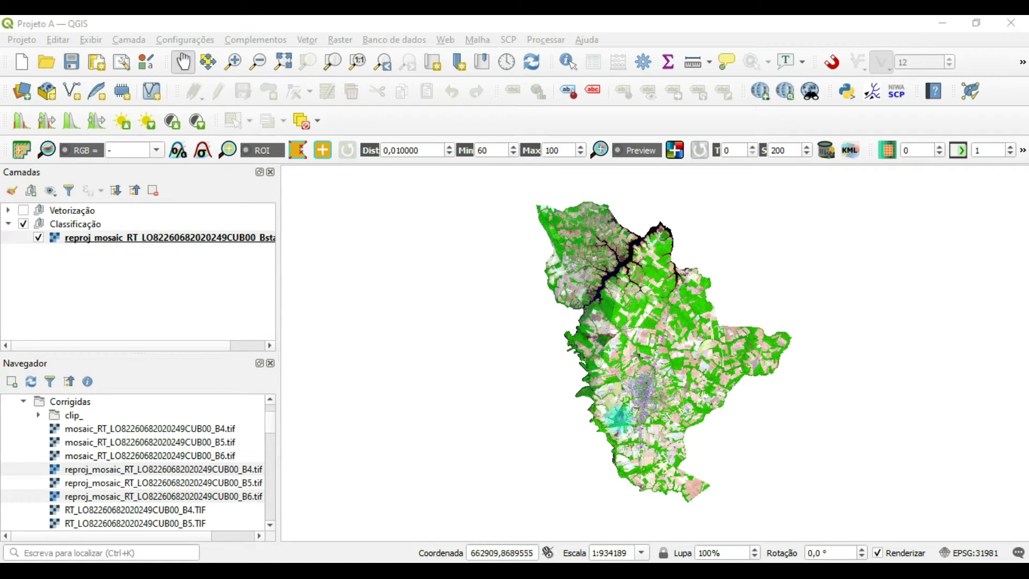
Examine the preserved native forest and deforested areas across the satellite mosaic
{"action": "left_click_drag", "start_coordinate": [672, 303], "coordinate": [613, 292]}
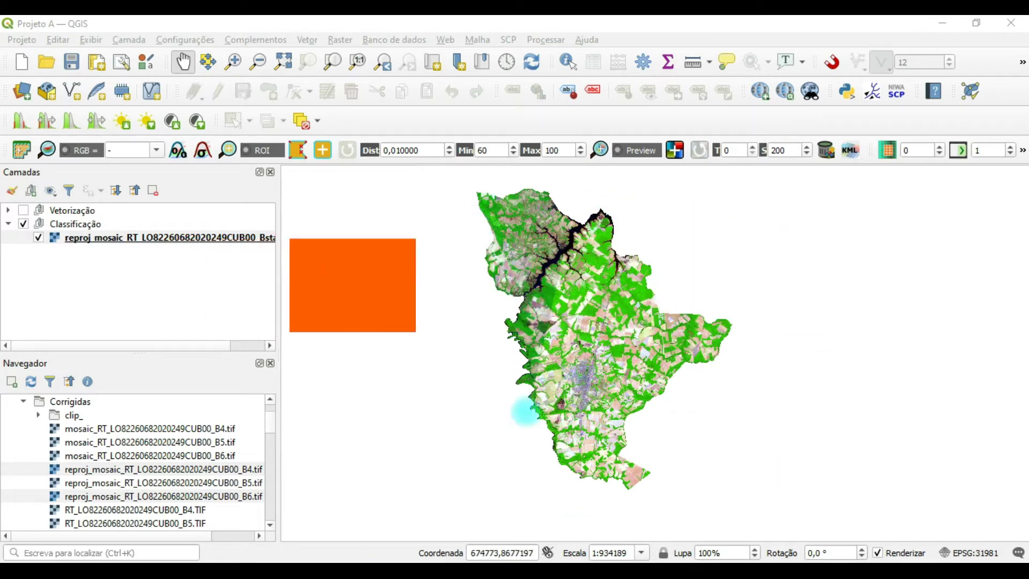
{"action": "scroll", "coordinate": [592, 361], "scroll_direction": "up", "scroll_amount": 1}
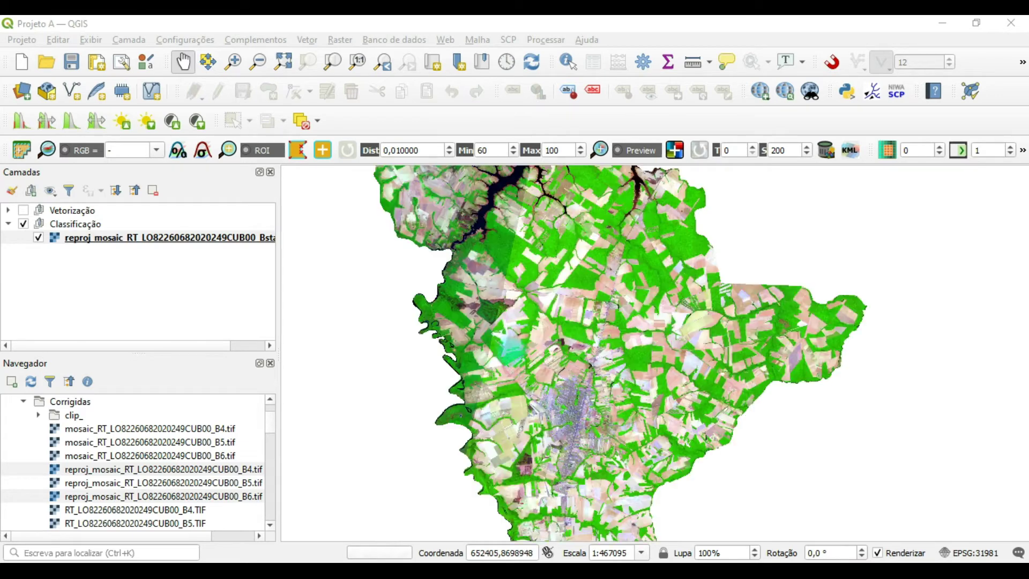
{"action": "scroll", "coordinate": [516, 338], "scroll_direction": "up", "scroll_amount": 2}
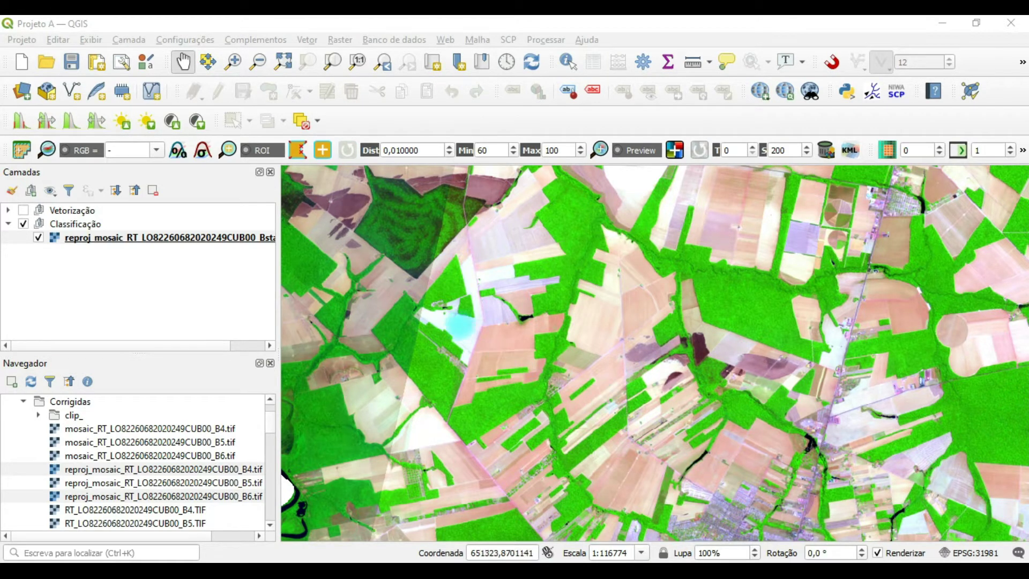
{"action": "left_click_drag", "start_coordinate": [452, 317], "coordinate": [646, 282]}
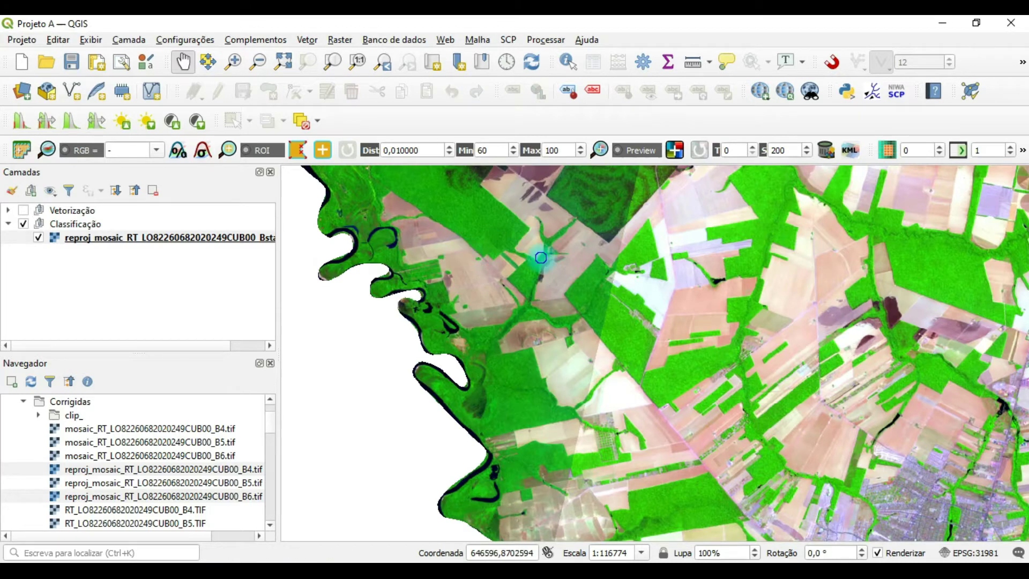
{"action": "left_click_drag", "start_coordinate": [541, 258], "coordinate": [547, 420]}
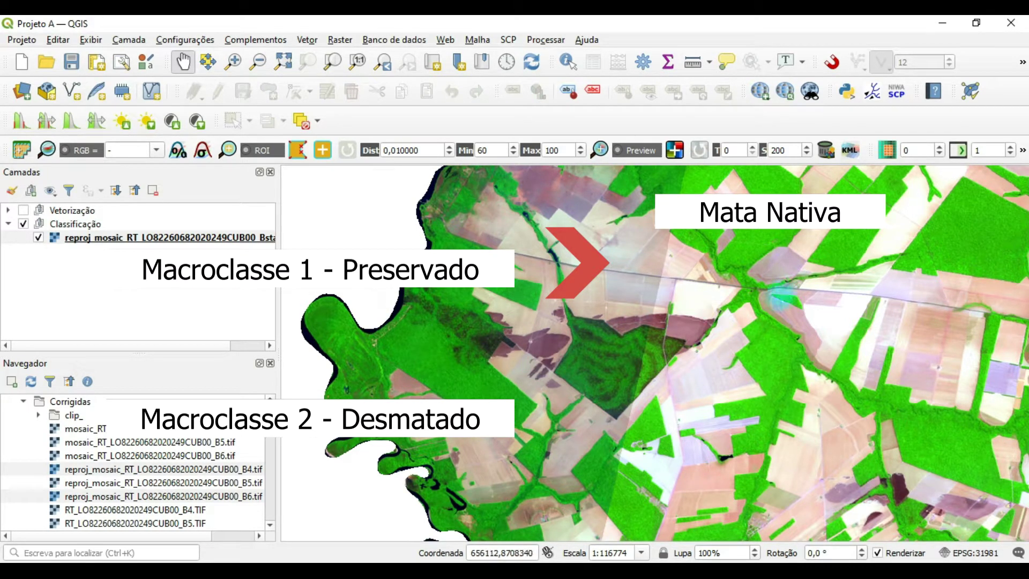
{"action": "left_click_drag", "start_coordinate": [775, 298], "coordinate": [674, 309]}
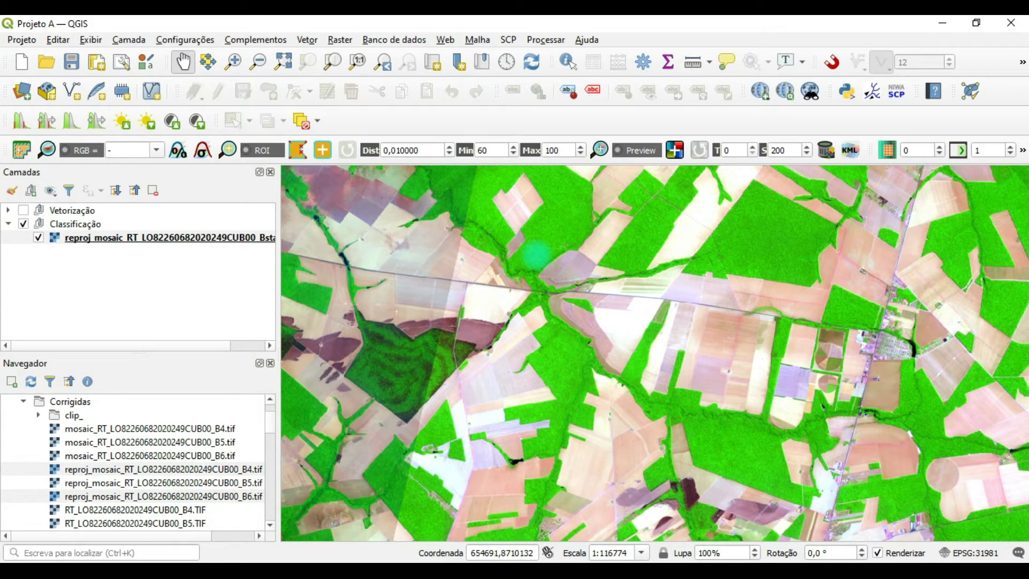
{"action": "scroll", "coordinate": [600, 278], "scroll_direction": "down", "scroll_amount": 2}
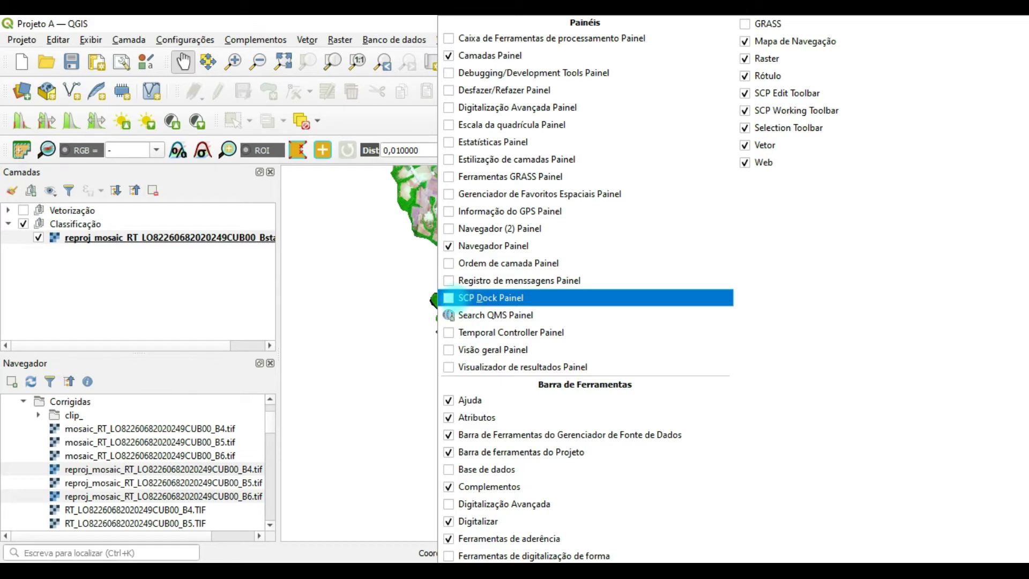
Show the SCP Dock and narrow the layer list area to give the map more room
{"action": "left_click", "coordinate": [449, 298]}
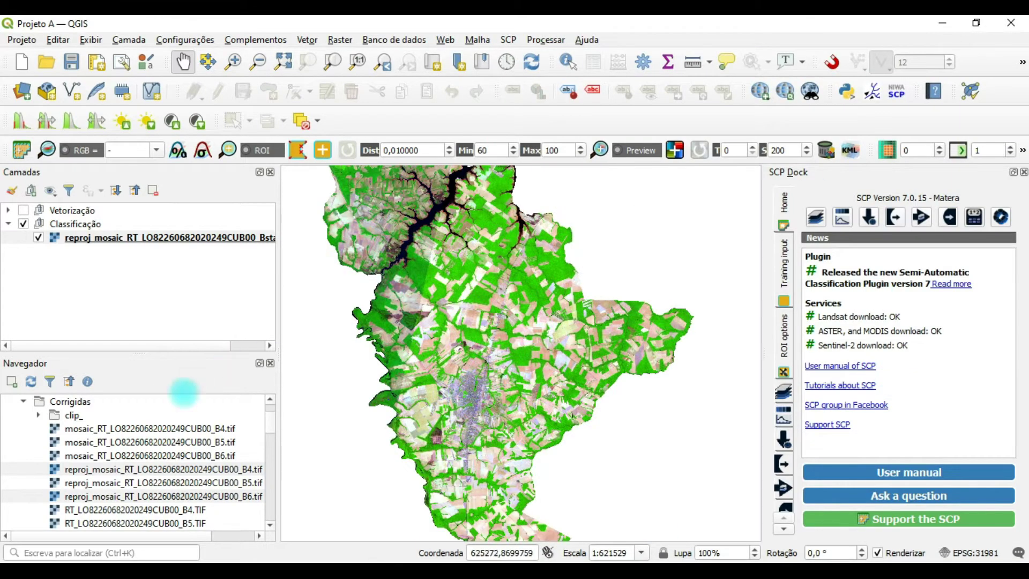
{"action": "left_click_drag", "start_coordinate": [859, 174], "coordinate": [994, 207]}
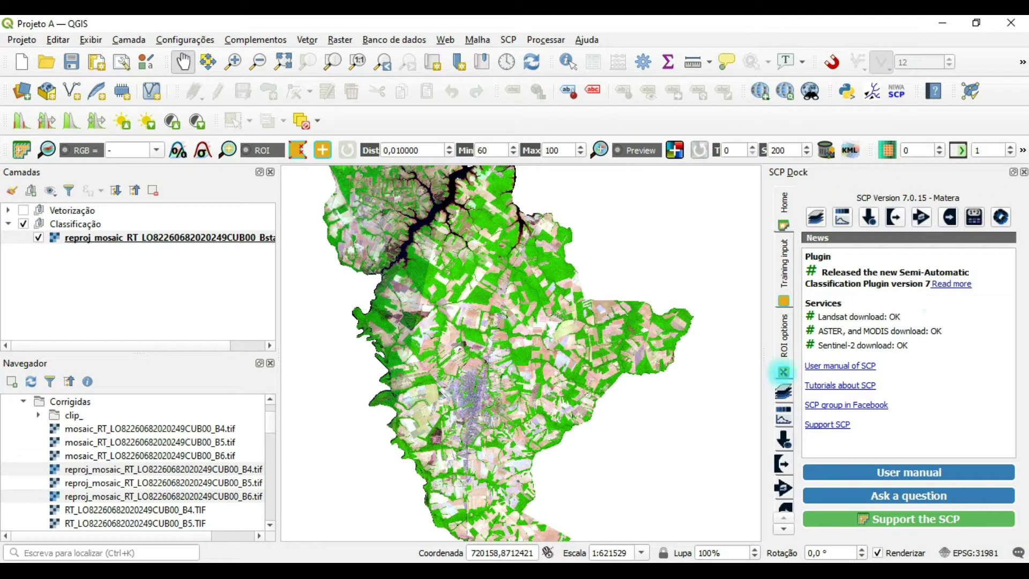
{"action": "left_click_drag", "start_coordinate": [278, 307], "coordinate": [209, 305]}
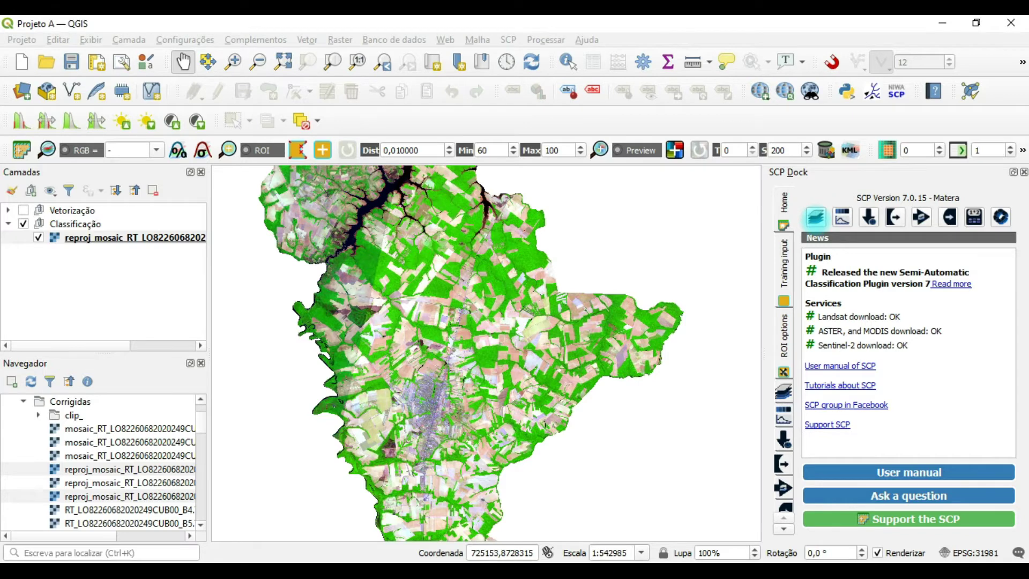
Clear all bands from Band set 1 in the Semi-Automatic Classification Plugin
{"action": "left_click", "coordinate": [816, 217]}
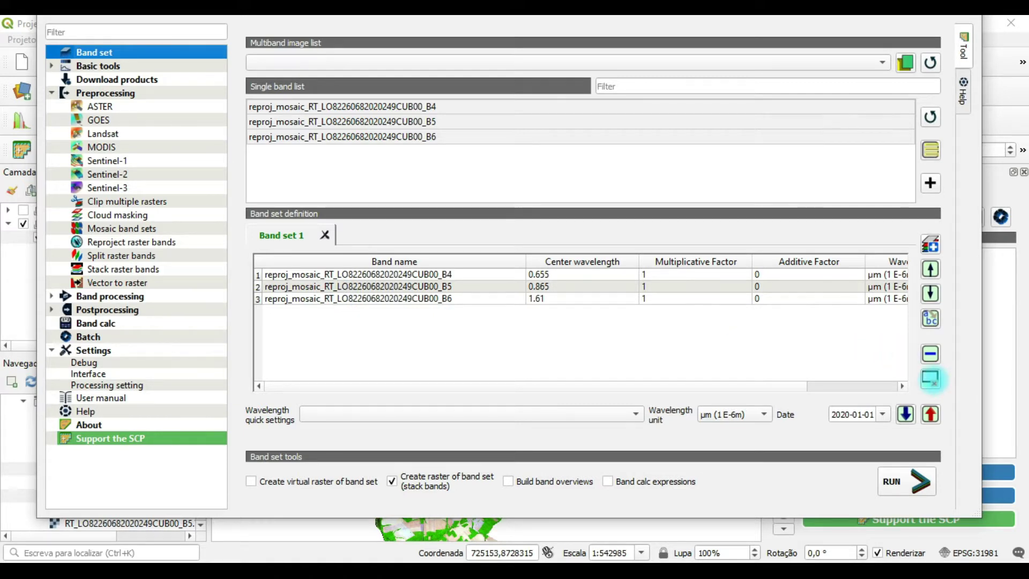
{"action": "left_click", "coordinate": [932, 380]}
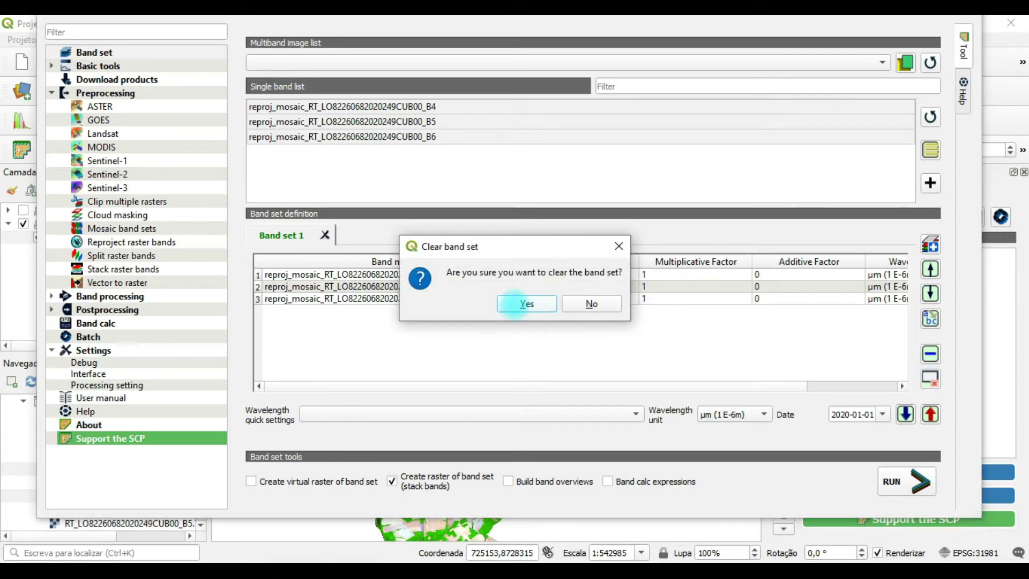
{"action": "left_click", "coordinate": [516, 304]}
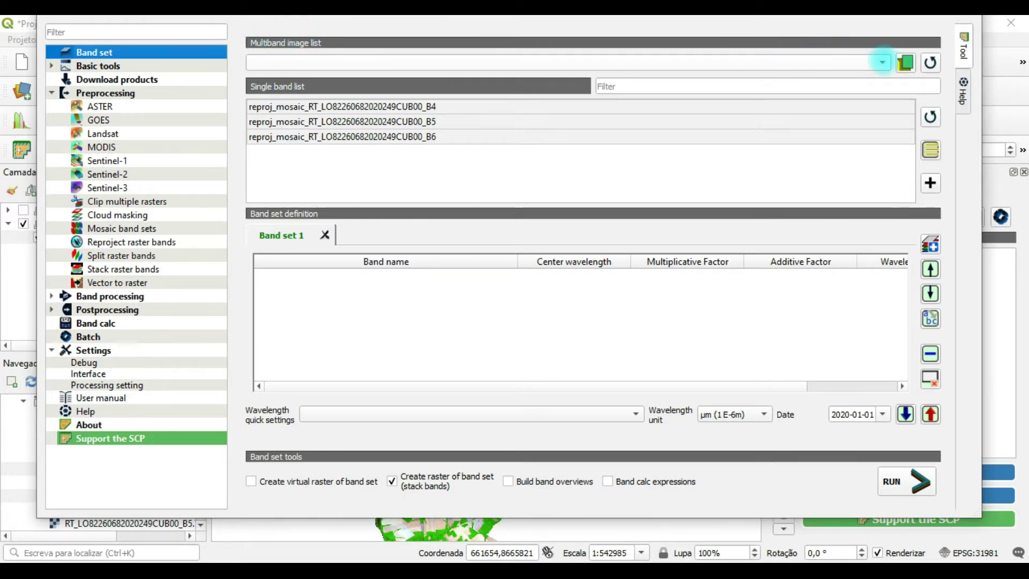
{"action": "left_click", "coordinate": [882, 62]}
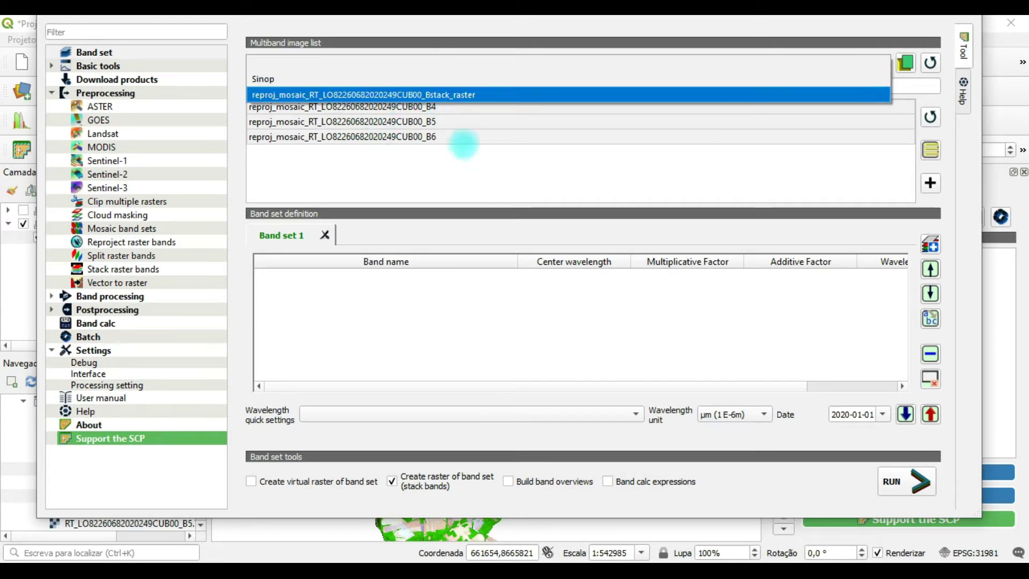
{"action": "left_click", "coordinate": [941, 63]}
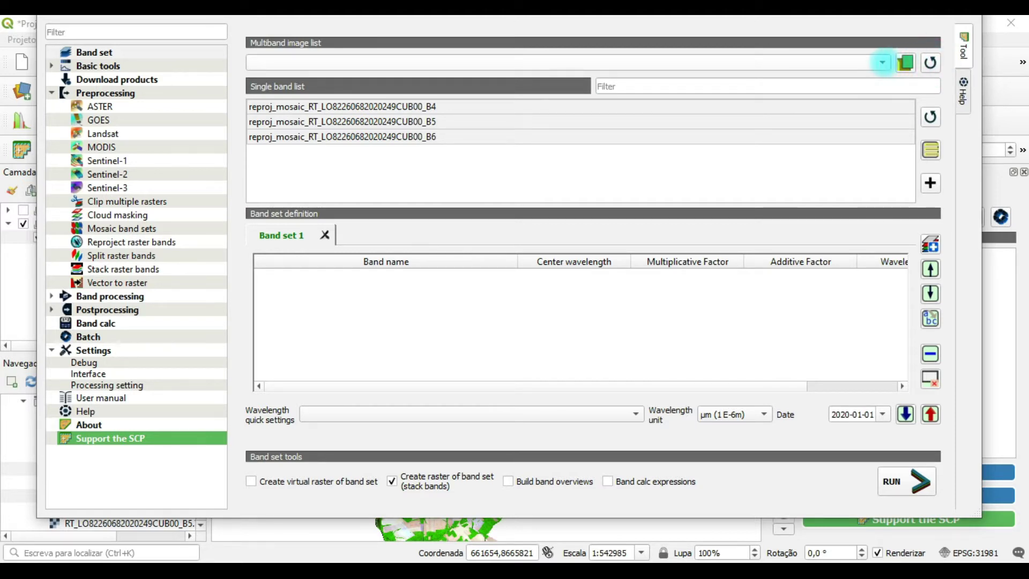
{"action": "left_click", "coordinate": [882, 62]}
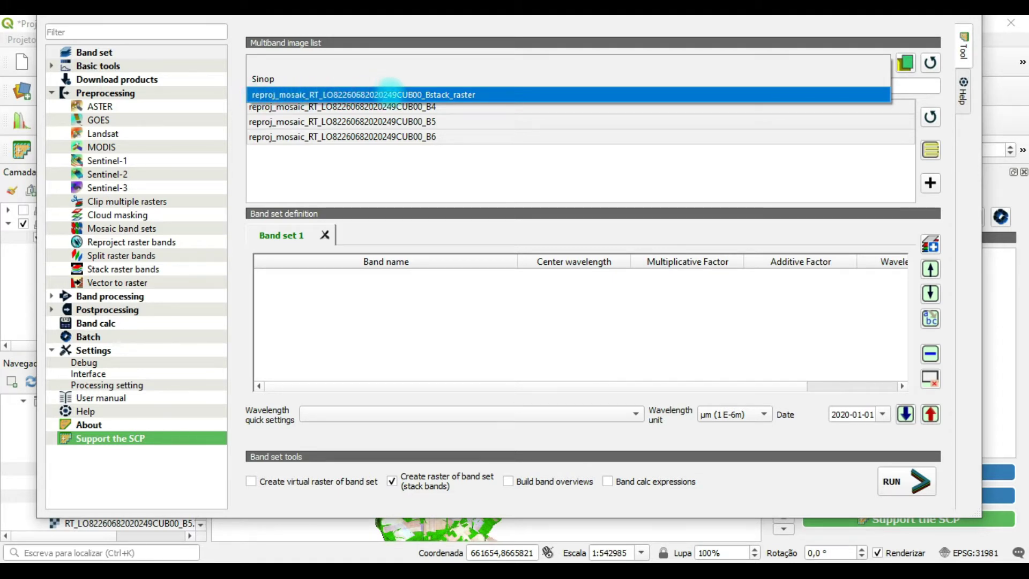
{"action": "left_click", "coordinate": [483, 94]}
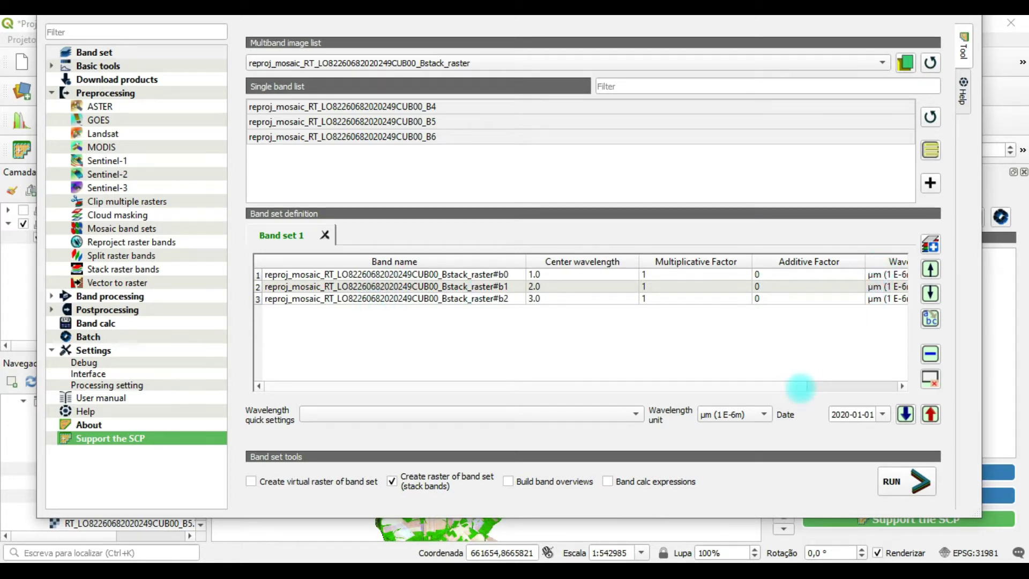
Set the band set's wavelength unit to band number and turn off creating a raster of the band set
{"action": "left_click", "coordinate": [815, 386]}
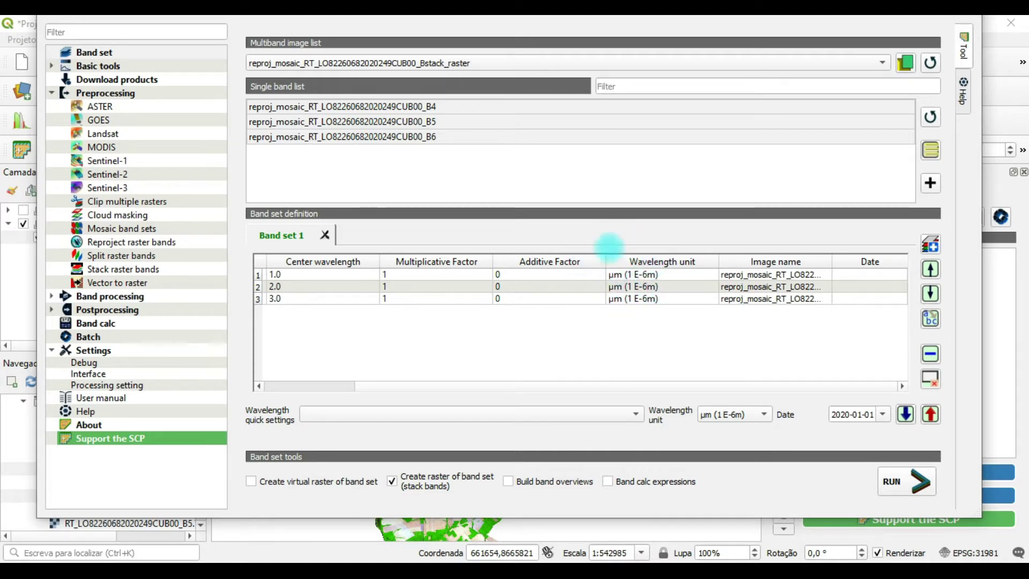
{"action": "left_click", "coordinate": [751, 416]}
{"action": "left_click", "coordinate": [732, 398]}
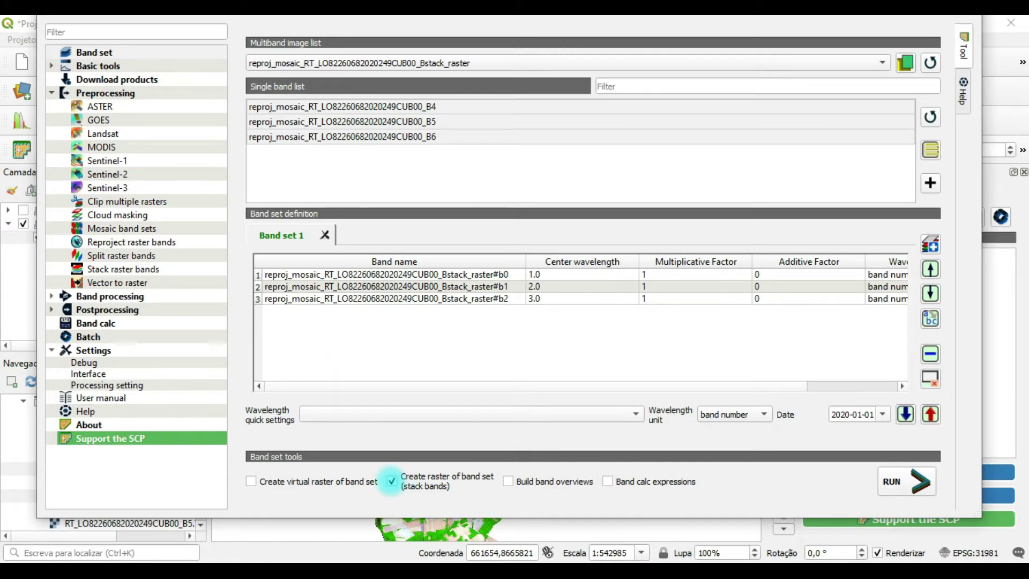
{"action": "left_click", "coordinate": [390, 480]}
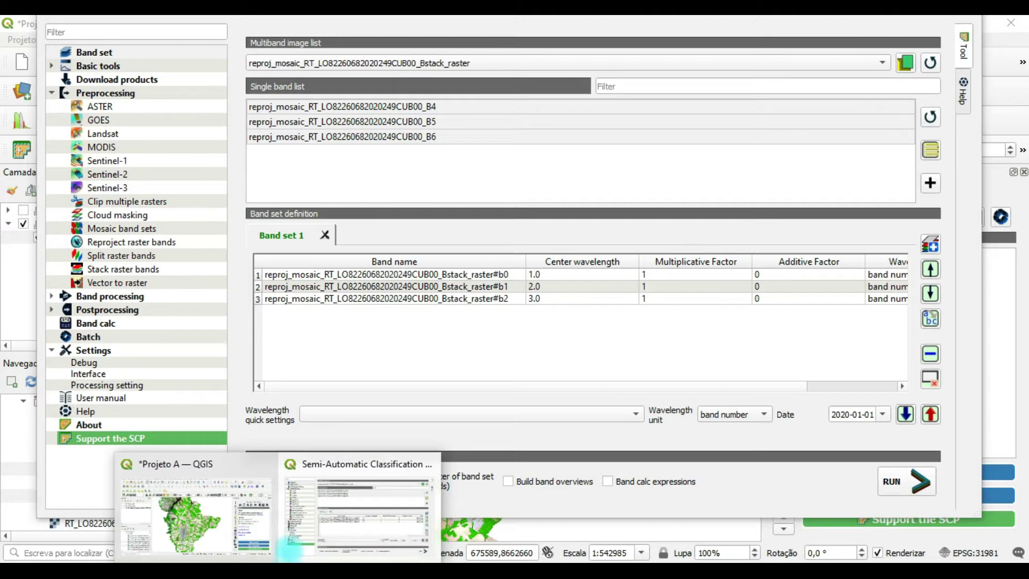
Create an SCP training input file named Treino1 in the Resultados folder
{"action": "left_click", "coordinate": [252, 531]}
{"action": "left_click", "coordinate": [783, 262]}
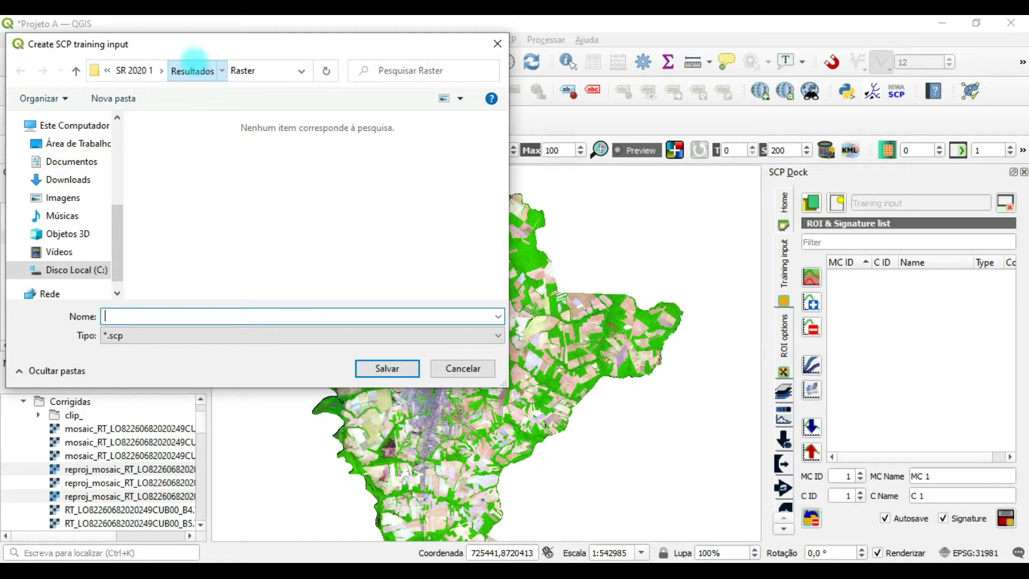
{"action": "left_click", "coordinate": [192, 71]}
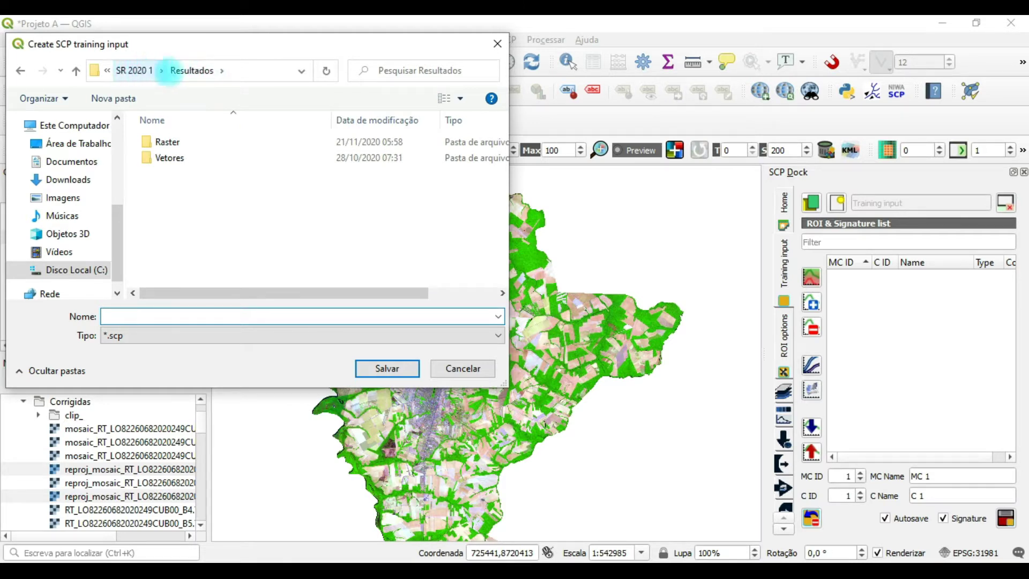
{"action": "left_click", "coordinate": [121, 315]}
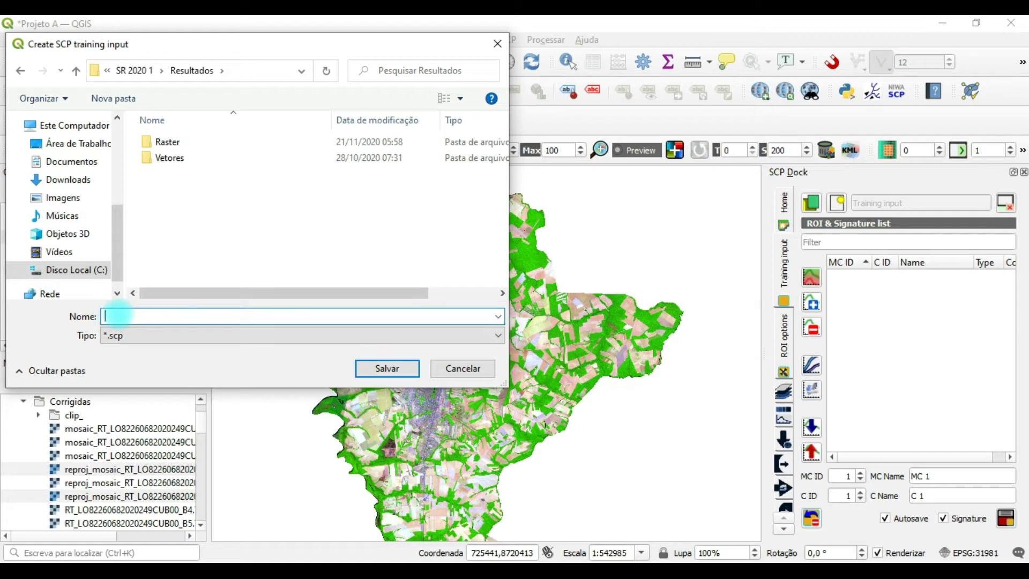
{"action": "type", "text": "Treino"}
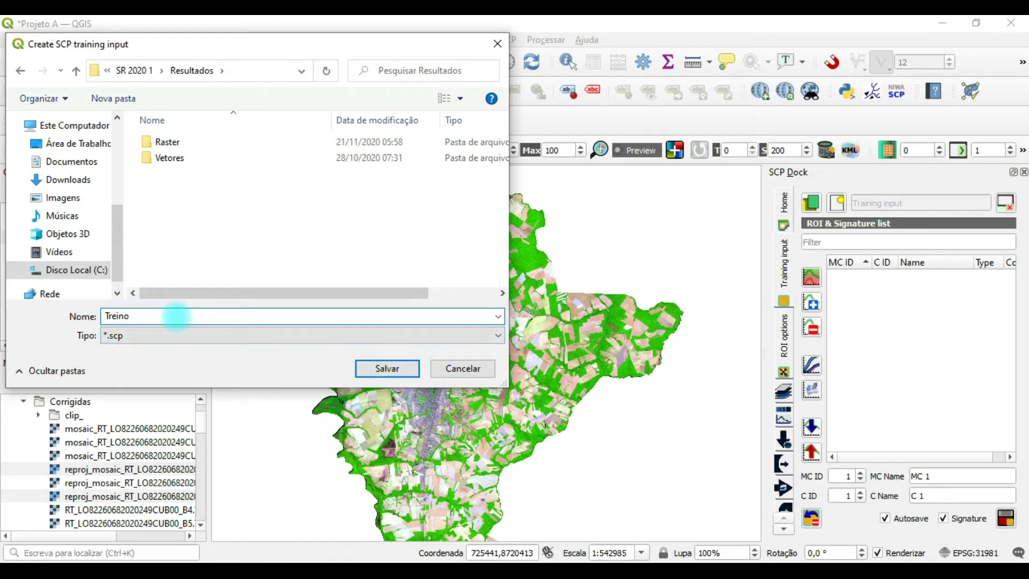
{"action": "type", "text": "1"}
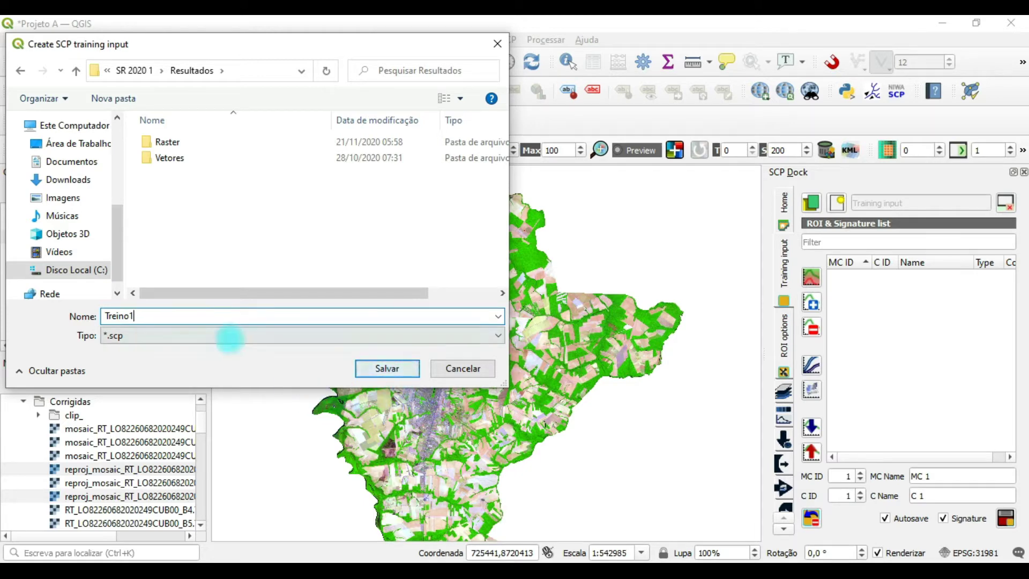
{"action": "left_click", "coordinate": [395, 368]}
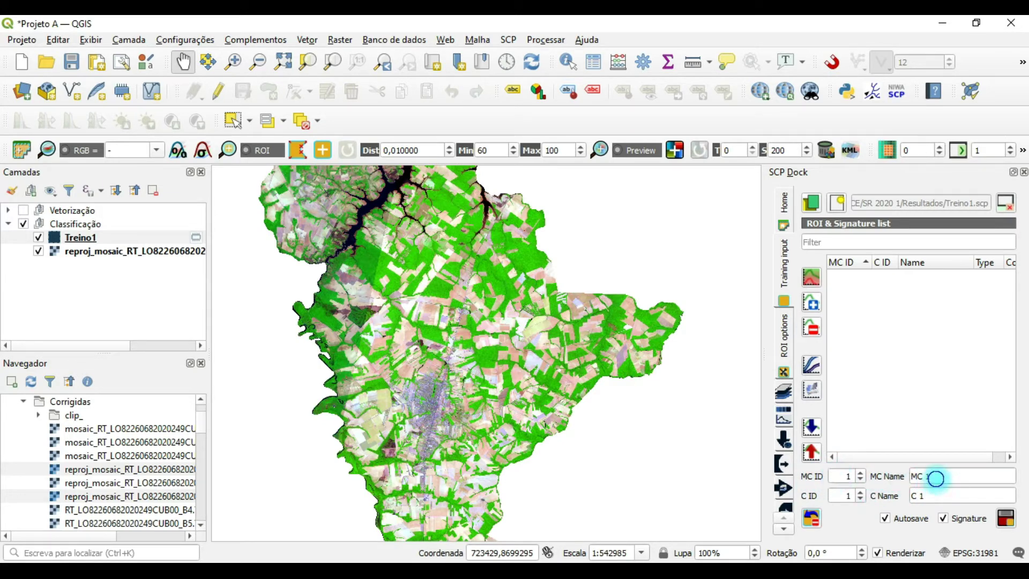
Name macroclass 1 Preservado and class 1 Mata Nativa for the training input
{"action": "left_click_drag", "start_coordinate": [935, 478], "coordinate": [903, 476]}
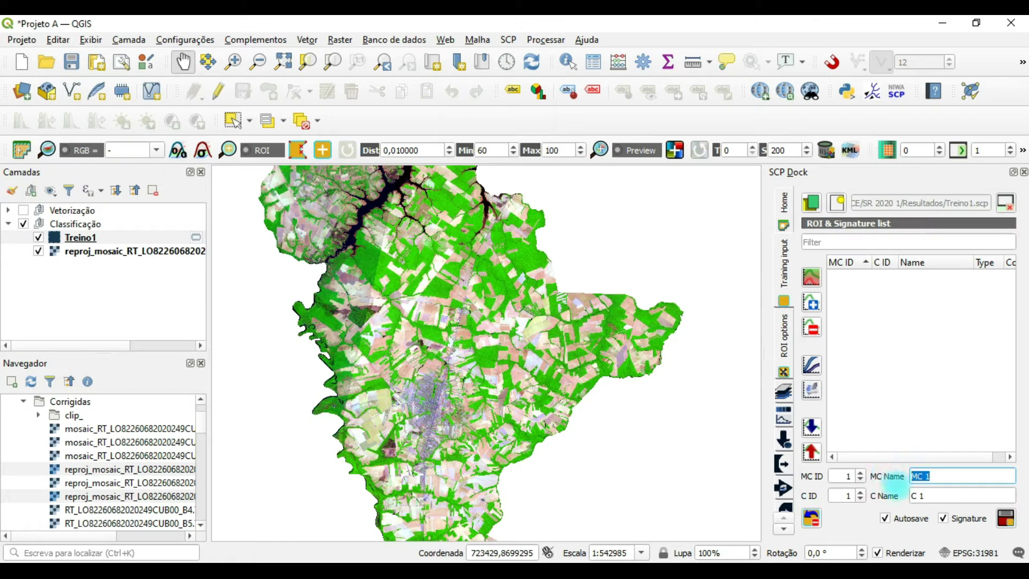
{"action": "type", "text": "reservado"}
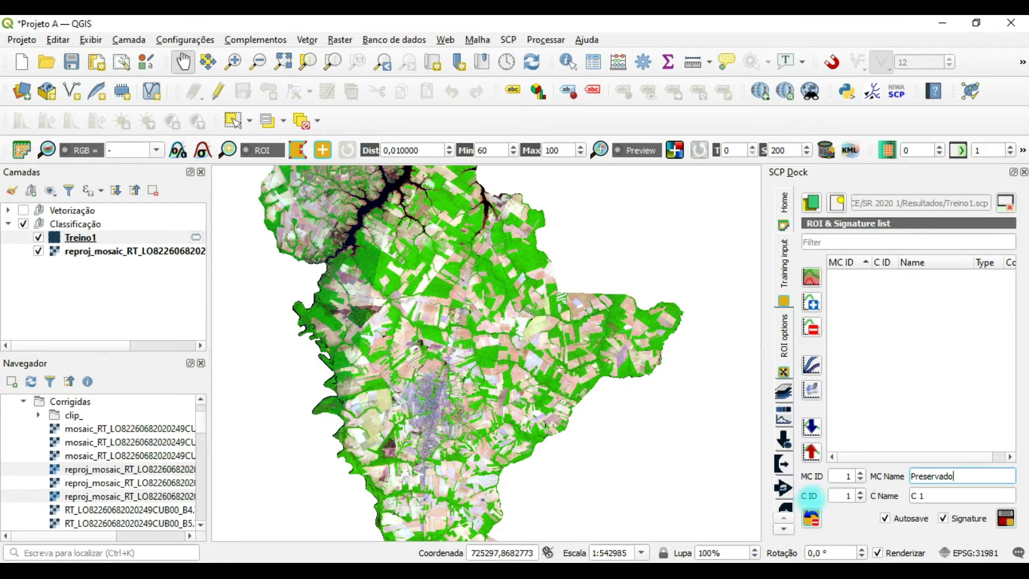
{"action": "left_click_drag", "start_coordinate": [918, 494], "coordinate": [886, 494]}
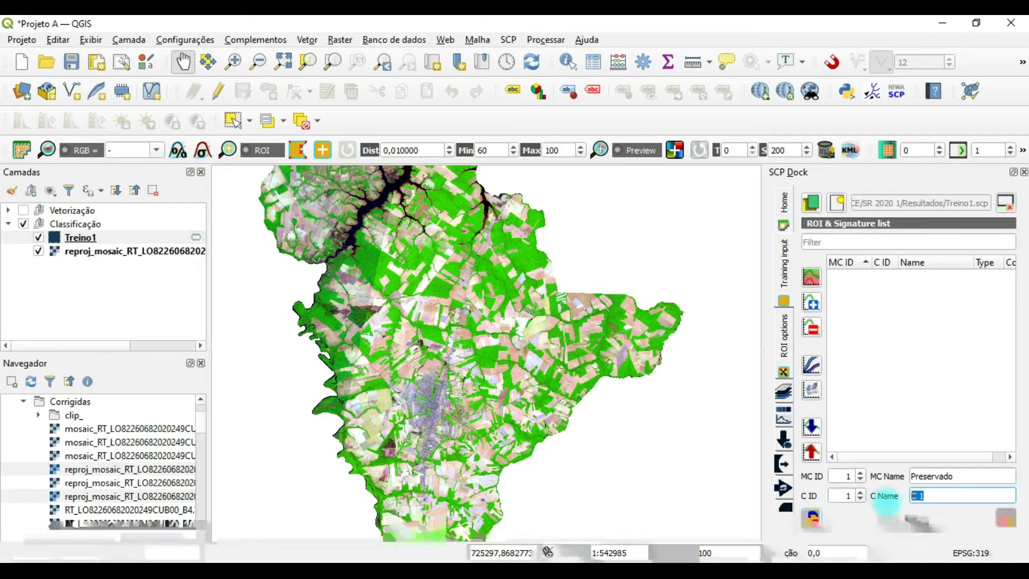
{"action": "type", "text": "Mata Nativa"}
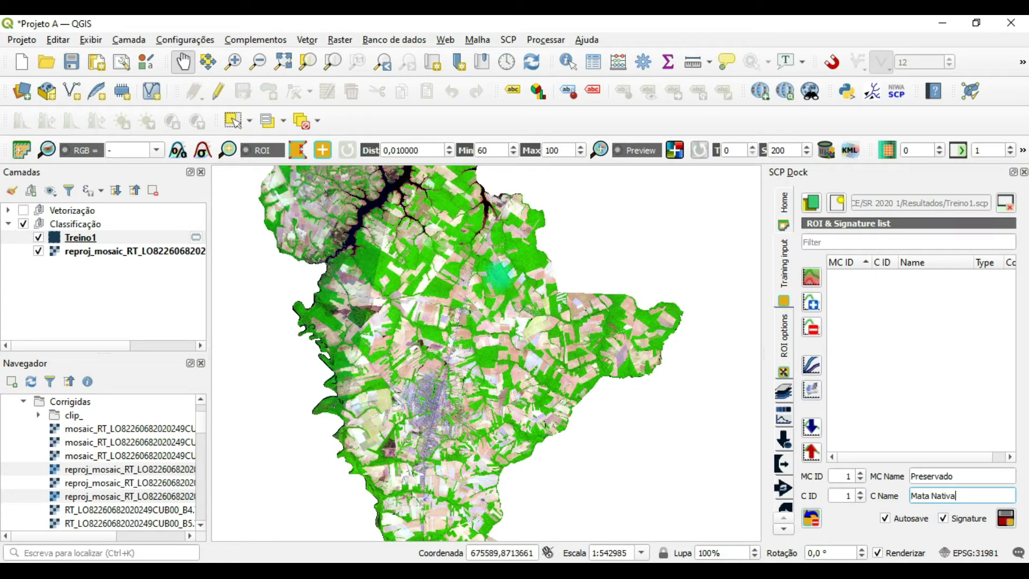
Draw a ROI polygon inside the large green forest block in the northeast of the mosaic and save it to the training input
{"action": "scroll", "coordinate": [513, 256], "scroll_direction": "up", "scroll_amount": 1}
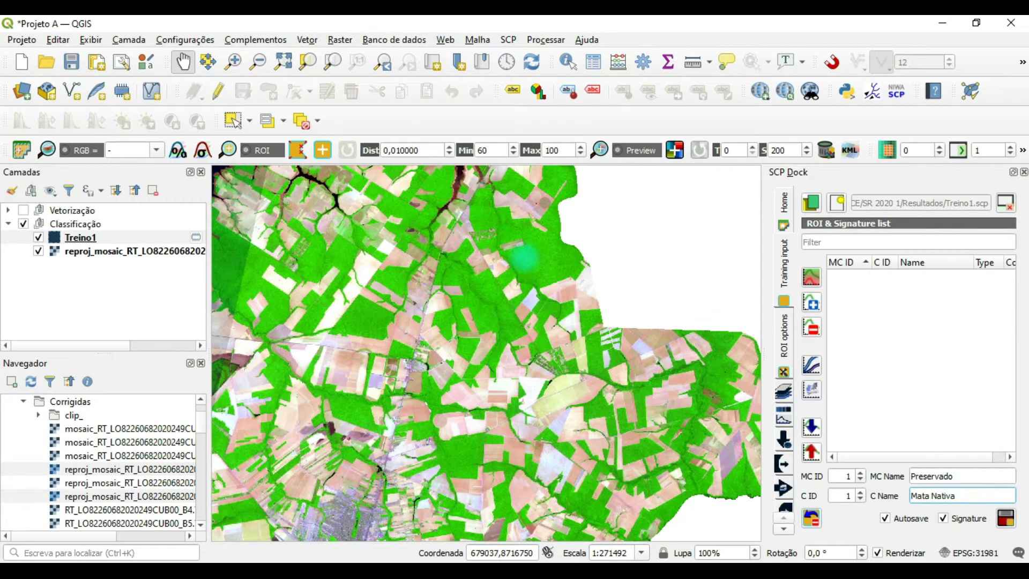
{"action": "scroll", "coordinate": [531, 258], "scroll_direction": "up", "scroll_amount": 1}
{"action": "left_click_drag", "start_coordinate": [531, 258], "coordinate": [477, 304]}
{"action": "scroll", "coordinate": [546, 332], "scroll_direction": "up", "scroll_amount": 1}
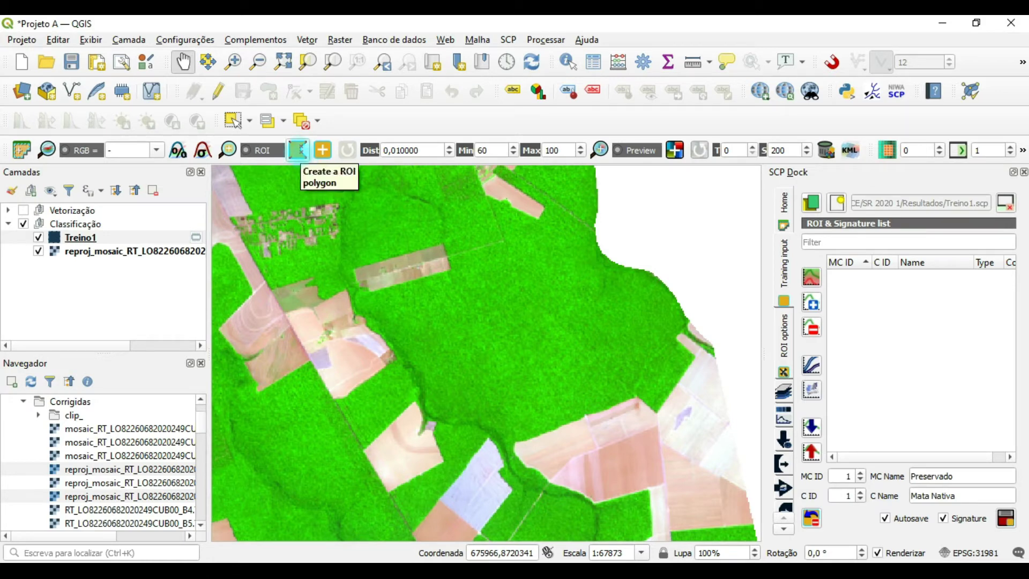
{"action": "left_click", "coordinate": [297, 149]}
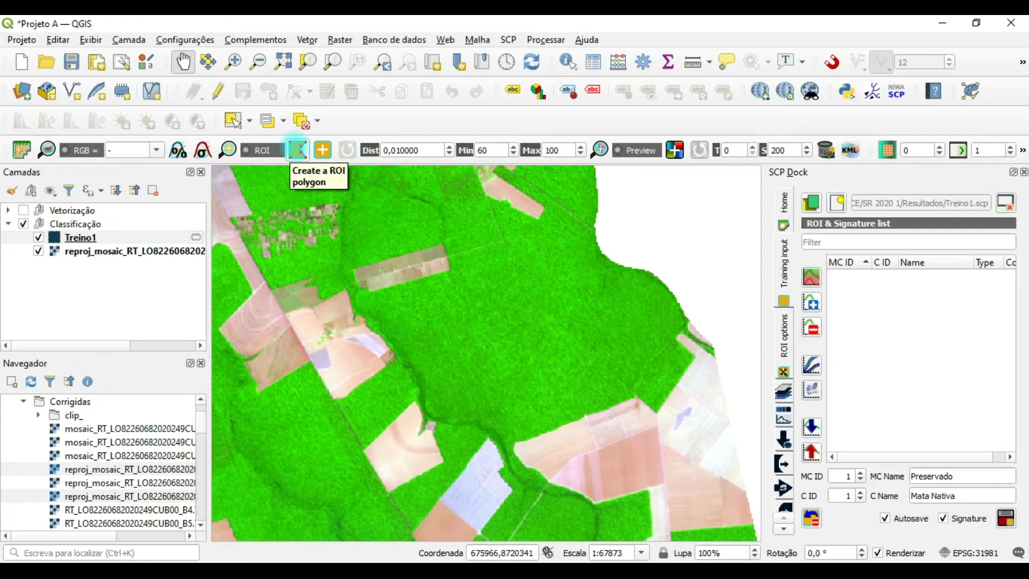
{"action": "left_click", "coordinate": [301, 151]}
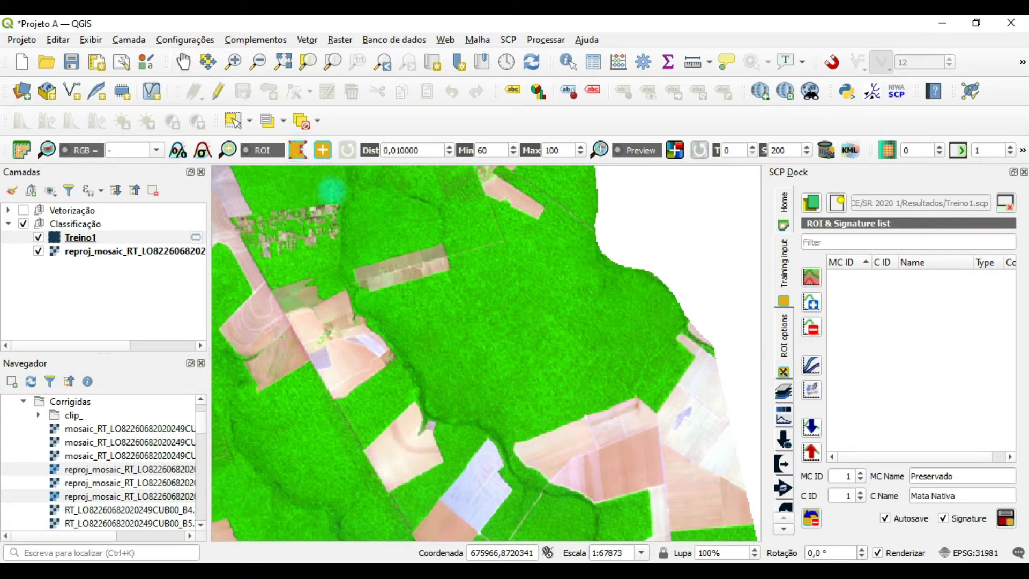
{"action": "left_click", "coordinate": [521, 396]}
{"action": "left_click", "coordinate": [584, 370]}
{"action": "left_click", "coordinate": [608, 327]}
{"action": "left_click", "coordinate": [608, 296]}
{"action": "left_click", "coordinate": [585, 275]}
{"action": "left_click", "coordinate": [571, 257]}
{"action": "left_click", "coordinate": [547, 257]}
{"action": "left_click", "coordinate": [507, 270]}
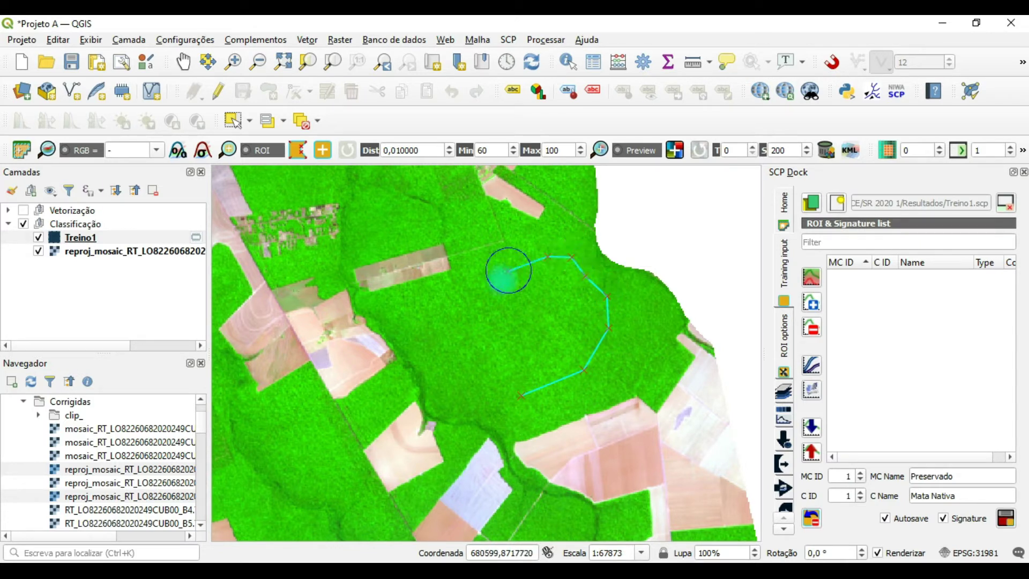
{"action": "left_click", "coordinate": [495, 286]}
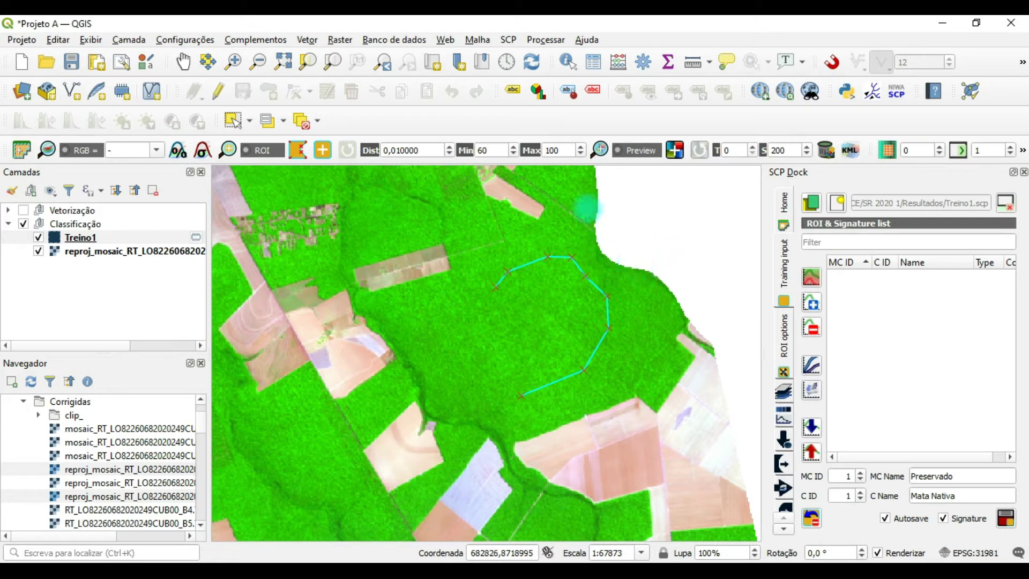
{"action": "left_click", "coordinate": [475, 320]}
{"action": "left_click", "coordinate": [493, 346]}
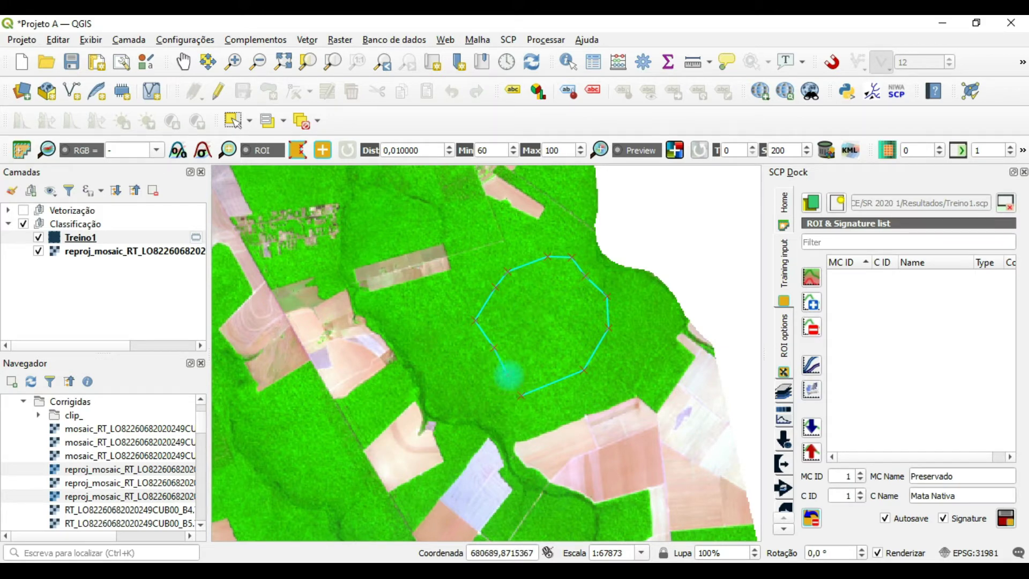
{"action": "right_click", "coordinate": [510, 390]}
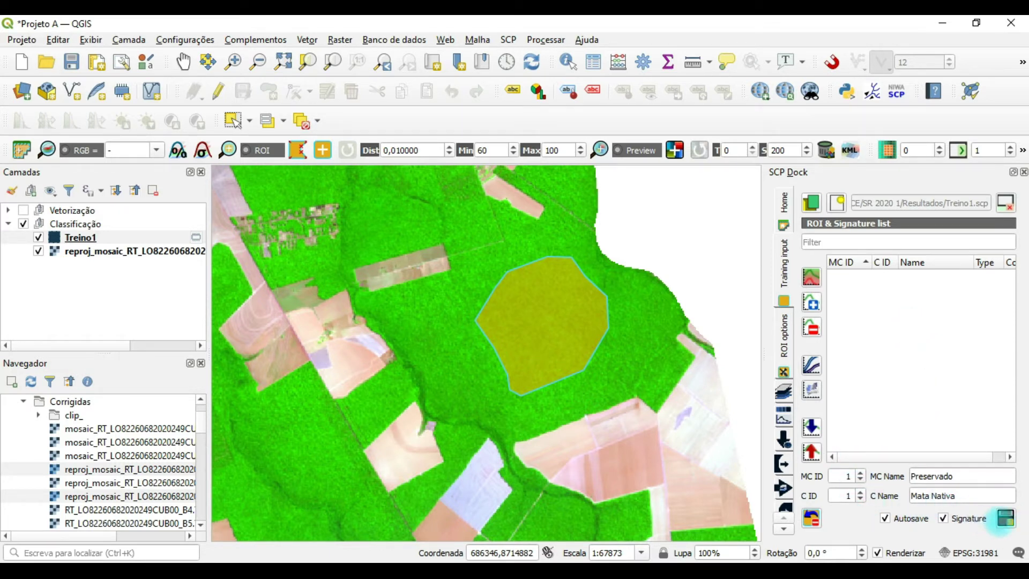
{"action": "left_click", "coordinate": [1005, 518]}
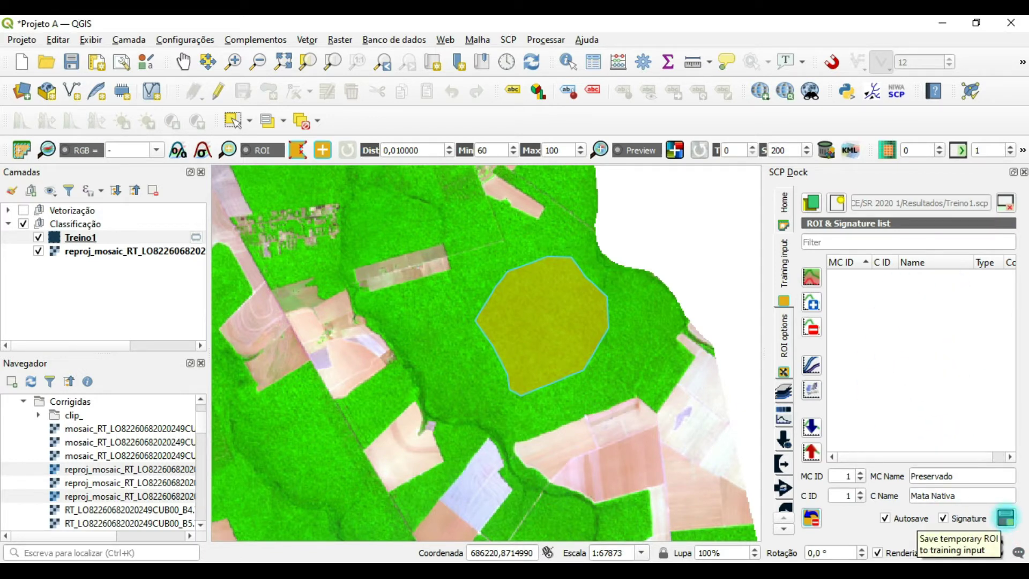
{"action": "left_click", "coordinate": [1005, 519]}
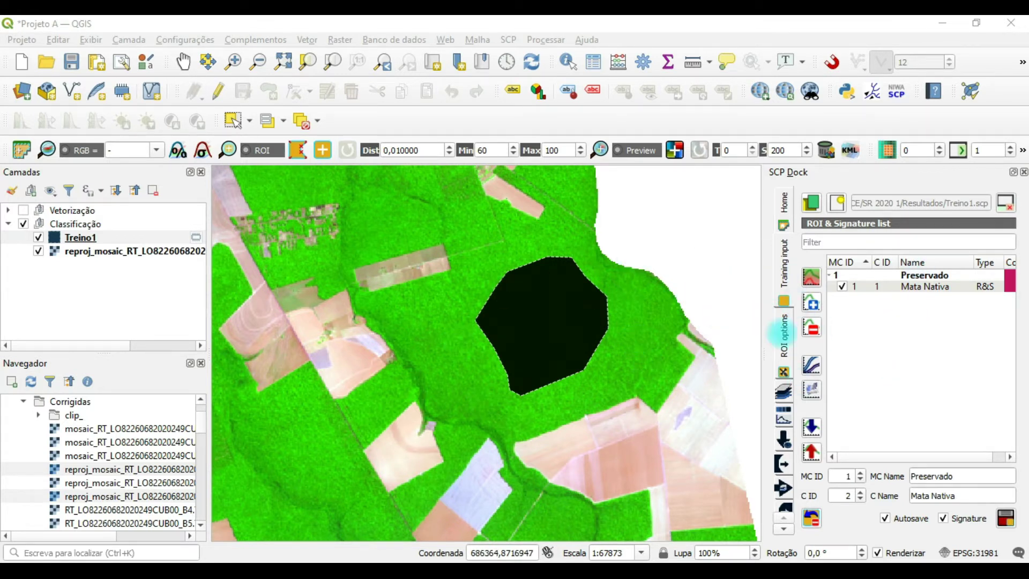
Add a second ROI polygon in the eastern forest patch between the pink fields, saving it to the training input with class ID 1
{"action": "scroll", "coordinate": [445, 332], "scroll_direction": "down", "scroll_amount": 2}
{"action": "scroll", "coordinate": [657, 466], "scroll_direction": "up", "scroll_amount": 3}
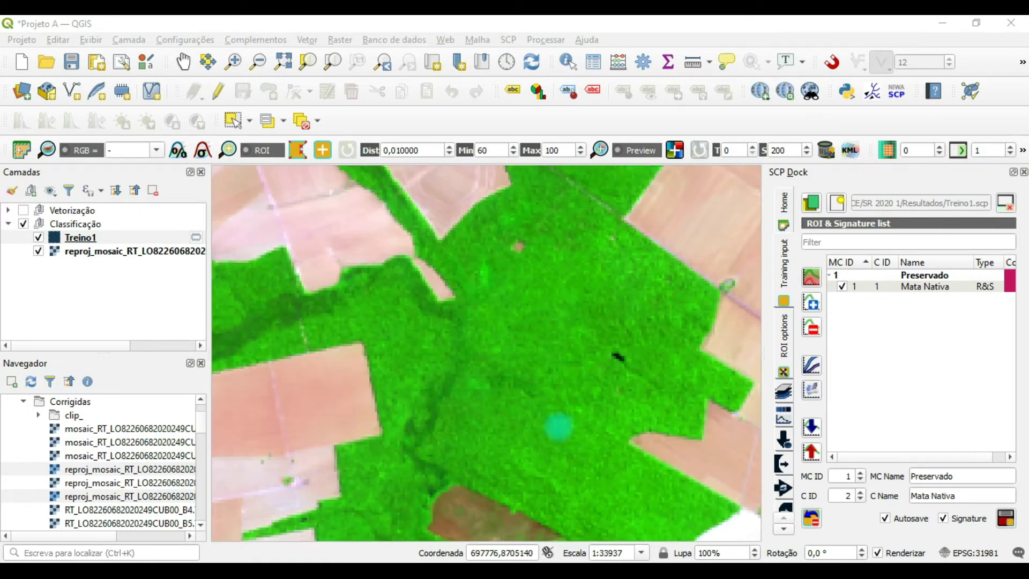
{"action": "left_click", "coordinate": [564, 475]}
{"action": "left_click", "coordinate": [512, 457]}
{"action": "left_click", "coordinate": [495, 442]}
{"action": "left_click", "coordinate": [498, 396]}
{"action": "left_click", "coordinate": [504, 339]}
{"action": "left_click", "coordinate": [519, 317]}
{"action": "left_click", "coordinate": [564, 317]}
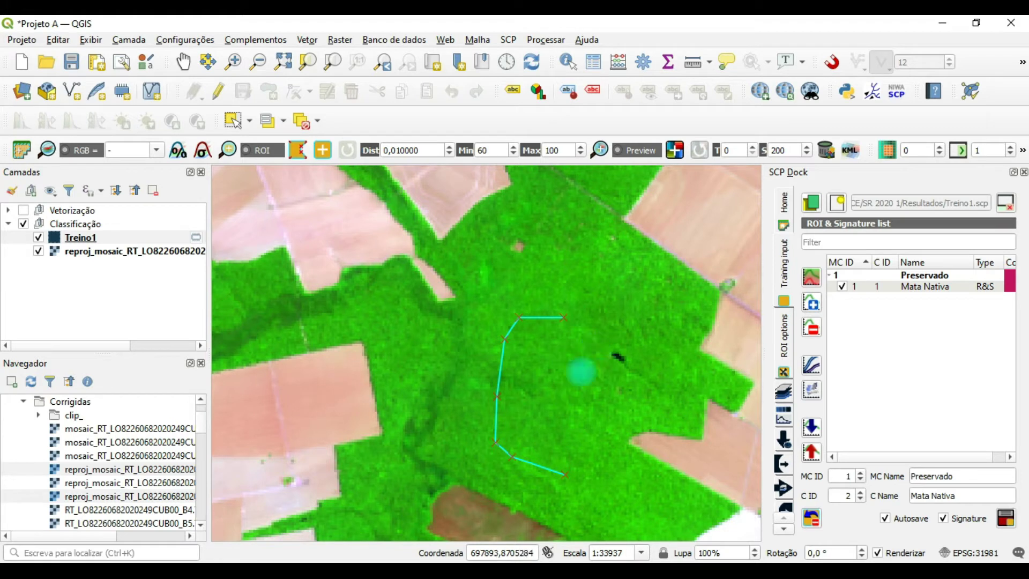
{"action": "left_click", "coordinate": [592, 369]}
{"action": "left_click", "coordinate": [605, 402]}
{"action": "left_click", "coordinate": [593, 441]}
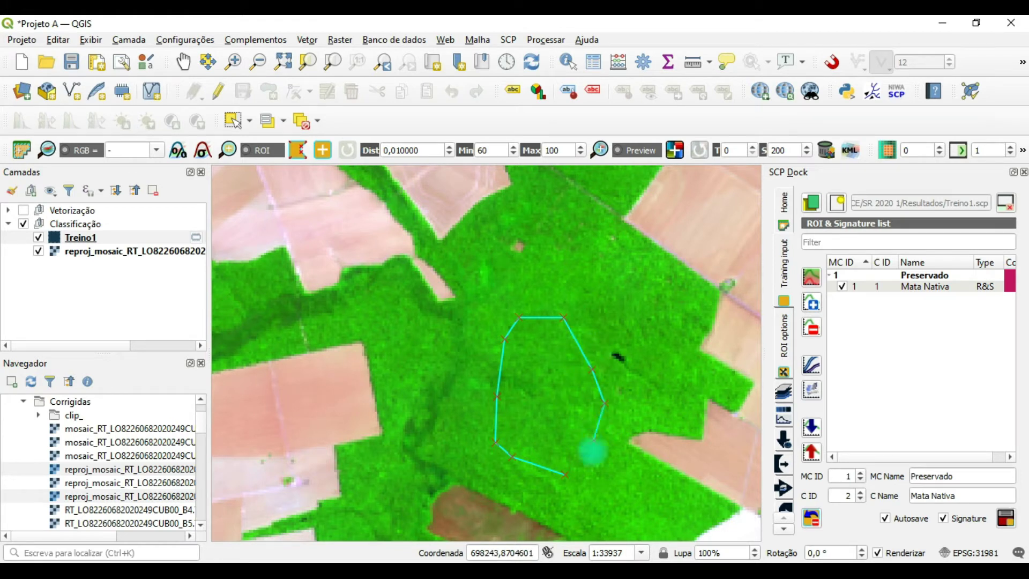
{"action": "left_click", "coordinate": [591, 461]}
{"action": "right_click", "coordinate": [585, 483]}
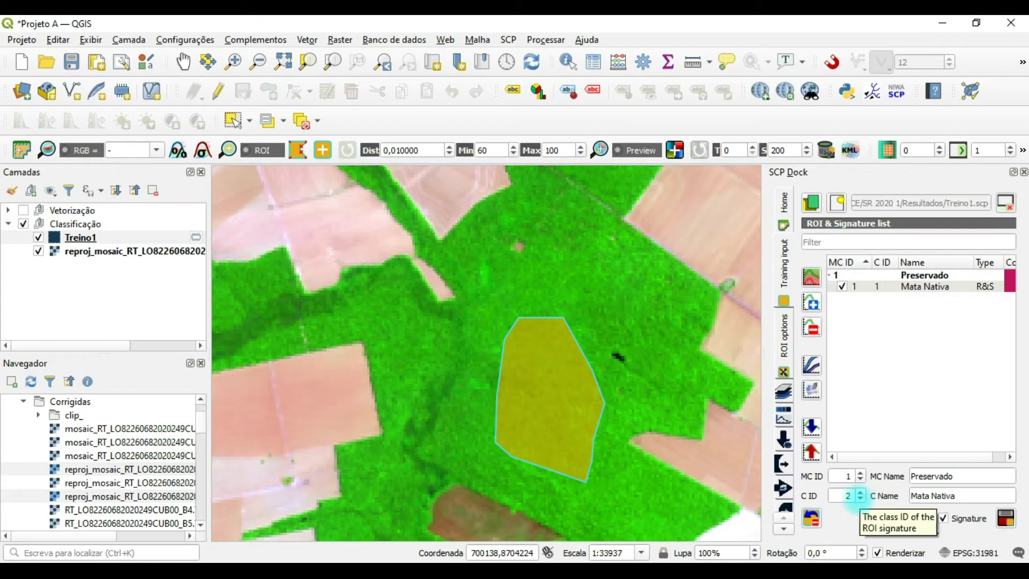
{"action": "left_click", "coordinate": [860, 499]}
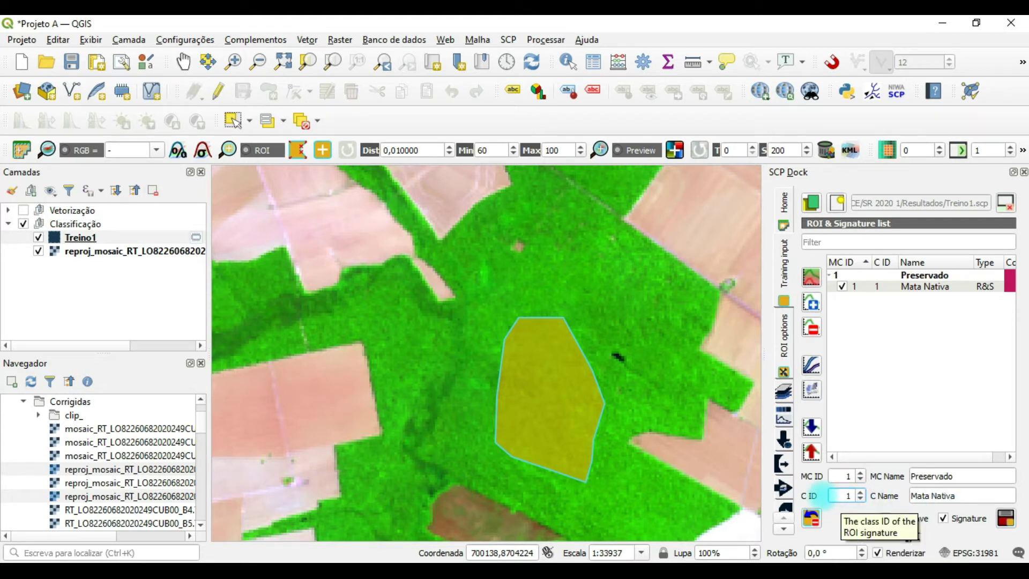
{"action": "left_click", "coordinate": [1006, 518]}
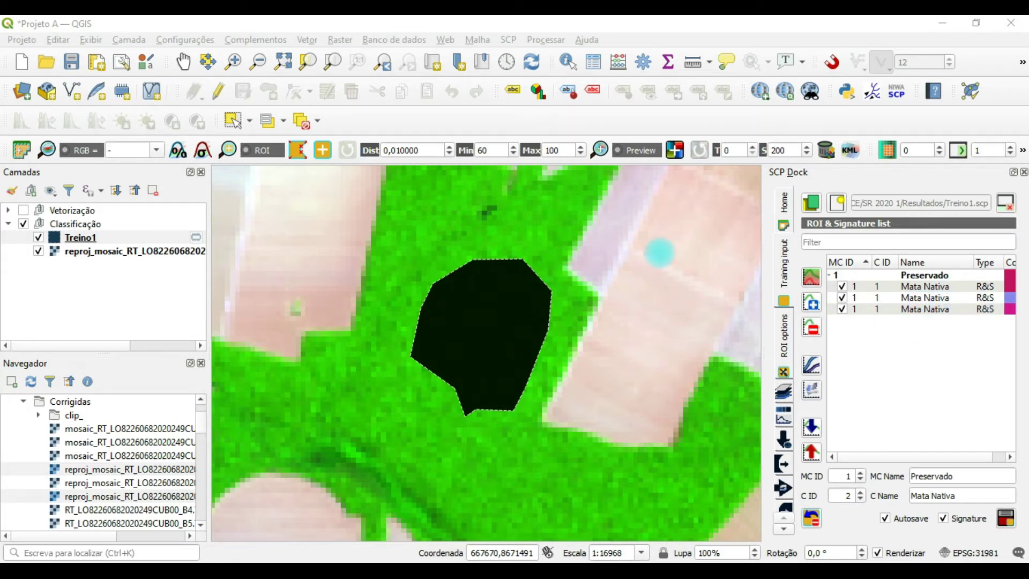
Merge the three Mata Nativa signatures of class ID 1 into one signature
{"action": "scroll", "coordinate": [659, 252], "scroll_direction": "down", "scroll_amount": 2}
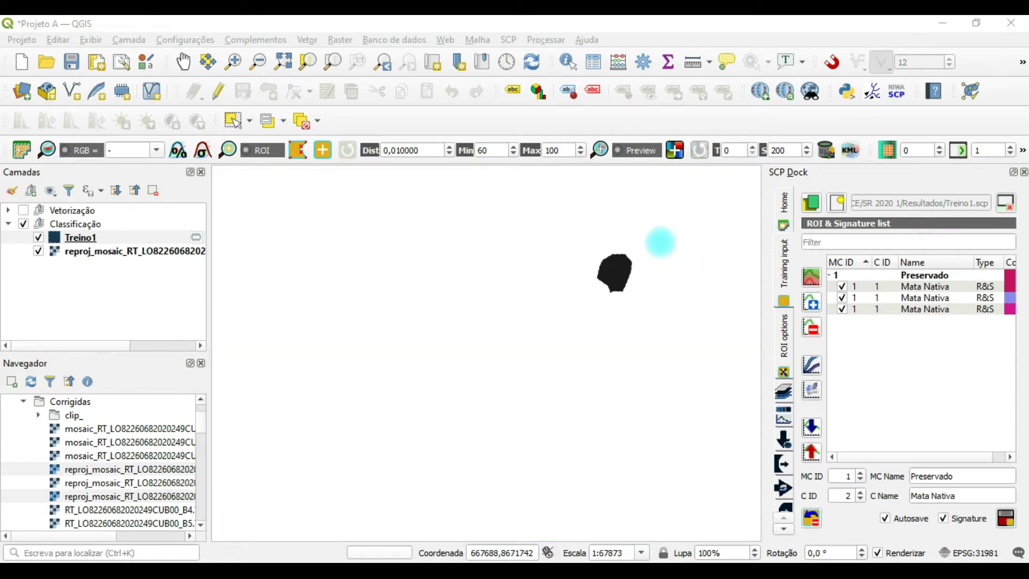
{"action": "scroll", "coordinate": [661, 243], "scroll_direction": "down", "scroll_amount": 5}
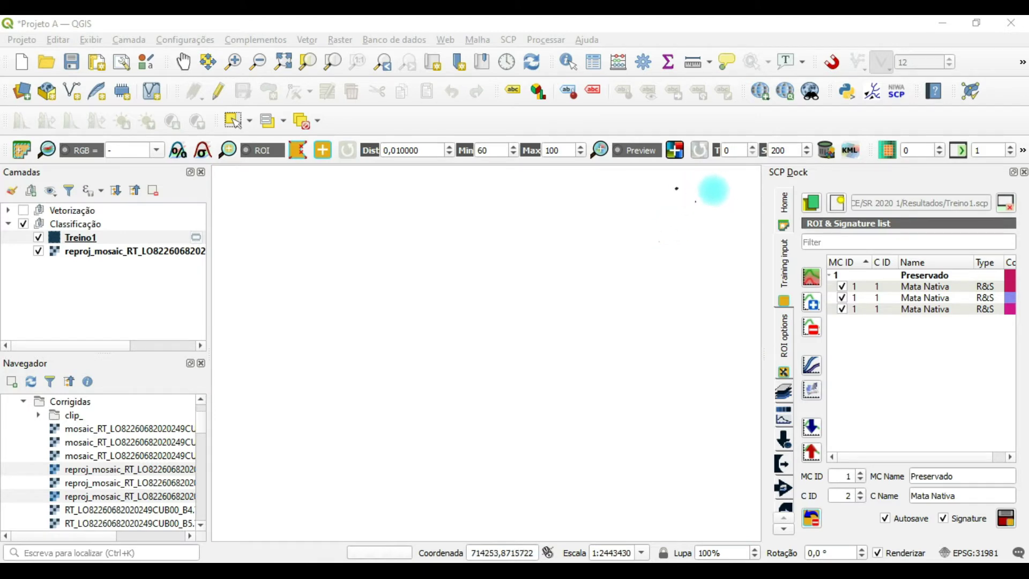
{"action": "scroll", "coordinate": [688, 190], "scroll_direction": "up", "scroll_amount": 2}
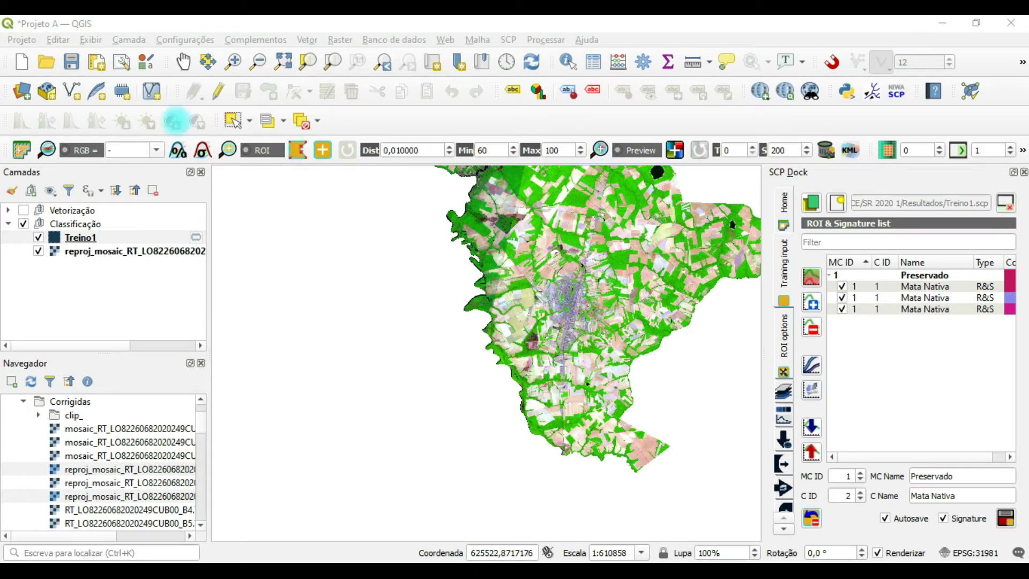
{"action": "left_click", "coordinate": [182, 62]}
{"action": "left_click_drag", "start_coordinate": [562, 170], "coordinate": [436, 289]}
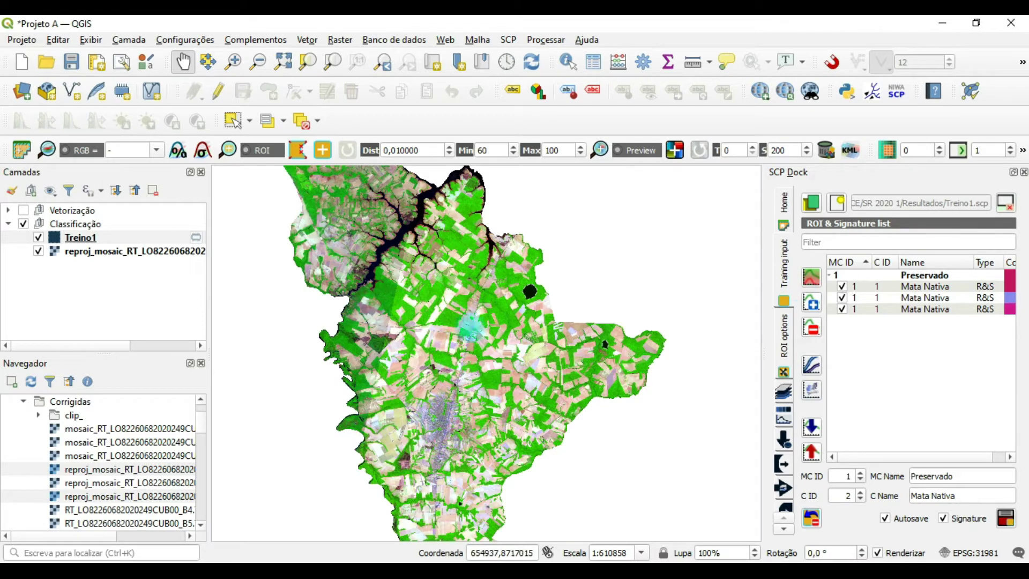
{"action": "left_click", "coordinate": [885, 287]}
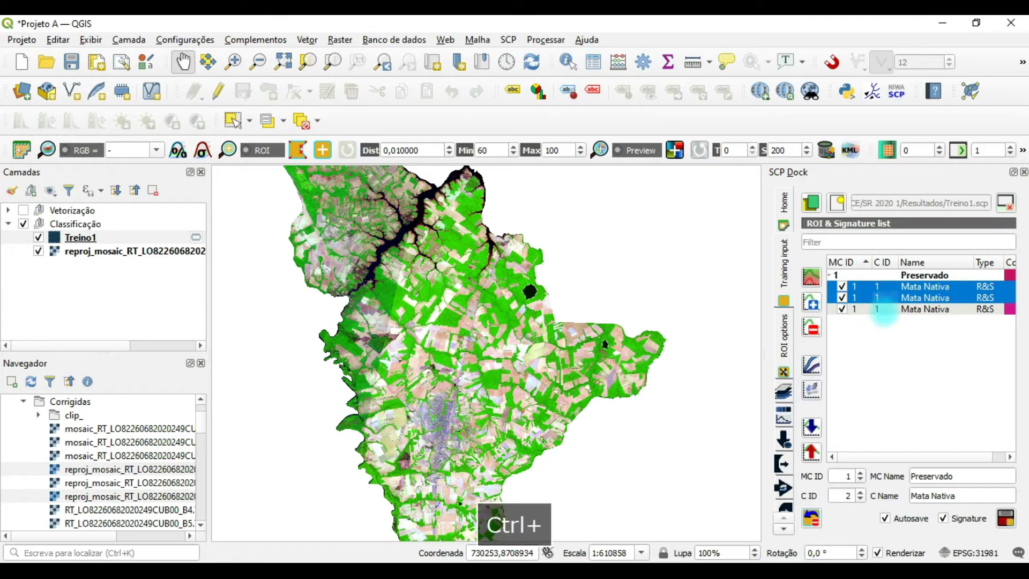
{"action": "left_click", "coordinate": [879, 297], "text": "ctrl"}
{"action": "left_click", "coordinate": [879, 308], "text": "ctrl"}
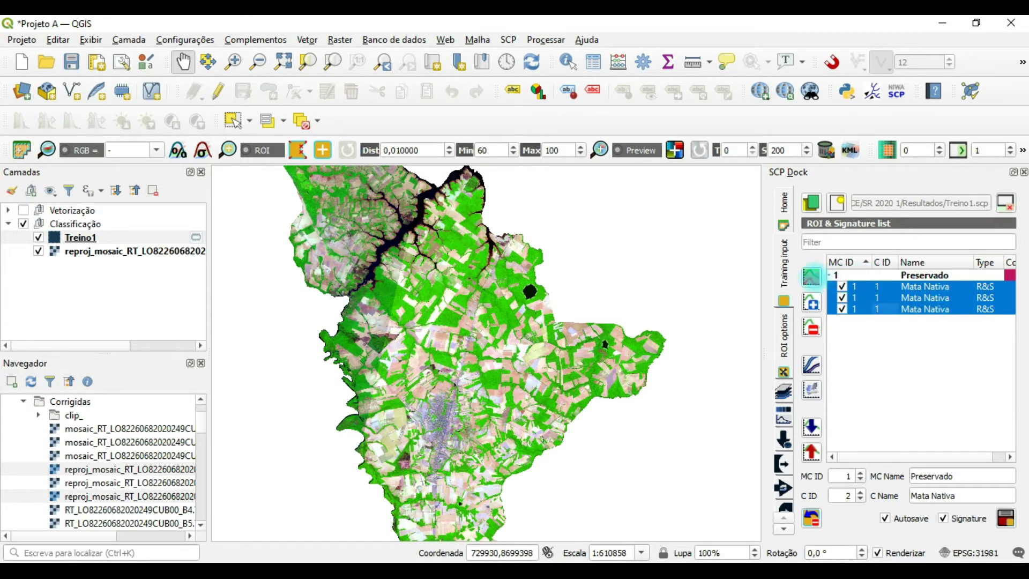
{"action": "left_click", "coordinate": [811, 277]}
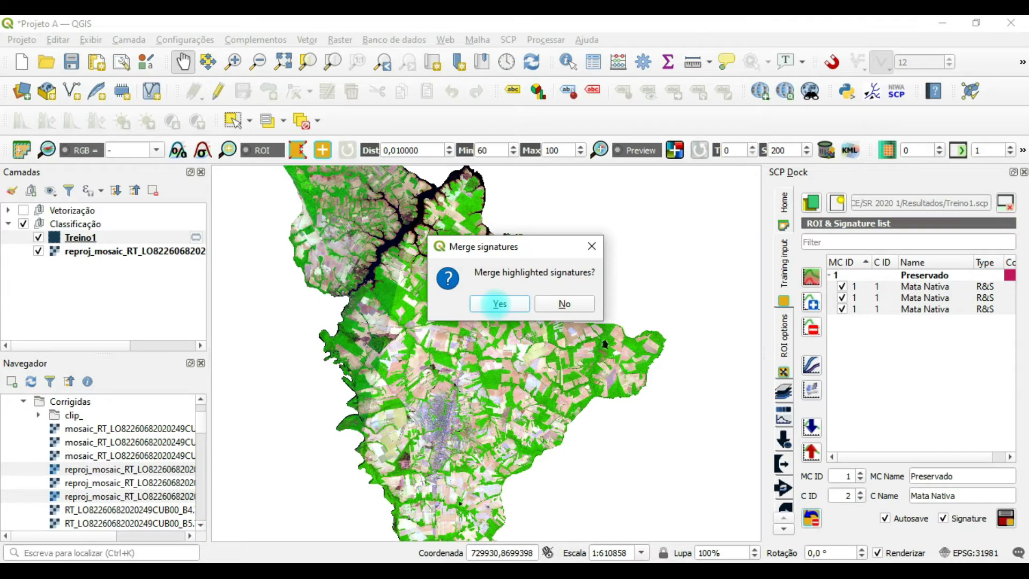
{"action": "left_click", "coordinate": [500, 303]}
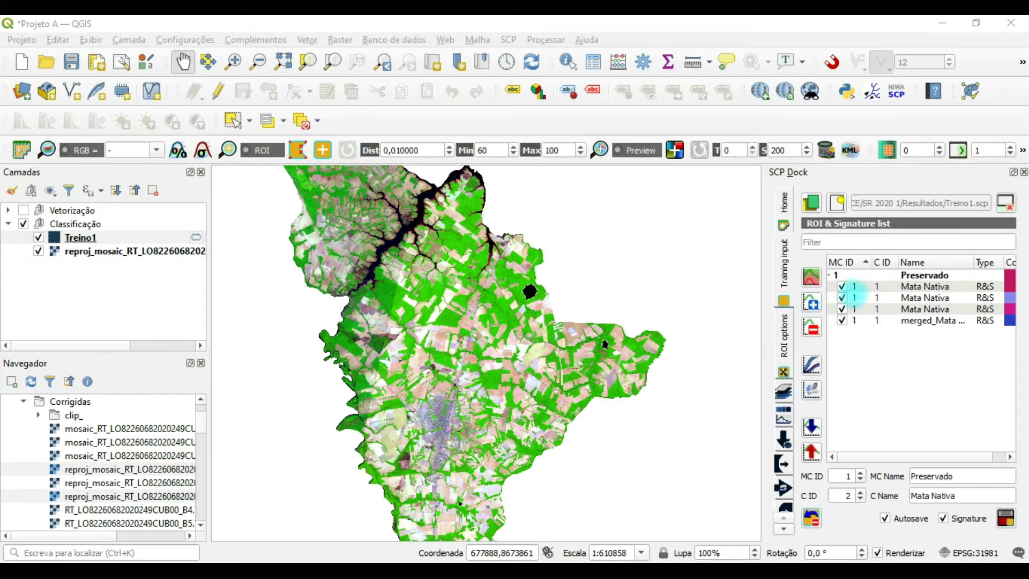
Deactivate the three individual Mata Nativa signatures, keeping only the merged one active
{"action": "left_click", "coordinate": [905, 288]}
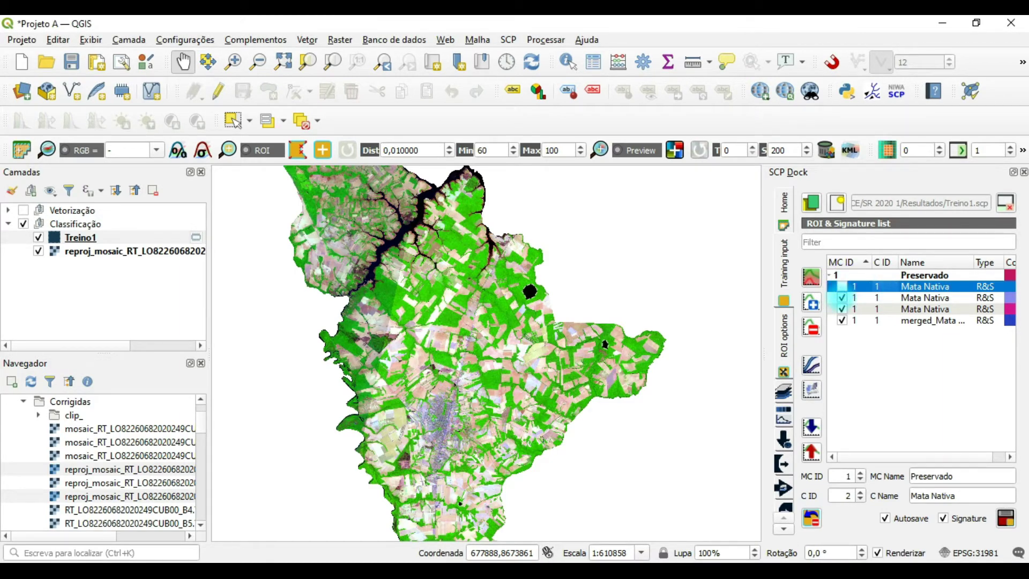
{"action": "left_click", "coordinate": [841, 309]}
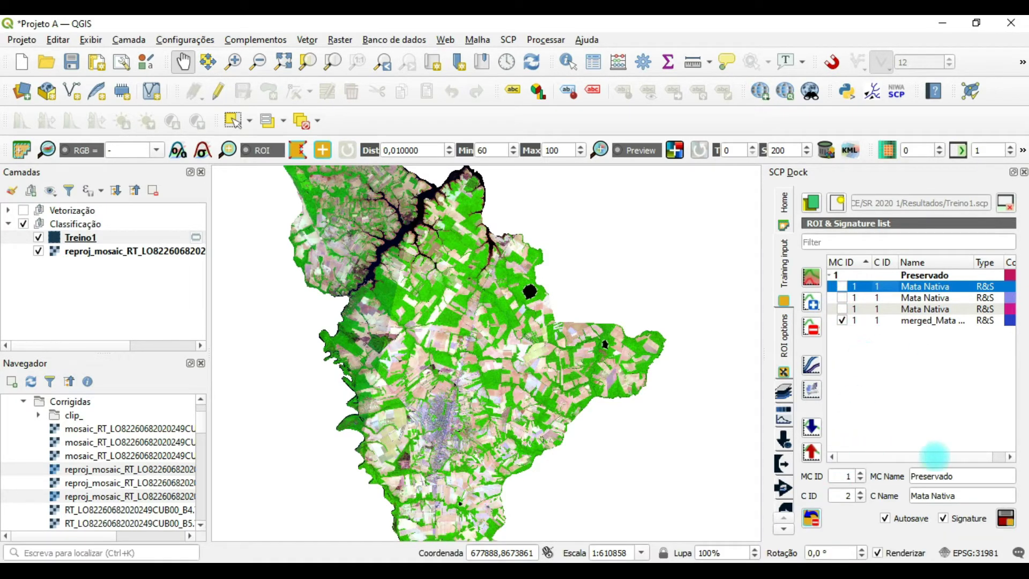
Add dark green #1b5500 to the custom colors and apply it to the merged Mata Nativa signature
{"action": "left_click", "coordinate": [1007, 457]}
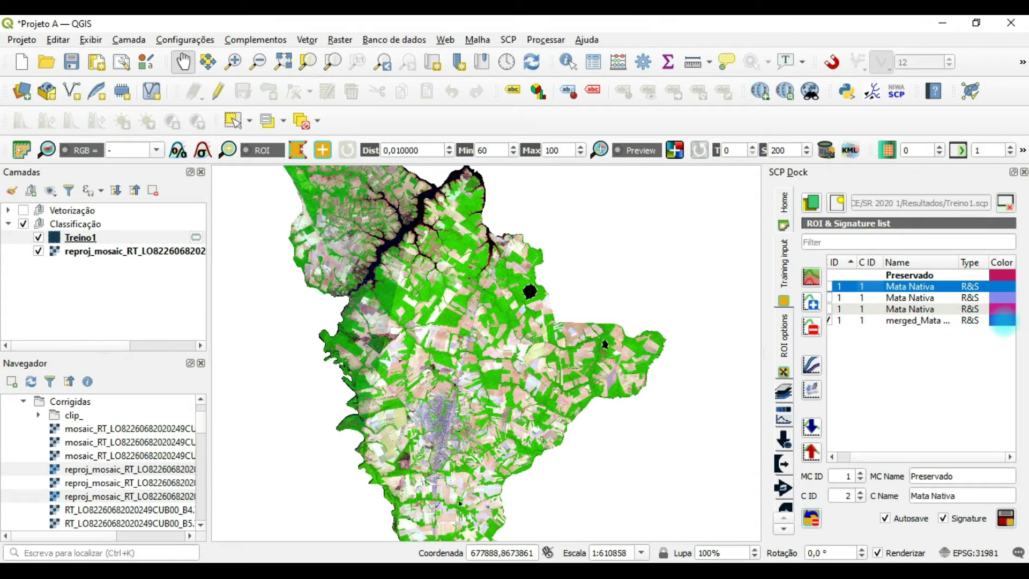
{"action": "left_click", "coordinate": [1003, 322], "text": "ctrl"}
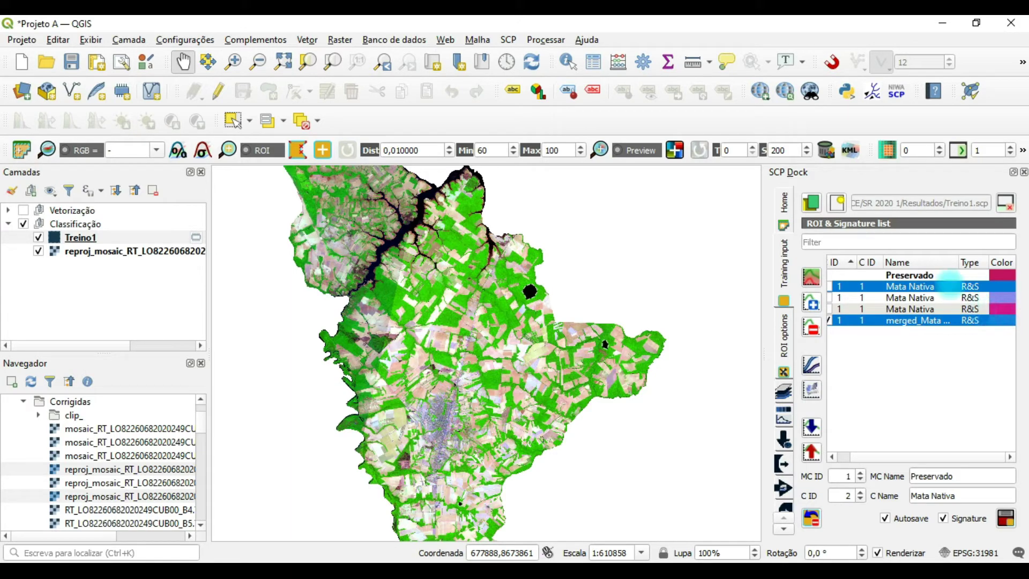
{"action": "double_click", "coordinate": [1003, 321]}
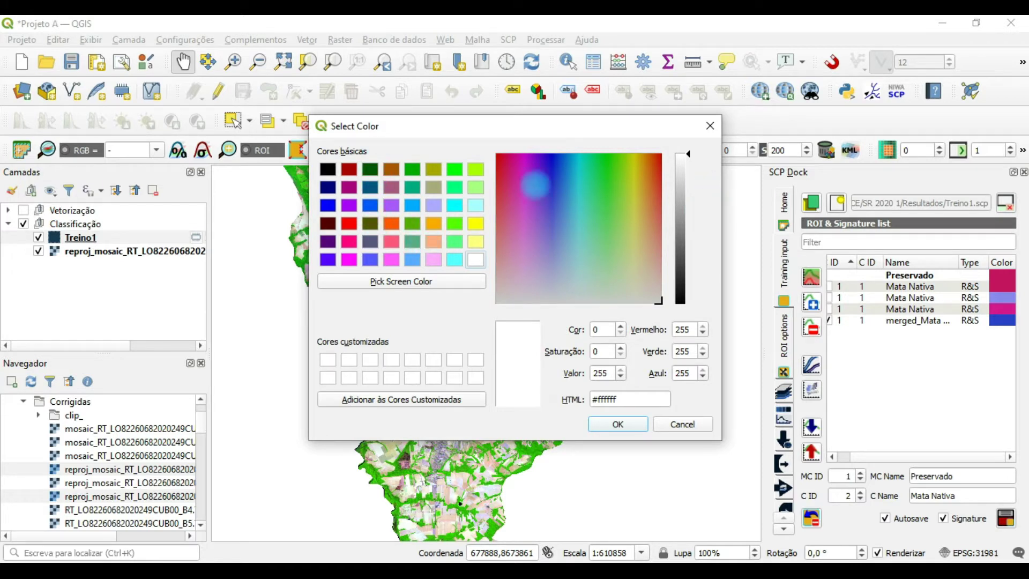
{"action": "left_click", "coordinate": [370, 169]}
{"action": "left_click", "coordinate": [620, 155]}
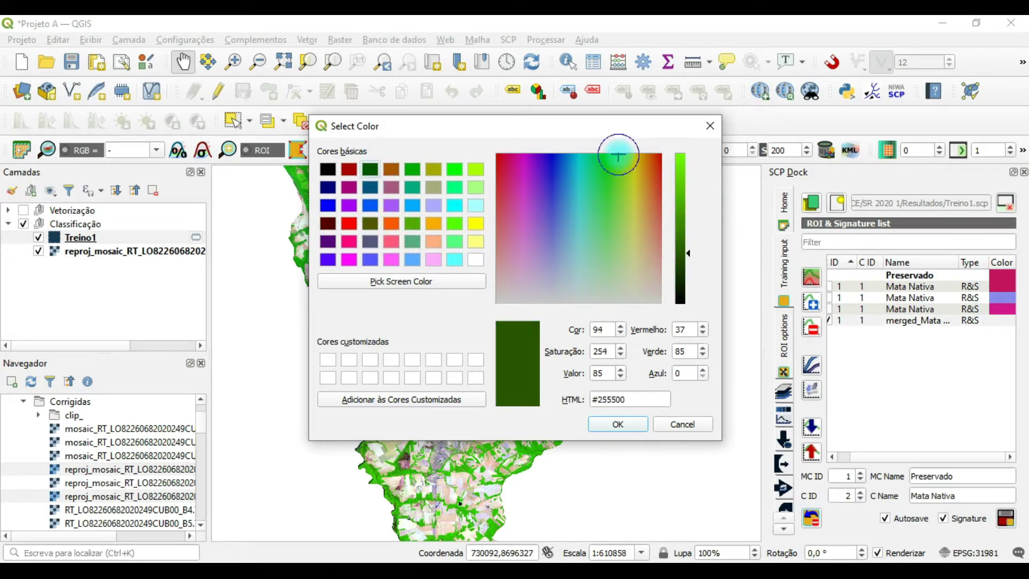
{"action": "left_click", "coordinate": [457, 398]}
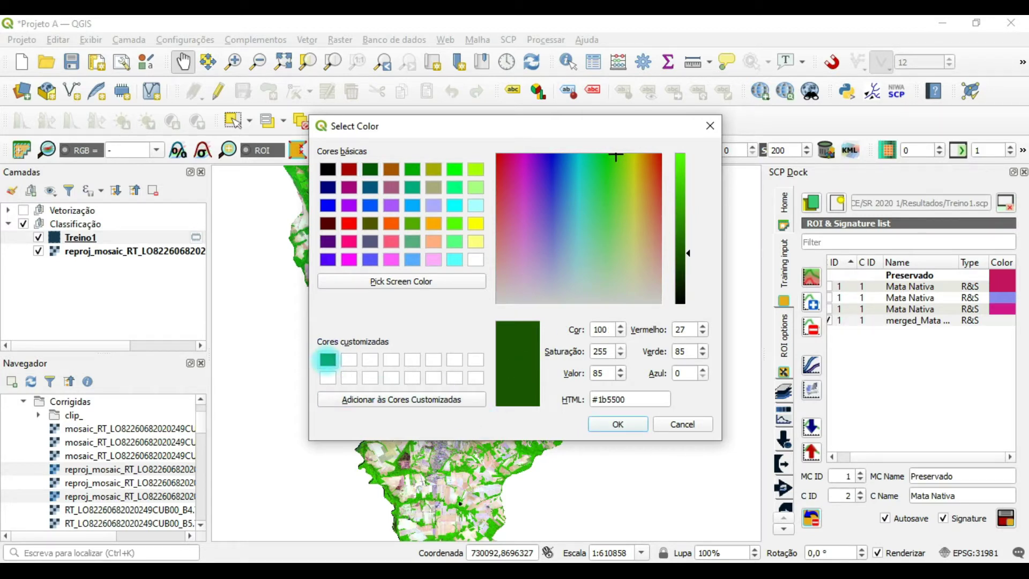
{"action": "left_click", "coordinate": [619, 425]}
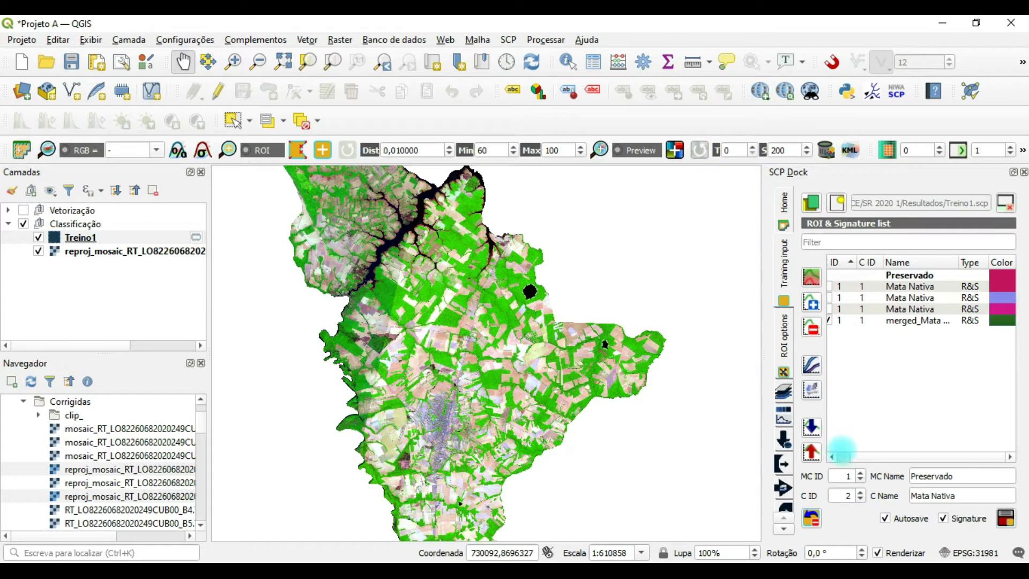
{"action": "left_click_drag", "start_coordinate": [862, 456], "coordinate": [850, 457]}
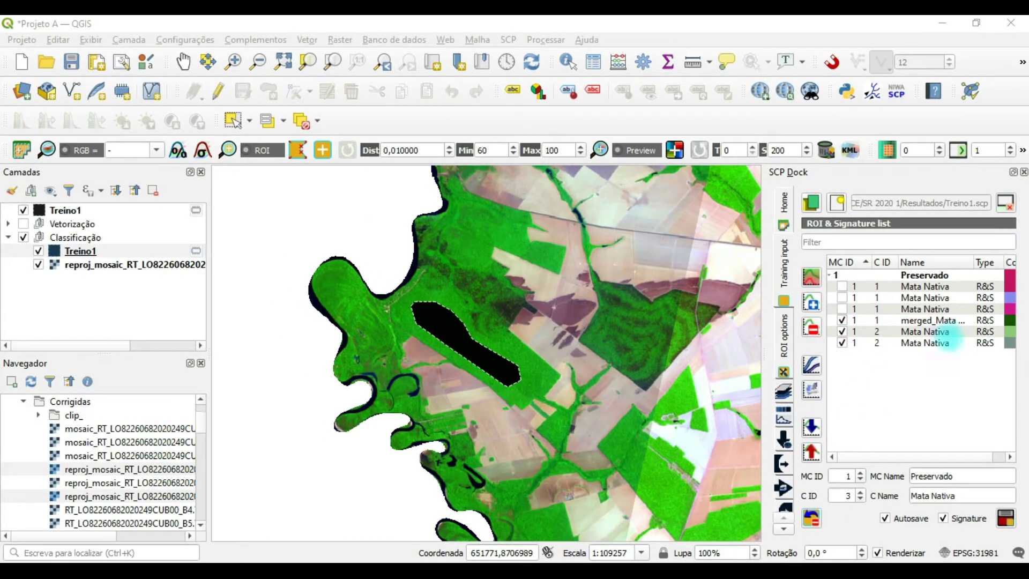
Merge the two Mata Nativa signatures of class ID 2 and deactivate the two individual ones
{"action": "left_click", "coordinate": [877, 333]}
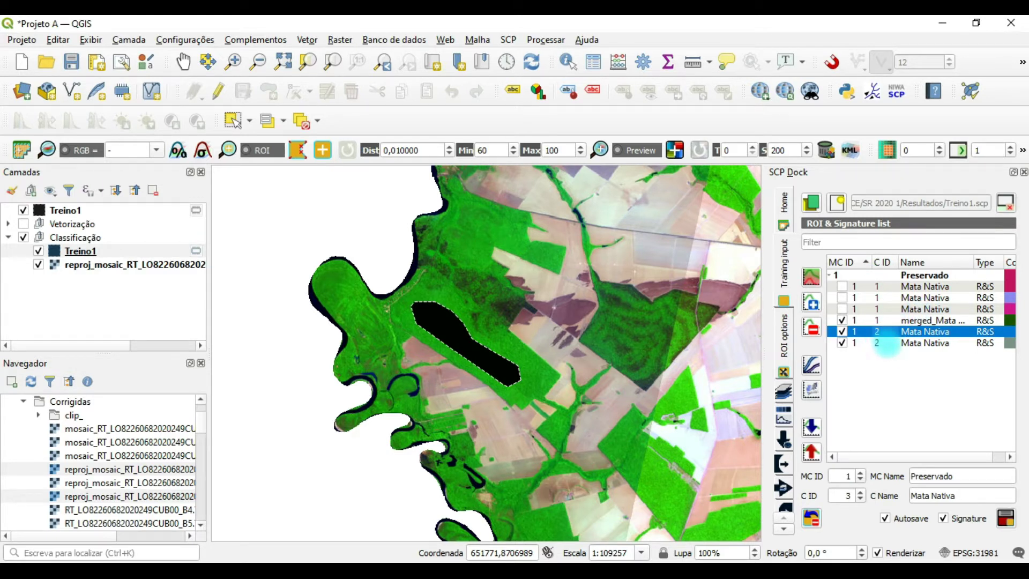
{"action": "left_click", "coordinate": [887, 343], "text": "ctrl"}
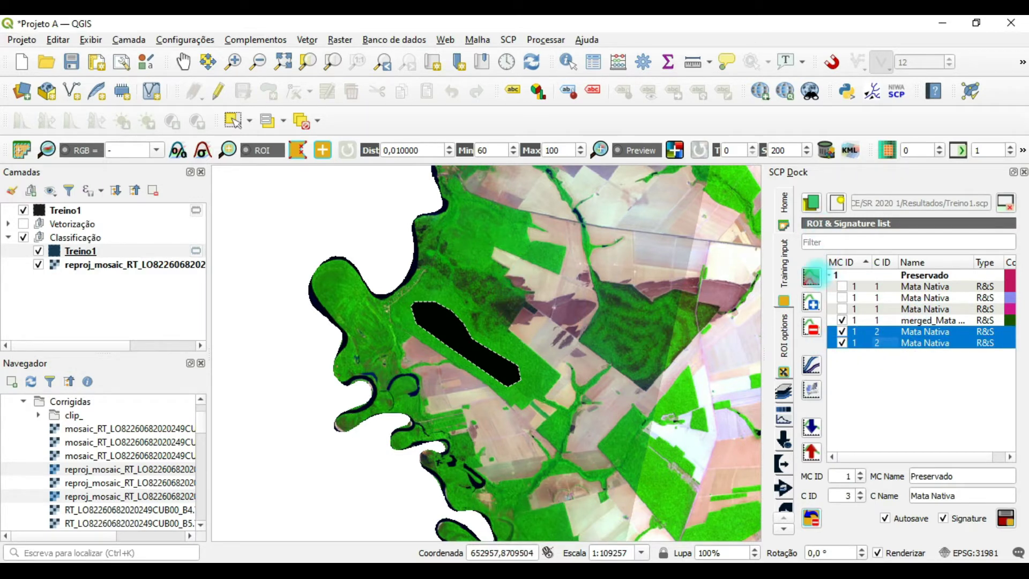
{"action": "left_click", "coordinate": [811, 276]}
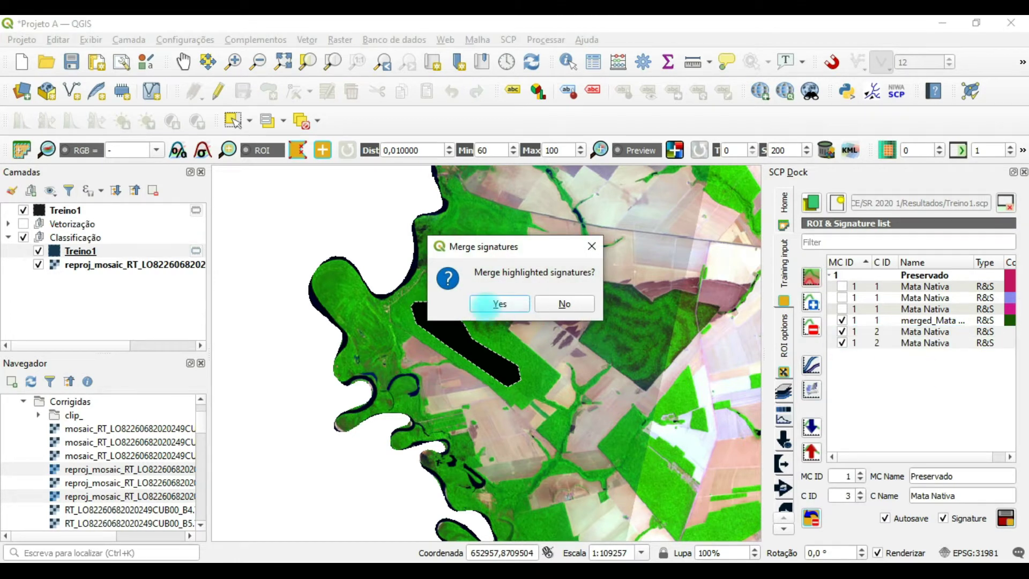
{"action": "left_click", "coordinate": [499, 303]}
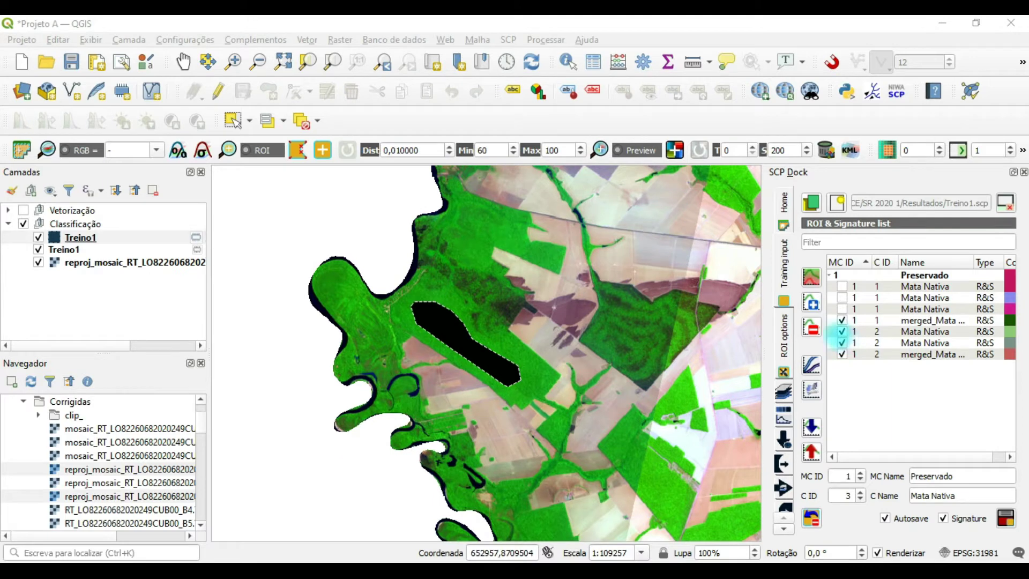
{"action": "left_click", "coordinate": [842, 331]}
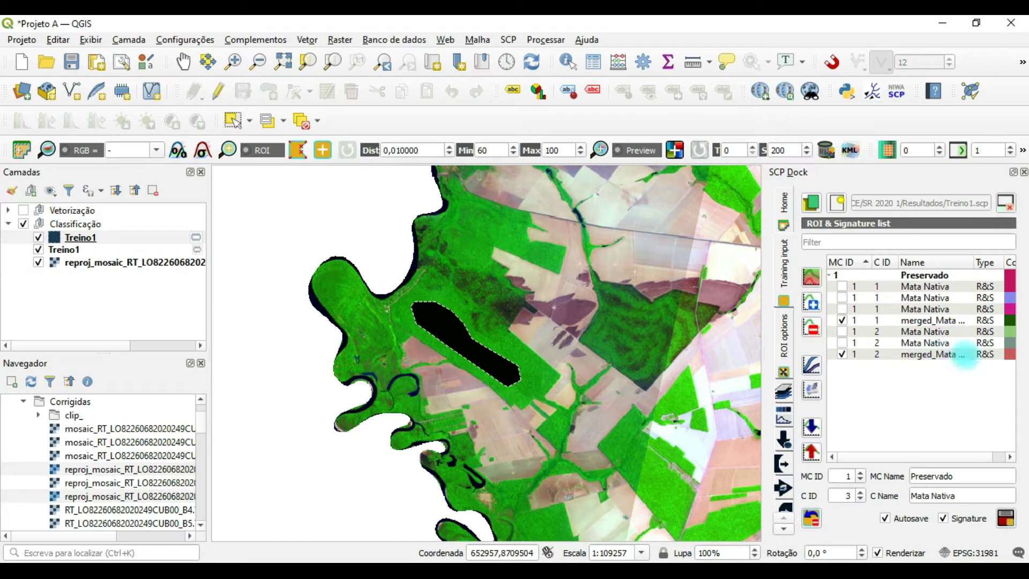
Apply the custom dark green #1b5500 to the merged Mata Nativa signature of class ID 2
{"action": "double_click", "coordinate": [1009, 354]}
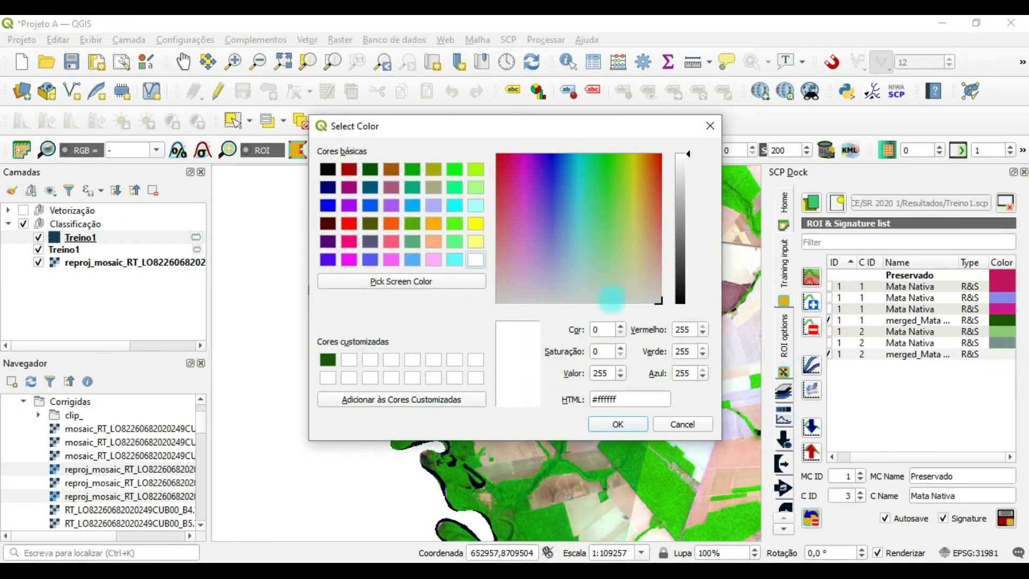
{"action": "left_click", "coordinate": [327, 359]}
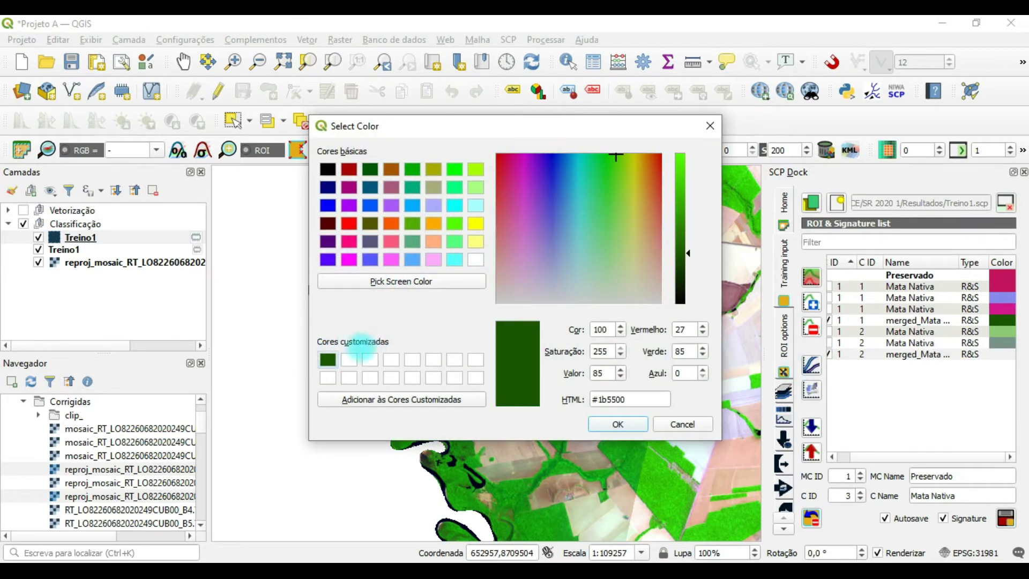
{"action": "left_click", "coordinate": [615, 424]}
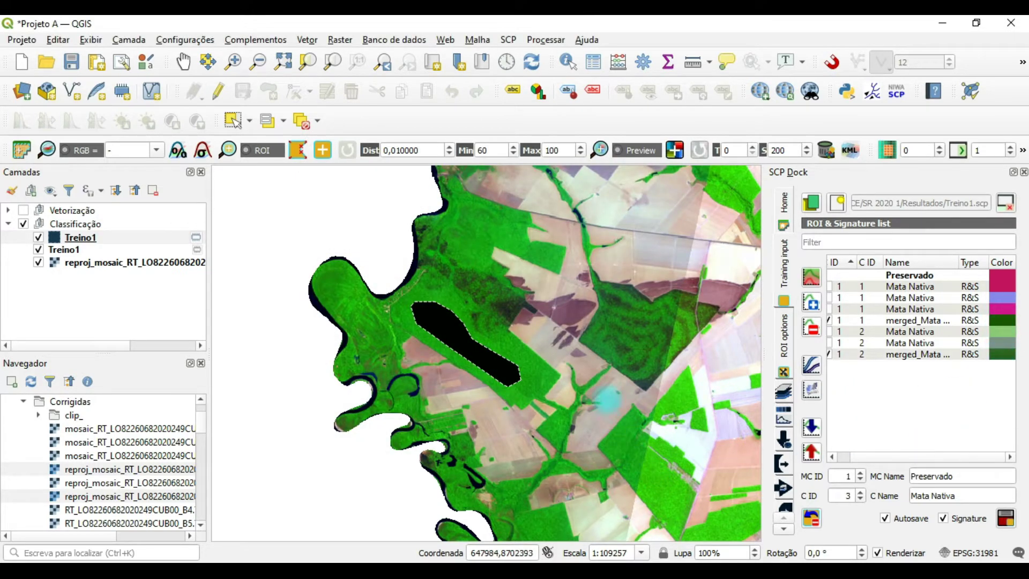
Set the class name for the next training samples to Hidrografia
{"action": "left_click_drag", "start_coordinate": [866, 455], "coordinate": [843, 457]}
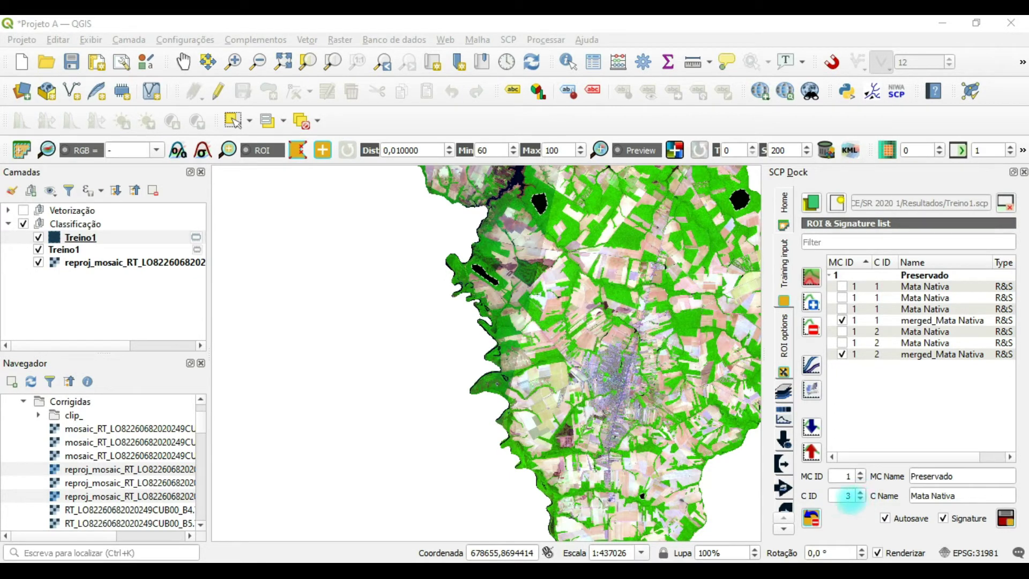
{"action": "left_click_drag", "start_coordinate": [959, 495], "coordinate": [911, 496]}
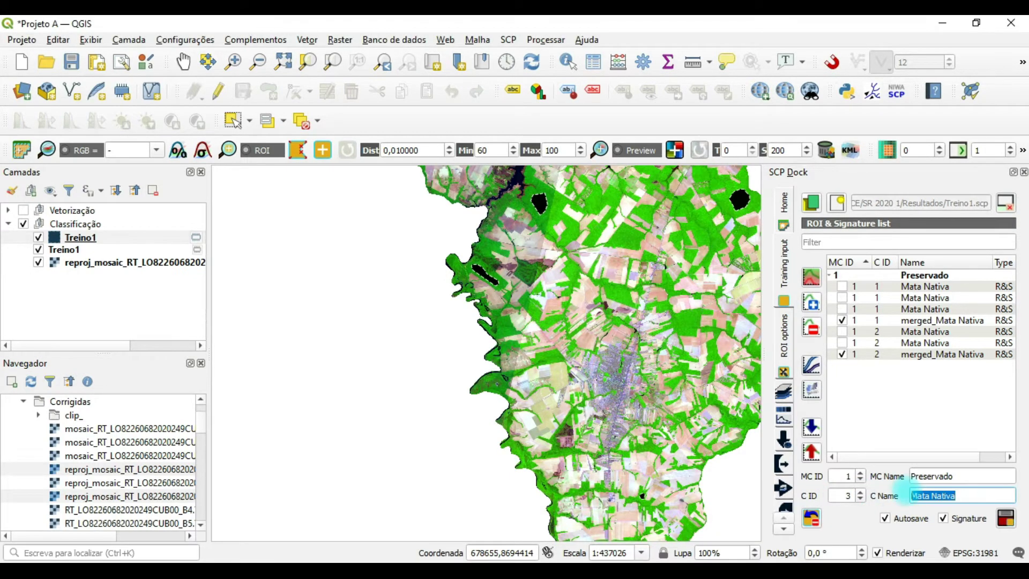
{"action": "type", "text": "Hidrografia"}
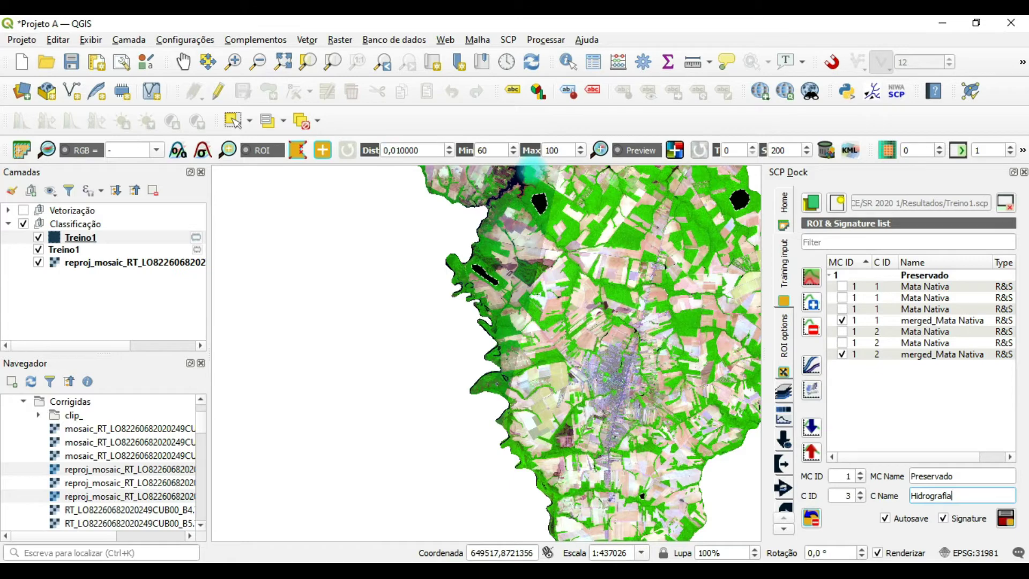
Grow a region-based ROI in the narrow dark water channel between the two peninsulas of the northern reservoir
{"action": "scroll", "coordinate": [540, 205], "scroll_direction": "up", "scroll_amount": 3}
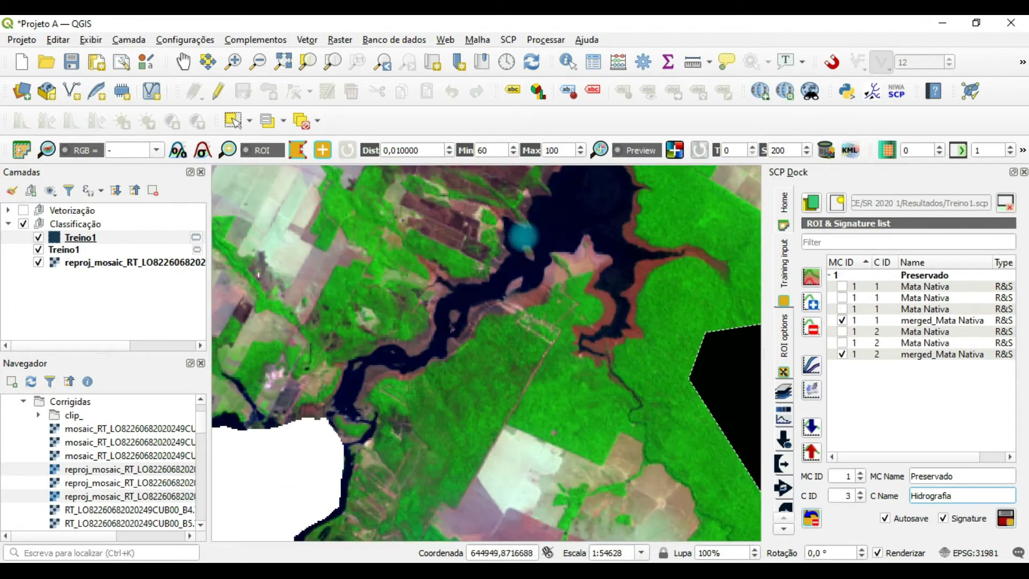
{"action": "left_click", "coordinate": [183, 62]}
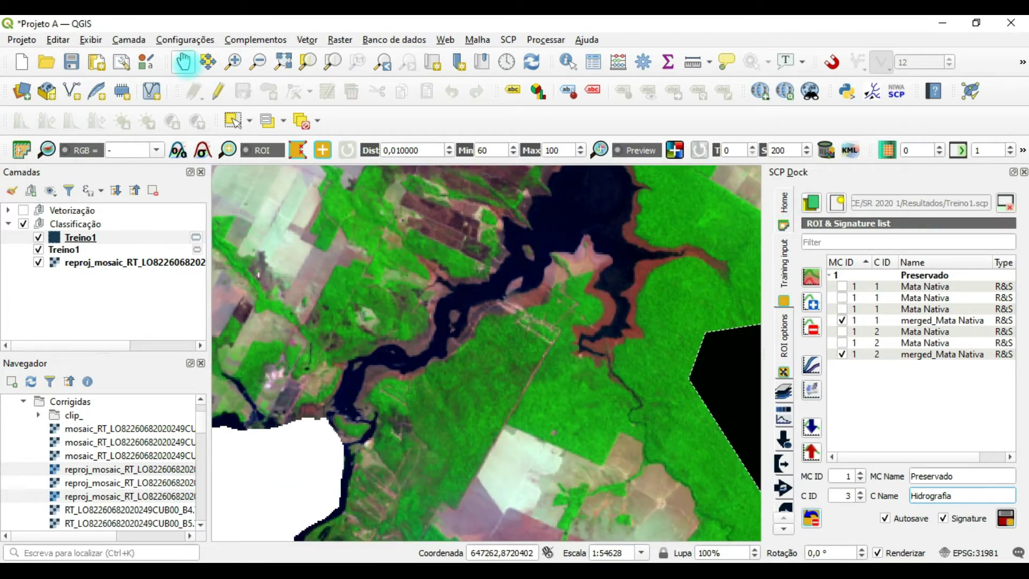
{"action": "left_click_drag", "start_coordinate": [605, 201], "coordinate": [429, 391]}
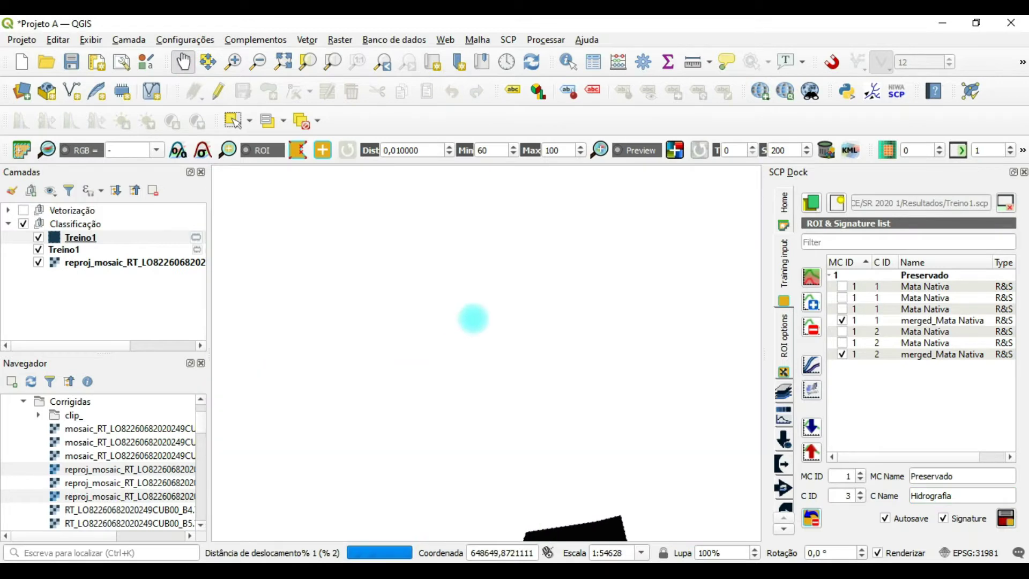
{"action": "left_click_drag", "start_coordinate": [509, 236], "coordinate": [452, 356]}
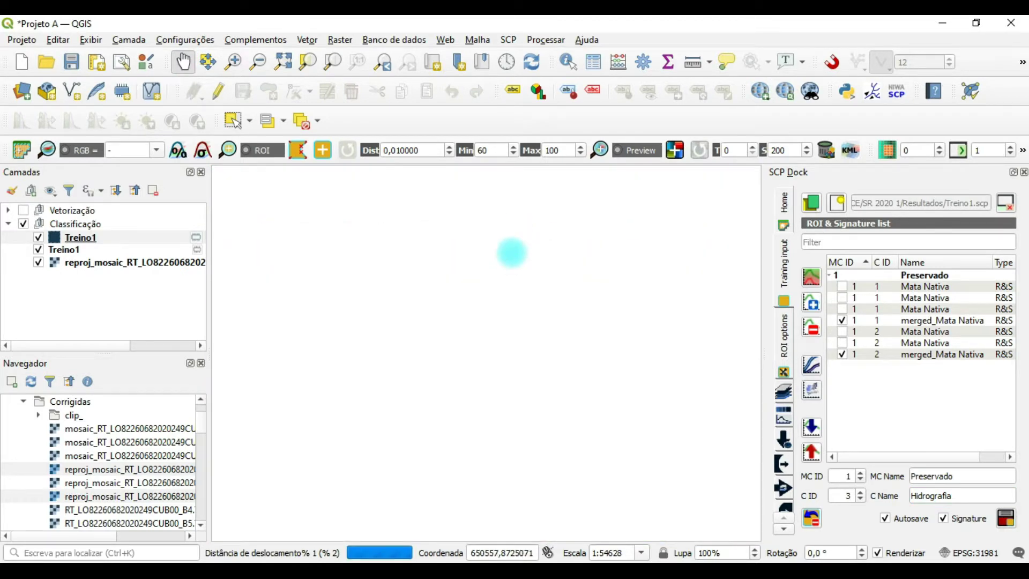
{"action": "left_click_drag", "start_coordinate": [505, 230], "coordinate": [343, 378]}
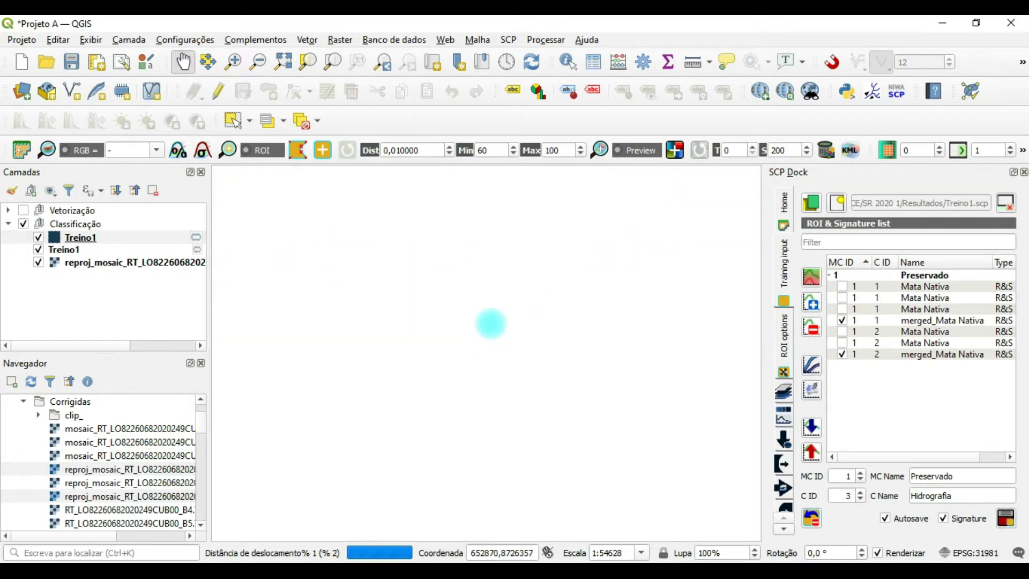
{"action": "left_click_drag", "start_coordinate": [509, 300], "coordinate": [379, 328]}
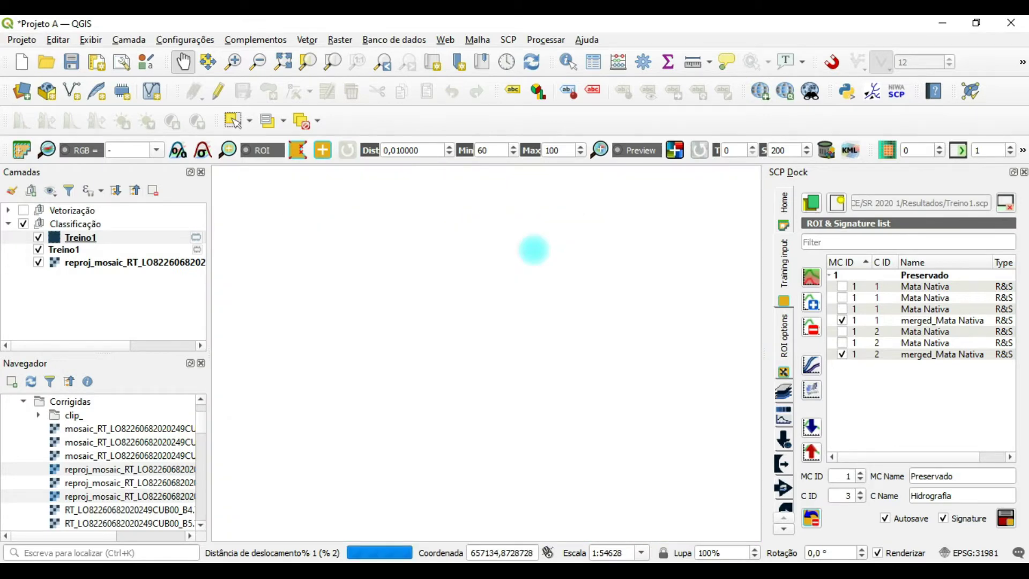
{"action": "left_click_drag", "start_coordinate": [559, 271], "coordinate": [480, 311]}
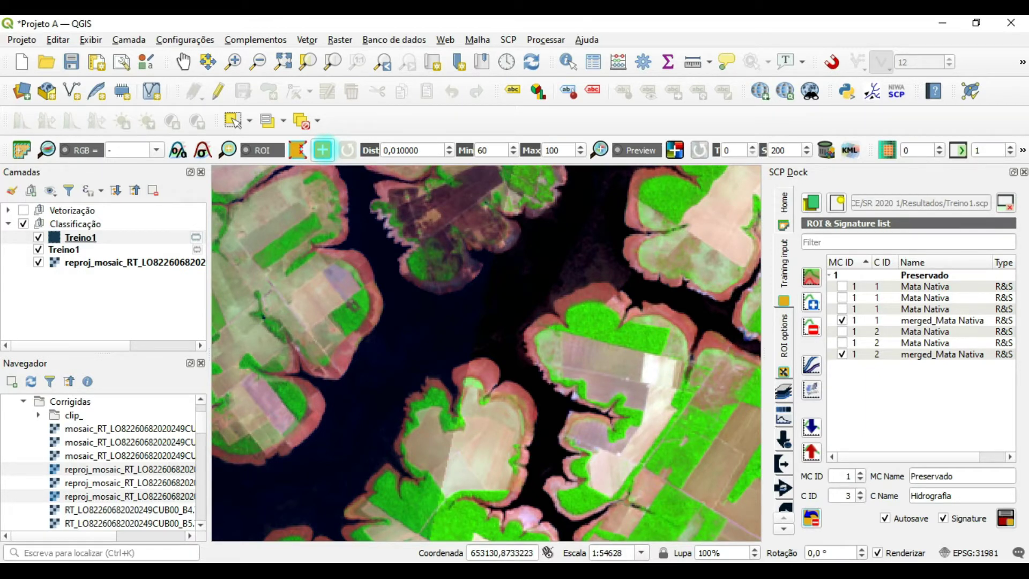
{"action": "left_click", "coordinate": [322, 150]}
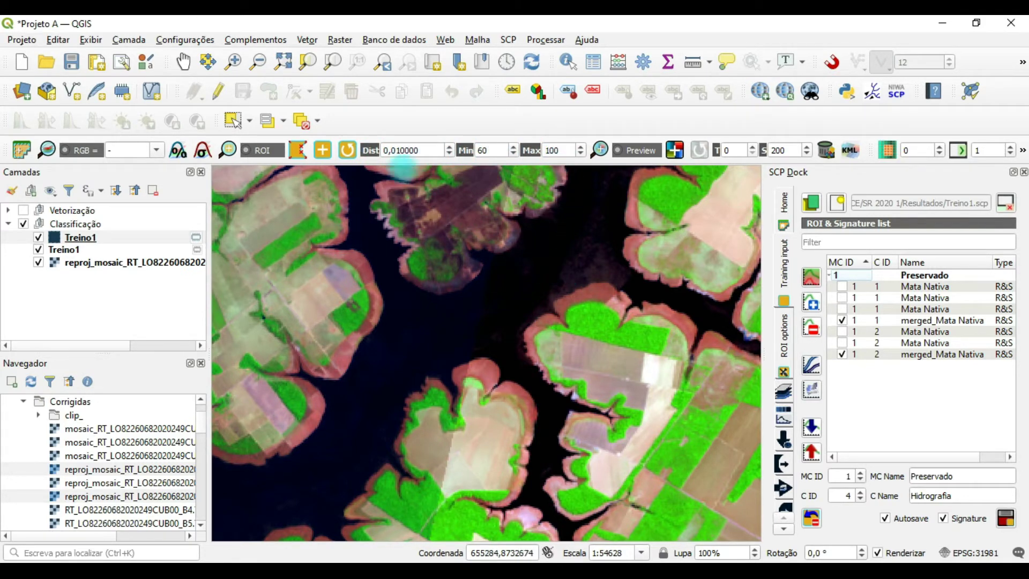
{"action": "left_click", "coordinate": [552, 405]}
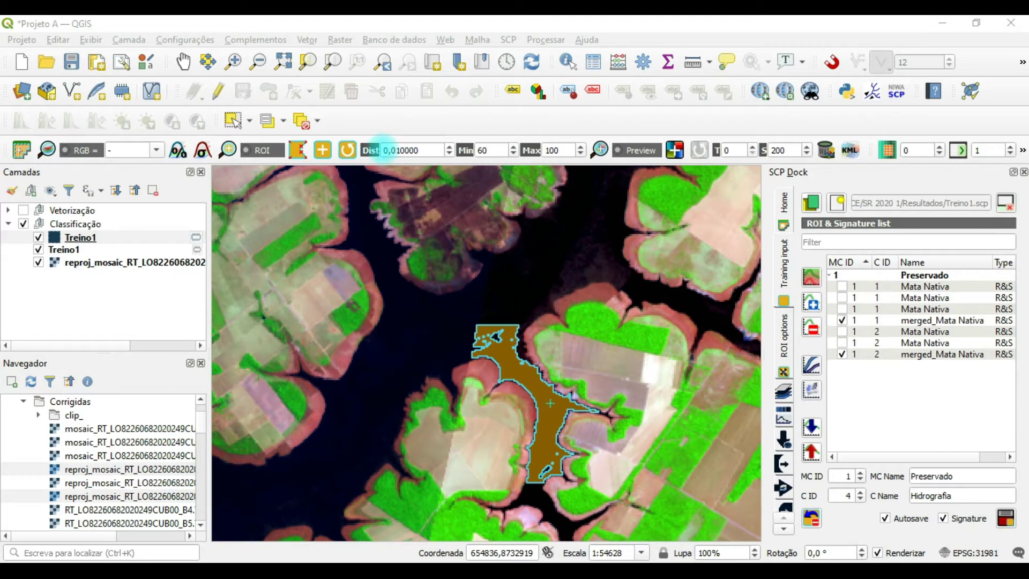
Set the class ID to 3 and save the water-channel ROI to the training input
{"action": "left_click_drag", "start_coordinate": [384, 150], "coordinate": [411, 149]}
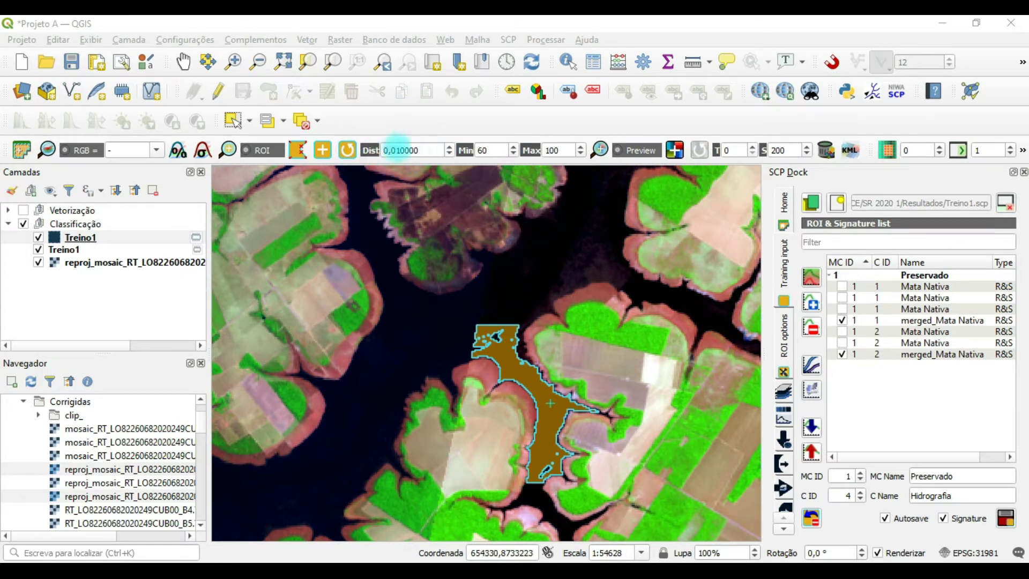
{"action": "left_click", "coordinate": [421, 150]}
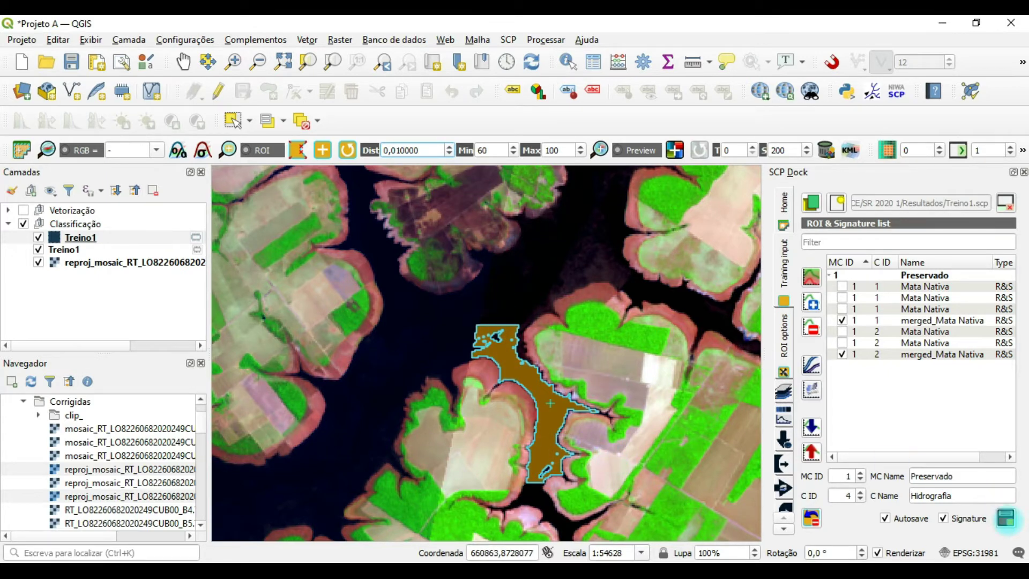
{"action": "double_click", "coordinate": [847, 496]}
{"action": "type", "text": "3"}
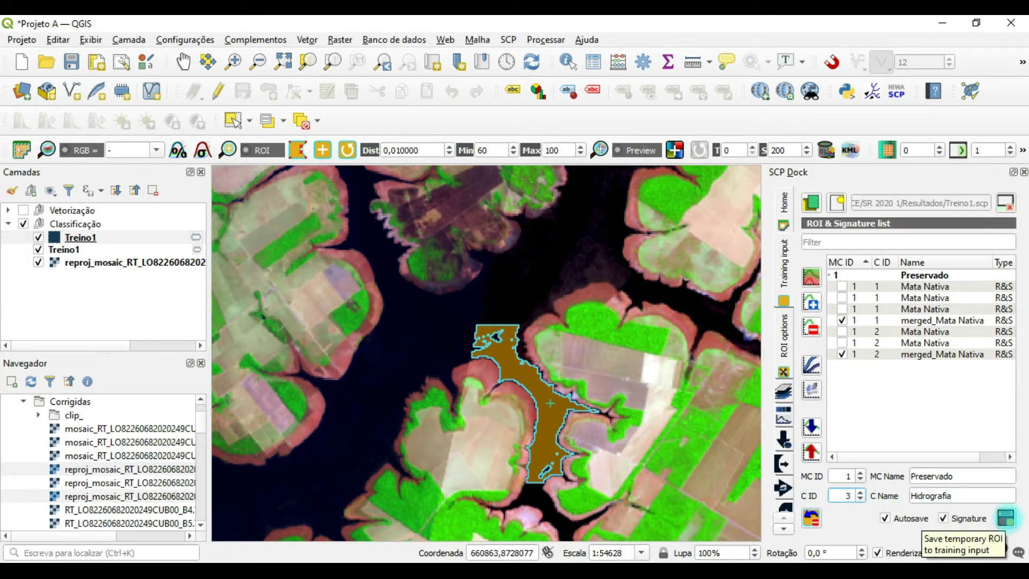
{"action": "left_click", "coordinate": [1005, 517]}
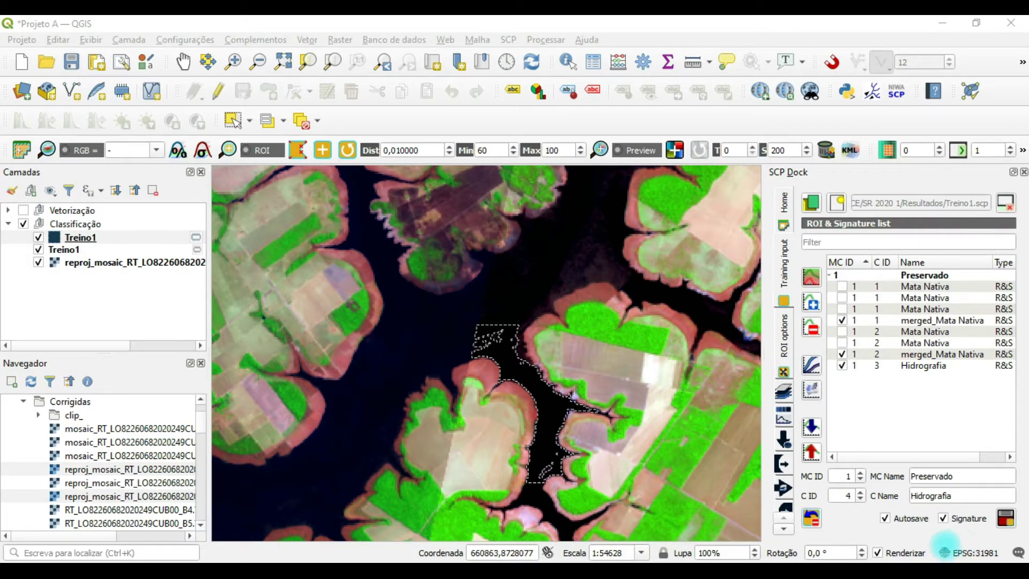
Add a second Hidrografia sample from the reservoir's wide open water and merge it with the first under class ID 3
{"action": "scroll", "coordinate": [531, 300], "scroll_direction": "down", "scroll_amount": 2}
{"action": "scroll", "coordinate": [592, 354], "scroll_direction": "up", "scroll_amount": 2}
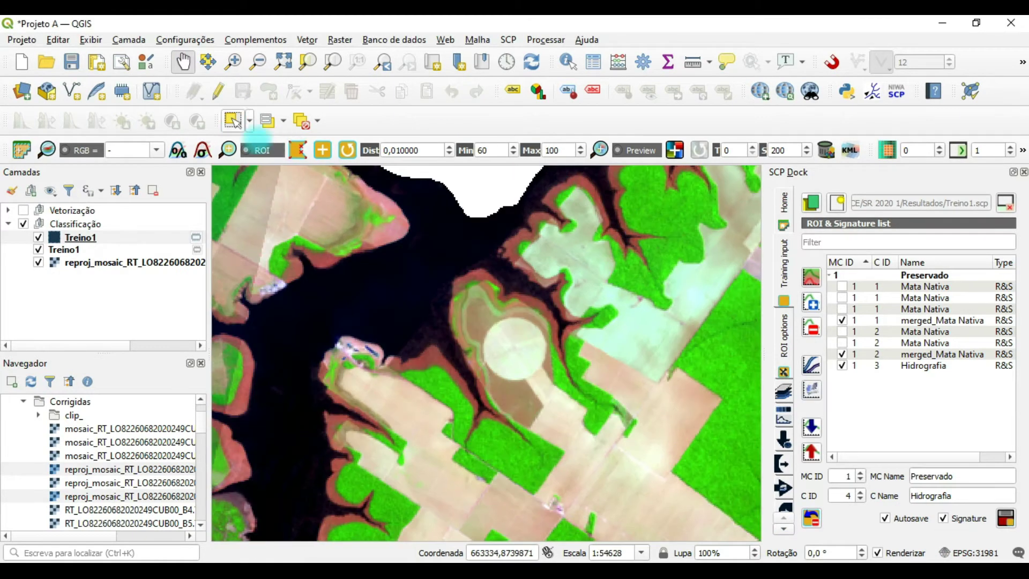
{"action": "left_click", "coordinate": [690, 316]}
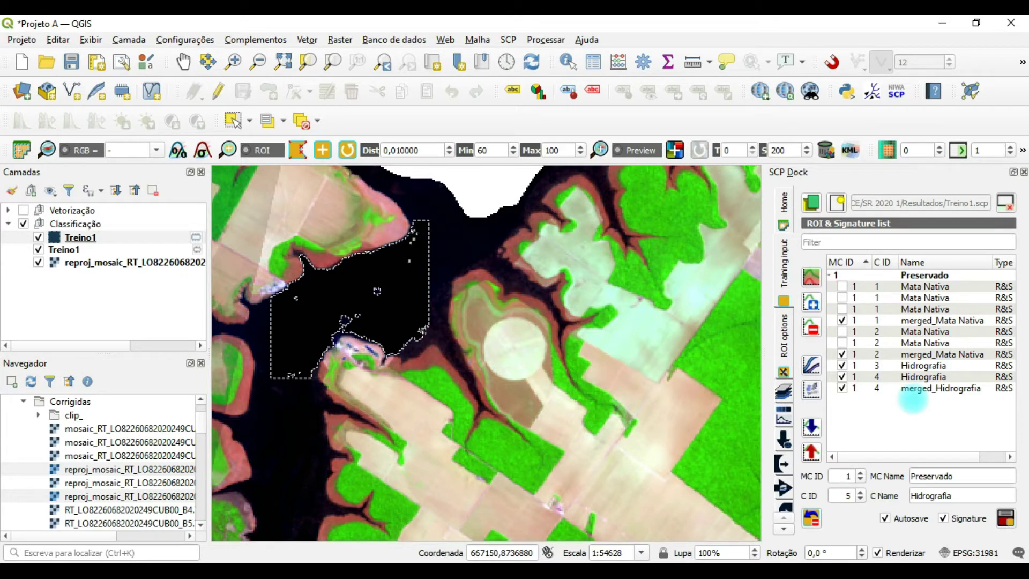
{"action": "left_click", "coordinate": [913, 388]}
{"action": "left_click", "coordinate": [863, 498]}
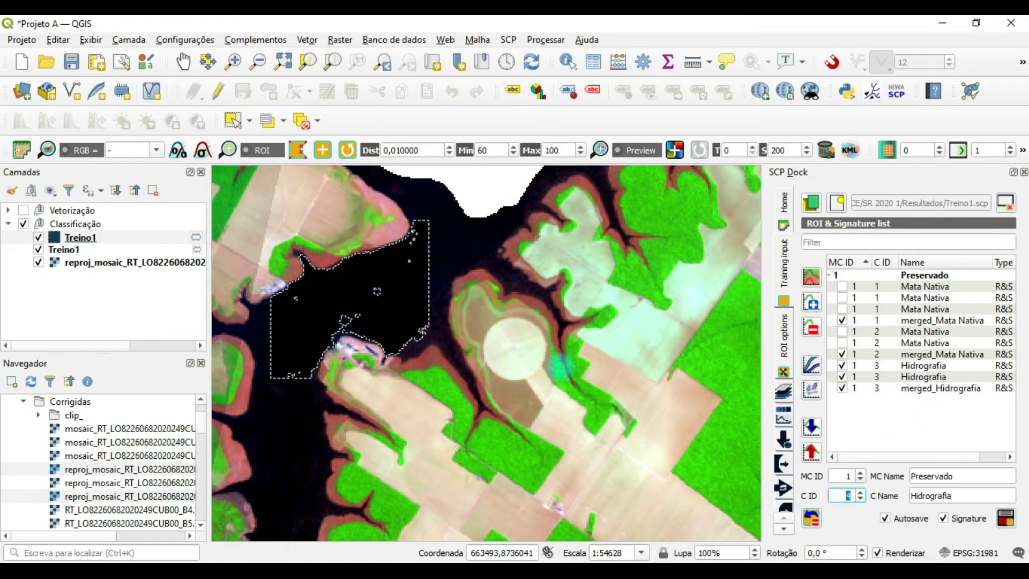
Grow a Hidrografia ROI on the small isolated patch in the forest southwest of the dark river bend
{"action": "key", "text": "space"}
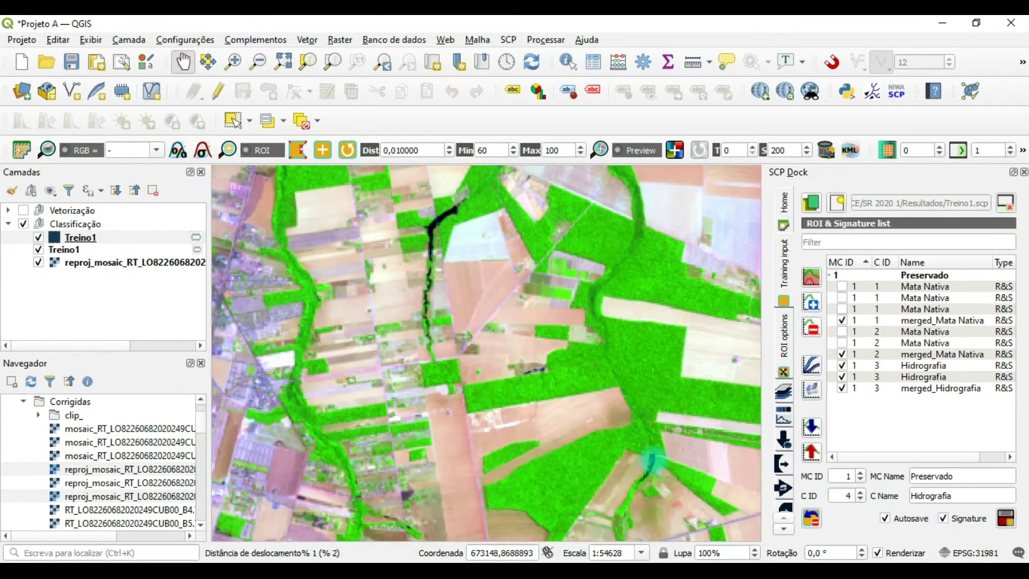
{"action": "left_click_drag", "start_coordinate": [651, 461], "coordinate": [455, 367]}
{"action": "scroll", "coordinate": [456, 368], "scroll_direction": "up", "scroll_amount": 1}
{"action": "scroll", "coordinate": [558, 372], "scroll_direction": "up", "scroll_amount": 1}
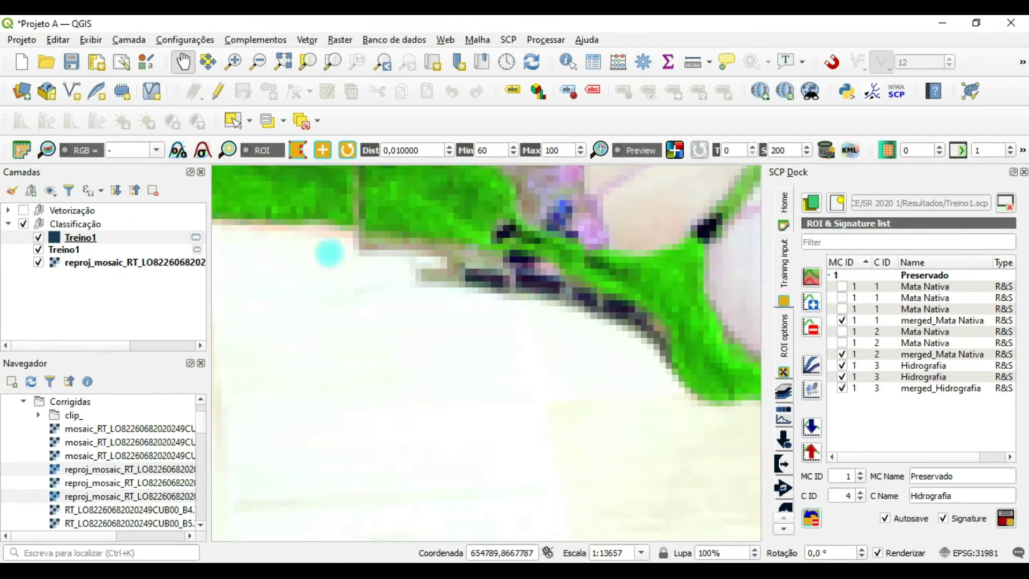
{"action": "scroll", "coordinate": [329, 252], "scroll_direction": "down", "scroll_amount": 2}
{"action": "left_click_drag", "start_coordinate": [329, 252], "coordinate": [440, 315]}
{"action": "scroll", "coordinate": [473, 295], "scroll_direction": "up", "scroll_amount": 1}
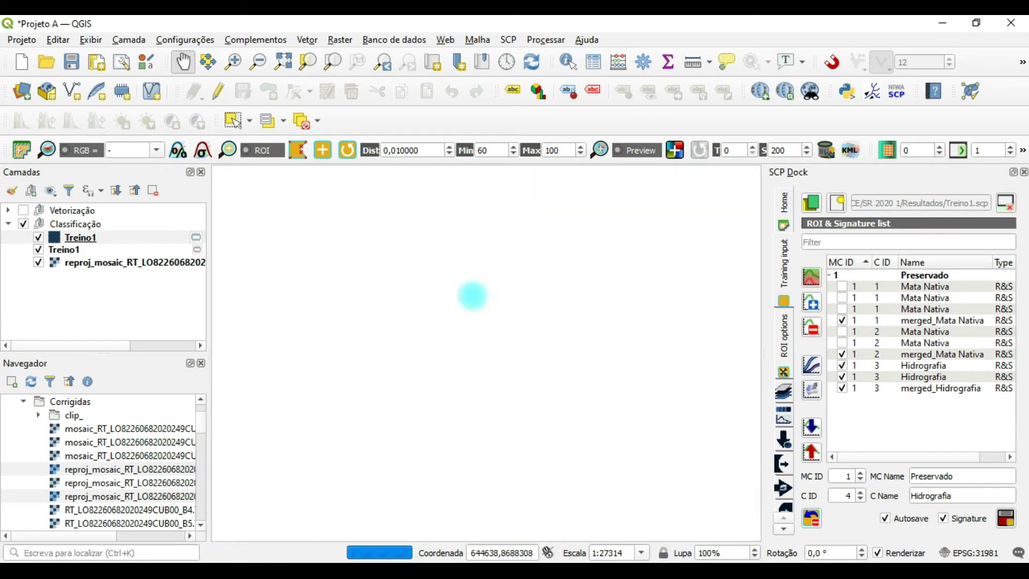
{"action": "left_click", "coordinate": [558, 337]}
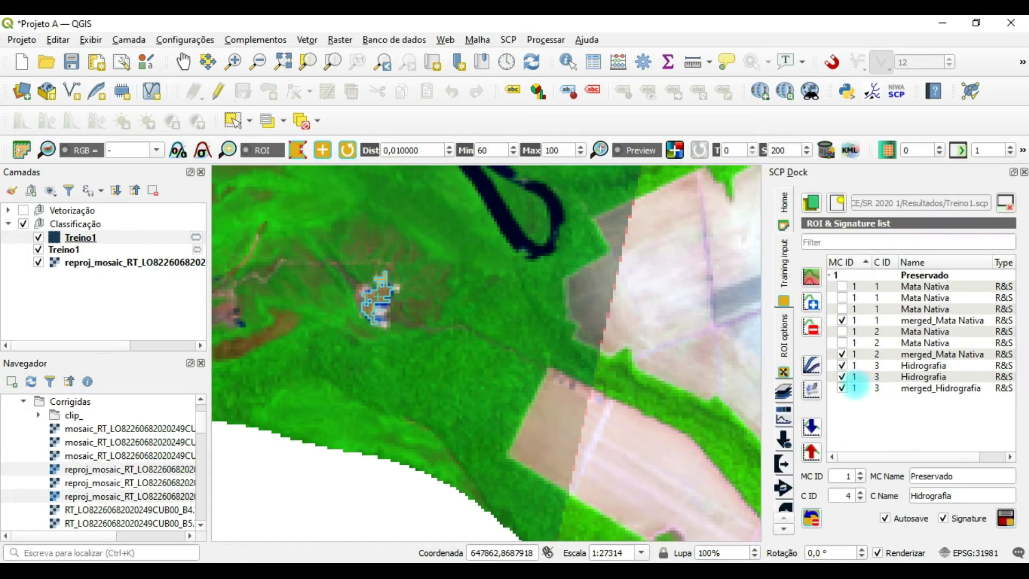
Deactivate the two individual Hidrografia signatures of class ID 3 and save the new ROI with class ID 4
{"action": "left_click", "coordinate": [842, 365]}
{"action": "left_click", "coordinate": [842, 376]}
{"action": "left_click", "coordinate": [1006, 518]}
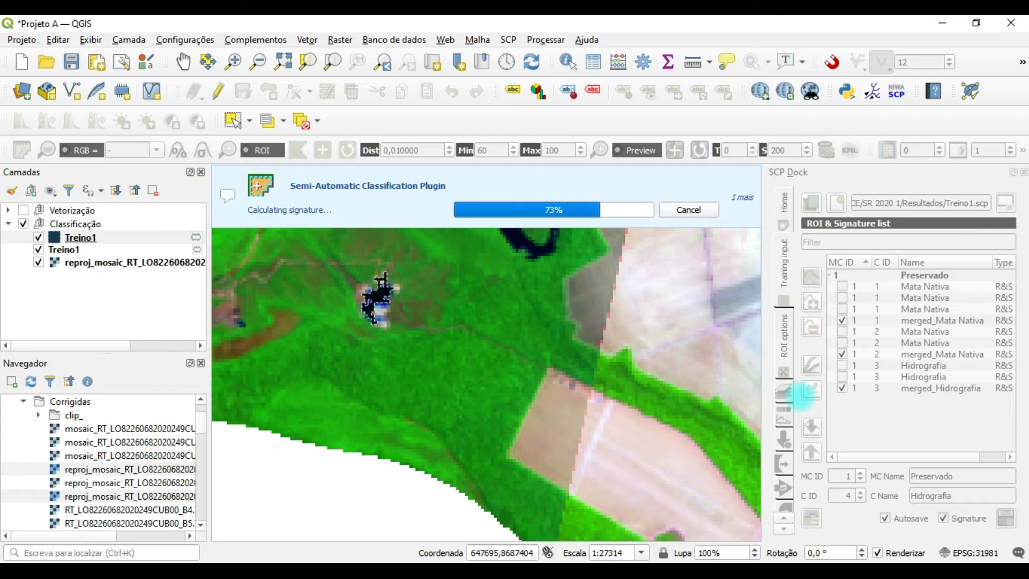
Add another Hidrografia ROI with class ID 4 on the thin curved channel just outside the western river bend
{"action": "scroll", "coordinate": [448, 299], "scroll_direction": "down", "scroll_amount": 2}
{"action": "mouse_move", "coordinate": [447, 298]}
{"action": "left_mouse_down"}
{"action": "mouse_move", "coordinate": [424, 448]}
{"action": "mouse_move", "coordinate": [624, 366]}
{"action": "left_mouse_up"}
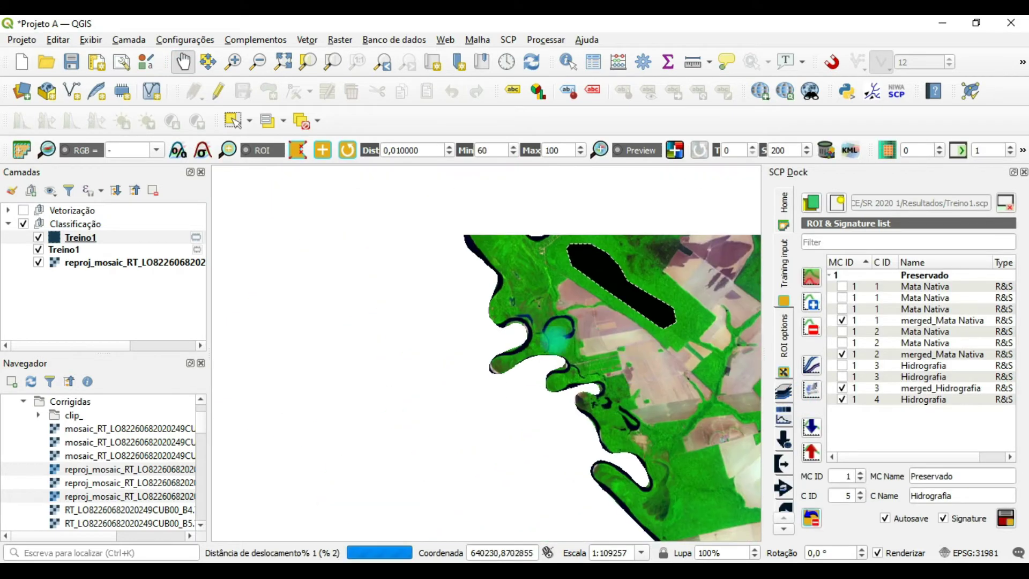
{"action": "scroll", "coordinate": [624, 366], "scroll_direction": "up", "scroll_amount": 3}
{"action": "left_click", "coordinate": [860, 499]}
{"action": "left_click", "coordinate": [646, 325]}
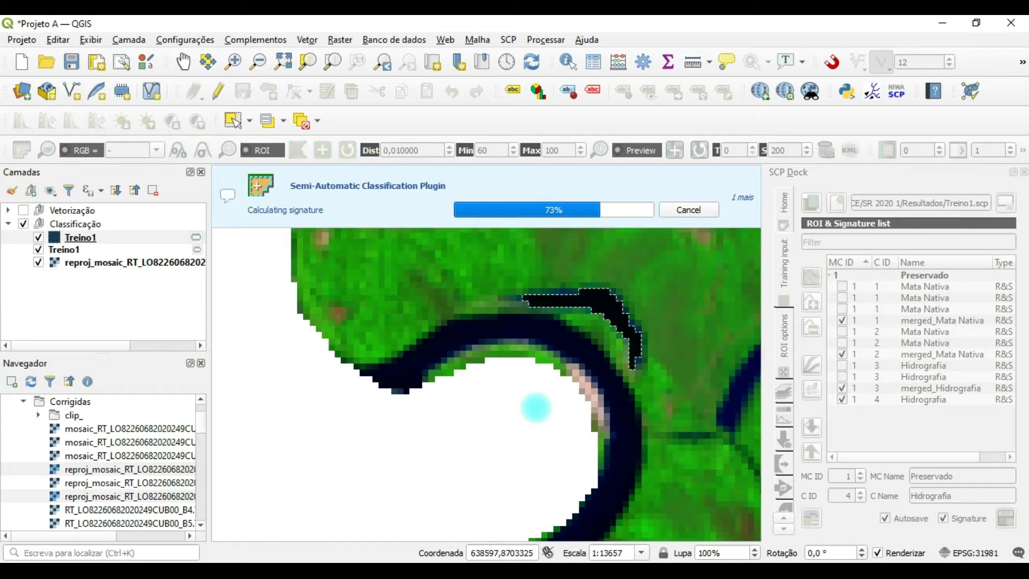
{"action": "left_click_drag", "start_coordinate": [536, 408], "coordinate": [227, 343]}
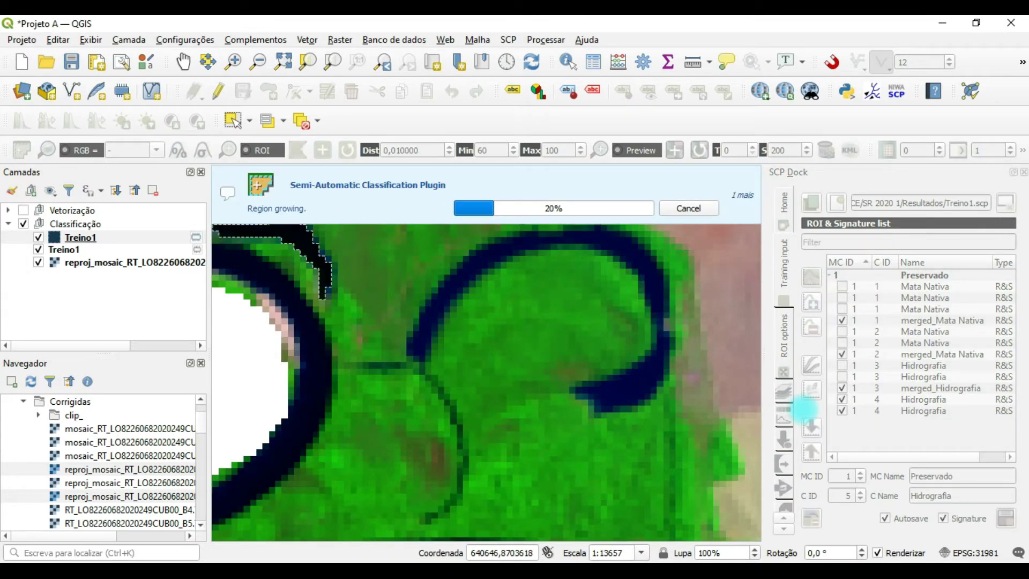
Save the large oxbow ROI under class ID 4 and merge the three Hidrografia samples of that class, keeping only the merged signature active
{"action": "left_click", "coordinate": [1006, 517]}
{"action": "left_click", "coordinate": [860, 500]}
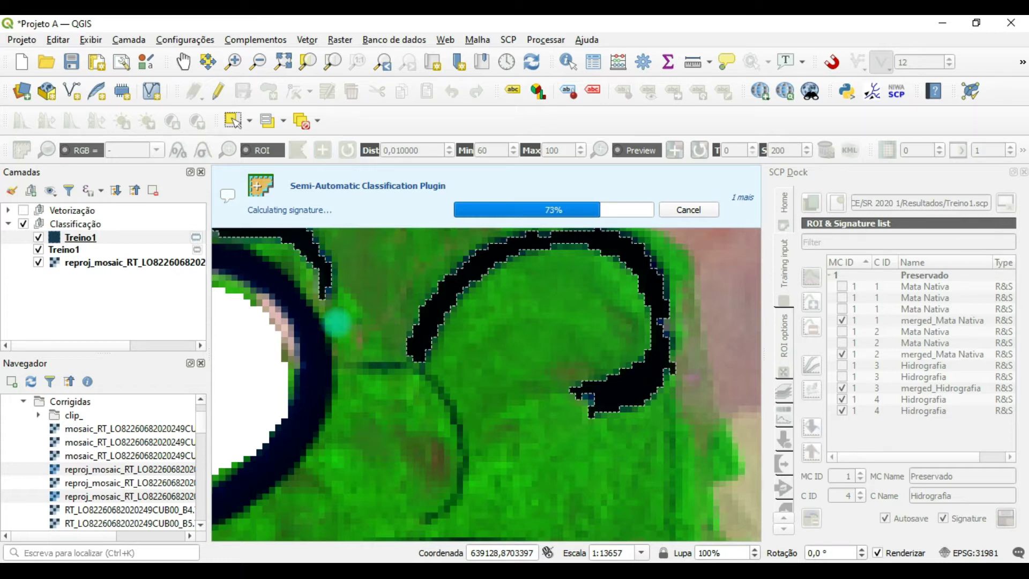
{"action": "left_click", "coordinate": [882, 410]}
{"action": "left_click", "coordinate": [882, 422], "text": "ctrl"}
{"action": "left_click", "coordinate": [811, 301]}
{"action": "left_click", "coordinate": [499, 303]}
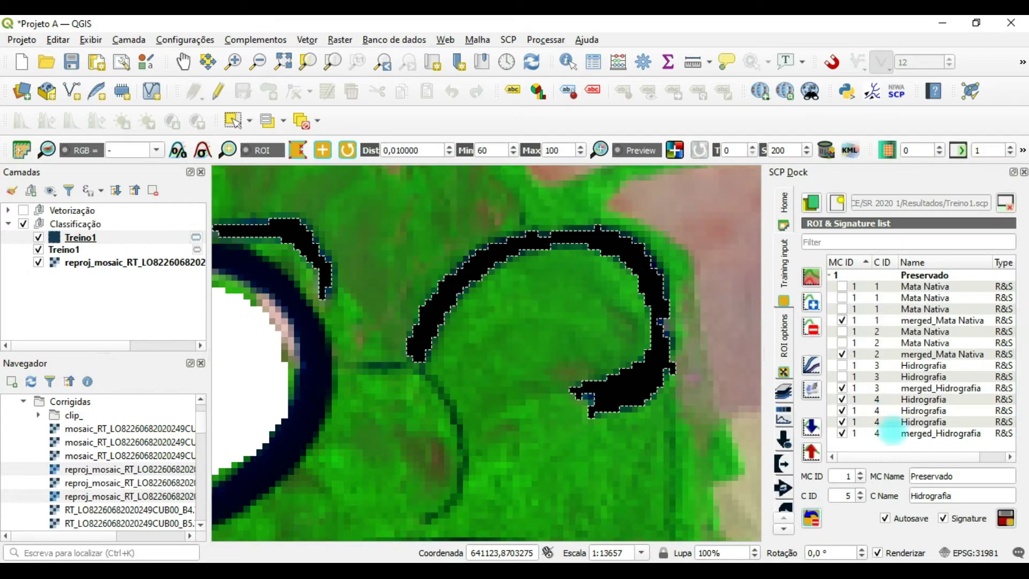
{"action": "left_click", "coordinate": [852, 410]}
Set the region growing distance to 0,001, regrow the ROI on the dark river bend and save it as Hidrografia with class ID 5
{"action": "scroll", "coordinate": [322, 375], "scroll_direction": "down", "scroll_amount": 1}
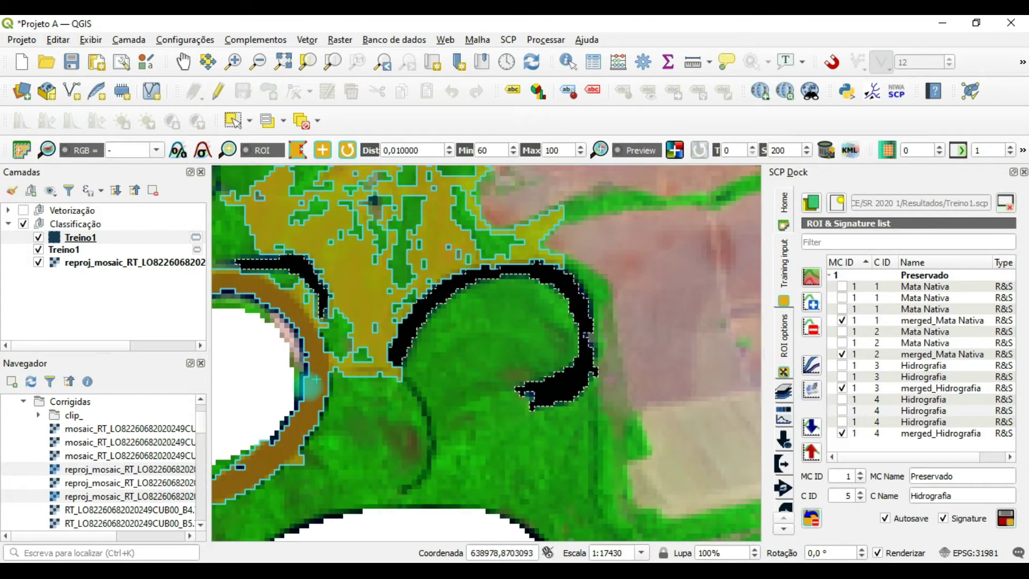
{"action": "left_click", "coordinate": [432, 397]}
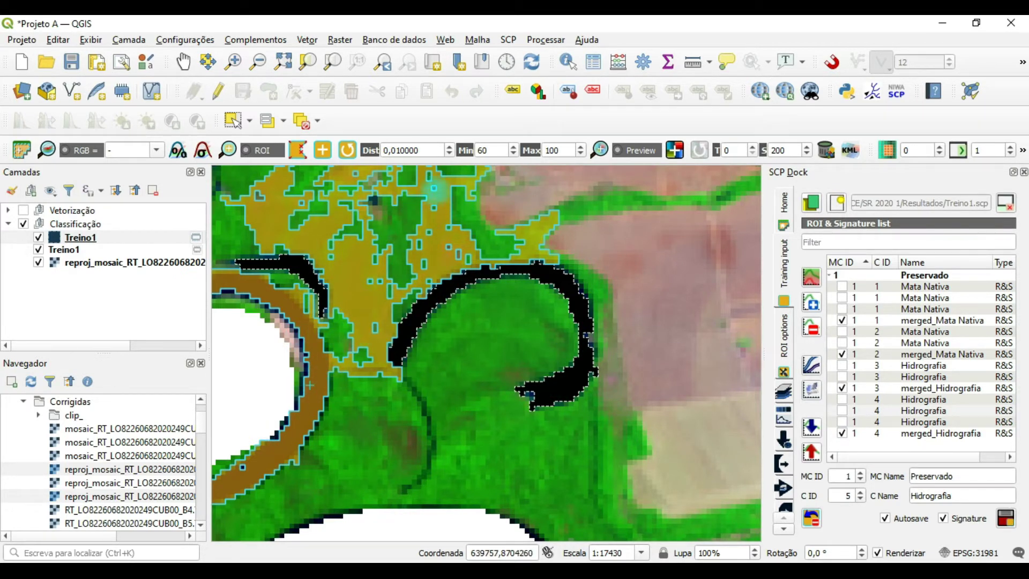
{"action": "left_click", "coordinate": [396, 150]}
{"action": "left_click_drag", "start_coordinate": [397, 150], "coordinate": [405, 150]}
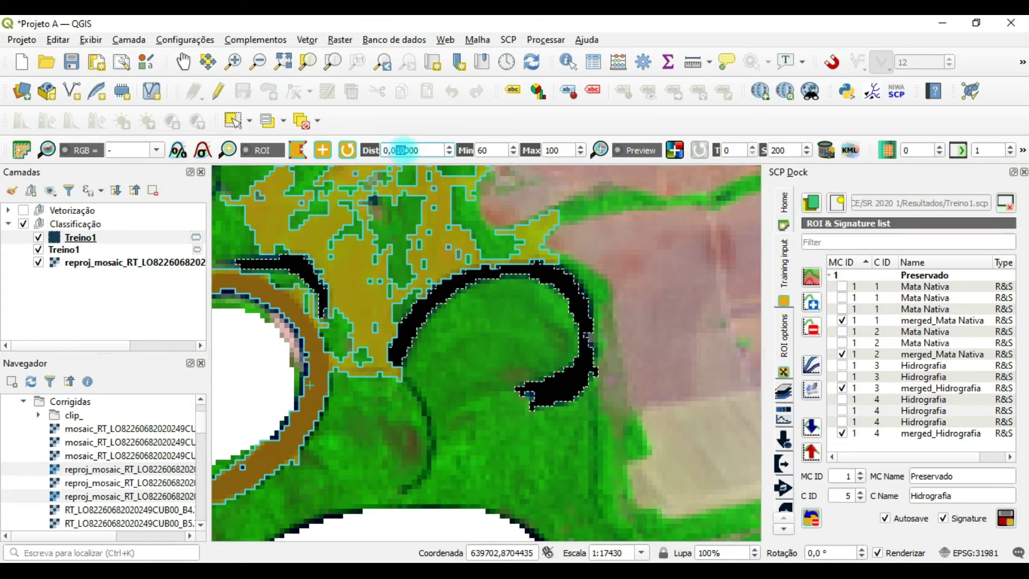
{"action": "type", "text": "01"}
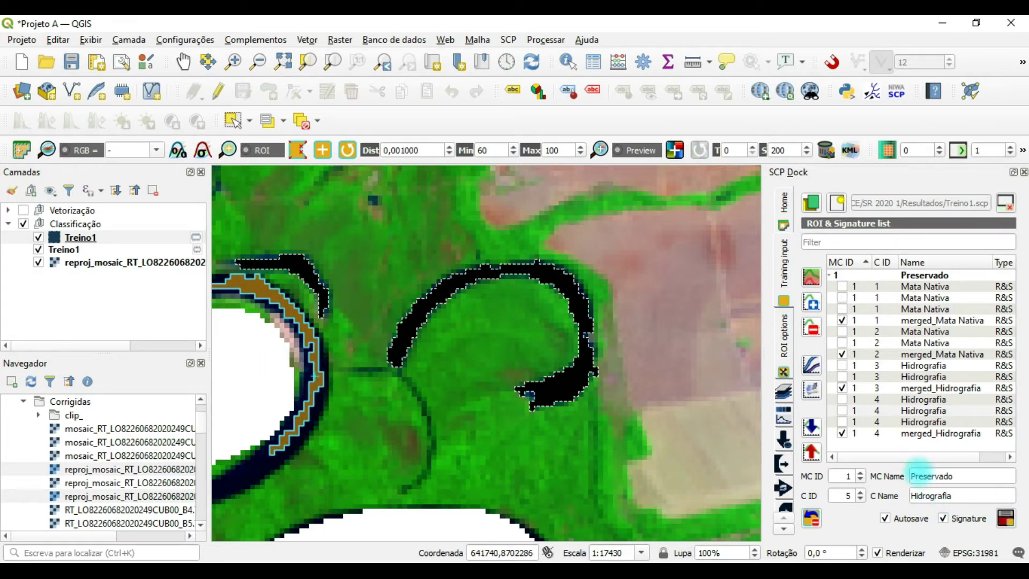
{"action": "left_click", "coordinate": [1006, 518]}
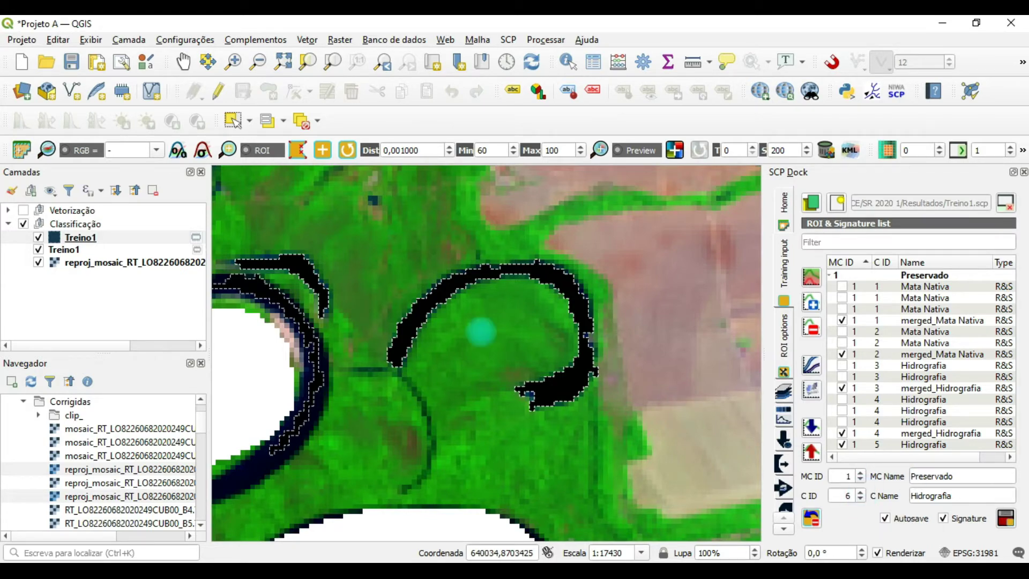
Grow an ROI on the reservoir's open water with a distance of 0,01 and save it as Hidrografia with class ID 5
{"action": "scroll", "coordinate": [476, 333], "scroll_direction": "down", "scroll_amount": 2}
{"action": "left_click", "coordinate": [123, 93]}
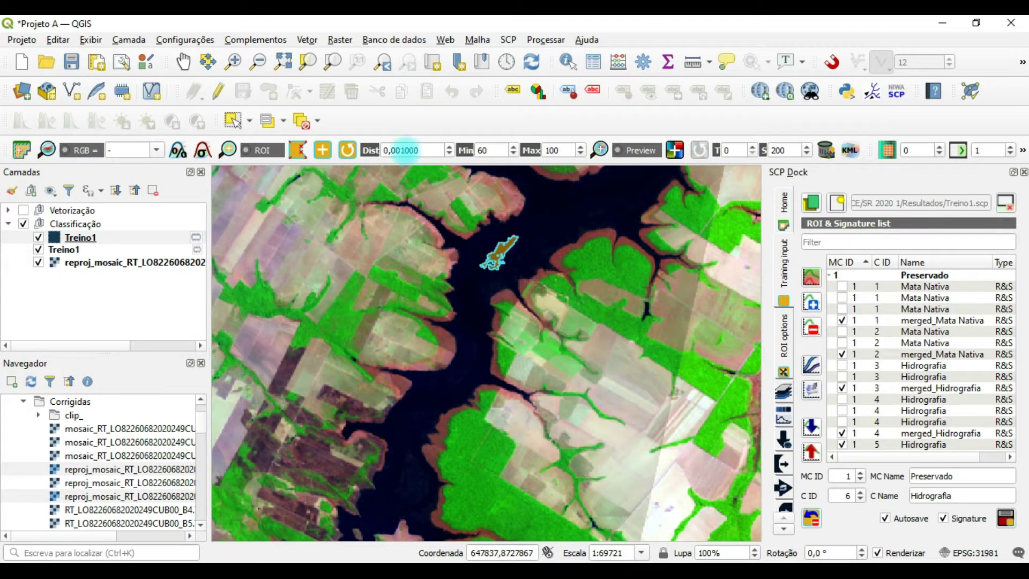
{"action": "left_click_drag", "start_coordinate": [405, 150], "coordinate": [396, 150]}
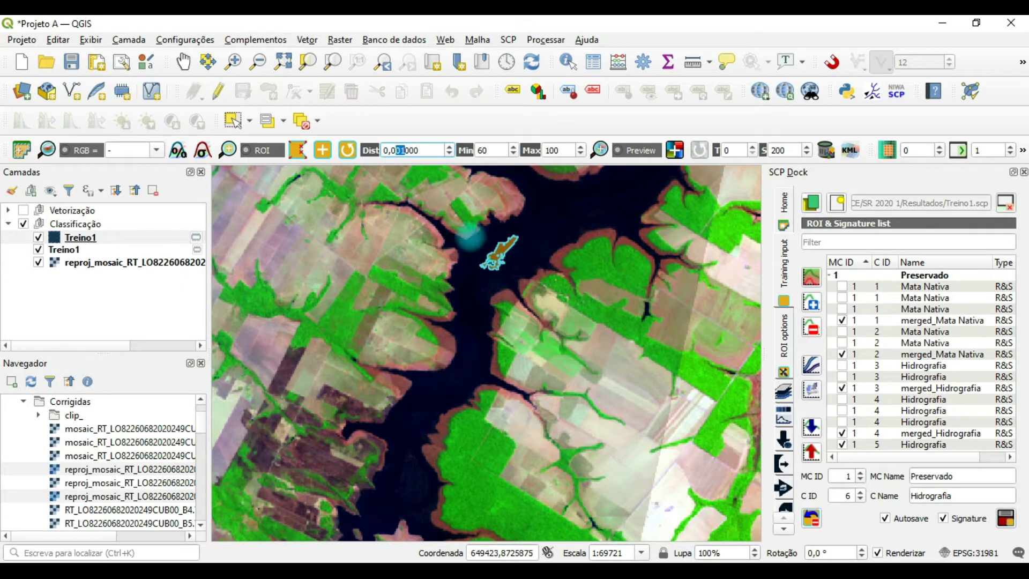
{"action": "type", "text": "1"}
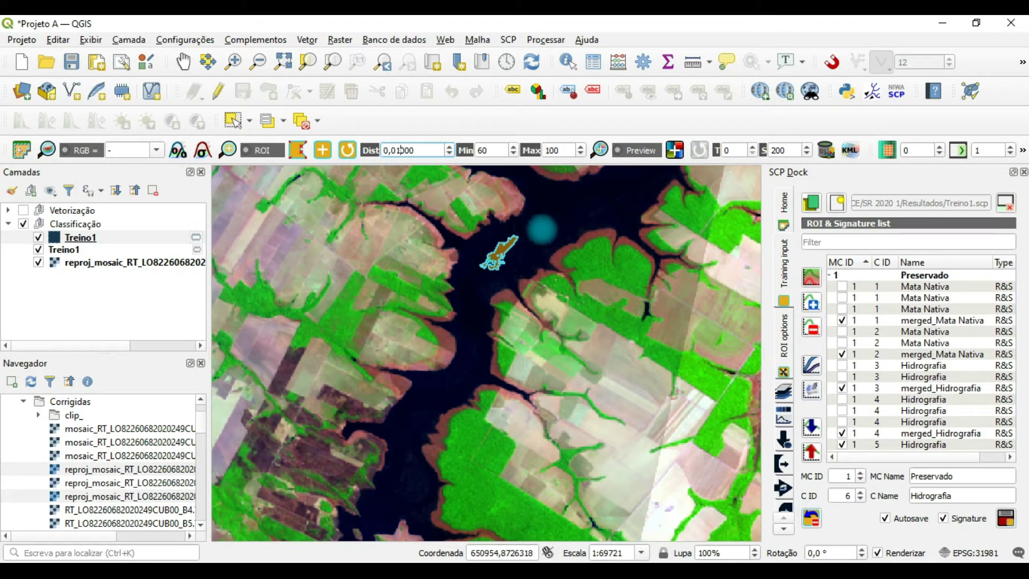
{"action": "left_click", "coordinate": [541, 229]}
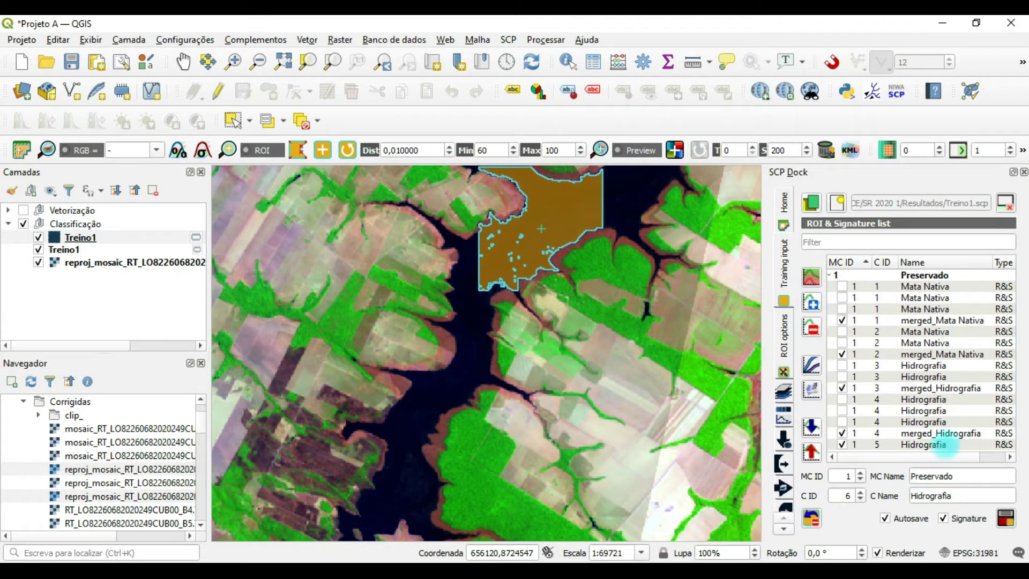
{"action": "left_click", "coordinate": [860, 499]}
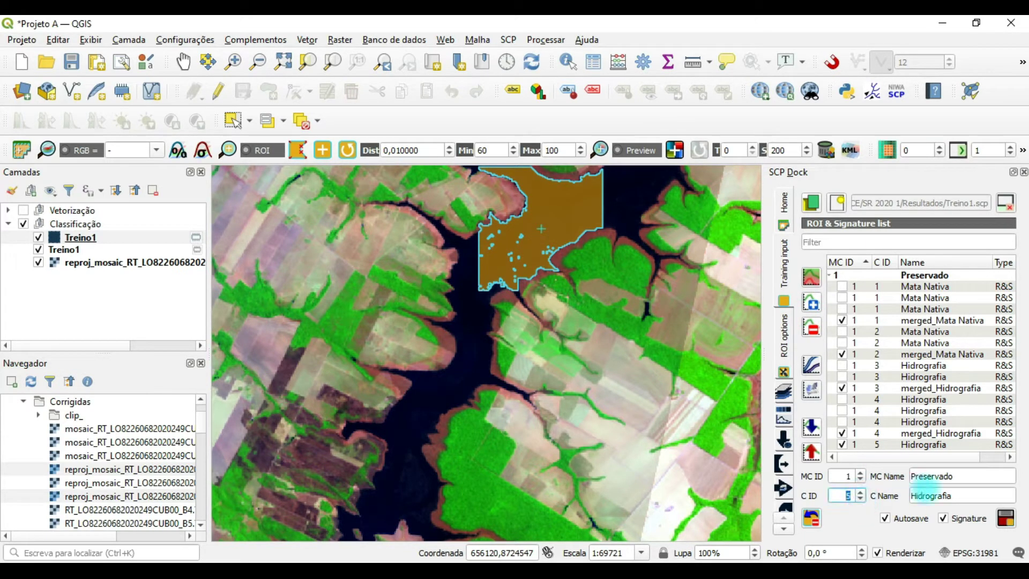
{"action": "left_click", "coordinate": [1005, 517]}
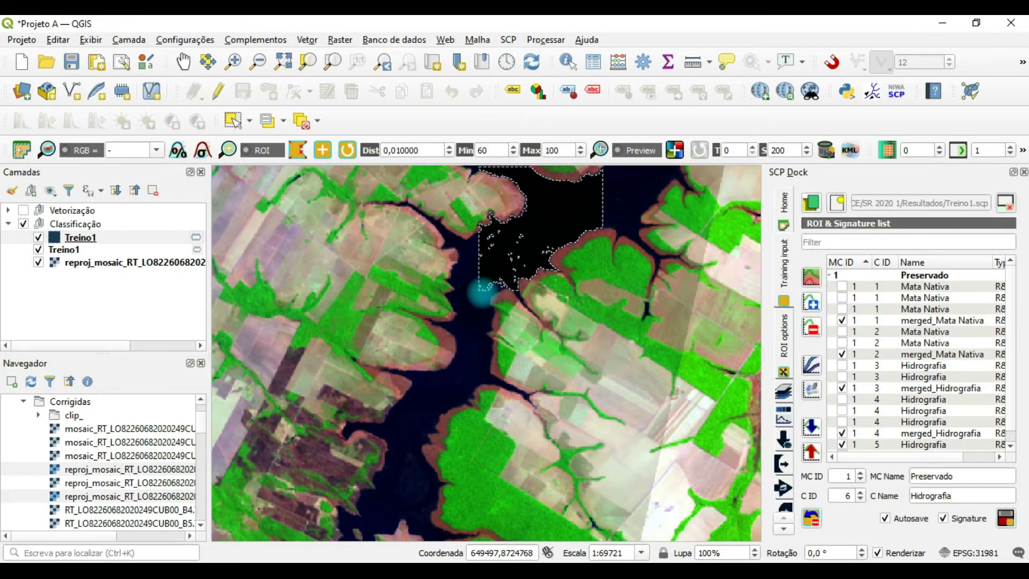
Merge the two individual Hidrografia signatures of class ID 5 and deactivate the originals
{"action": "mouse_move", "coordinate": [126, 570]}
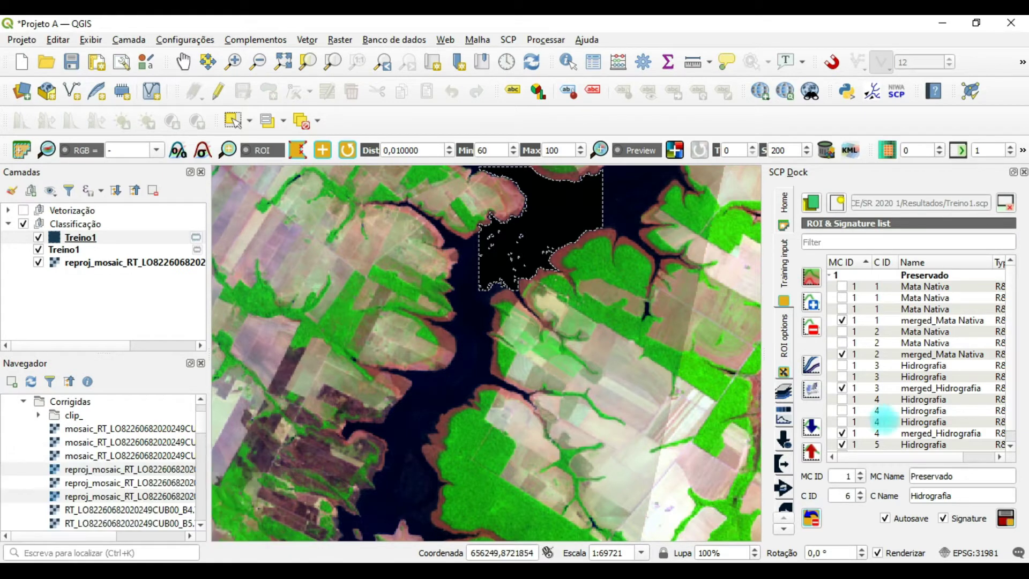
{"action": "scroll", "coordinate": [880, 420], "scroll_direction": "down", "scroll_amount": 1}
{"action": "left_click", "coordinate": [861, 432]}
{"action": "left_click", "coordinate": [861, 444], "text": "ctrl"}
{"action": "left_click", "coordinate": [811, 390]}
{"action": "key", "text": "Return"}
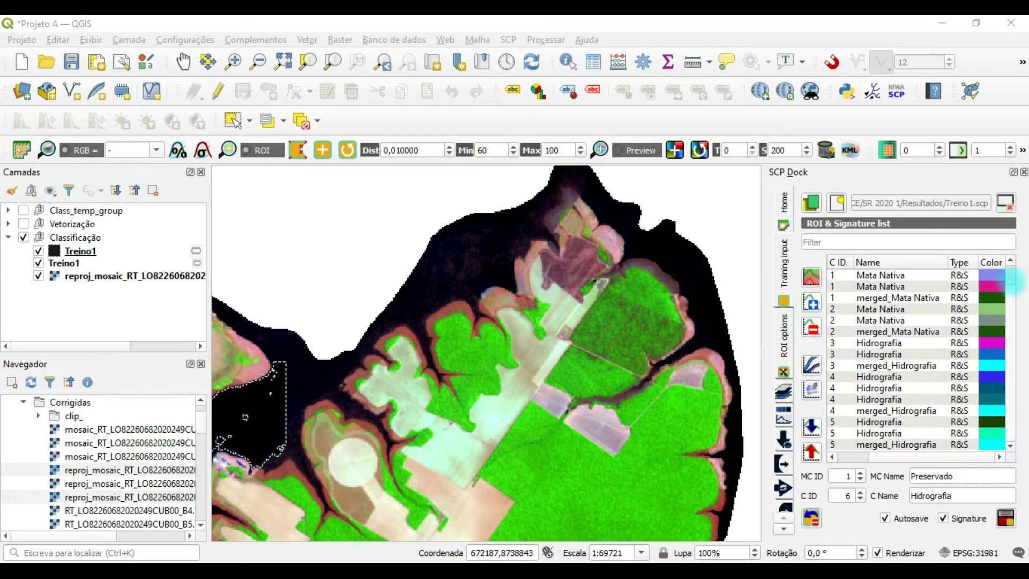
Review the display colours of the merged Hidrografia signatures with class IDs 3, 4 and 5
{"action": "left_click", "coordinate": [881, 355]}
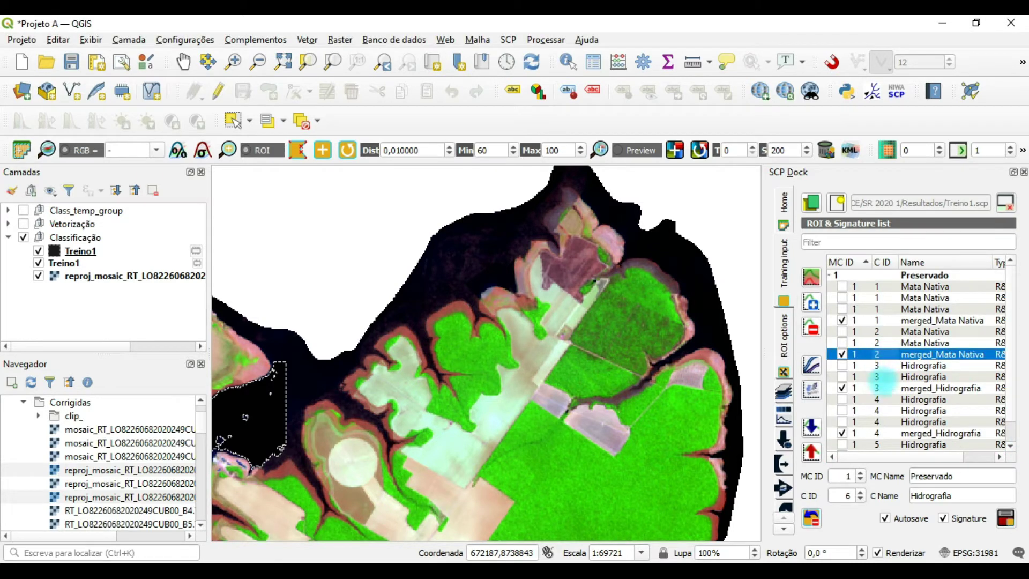
{"action": "left_click", "coordinate": [870, 386], "text": "ctrl"}
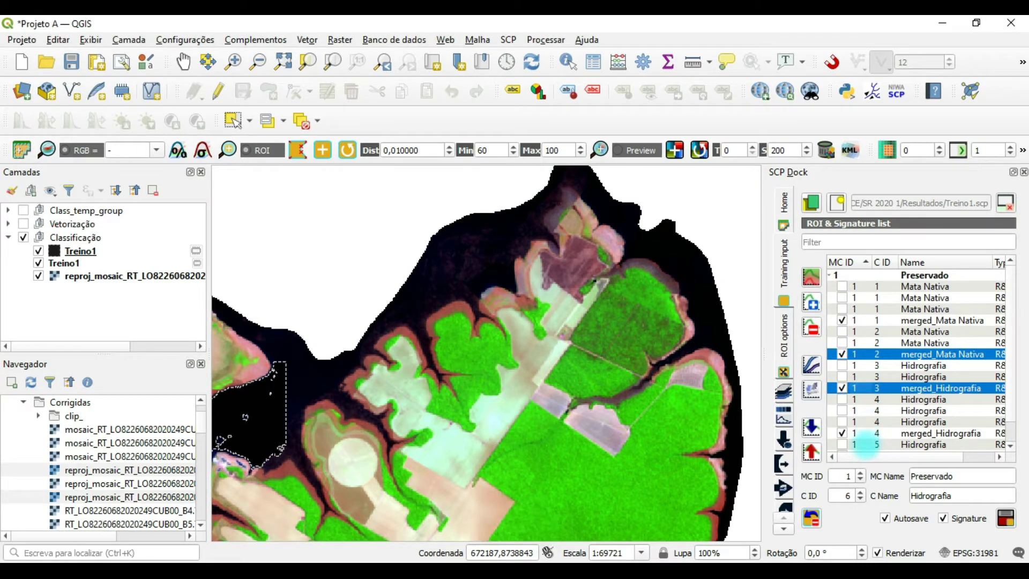
{"action": "left_click", "coordinate": [862, 433], "text": "ctrl"}
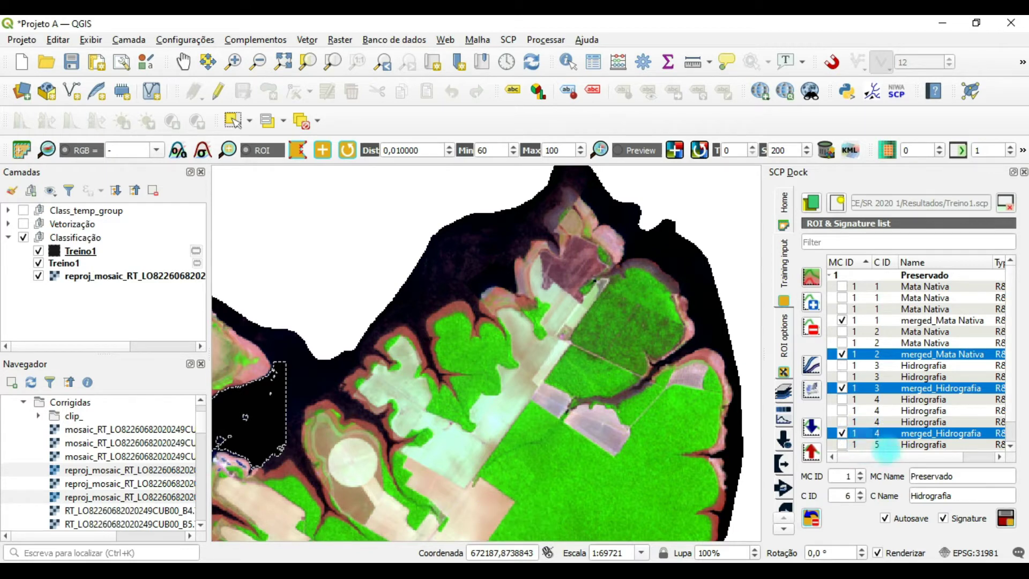
{"action": "scroll", "coordinate": [1013, 431], "scroll_direction": "down", "scroll_amount": 1}
{"action": "left_click", "coordinate": [879, 444], "text": "ctrl"}
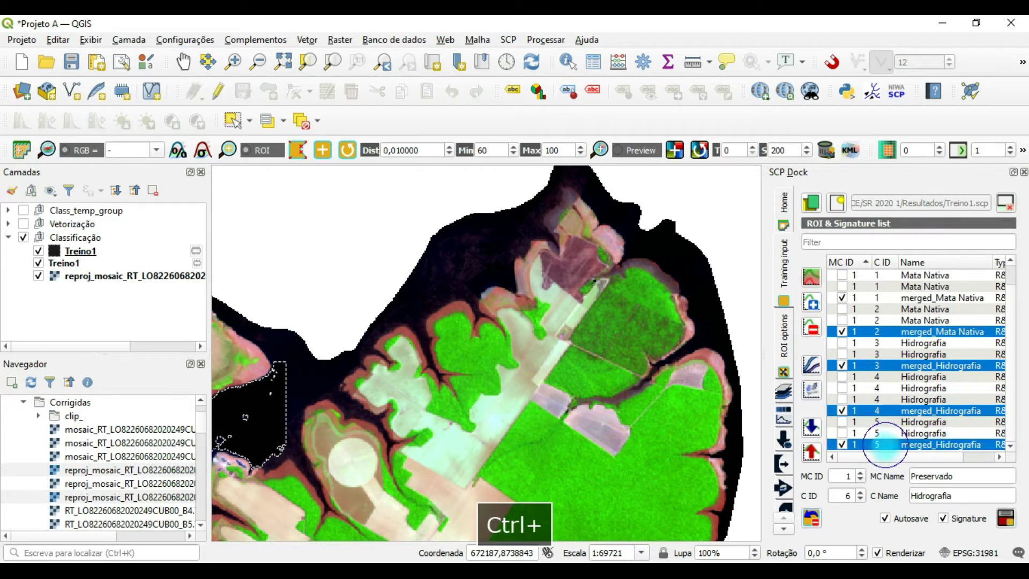
{"action": "left_click", "coordinate": [869, 332], "text": "ctrl"}
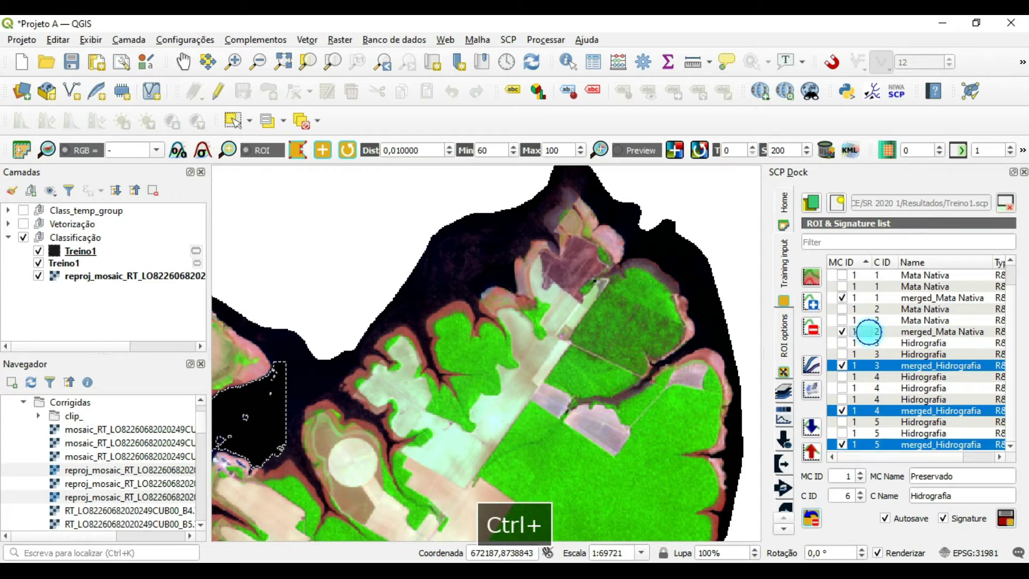
{"action": "left_click", "coordinate": [981, 457]}
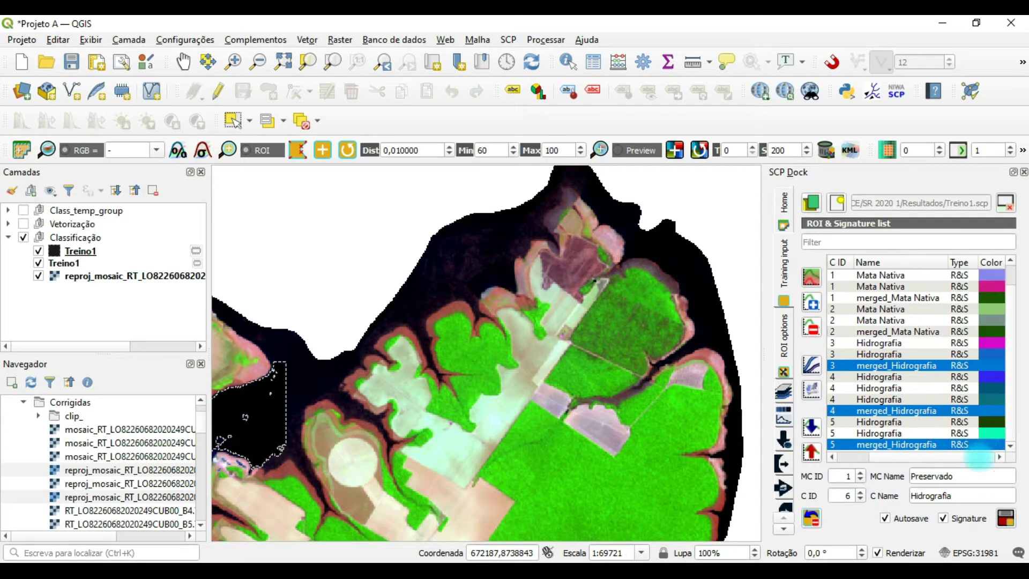
{"action": "left_click", "coordinate": [964, 388], "text": "ctrl"}
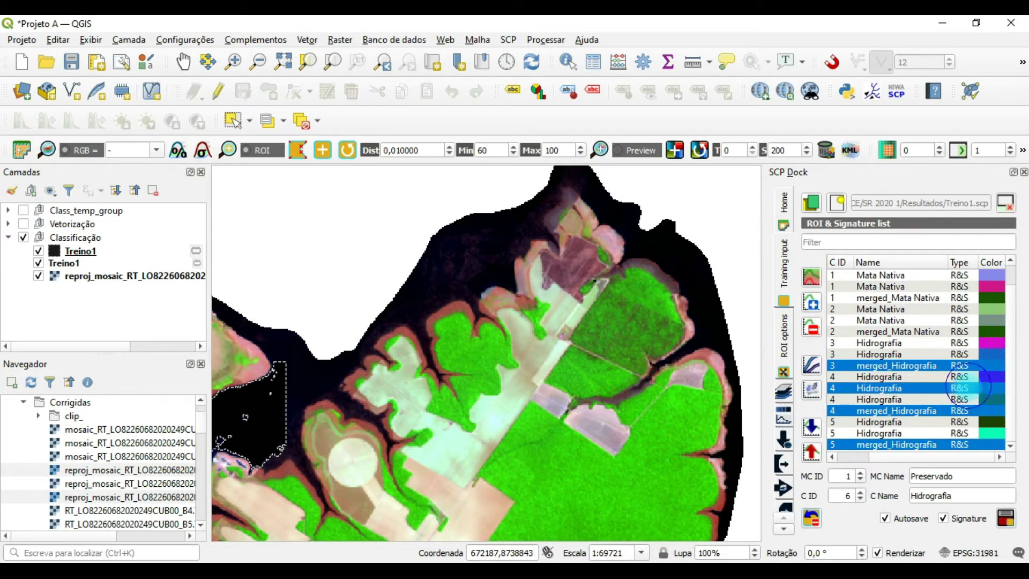
{"action": "left_click", "coordinate": [961, 365], "text": "ctrl"}
{"action": "left_click", "coordinate": [959, 387], "text": "ctrl"}
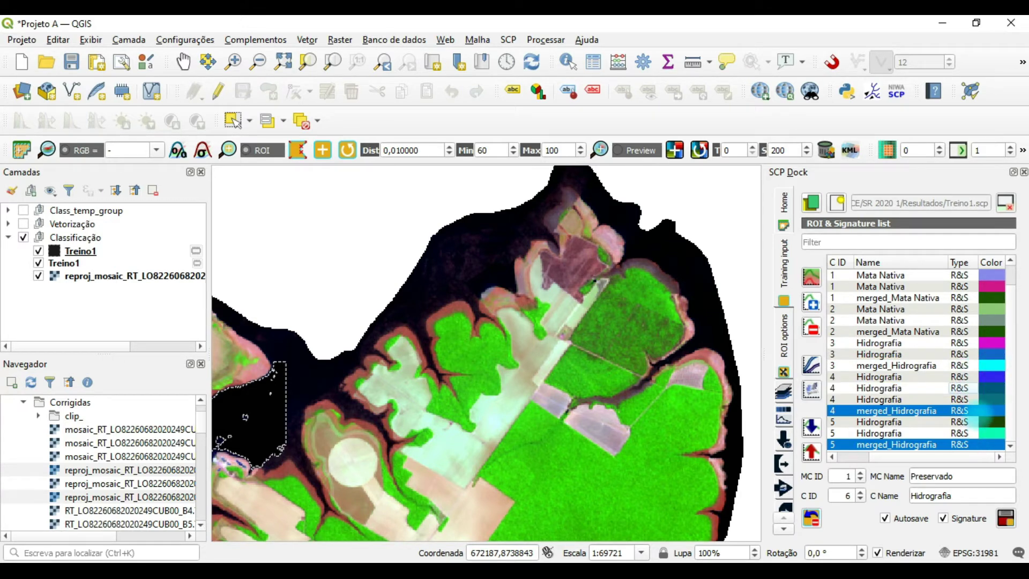
{"action": "left_click", "coordinate": [989, 410], "text": "ctrl"}
{"action": "left_click", "coordinate": [989, 445], "text": "ctrl"}
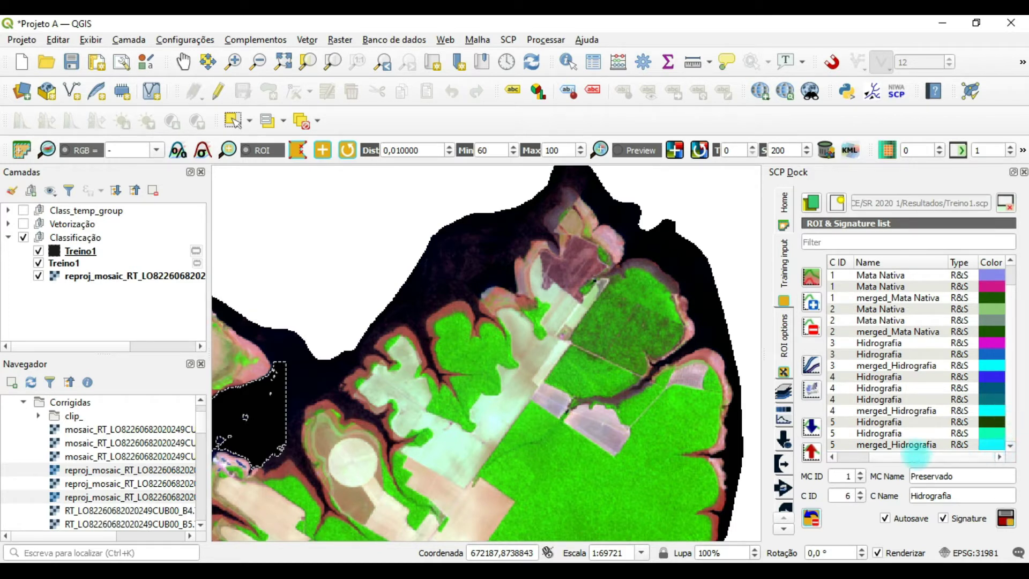
{"action": "left_click", "coordinate": [848, 458]}
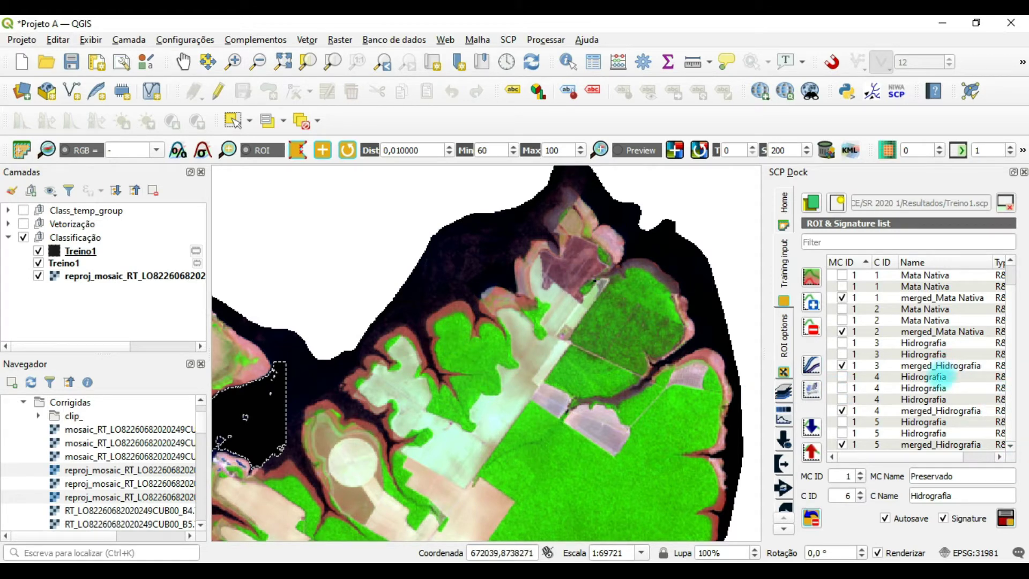
Define macroclass ID 2 as Desmatado and name class ID 6 Solo exposto for the next training samples
{"action": "left_click", "coordinate": [183, 62]}
{"action": "left_click_drag", "start_coordinate": [388, 427], "coordinate": [586, 210]}
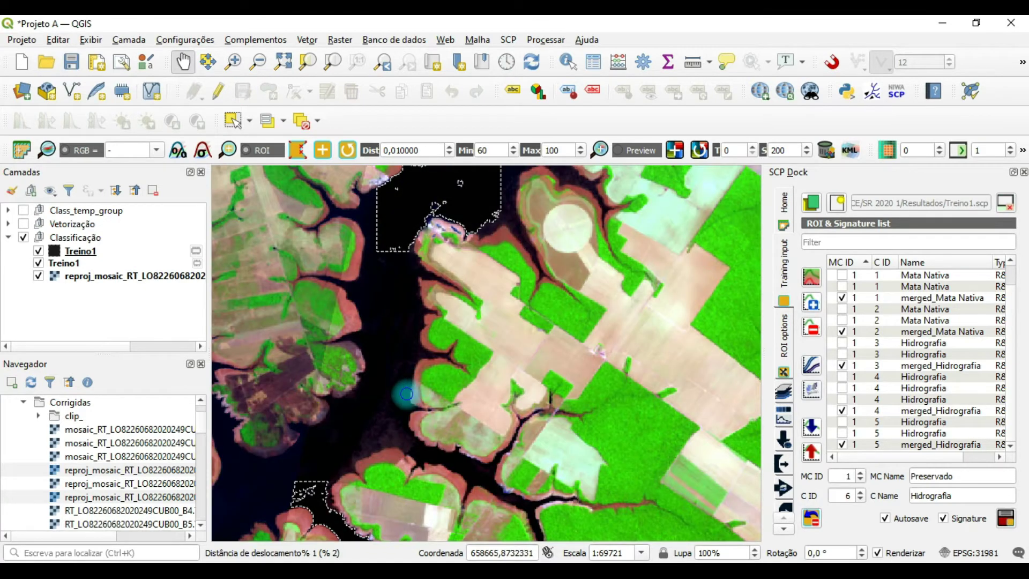
{"action": "left_click_drag", "start_coordinate": [408, 388], "coordinate": [525, 362]}
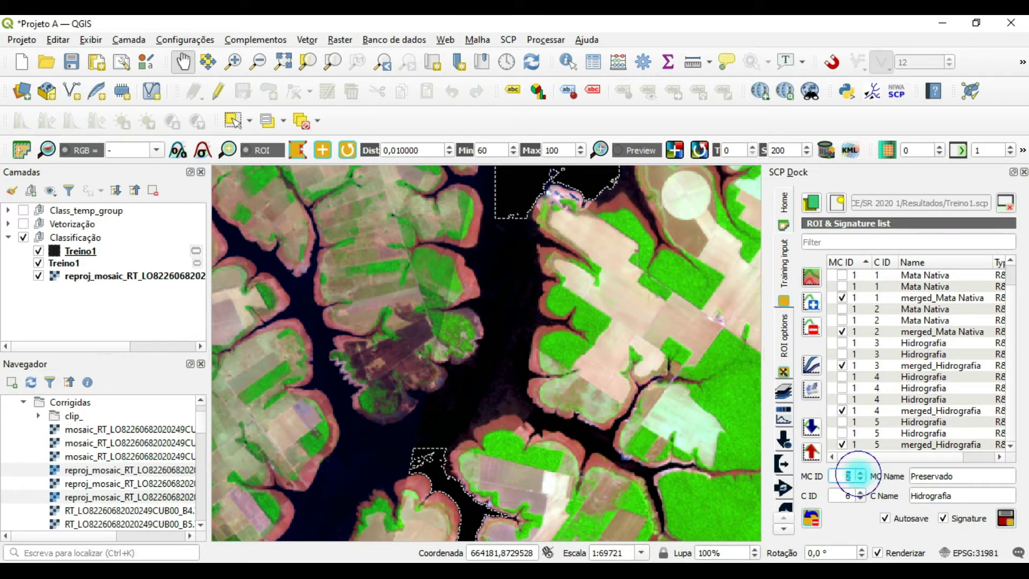
{"action": "left_click_drag", "start_coordinate": [1004, 475], "coordinate": [911, 476]}
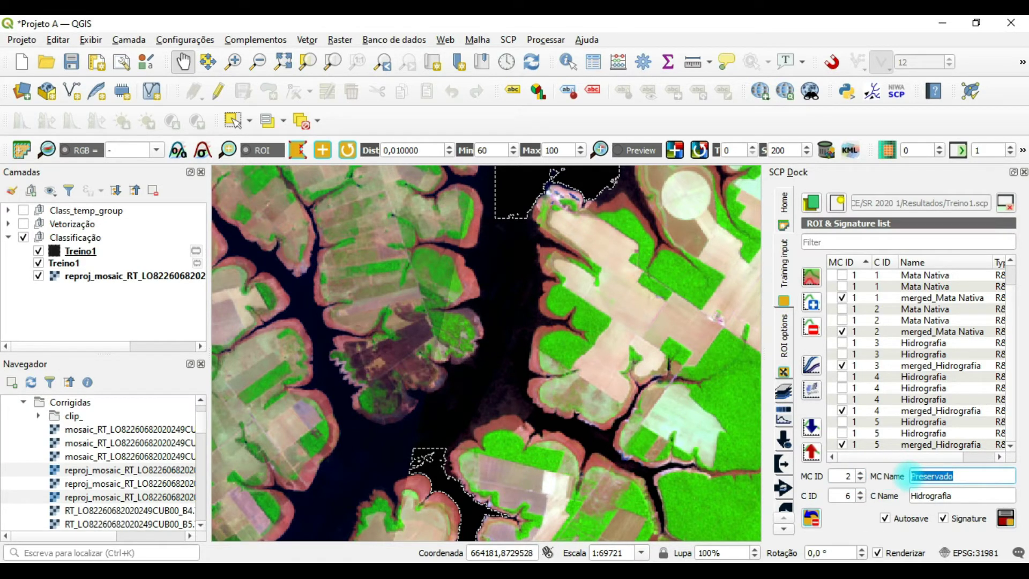
{"action": "type", "text": "Desmat"}
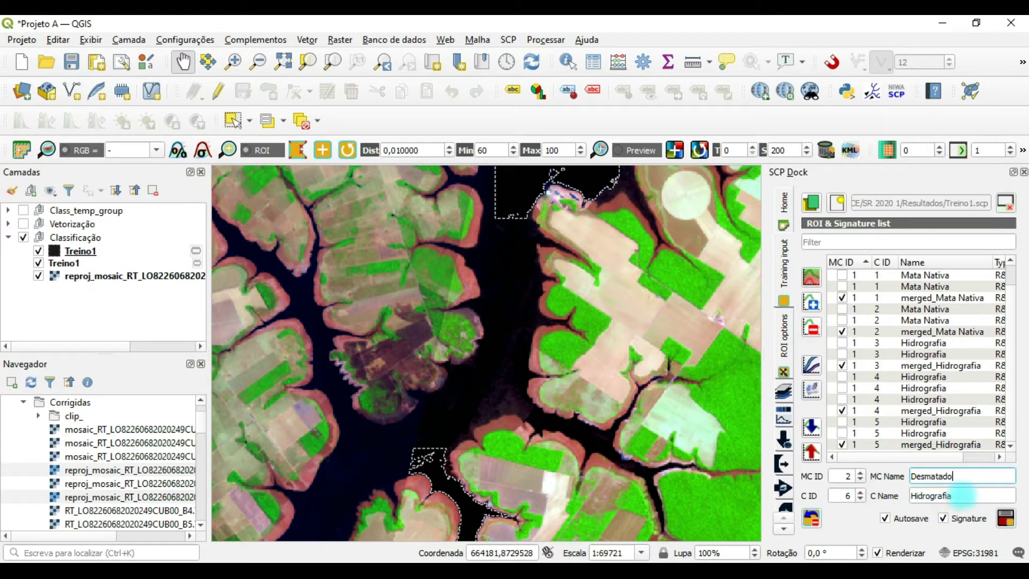
{"action": "double_click", "coordinate": [961, 494]}
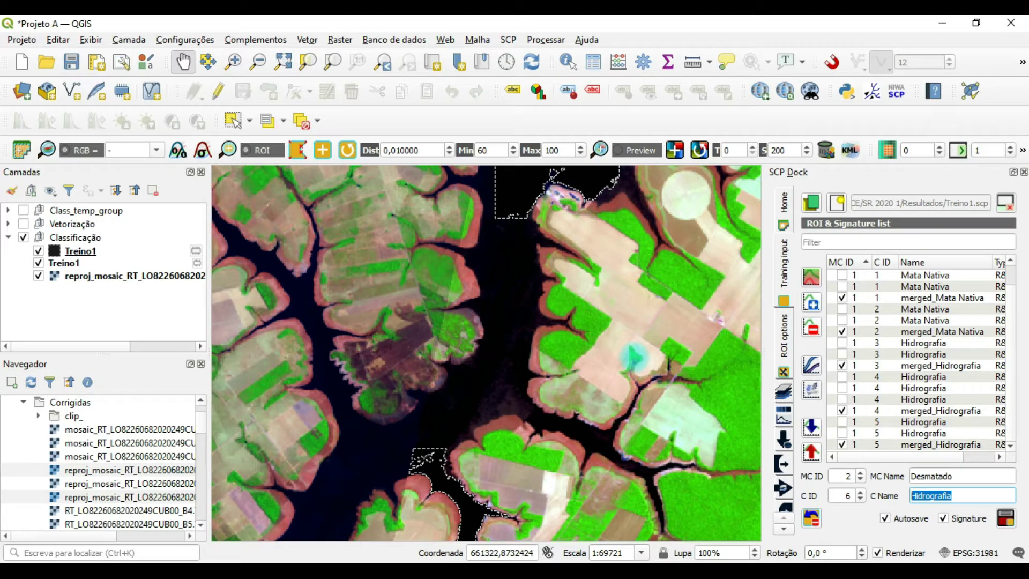
{"action": "type", "text": "Solo "}
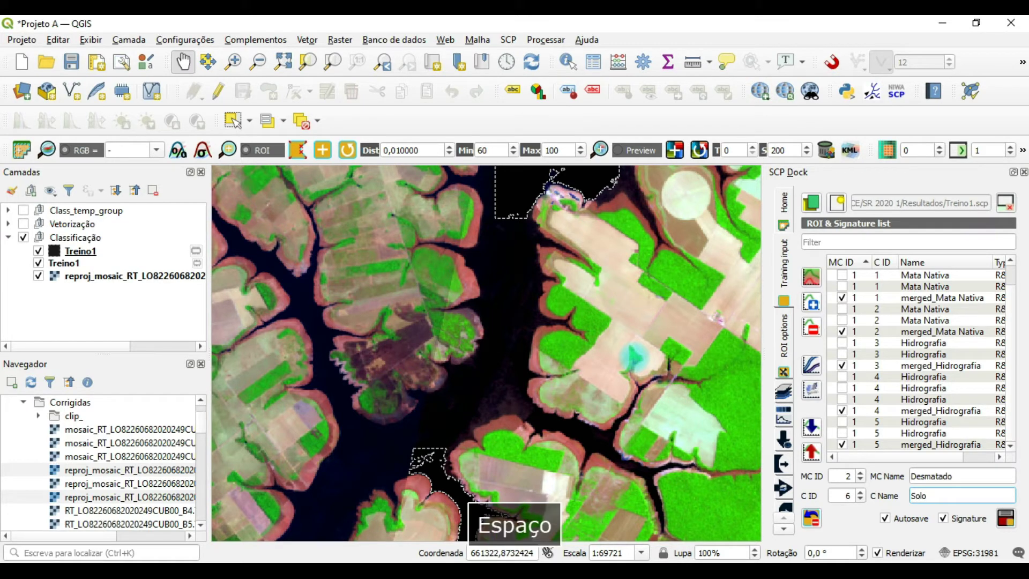
{"action": "type", "text": "exposto"}
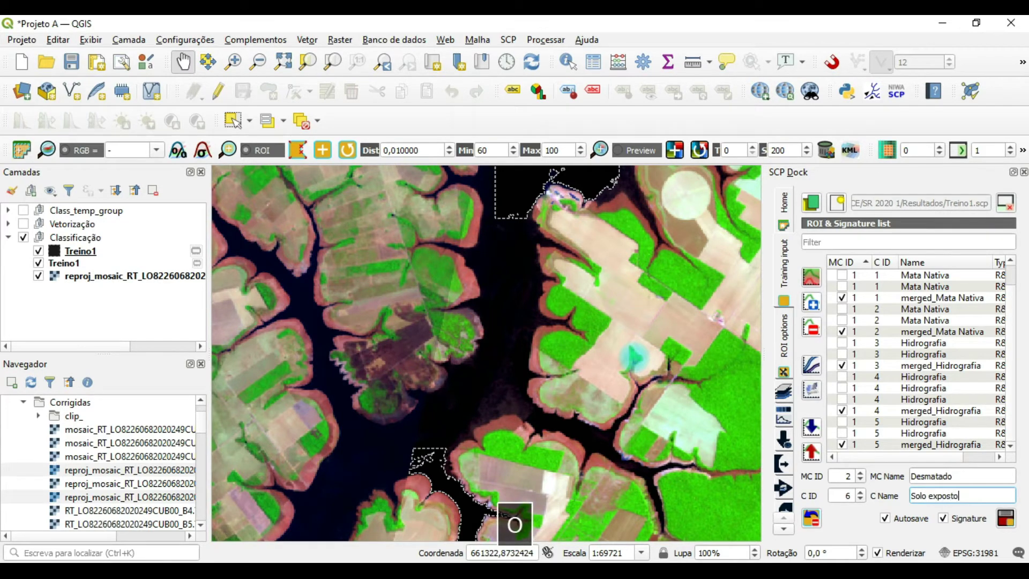
Examine the cleared fields around the reservoir and across the mosaic for exposed-soil sampling areas
{"action": "left_click_drag", "start_coordinate": [632, 399], "coordinate": [467, 495]}
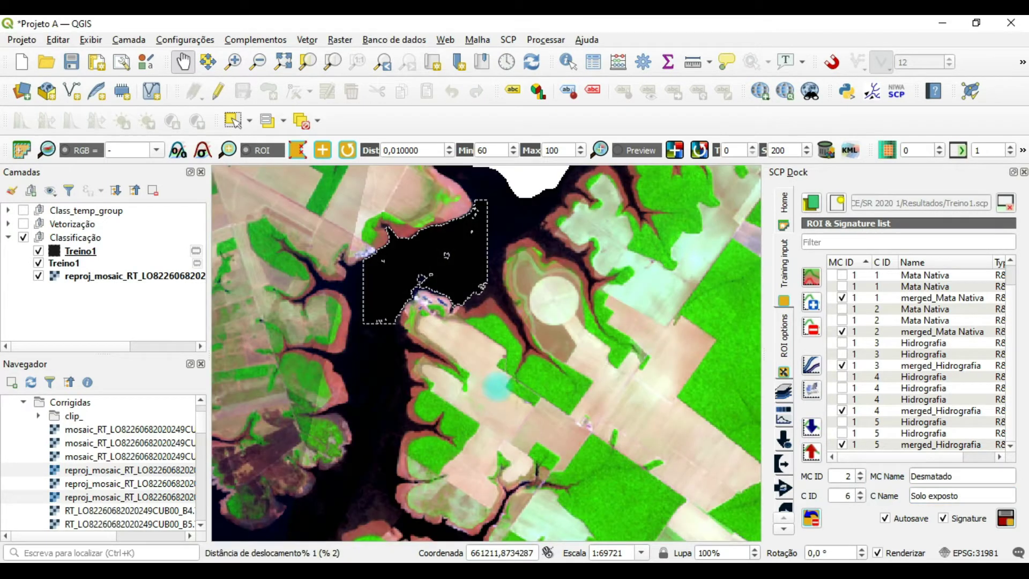
{"action": "left_click_drag", "start_coordinate": [590, 343], "coordinate": [454, 493]}
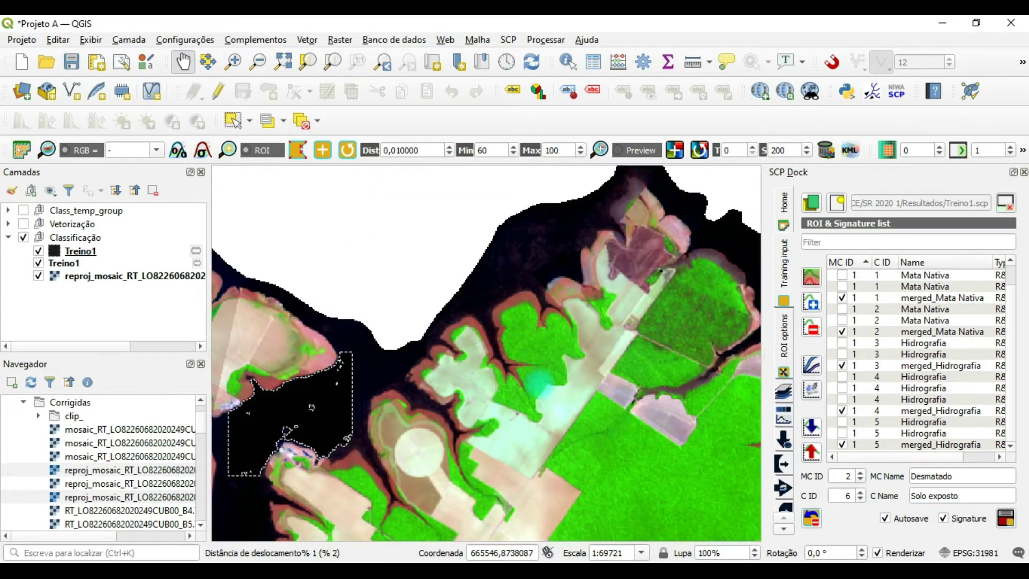
{"action": "left_click_drag", "start_coordinate": [590, 452], "coordinate": [507, 337]}
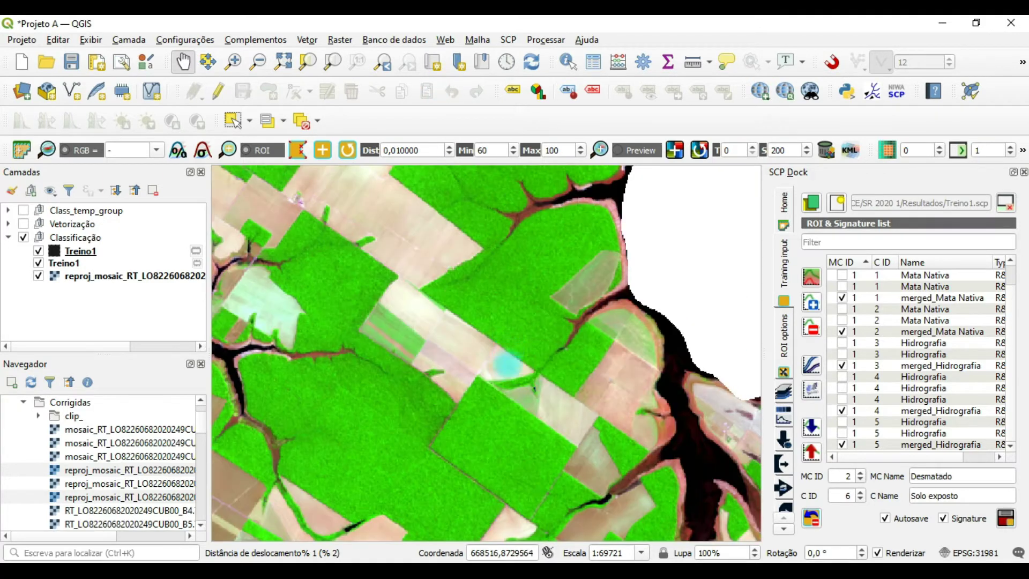
{"action": "left_click_drag", "start_coordinate": [391, 423], "coordinate": [488, 322]}
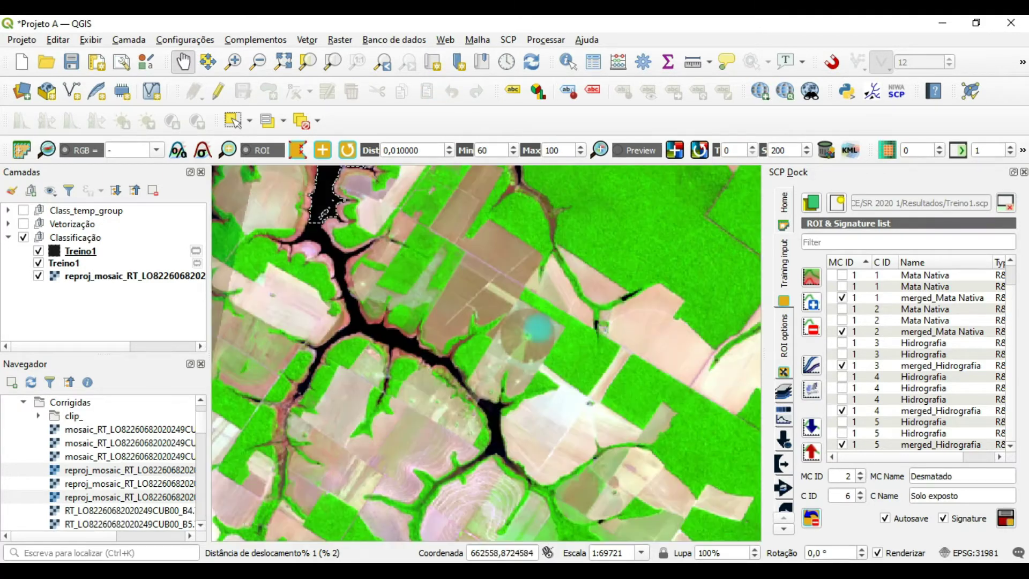
{"action": "left_click_drag", "start_coordinate": [468, 282], "coordinate": [580, 407]}
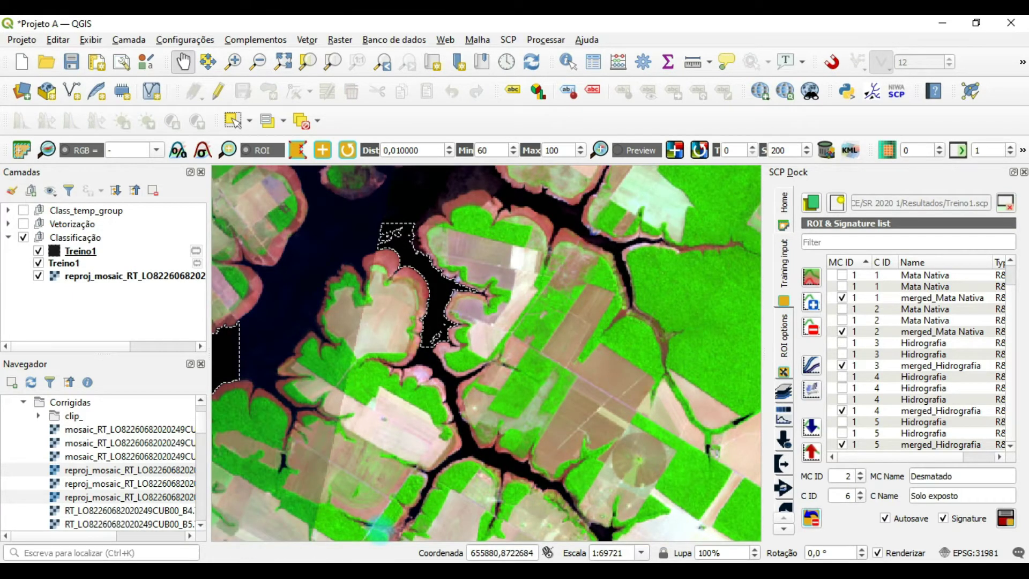
{"action": "left_click_drag", "start_coordinate": [534, 264], "coordinate": [562, 423]}
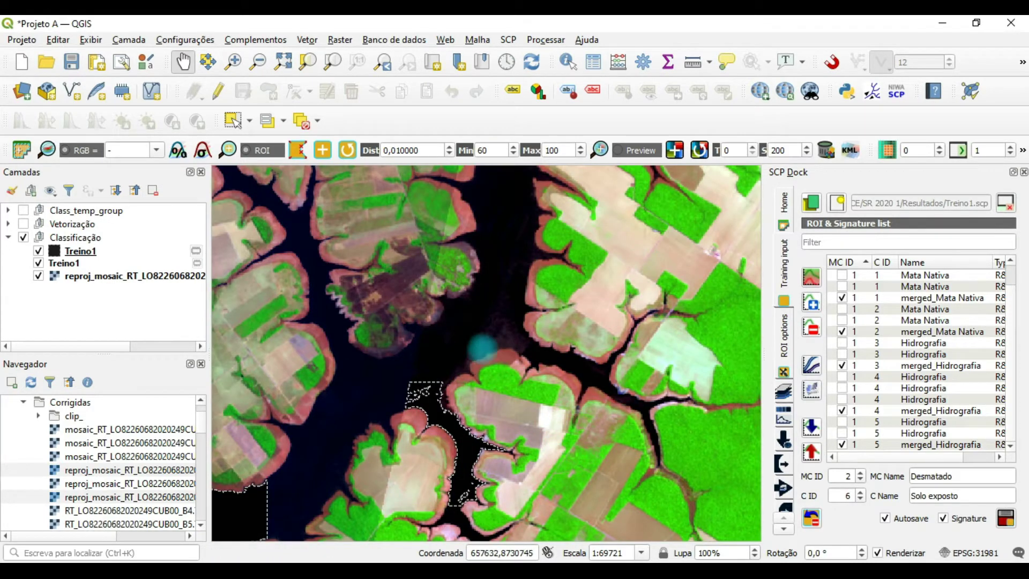
{"action": "left_click_drag", "start_coordinate": [326, 394], "coordinate": [569, 398]}
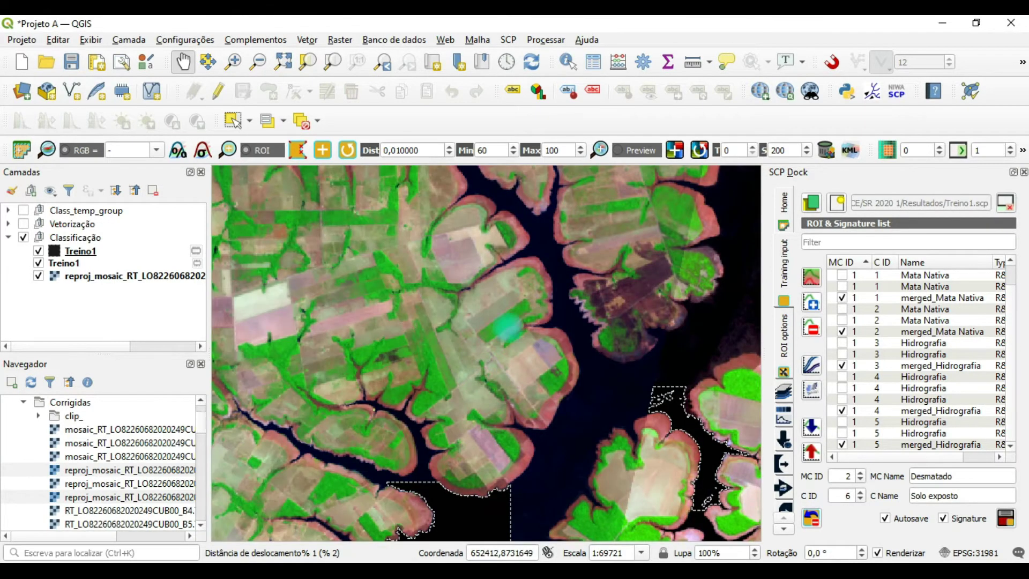
{"action": "left_click_drag", "start_coordinate": [611, 358], "coordinate": [366, 385]}
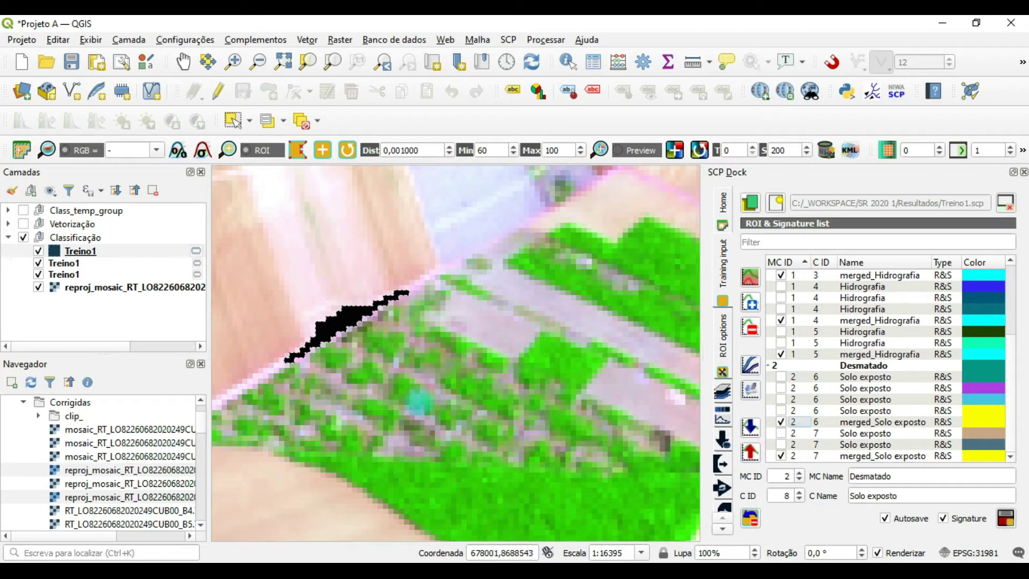
{"action": "scroll", "coordinate": [375, 362], "scroll_direction": "down", "scroll_amount": 2}
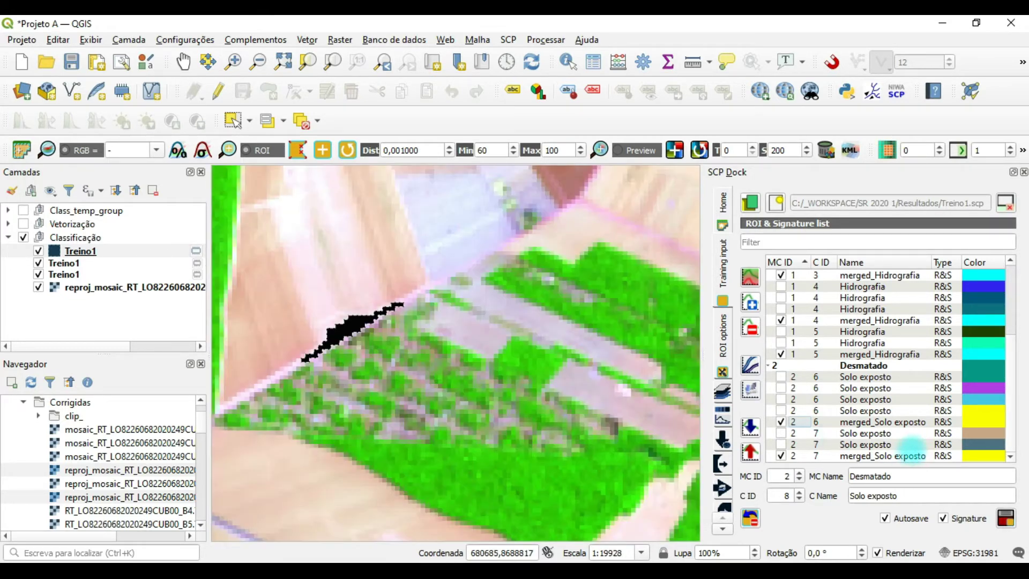
{"action": "scroll", "coordinate": [413, 300], "scroll_direction": "down", "scroll_amount": 2}
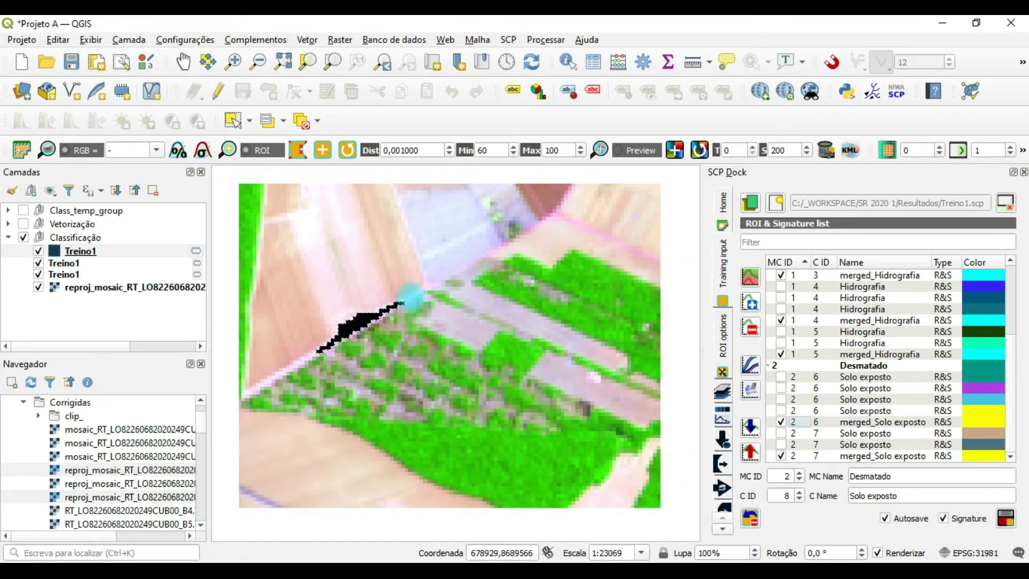
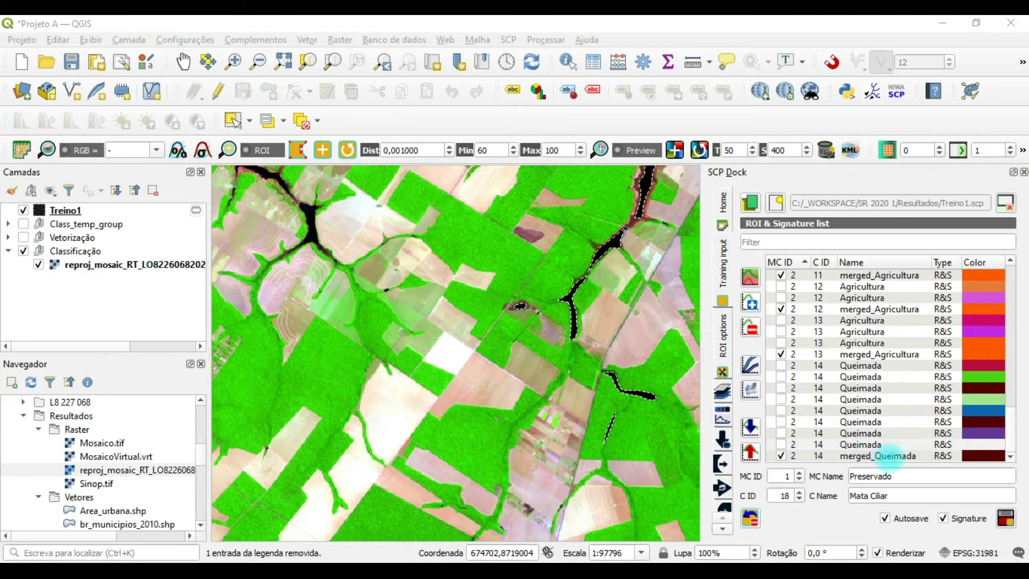
Collapse the Desmatado and Preservado macroclasses in the signature list
{"action": "left_click_drag", "start_coordinate": [1013, 428], "coordinate": [1009, 342]}
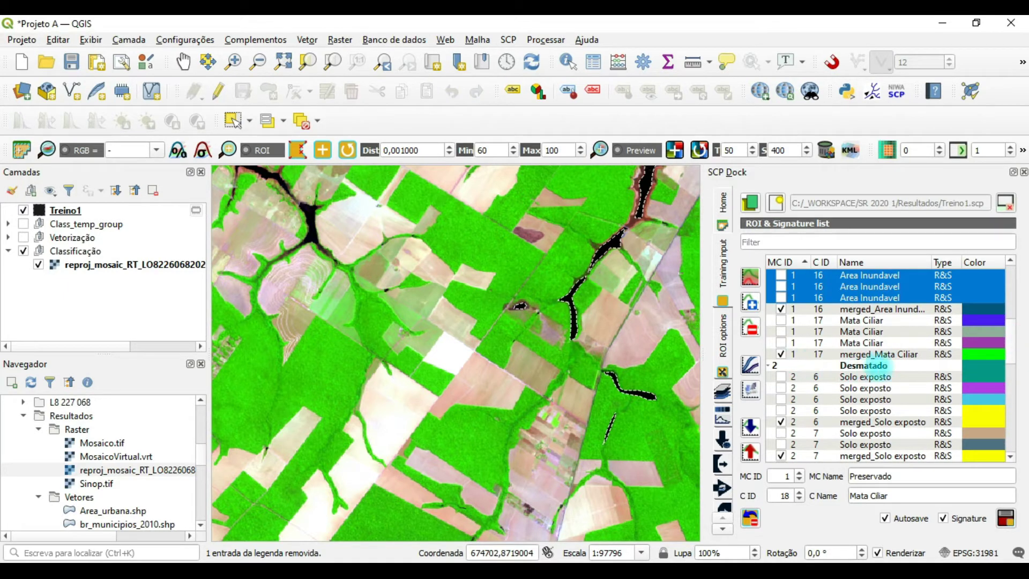
{"action": "left_click", "coordinate": [770, 368]}
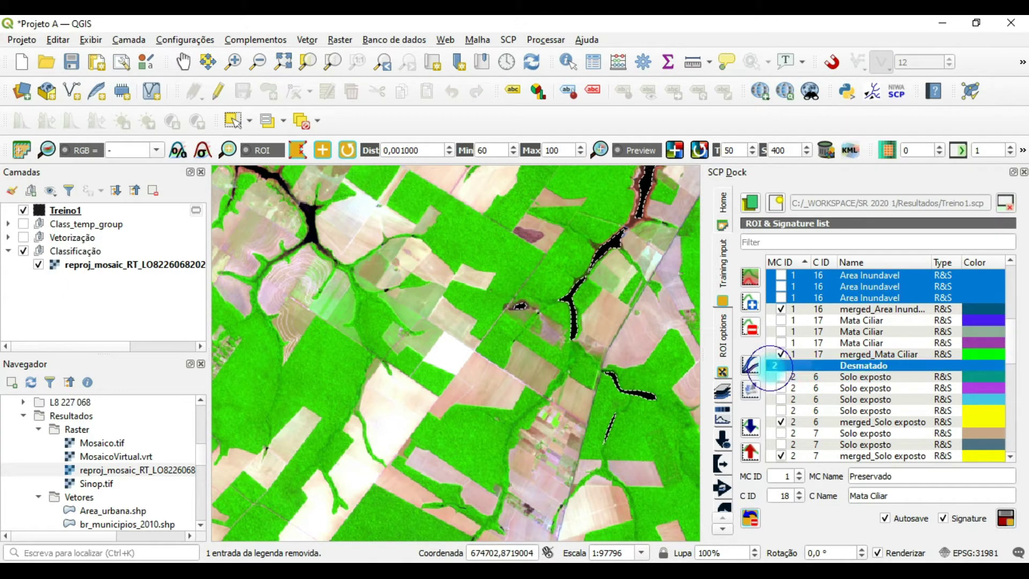
{"action": "left_click", "coordinate": [770, 367]}
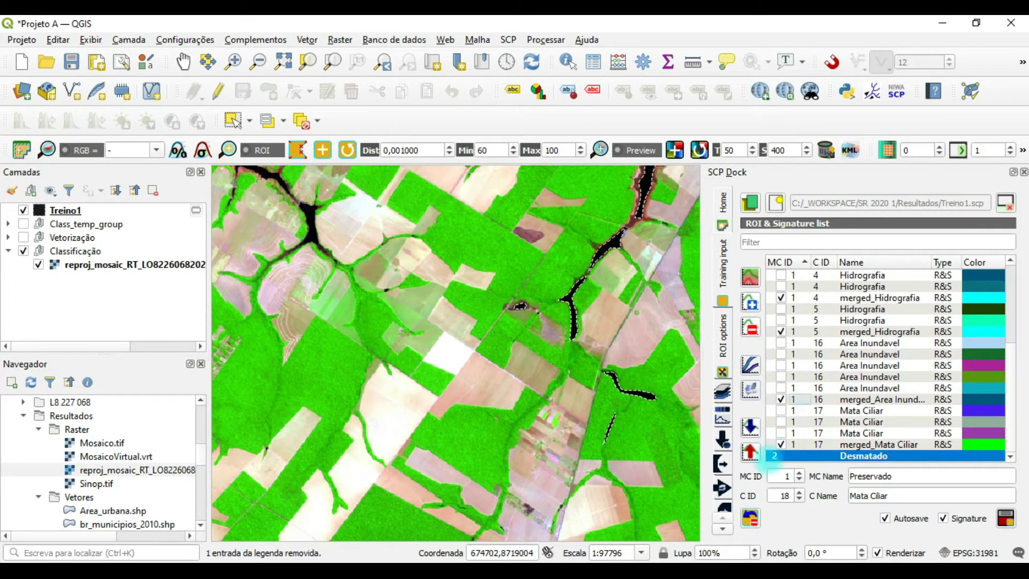
{"action": "scroll", "coordinate": [852, 316], "scroll_direction": "up", "scroll_amount": 5}
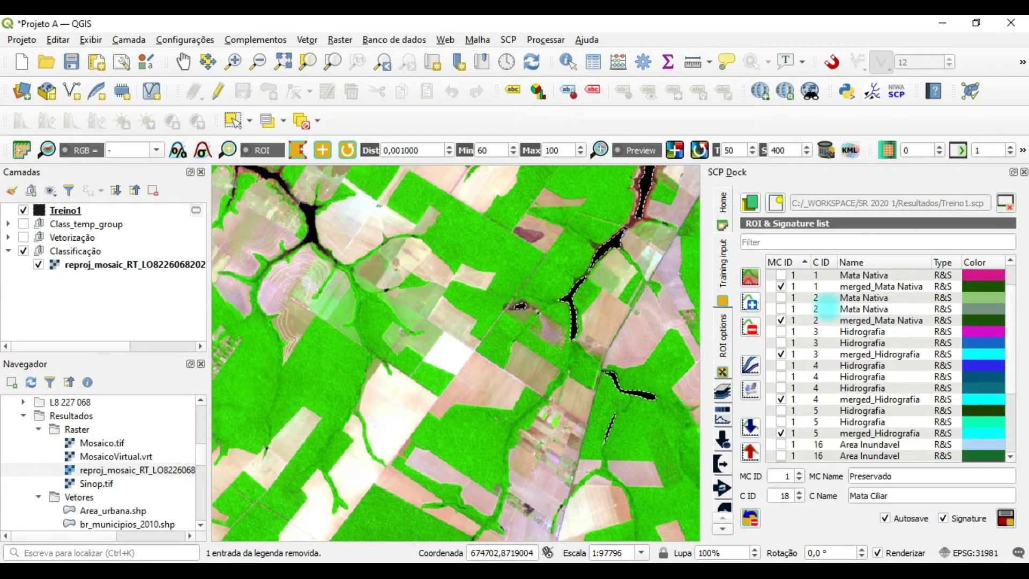
{"action": "left_click", "coordinate": [772, 275]}
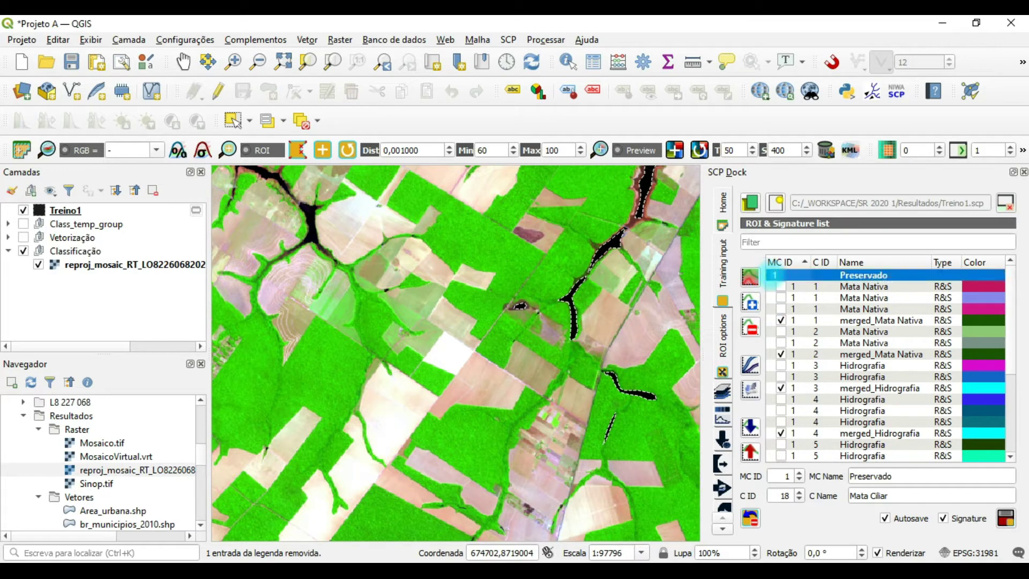
{"action": "left_click", "coordinate": [769, 276]}
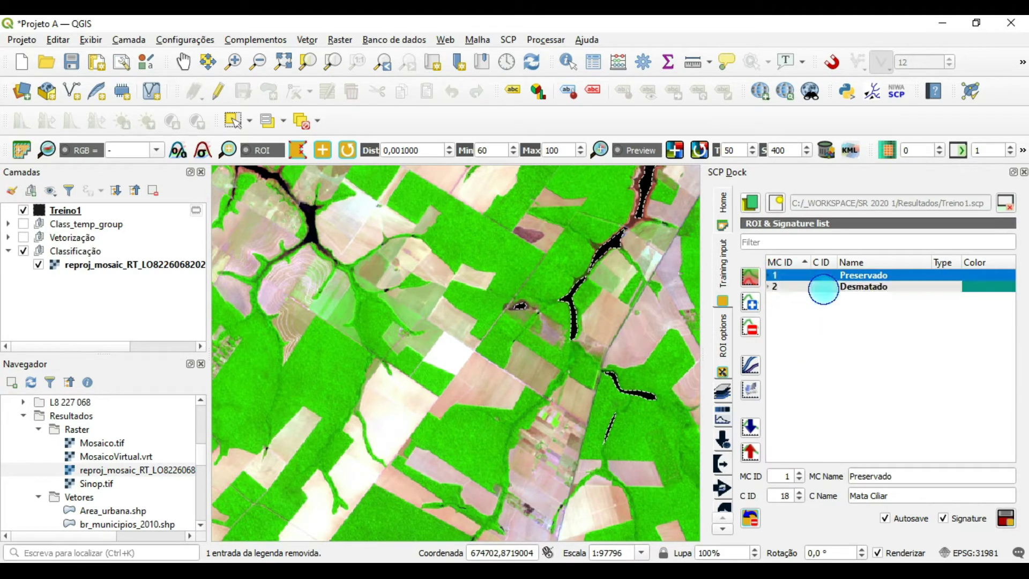
{"action": "left_click", "coordinate": [823, 289]}
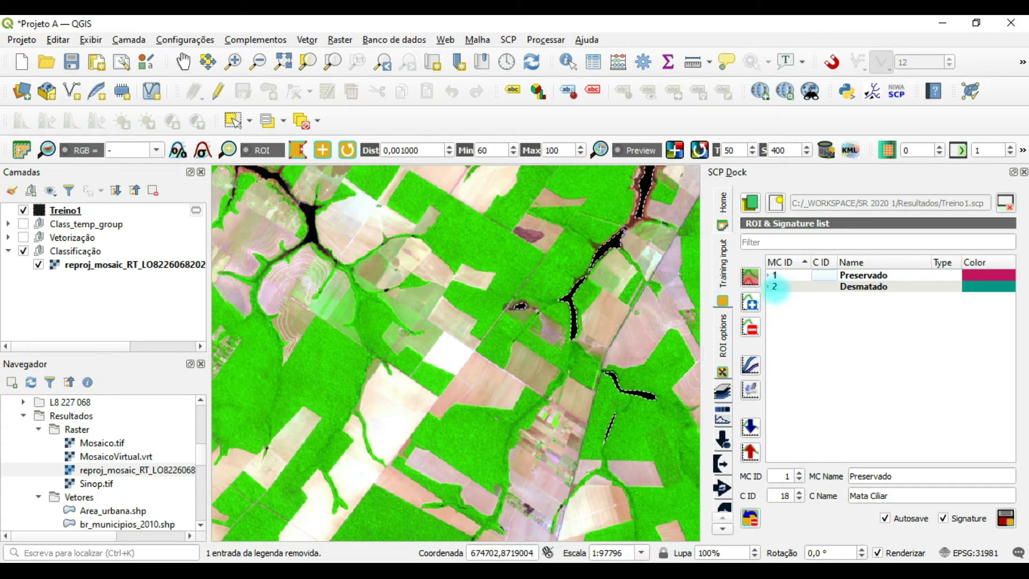
Expand Desmatado and select the merged Solo exposto signatures with class IDs 6 and 7 and the merged Agricultura signature with class ID 8
{"action": "left_click", "coordinate": [769, 287]}
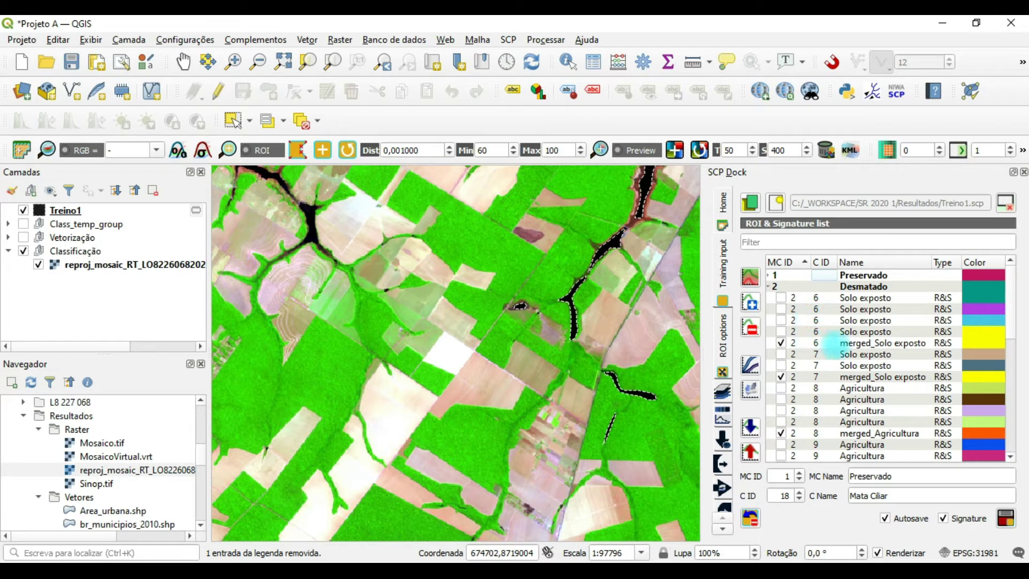
{"action": "left_click", "coordinate": [906, 344]}
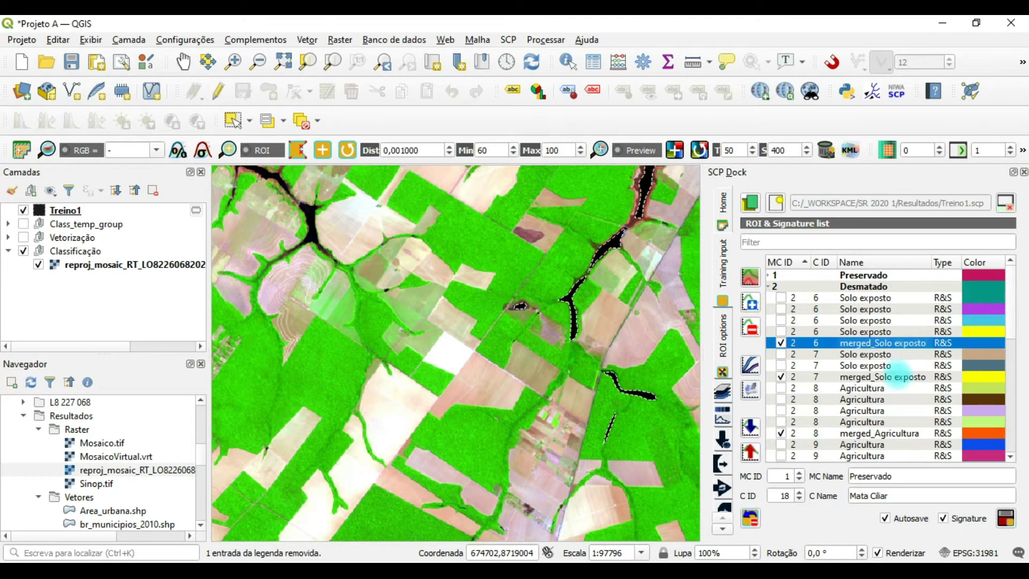
{"action": "left_click", "coordinate": [899, 377], "text": "ctrl"}
{"action": "scroll", "coordinate": [887, 400], "scroll_direction": "down", "scroll_amount": 1}
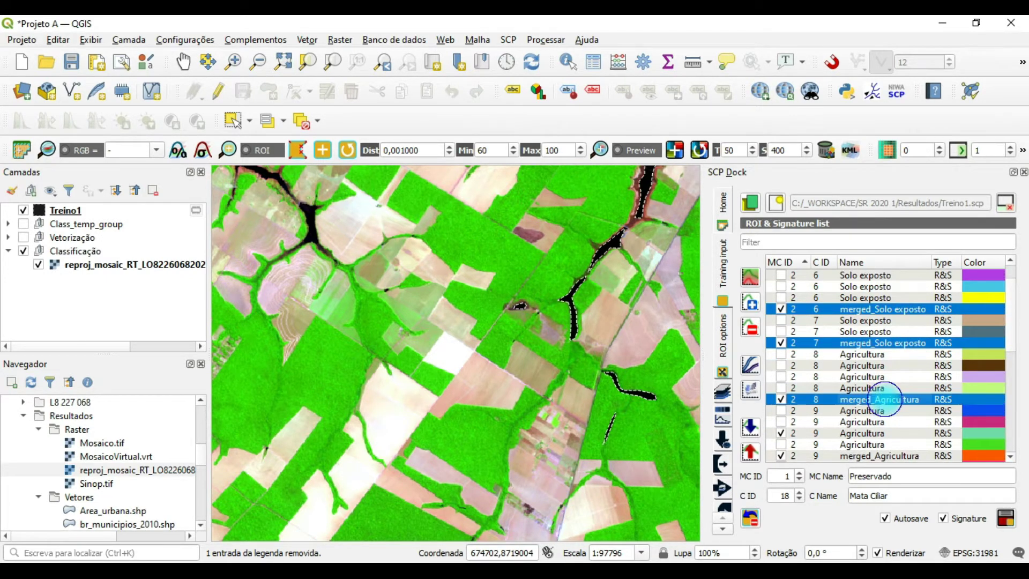
Select the merged Agricultura signatures with class IDs 9 to 13 and the merged Queimada signature with class ID 14
{"action": "scroll", "coordinate": [885, 398], "scroll_direction": "down", "scroll_amount": 4}
{"action": "left_click", "coordinate": [883, 319]}
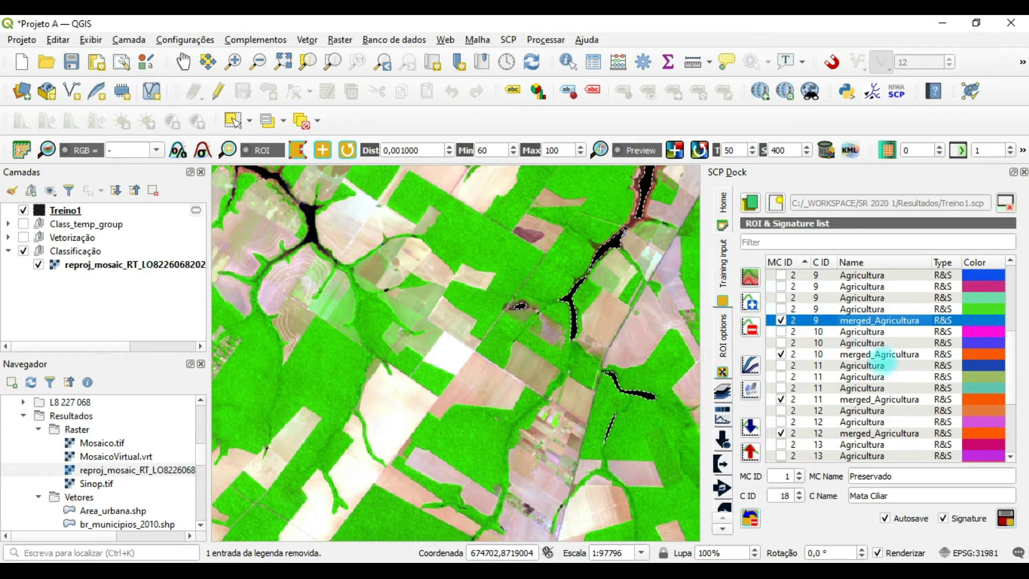
{"action": "left_click", "coordinate": [882, 354], "text": "ctrl"}
{"action": "left_click", "coordinate": [879, 400], "text": "ctrl"}
{"action": "left_click", "coordinate": [878, 433], "text": "ctrl"}
{"action": "scroll", "coordinate": [885, 410], "scroll_direction": "down", "scroll_amount": 1}
{"action": "left_click", "coordinate": [878, 377], "text": "ctrl"}
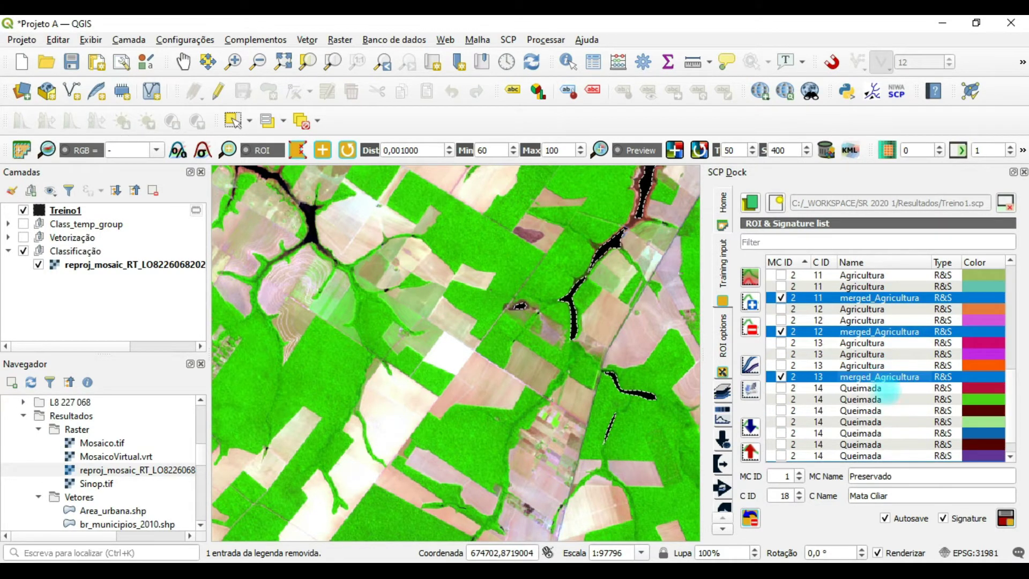
{"action": "scroll", "coordinate": [874, 390], "scroll_direction": "down", "scroll_amount": 1}
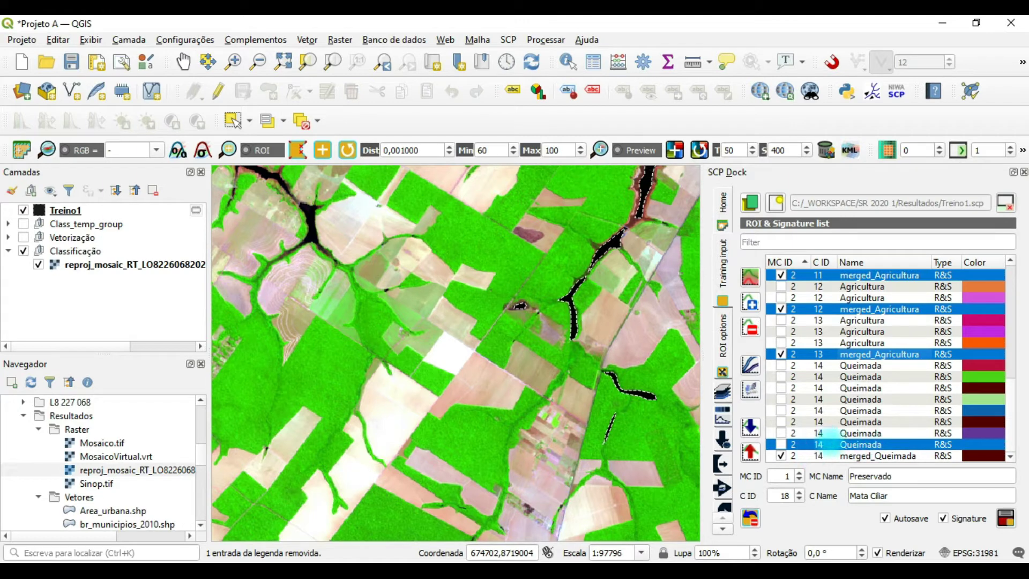
{"action": "left_click", "coordinate": [836, 444], "text": "ctrl"}
{"action": "left_click", "coordinate": [852, 455], "text": "ctrl"}
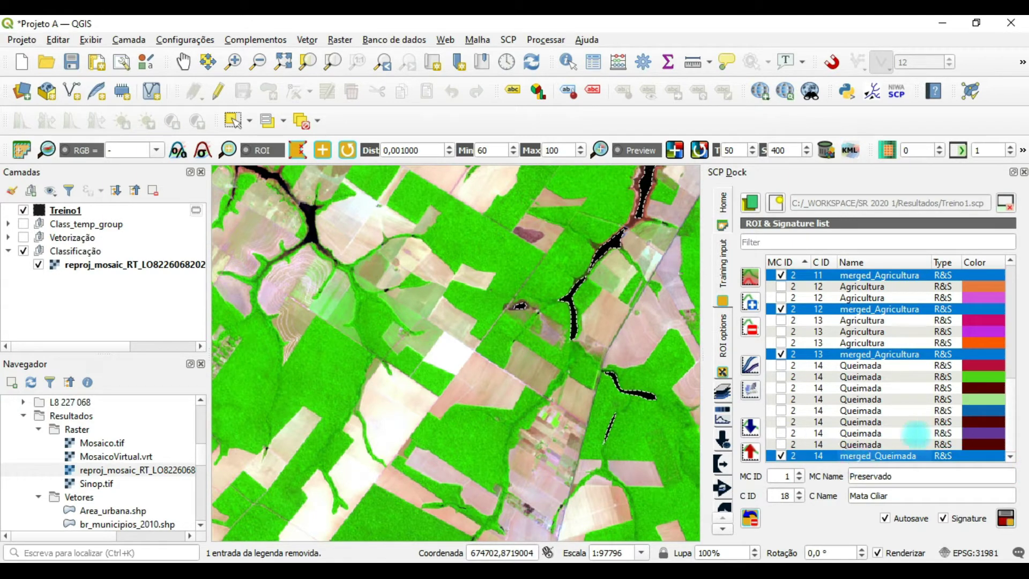
Expand Preservado and select its merged Mata Nativa, Hidrografia, Area Inundavel and Mata Ciliar signatures
{"action": "left_click", "coordinate": [769, 275]}
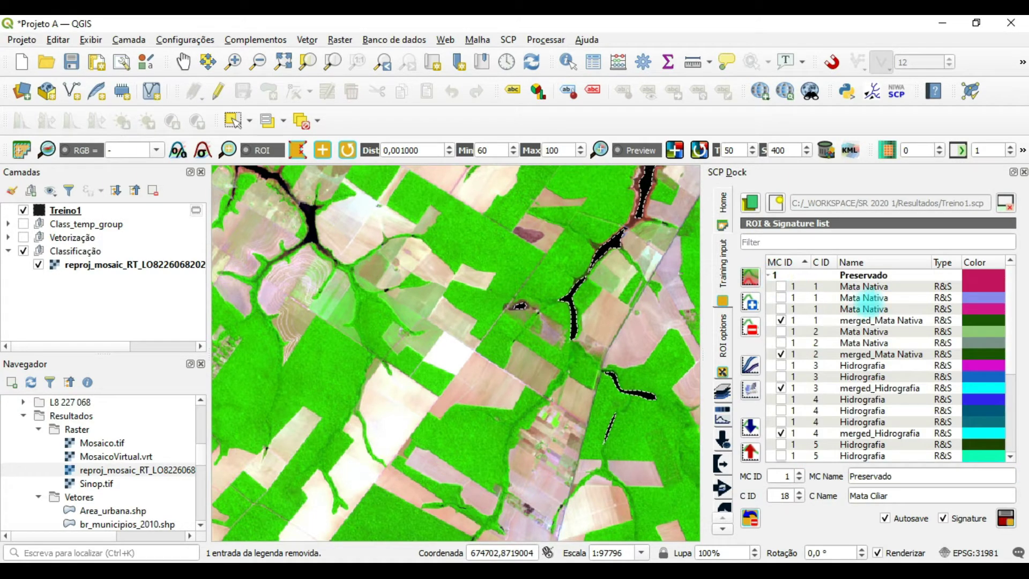
{"action": "left_click", "coordinate": [841, 321]}
{"action": "left_click", "coordinate": [841, 355], "text": "ctrl"}
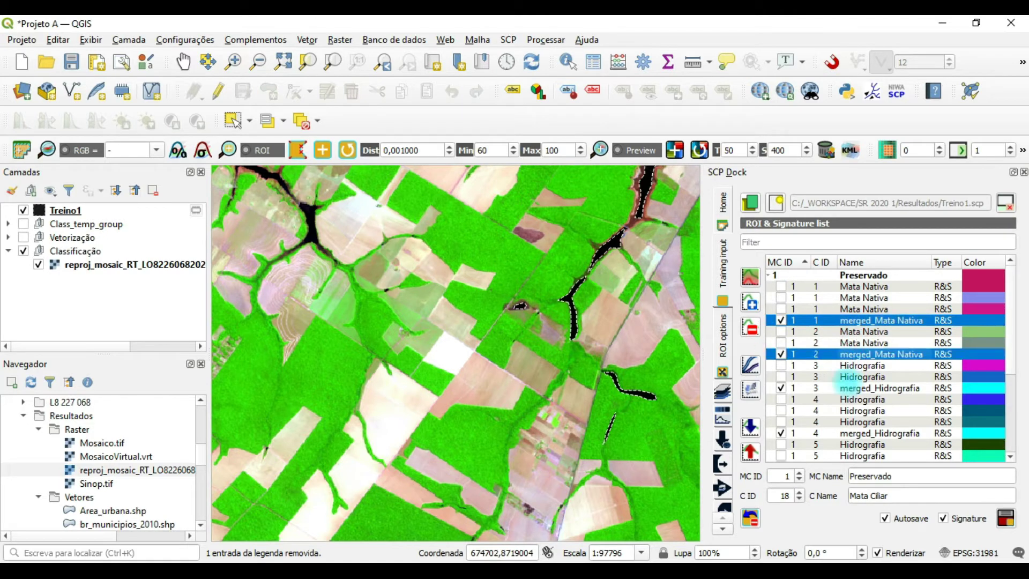
{"action": "left_click", "coordinate": [851, 388], "text": "ctrl"}
{"action": "left_click", "coordinate": [851, 433], "text": "ctrl"}
{"action": "scroll", "coordinate": [838, 407], "scroll_direction": "down", "scroll_amount": 1}
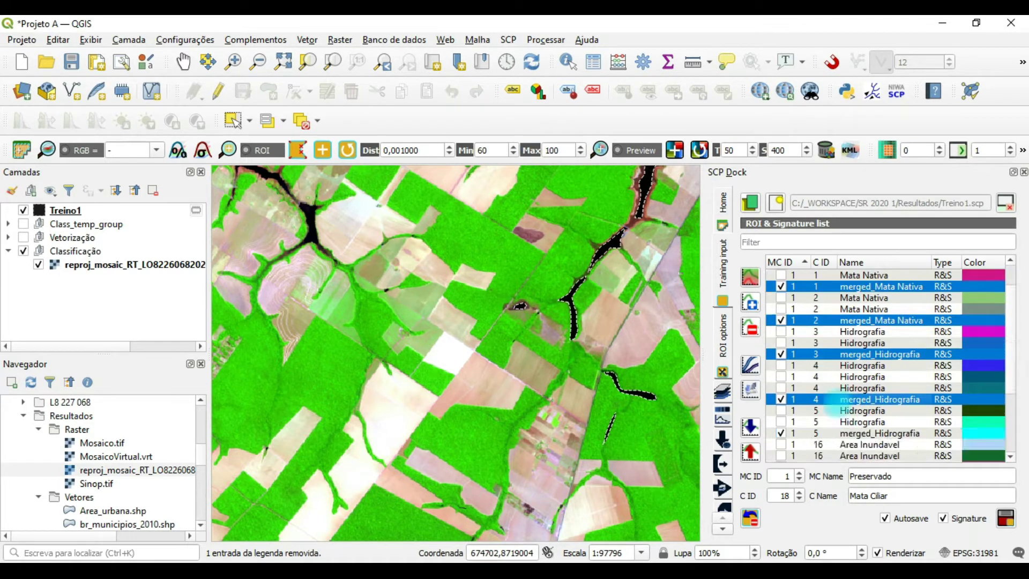
{"action": "scroll", "coordinate": [832, 408], "scroll_direction": "down", "scroll_amount": 3}
{"action": "left_click", "coordinate": [833, 331], "text": "ctrl"}
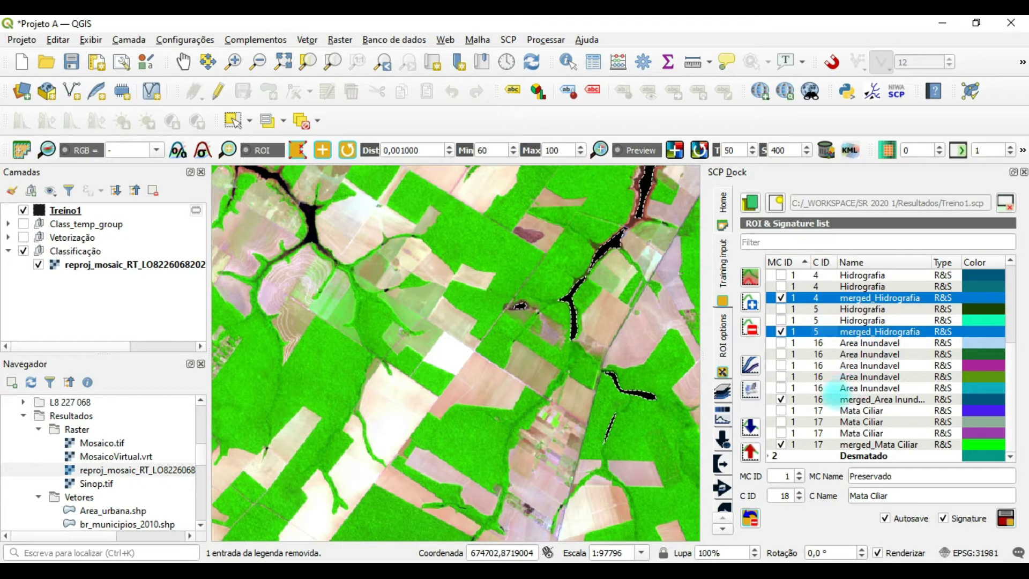
{"action": "left_click", "coordinate": [834, 399], "text": "ctrl"}
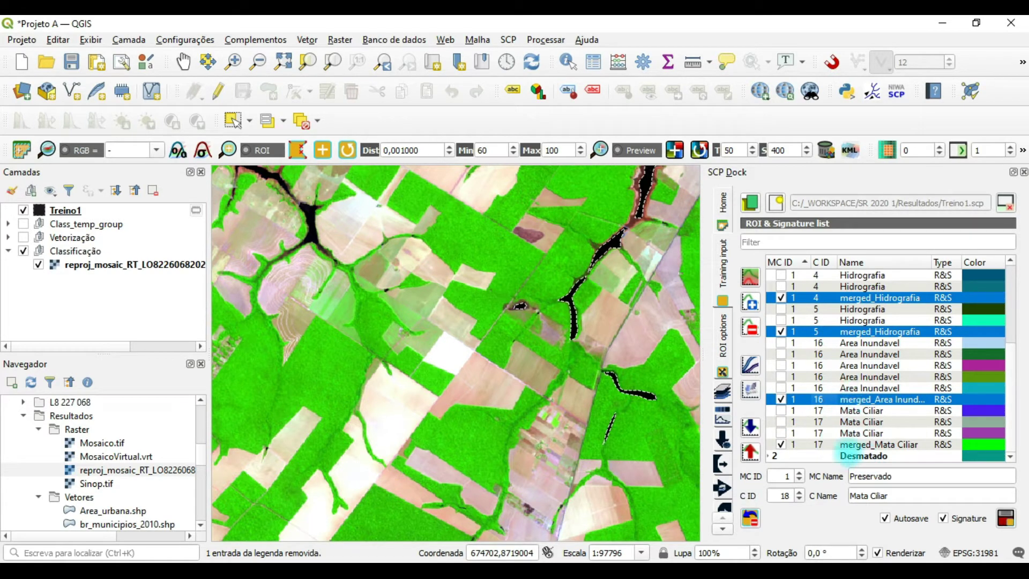
{"action": "left_click", "coordinate": [844, 445]}
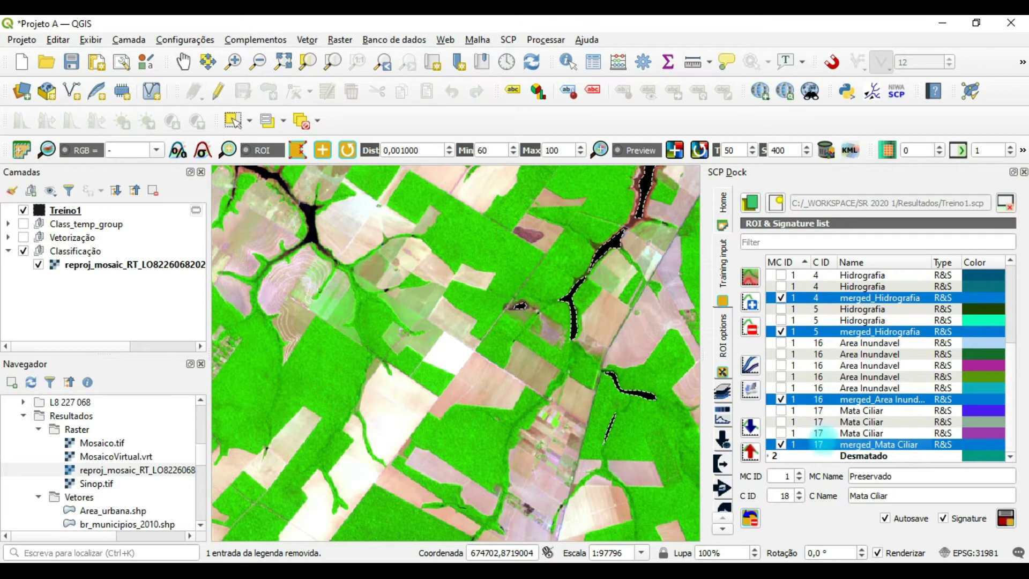
Deselect all the merged signatures of the Preservado macroclass
{"action": "left_click", "coordinate": [818, 445], "text": "ctrl"}
{"action": "left_click", "coordinate": [818, 399], "text": "ctrl"}
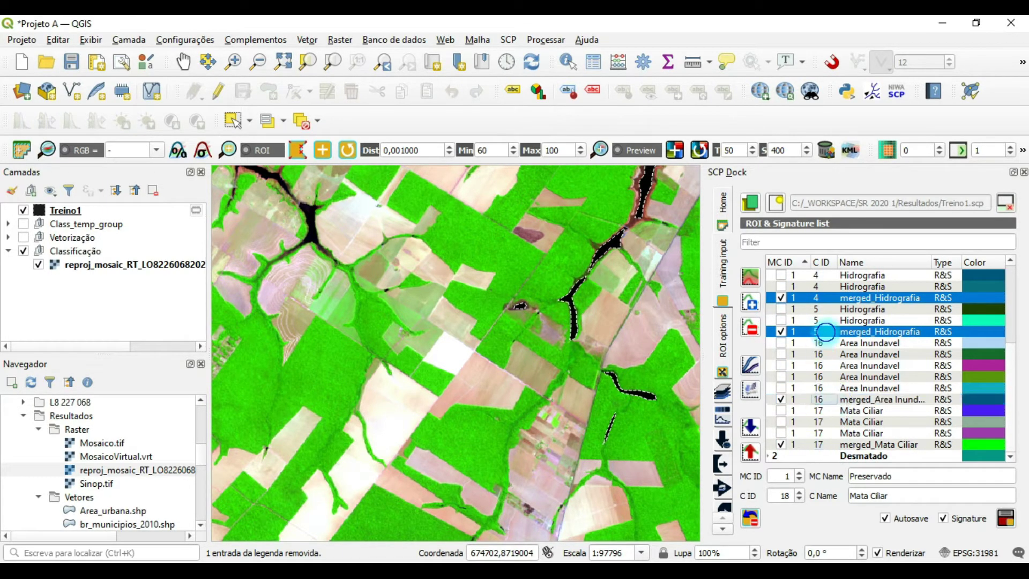
{"action": "scroll", "coordinate": [825, 331], "scroll_direction": "up", "scroll_amount": 3}
{"action": "left_click", "coordinate": [836, 320], "text": "ctrl"}
{"action": "scroll", "coordinate": [828, 334], "scroll_direction": "up", "scroll_amount": 1}
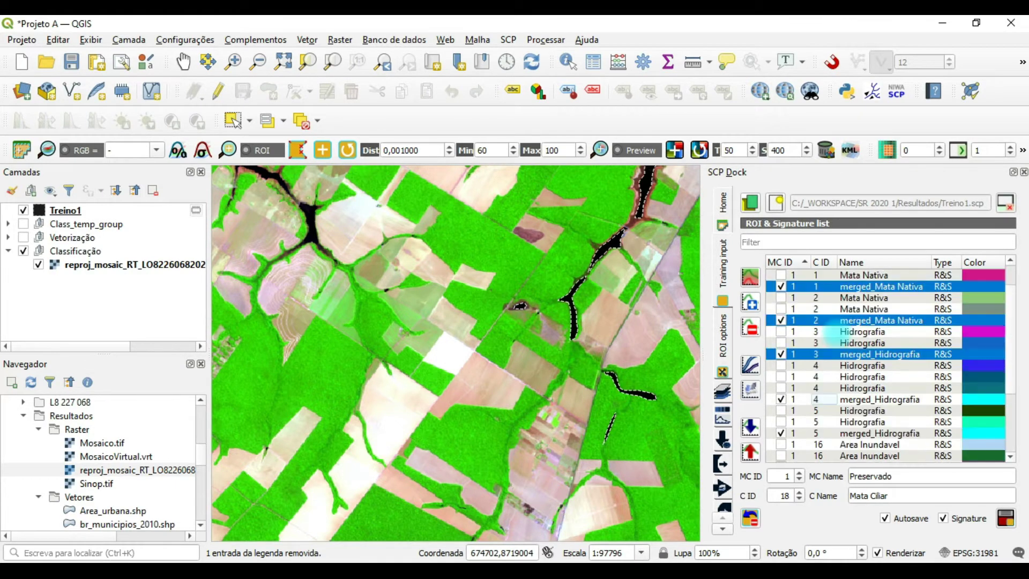
{"action": "left_click", "coordinate": [828, 288]}
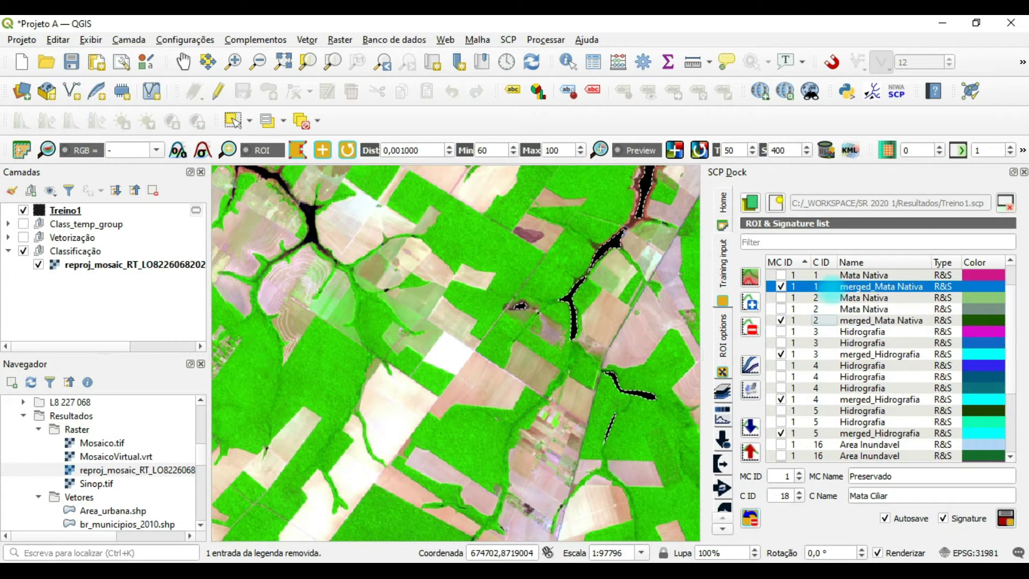
{"action": "scroll", "coordinate": [836, 321], "scroll_direction": "up", "scroll_amount": 1}
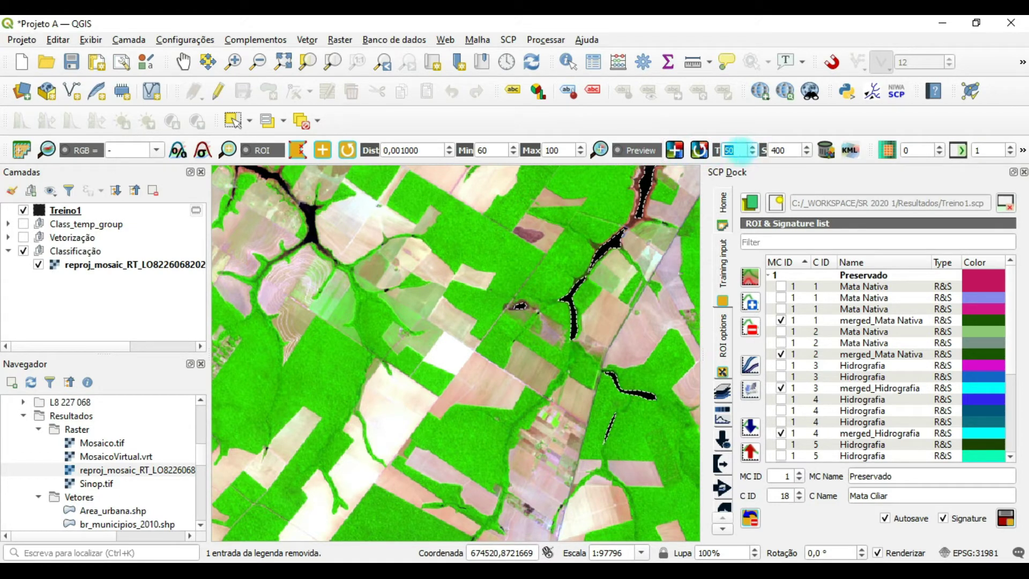
Set the transparency of the SCP classification preview to 0
{"action": "type", "text": "0"}
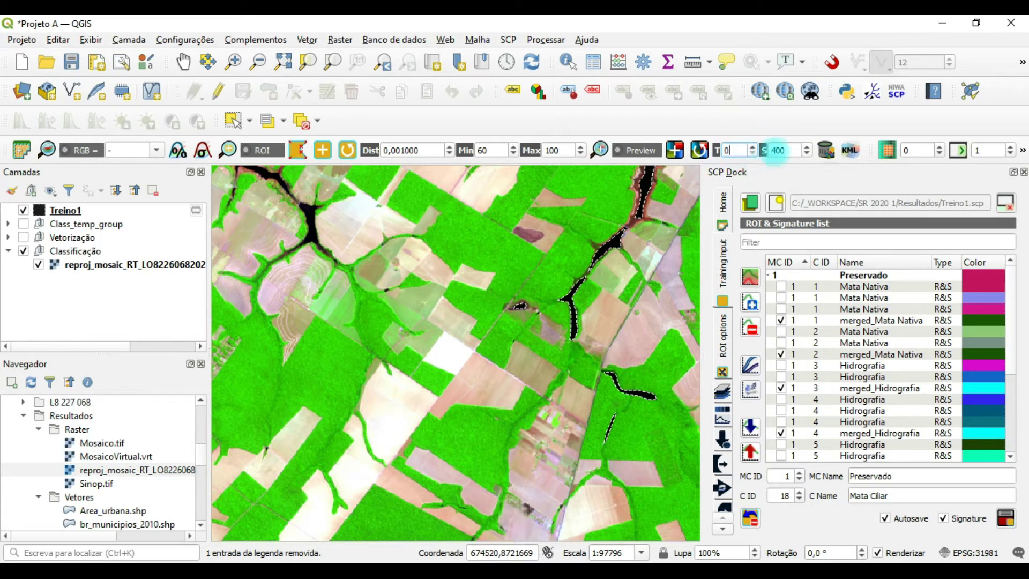
{"action": "left_click", "coordinate": [790, 151]}
{"action": "left_click", "coordinate": [789, 151]}
{"action": "left_click", "coordinate": [789, 151]}
{"action": "double_click", "coordinate": [777, 151]}
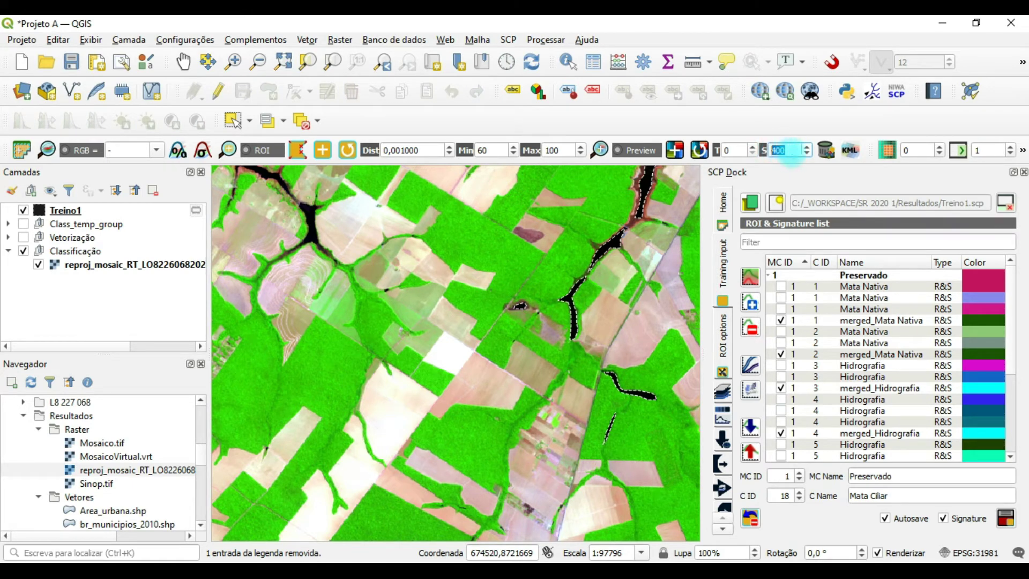
{"action": "left_click", "coordinate": [670, 170]}
Generate a 400-pixel classification preview over the forked river and surrounding fields near the mosaic's northeastern edge
{"action": "left_click", "coordinate": [675, 150]}
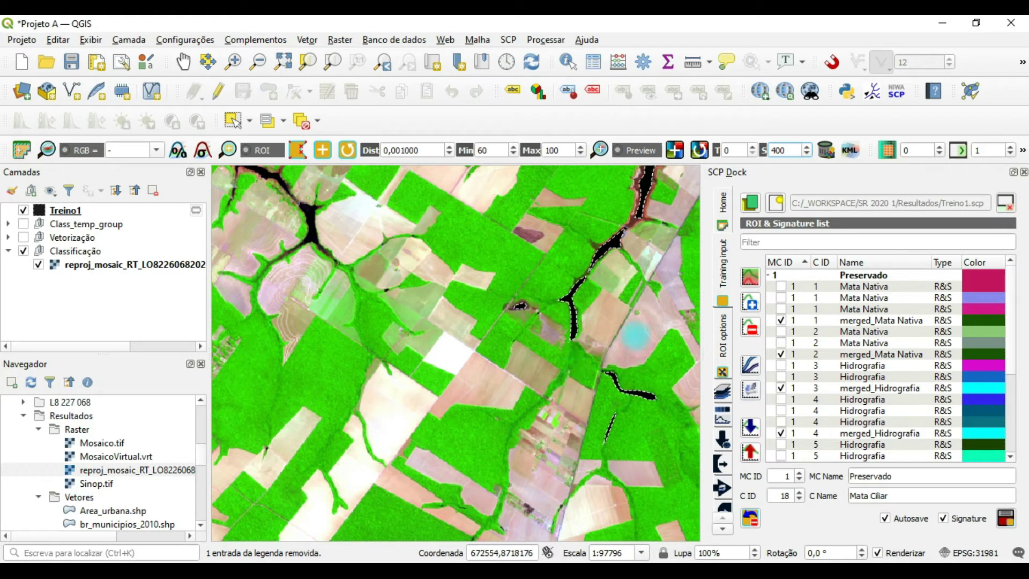
{"action": "scroll", "coordinate": [637, 308], "scroll_direction": "down", "scroll_amount": 1}
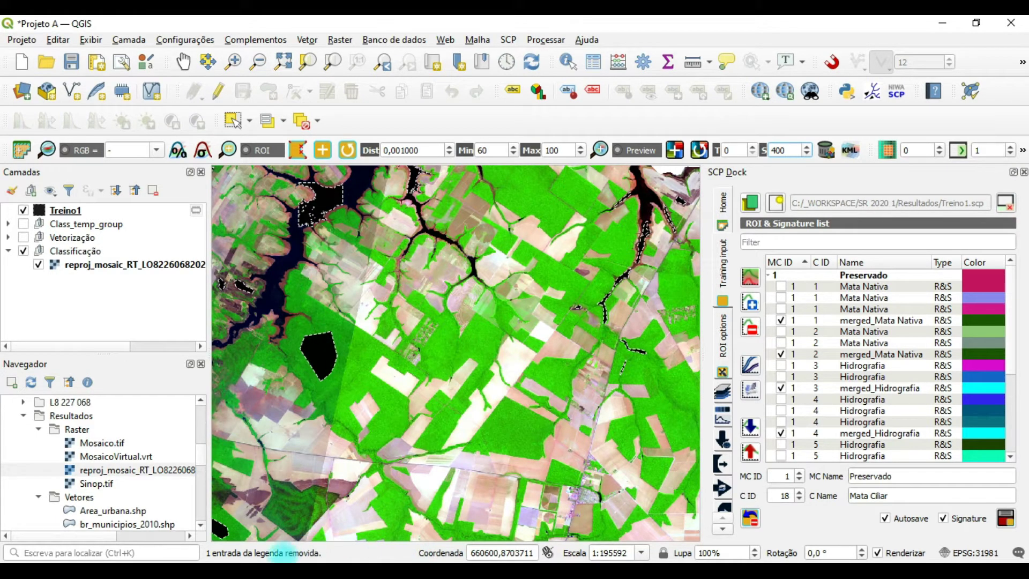
{"action": "left_click", "coordinate": [183, 62]}
{"action": "left_click_drag", "start_coordinate": [490, 240], "coordinate": [507, 282]}
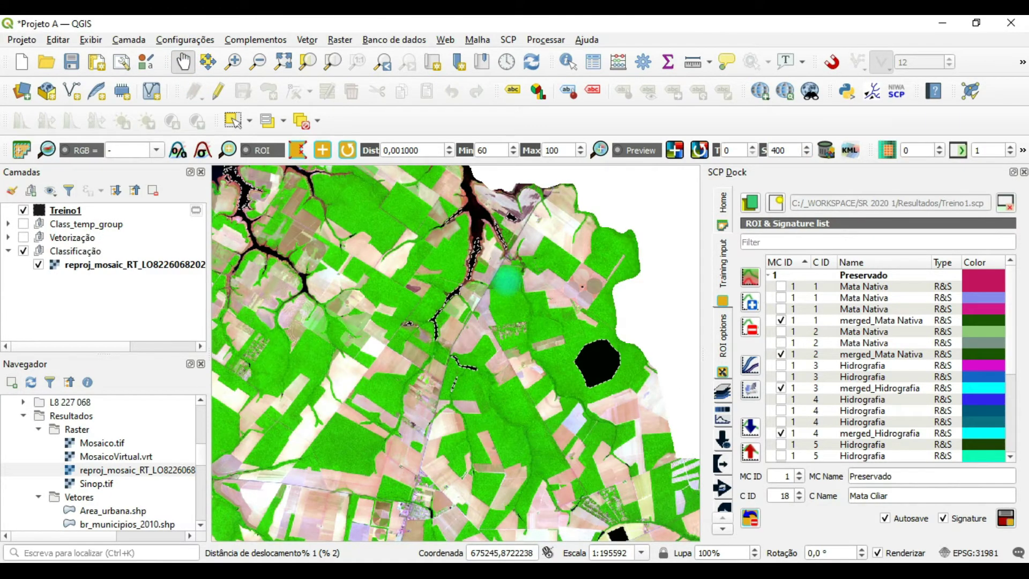
{"action": "left_click", "coordinate": [506, 279]}
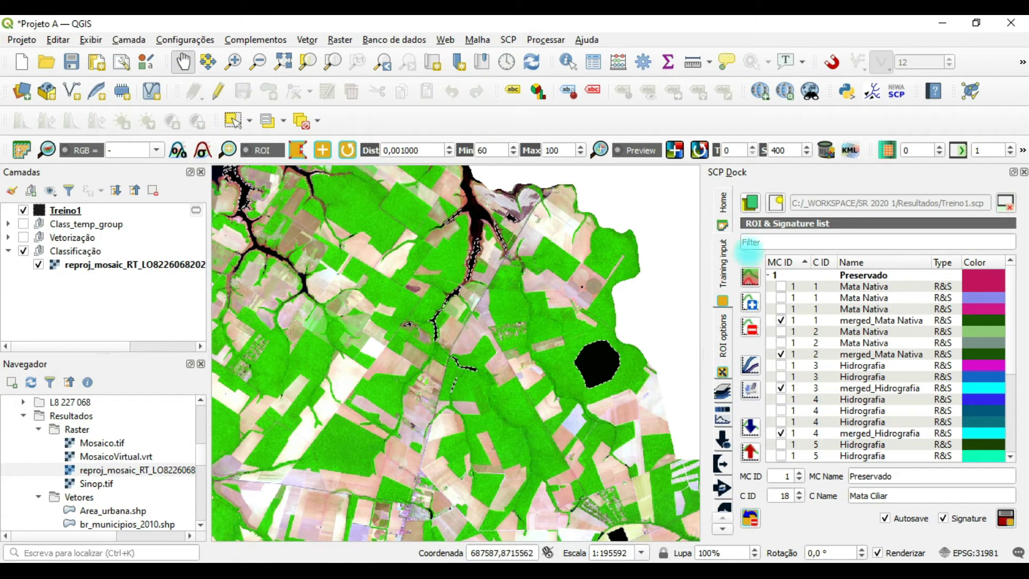
{"action": "left_click", "coordinate": [675, 150]}
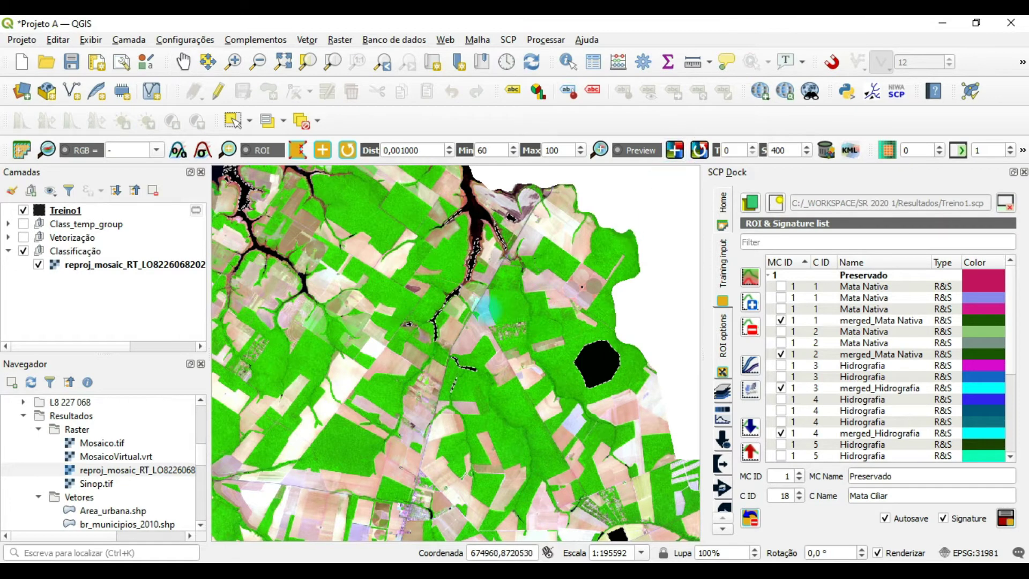
{"action": "left_click", "coordinate": [668, 333]}
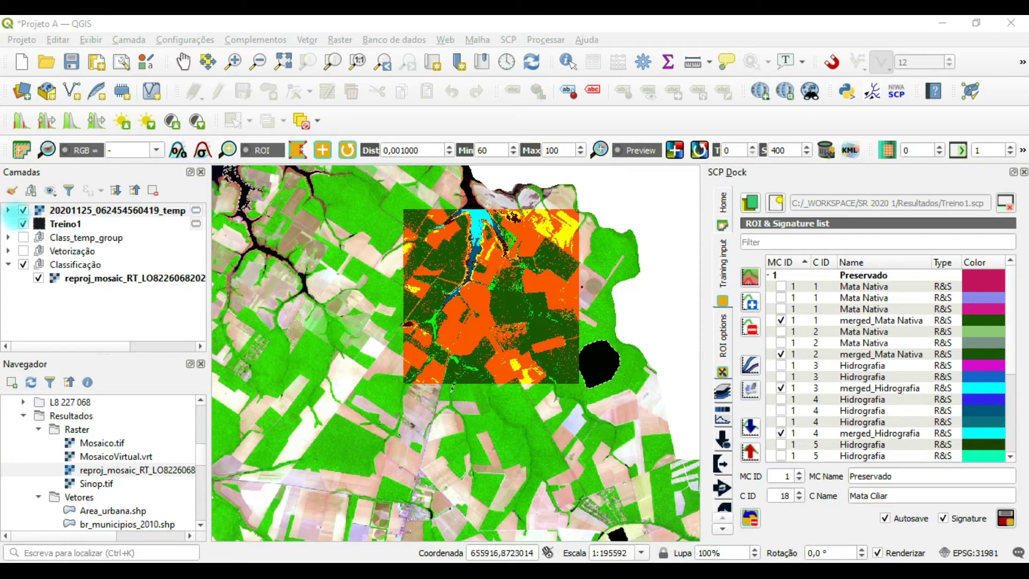
Expand the temporary classification's legend and compare its classes with the classified river, burned, farmland and forest areas on the map
{"action": "left_click", "coordinate": [8, 209]}
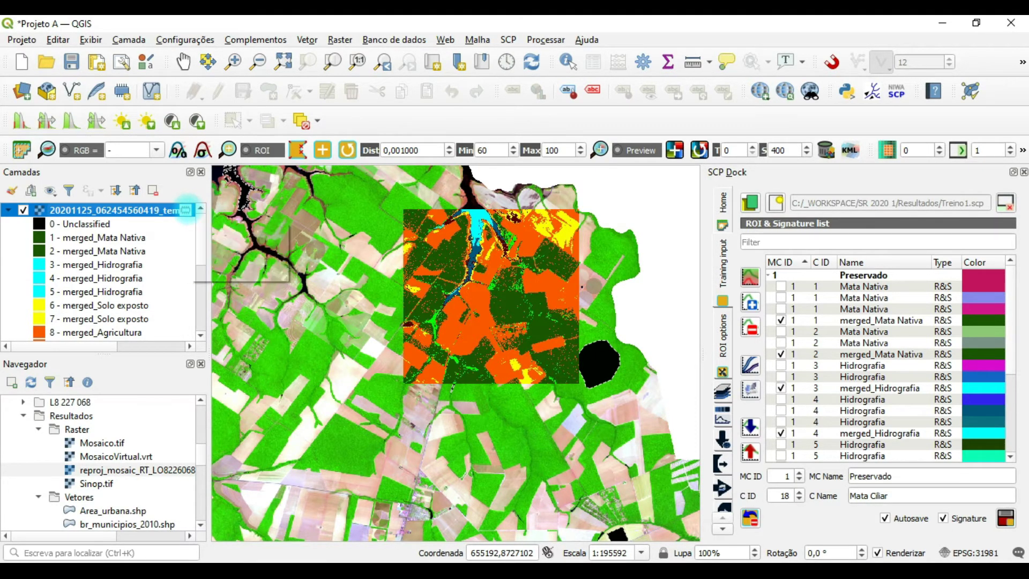
{"action": "mouse_move", "coordinate": [185, 210]}
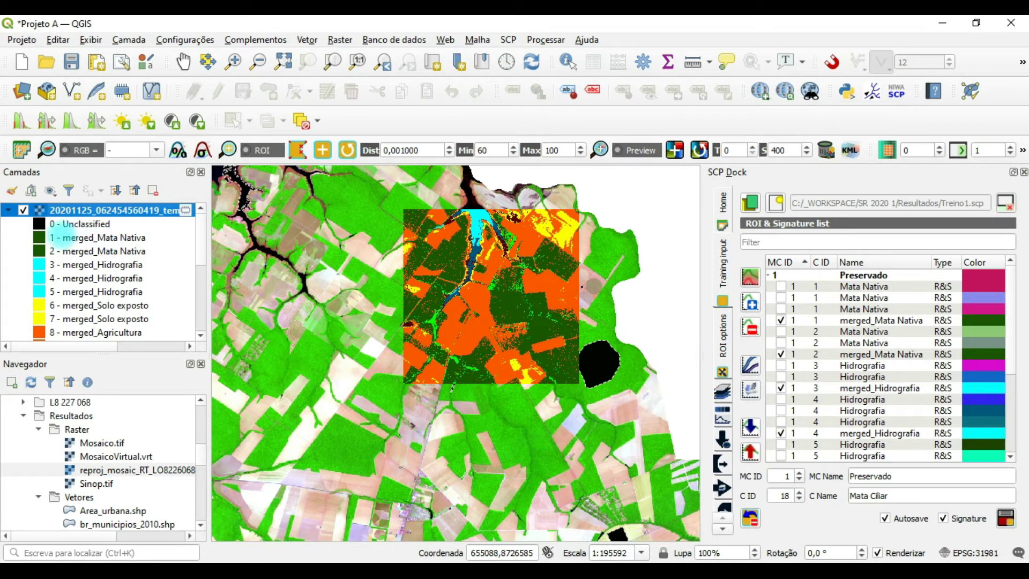
{"action": "left_click_drag", "start_coordinate": [199, 252], "coordinate": [194, 298]}
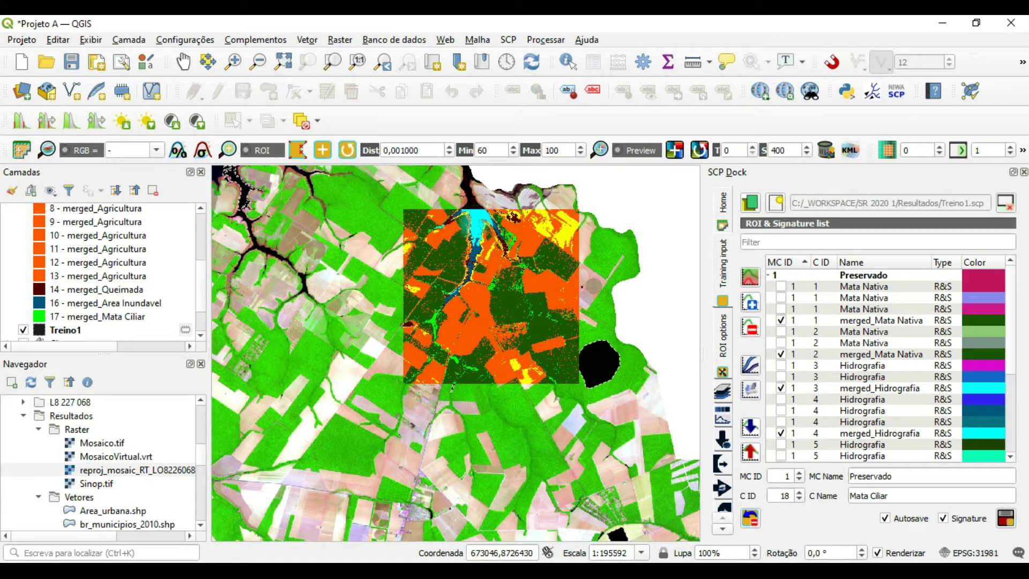
{"action": "scroll", "coordinate": [101, 263], "scroll_direction": "up", "scroll_amount": 4}
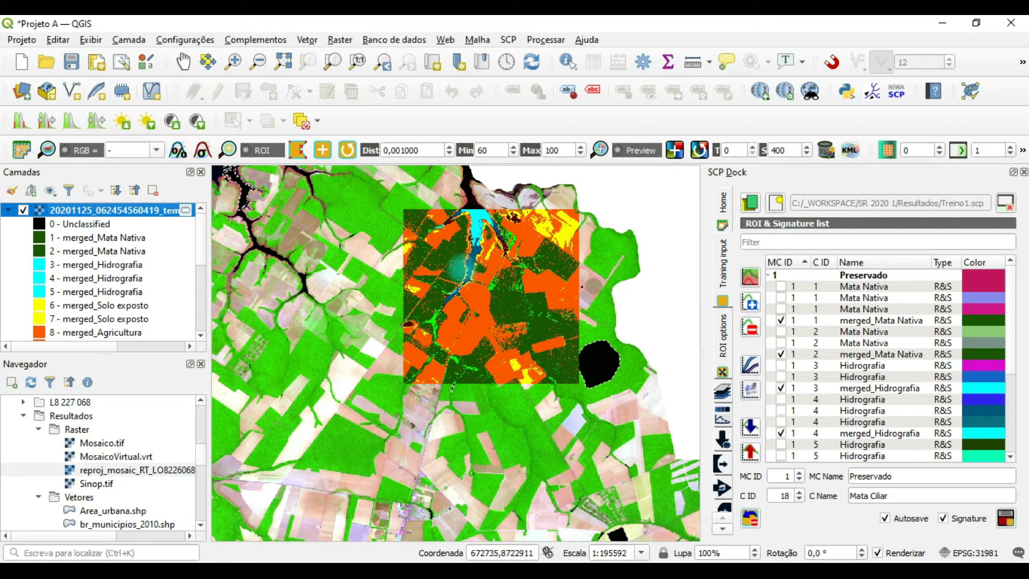
{"action": "scroll", "coordinate": [203, 295], "scroll_direction": "down", "scroll_amount": 3}
{"action": "scroll", "coordinate": [321, 284], "scroll_direction": "down", "scroll_amount": 1}
{"action": "scroll", "coordinate": [364, 271], "scroll_direction": "up", "scroll_amount": 4}
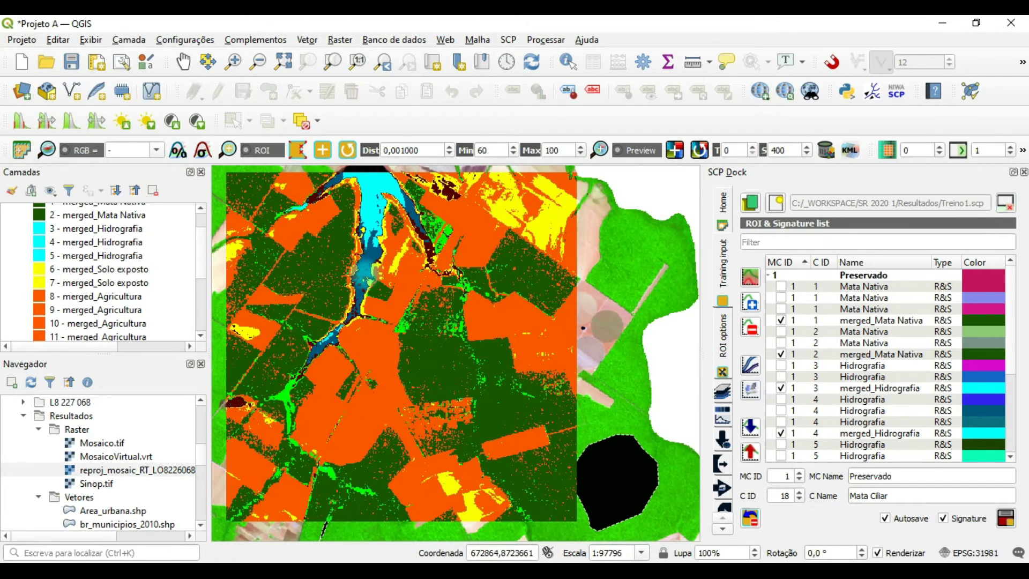
{"action": "scroll", "coordinate": [88, 287], "scroll_direction": "down", "scroll_amount": 2}
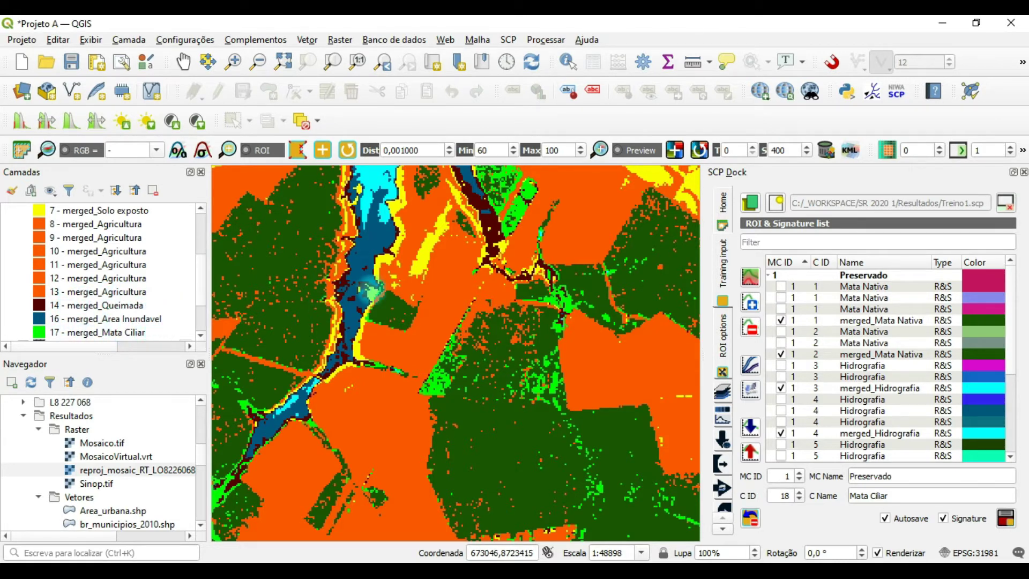
{"action": "scroll", "coordinate": [377, 285], "scroll_direction": "down", "scroll_amount": 2}
{"action": "scroll", "coordinate": [419, 242], "scroll_direction": "up", "scroll_amount": 2}
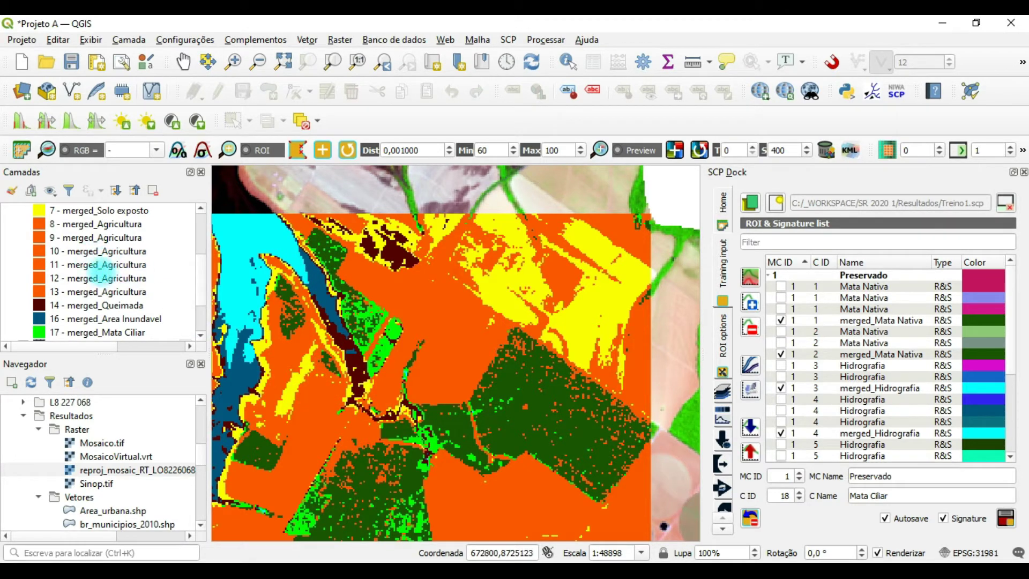
{"action": "scroll", "coordinate": [155, 255], "scroll_direction": "down", "scroll_amount": 1}
{"action": "left_click_drag", "start_coordinate": [198, 289], "coordinate": [193, 238]}
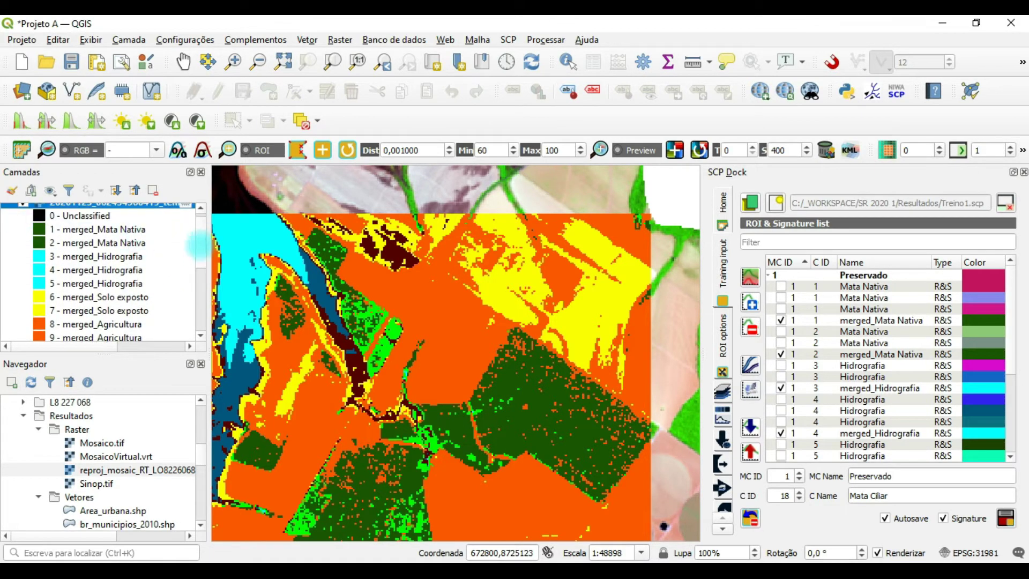
{"action": "scroll", "coordinate": [201, 241], "scroll_direction": "up", "scroll_amount": 1}
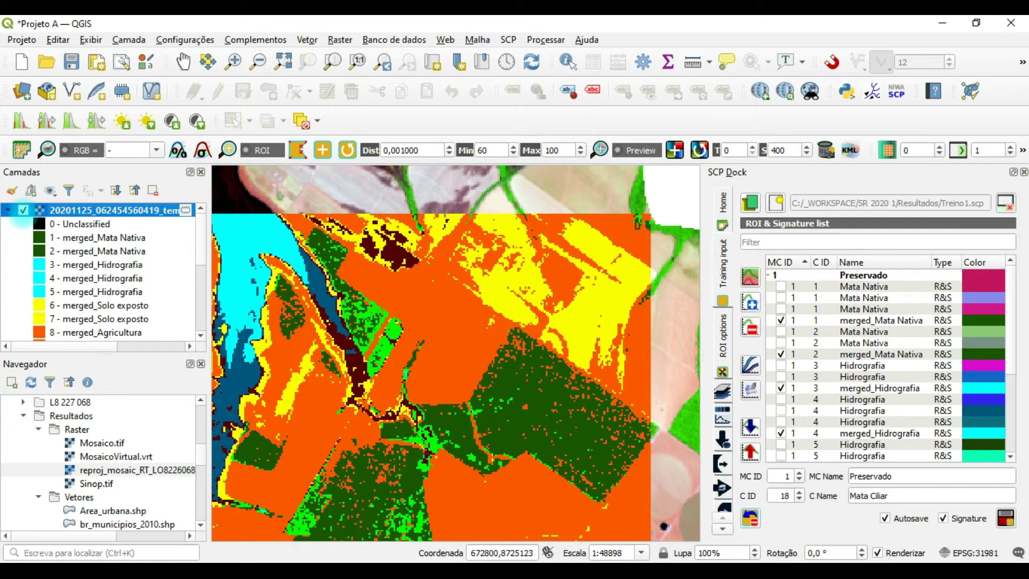
Hide the temporary classification preview layer and collapse its legend to show the river area in the mosaic
{"action": "left_click", "coordinate": [23, 210]}
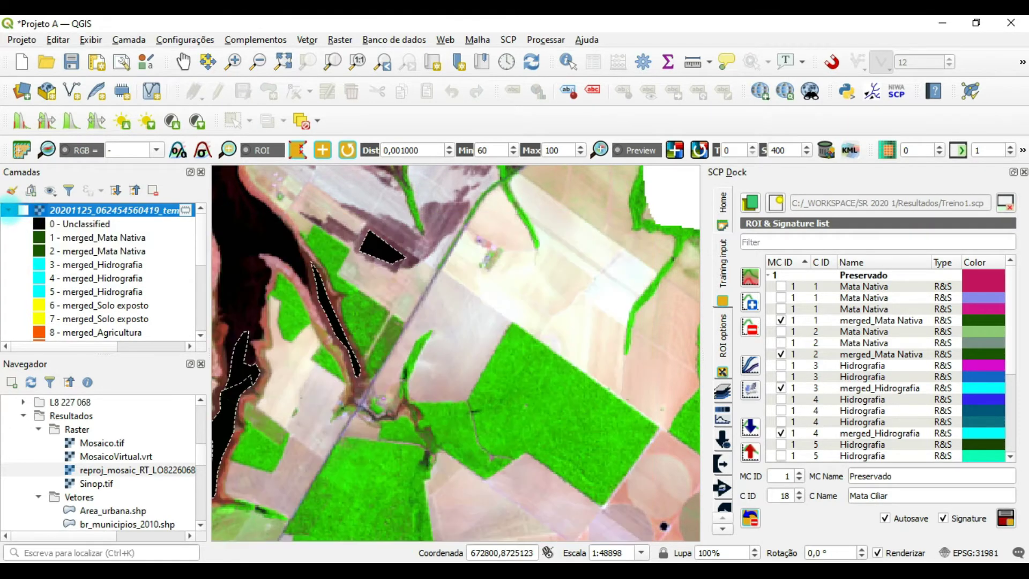
{"action": "left_click", "coordinate": [8, 210]}
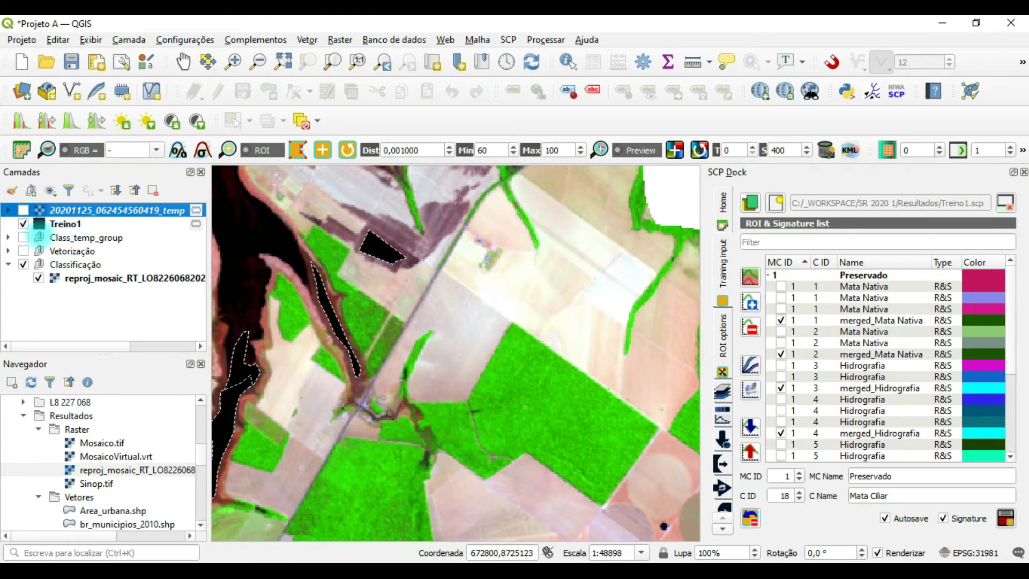
{"action": "scroll", "coordinate": [316, 277], "scroll_direction": "down", "scroll_amount": 2}
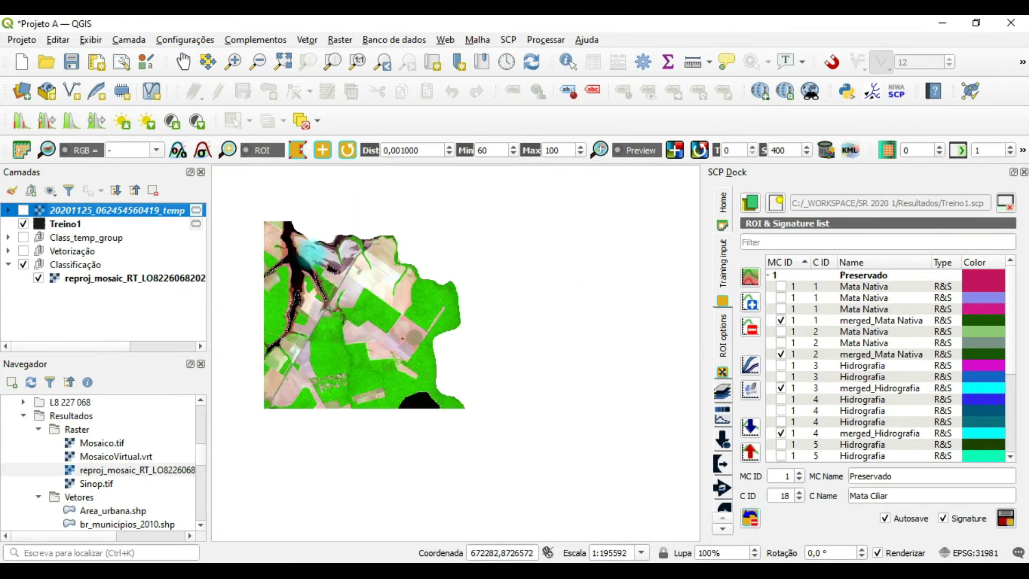
{"action": "left_click", "coordinate": [183, 61]}
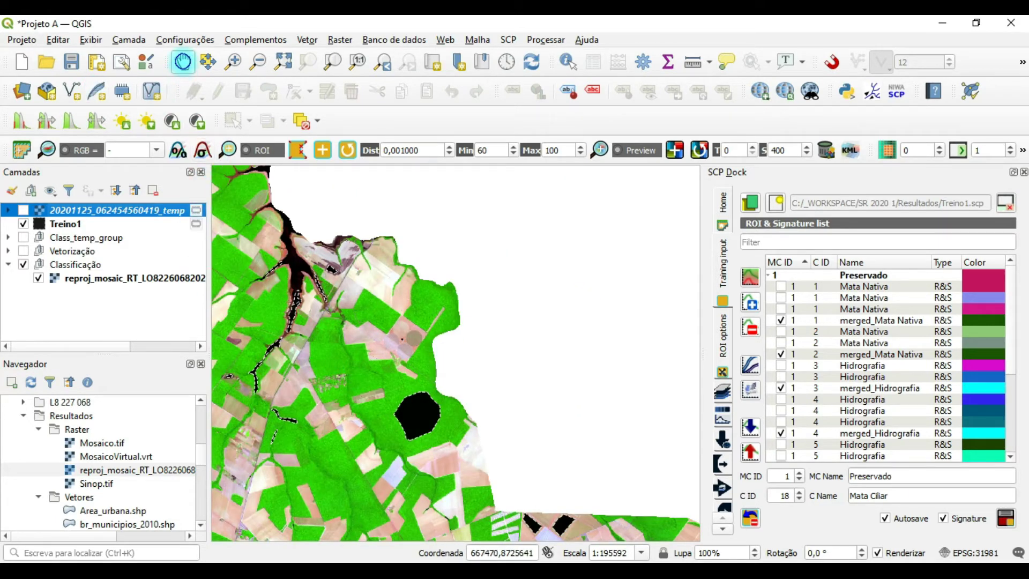
{"action": "left_click_drag", "start_coordinate": [295, 306], "coordinate": [420, 246]}
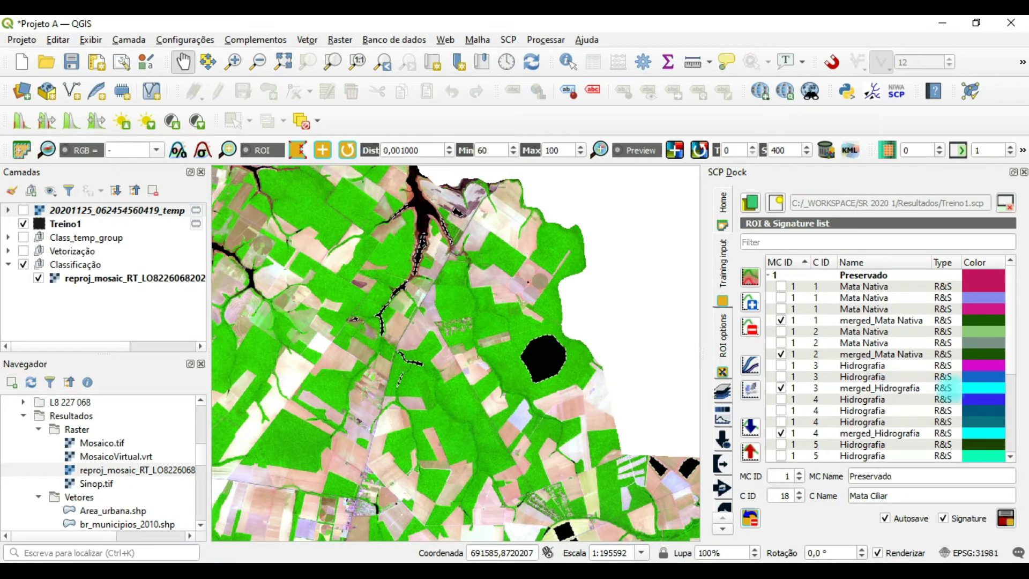
Plot the spectral signatures of the merged Area Inundavel (class ID 16) and the merged Queimada (class ID 14) for comparison
{"action": "left_click_drag", "start_coordinate": [1003, 364], "coordinate": [1010, 454]}
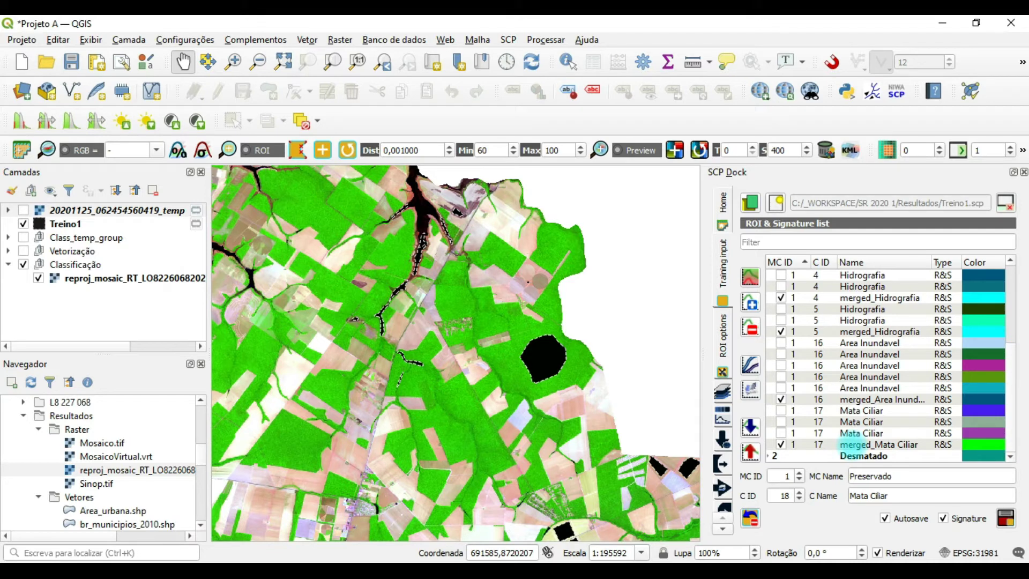
{"action": "left_click", "coordinate": [855, 399]}
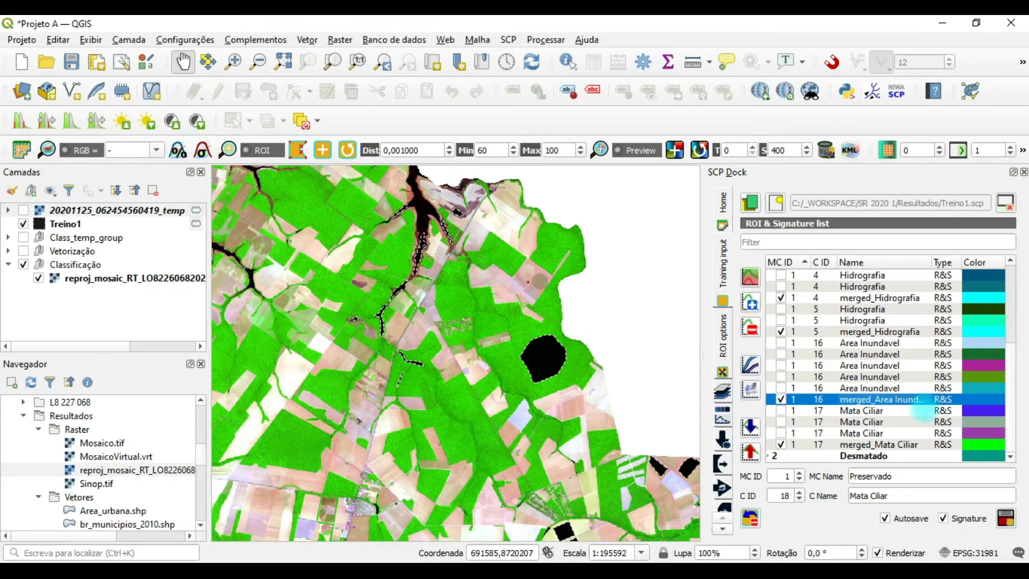
{"action": "left_click", "coordinate": [1013, 346]}
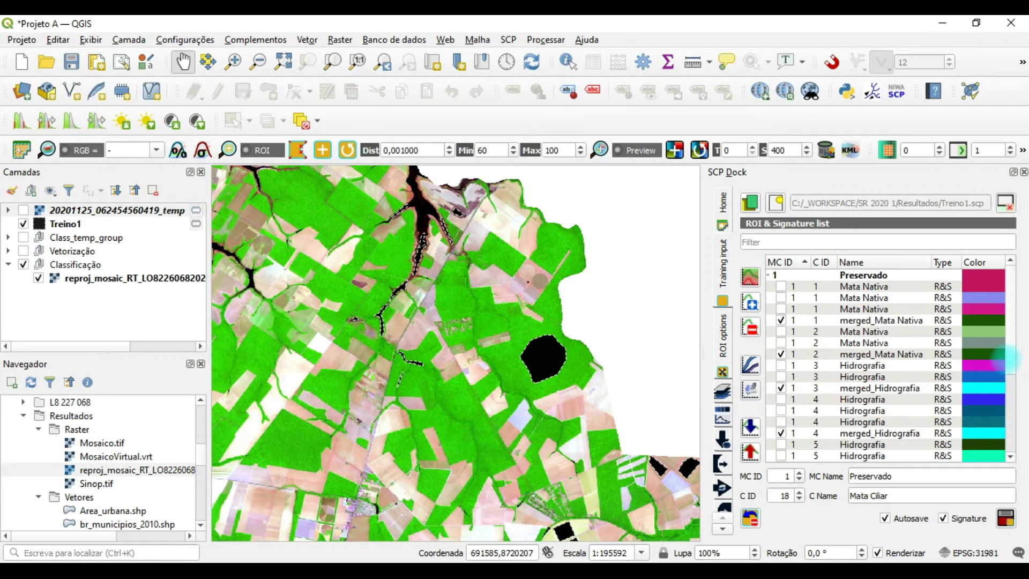
{"action": "left_click_drag", "start_coordinate": [1013, 350], "coordinate": [1012, 407]}
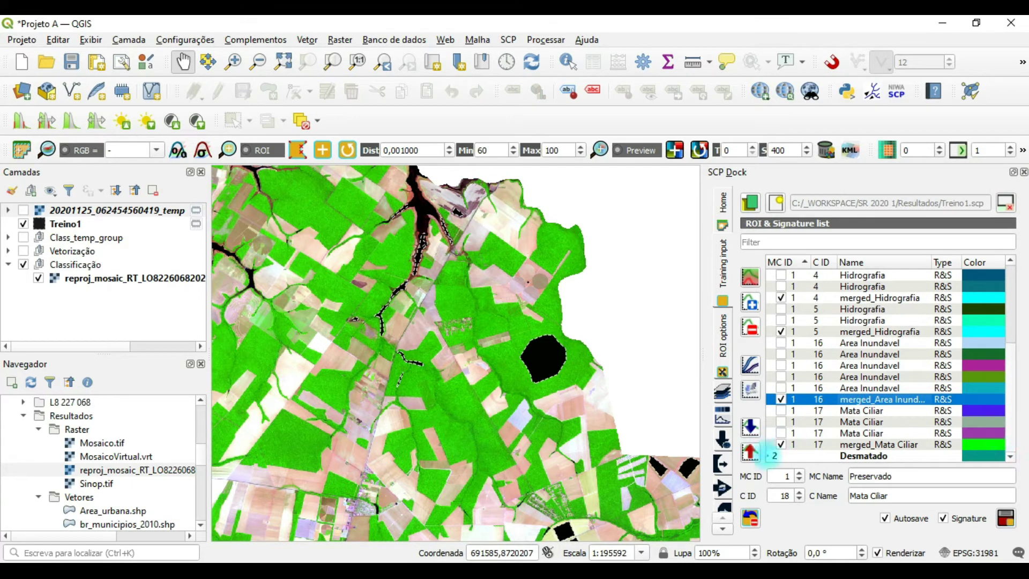
{"action": "left_click", "coordinate": [772, 455]}
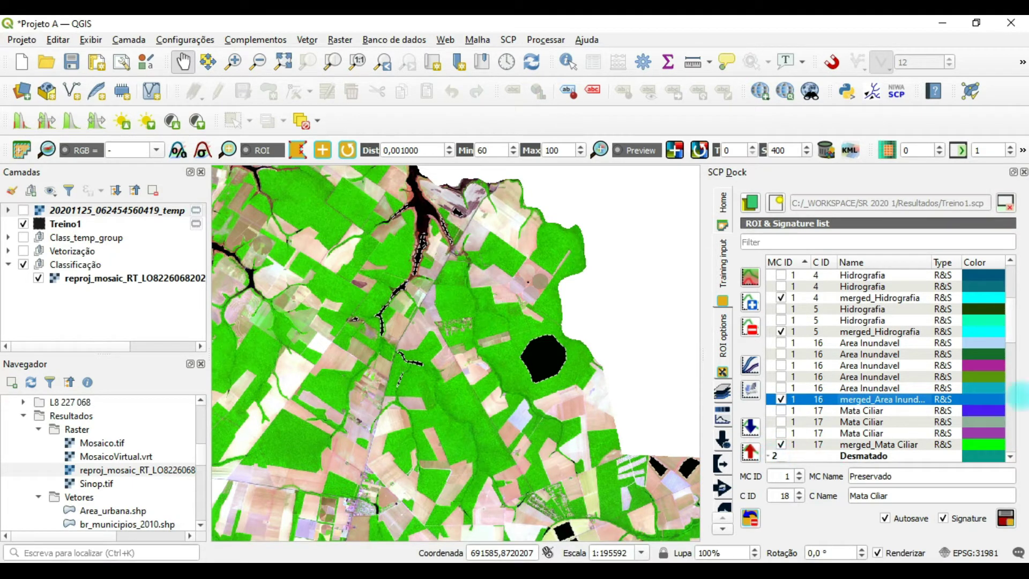
{"action": "left_click_drag", "start_coordinate": [1011, 322], "coordinate": [1008, 448]}
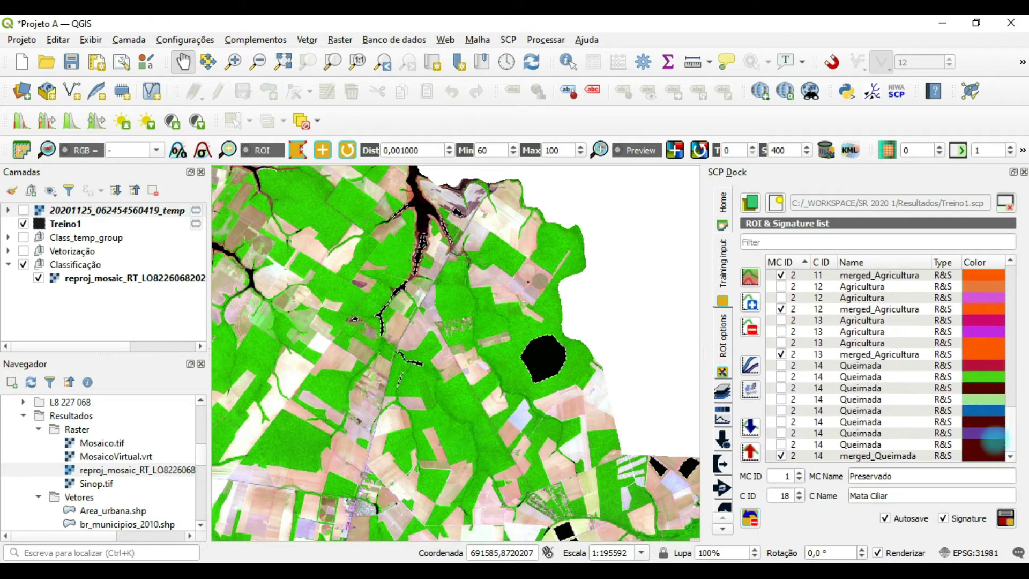
{"action": "left_click", "coordinate": [879, 456]}
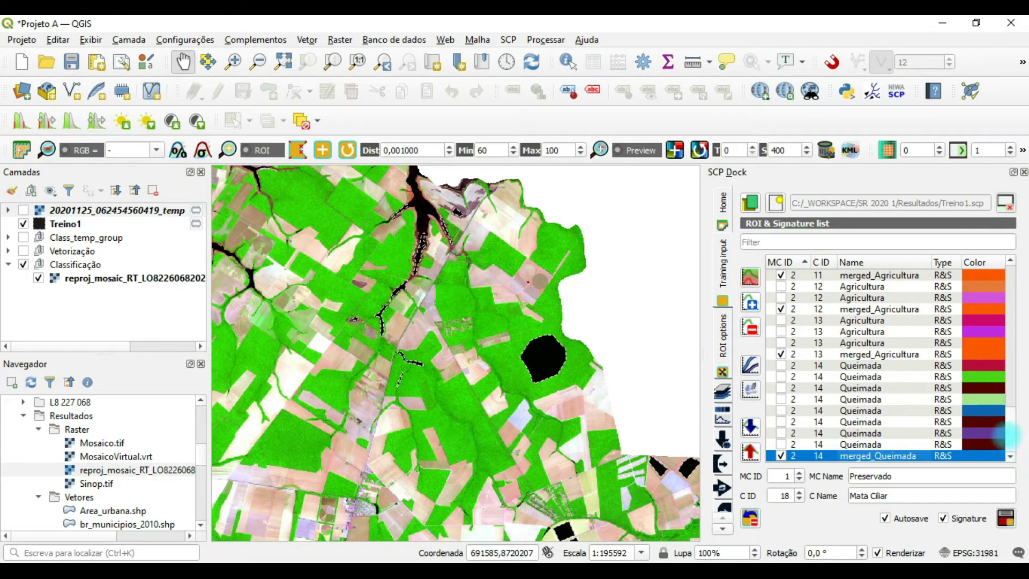
{"action": "mouse_move", "coordinate": [1010, 428]}
{"action": "left_mouse_down"}
{"action": "mouse_move", "coordinate": [1011, 327]}
{"action": "mouse_move", "coordinate": [1018, 463]}
{"action": "mouse_move", "coordinate": [1015, 407]}
{"action": "left_mouse_up"}
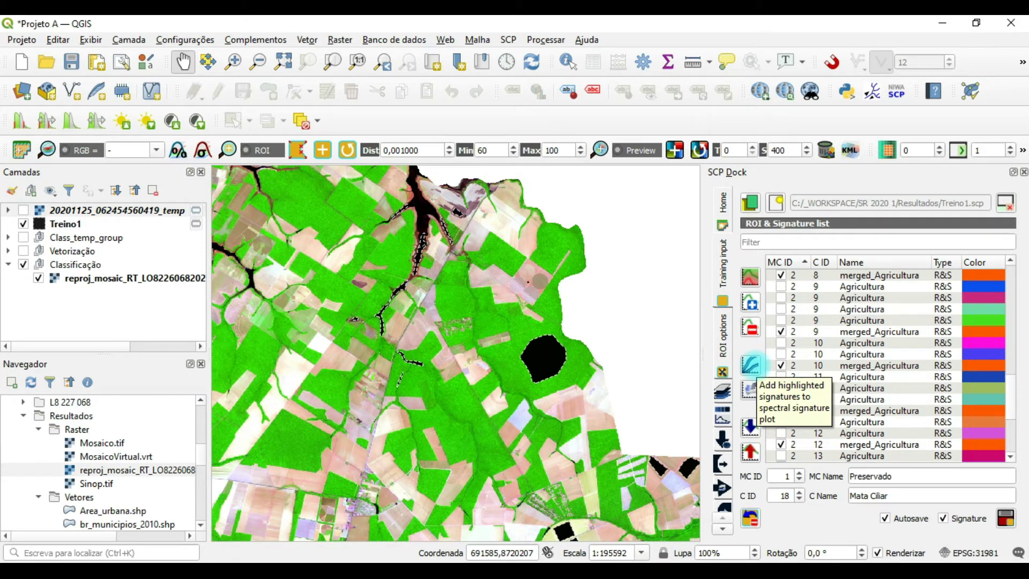
{"action": "left_click", "coordinate": [750, 364]}
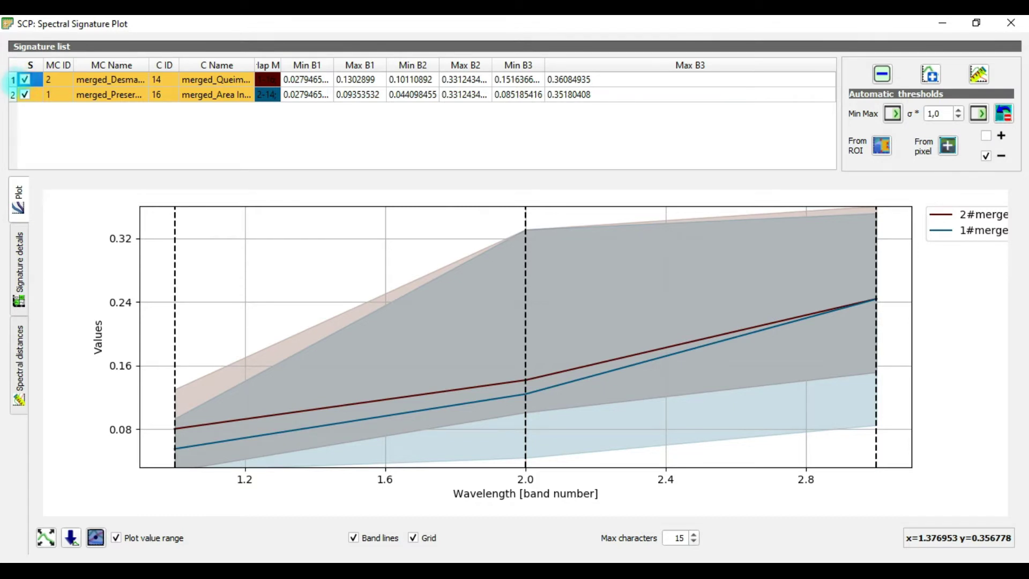
Delete the merged Queimada and merged Area Inundavel signatures from the spectral signature plot and return to the ROI signature list
{"action": "left_click", "coordinate": [13, 81]}
{"action": "left_click", "coordinate": [13, 95], "text": "ctrl"}
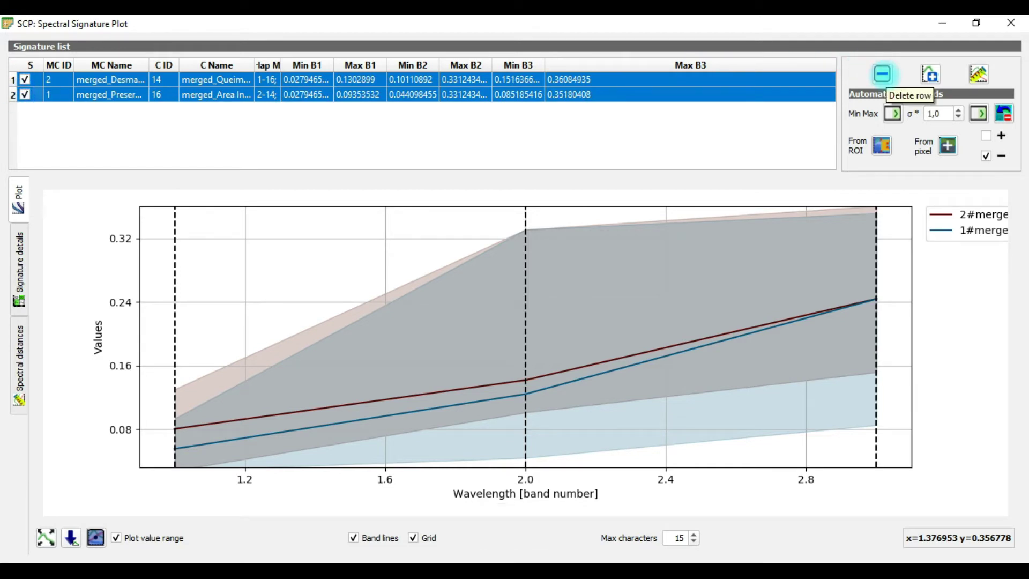
{"action": "left_click", "coordinate": [882, 73]}
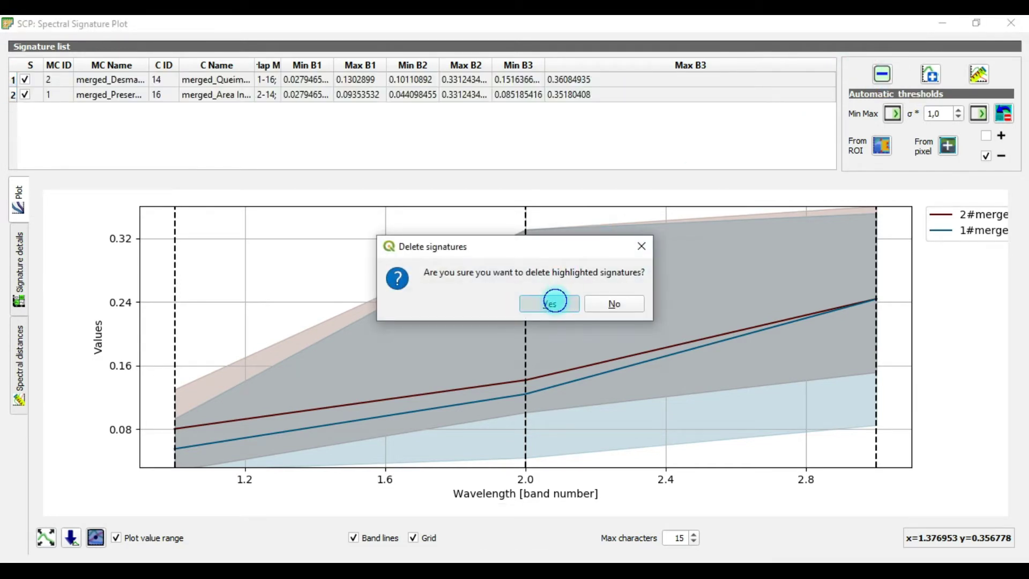
{"action": "left_click", "coordinate": [552, 301]}
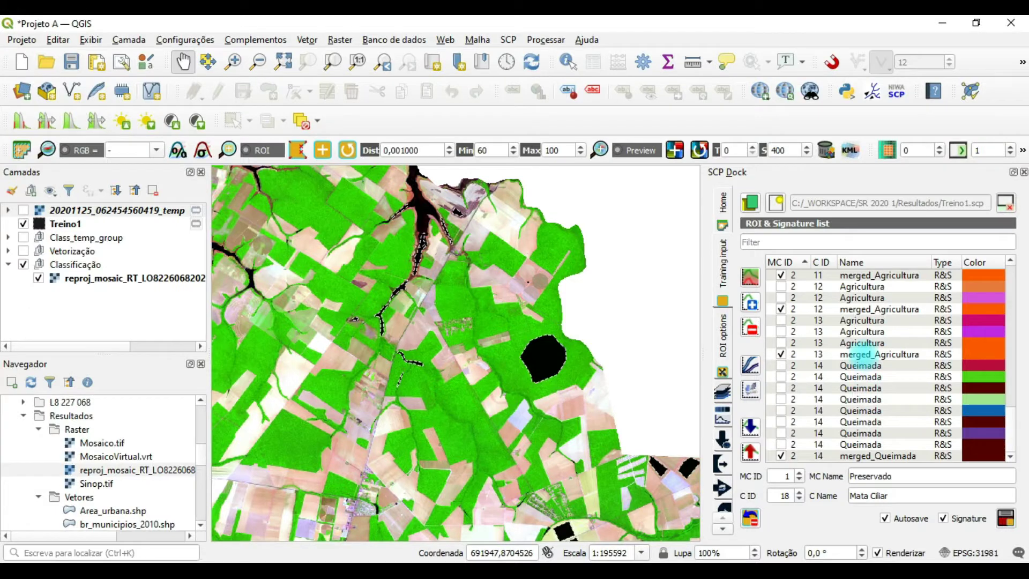
{"action": "scroll", "coordinate": [860, 353], "scroll_direction": "up", "scroll_amount": 15}
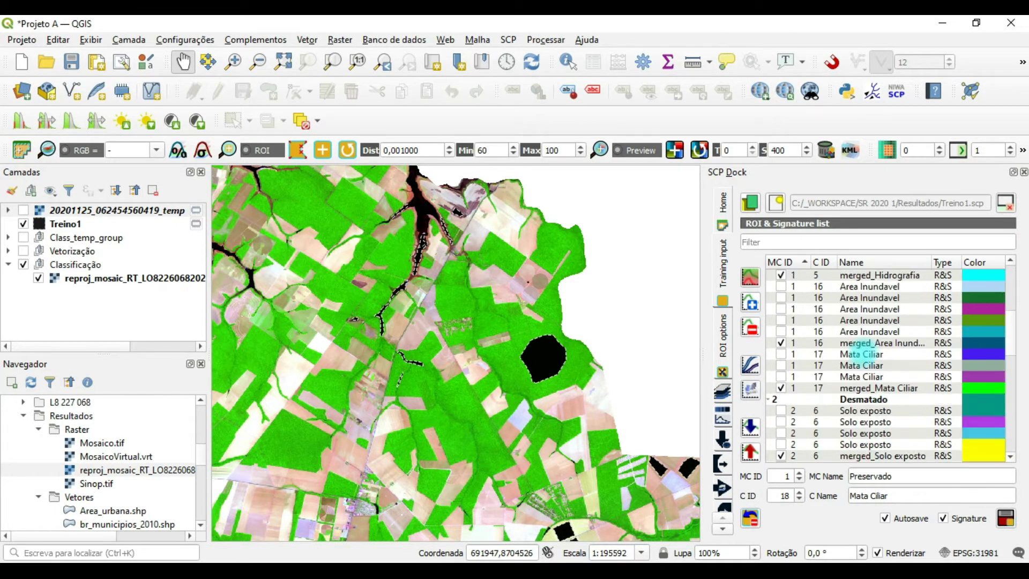
Select the five unmerged Area Inundavel signatures (class ID 16) in the ROI and signature list
{"action": "scroll", "coordinate": [861, 348], "scroll_direction": "up", "scroll_amount": 2}
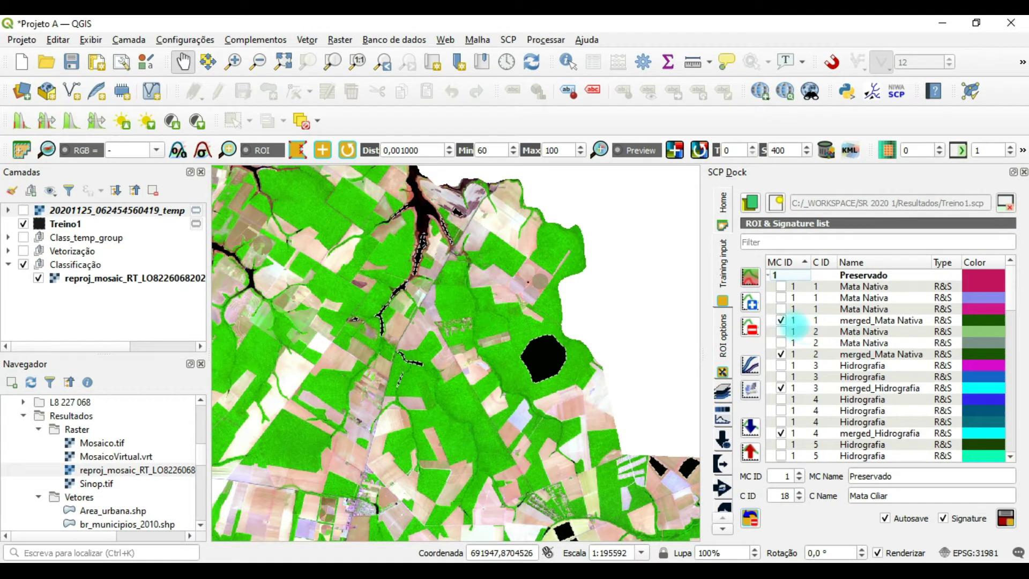
{"action": "scroll", "coordinate": [852, 378], "scroll_direction": "down", "scroll_amount": 5}
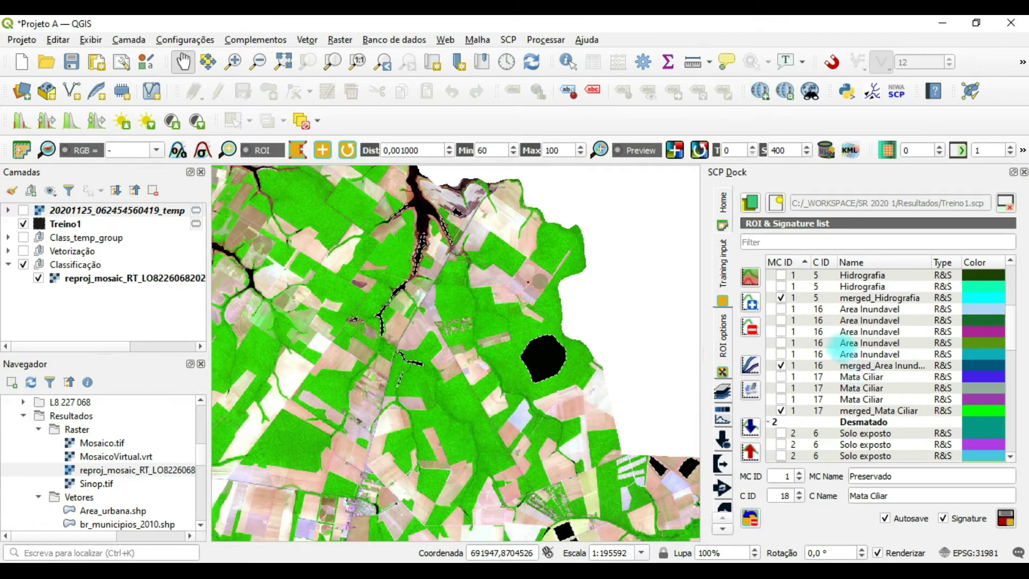
{"action": "left_click", "coordinate": [820, 310]}
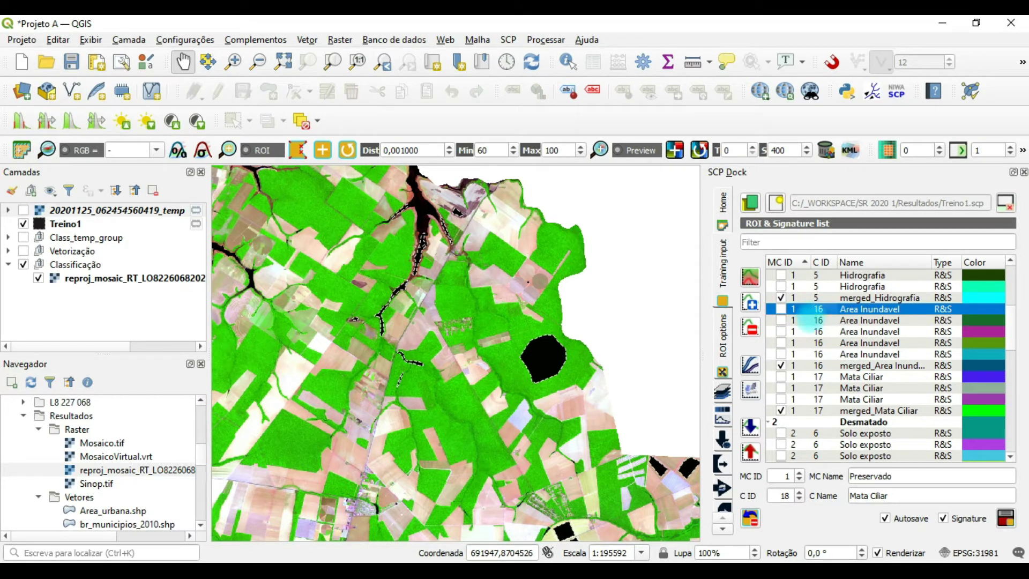
{"action": "left_click", "coordinate": [806, 320], "text": "shift"}
{"action": "left_click", "coordinate": [802, 332], "text": "shift"}
{"action": "left_click", "coordinate": [802, 343], "text": "shift"}
{"action": "left_click", "coordinate": [803, 354], "text": "shift"}
Add the eight unmerged Queimada signatures (class ID 14) to the selection and plot them with the Area Inundavel signatures
{"action": "scroll", "coordinate": [804, 370], "scroll_direction": "down", "scroll_amount": 5}
{"action": "scroll", "coordinate": [804, 370], "scroll_direction": "down", "scroll_amount": 5}
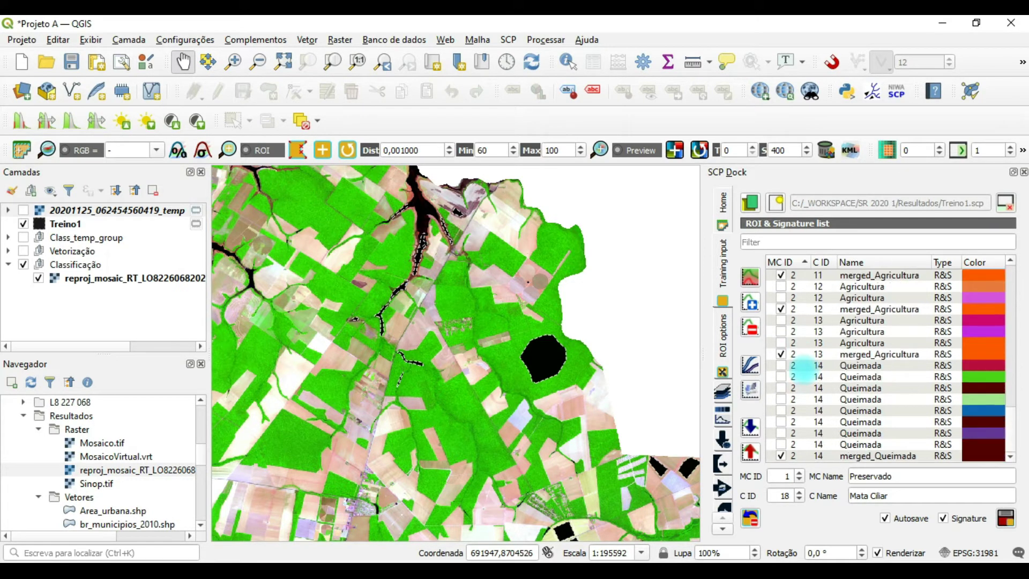
{"action": "left_click", "coordinate": [804, 366]}
{"action": "left_click", "coordinate": [802, 376], "text": "shift"}
{"action": "left_click", "coordinate": [802, 388], "text": "shift"}
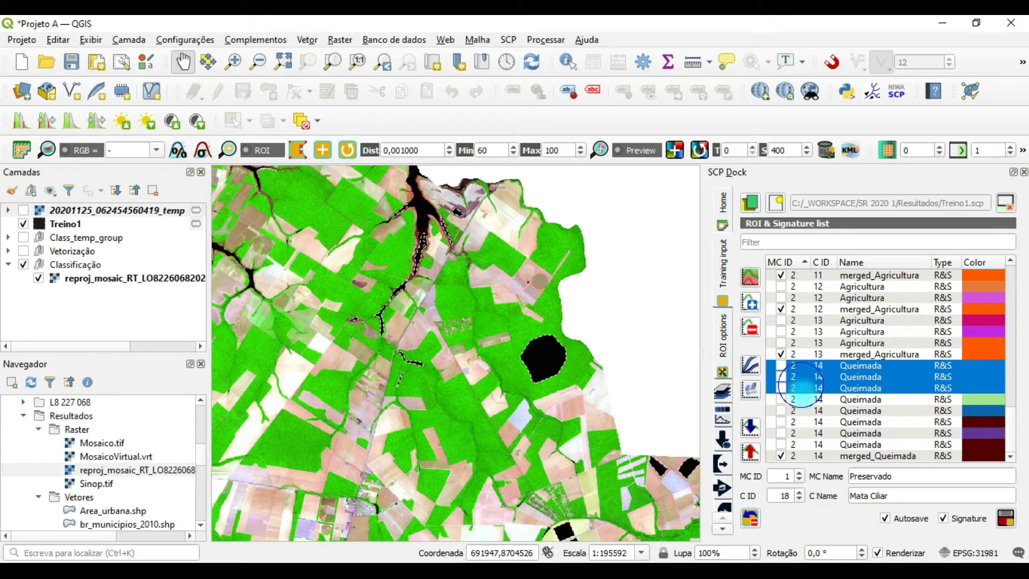
{"action": "left_click", "coordinate": [802, 399], "text": "shift"}
{"action": "left_click", "coordinate": [803, 410], "text": "shift"}
{"action": "left_click", "coordinate": [802, 422], "text": "shift"}
{"action": "left_click", "coordinate": [802, 433], "text": "shift"}
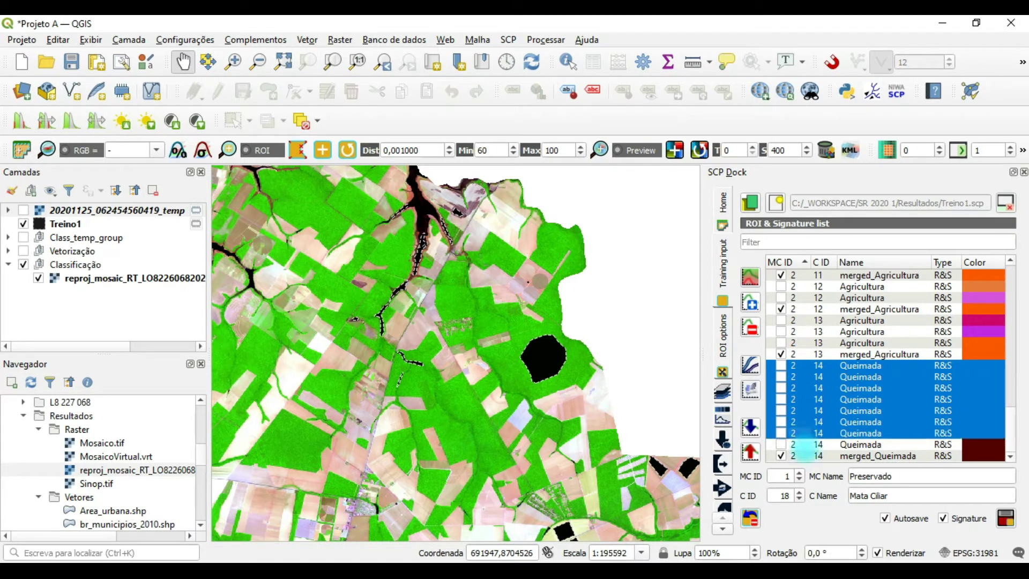
{"action": "left_click", "coordinate": [802, 444], "text": "shift"}
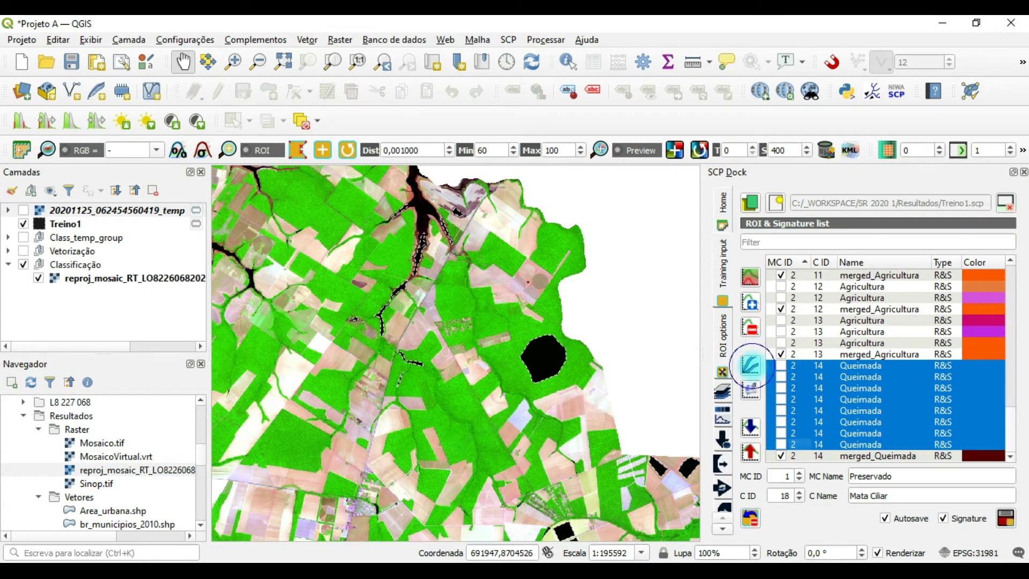
{"action": "left_click", "coordinate": [913, 382]}
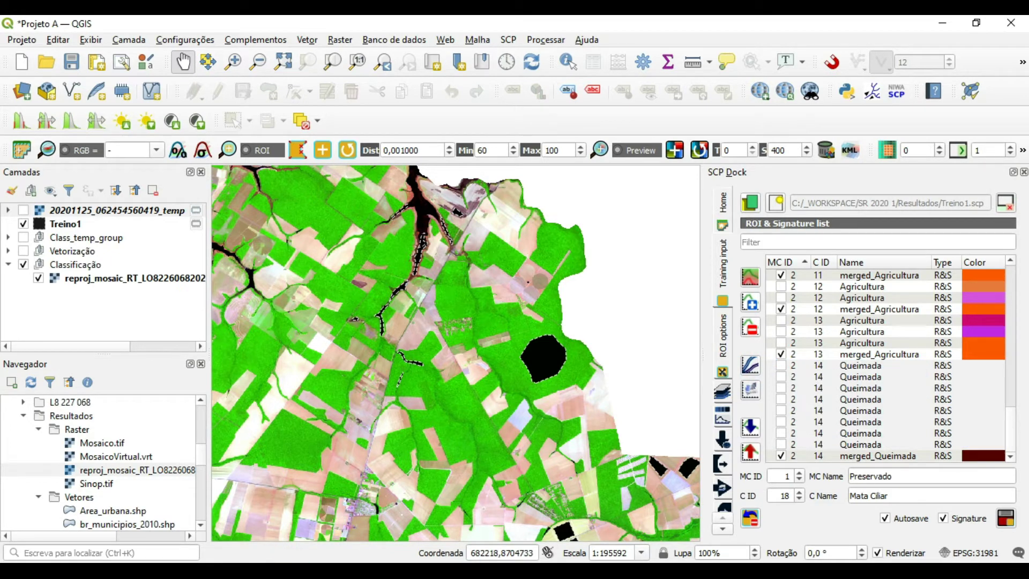
{"action": "left_click", "coordinate": [310, 530]}
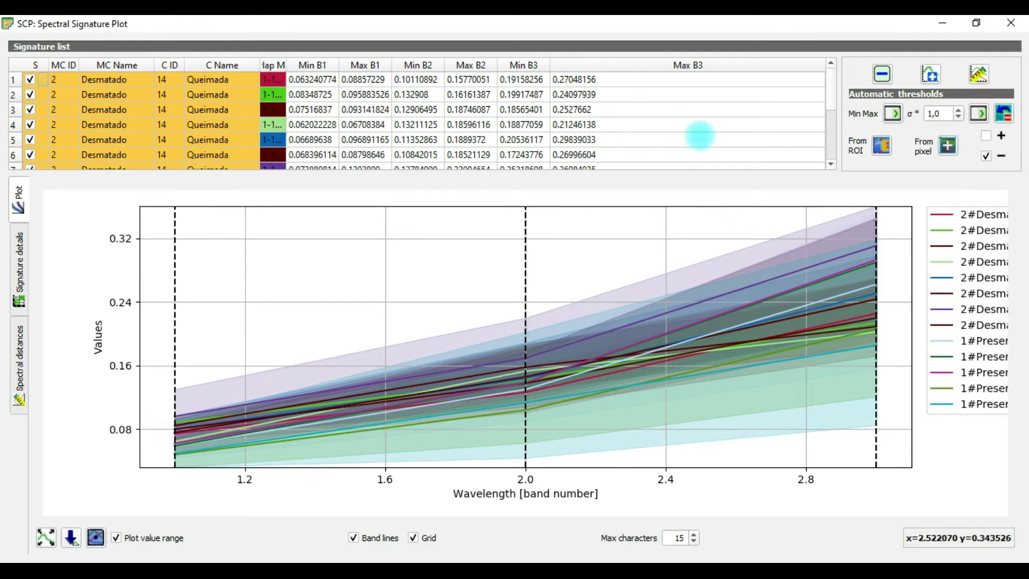
Review the plotted signature list and hide the Queimada signatures in rows 1, 2, 6 and 7 from the plot
{"action": "scroll", "coordinate": [698, 132], "scroll_direction": "down", "scroll_amount": 3}
{"action": "scroll", "coordinate": [698, 131], "scroll_direction": "up", "scroll_amount": 3}
{"action": "scroll", "coordinate": [698, 132], "scroll_direction": "down", "scroll_amount": 3}
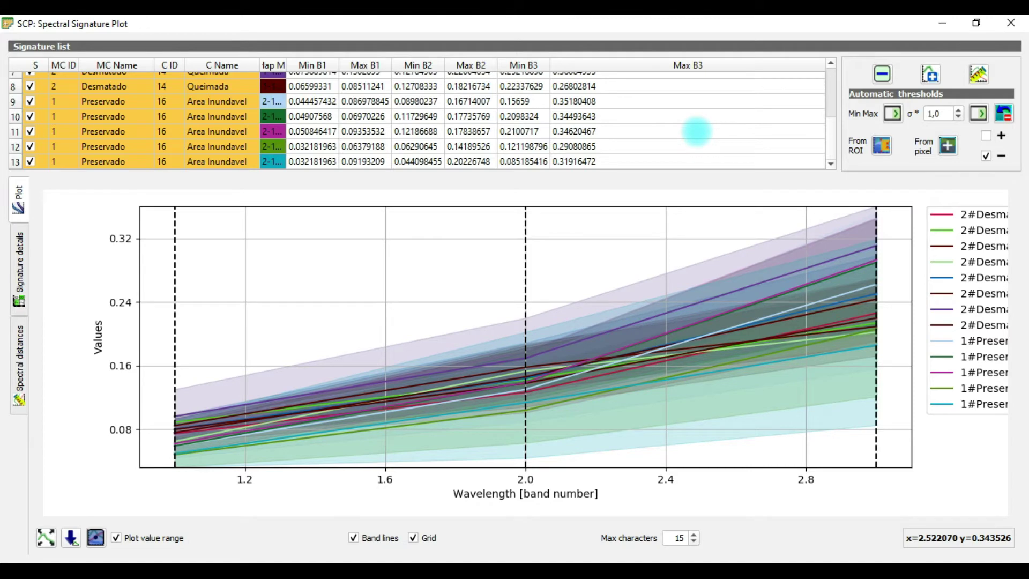
{"action": "scroll", "coordinate": [697, 131], "scroll_direction": "up", "scroll_amount": 3}
{"action": "scroll", "coordinate": [697, 131], "scroll_direction": "down", "scroll_amount": 3}
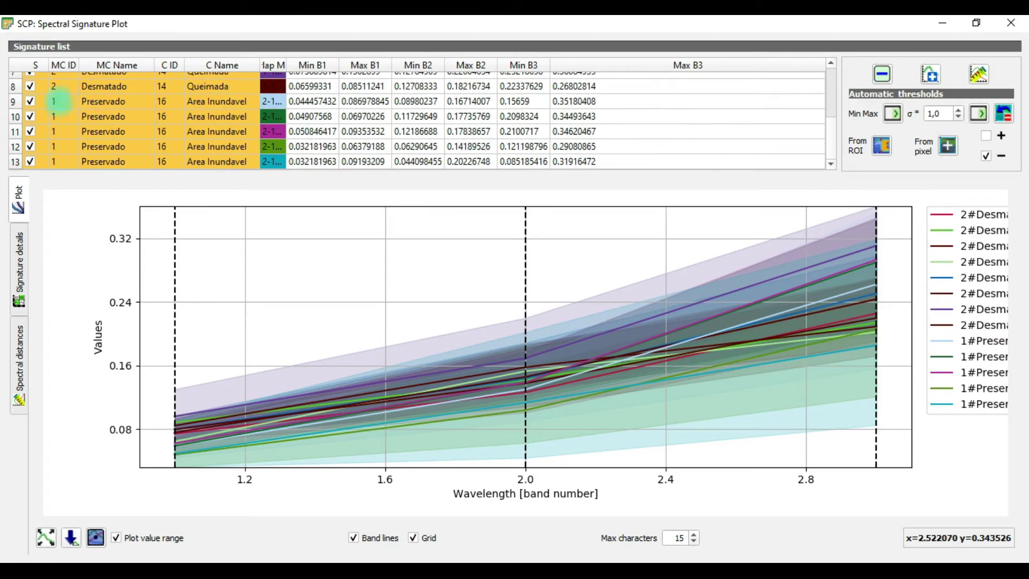
{"action": "scroll", "coordinate": [31, 99], "scroll_direction": "up", "scroll_amount": 1}
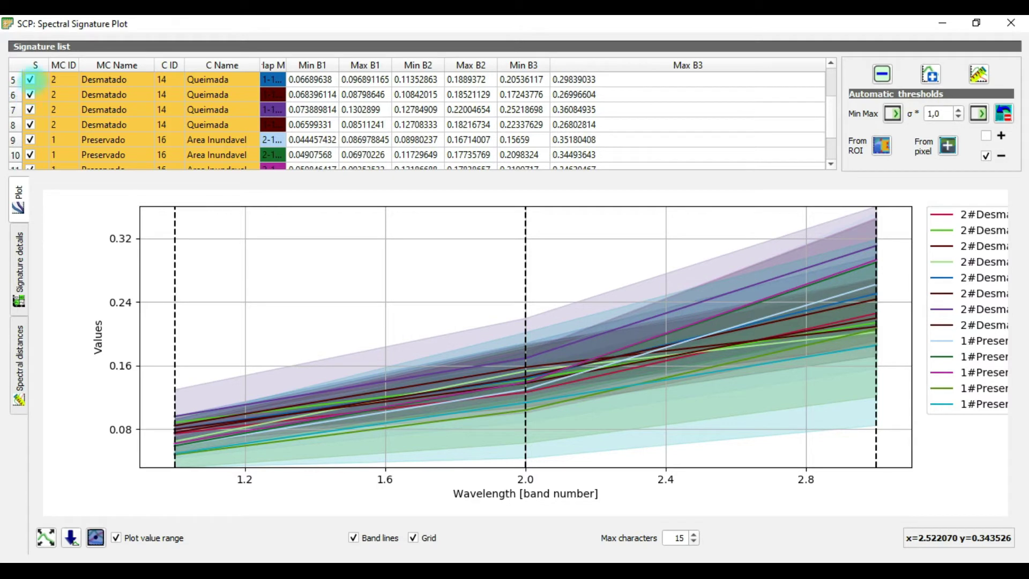
{"action": "left_click", "coordinate": [30, 109]}
{"action": "left_click", "coordinate": [31, 95]}
{"action": "scroll", "coordinate": [31, 80], "scroll_direction": "up", "scroll_amount": 2}
{"action": "left_click", "coordinate": [31, 94]}
{"action": "left_click", "coordinate": [30, 79]}
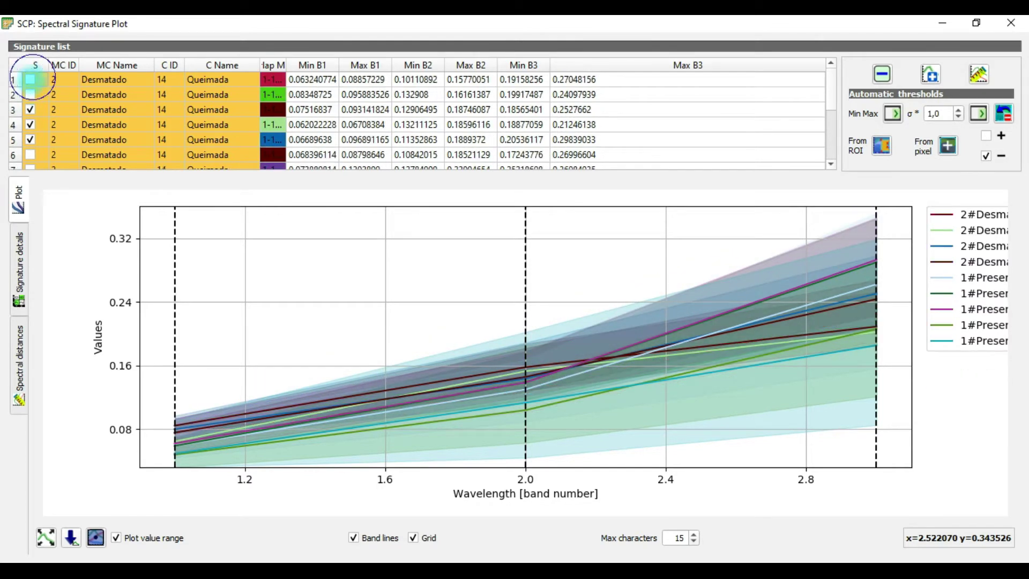
Recheck the row 1 Queimada curve, and leave only the row 8 Queimada plotted by hiding rows 1, 3, 4 and 5
{"action": "left_click", "coordinate": [30, 79]}
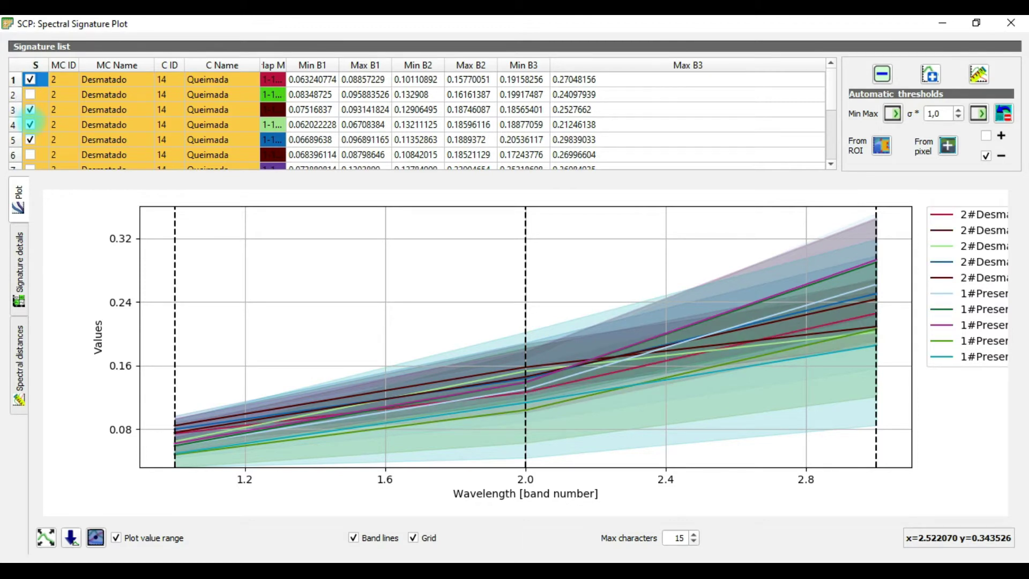
{"action": "left_click", "coordinate": [31, 109]}
{"action": "left_click", "coordinate": [30, 79]}
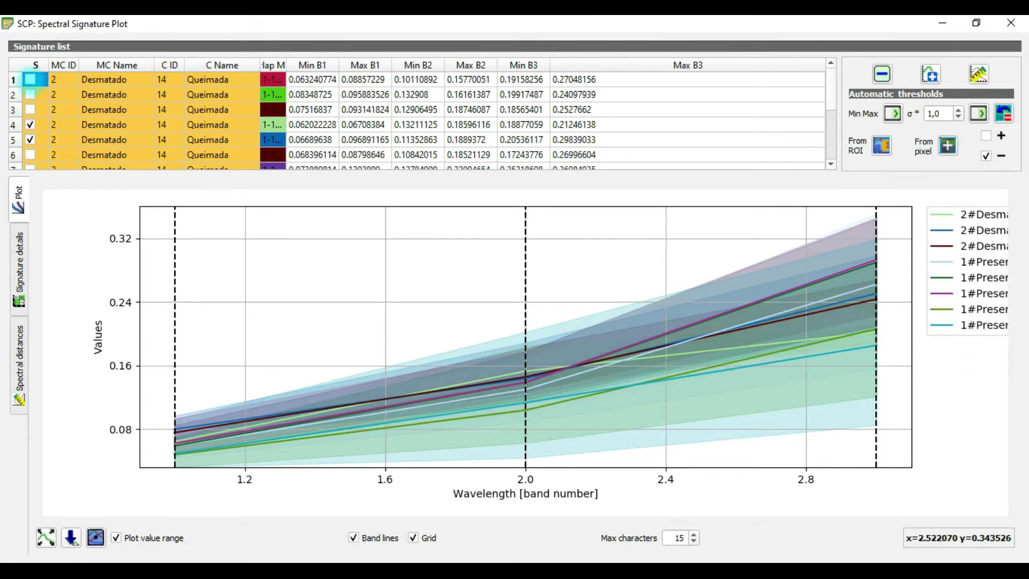
{"action": "left_click", "coordinate": [30, 139]}
{"action": "left_click", "coordinate": [30, 124]}
{"action": "scroll", "coordinate": [134, 118], "scroll_direction": "down", "scroll_amount": 2}
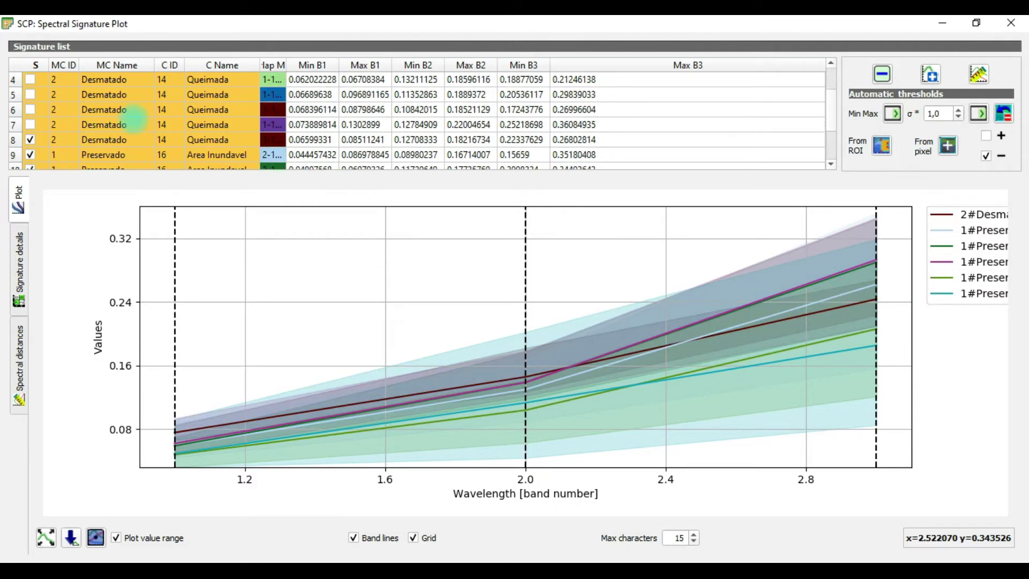
Examine where the remaining Queimada curve overlaps the Area Inundavel curves around bands 1 to 3 of the plot
{"action": "scroll", "coordinate": [134, 118], "scroll_direction": "up", "scroll_amount": 1}
{"action": "scroll", "coordinate": [134, 117], "scroll_direction": "down", "scroll_amount": 1}
{"action": "scroll", "coordinate": [306, 370], "scroll_direction": "down", "scroll_amount": 1}
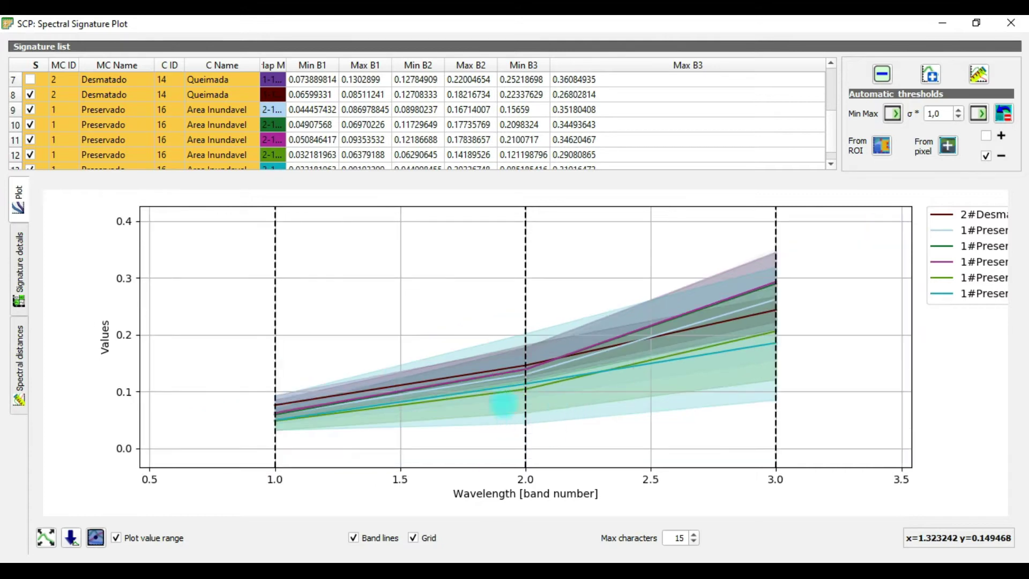
{"action": "scroll", "coordinate": [504, 403], "scroll_direction": "down", "scroll_amount": 1}
{"action": "scroll", "coordinate": [485, 385], "scroll_direction": "up", "scroll_amount": 2}
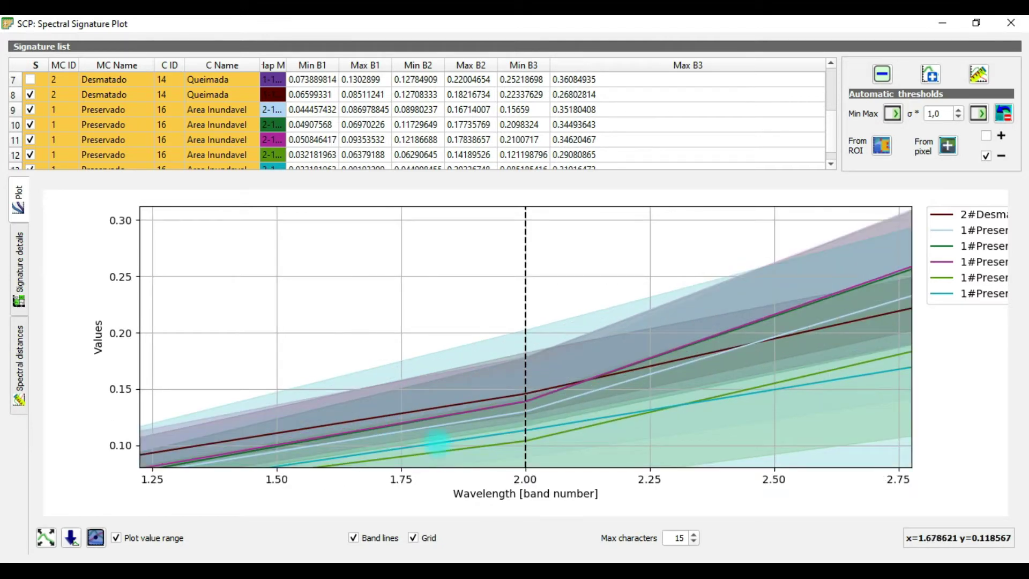
{"action": "scroll", "coordinate": [489, 403], "scroll_direction": "down", "scroll_amount": 1}
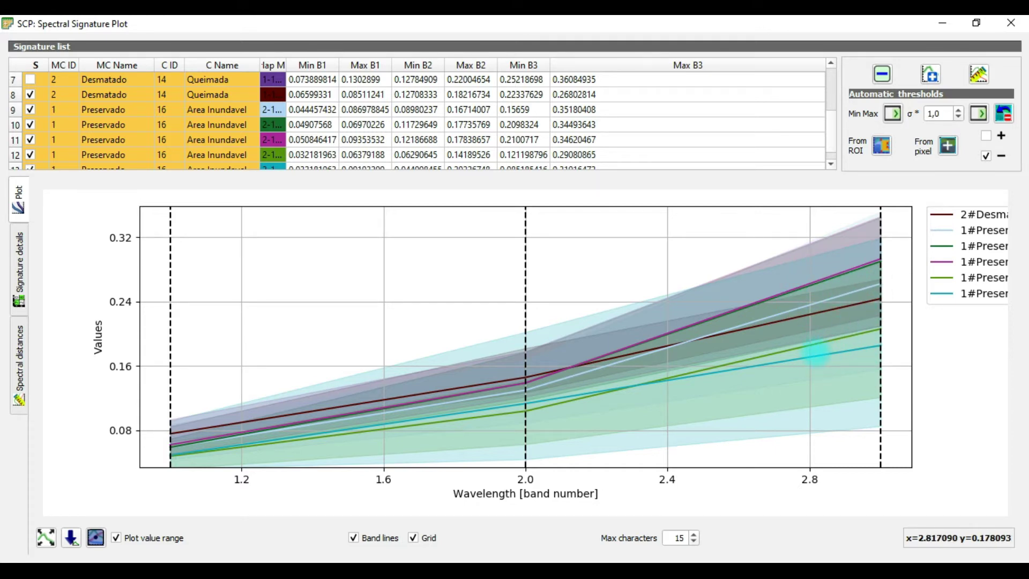
Toggle the Area Inundavel signatures in rows 12 and 13 off and on to compare them with the remaining Queimada curve
{"action": "scroll", "coordinate": [304, 102], "scroll_direction": "down", "scroll_amount": 1}
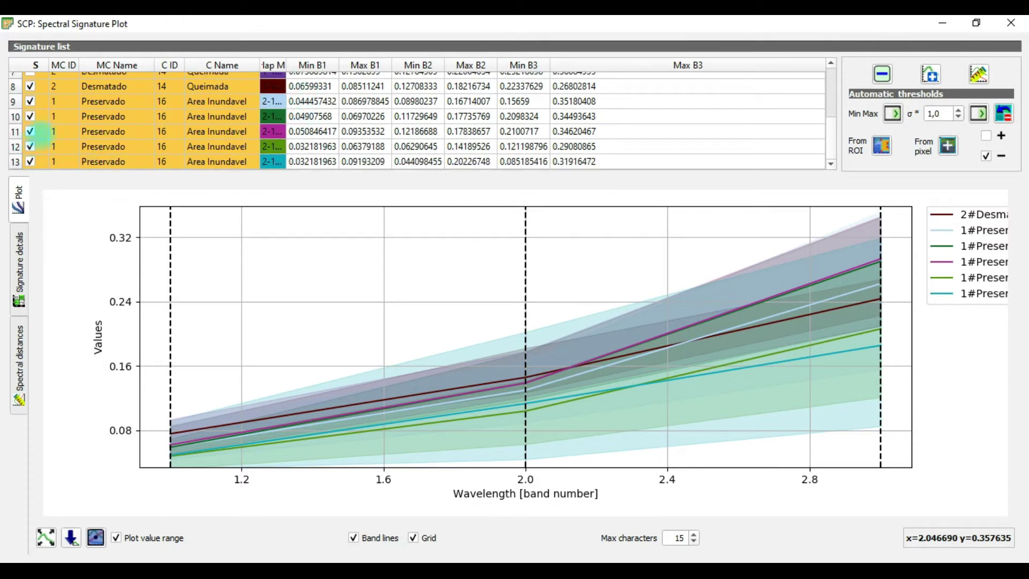
{"action": "left_click", "coordinate": [30, 146]}
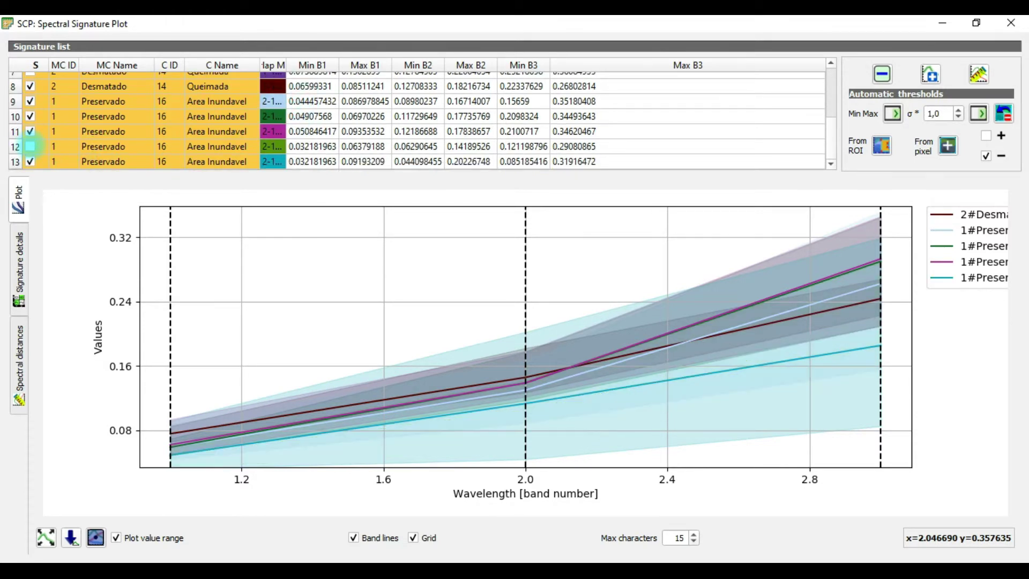
{"action": "left_click", "coordinate": [30, 161]}
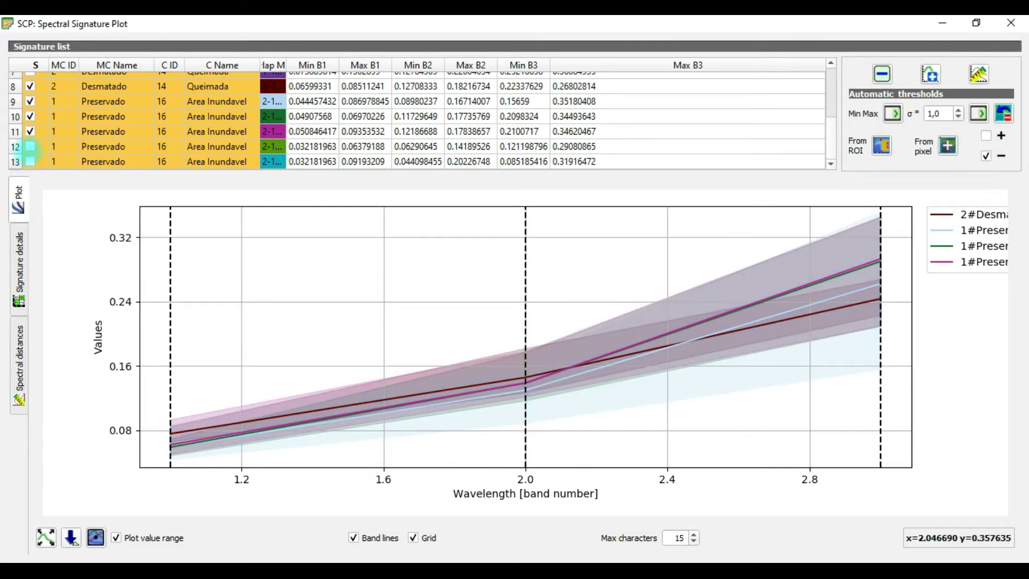
{"action": "left_click", "coordinate": [30, 146]}
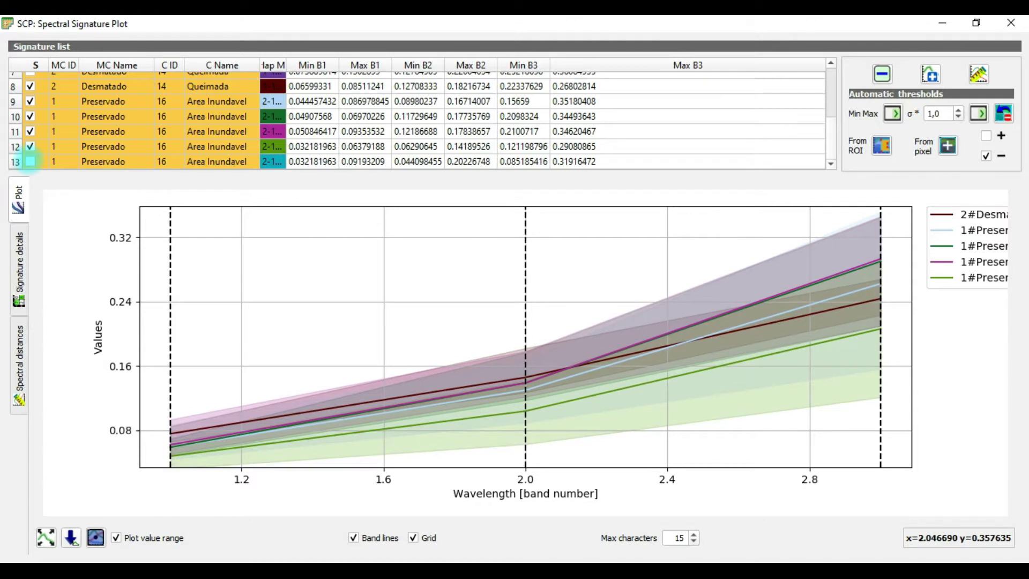
{"action": "left_click", "coordinate": [30, 162]}
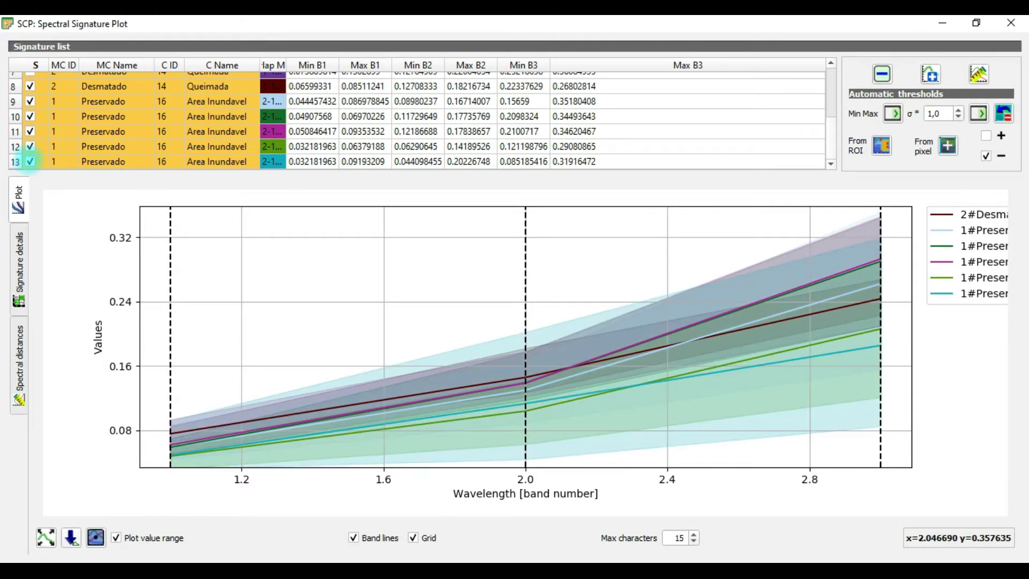
Hide all five Area Inundavel signatures (rows 9 to 13) and the row 8 Queimada signature from the plot
{"action": "left_click", "coordinate": [30, 147]}
{"action": "left_click", "coordinate": [30, 161]}
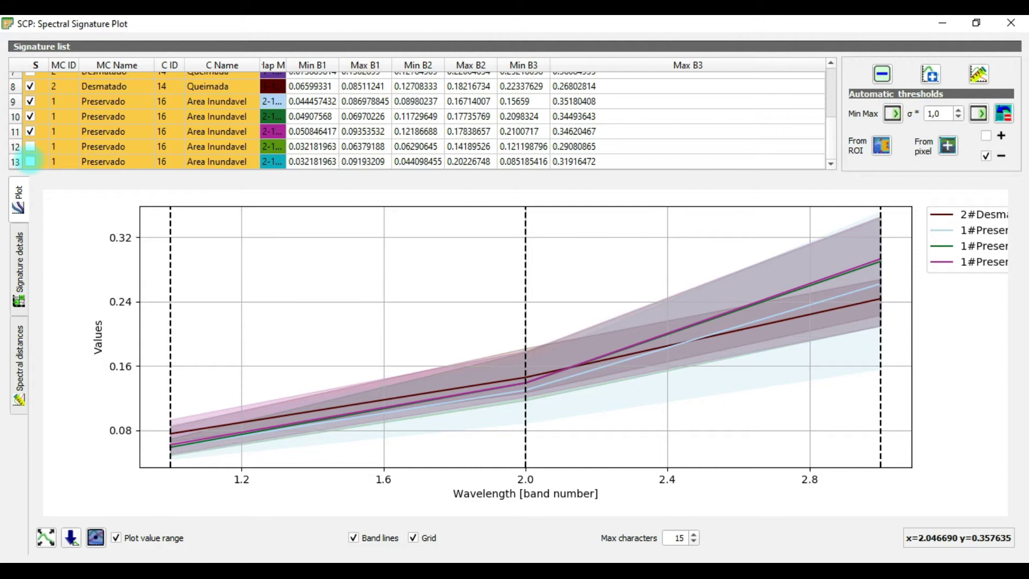
{"action": "left_click", "coordinate": [30, 131]}
{"action": "left_click", "coordinate": [30, 116]}
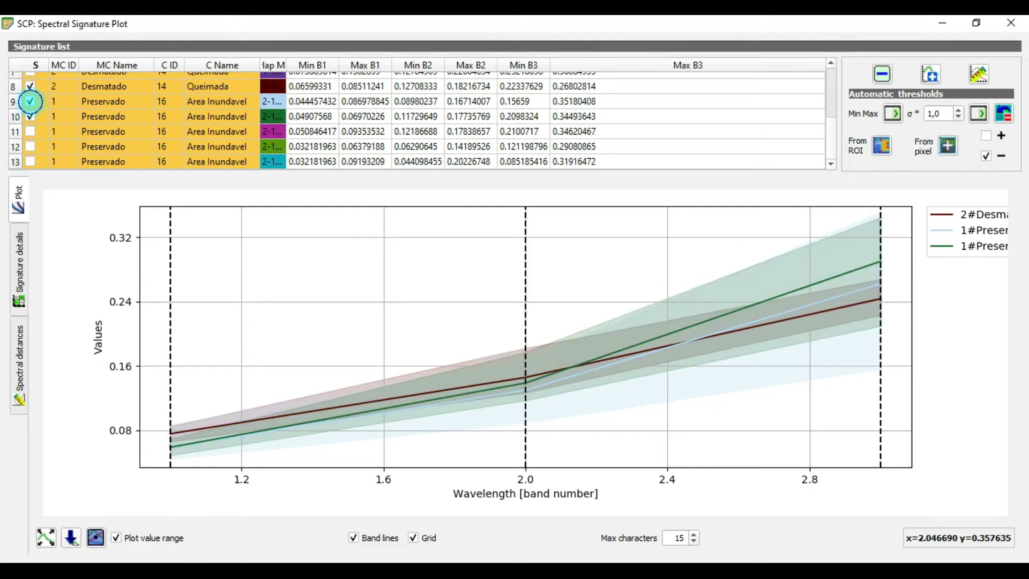
{"action": "left_click", "coordinate": [30, 101]}
{"action": "left_click", "coordinate": [30, 85]}
Show all eight Queimada signatures (rows 1 to 8) in the plot, adding them one by one from row 8 upward
{"action": "scroll", "coordinate": [31, 88], "scroll_direction": "up", "scroll_amount": 2}
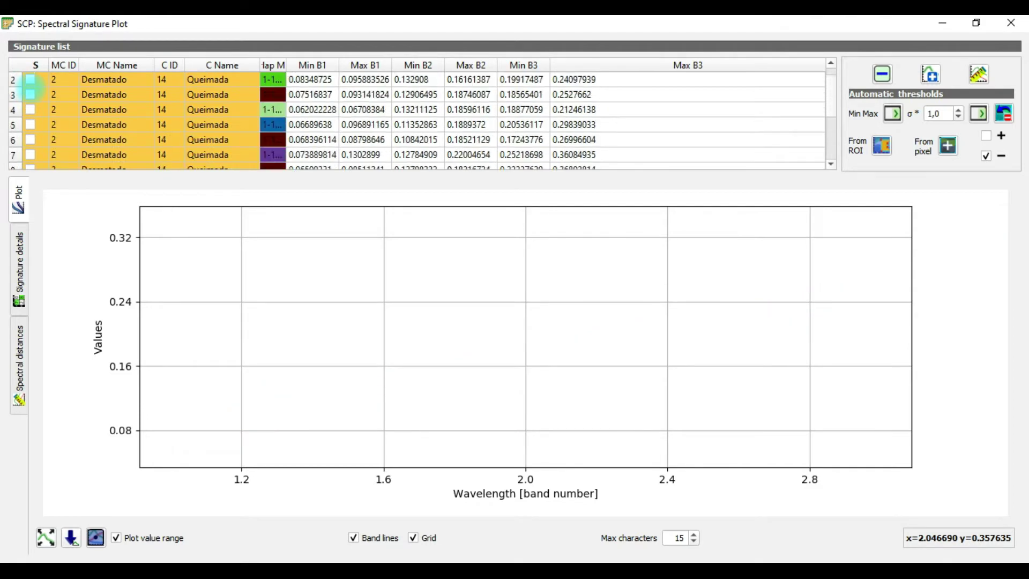
{"action": "scroll", "coordinate": [30, 90], "scroll_direction": "down", "scroll_amount": 2}
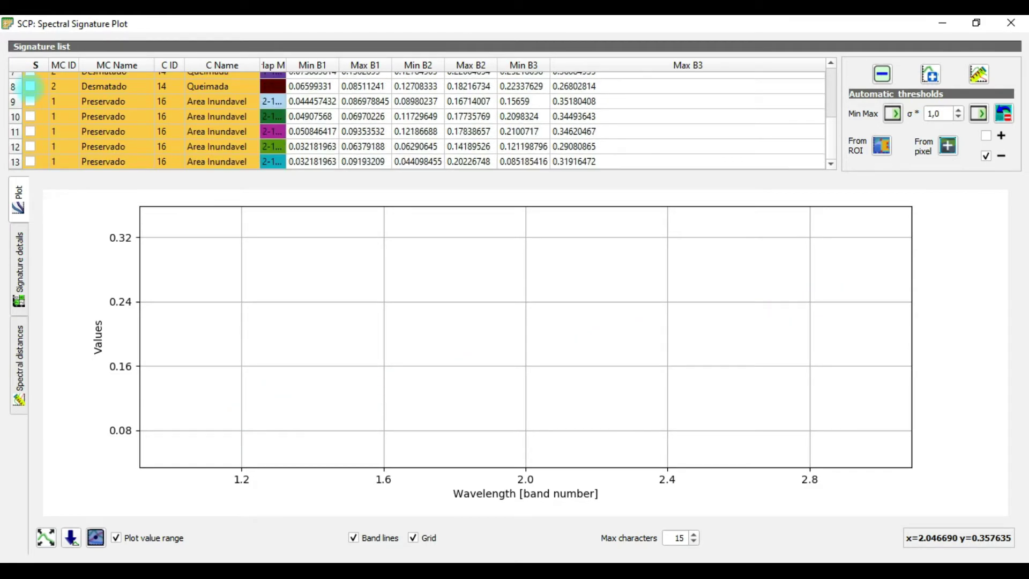
{"action": "scroll", "coordinate": [31, 100], "scroll_direction": "up", "scroll_amount": 1}
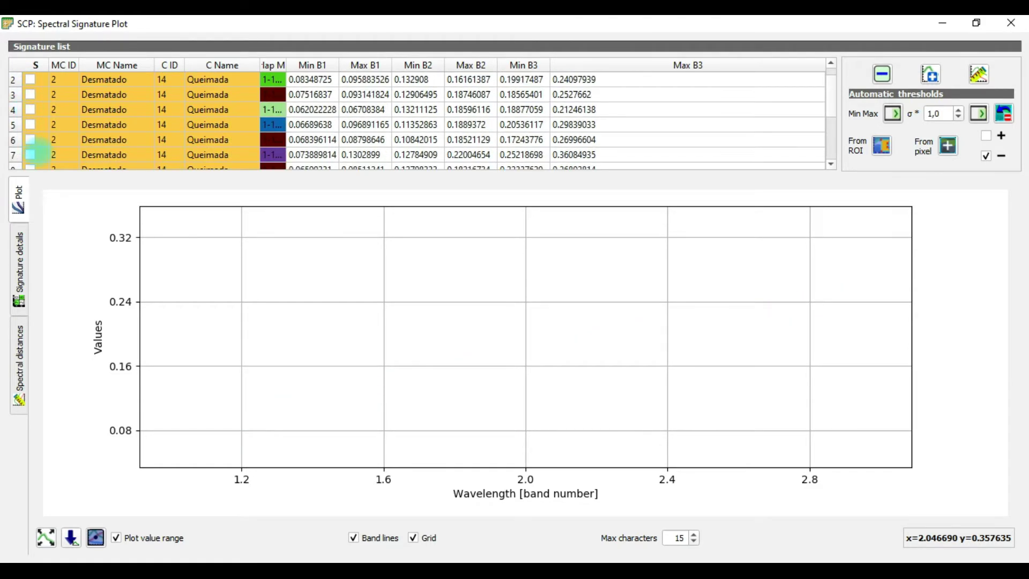
{"action": "left_click", "coordinate": [30, 124]}
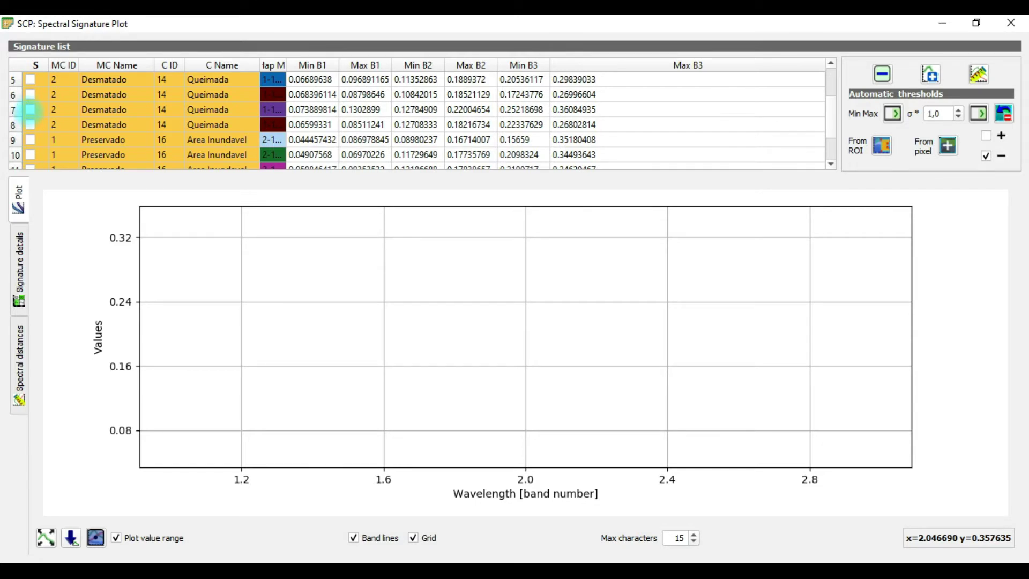
{"action": "left_click", "coordinate": [31, 109]}
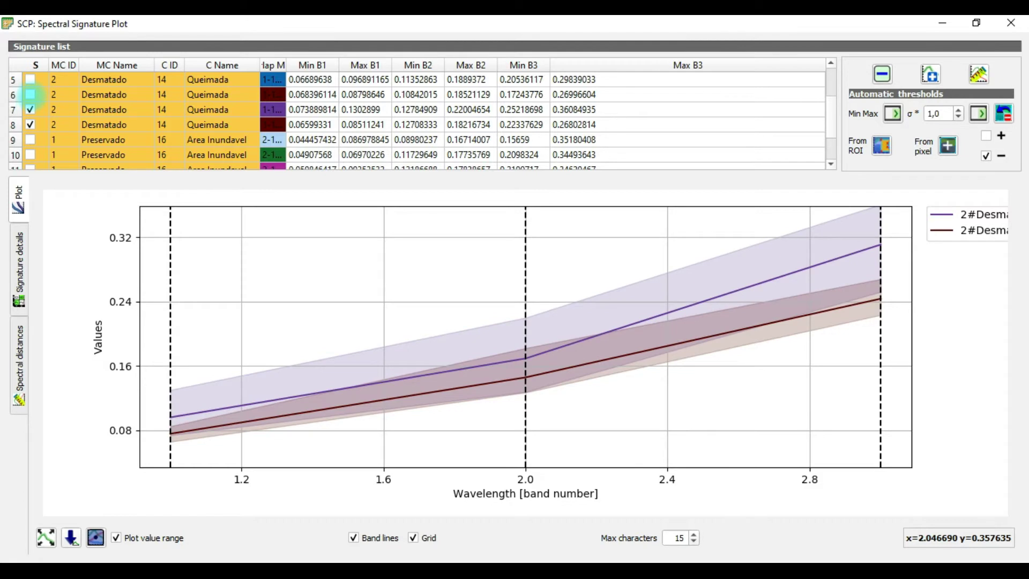
{"action": "left_click", "coordinate": [30, 95]}
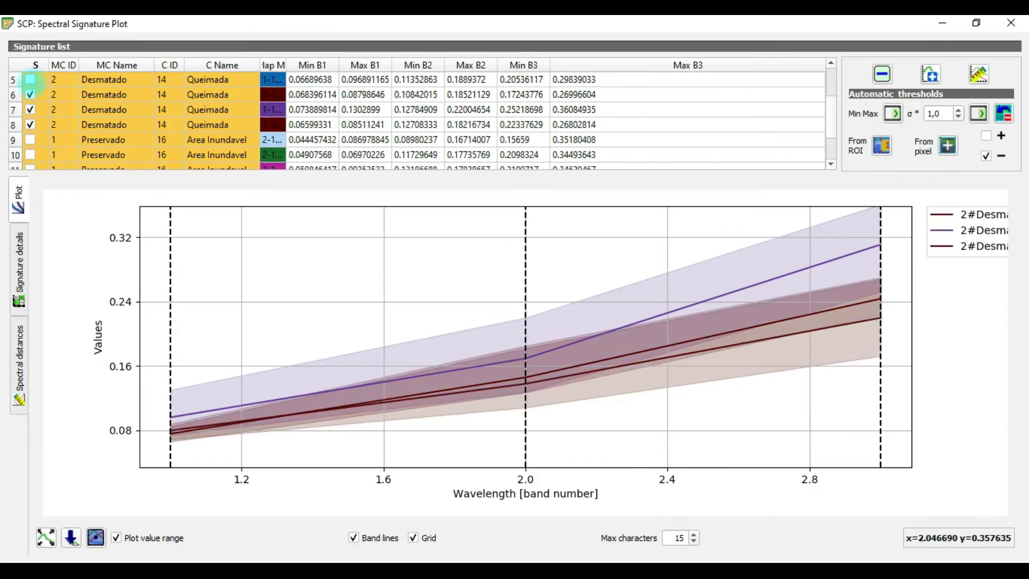
{"action": "left_click", "coordinate": [30, 80]}
{"action": "scroll", "coordinate": [30, 91], "scroll_direction": "up", "scroll_amount": 2}
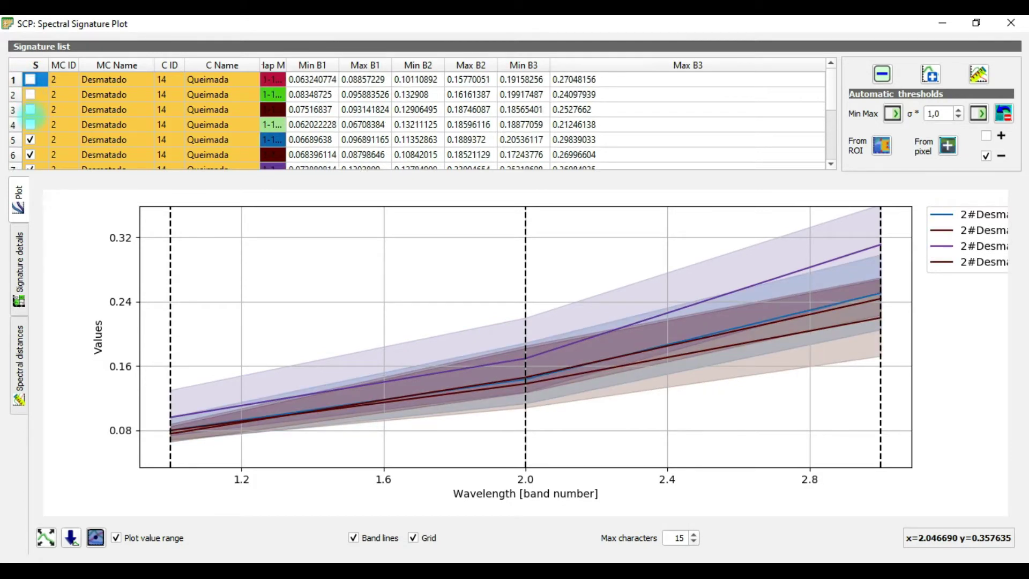
{"action": "left_click", "coordinate": [30, 109]}
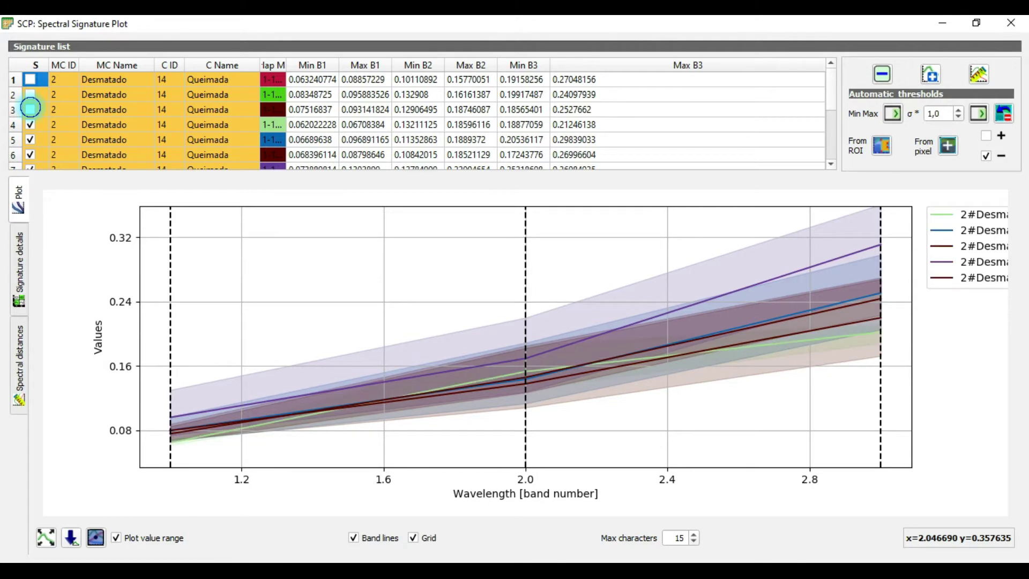
{"action": "left_click", "coordinate": [31, 125]}
{"action": "left_click", "coordinate": [31, 94]}
{"action": "left_click", "coordinate": [30, 79]}
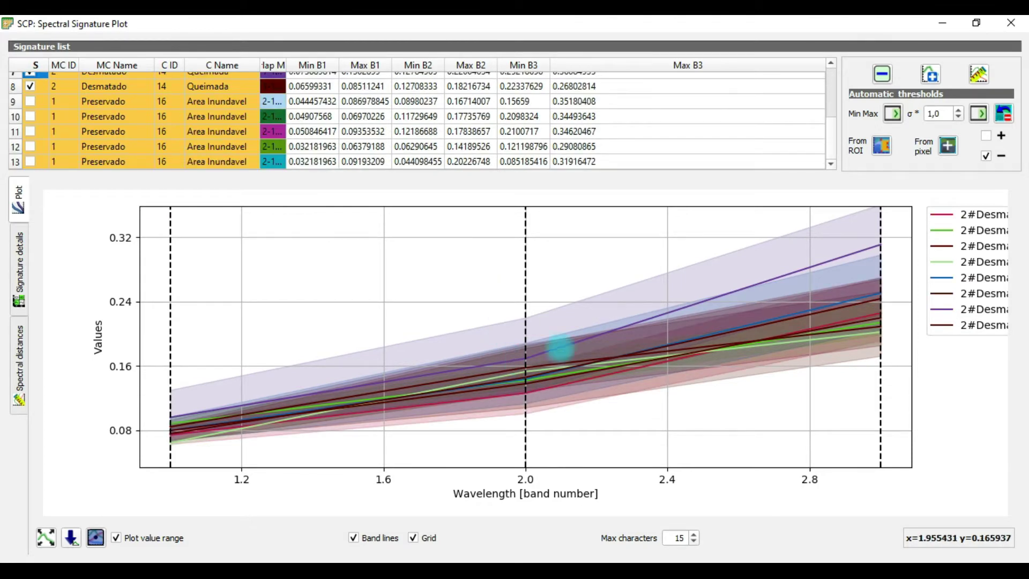
Compare the plot with and without the row 7 Queimada signature, and leave that signature hidden
{"action": "scroll", "coordinate": [230, 105], "scroll_direction": "up", "scroll_amount": 3}
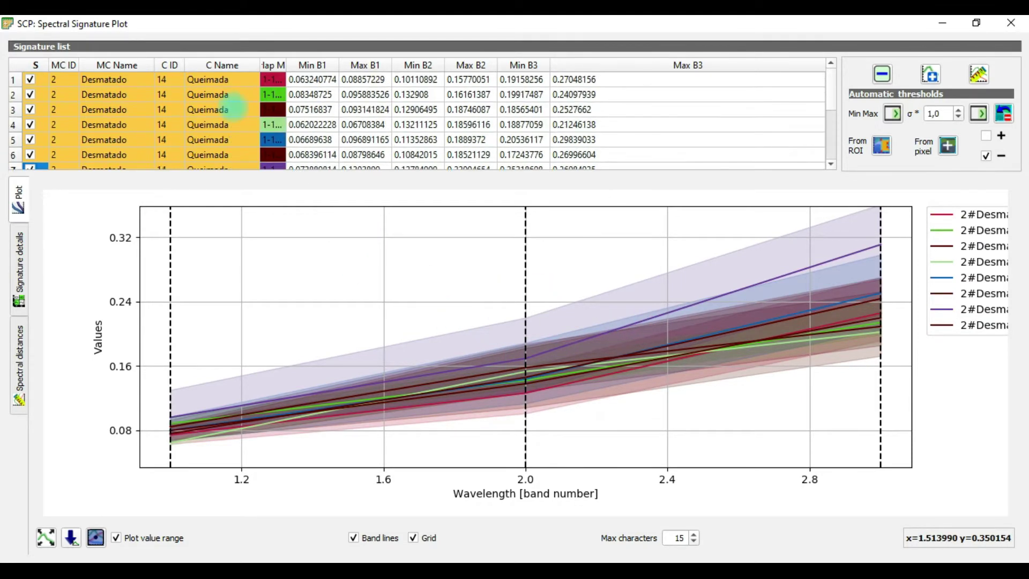
{"action": "scroll", "coordinate": [161, 141], "scroll_direction": "down", "scroll_amount": 2}
{"action": "scroll", "coordinate": [133, 137], "scroll_direction": "up", "scroll_amount": 2}
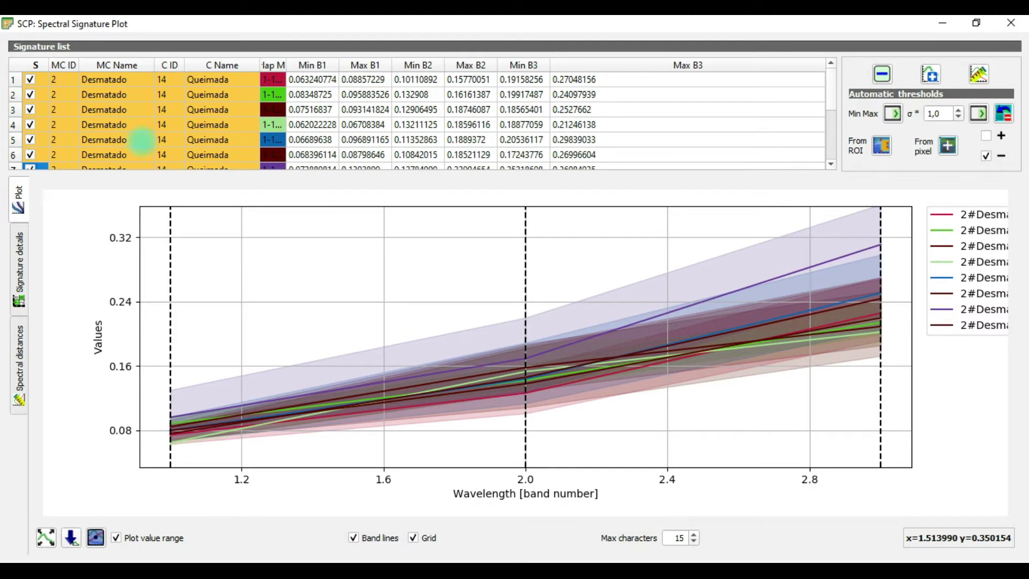
{"action": "scroll", "coordinate": [134, 137], "scroll_direction": "down", "scroll_amount": 1}
{"action": "left_click", "coordinate": [30, 124]}
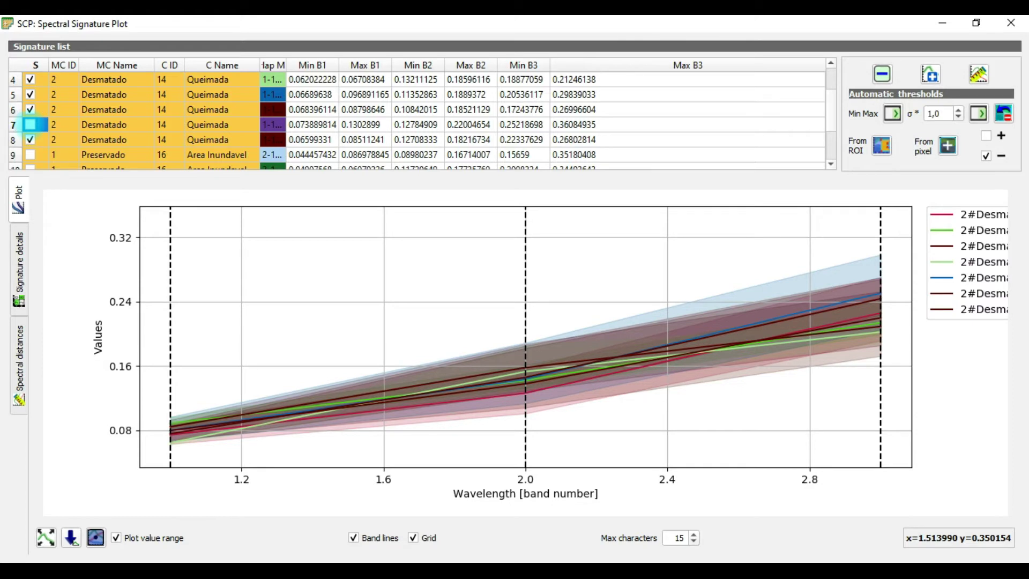
{"action": "left_click", "coordinate": [30, 125]}
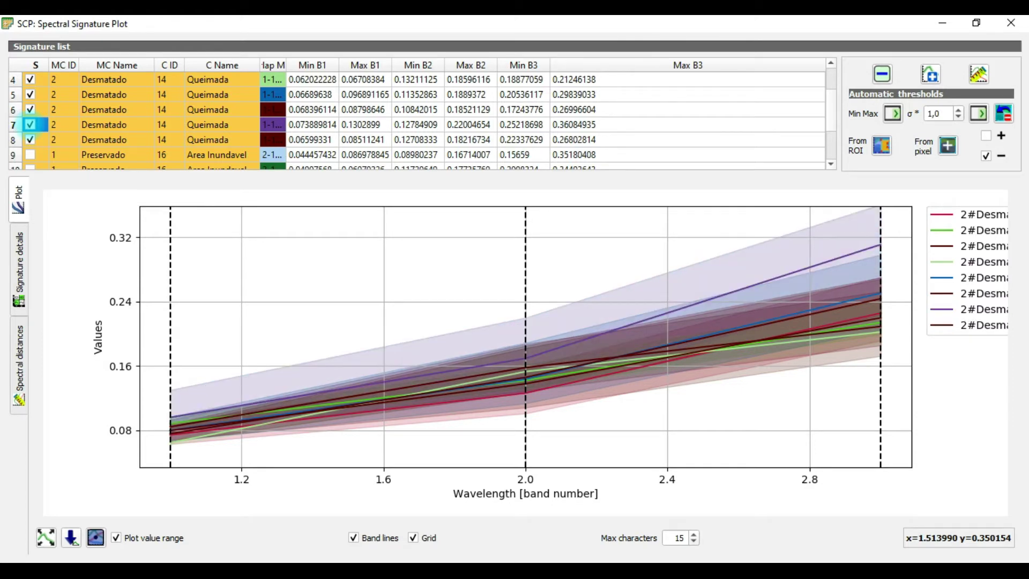
{"action": "left_click", "coordinate": [30, 124]}
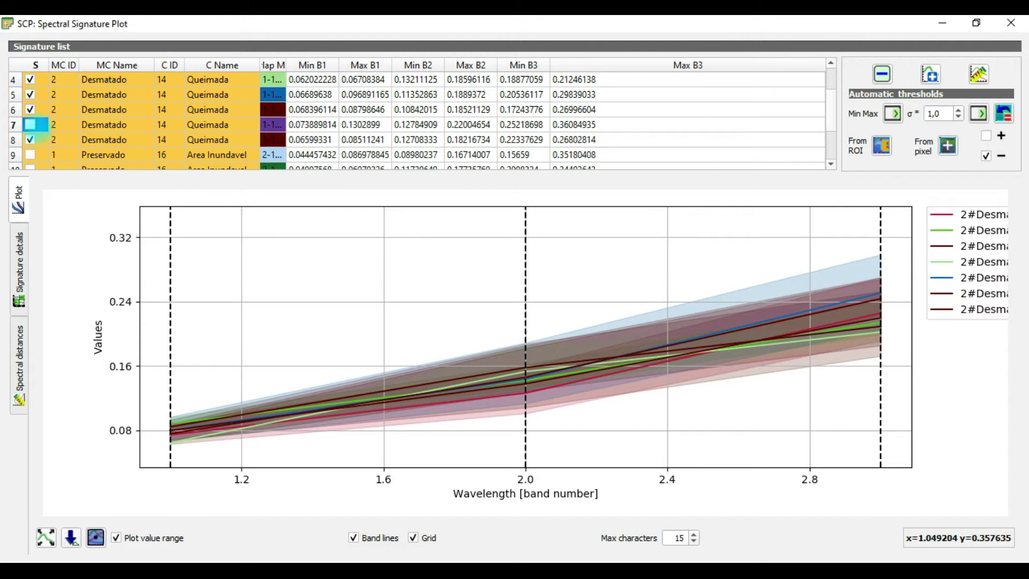
Toggle the Queimada signatures in rows 8, 6 and 5 off and on, one at a time, to compare their curves
{"action": "left_click", "coordinate": [31, 140]}
{"action": "left_click", "coordinate": [30, 140]}
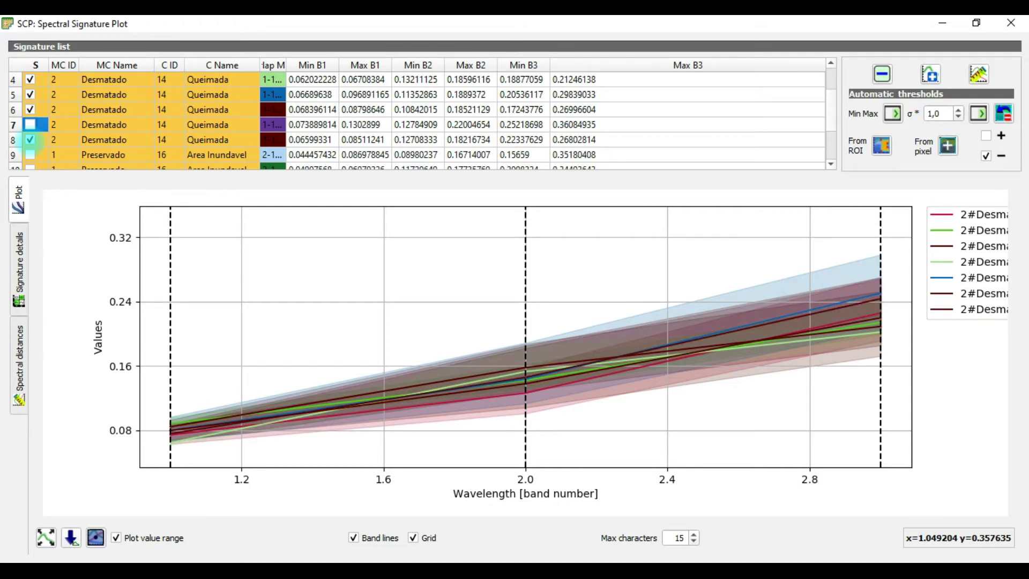
{"action": "left_click", "coordinate": [30, 109]}
{"action": "left_click", "coordinate": [31, 109]}
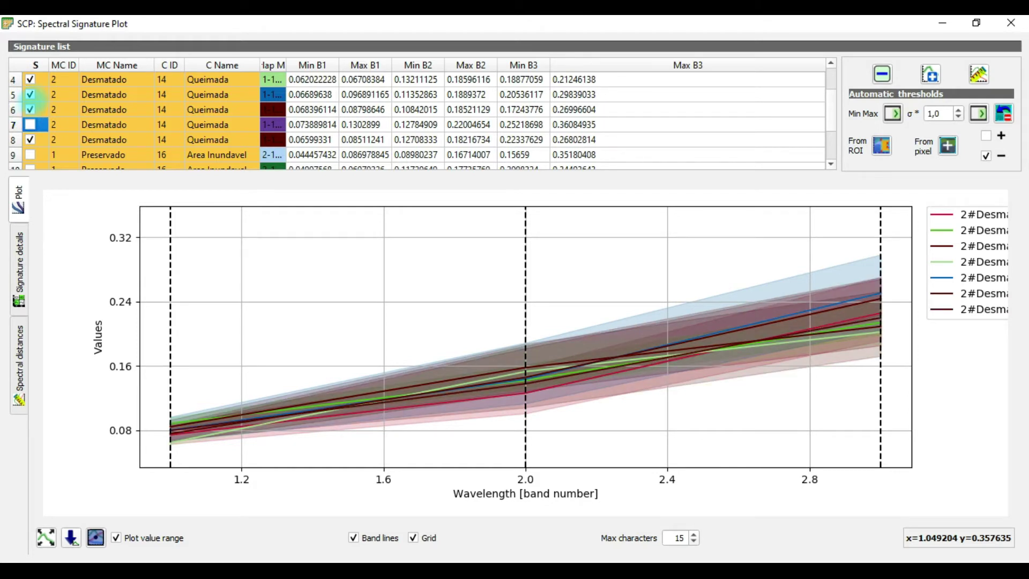
{"action": "left_click", "coordinate": [30, 94]}
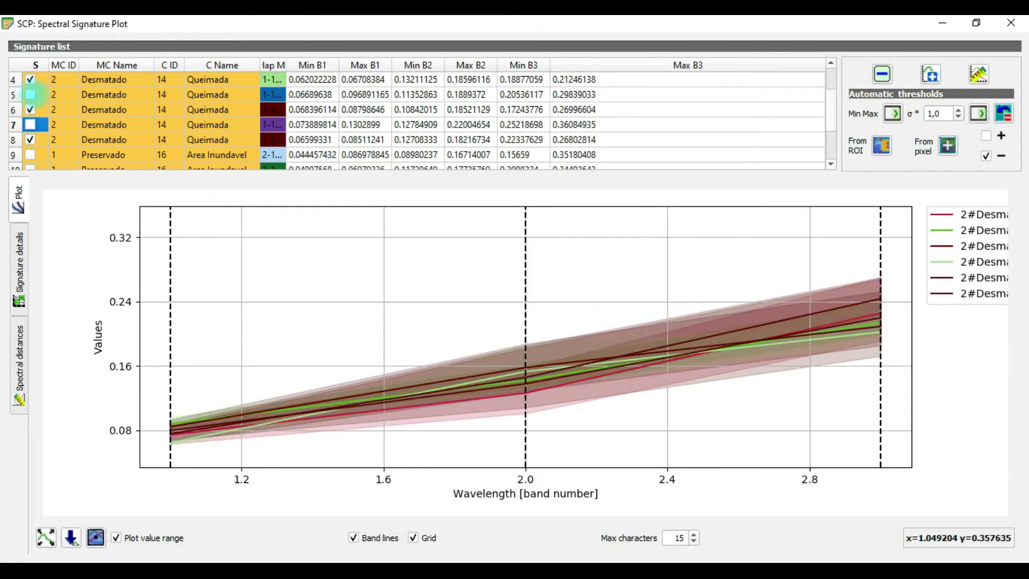
{"action": "left_click", "coordinate": [30, 94]}
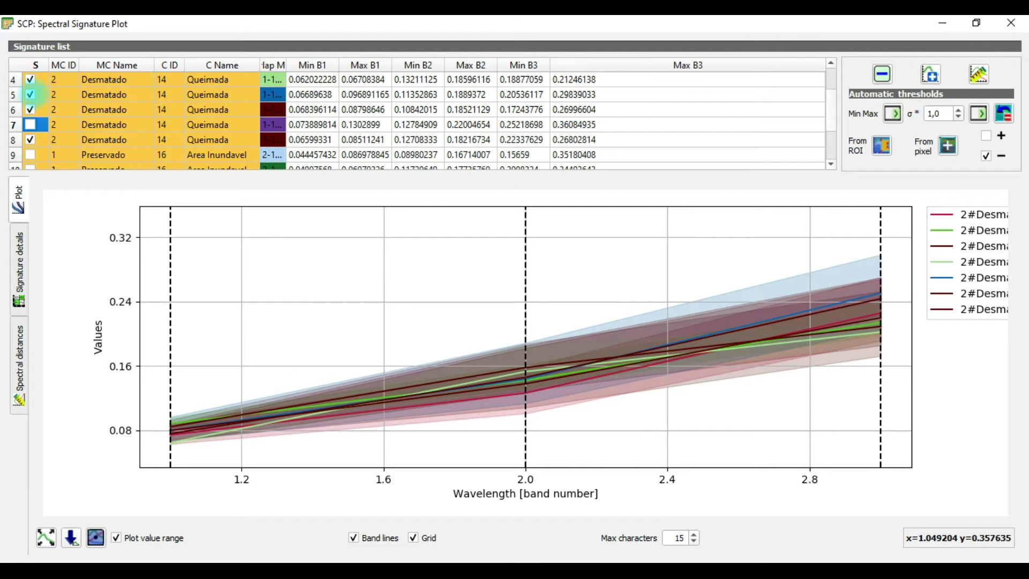
Hide the Queimada signatures in rows 4, 3 and 2 from the plot, comparing the curves with and without rows 3 and 2
{"action": "left_click", "coordinate": [30, 79]}
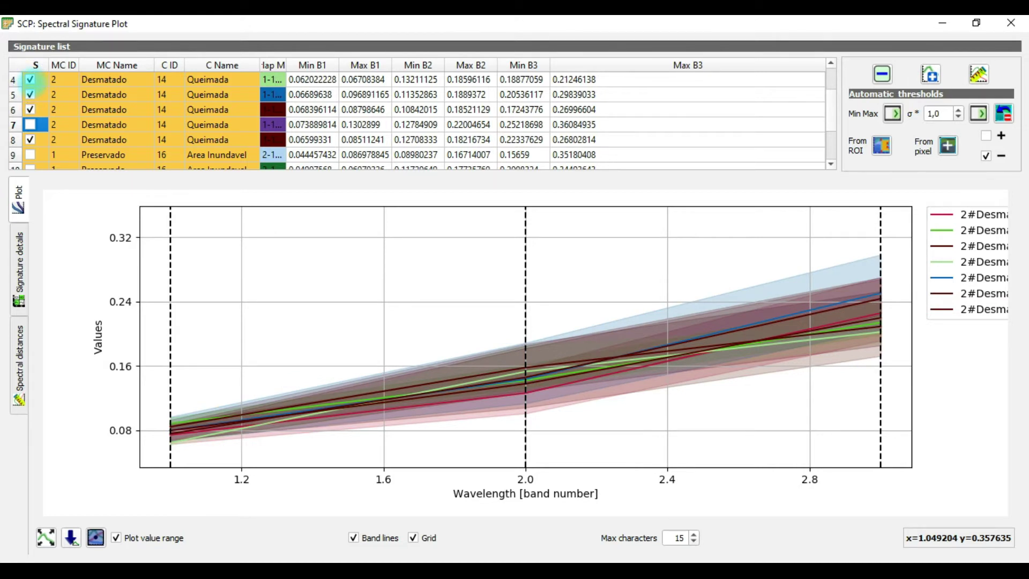
{"action": "scroll", "coordinate": [31, 80], "scroll_direction": "up", "scroll_amount": 1}
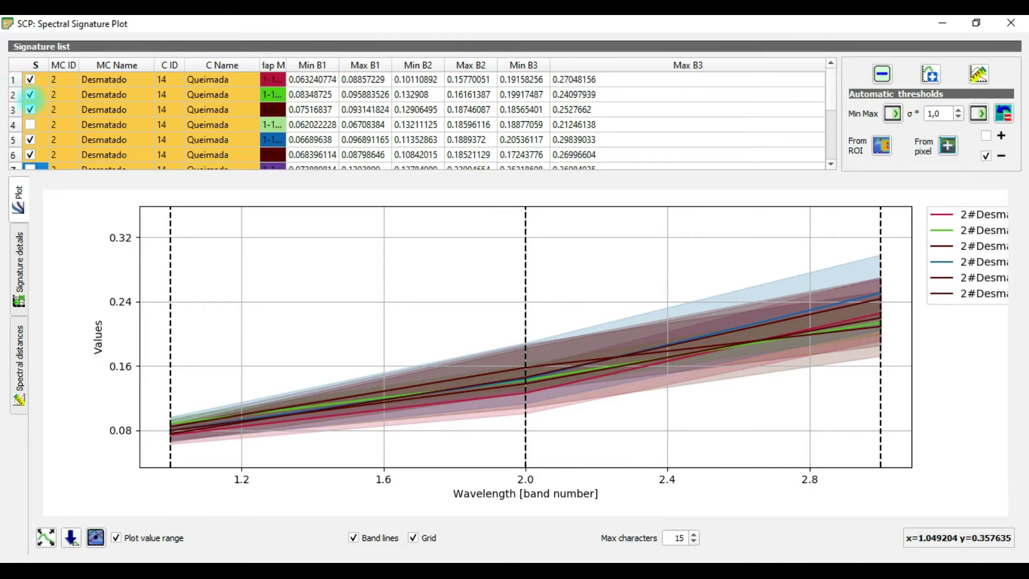
{"action": "left_click", "coordinate": [30, 110]}
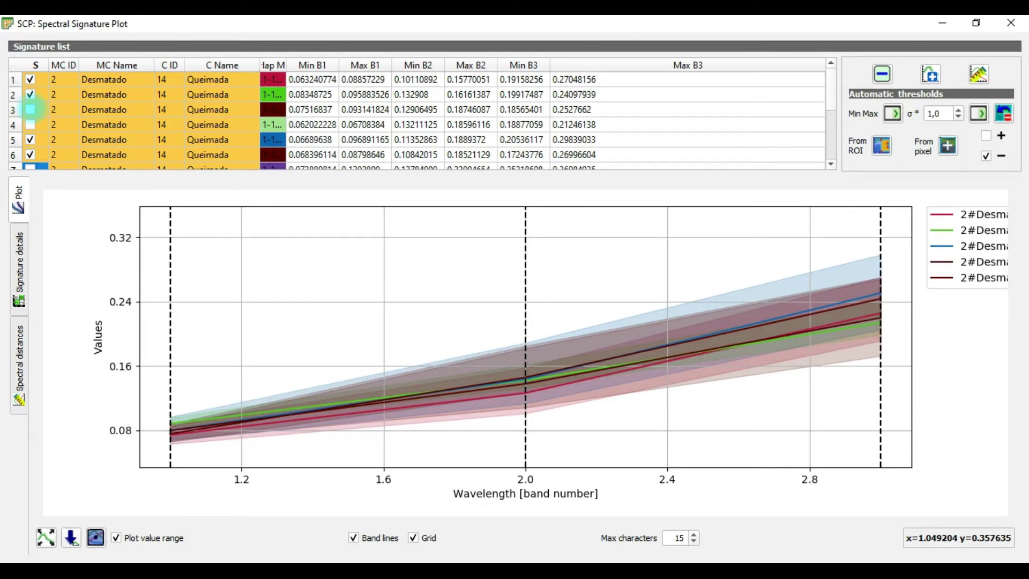
{"action": "left_click", "coordinate": [30, 109]}
{"action": "left_click", "coordinate": [30, 110]}
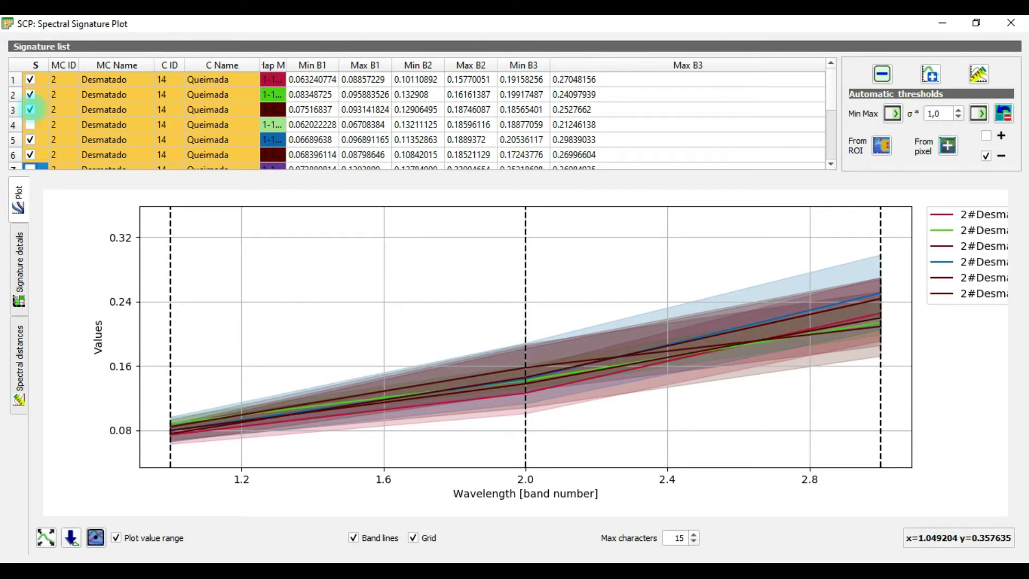
{"action": "left_click", "coordinate": [31, 94]}
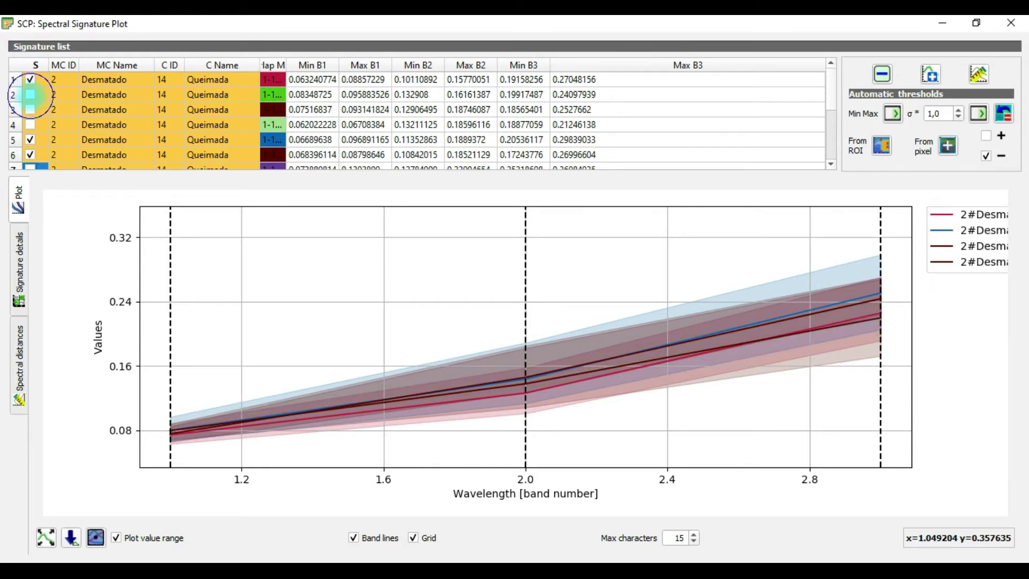
{"action": "left_click", "coordinate": [30, 94]}
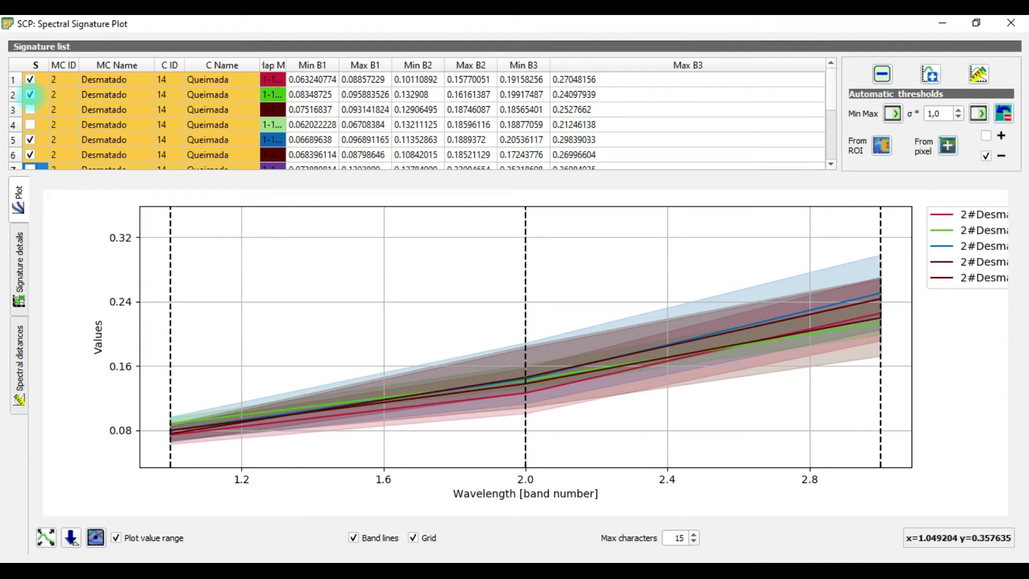
{"action": "left_click", "coordinate": [30, 94]}
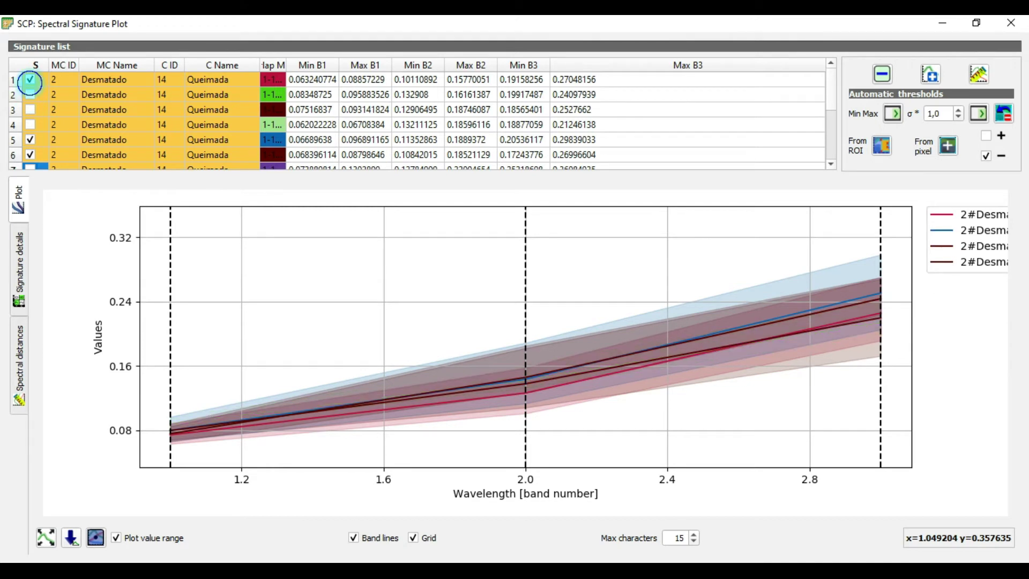
Check the row 1 curve by toggling it off and on, and calculate the spectral distances between Queimada rows 1, 5, 6 and 8
{"action": "left_click", "coordinate": [30, 80]}
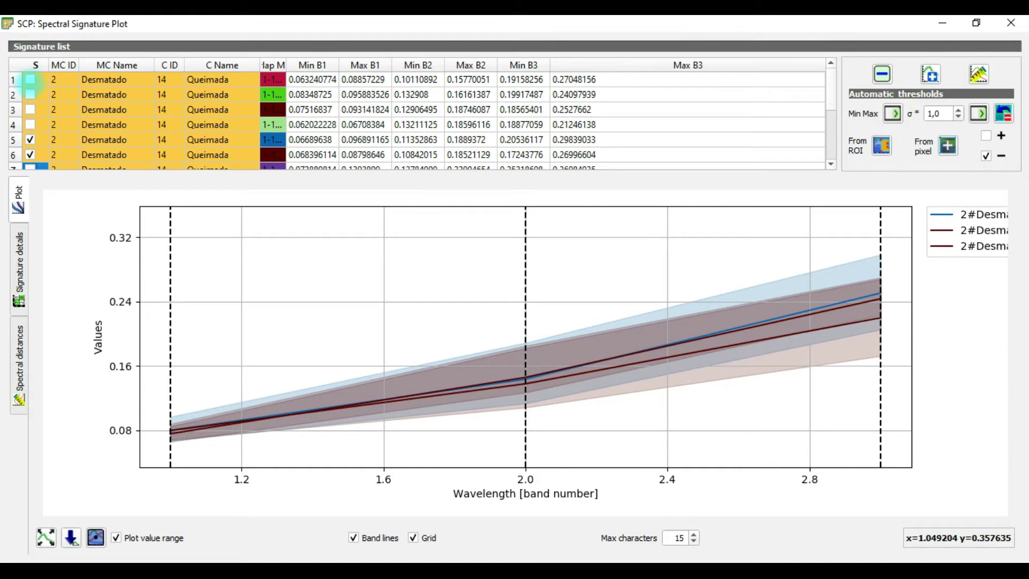
{"action": "left_click", "coordinate": [30, 79]}
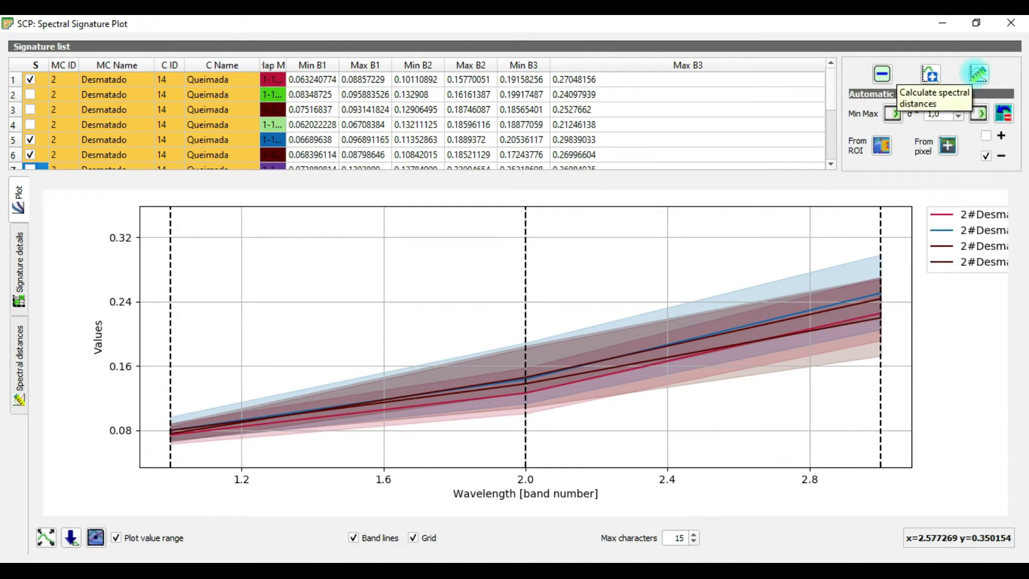
{"action": "left_click", "coordinate": [978, 73]}
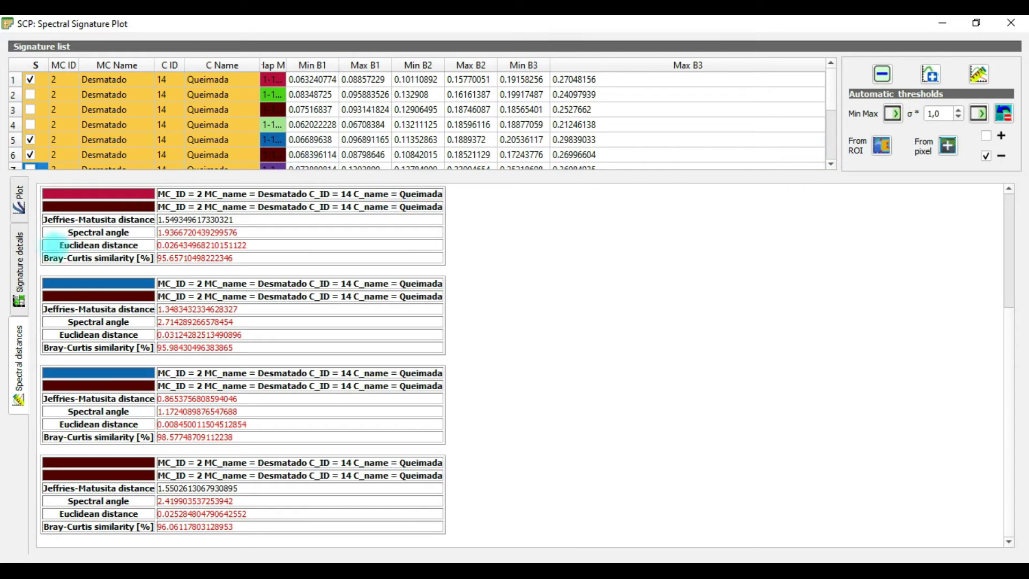
Plot only Queimada rows 2, 3 and 4, hiding rows 1, 5, 6 and 8, and calculate the spectral distances between them
{"action": "left_click", "coordinate": [19, 207]}
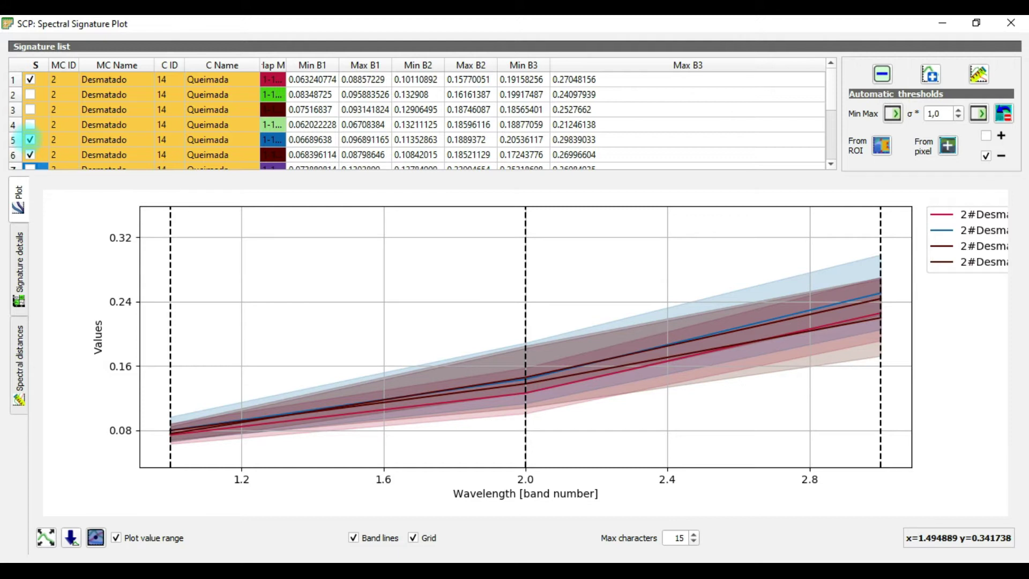
{"action": "left_click", "coordinate": [31, 95]}
{"action": "left_click", "coordinate": [30, 124]}
{"action": "left_click", "coordinate": [30, 109]}
{"action": "left_click", "coordinate": [31, 79]}
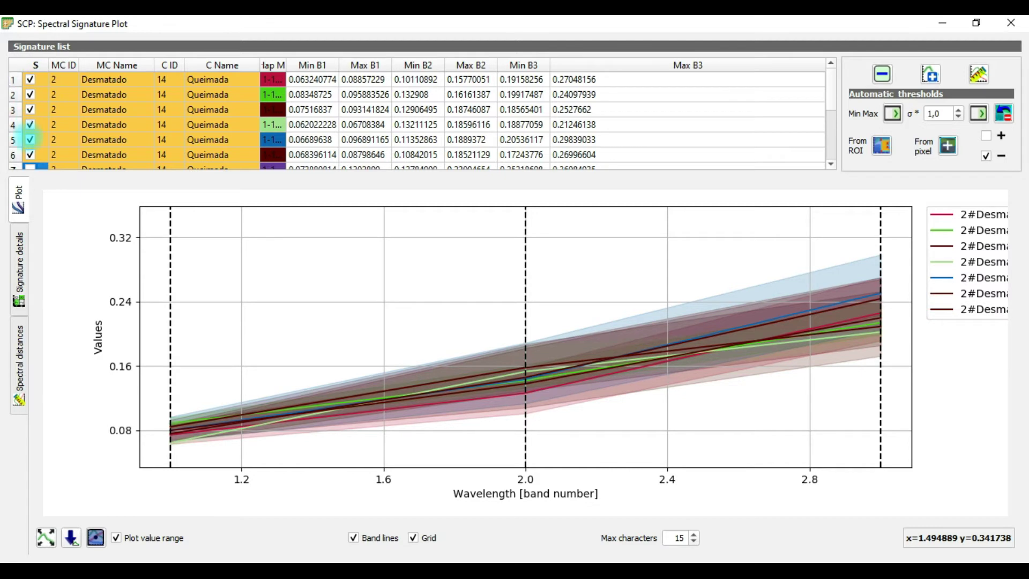
{"action": "left_click", "coordinate": [31, 139]}
{"action": "left_click", "coordinate": [31, 154]}
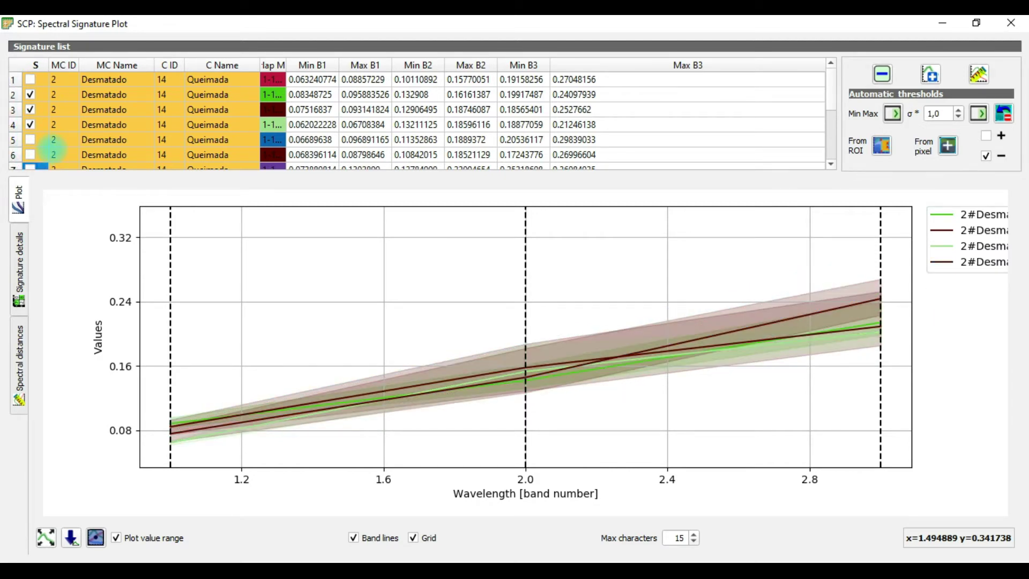
{"action": "scroll", "coordinate": [53, 149], "scroll_direction": "down", "scroll_amount": 1}
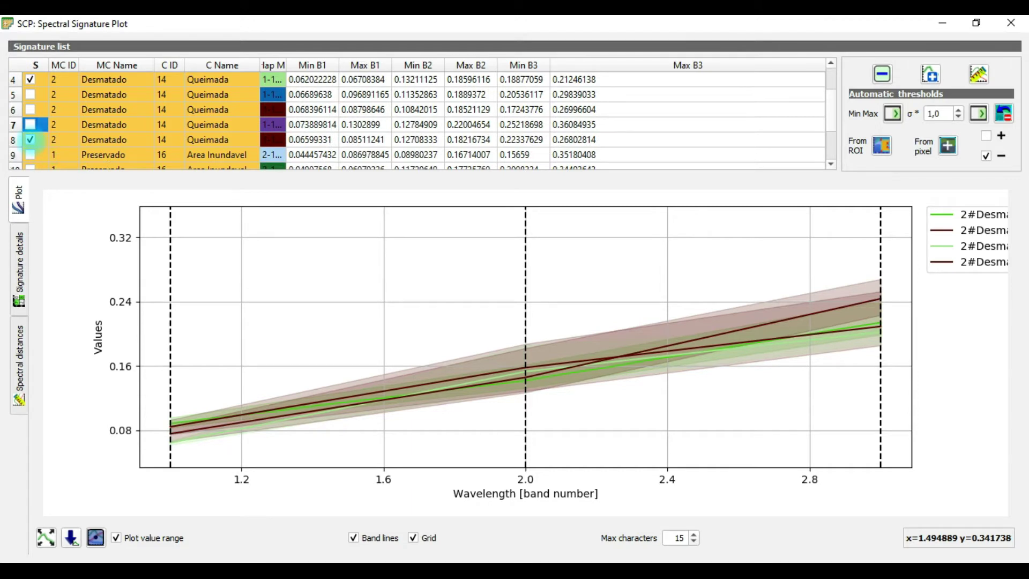
{"action": "left_click", "coordinate": [31, 140]}
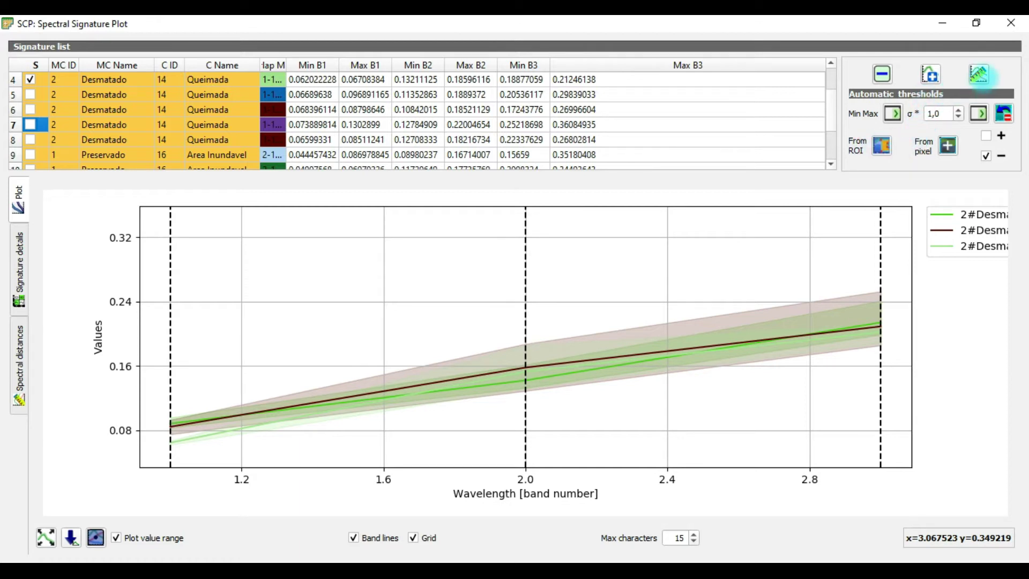
{"action": "left_click", "coordinate": [980, 74]}
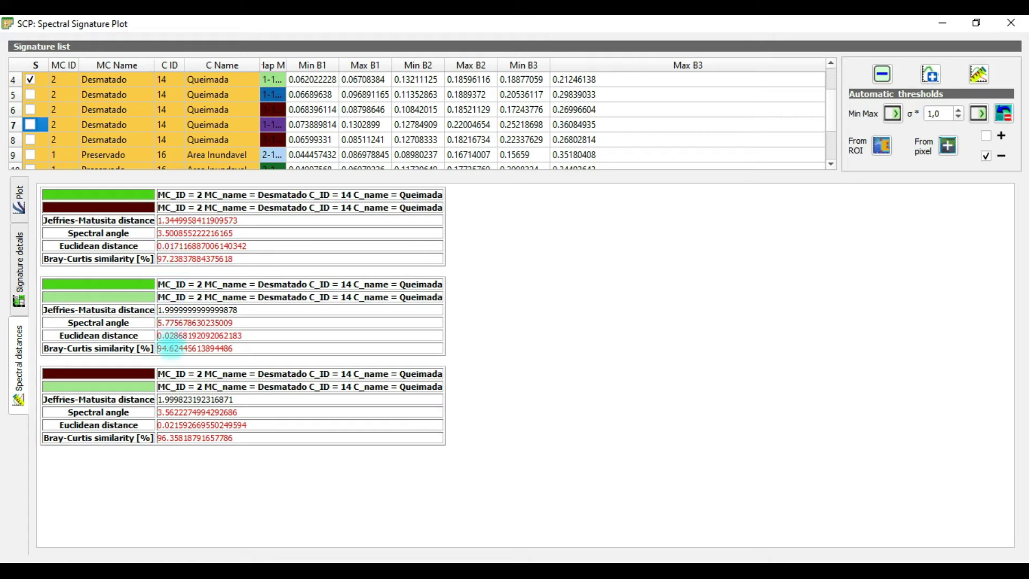
Select all eight Queimada signatures (rows 1 to 8) again and recalculate their spectral distances
{"action": "left_click", "coordinate": [30, 95]}
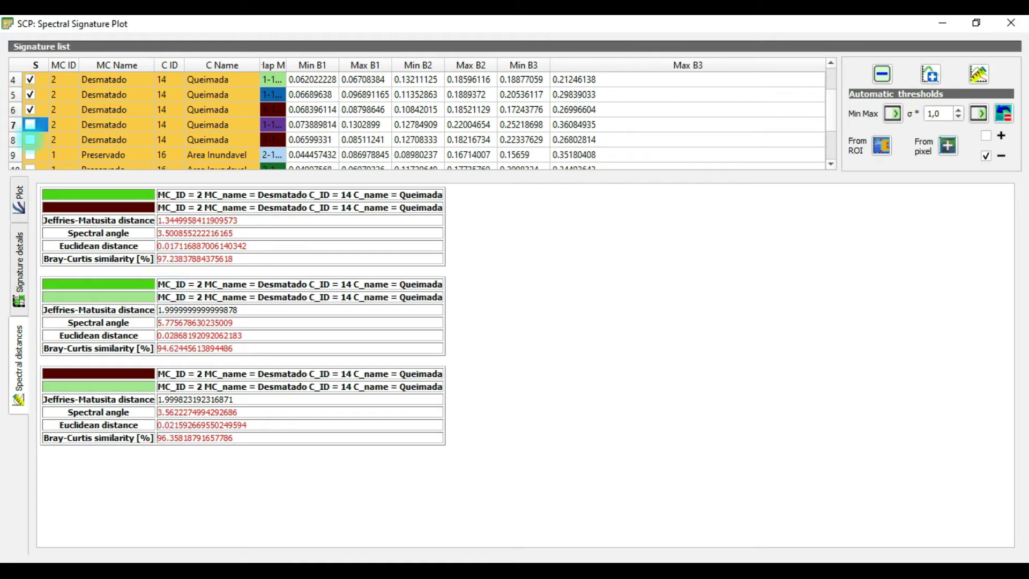
{"action": "left_click", "coordinate": [30, 139]}
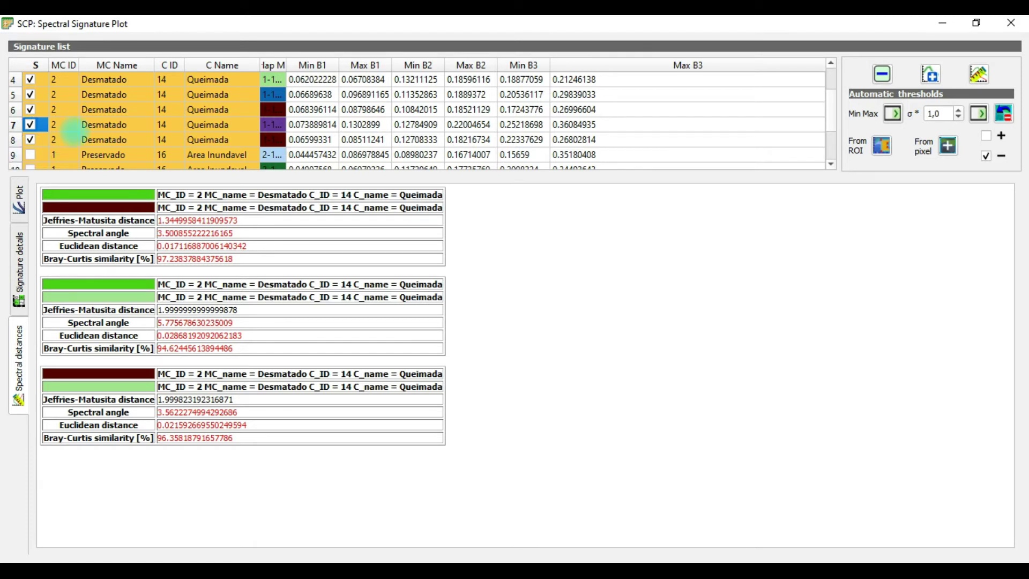
{"action": "left_click", "coordinate": [30, 155]}
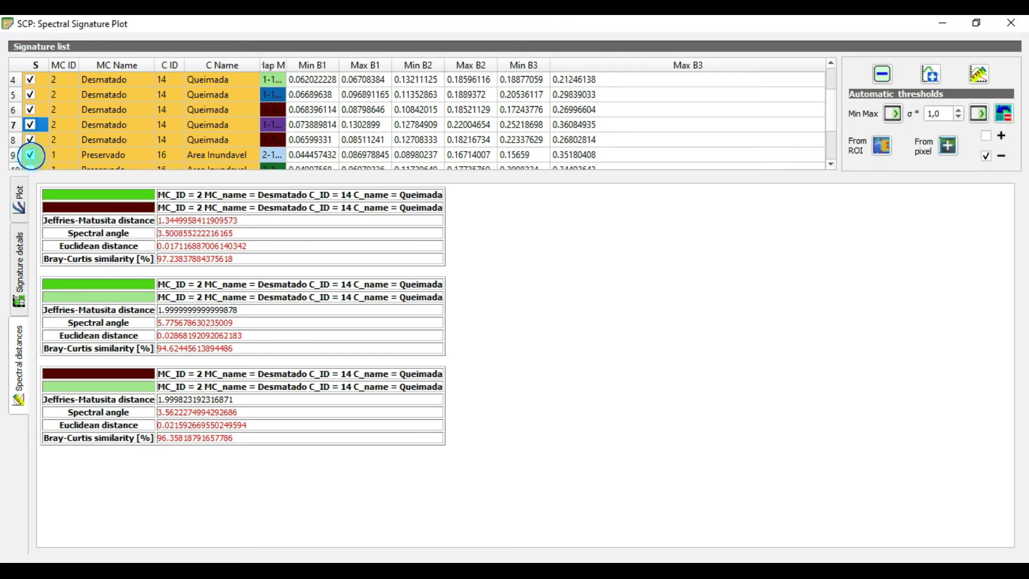
{"action": "scroll", "coordinate": [30, 140], "scroll_direction": "up", "scroll_amount": 1}
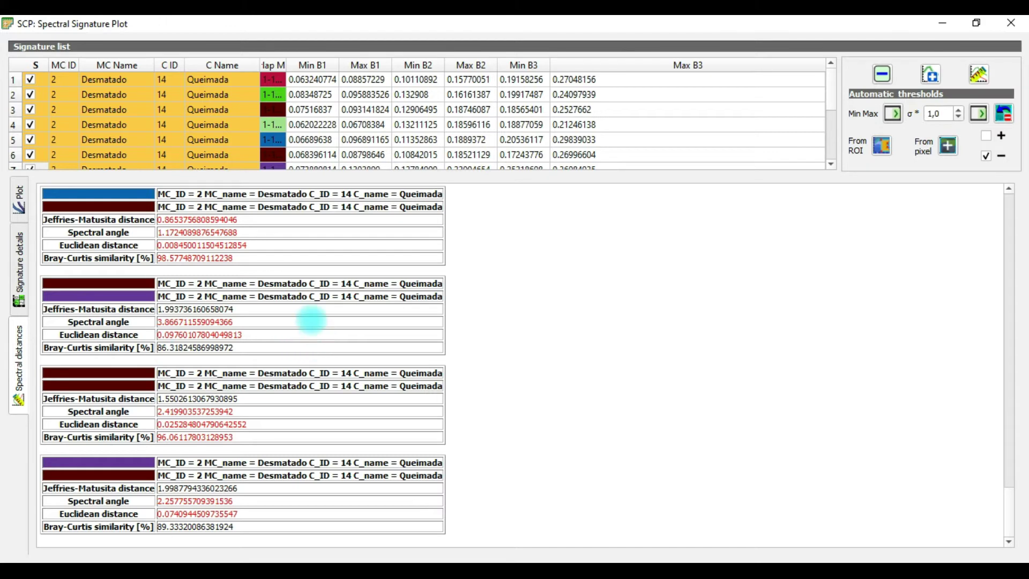
Examine the pairwise spectral distances between the Queimada signatures, especially the Jeffries-Matusita and Bray-Curtis values
{"action": "scroll", "coordinate": [1010, 246], "scroll_direction": "down", "scroll_amount": 10}
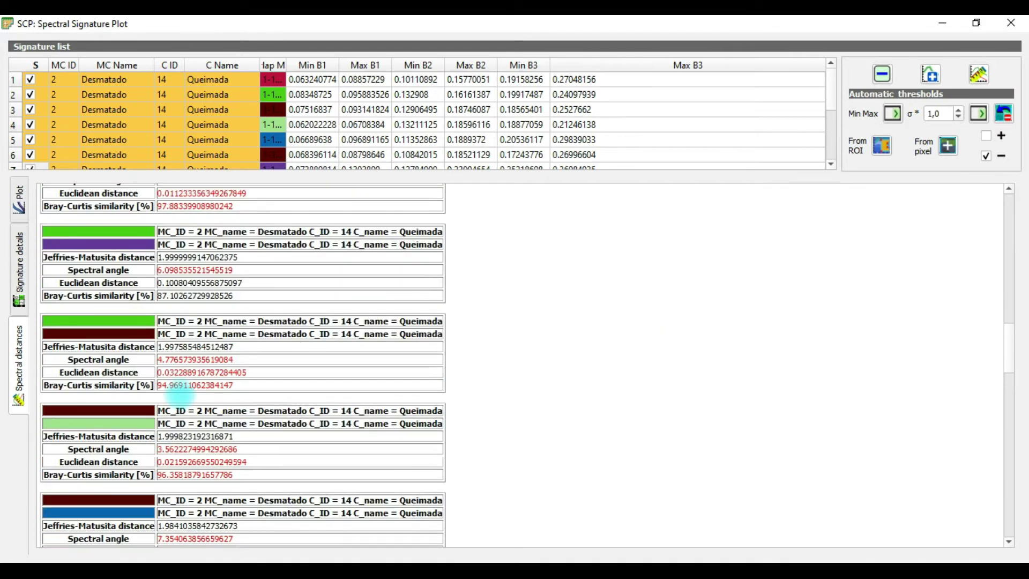
{"action": "scroll", "coordinate": [179, 395], "scroll_direction": "up", "scroll_amount": 10}
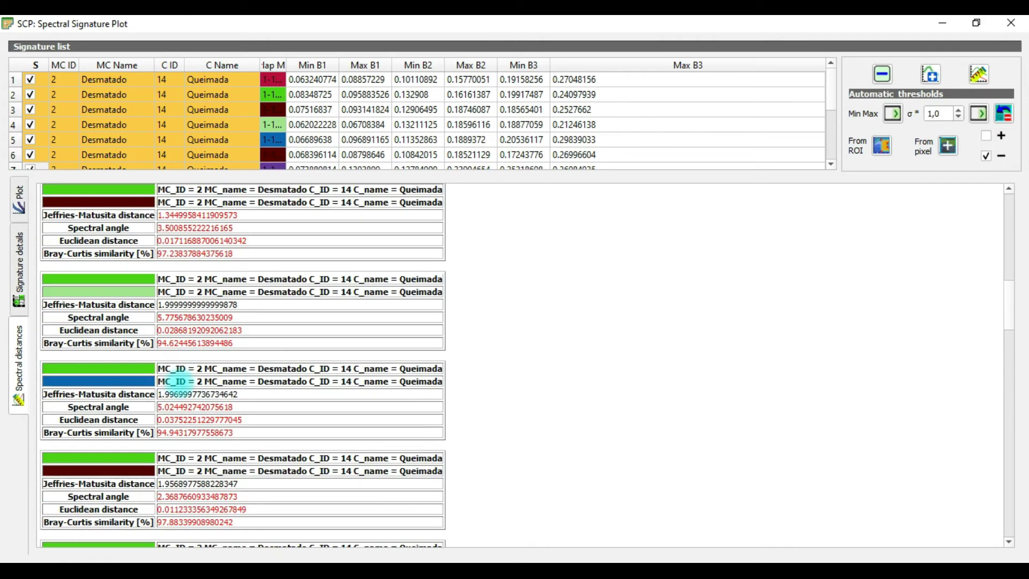
{"action": "scroll", "coordinate": [172, 371], "scroll_direction": "up", "scroll_amount": 2}
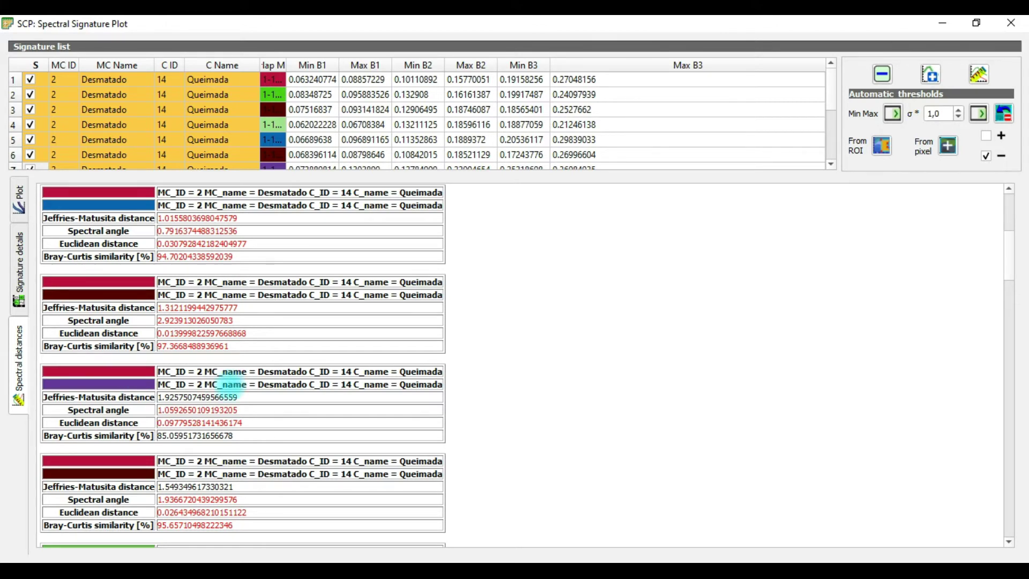
Examine the spectral distances between the Queimada signature pairs, comparing the purple signature with the others
{"action": "scroll", "coordinate": [230, 384], "scroll_direction": "down", "scroll_amount": 10}
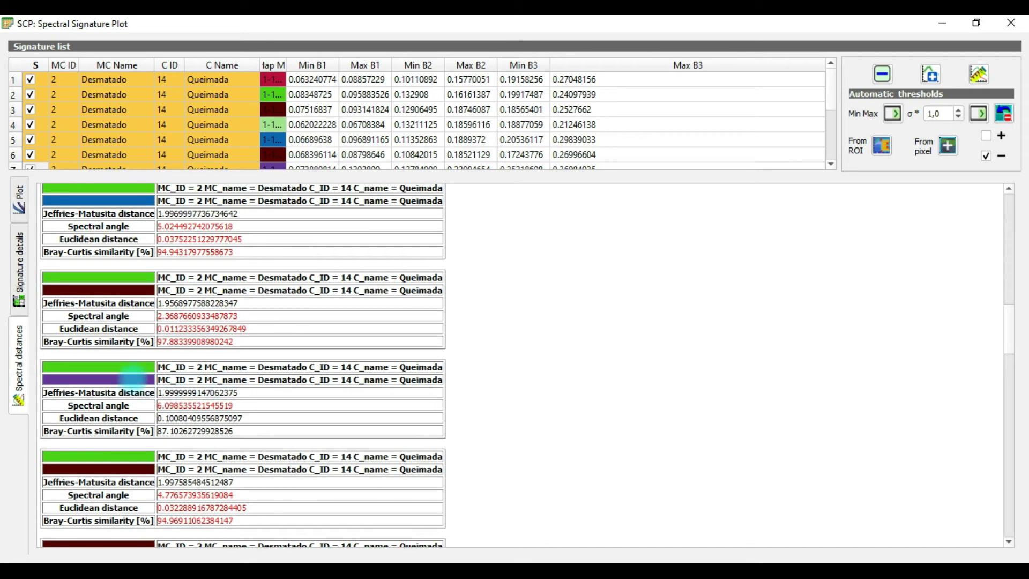
{"action": "scroll", "coordinate": [233, 428], "scroll_direction": "down", "scroll_amount": 5}
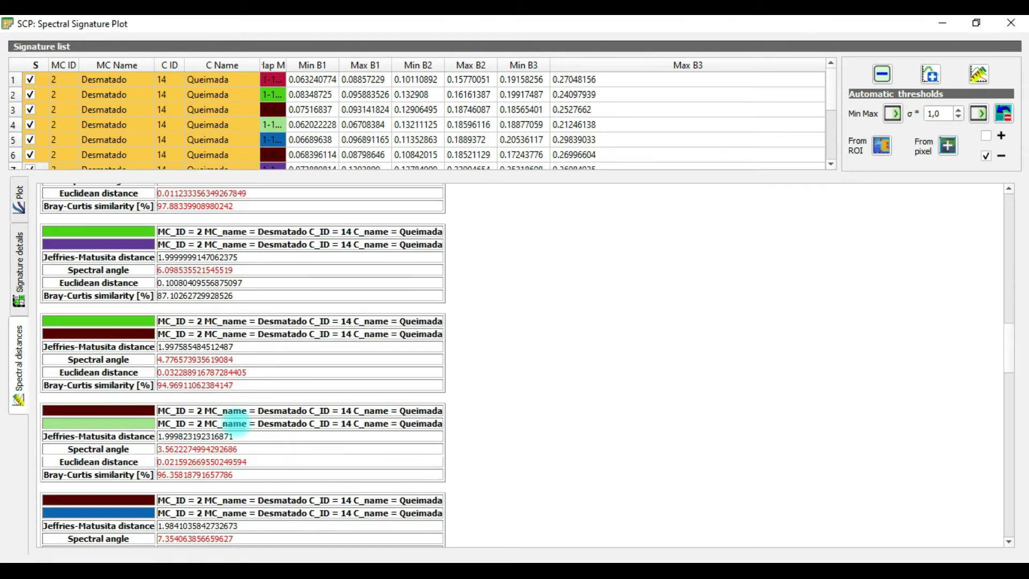
{"action": "scroll", "coordinate": [230, 425], "scroll_direction": "down", "scroll_amount": 2}
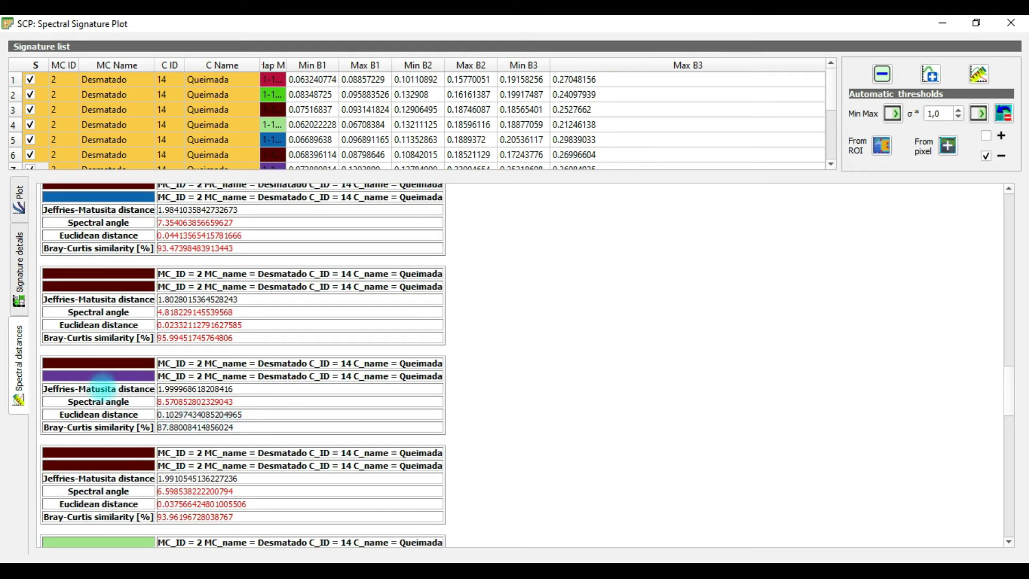
{"action": "scroll", "coordinate": [161, 432], "scroll_direction": "down", "scroll_amount": 4}
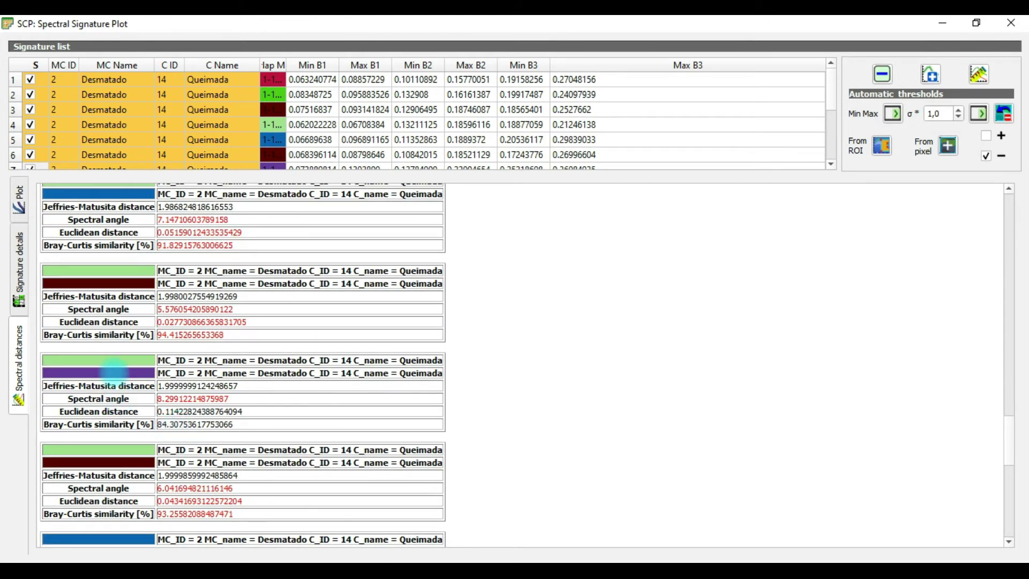
{"action": "scroll", "coordinate": [164, 426], "scroll_direction": "down", "scroll_amount": 3}
{"action": "scroll", "coordinate": [163, 429], "scroll_direction": "down", "scroll_amount": 3}
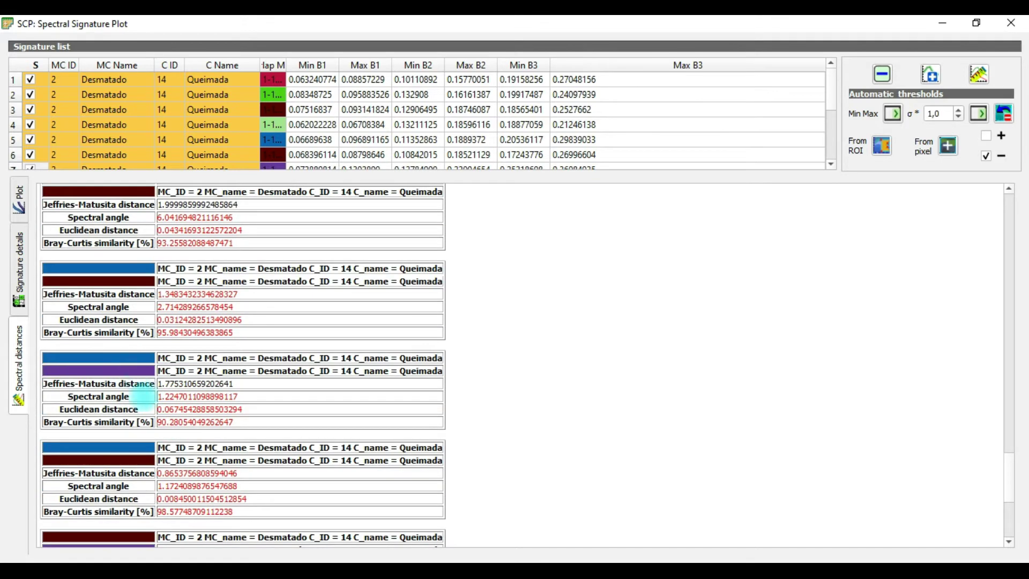
{"action": "scroll", "coordinate": [164, 433], "scroll_direction": "down", "scroll_amount": 3}
{"action": "scroll", "coordinate": [163, 433], "scroll_direction": "down", "scroll_amount": 1}
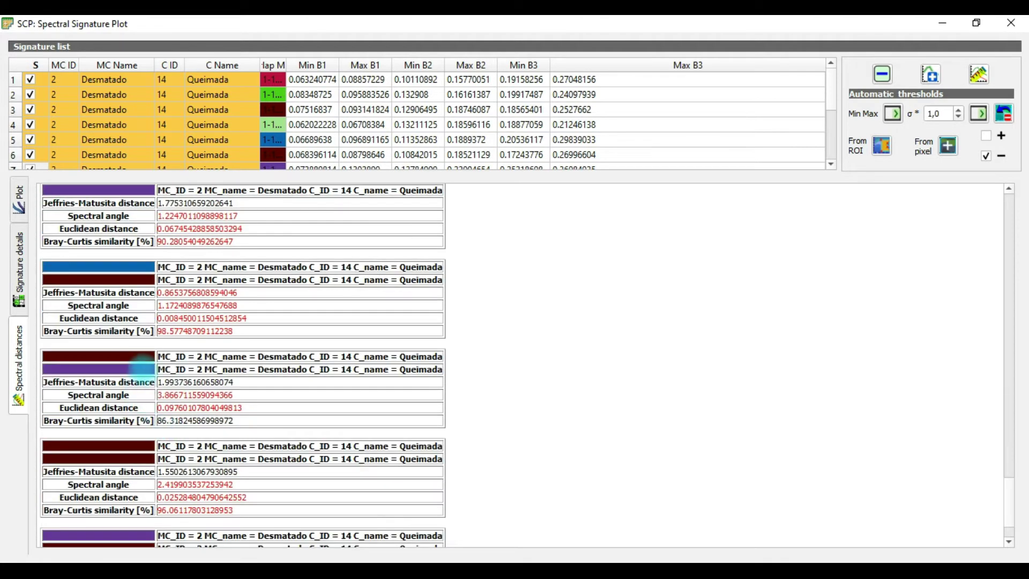
{"action": "scroll", "coordinate": [186, 427], "scroll_direction": "down", "scroll_amount": 2}
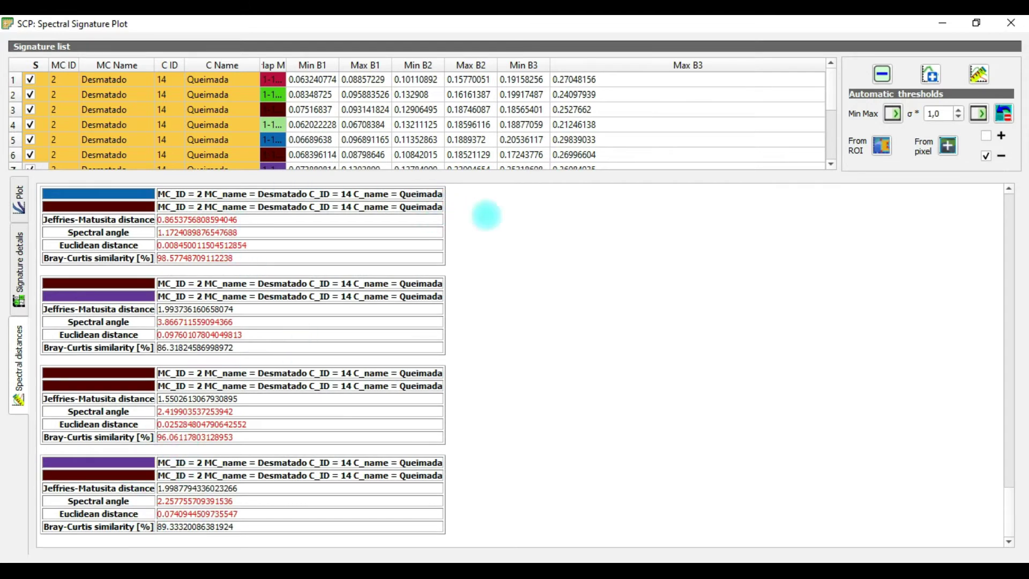
Exclude the purple Queimada signature (row 7) from the spectral plot and minimize the plot window
{"action": "left_click_drag", "start_coordinate": [832, 96], "coordinate": [834, 127]}
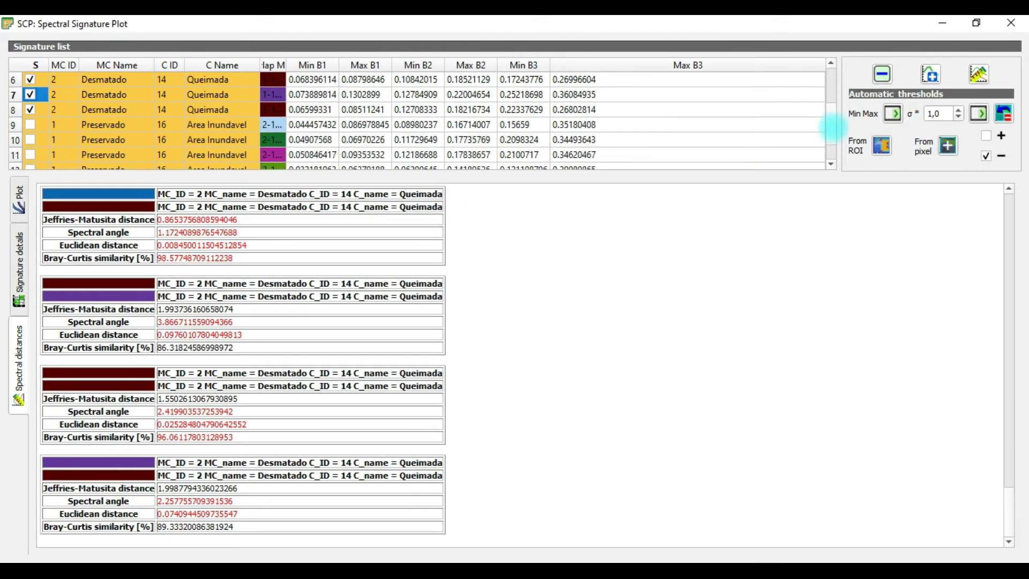
{"action": "scroll", "coordinate": [36, 102], "scroll_direction": "up", "scroll_amount": 2}
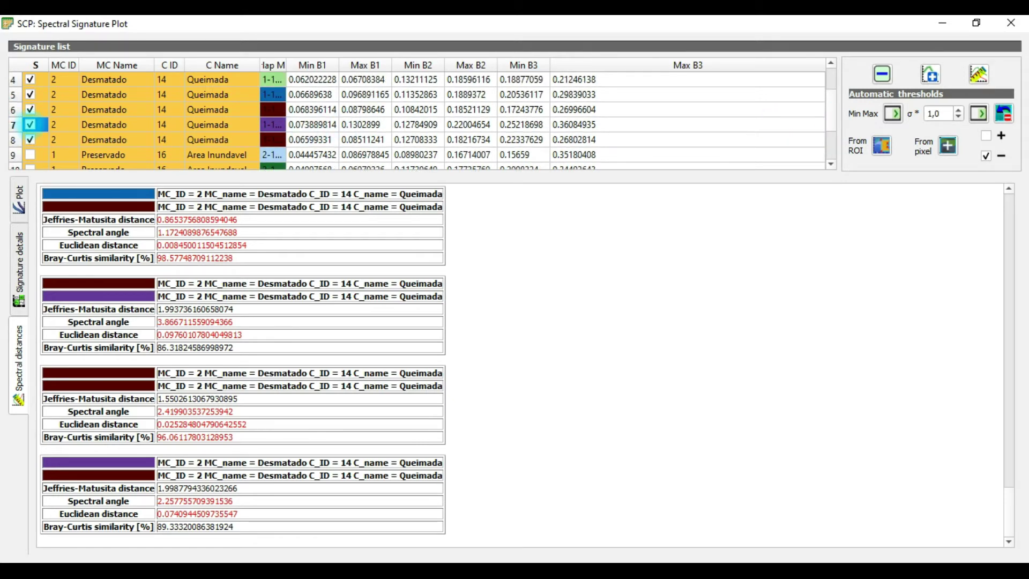
{"action": "left_click", "coordinate": [30, 124]}
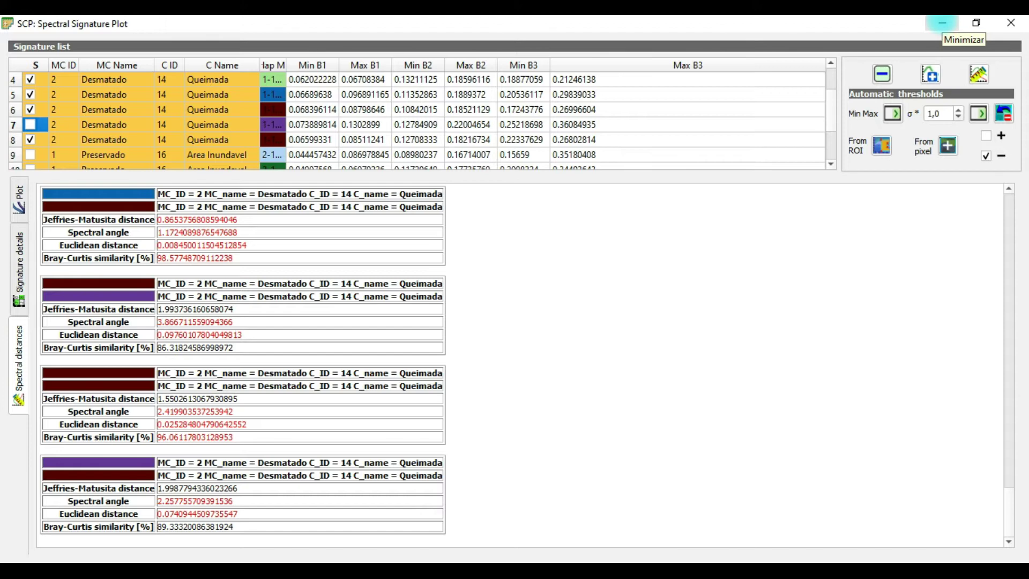
{"action": "left_click", "coordinate": [942, 23]}
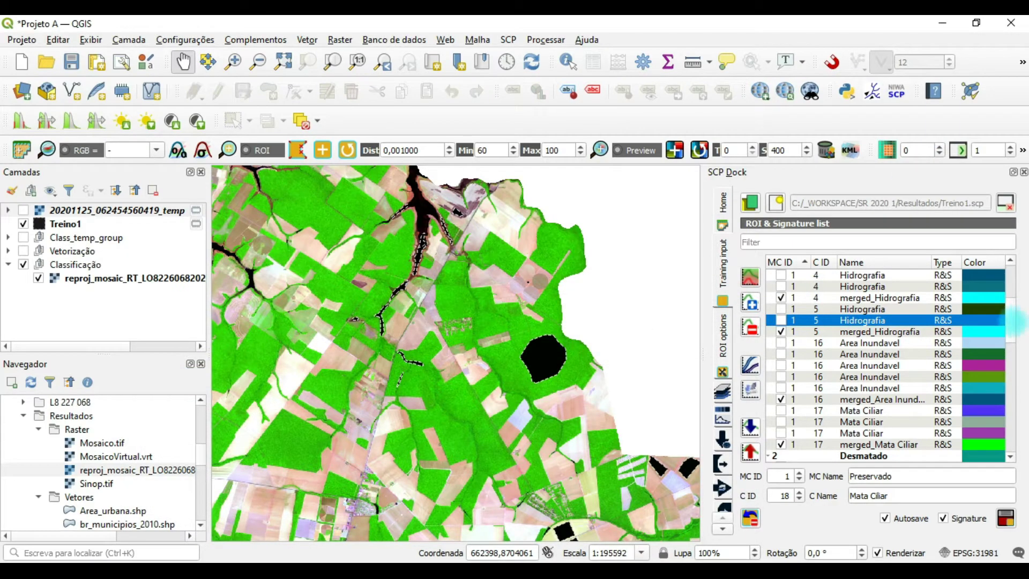
Clear the highlighting from all Queimada signatures in the ROI & Signature list
{"action": "scroll", "coordinate": [1013, 322], "scroll_direction": "up", "scroll_amount": 4}
{"action": "scroll", "coordinate": [1012, 333], "scroll_direction": "down", "scroll_amount": 3}
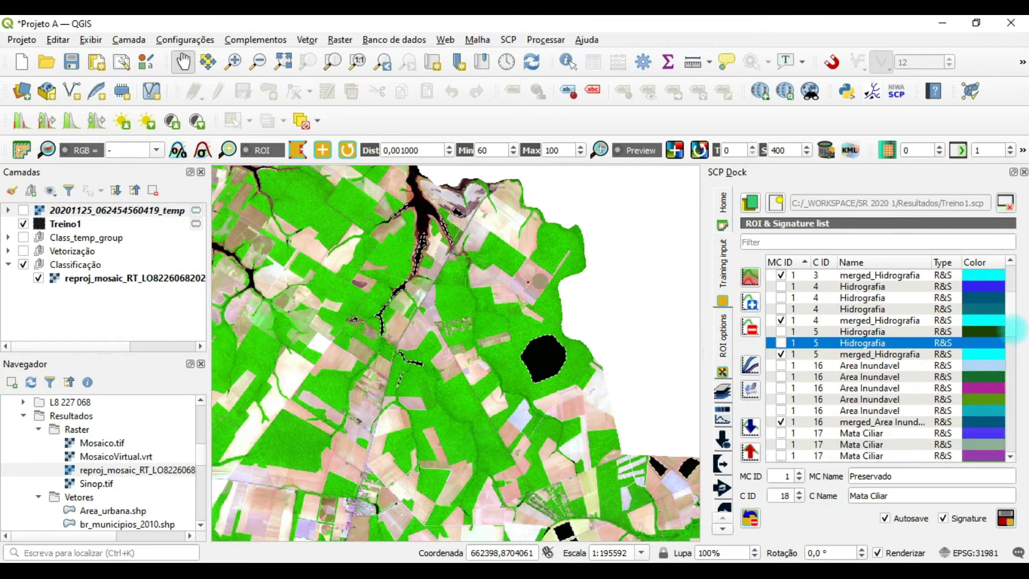
{"action": "scroll", "coordinate": [1013, 330], "scroll_direction": "down", "scroll_amount": 5}
{"action": "left_click_drag", "start_coordinate": [1002, 422], "coordinate": [1008, 442]}
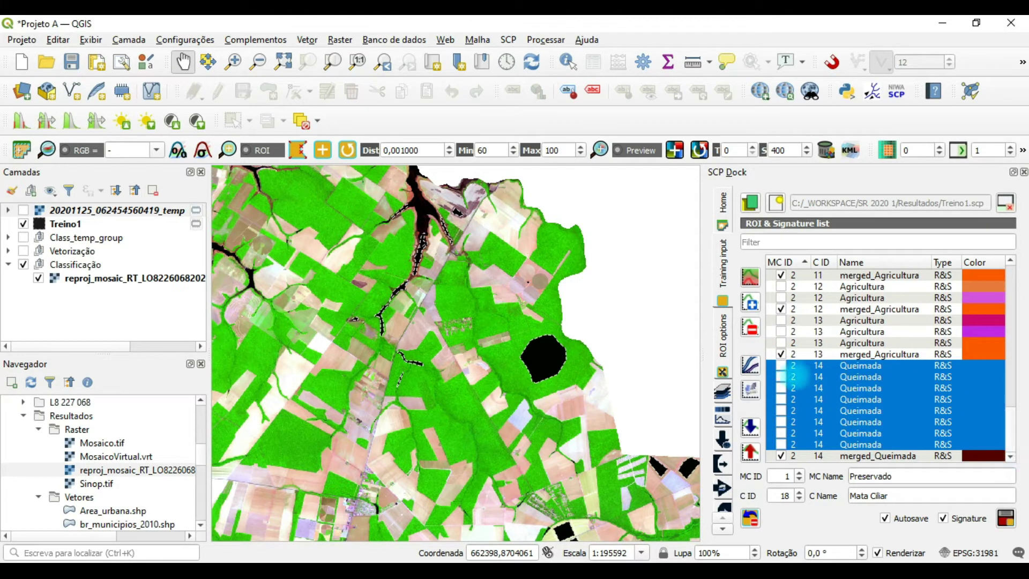
{"action": "left_click", "coordinate": [801, 366], "text": "ctrl"}
{"action": "left_click", "coordinate": [809, 377], "text": "ctrl"}
{"action": "left_click", "coordinate": [817, 399], "text": "ctrl"}
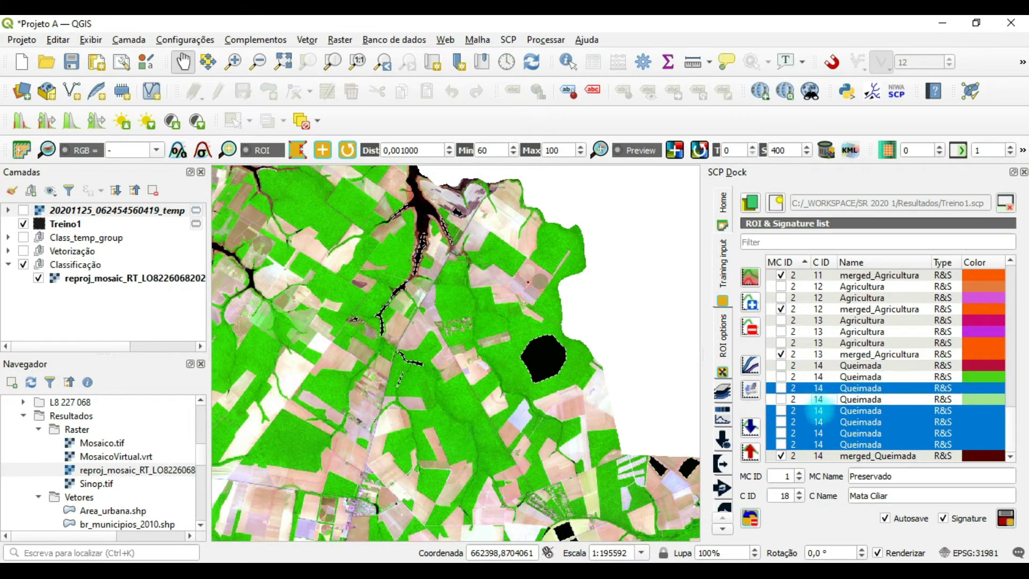
{"action": "left_click", "coordinate": [818, 410], "text": "ctrl"}
{"action": "left_click", "coordinate": [820, 388], "text": "ctrl"}
{"action": "left_click", "coordinate": [819, 422], "text": "ctrl"}
{"action": "left_click", "coordinate": [820, 433], "text": "ctrl"}
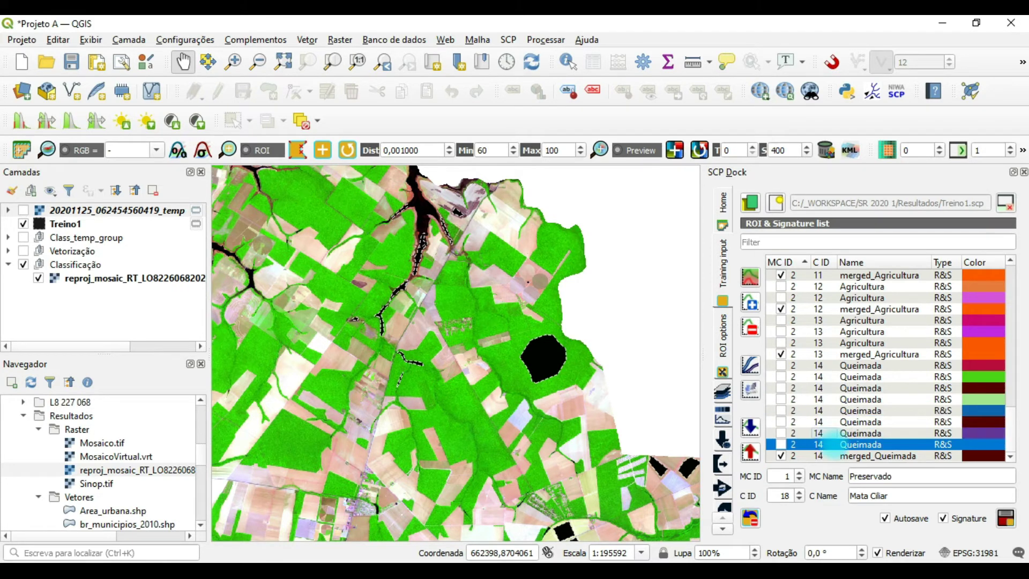
{"action": "left_click", "coordinate": [826, 445], "text": "ctrl"}
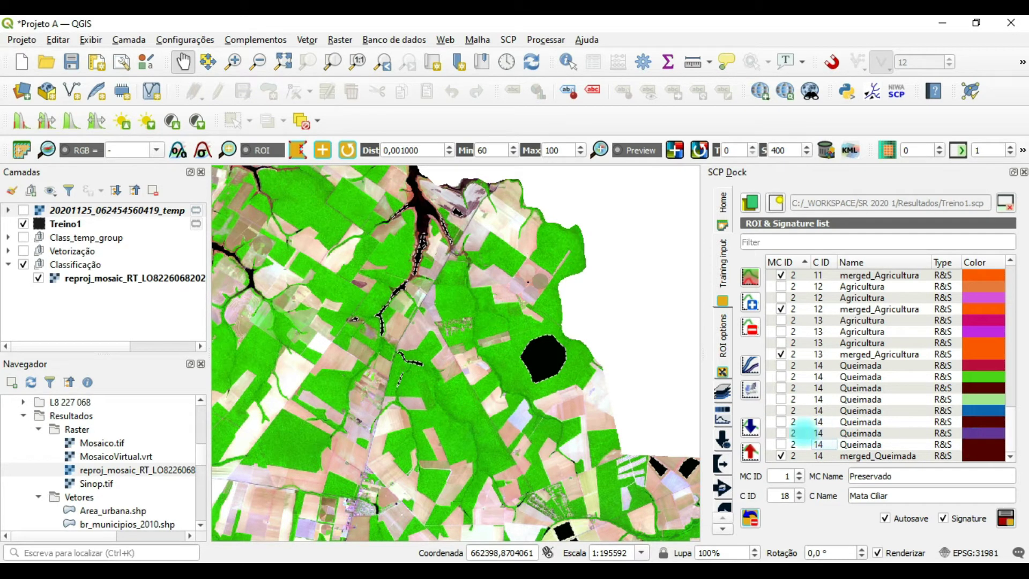
Locate the purple Queimada ROI on the map and delete it together with merged_Queimada
{"action": "double_click", "coordinate": [836, 433]}
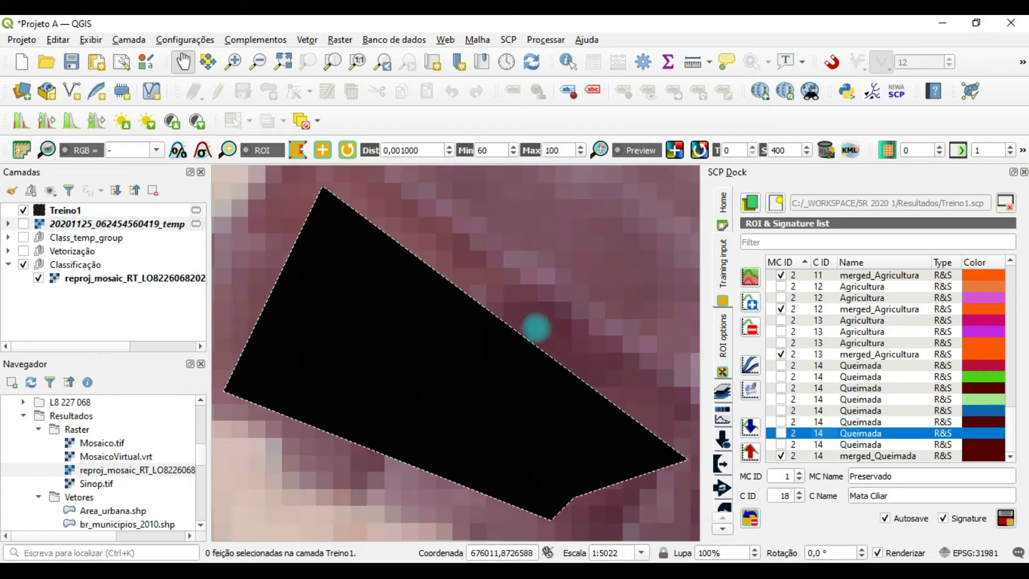
{"action": "scroll", "coordinate": [535, 328], "scroll_direction": "down", "scroll_amount": 4}
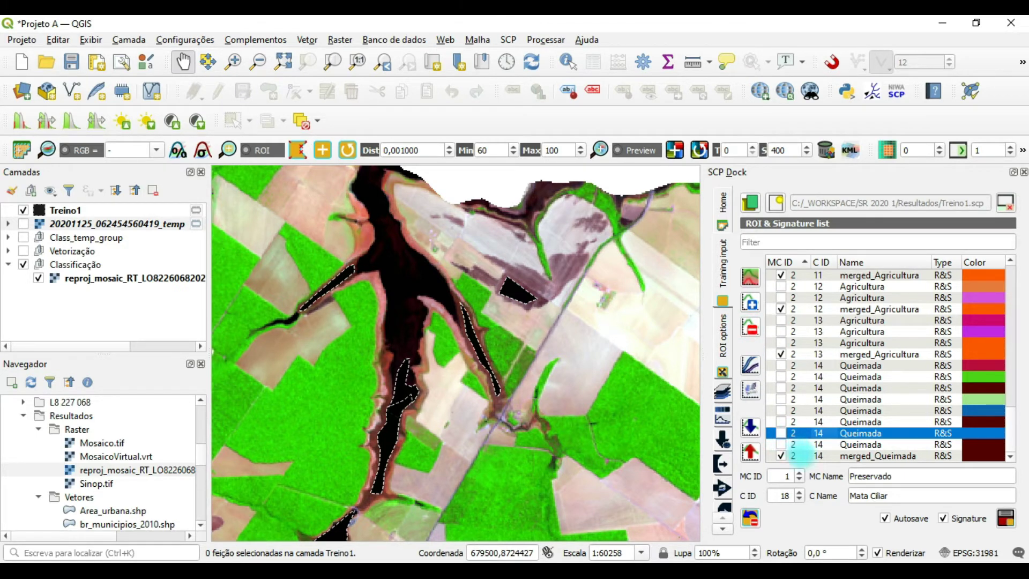
{"action": "left_click", "coordinate": [802, 455], "text": "ctrl"}
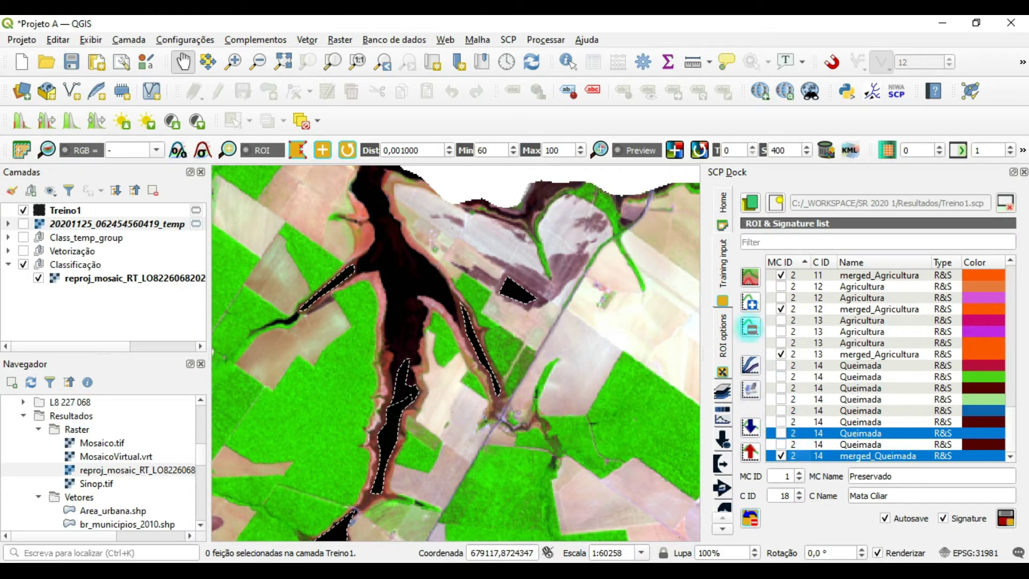
{"action": "left_click", "coordinate": [749, 328]}
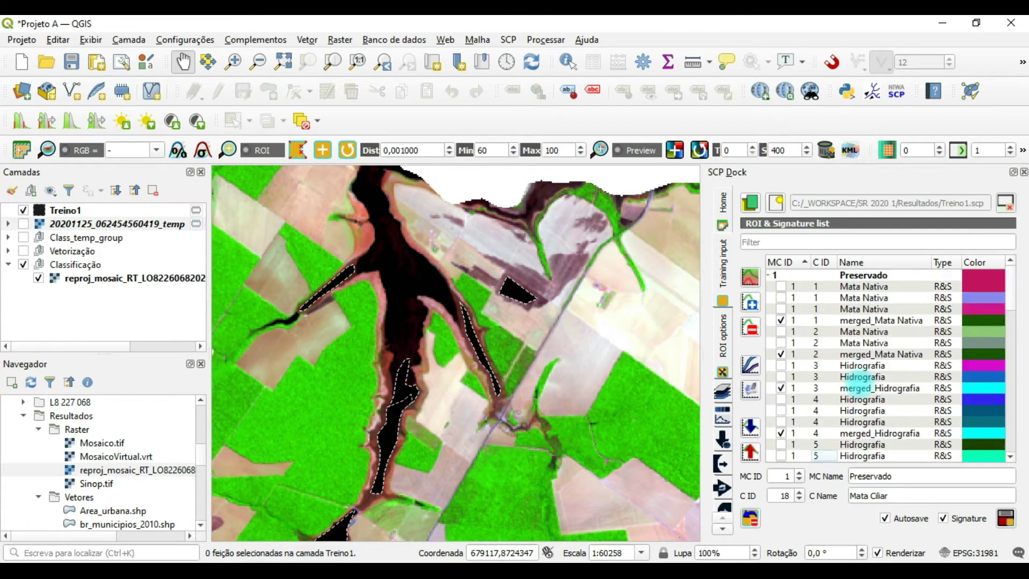
{"action": "scroll", "coordinate": [863, 380], "scroll_direction": "down", "scroll_amount": 15}
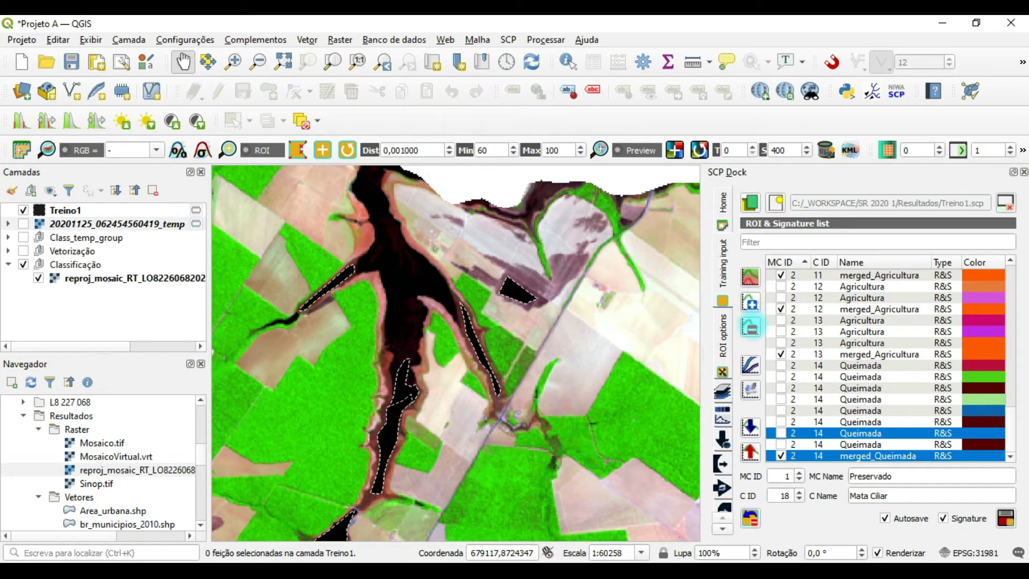
{"action": "left_click", "coordinate": [750, 326]}
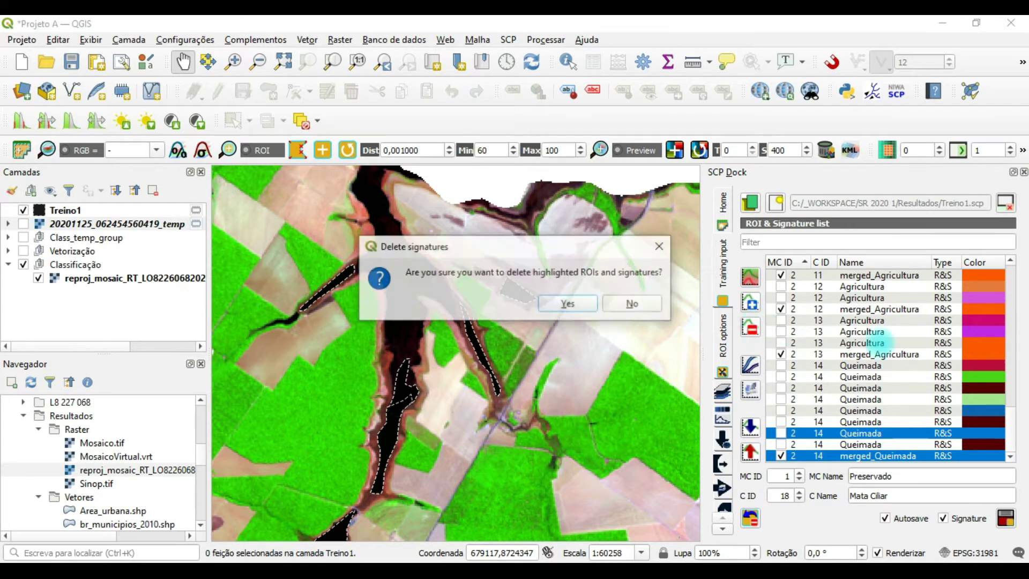
{"action": "left_click", "coordinate": [561, 299]}
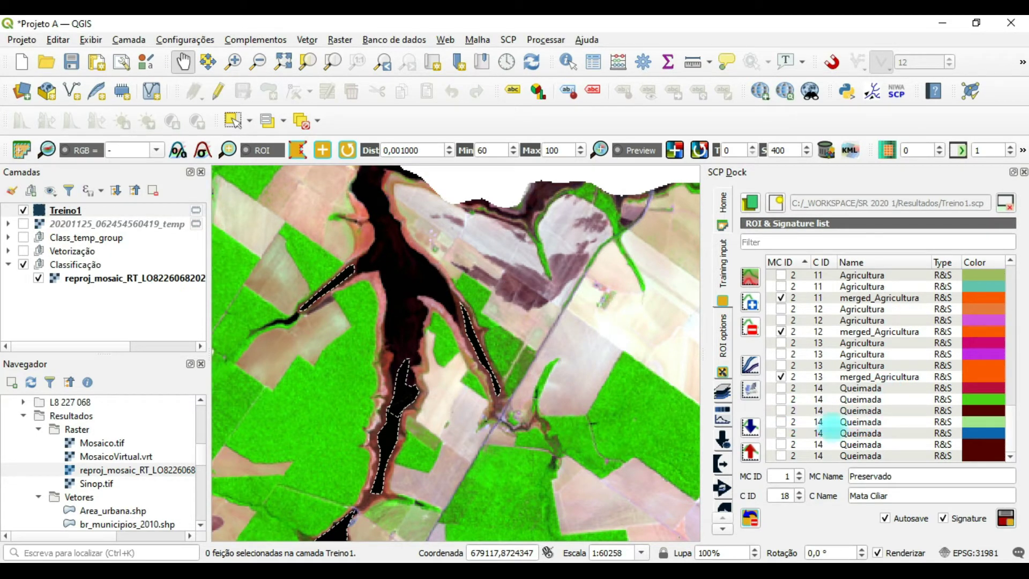
Merge the seven remaining class 14 Queimada signatures into a single signature
{"action": "left_click", "coordinate": [832, 388]}
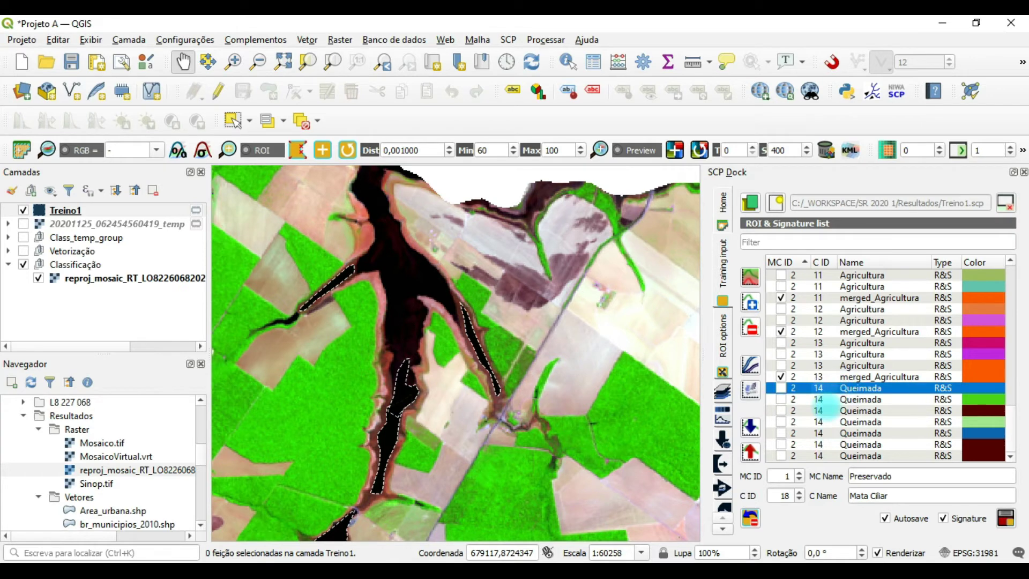
{"action": "left_click", "coordinate": [828, 399], "text": "ctrl"}
{"action": "left_click", "coordinate": [828, 410], "text": "ctrl"}
{"action": "left_click", "coordinate": [826, 433], "text": "ctrl"}
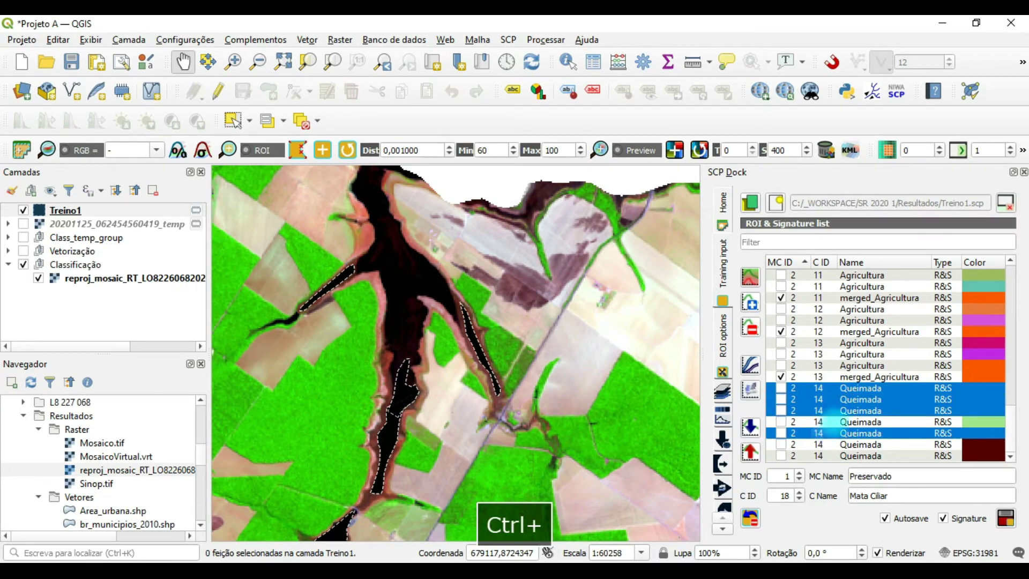
{"action": "left_click", "coordinate": [817, 421], "text": "ctrl"}
{"action": "left_click", "coordinate": [825, 444], "text": "ctrl"}
{"action": "left_click", "coordinate": [828, 455], "text": "ctrl"}
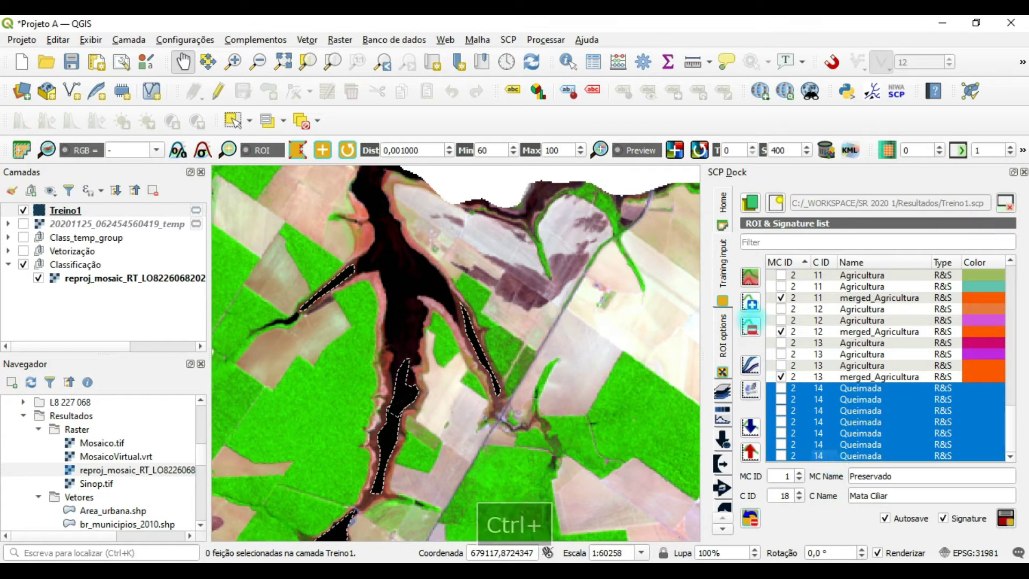
{"action": "left_click", "coordinate": [750, 278]}
{"action": "left_click", "coordinate": [499, 304]}
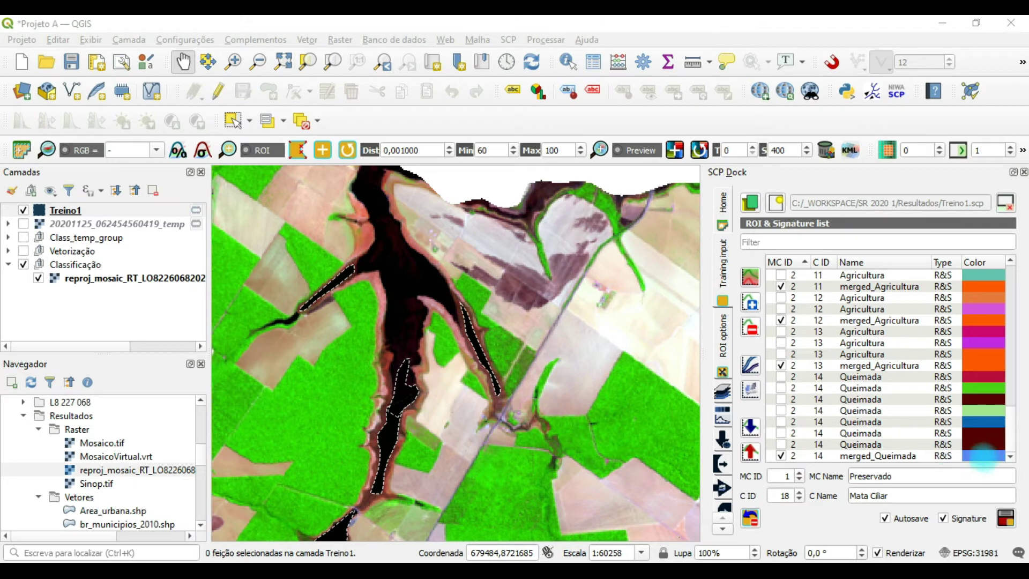
Set the colour of merged_Queimada to dark maroon
{"action": "double_click", "coordinate": [983, 455]}
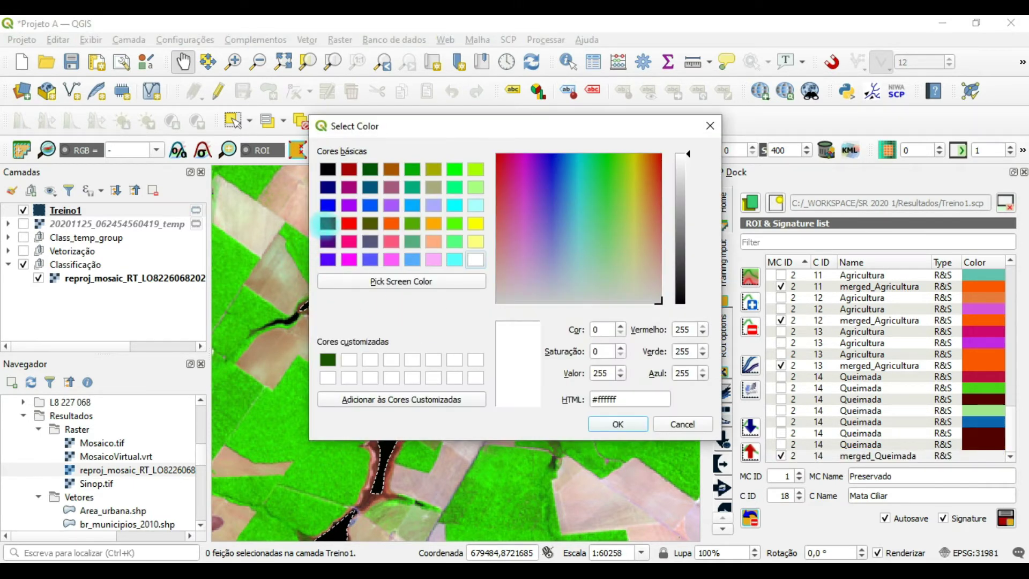
{"action": "left_click", "coordinate": [349, 169]}
{"action": "left_click", "coordinate": [617, 424]}
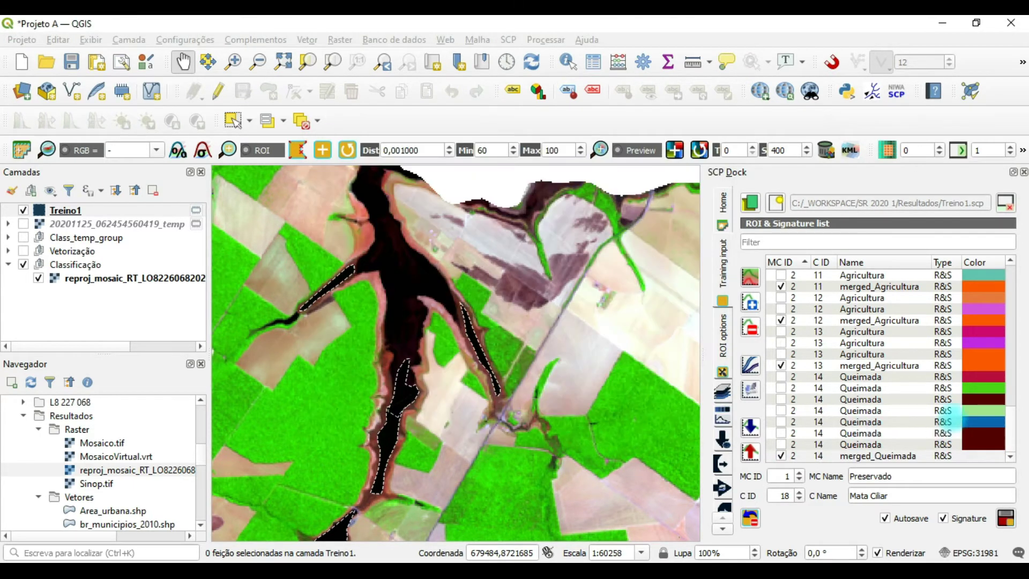
{"action": "left_click", "coordinate": [983, 399]}
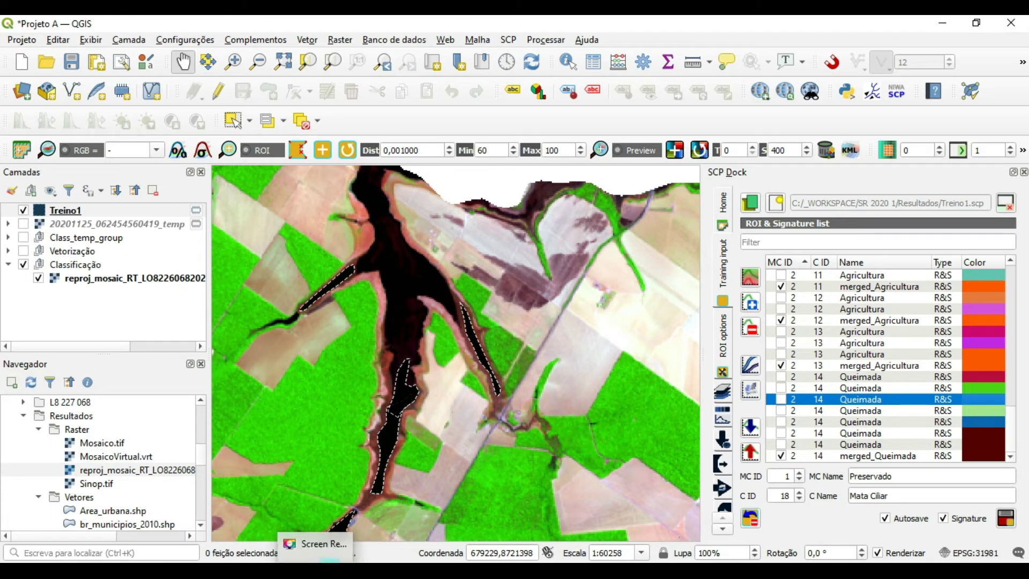
Switch to the Spectral Signature Plot and hide every Queimada signature from the plot
{"action": "mouse_move", "coordinate": [341, 571]}
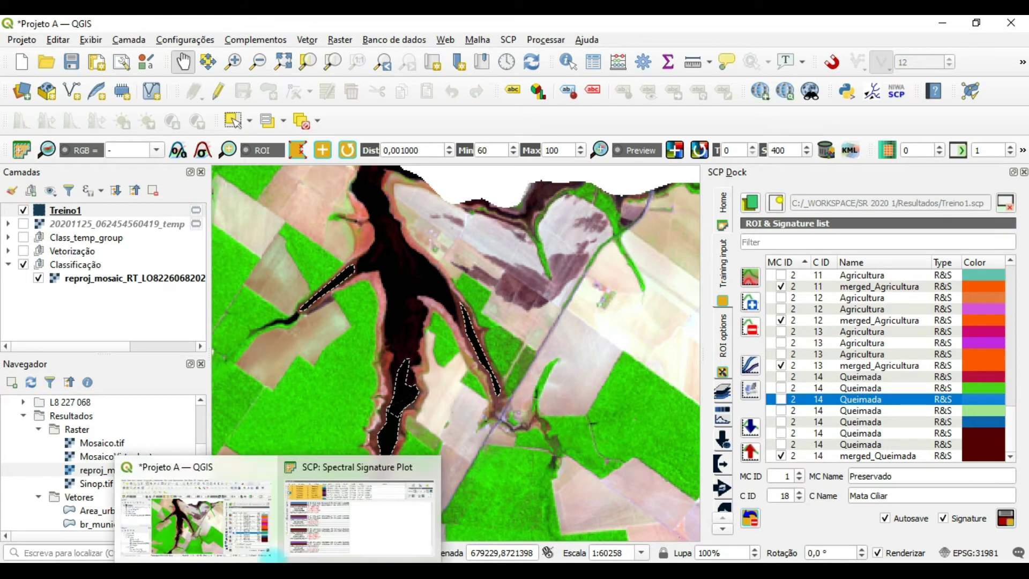
{"action": "left_click", "coordinate": [344, 515]}
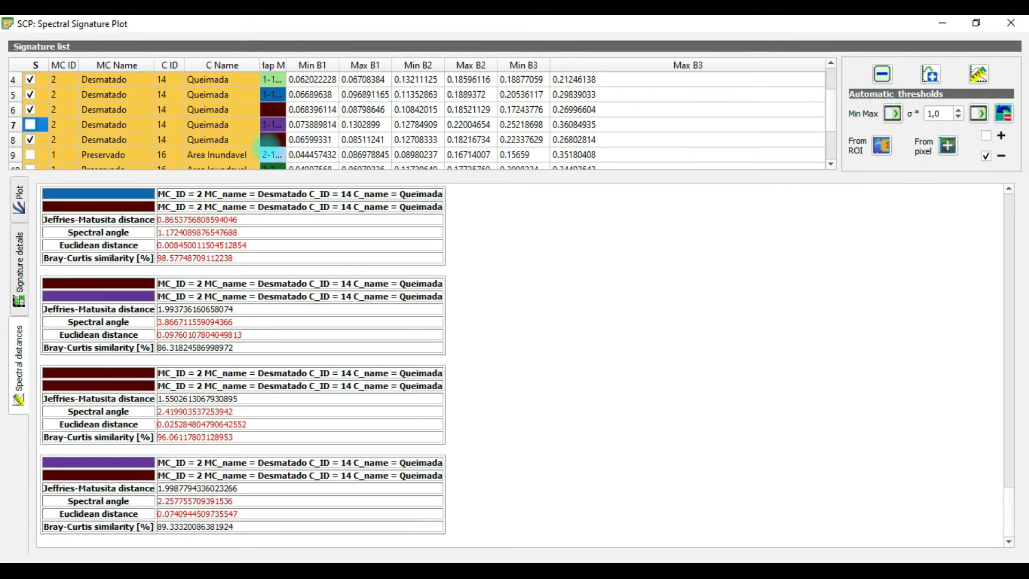
{"action": "left_click", "coordinate": [18, 198]}
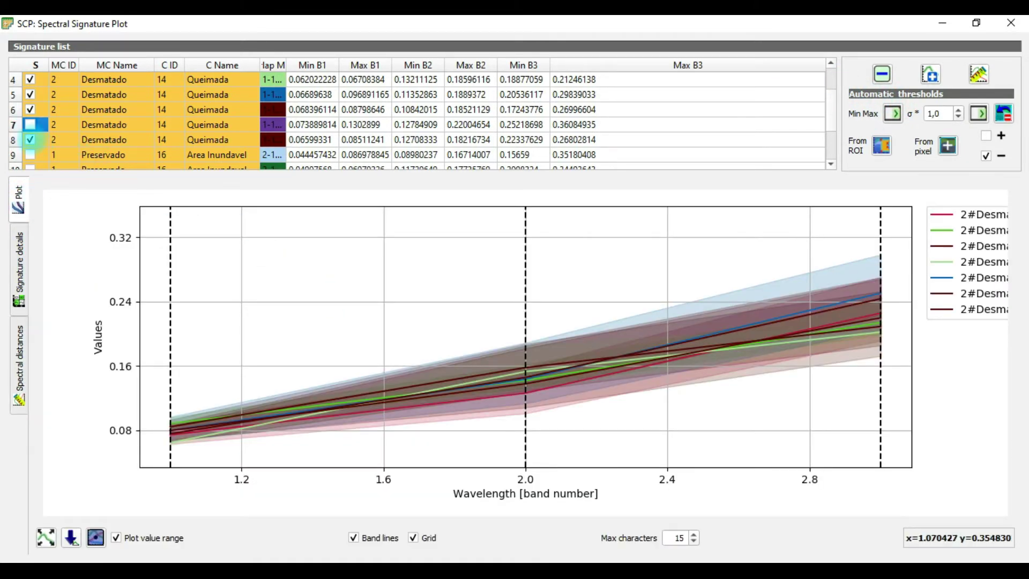
{"action": "left_click", "coordinate": [31, 139]}
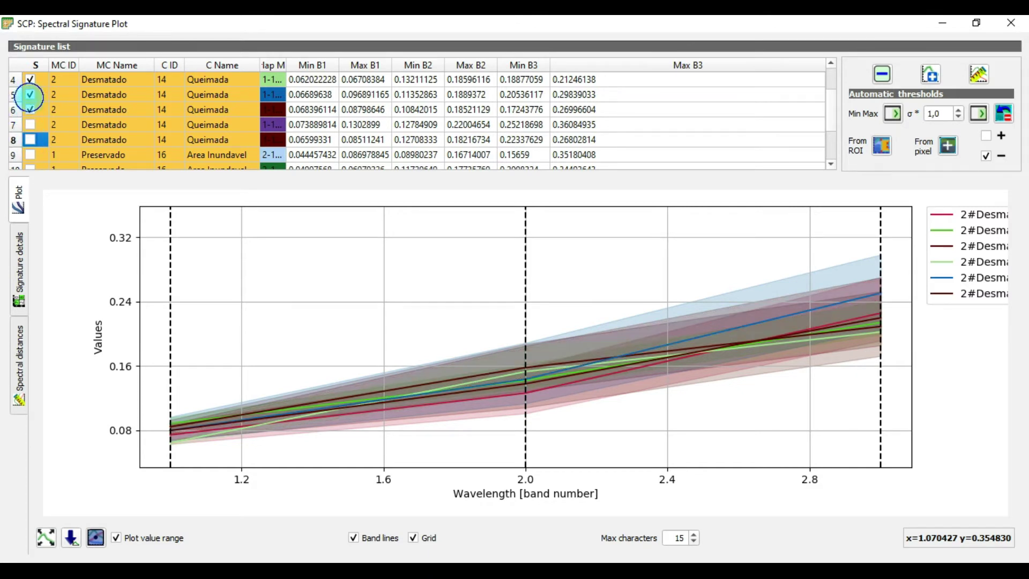
{"action": "left_click", "coordinate": [30, 109]}
{"action": "left_click", "coordinate": [30, 94]}
{"action": "left_click", "coordinate": [30, 80]}
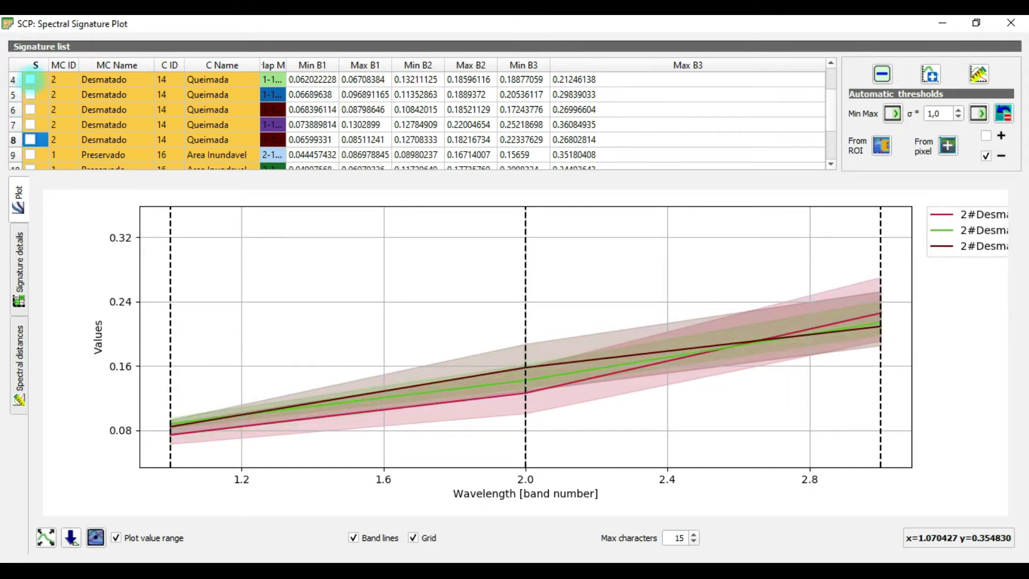
{"action": "scroll", "coordinate": [31, 79], "scroll_direction": "up", "scroll_amount": 1}
{"action": "left_click", "coordinate": [31, 80]}
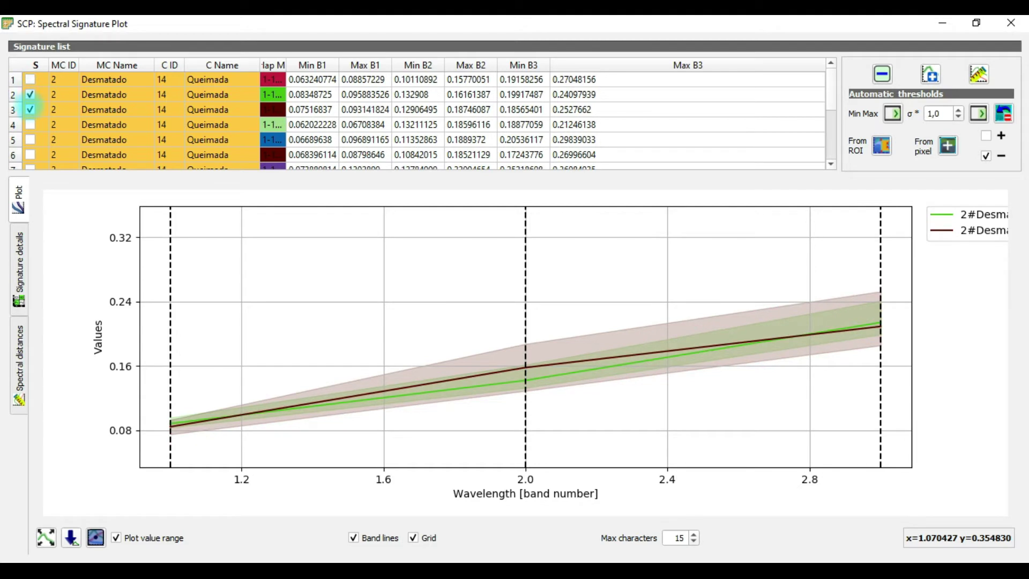
{"action": "left_click", "coordinate": [30, 94]}
{"action": "left_click", "coordinate": [30, 110]}
{"action": "scroll", "coordinate": [33, 124], "scroll_direction": "down", "scroll_amount": 2}
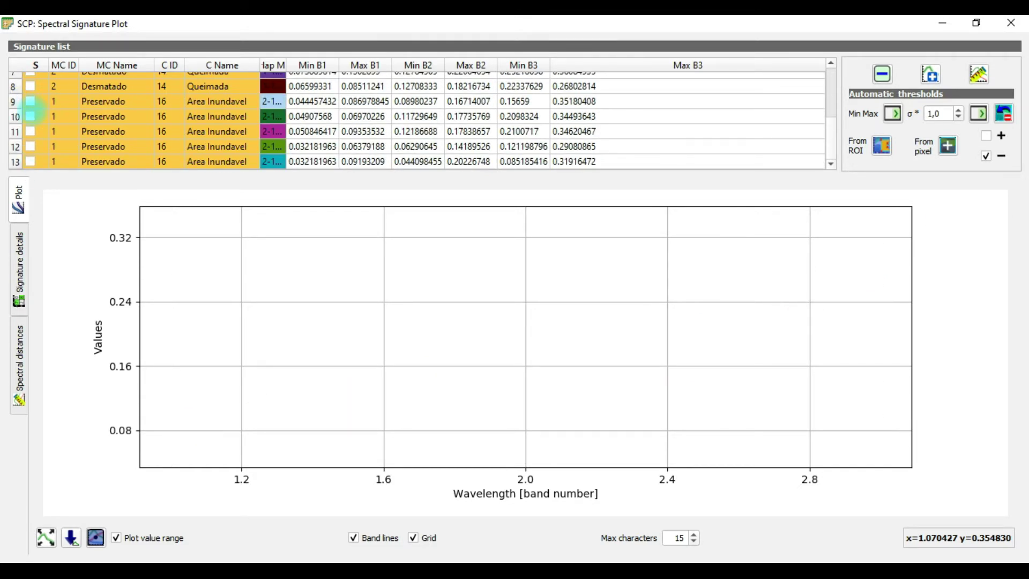
Show the five class 16 Area Inundavel signatures in the spectral plot
{"action": "left_click", "coordinate": [30, 101]}
{"action": "left_click", "coordinate": [30, 117]}
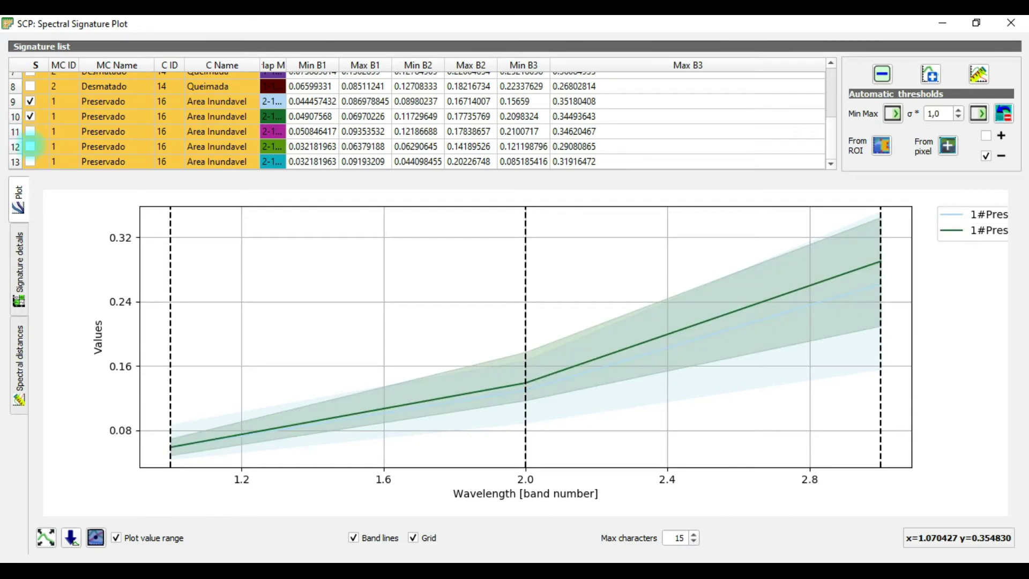
{"action": "left_click", "coordinate": [30, 131]}
{"action": "left_click", "coordinate": [30, 146]}
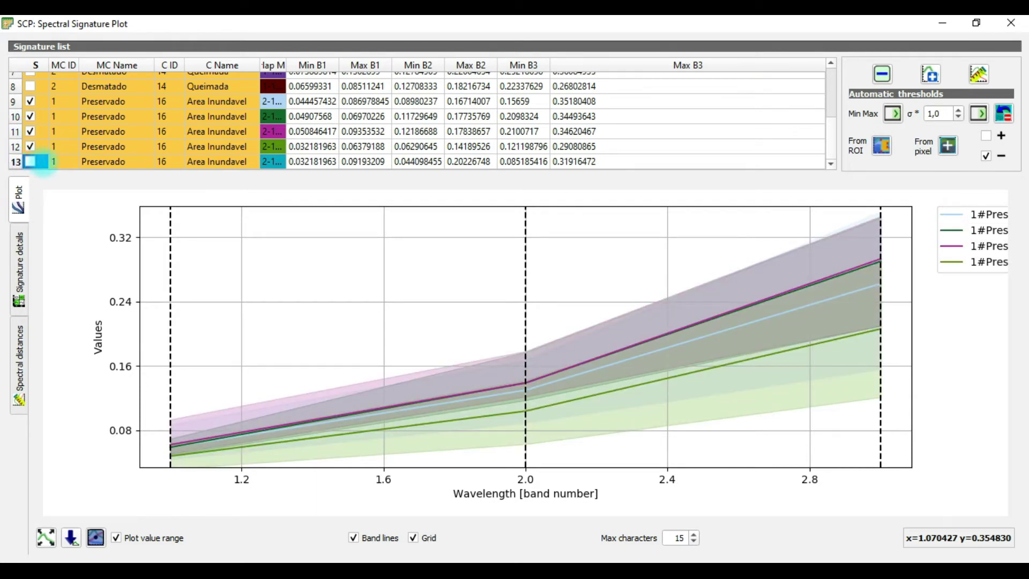
{"action": "left_click", "coordinate": [30, 161]}
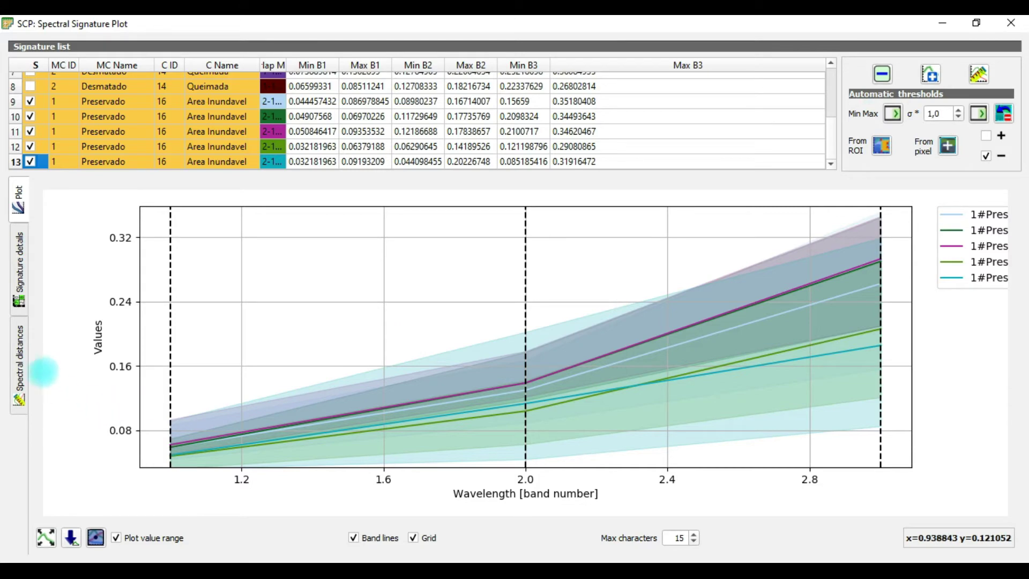
Examine the pairwise spectral distances between the five Area Inundavel signatures
{"action": "left_click", "coordinate": [18, 342]}
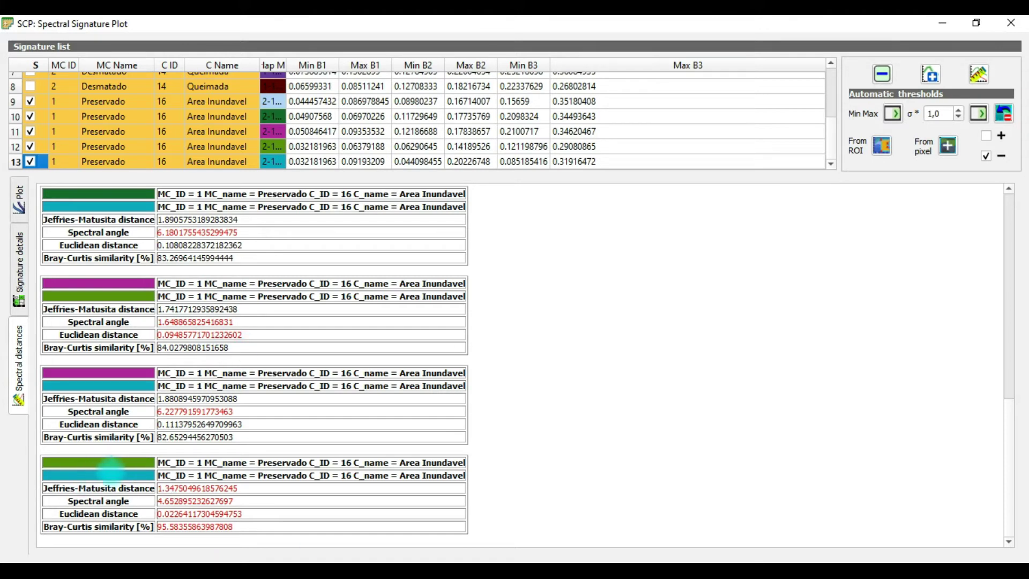
{"action": "scroll", "coordinate": [1008, 266], "scroll_direction": "down", "scroll_amount": 3}
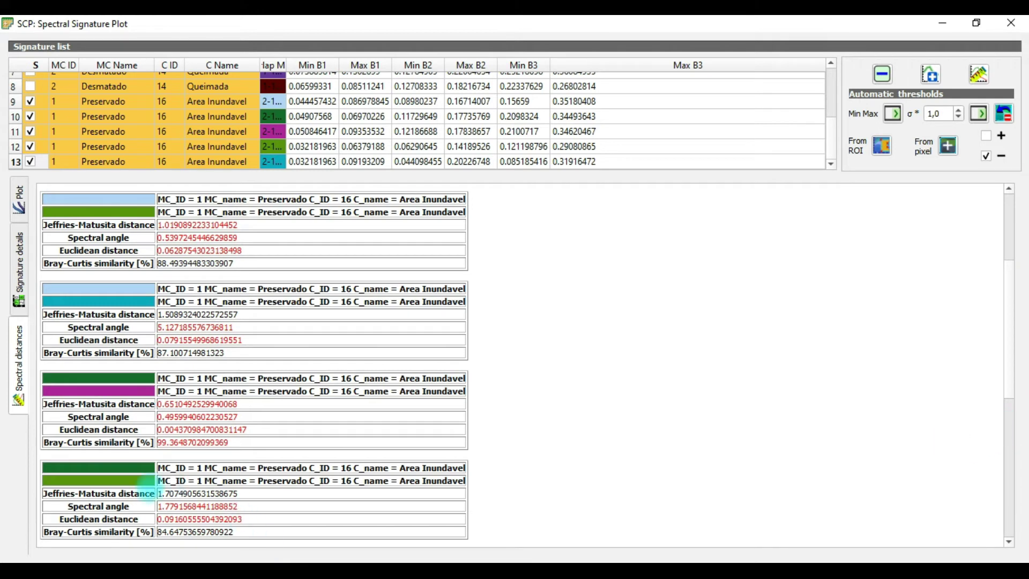
{"action": "scroll", "coordinate": [142, 477], "scroll_direction": "up", "scroll_amount": 3}
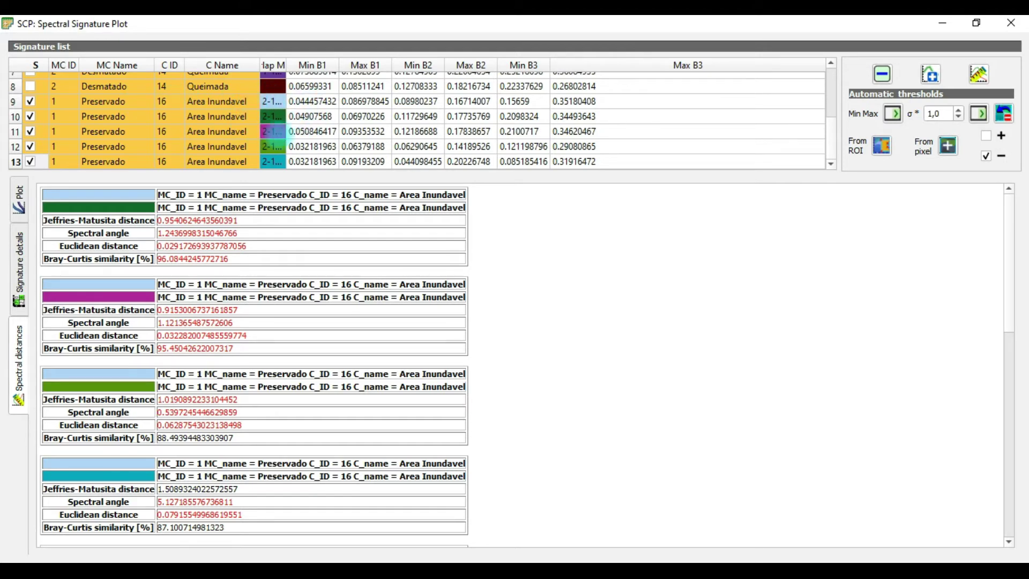
Exclude the olive green and cyan Area Inundavel signatures and recalculate the spectral distances for the other three
{"action": "left_click", "coordinate": [30, 146]}
{"action": "left_click", "coordinate": [30, 161]}
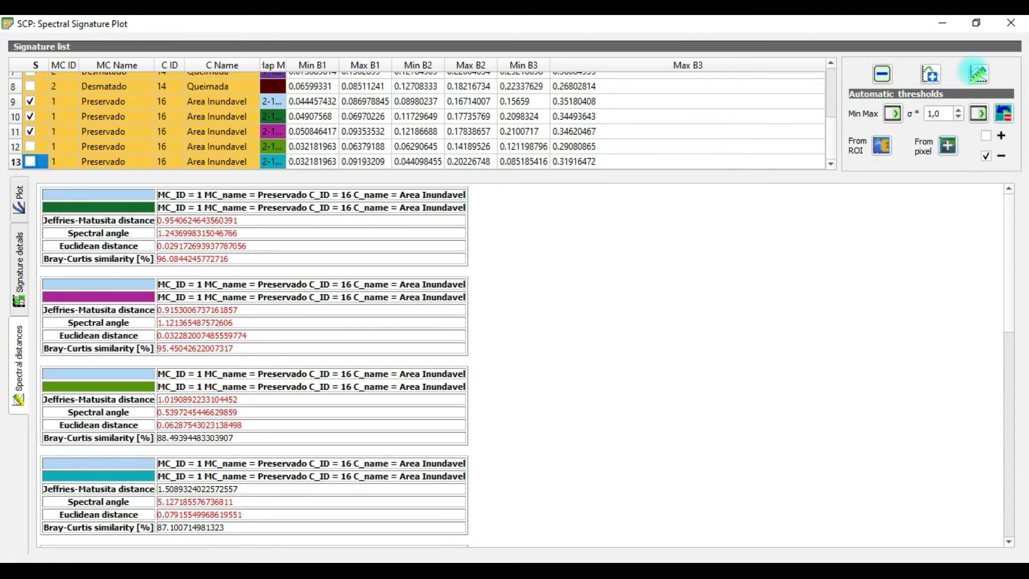
{"action": "left_click", "coordinate": [981, 72]}
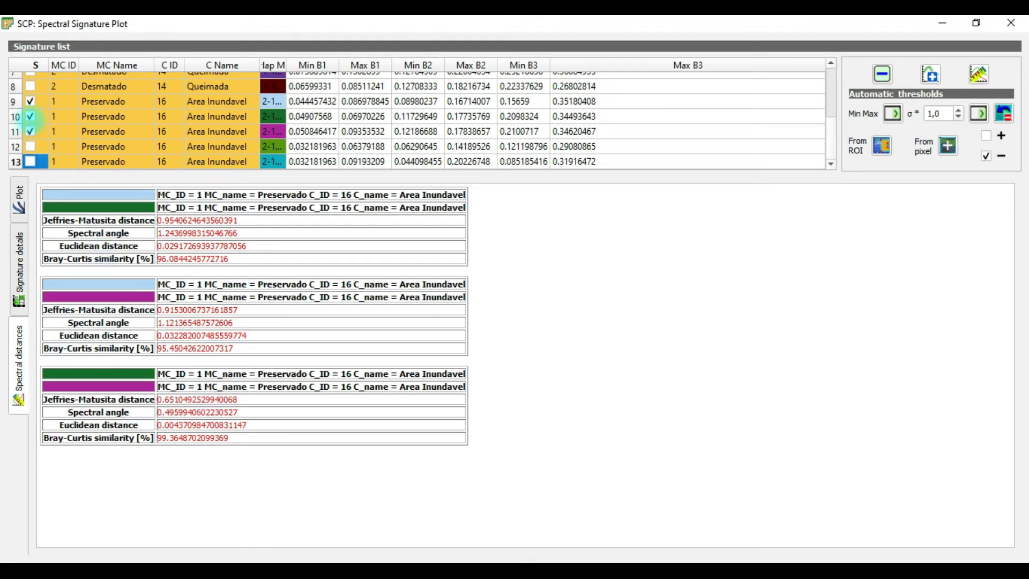
Calculate the spectral distances between only the olive green and cyan Area Inundavel signatures
{"action": "left_click", "coordinate": [31, 101]}
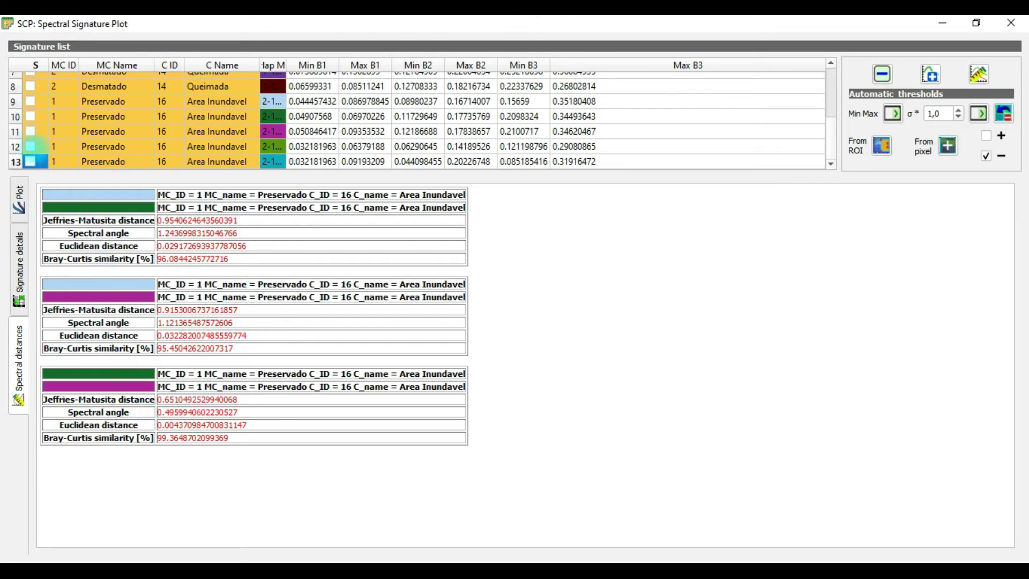
{"action": "left_click", "coordinate": [30, 147]}
{"action": "left_click", "coordinate": [30, 161]}
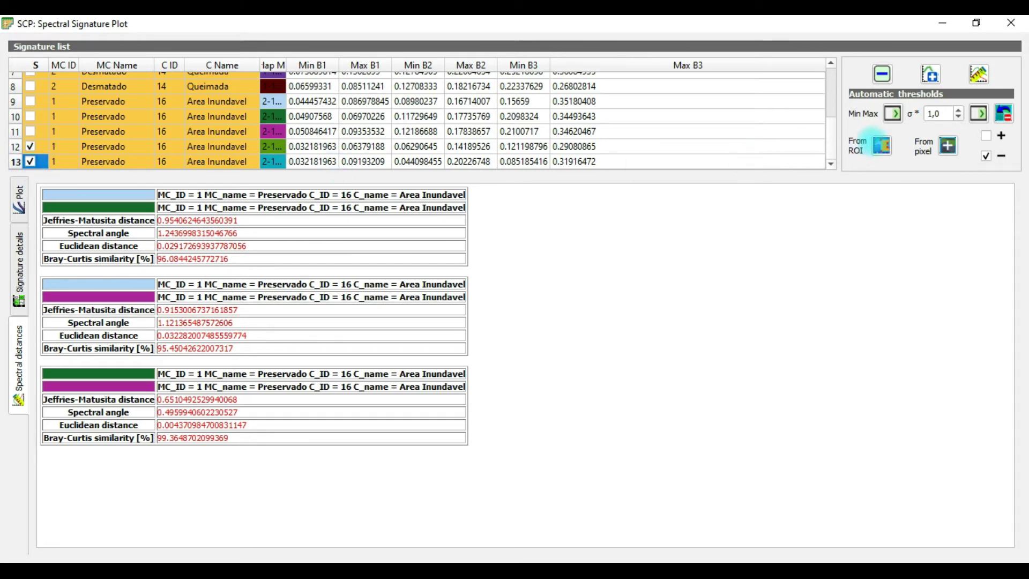
{"action": "left_click", "coordinate": [979, 74]}
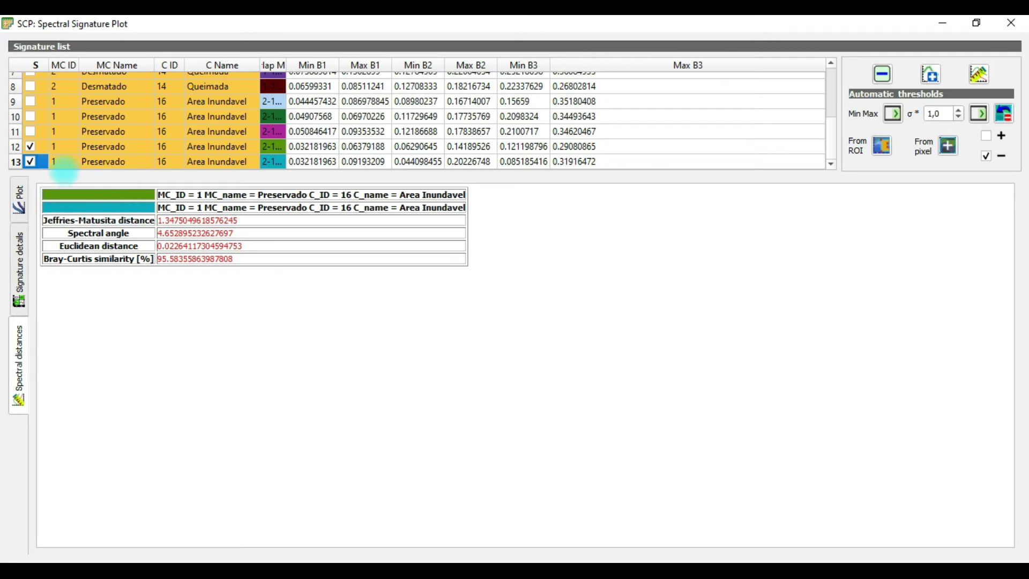
Calculate the spectral distances between only the magenta and olive green Area Inundavel signatures
{"action": "left_click", "coordinate": [30, 161]}
{"action": "left_click", "coordinate": [30, 131]}
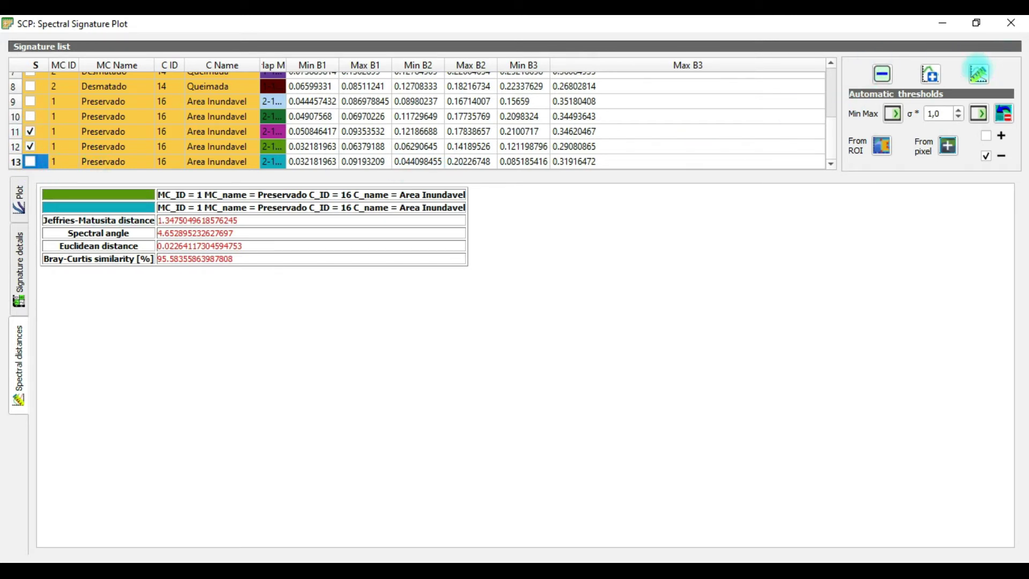
{"action": "left_click", "coordinate": [979, 71]}
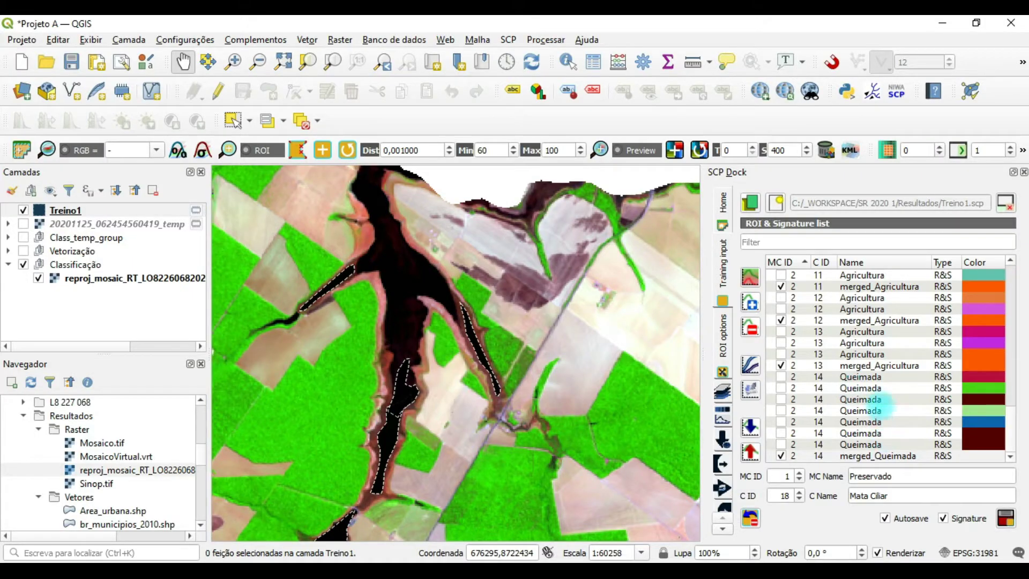
Merge the light blue and dark green class 16 Area Inundavel signatures in the ROI & Signature list
{"action": "scroll", "coordinate": [863, 370], "scroll_direction": "up", "scroll_amount": 4}
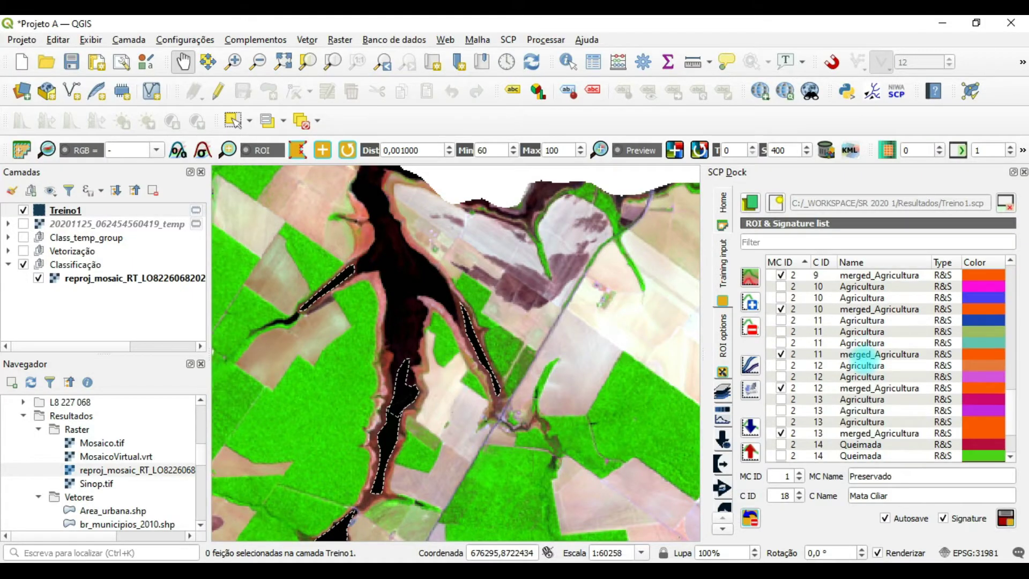
{"action": "scroll", "coordinate": [863, 359], "scroll_direction": "up", "scroll_amount": 10}
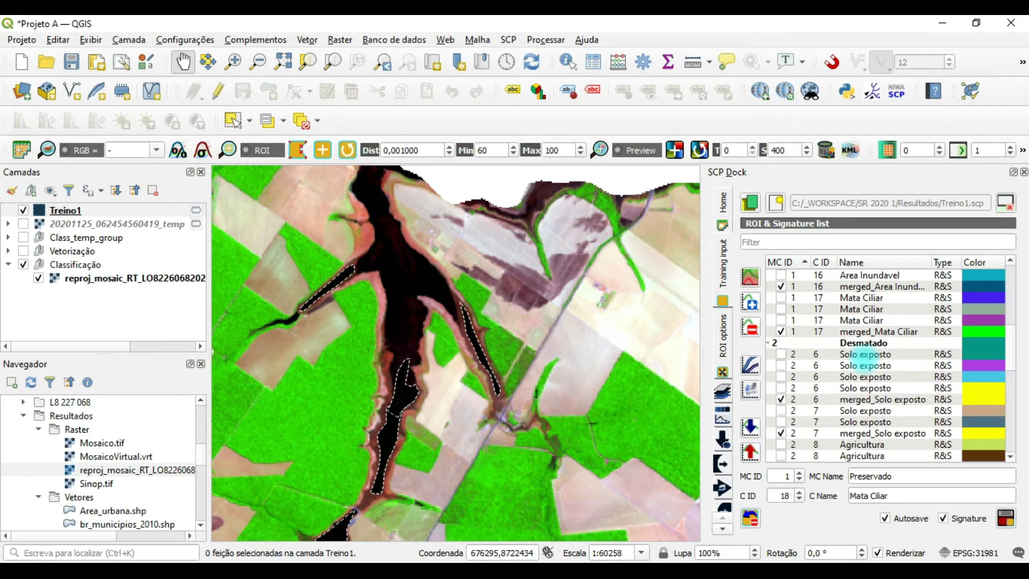
{"action": "scroll", "coordinate": [862, 343], "scroll_direction": "up", "scroll_amount": 6}
{"action": "scroll", "coordinate": [862, 343], "scroll_direction": "down", "scroll_amount": 3}
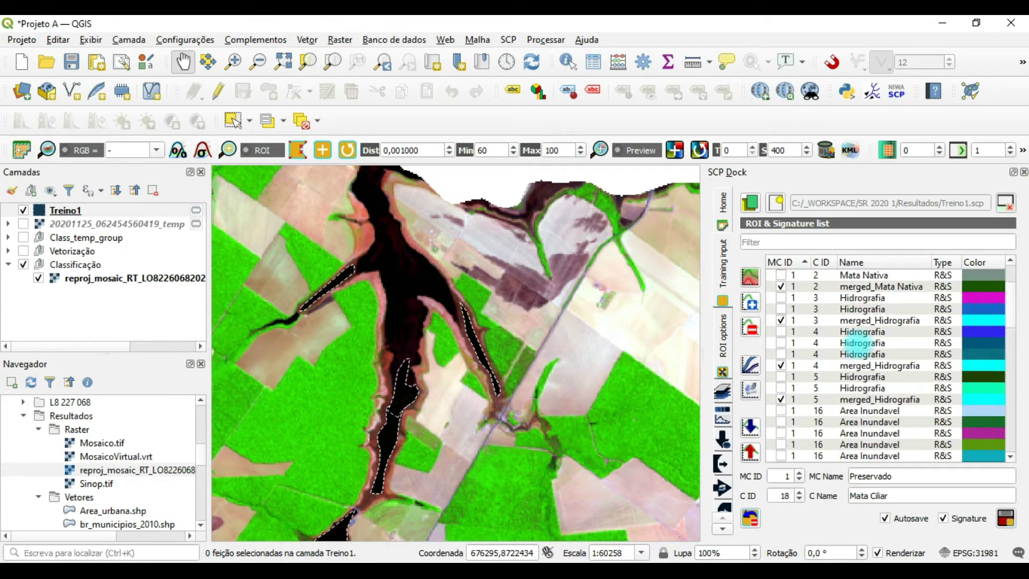
{"action": "scroll", "coordinate": [862, 343], "scroll_direction": "down", "scroll_amount": 1}
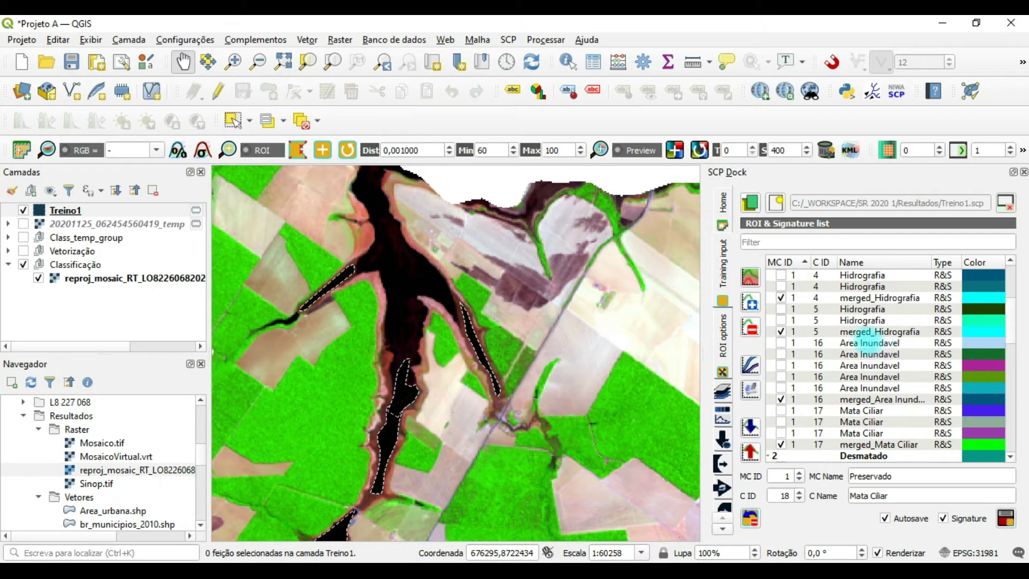
{"action": "left_click", "coordinate": [868, 343]}
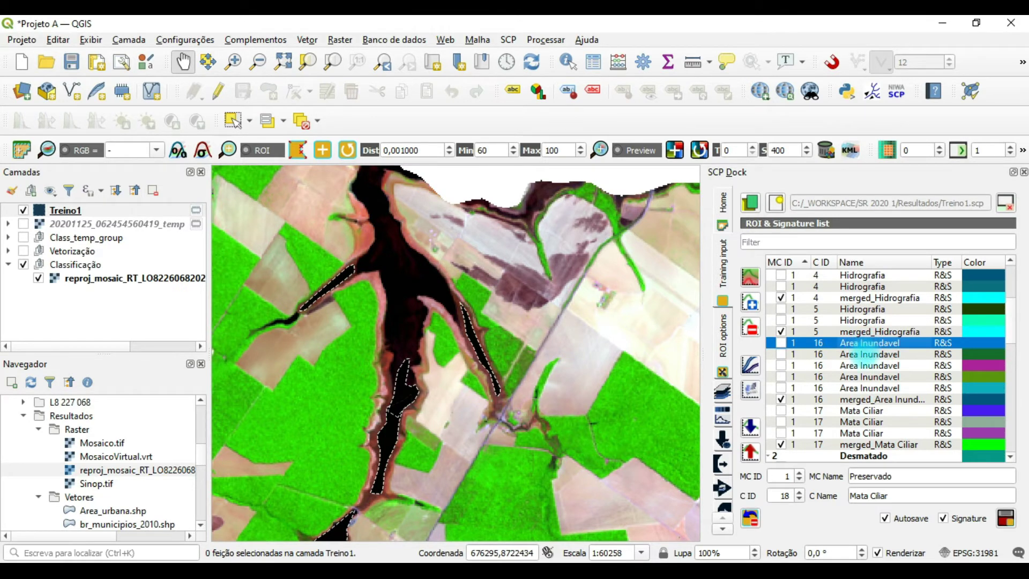
{"action": "left_click", "coordinate": [862, 354], "text": "ctrl"}
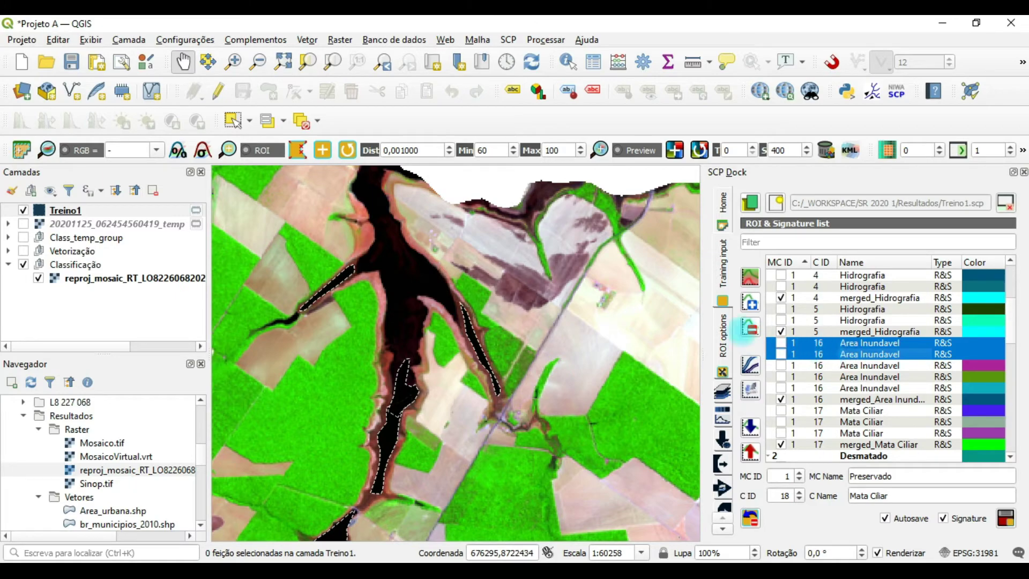
{"action": "left_click", "coordinate": [751, 276]}
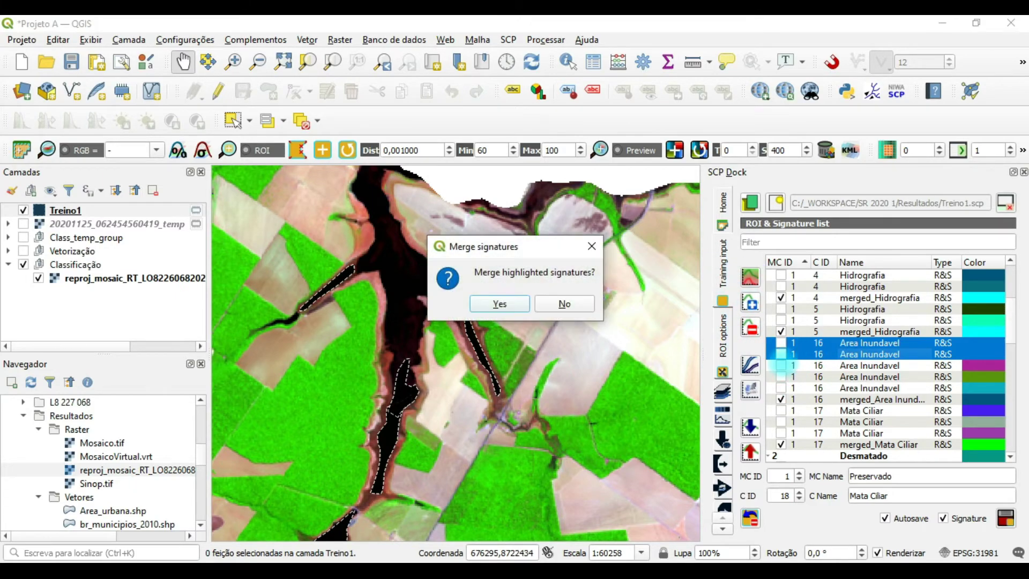
{"action": "left_click", "coordinate": [501, 302]}
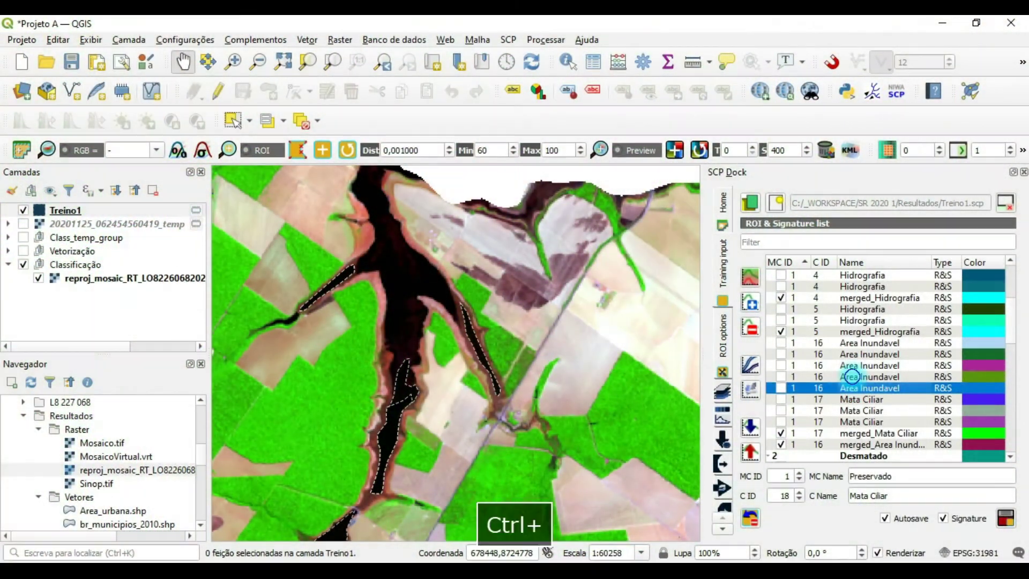
Merge the magenta, olive green and cyan Area Inundavel signatures into a second merged signature
{"action": "left_click", "coordinate": [863, 376], "text": "ctrl"}
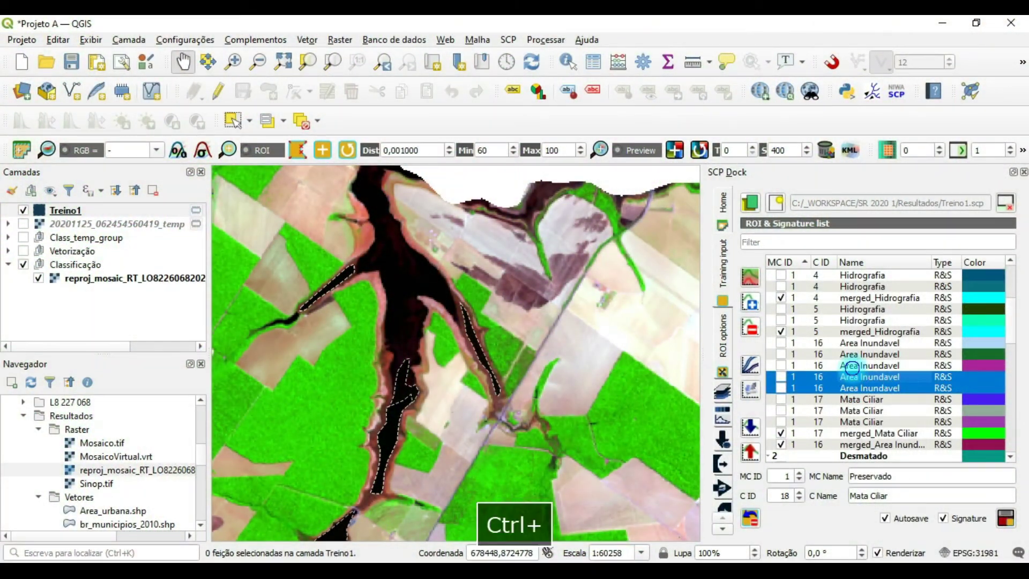
{"action": "left_click", "coordinate": [863, 365], "text": "ctrl"}
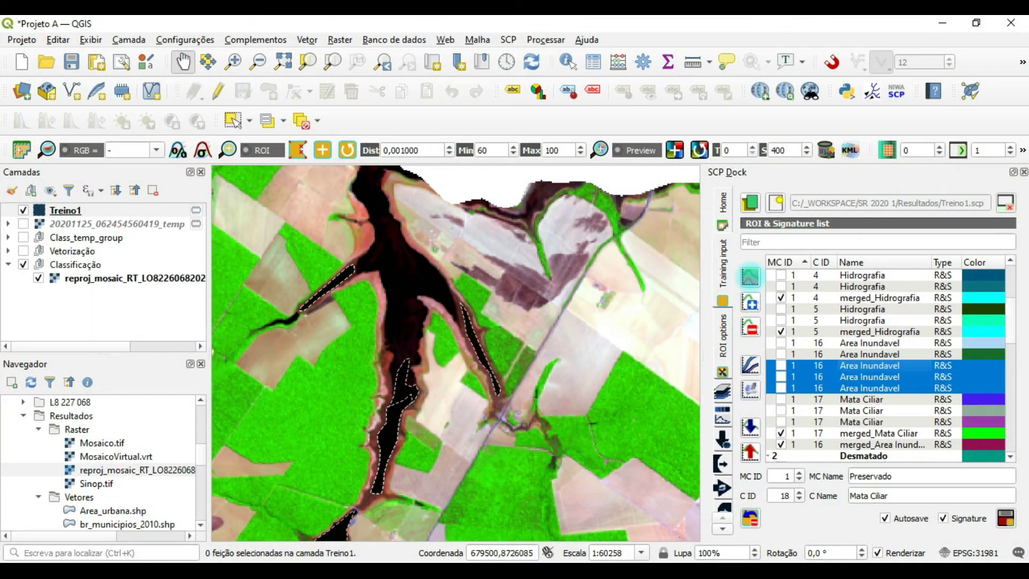
{"action": "left_click", "coordinate": [750, 276]}
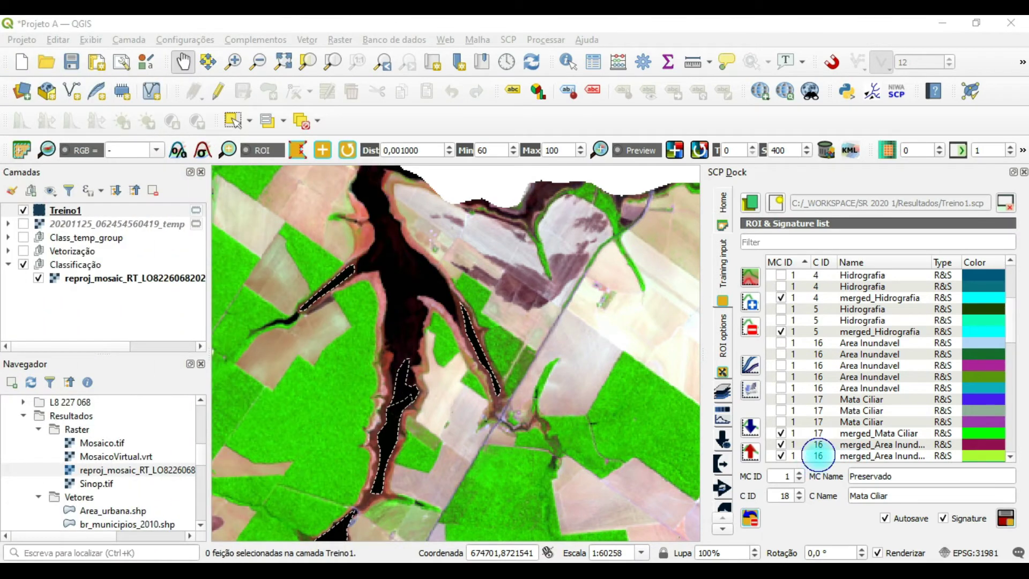
Set the C ID of the lime green merged_Area Inundavel signature to 18
{"action": "double_click", "coordinate": [818, 455]}
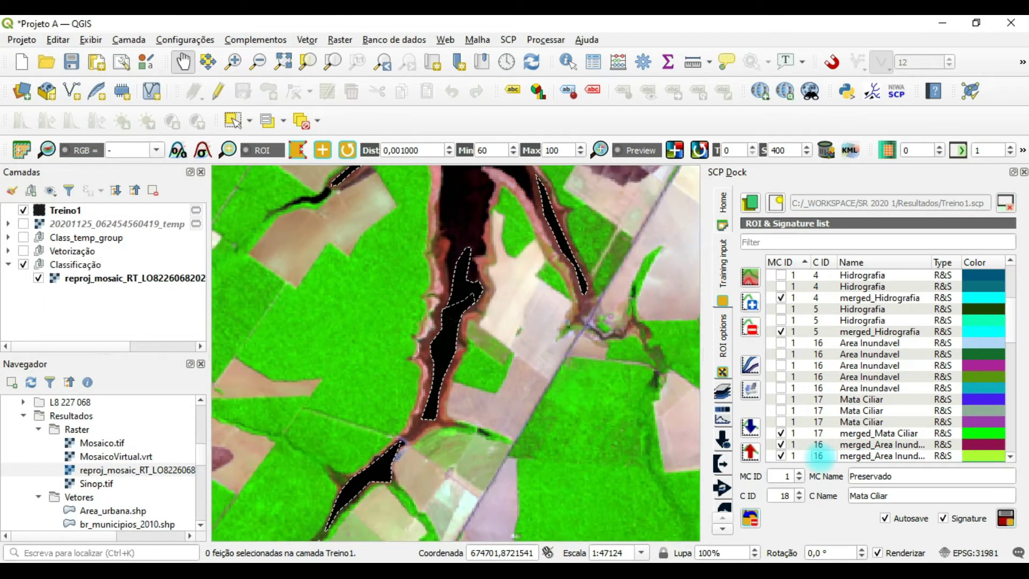
{"action": "left_click", "coordinate": [819, 455]}
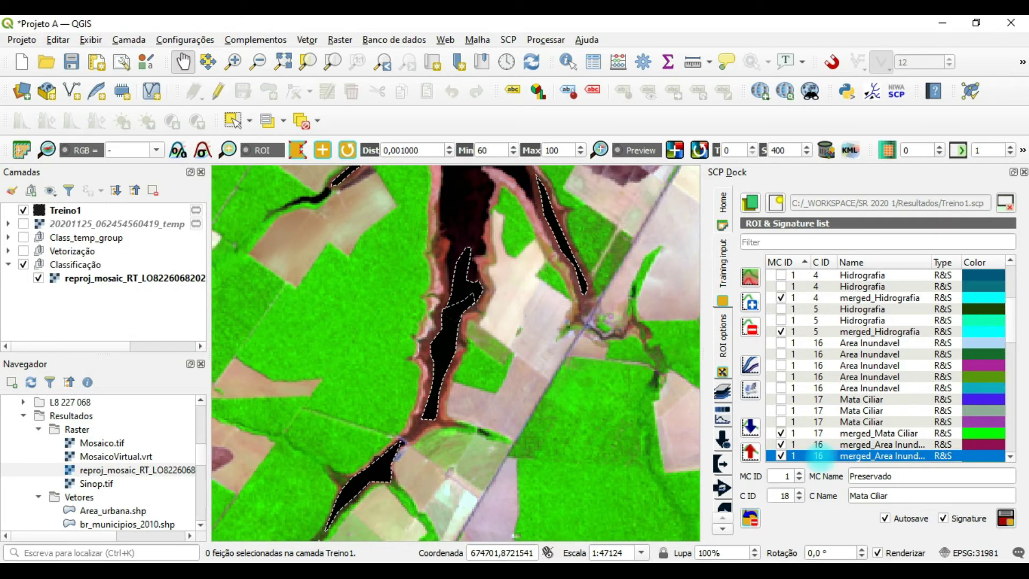
{"action": "left_click", "coordinate": [819, 455], "text": "ctrl"}
{"action": "type", "text": "18"}
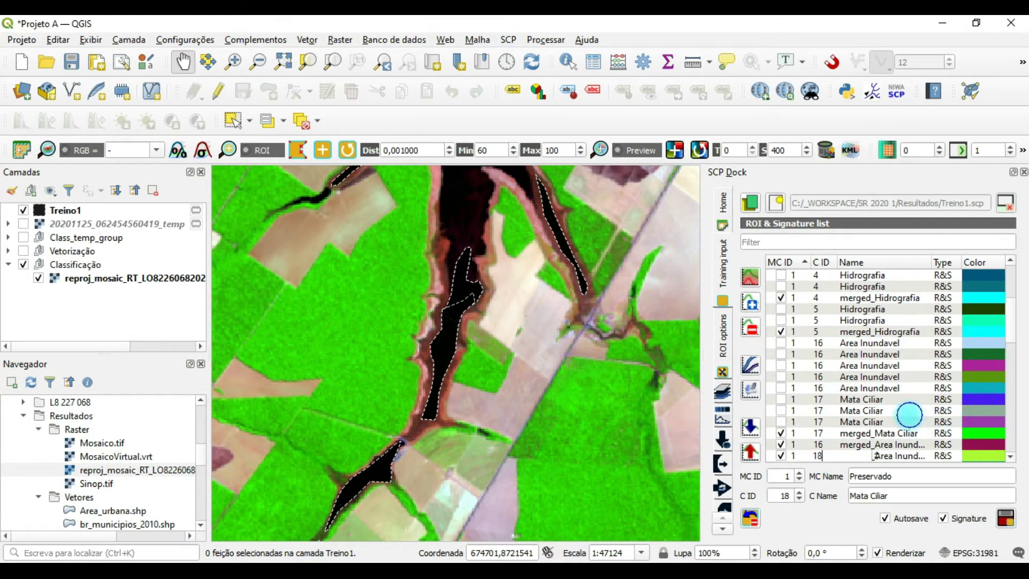
{"action": "key", "text": "Return"}
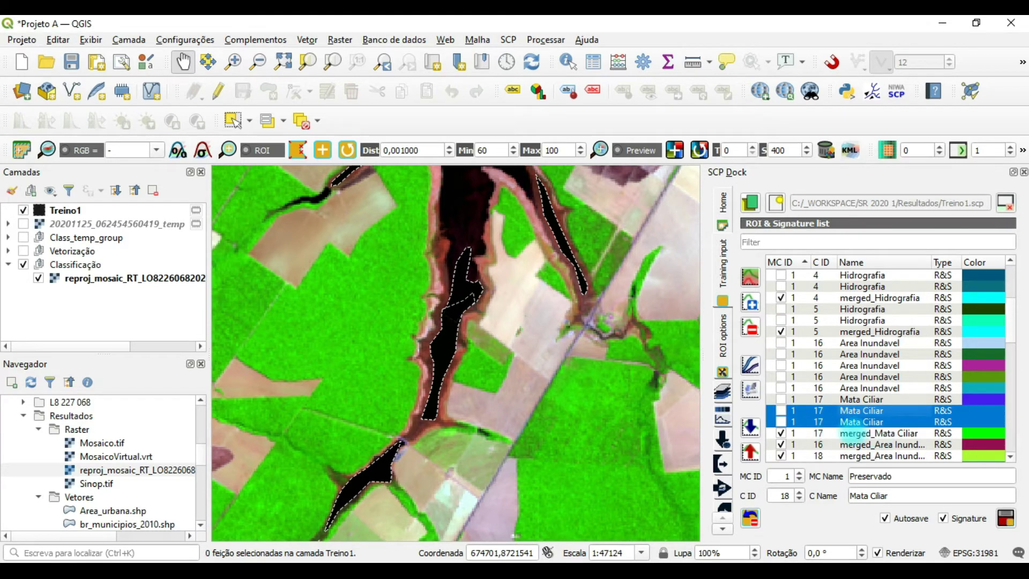
Deselect the two highlighted class 17 Mata Ciliar signatures in the ROI & Signature list
{"action": "left_click", "coordinate": [865, 422], "text": "ctrl"}
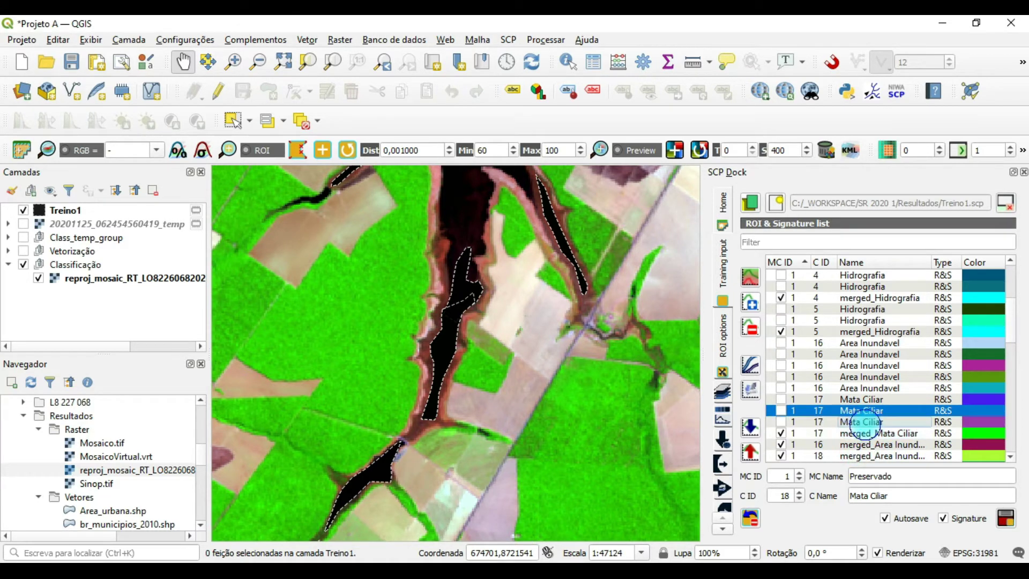
{"action": "left_click", "coordinate": [861, 410], "text": "ctrl"}
{"action": "scroll", "coordinate": [874, 429], "scroll_direction": "down", "scroll_amount": 1}
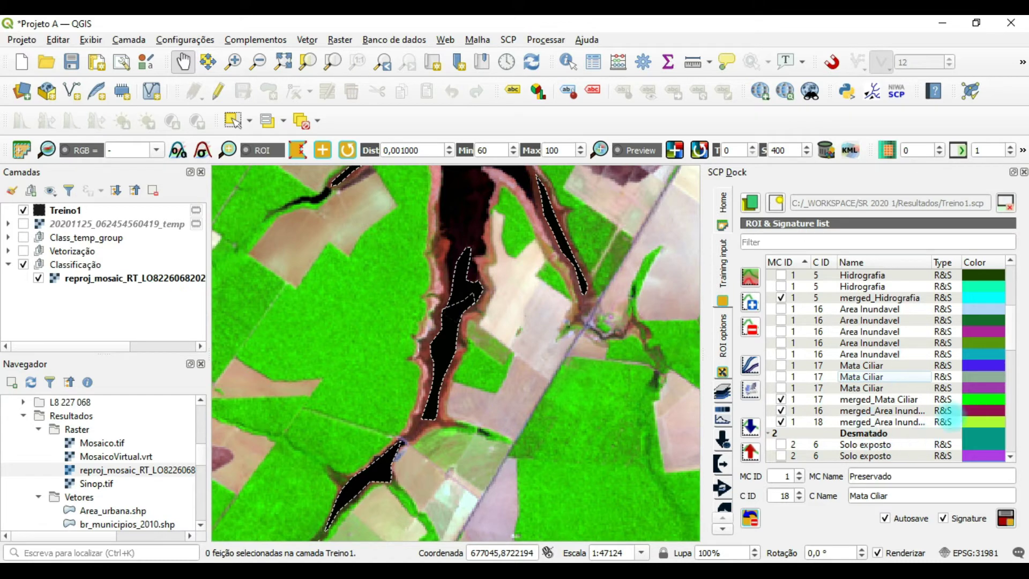
{"action": "scroll", "coordinate": [840, 401], "scroll_direction": "down", "scroll_amount": 2}
{"action": "scroll", "coordinate": [840, 402], "scroll_direction": "down", "scroll_amount": 3}
{"action": "double_click", "coordinate": [817, 308]}
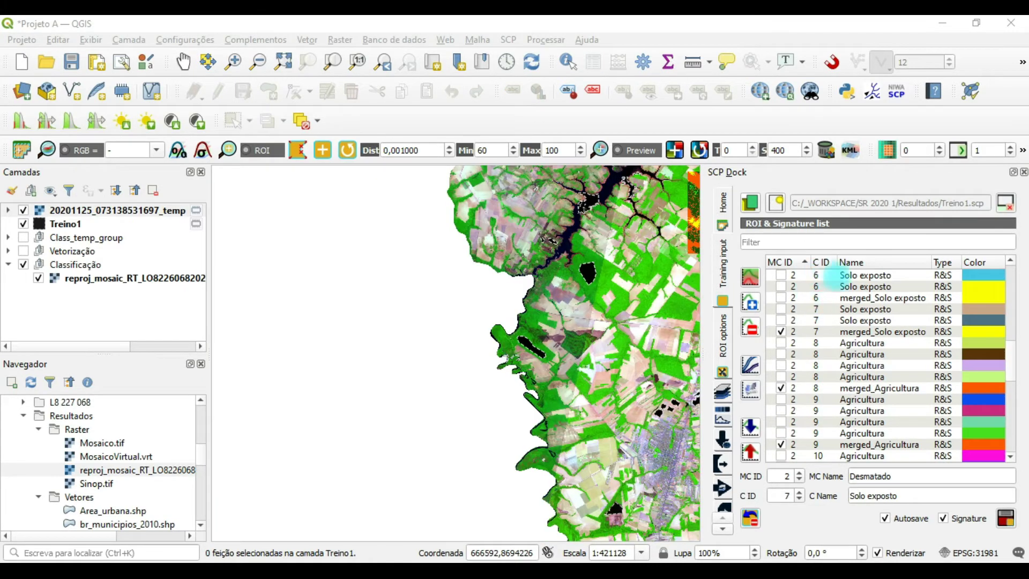
Set the color of the class 8 merged_Agricultura signature to light orange #ffaa7f
{"action": "scroll", "coordinate": [871, 364], "scroll_direction": "up", "scroll_amount": 12}
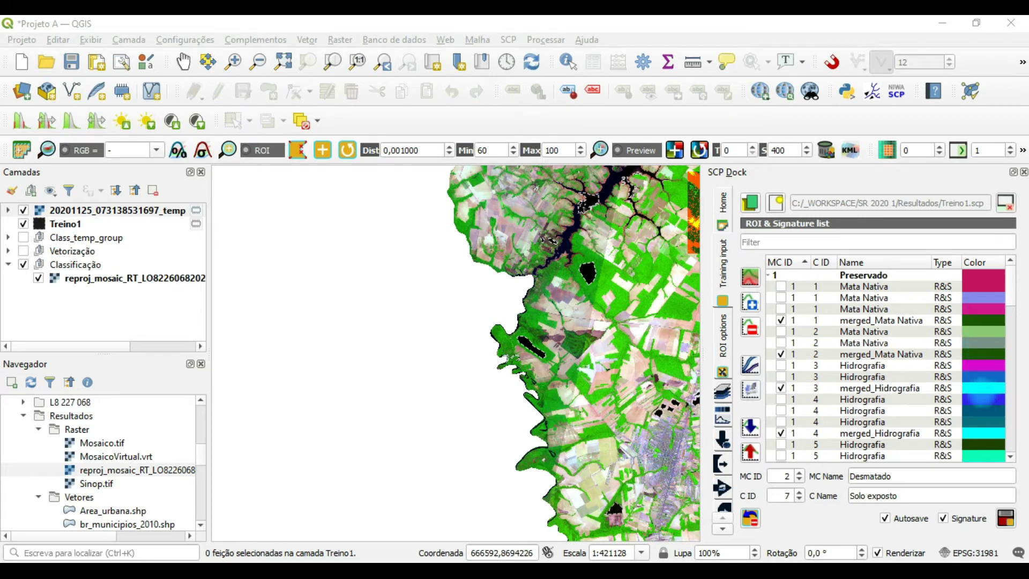
{"action": "scroll", "coordinate": [982, 411], "scroll_direction": "down", "scroll_amount": 3}
{"action": "scroll", "coordinate": [971, 384], "scroll_direction": "down", "scroll_amount": 4}
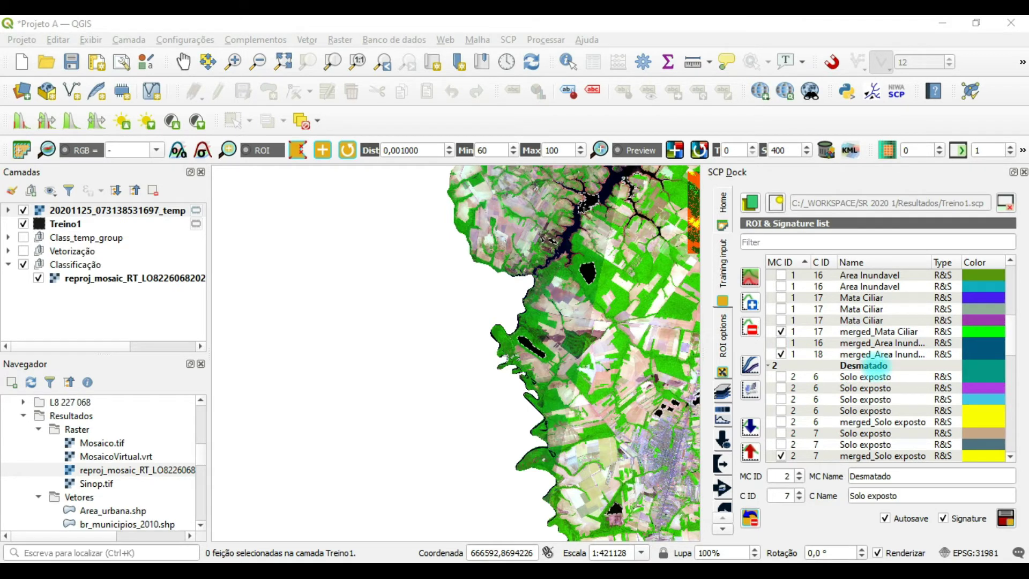
{"action": "scroll", "coordinate": [864, 365], "scroll_direction": "down", "scroll_amount": 3}
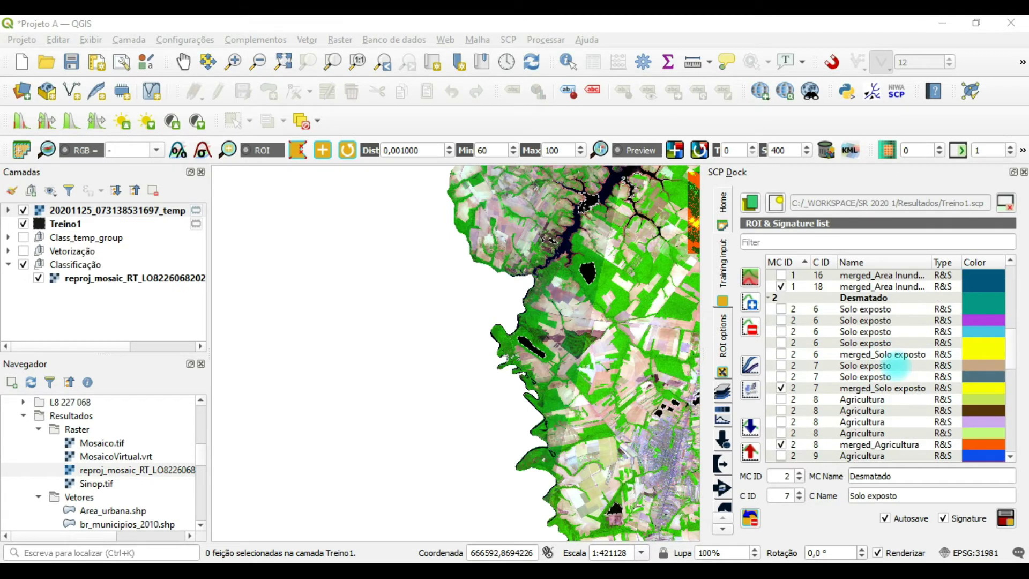
{"action": "scroll", "coordinate": [896, 366], "scroll_direction": "down", "scroll_amount": 1}
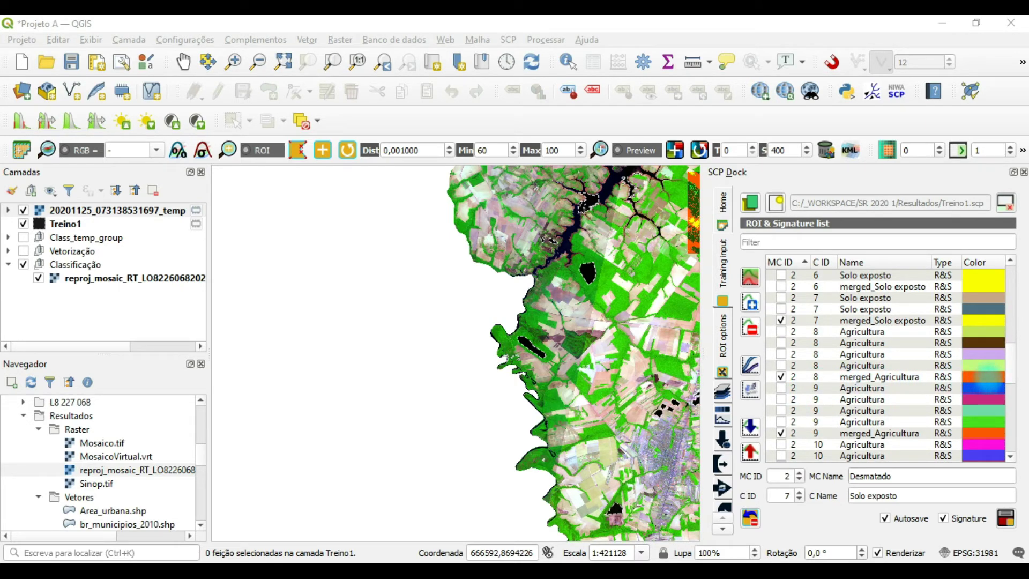
{"action": "double_click", "coordinate": [988, 377]}
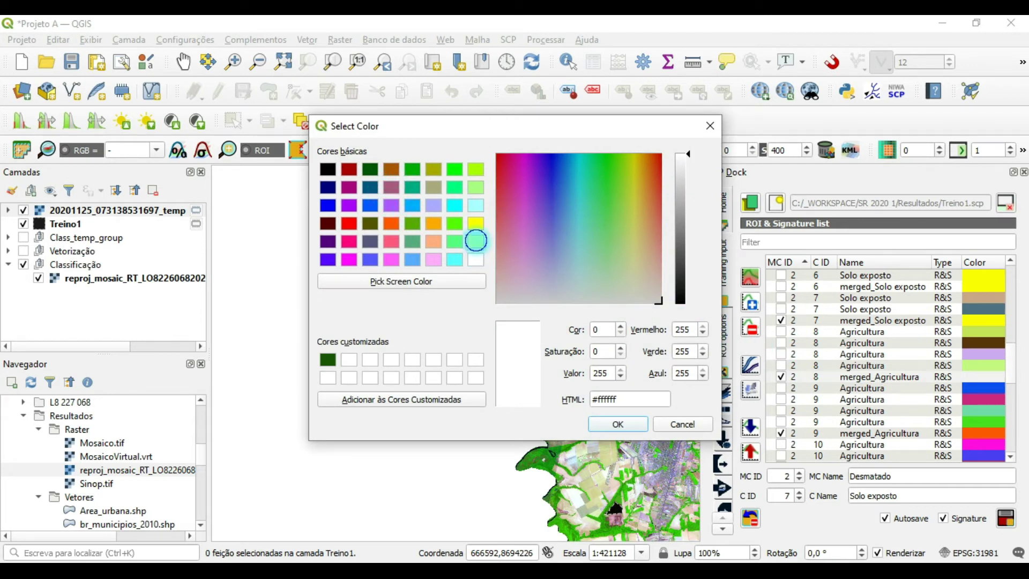
{"action": "left_click", "coordinate": [476, 241]}
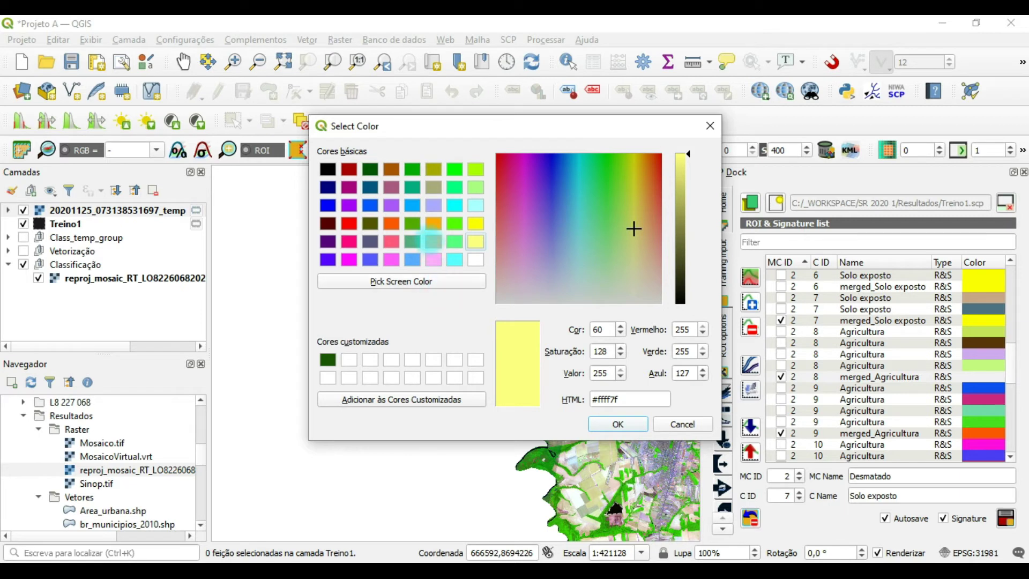
{"action": "left_click", "coordinate": [430, 241]}
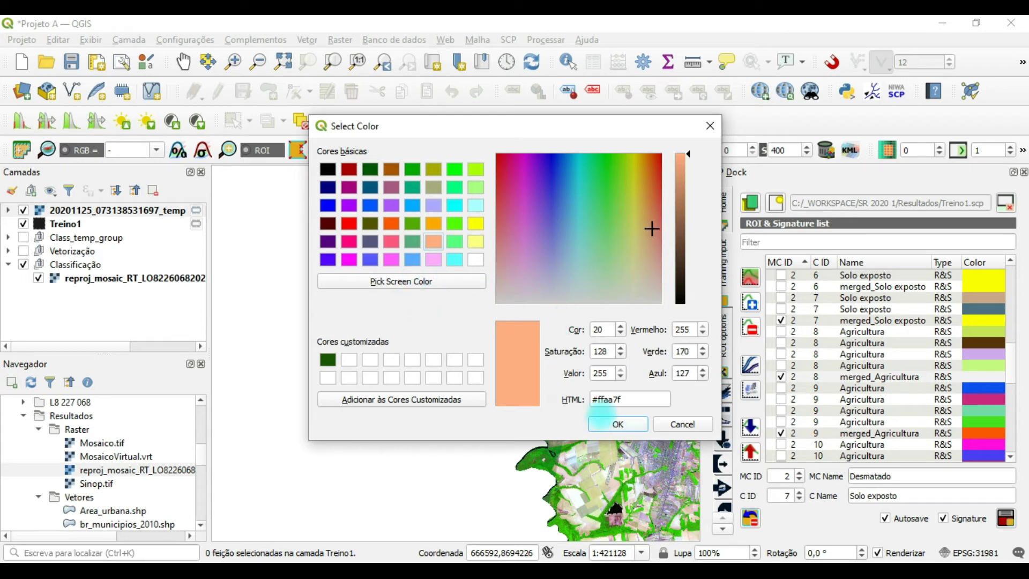
{"action": "left_click", "coordinate": [617, 424]}
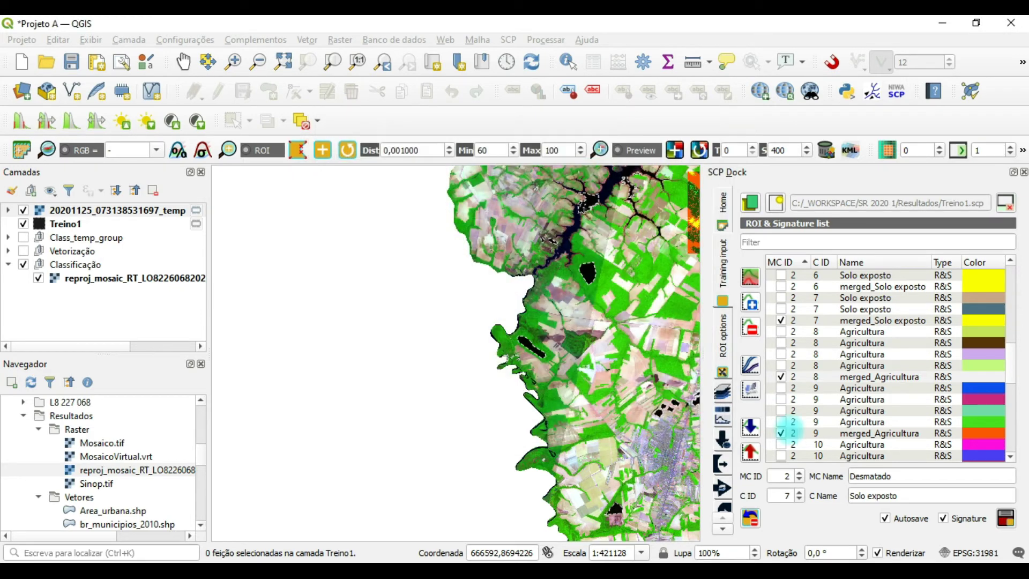
Apply the same light orange #ffaa7f to the merged_Agricultura signatures of classes 9, 10 and 11
{"action": "double_click", "coordinate": [986, 377]}
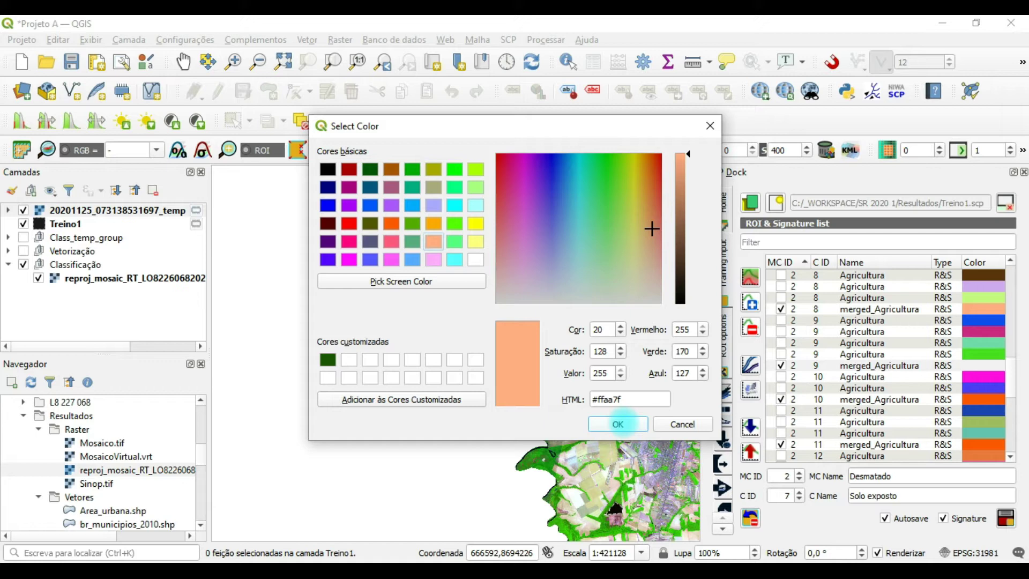
{"action": "left_click", "coordinate": [617, 423]}
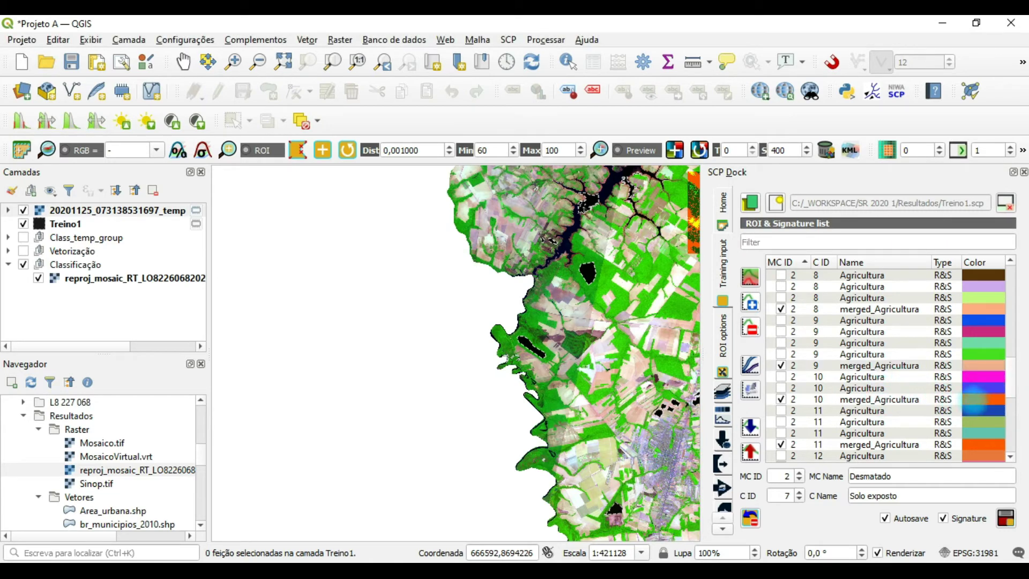
{"action": "double_click", "coordinate": [975, 399]}
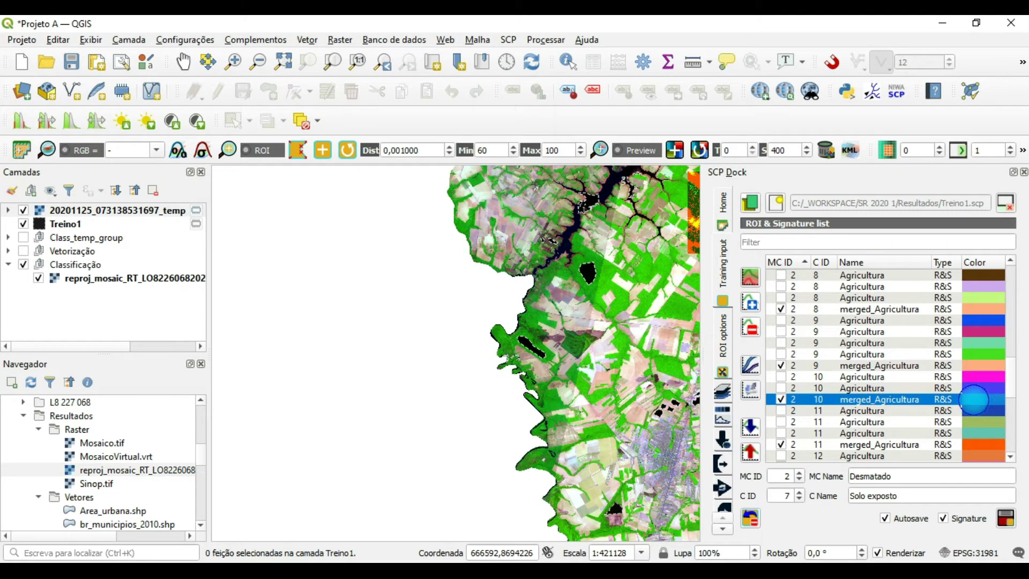
{"action": "left_click", "coordinate": [433, 241]}
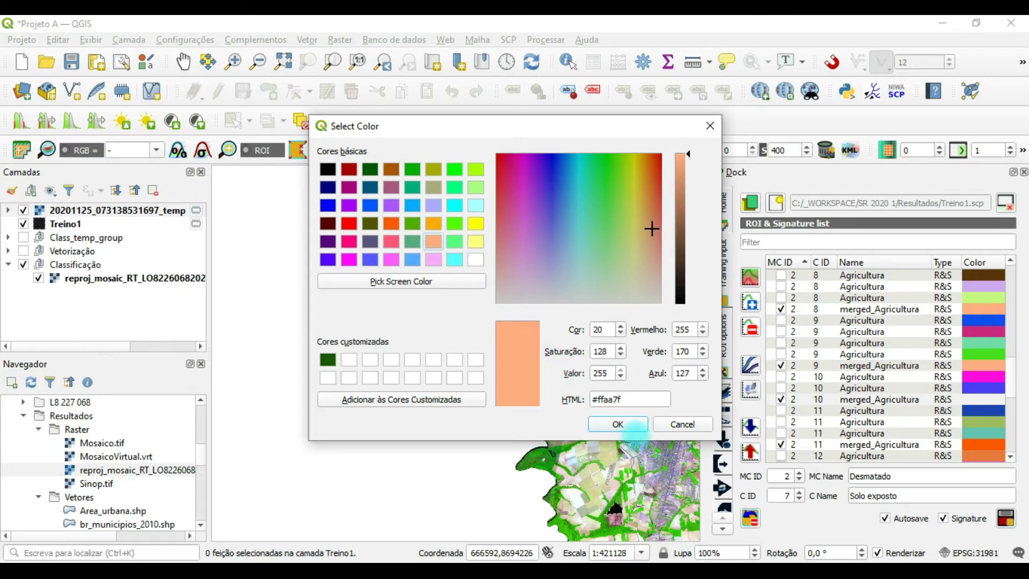
{"action": "left_click", "coordinate": [616, 423]}
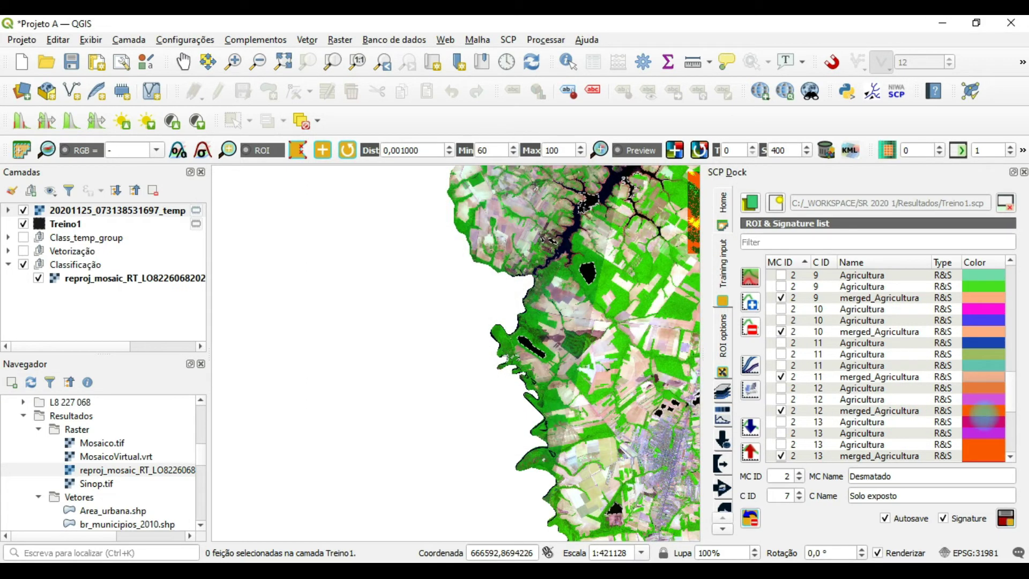
Recolor the merged_Agricultura signatures of classes 12 and 13 with light orange #ffaa7f
{"action": "double_click", "coordinate": [983, 412]}
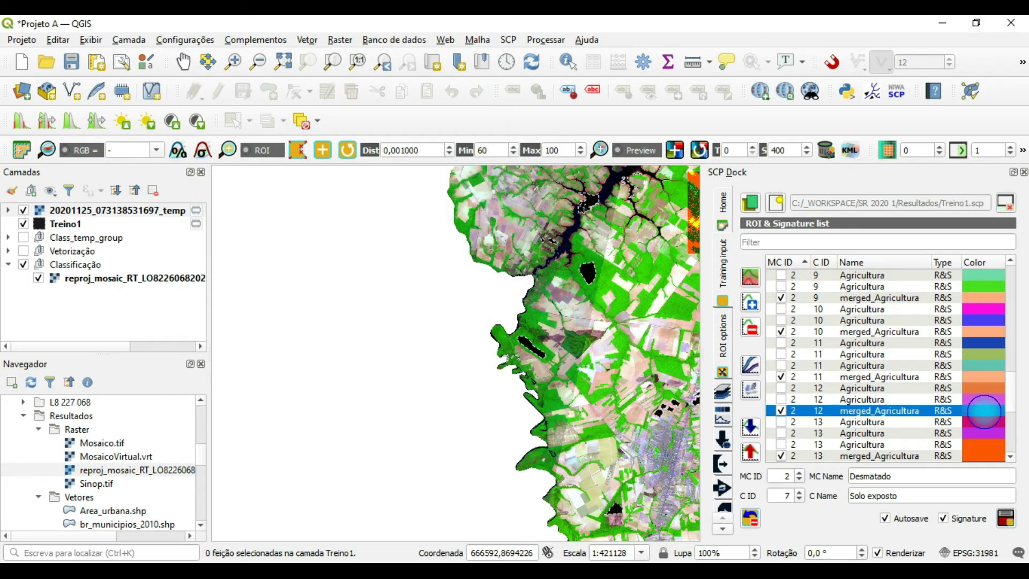
{"action": "left_click", "coordinate": [650, 228]}
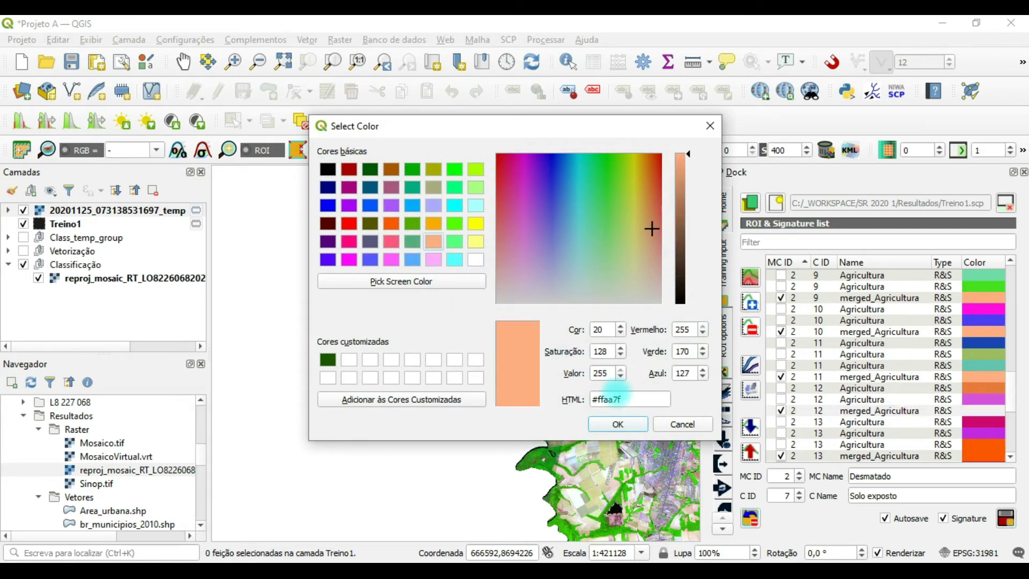
{"action": "left_click", "coordinate": [618, 423]}
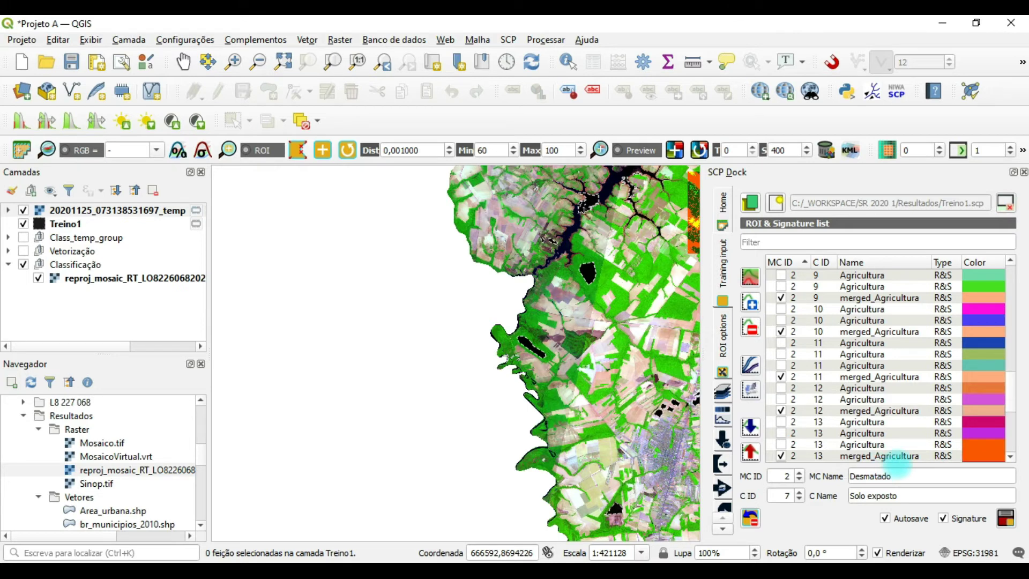
{"action": "double_click", "coordinate": [978, 459]}
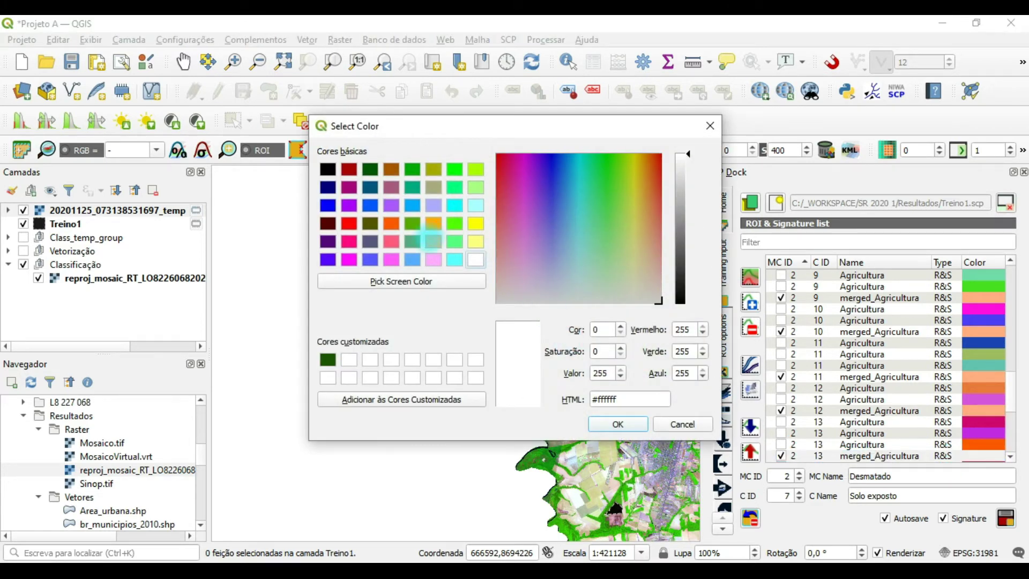
{"action": "left_click", "coordinate": [429, 238]}
{"action": "left_click", "coordinate": [617, 424]}
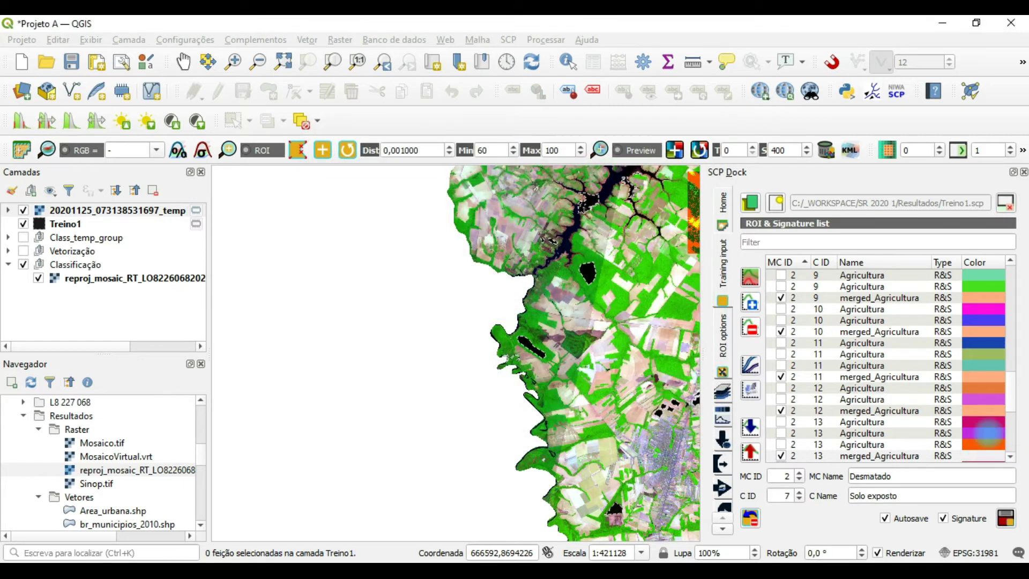
{"action": "scroll", "coordinate": [983, 429], "scroll_direction": "up", "scroll_amount": 2}
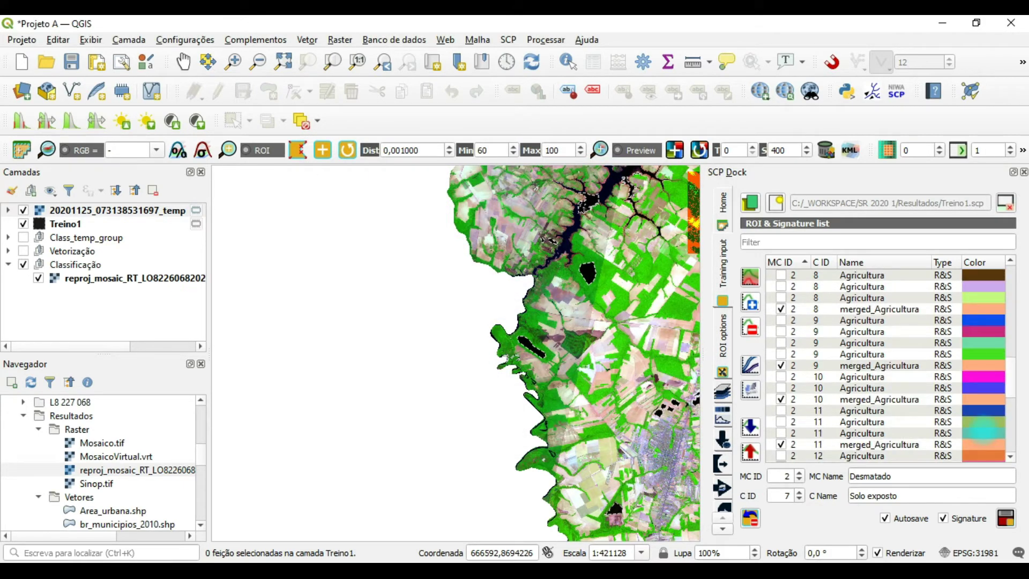
{"action": "scroll", "coordinate": [983, 428], "scroll_direction": "down", "scroll_amount": 3}
{"action": "scroll", "coordinate": [983, 429], "scroll_direction": "down", "scroll_amount": 2}
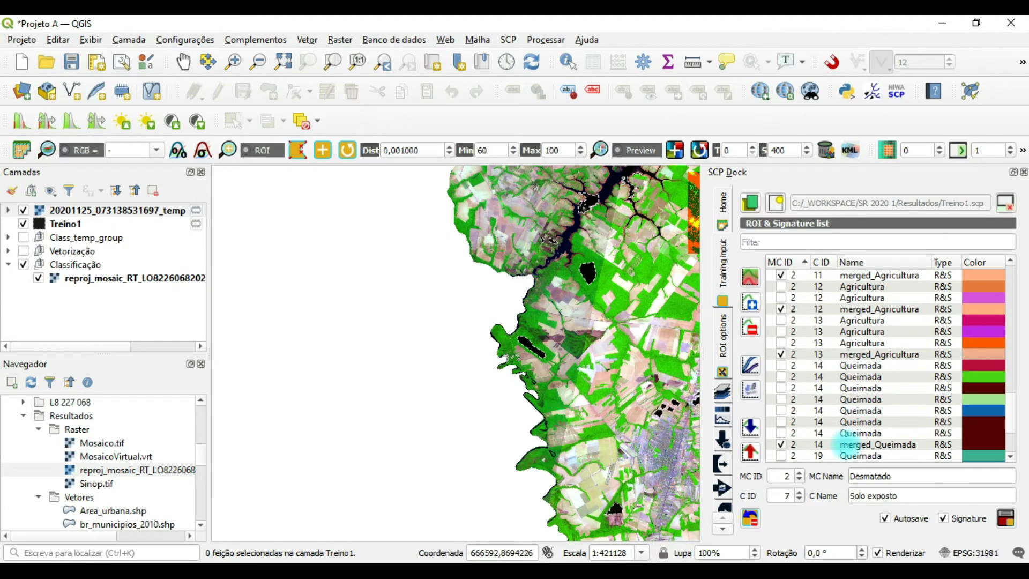
Collapse the Preservado and Desmatado macroclass groups in the ROI & Signature list
{"action": "left_click", "coordinate": [770, 276]}
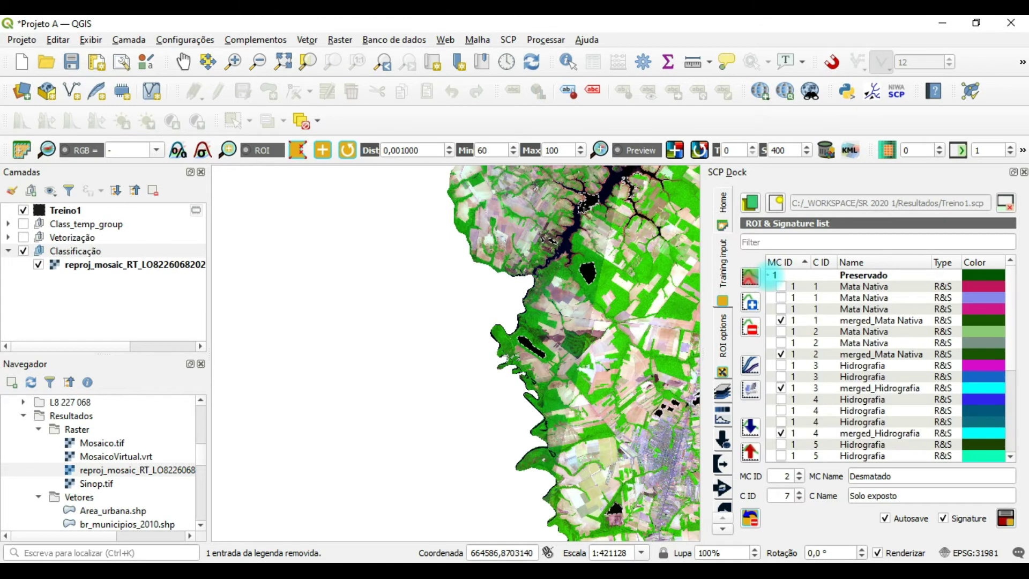
{"action": "left_click", "coordinate": [769, 276]}
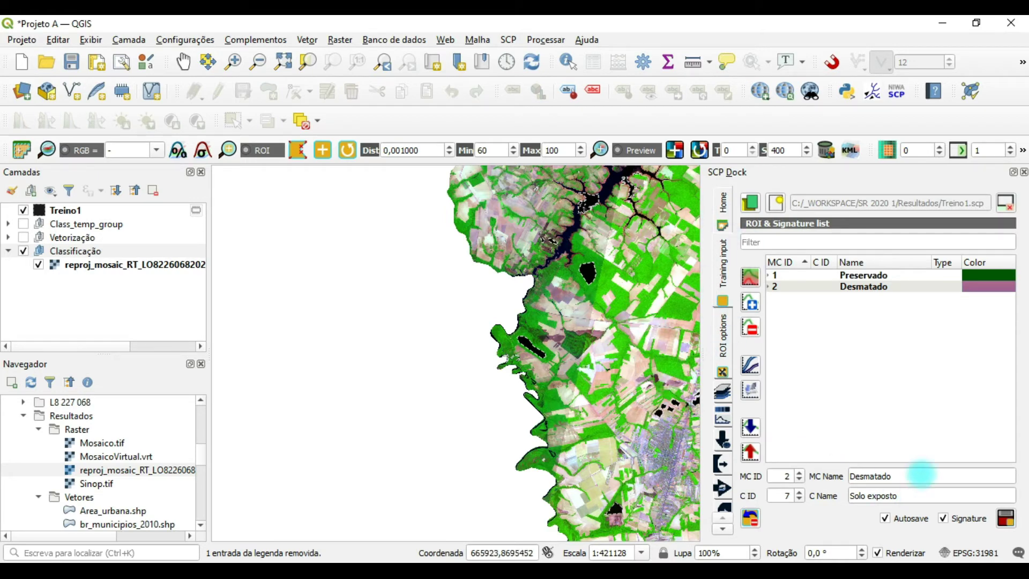
{"action": "left_click", "coordinate": [722, 202]}
{"action": "left_click", "coordinate": [720, 268]}
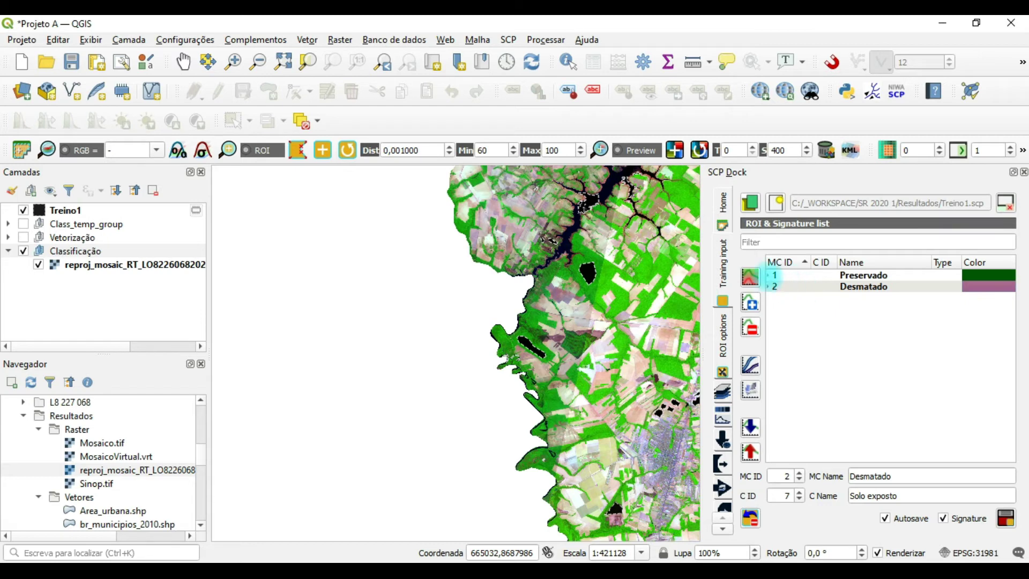
Expand the Preservado group and select the class 1 and 2 merged_Mata Nativa and class 3 merged_Hidrografia signatures
{"action": "left_click", "coordinate": [774, 275]}
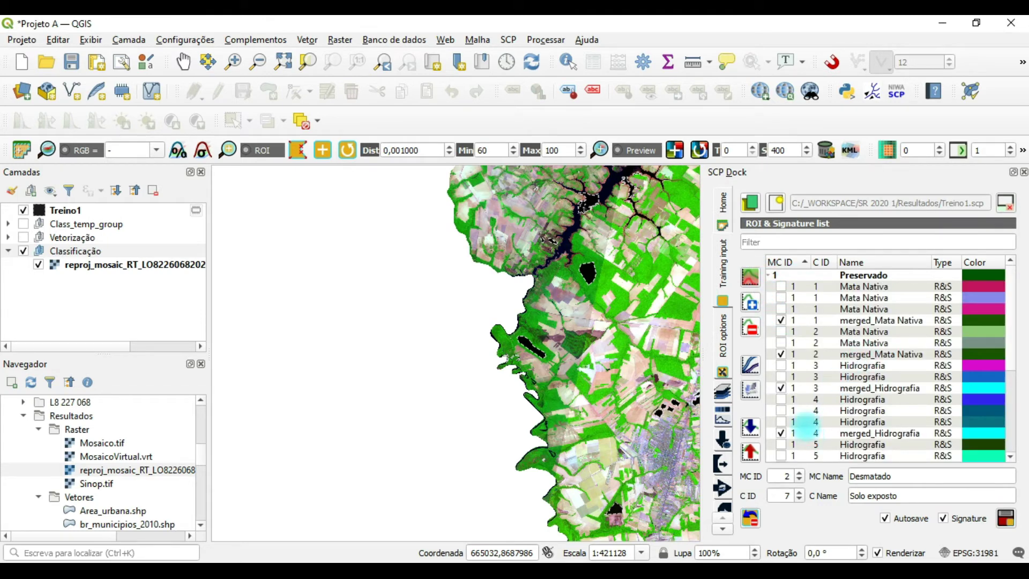
{"action": "scroll", "coordinate": [818, 377], "scroll_direction": "down", "scroll_amount": 2}
{"action": "scroll", "coordinate": [818, 377], "scroll_direction": "down", "scroll_amount": 1}
{"action": "scroll", "coordinate": [818, 377], "scroll_direction": "up", "scroll_amount": 5}
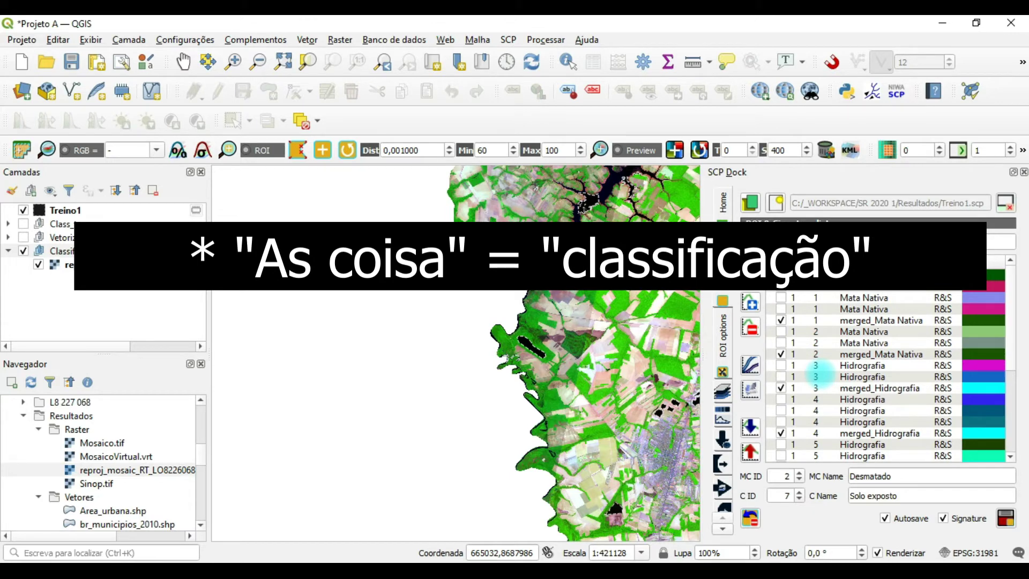
{"action": "left_click", "coordinate": [819, 321]}
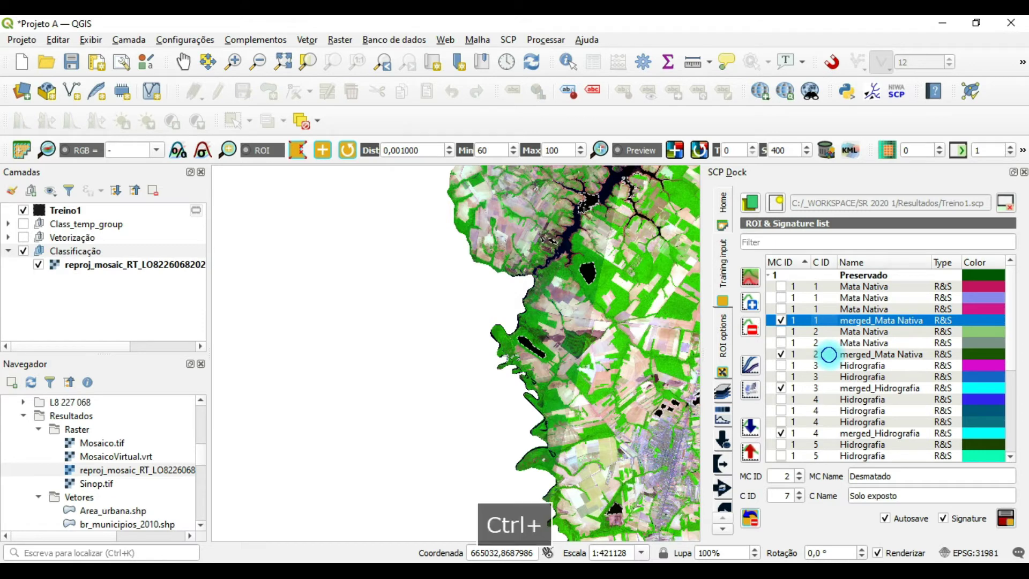
{"action": "left_click", "coordinate": [828, 353], "text": "ctrl"}
{"action": "left_click", "coordinate": [831, 388], "text": "ctrl"}
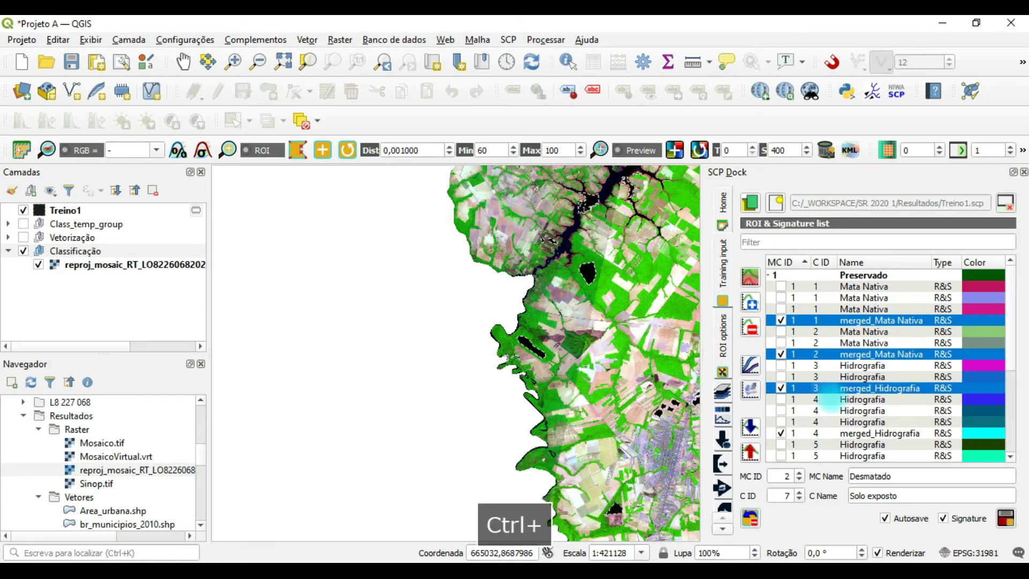
Add the class 4 and 5 merged_Hidrografia, class 17 merged_Mata Ciliar and class 18 merged_Area Inundavel signatures to the selection
{"action": "scroll", "coordinate": [830, 399], "scroll_direction": "down", "scroll_amount": 1}
{"action": "left_click", "coordinate": [828, 399], "text": "ctrl"}
{"action": "scroll", "coordinate": [828, 399], "scroll_direction": "down", "scroll_amount": 1}
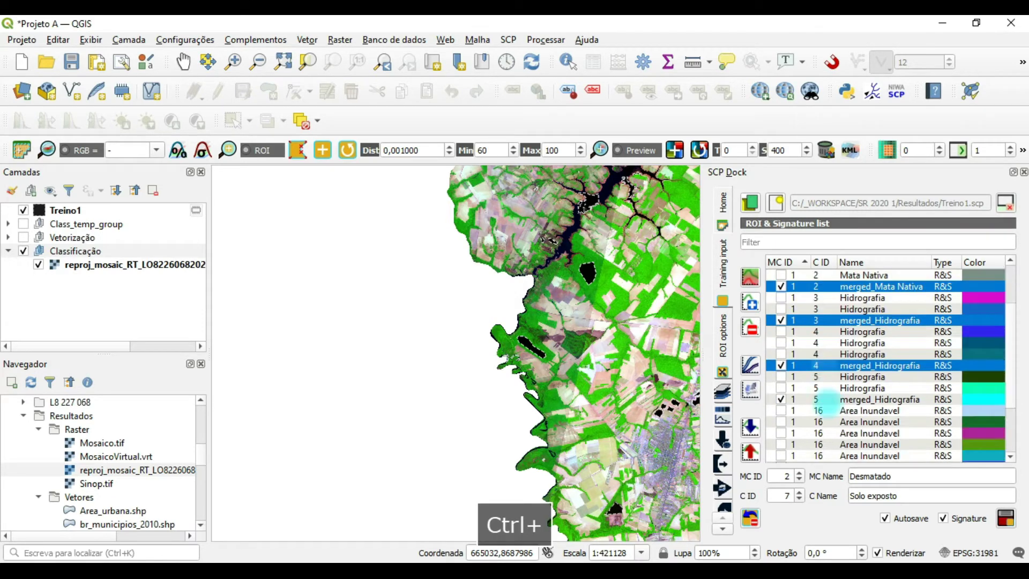
{"action": "left_click", "coordinate": [828, 399], "text": "ctrl"}
{"action": "scroll", "coordinate": [826, 399], "scroll_direction": "down", "scroll_amount": 2}
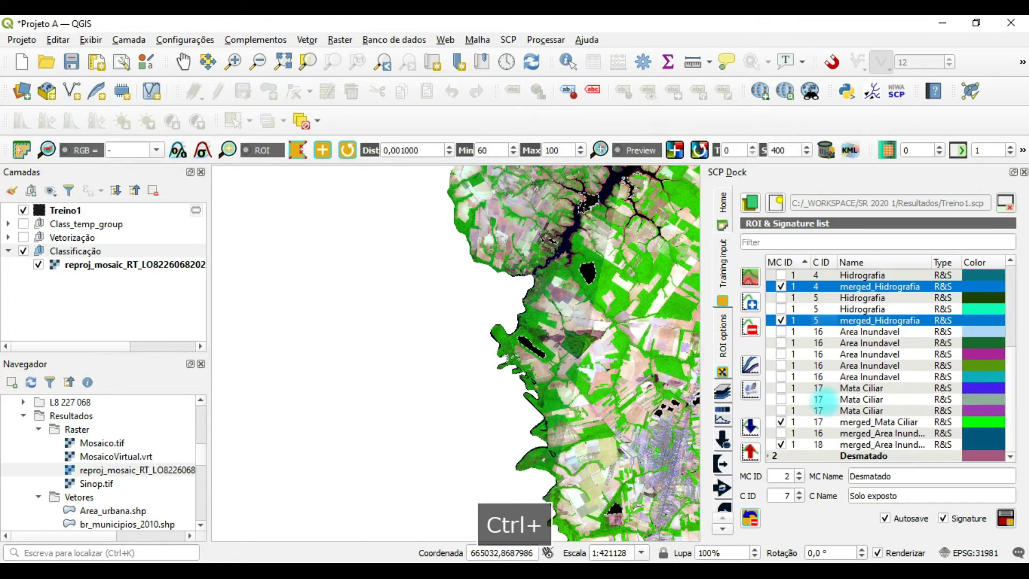
{"action": "left_click", "coordinate": [818, 421], "text": "ctrl"}
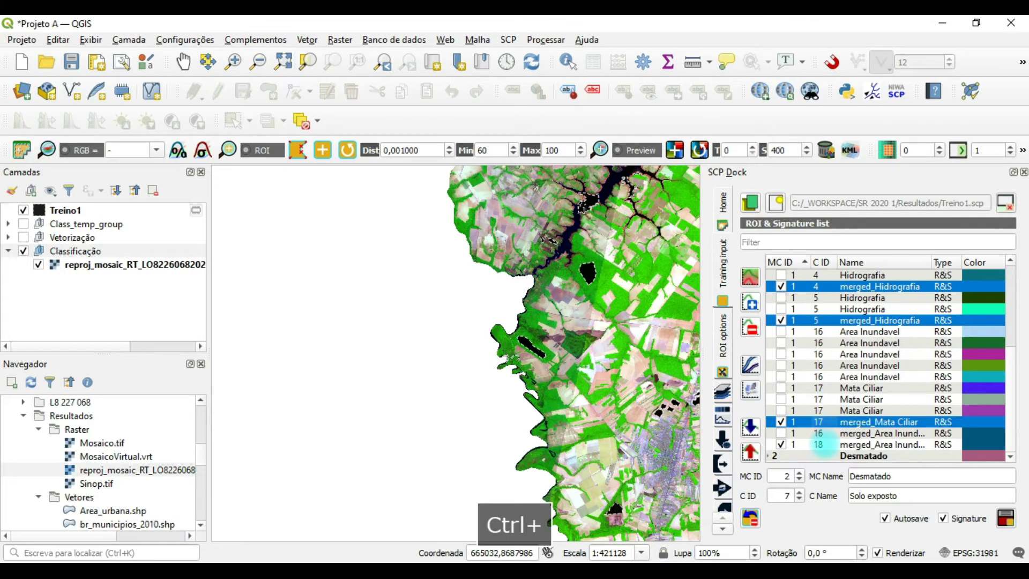
{"action": "left_click", "coordinate": [817, 444], "text": "ctrl"}
Expand the Desmatado group and add the class 6 and 7 merged_Solo exposto signatures to the selection
{"action": "left_click", "coordinate": [771, 455]}
{"action": "scroll", "coordinate": [815, 444], "scroll_direction": "down", "scroll_amount": 4}
{"action": "scroll", "coordinate": [815, 444], "scroll_direction": "down", "scroll_amount": 1}
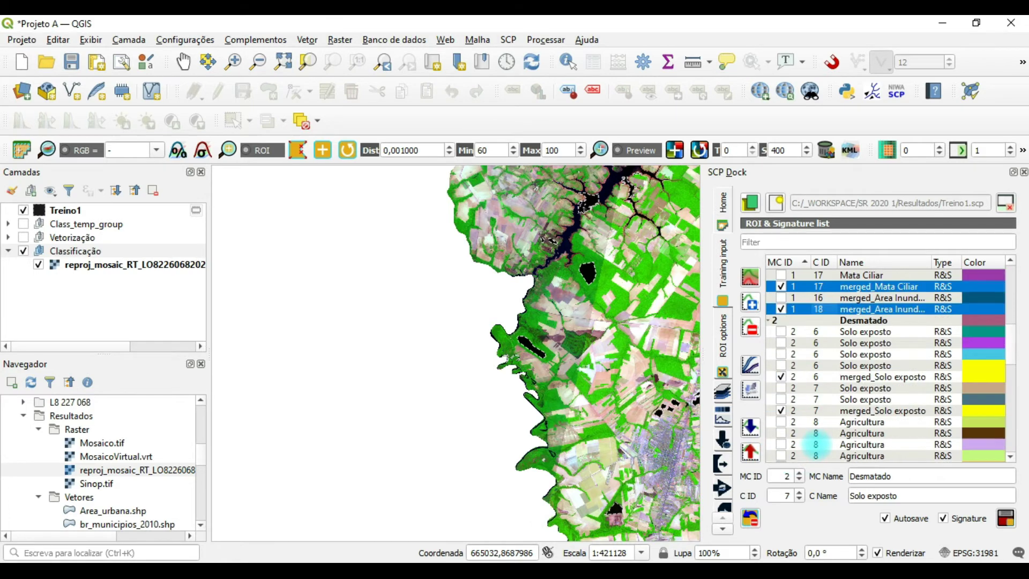
{"action": "left_click", "coordinate": [828, 376], "text": "ctrl"}
{"action": "left_click", "coordinate": [829, 411], "text": "ctrl"}
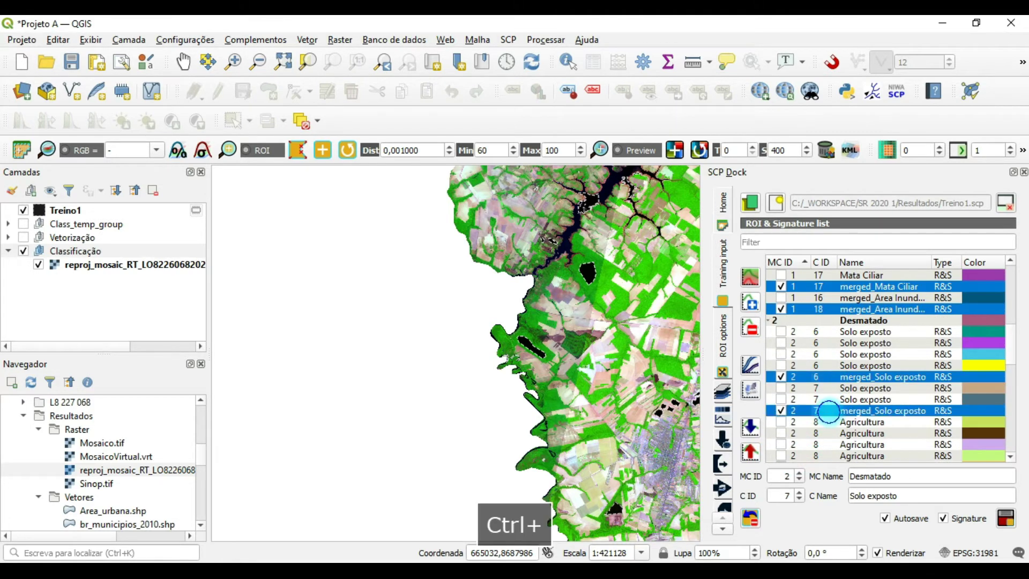
Add the merged_Agricultura signatures of classes 8 to 13 to the selection
{"action": "scroll", "coordinate": [829, 410], "scroll_direction": "down", "scroll_amount": 4}
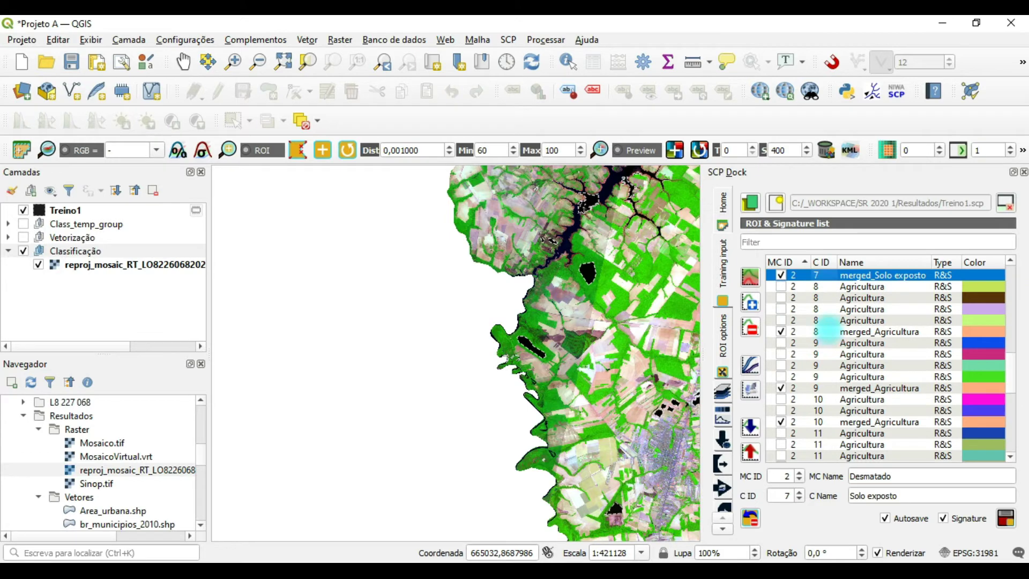
{"action": "left_click", "coordinate": [827, 331], "text": "ctrl"}
{"action": "left_click", "coordinate": [826, 388], "text": "ctrl"}
{"action": "left_click", "coordinate": [825, 422], "text": "ctrl"}
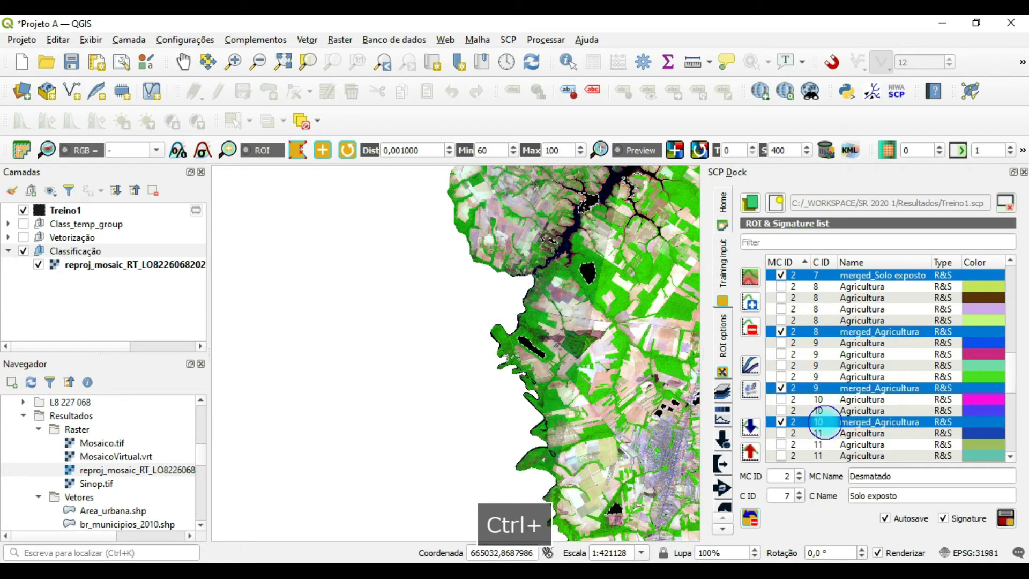
{"action": "scroll", "coordinate": [825, 421], "scroll_direction": "down", "scroll_amount": 2}
{"action": "left_click", "coordinate": [825, 399], "text": "ctrl"}
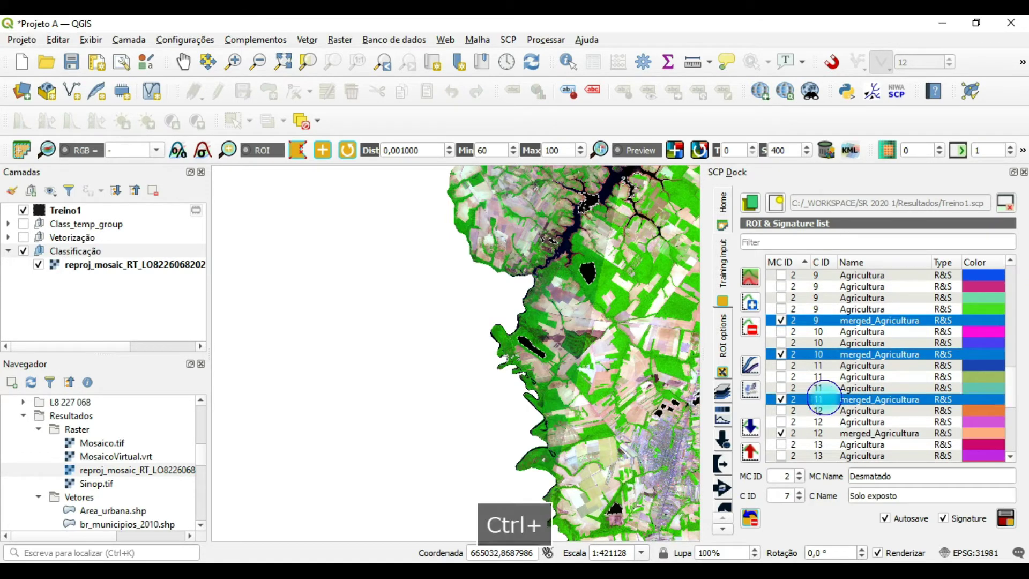
{"action": "left_click", "coordinate": [825, 433], "text": "ctrl"}
{"action": "scroll", "coordinate": [828, 428], "scroll_direction": "down", "scroll_amount": 3}
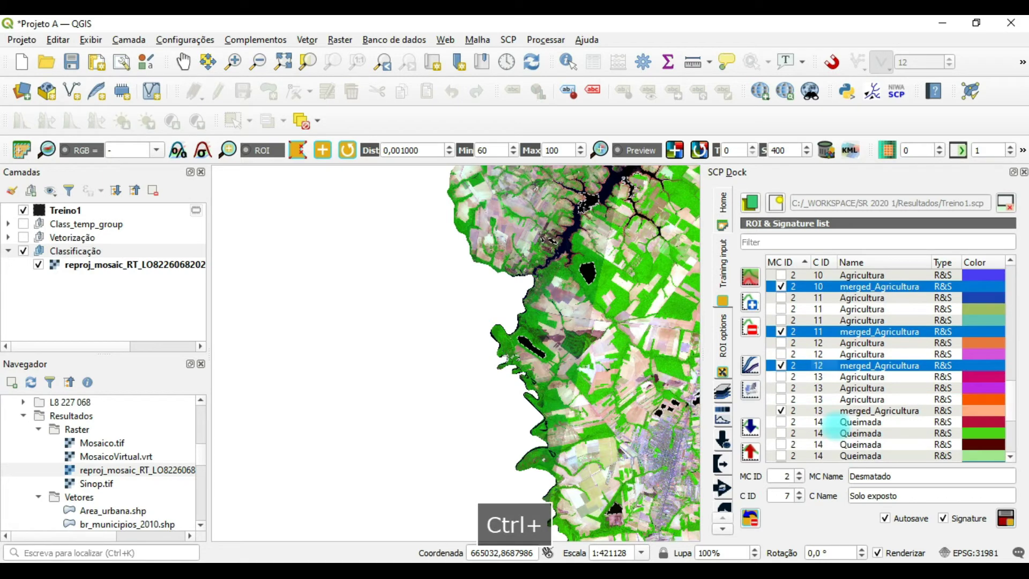
{"action": "left_click", "coordinate": [828, 377], "text": "ctrl"}
{"action": "scroll", "coordinate": [828, 376], "scroll_direction": "down", "scroll_amount": 2}
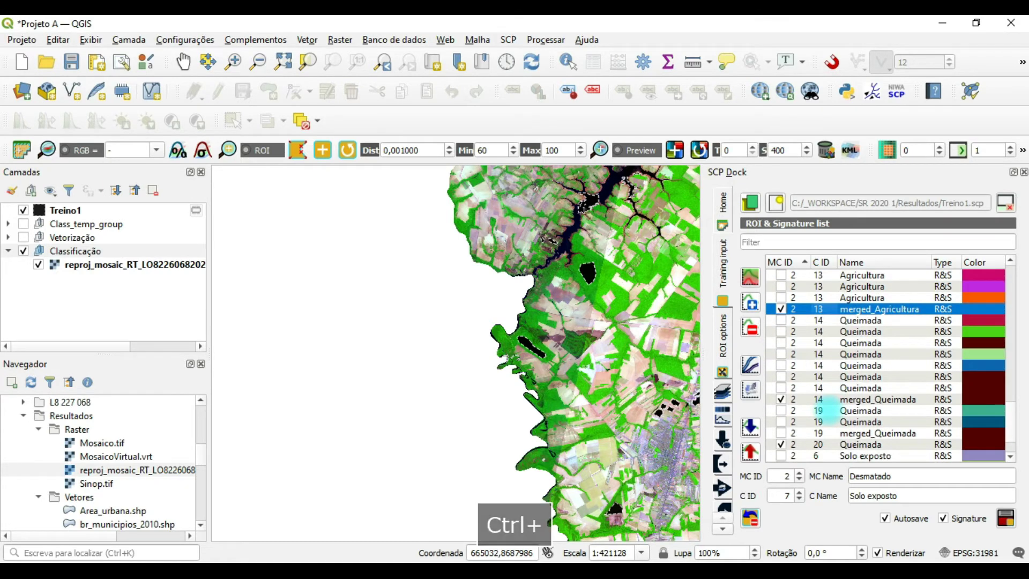
Deactivate class 20 Queimada, activate class 19 merged_Queimada, and add both merged_Queimada signatures and class 6 merged_merged_Solo exposto to the selection
{"action": "left_click", "coordinate": [825, 400], "text": "ctrl"}
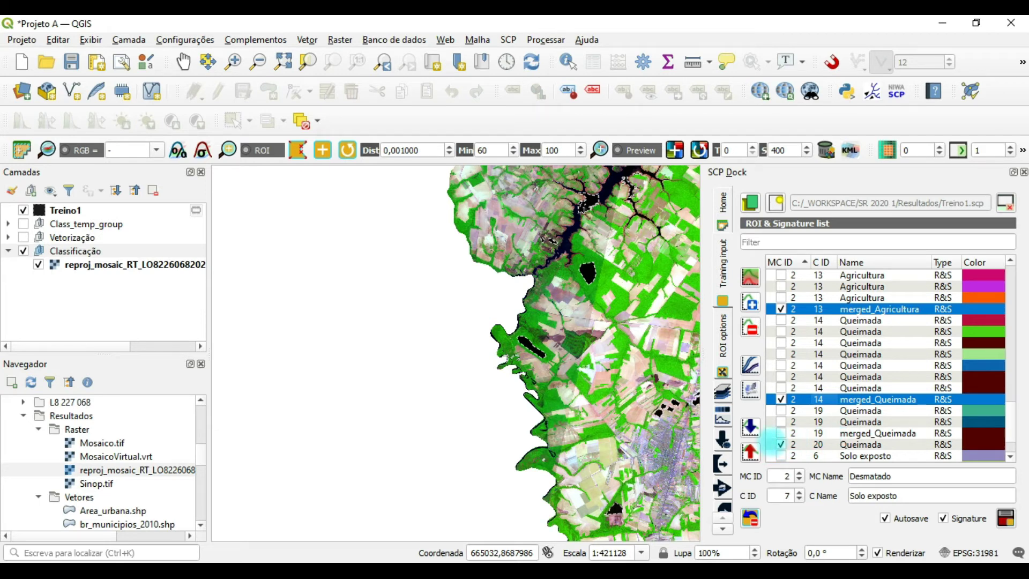
{"action": "left_click", "coordinate": [781, 444]}
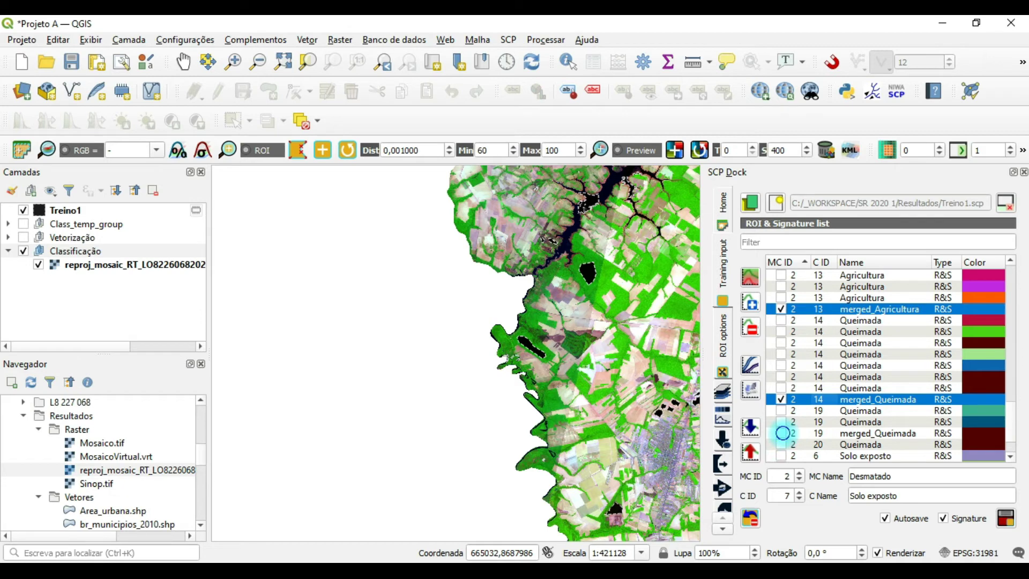
{"action": "left_click", "coordinate": [823, 433], "text": "ctrl"}
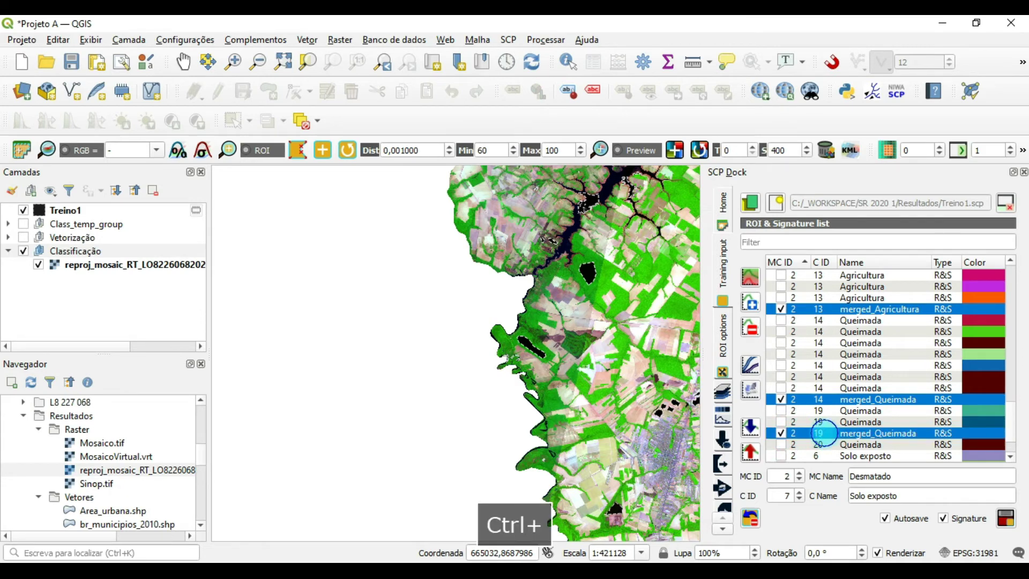
{"action": "scroll", "coordinate": [823, 434], "scroll_direction": "down", "scroll_amount": 2}
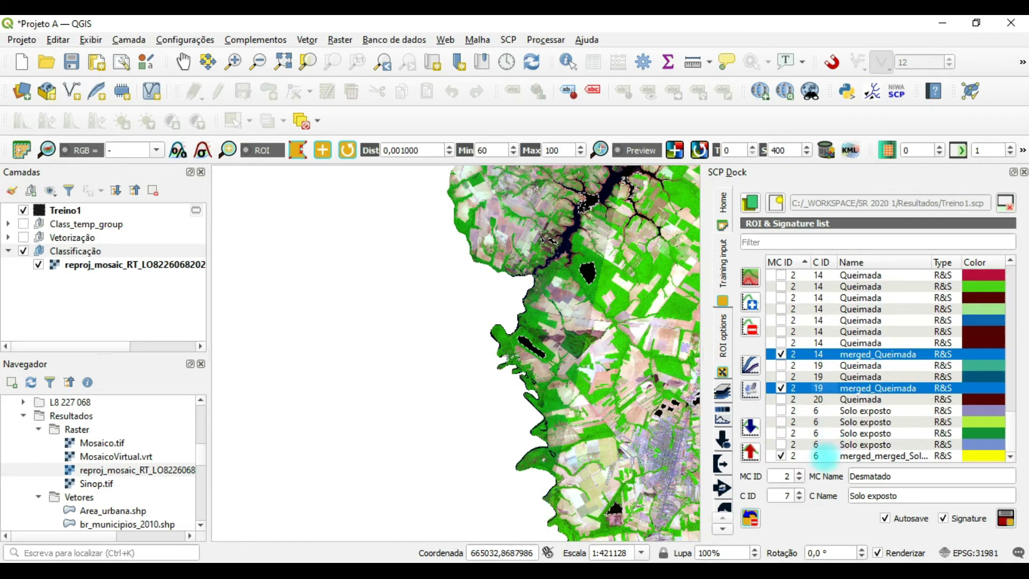
{"action": "left_click", "coordinate": [824, 456], "text": "ctrl"}
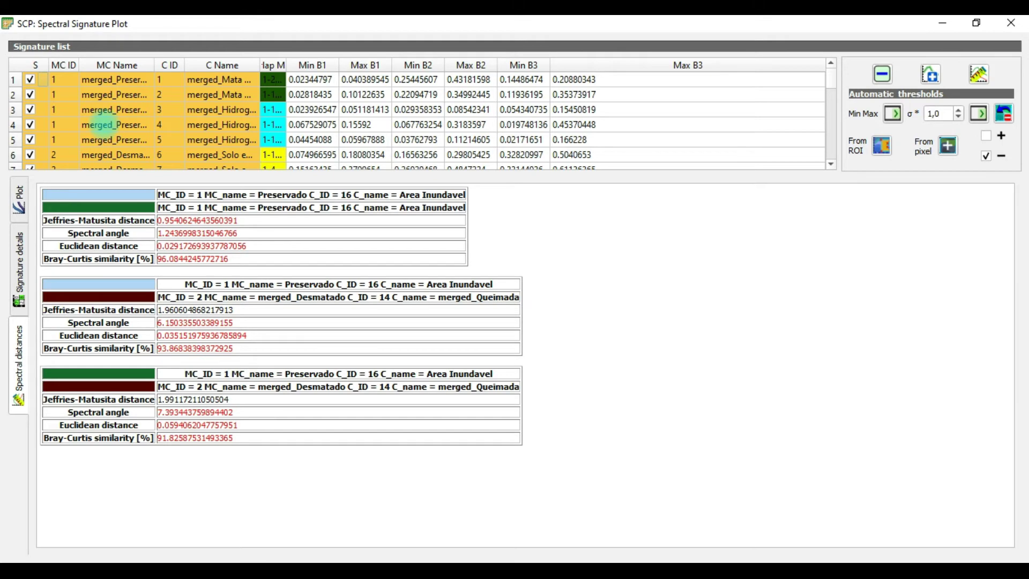
Remove all the signatures from the Spectral Signature Plot list
{"action": "scroll", "coordinate": [108, 125], "scroll_direction": "down", "scroll_amount": 8}
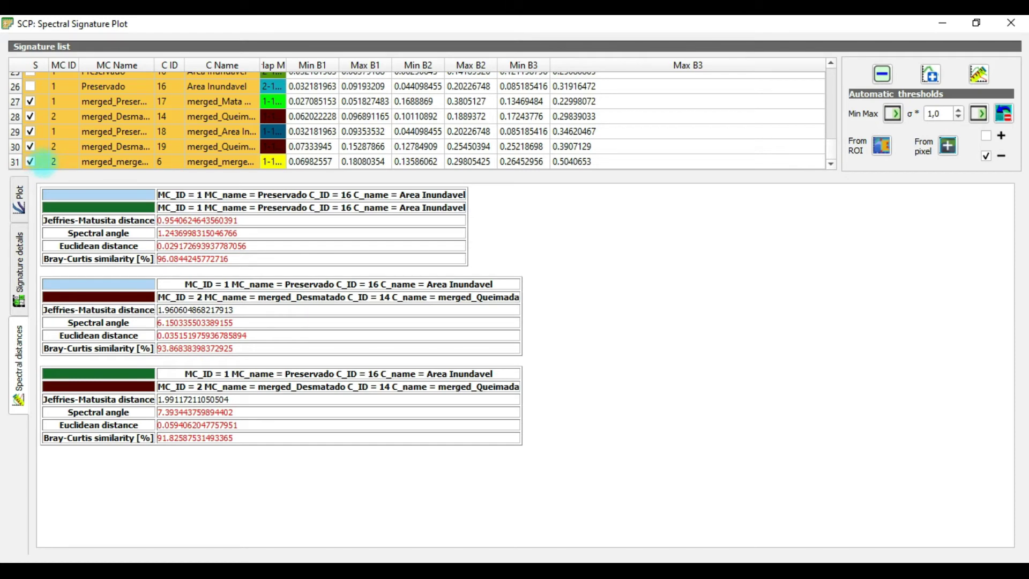
{"action": "left_click", "coordinate": [15, 161]}
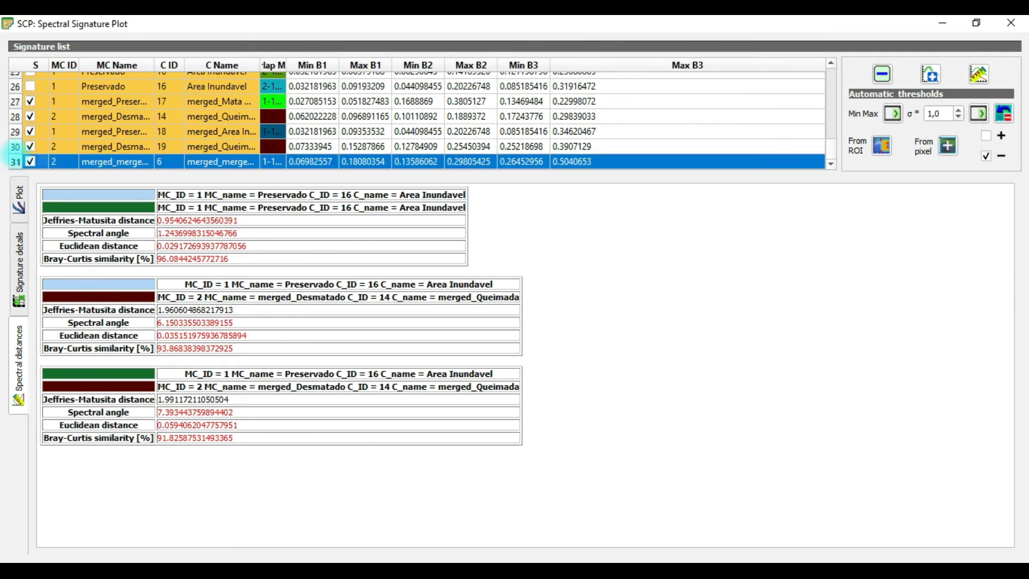
{"action": "scroll", "coordinate": [12, 149], "scroll_direction": "up", "scroll_amount": 5}
{"action": "scroll", "coordinate": [12, 148], "scroll_direction": "up", "scroll_amount": 4}
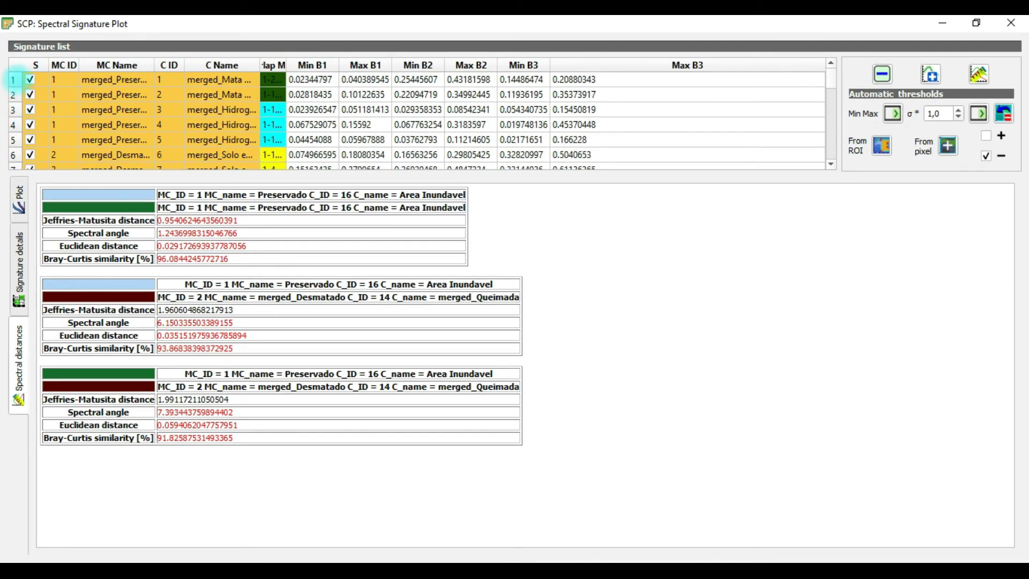
{"action": "left_click", "coordinate": [13, 79], "text": "shift"}
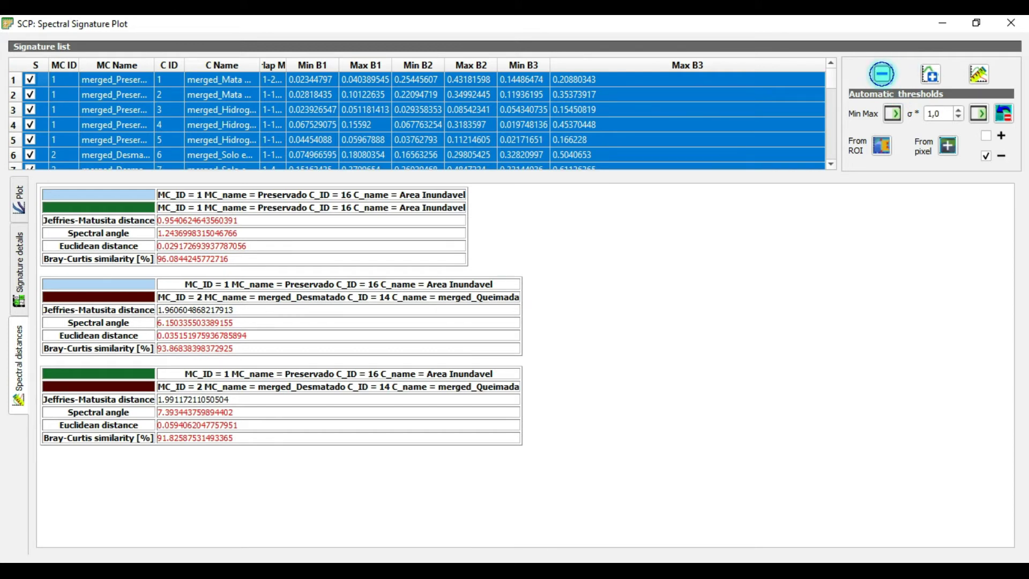
{"action": "left_click", "coordinate": [882, 73]}
{"action": "left_click", "coordinate": [548, 304]}
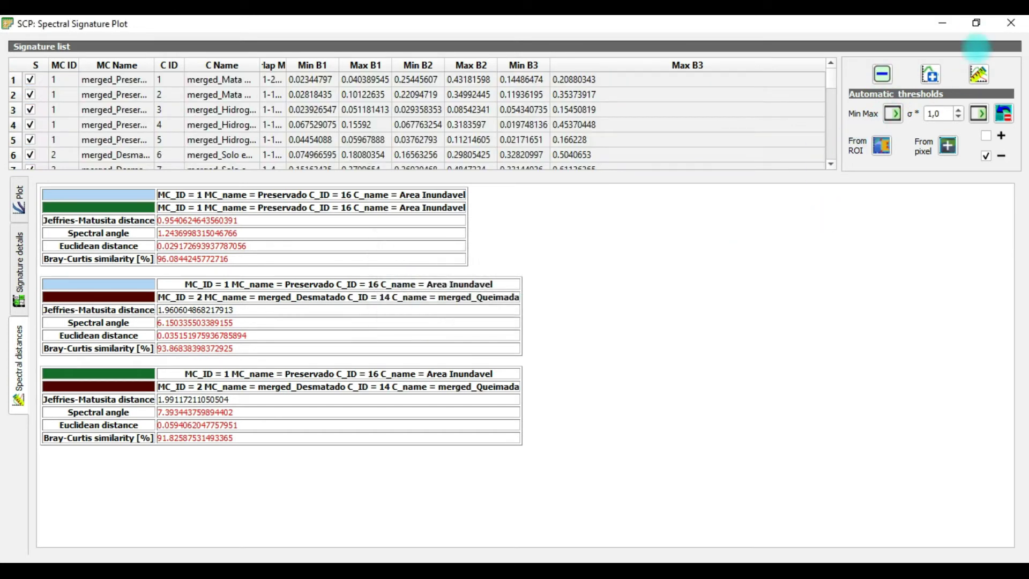
Return to the ROI & Signature list and add only the selected merged signatures to the spectral signature plot
{"action": "left_click", "coordinate": [942, 22]}
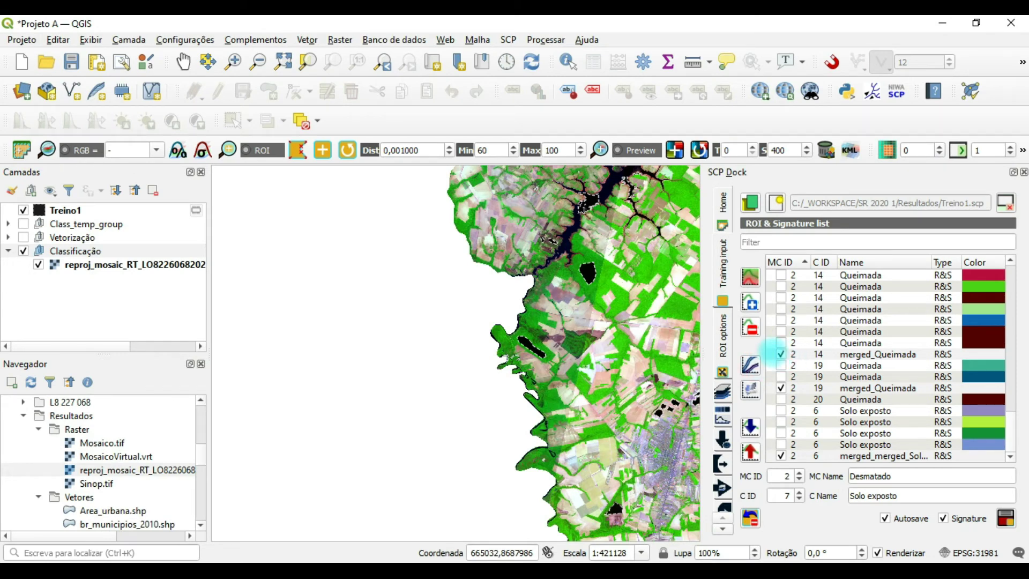
{"action": "double_click", "coordinate": [780, 354]}
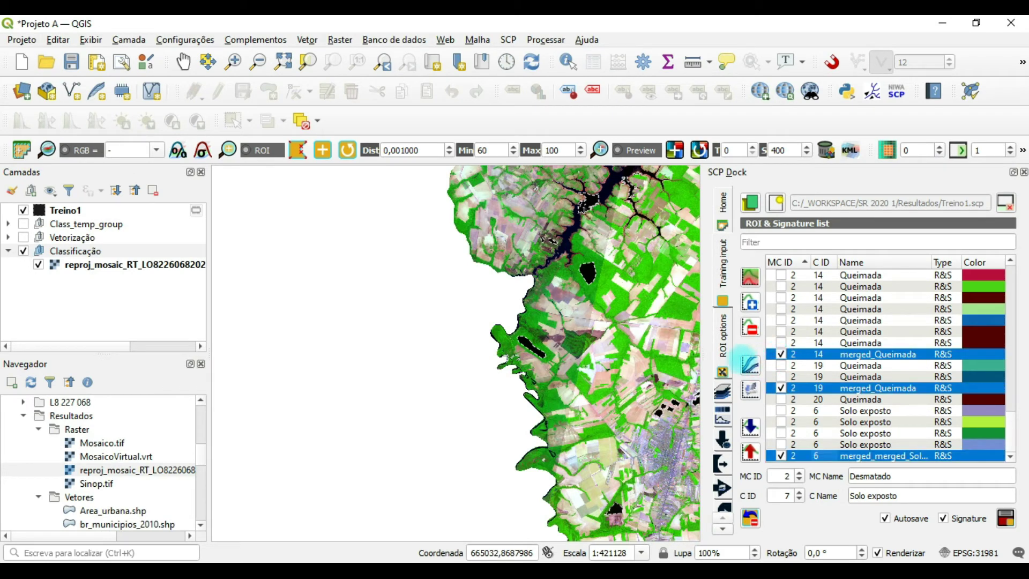
{"action": "left_click", "coordinate": [780, 354]}
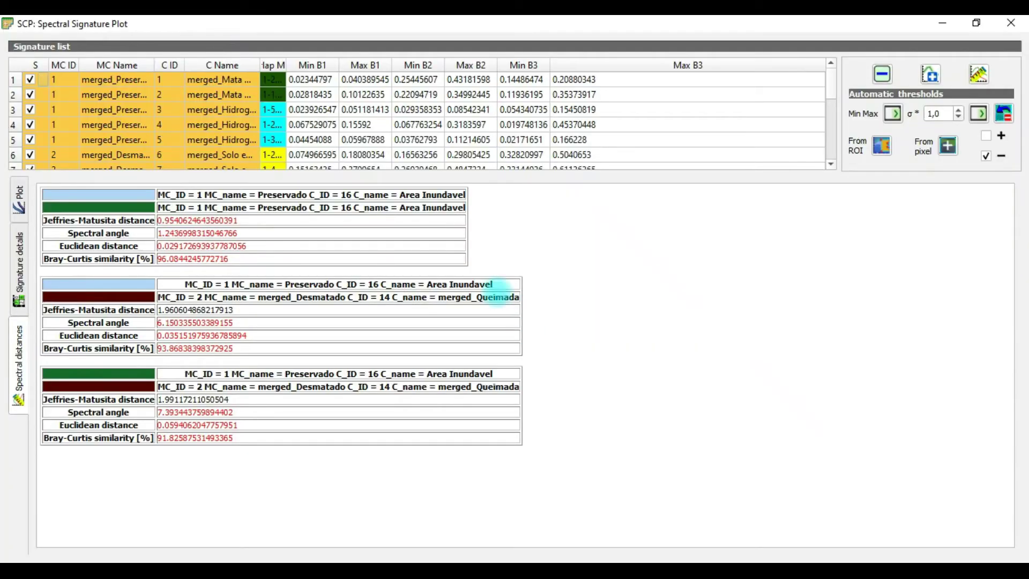
{"action": "left_click", "coordinate": [751, 367]}
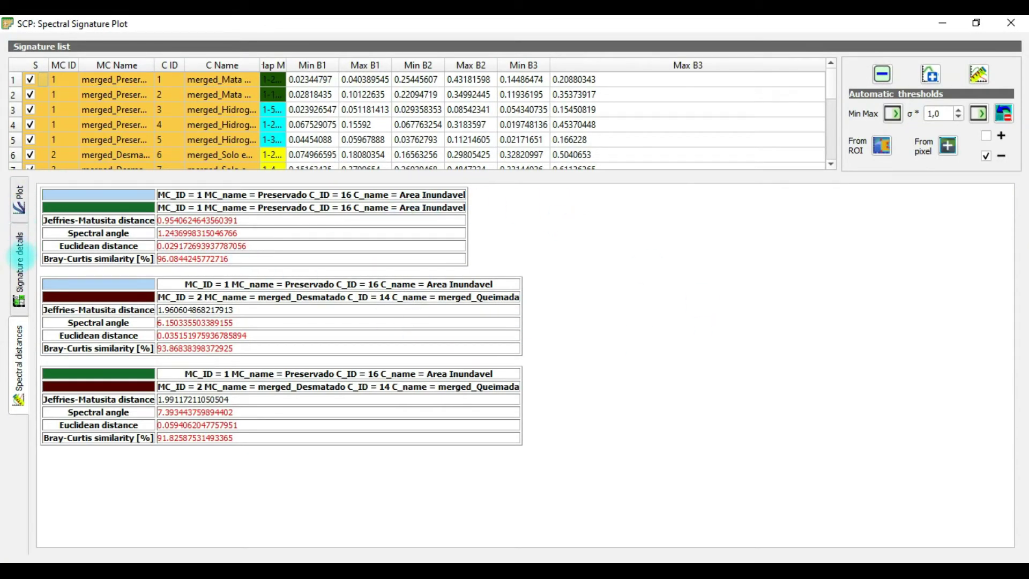
Display the spectral plot graph and widen the MC Name and C Name columns to fit the full names
{"action": "left_click", "coordinate": [19, 199]}
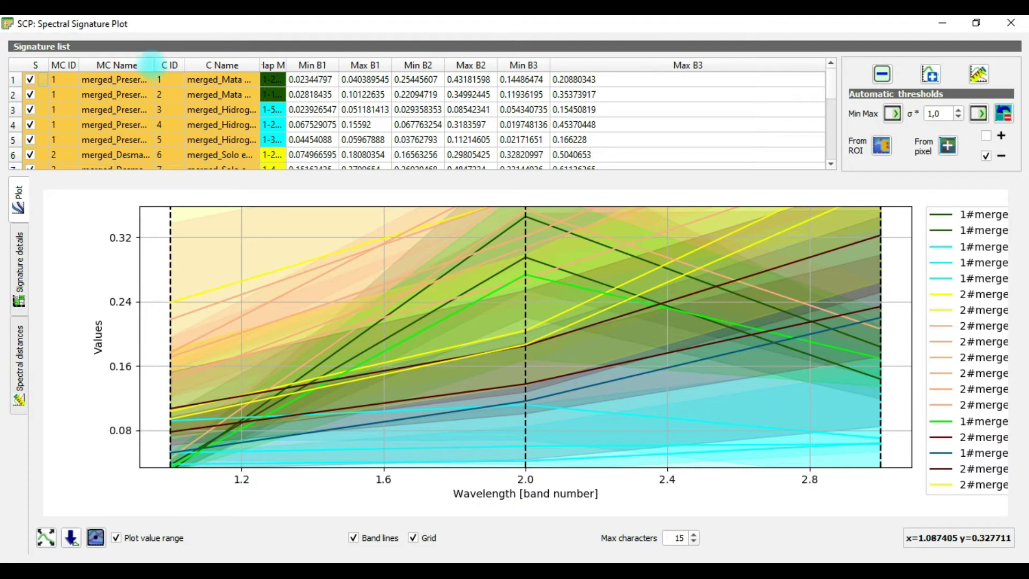
{"action": "left_click_drag", "start_coordinate": [152, 62], "coordinate": [186, 62]}
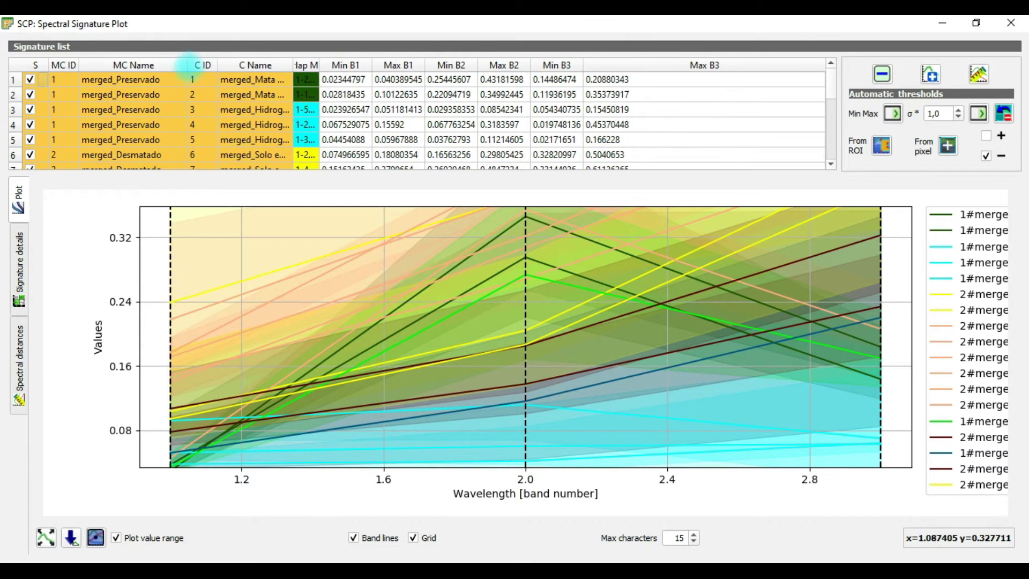
{"action": "left_click_drag", "start_coordinate": [292, 59], "coordinate": [342, 62]}
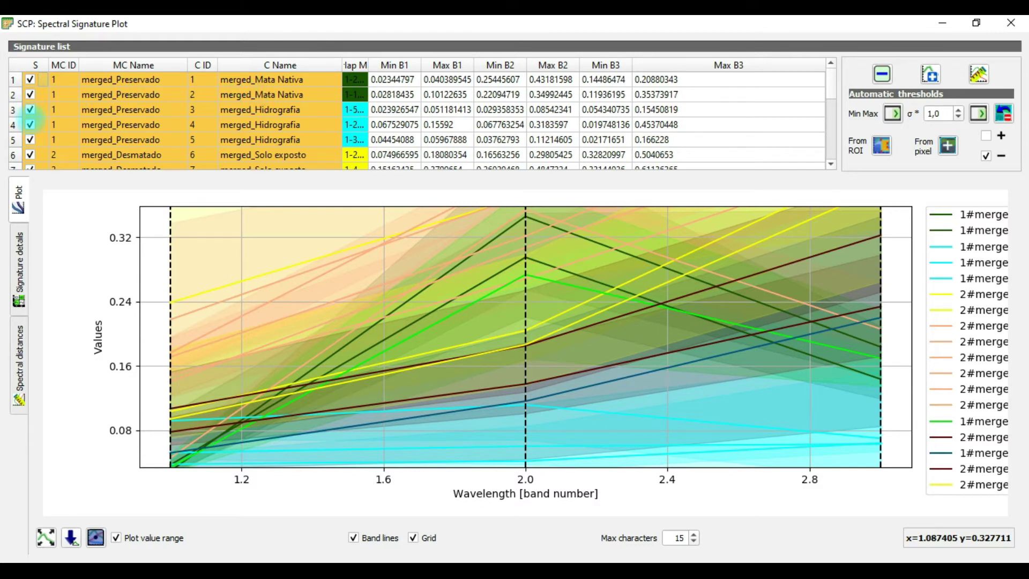
Hide the class 3 and 4 merged_Hidrografia, 13 merged_Agricultura, 18 merged_Area Inundavel, 19 merged_Queimada and 6 merged_merged_Solo exposto signatures in the plot
{"action": "left_click", "coordinate": [31, 109]}
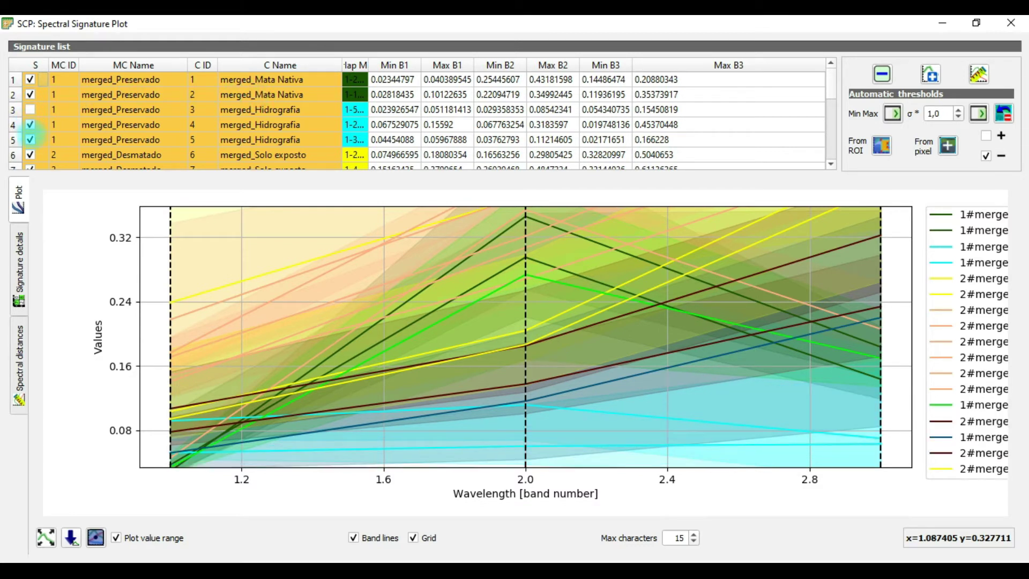
{"action": "left_click", "coordinate": [30, 124]}
{"action": "scroll", "coordinate": [31, 140], "scroll_direction": "down", "scroll_amount": 4}
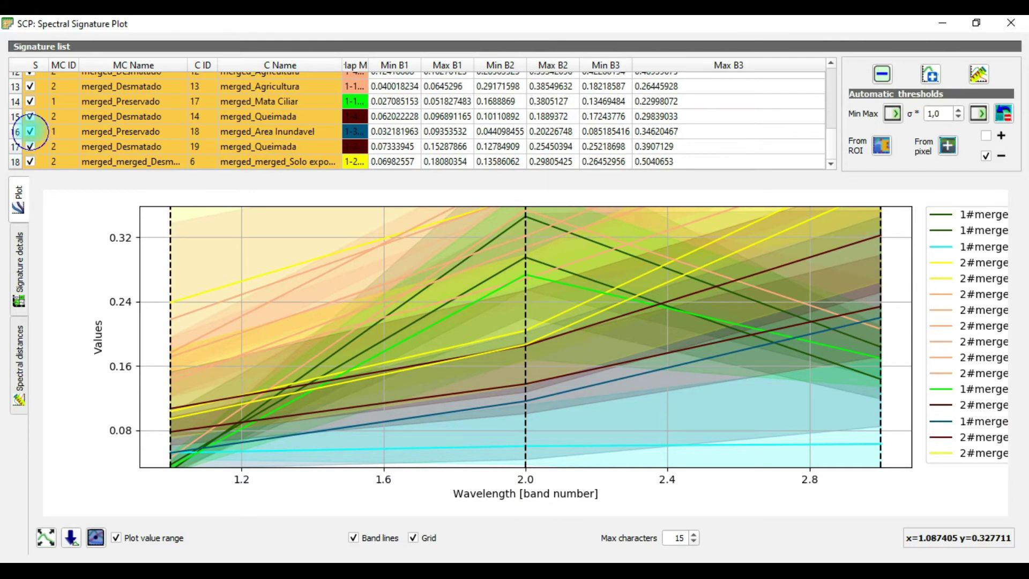
{"action": "left_click", "coordinate": [30, 161]}
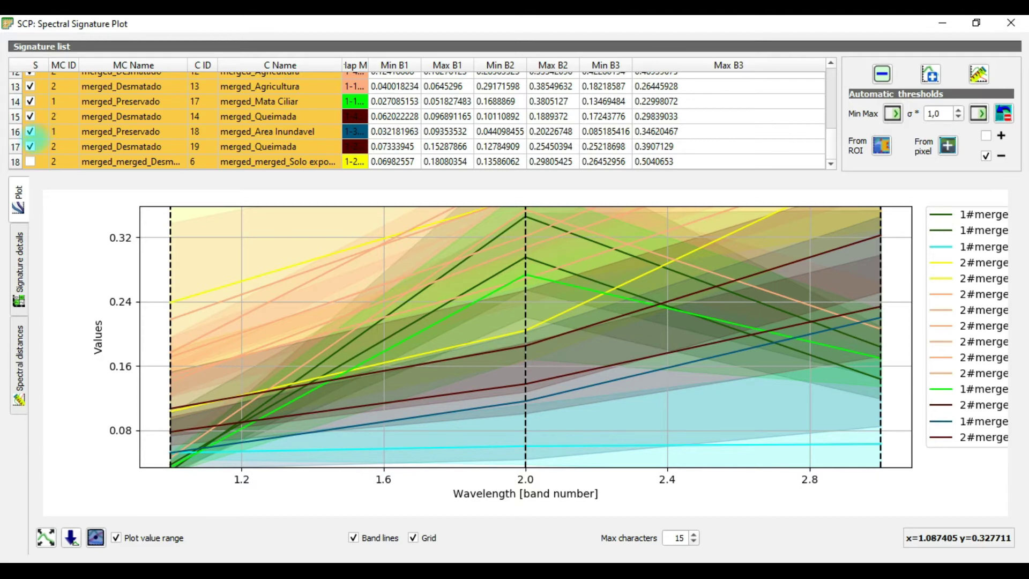
{"action": "left_click", "coordinate": [31, 146]}
{"action": "left_click", "coordinate": [30, 131]}
{"action": "left_click", "coordinate": [31, 116]}
Hide the merged_Agricultura signatures of classes 8 to 12 in the plot
{"action": "scroll", "coordinate": [30, 125], "scroll_direction": "up", "scroll_amount": 2}
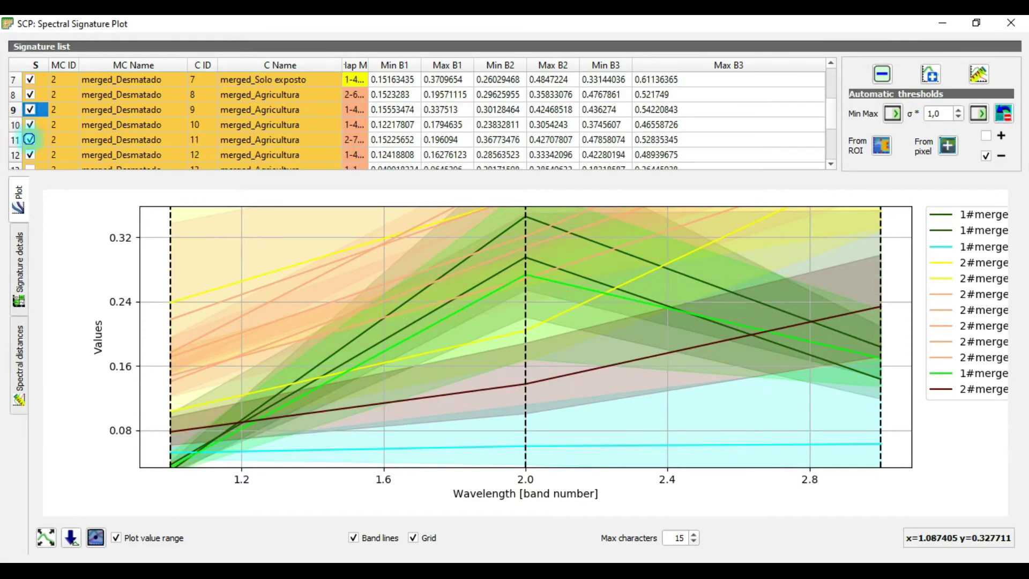
{"action": "left_click", "coordinate": [30, 140]}
{"action": "left_click", "coordinate": [30, 124]}
{"action": "left_click", "coordinate": [31, 155]}
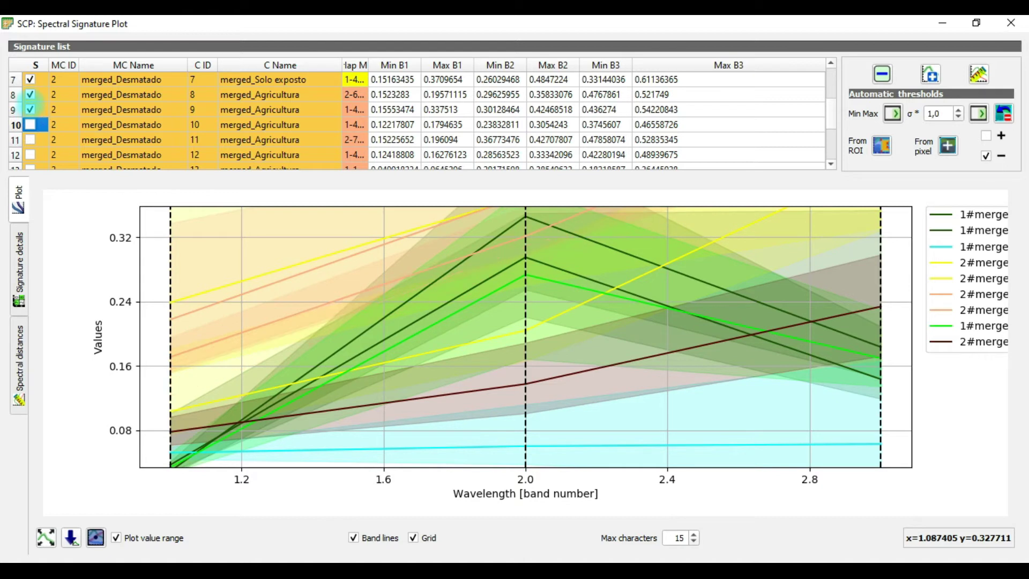
{"action": "left_click", "coordinate": [30, 110]}
{"action": "left_click", "coordinate": [30, 96]}
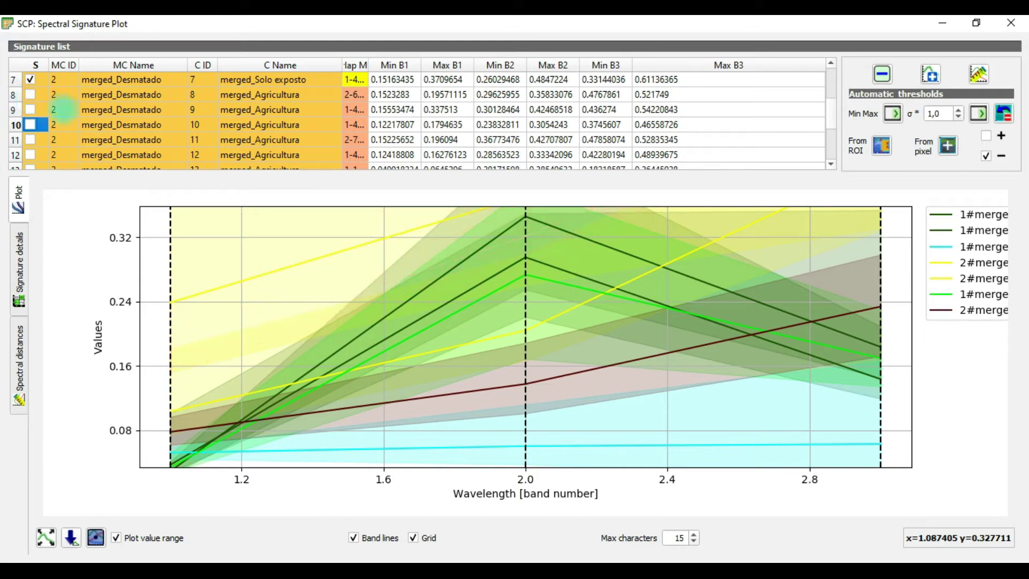
Hide the class 6 and 7 merged_Solo exposto and class 5 merged_Hidrografia signatures in the plot
{"action": "scroll", "coordinate": [30, 118], "scroll_direction": "up", "scroll_amount": 2}
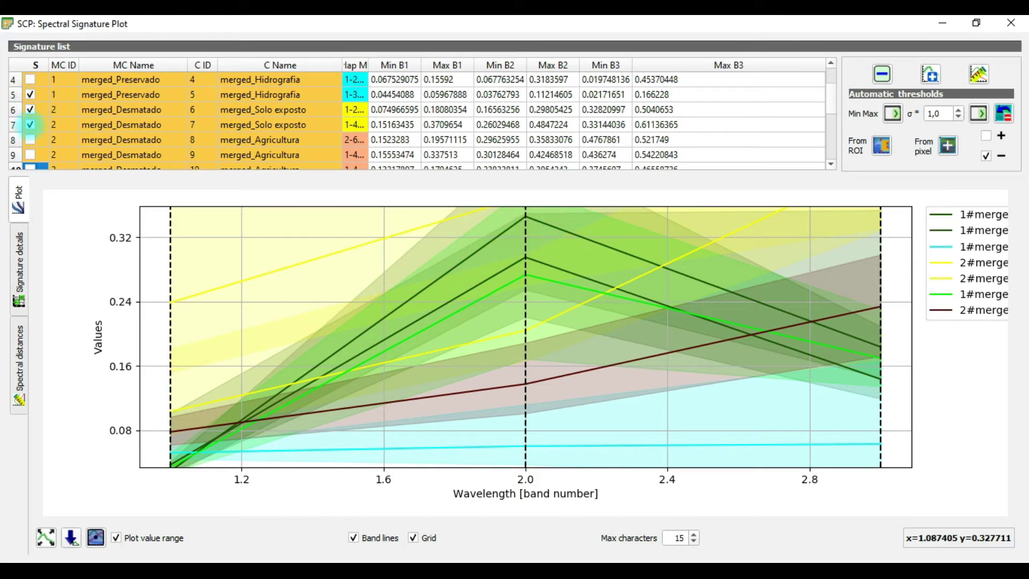
{"action": "left_click", "coordinate": [30, 125]}
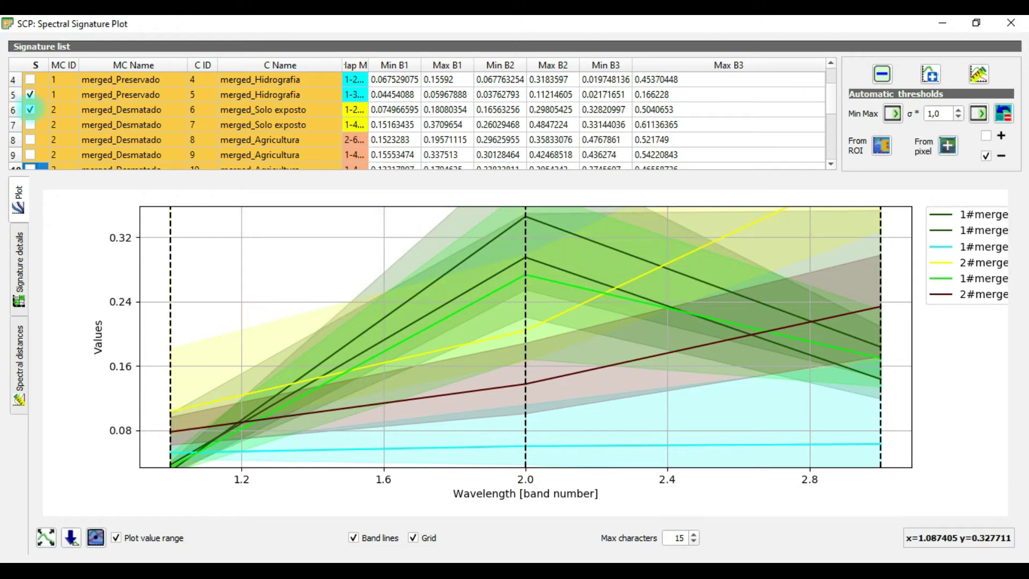
{"action": "left_click", "coordinate": [31, 109]}
{"action": "left_click", "coordinate": [30, 94]}
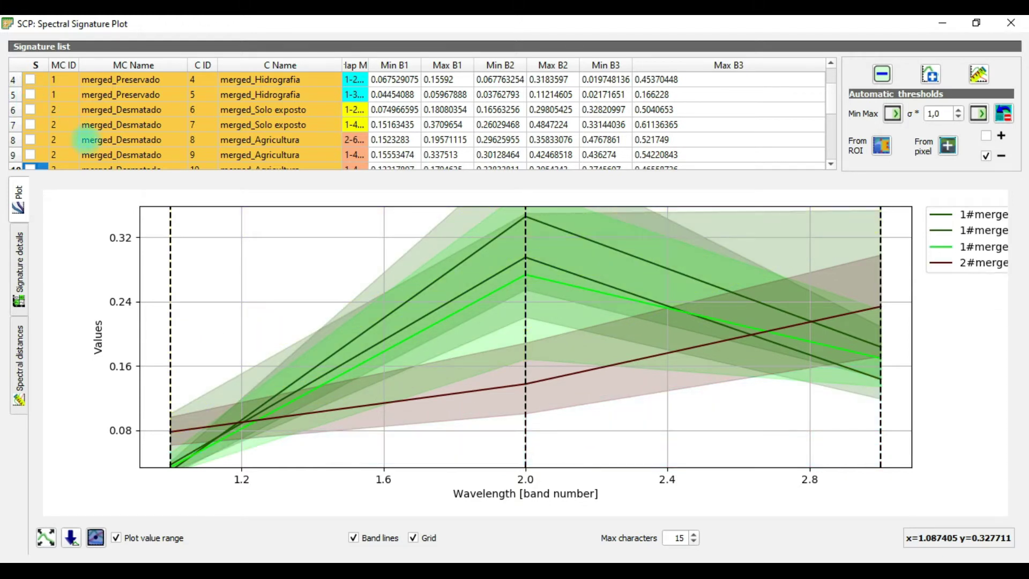
{"action": "scroll", "coordinate": [86, 134], "scroll_direction": "up", "scroll_amount": 1}
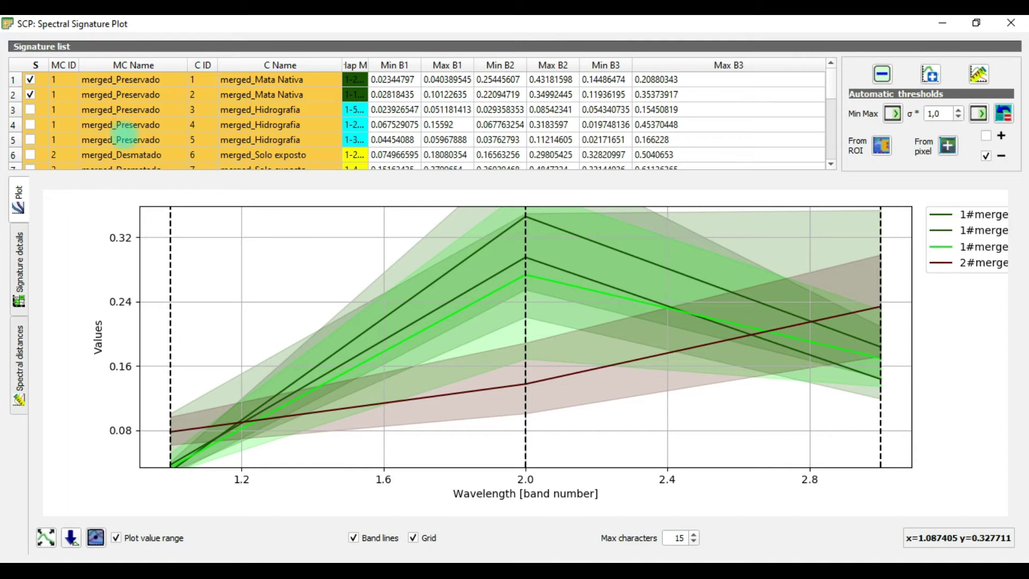
{"action": "scroll", "coordinate": [107, 135], "scroll_direction": "down", "scroll_amount": 4}
{"action": "scroll", "coordinate": [41, 110], "scroll_direction": "up", "scroll_amount": 1}
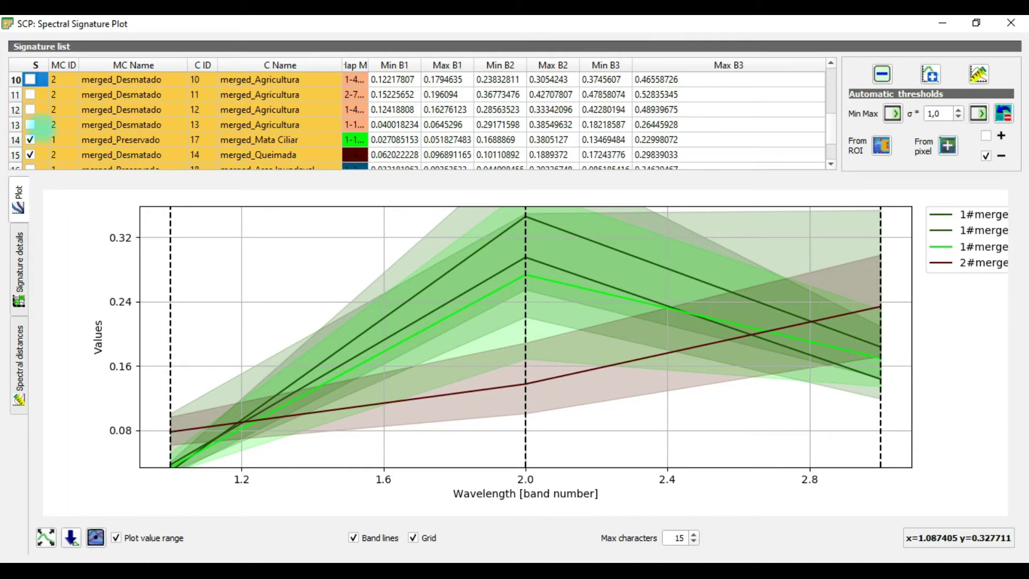
Hide the class 17 merged_Mata Ciliar and class 14 merged_Queimada signatures in the plot
{"action": "scroll", "coordinate": [40, 105], "scroll_direction": "down", "scroll_amount": 1}
{"action": "left_click", "coordinate": [31, 101]}
{"action": "left_click", "coordinate": [31, 117]}
{"action": "scroll", "coordinate": [78, 139], "scroll_direction": "up", "scroll_amount": 4}
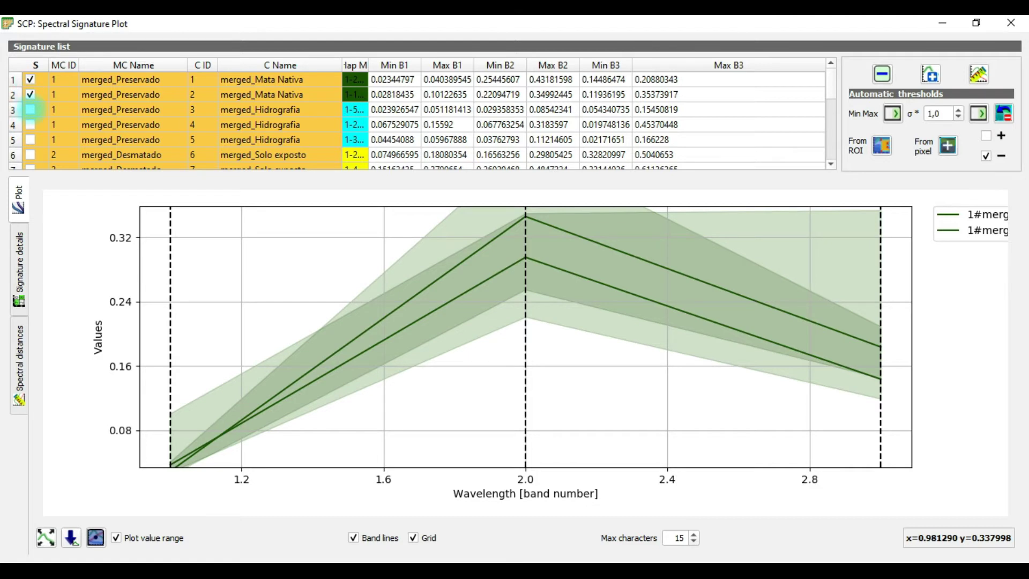
Show the merged_Hidrografia signatures of classes 3, 4 and 5 in the plot alongside merged_Mata Nativa
{"action": "left_click", "coordinate": [31, 110]}
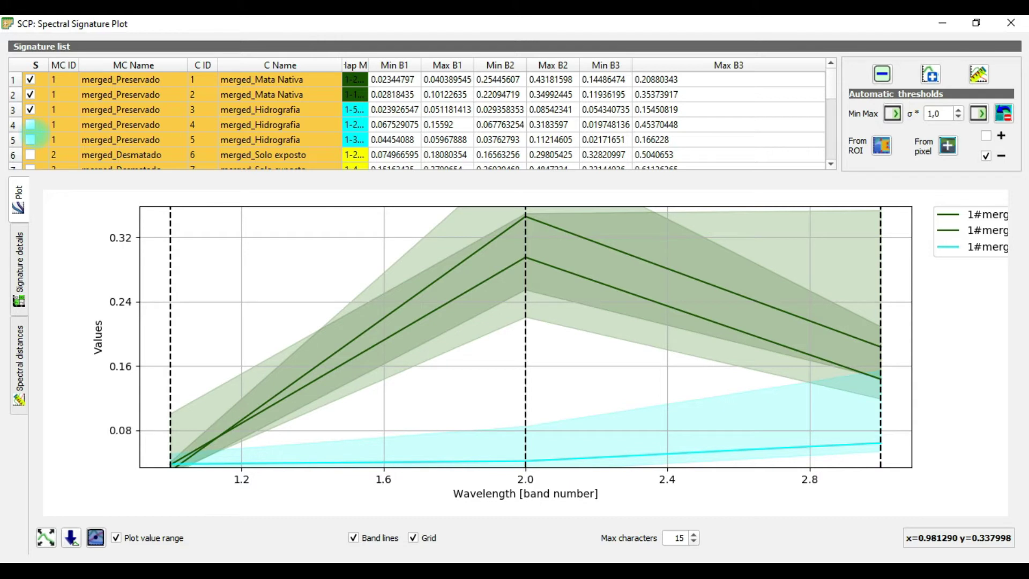
{"action": "left_click", "coordinate": [30, 124]}
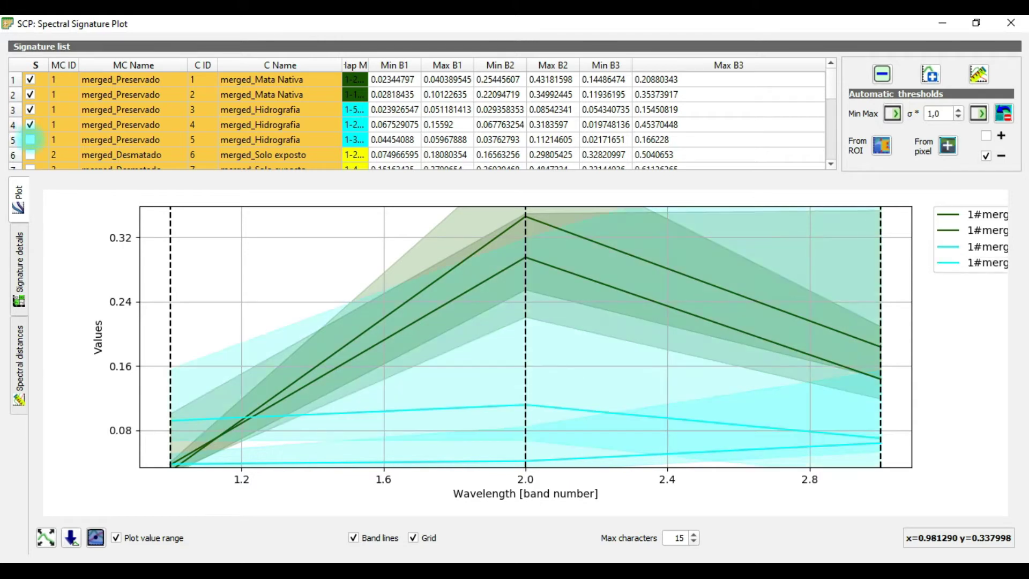
{"action": "left_click", "coordinate": [31, 139]}
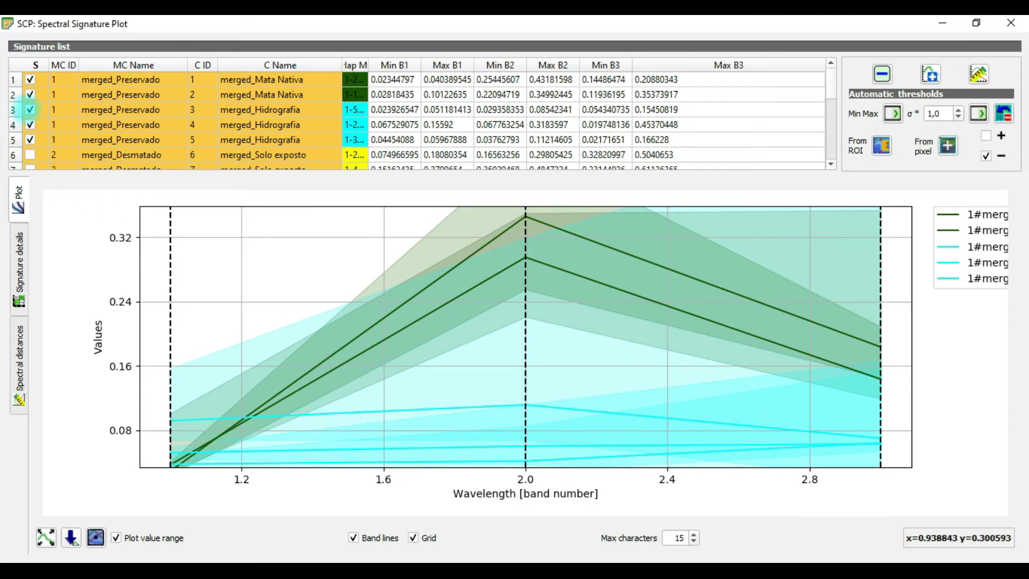
Hide the class 3 and 4 merged_Hidrografia and class 1 merged_Mata Nativa signatures in the plot
{"action": "left_click", "coordinate": [31, 125]}
{"action": "left_click", "coordinate": [31, 109]}
{"action": "left_click", "coordinate": [31, 79]}
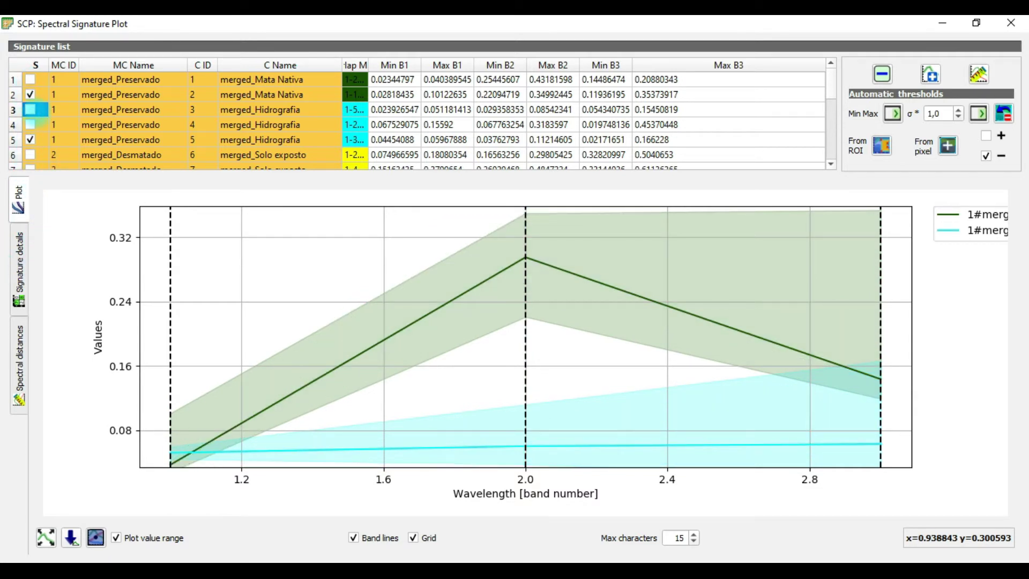
Show the class 6 and 7 merged_Solo exposto signatures in the plot for comparison
{"action": "scroll", "coordinate": [32, 127], "scroll_direction": "down", "scroll_amount": 1}
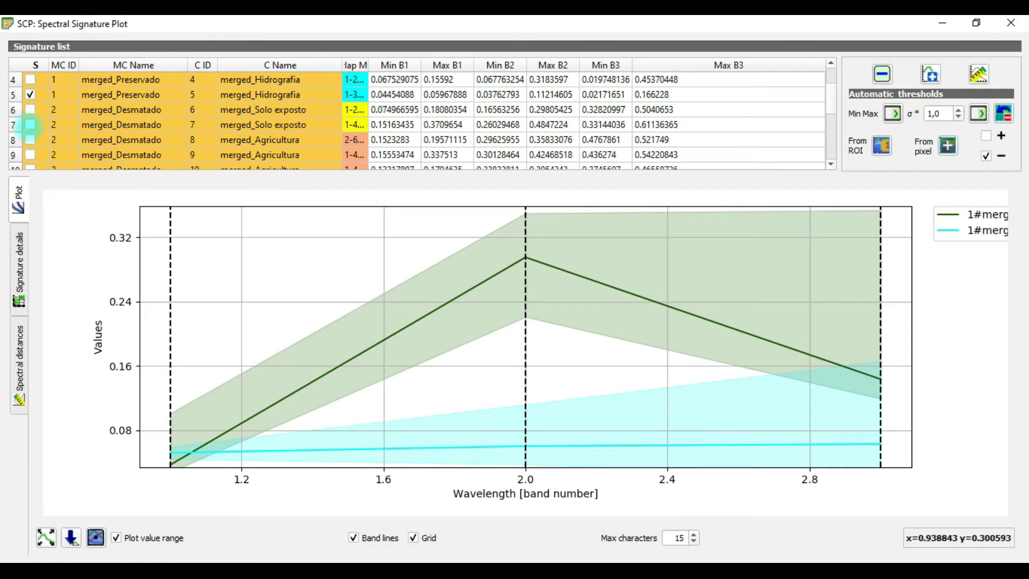
{"action": "left_click", "coordinate": [31, 110]}
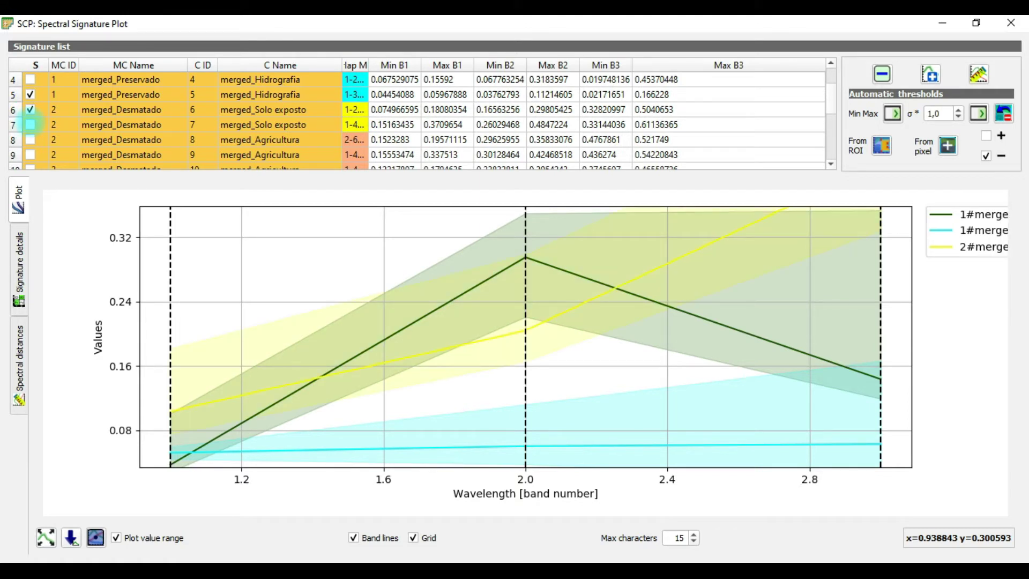
{"action": "left_click", "coordinate": [30, 125]}
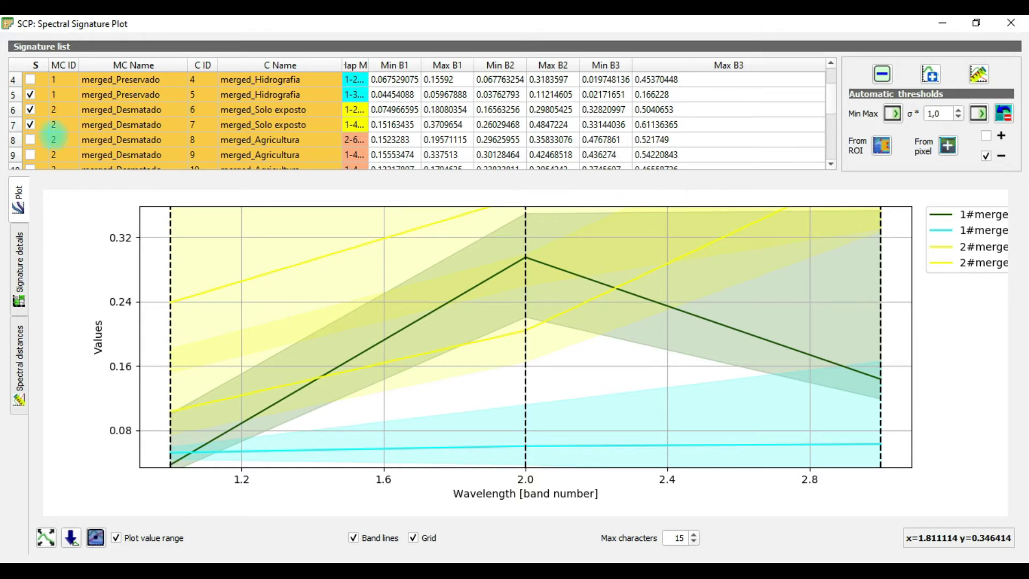
{"action": "right_click", "coordinate": [486, 317]}
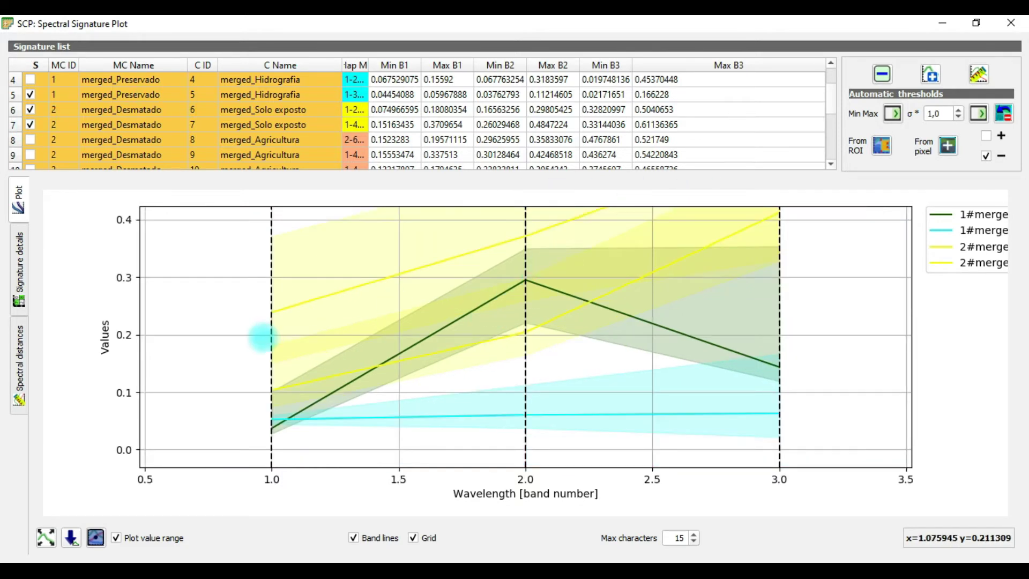
{"action": "scroll", "coordinate": [498, 264], "scroll_direction": "down", "scroll_amount": 2}
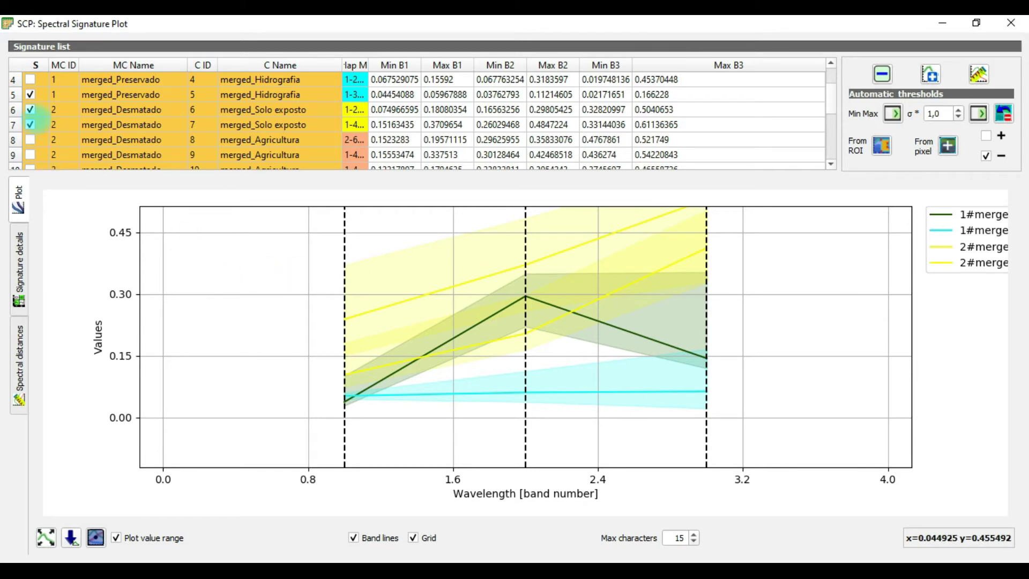
{"action": "scroll", "coordinate": [24, 140], "scroll_direction": "down", "scroll_amount": 1}
{"action": "scroll", "coordinate": [24, 141], "scroll_direction": "up", "scroll_amount": 1}
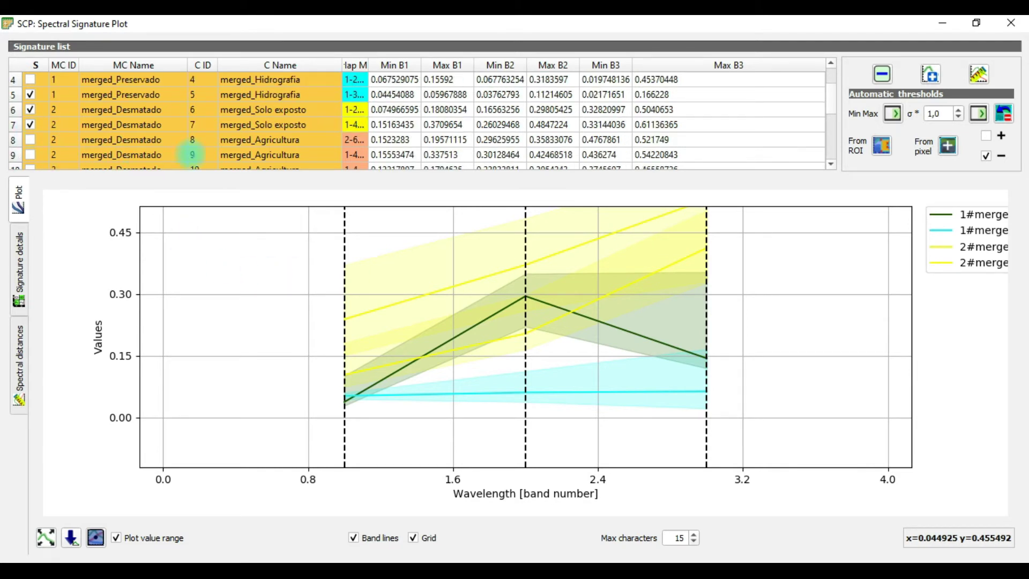
Show the merged_Agricultura signatures of classes 8 to 13 in the plot
{"action": "scroll", "coordinate": [174, 139], "scroll_direction": "down", "scroll_amount": 1}
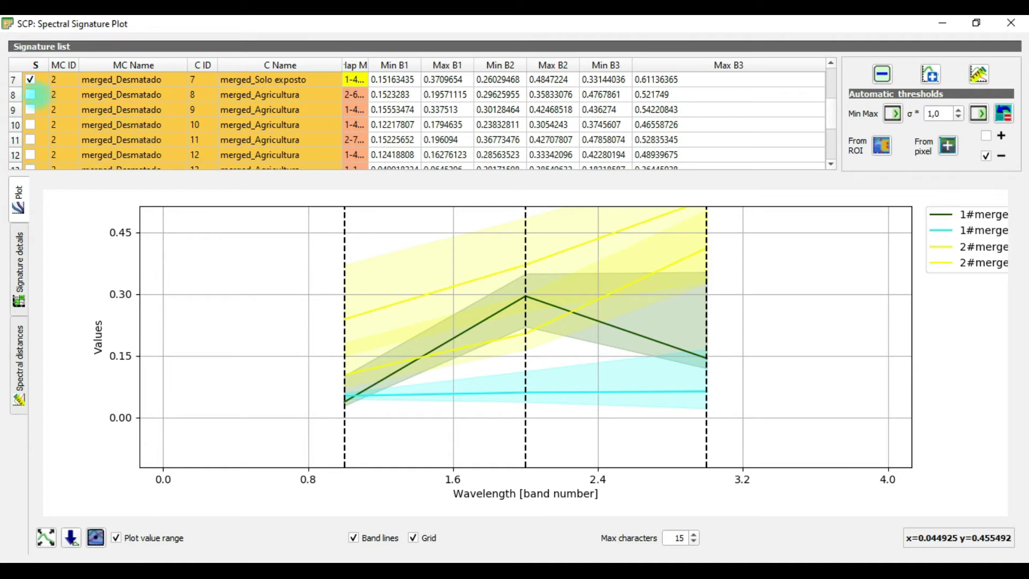
{"action": "left_click", "coordinate": [31, 95]}
{"action": "left_click", "coordinate": [30, 109]}
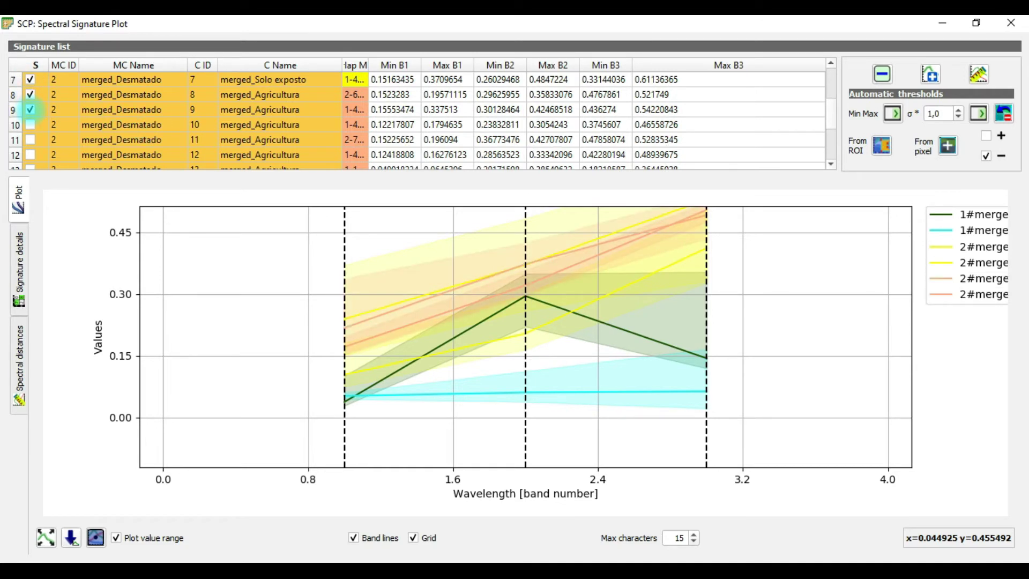
{"action": "left_click", "coordinate": [30, 124]}
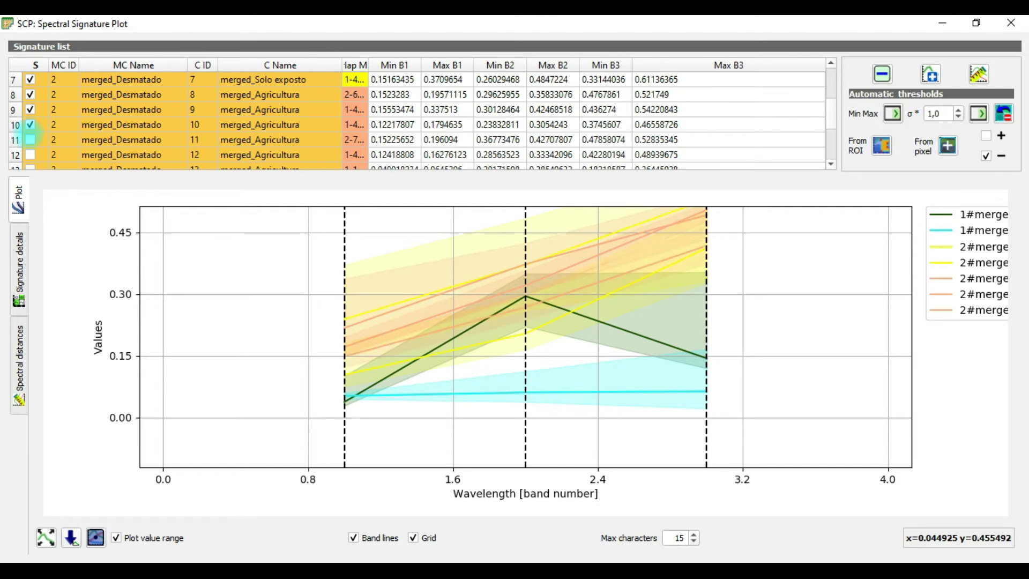
{"action": "left_click", "coordinate": [31, 139]}
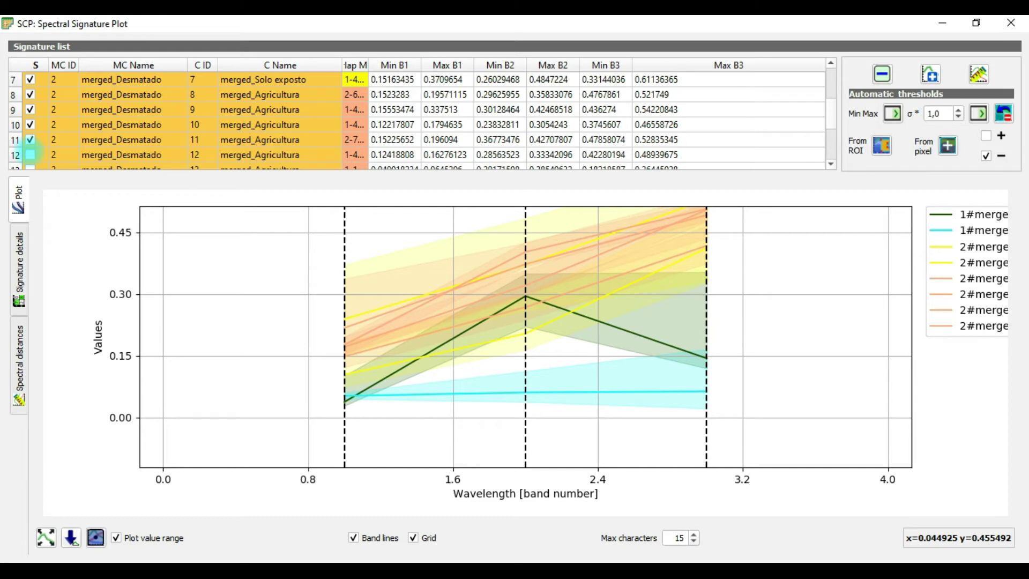
{"action": "left_click", "coordinate": [31, 154]}
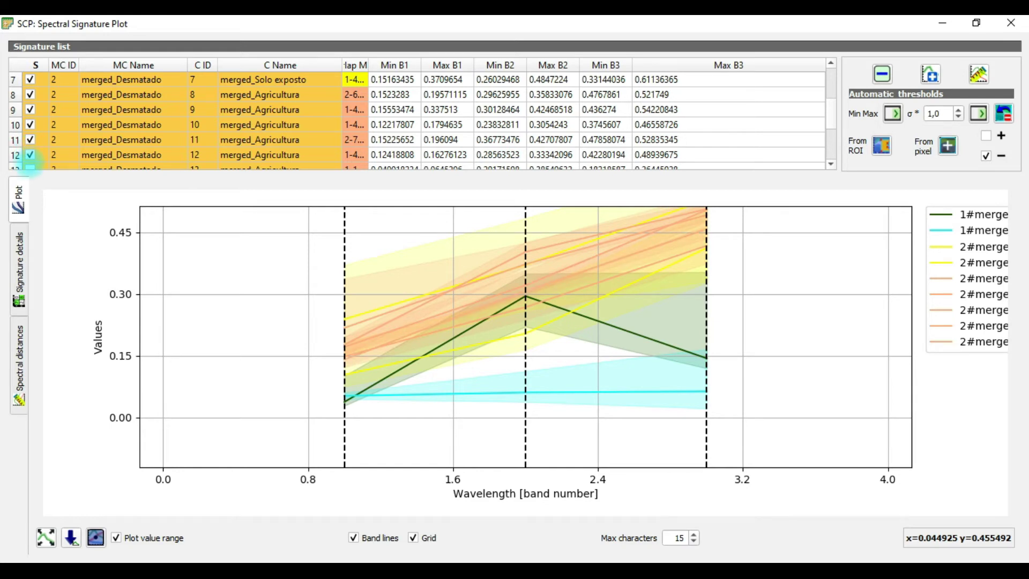
{"action": "scroll", "coordinate": [31, 163], "scroll_direction": "down", "scroll_amount": 1}
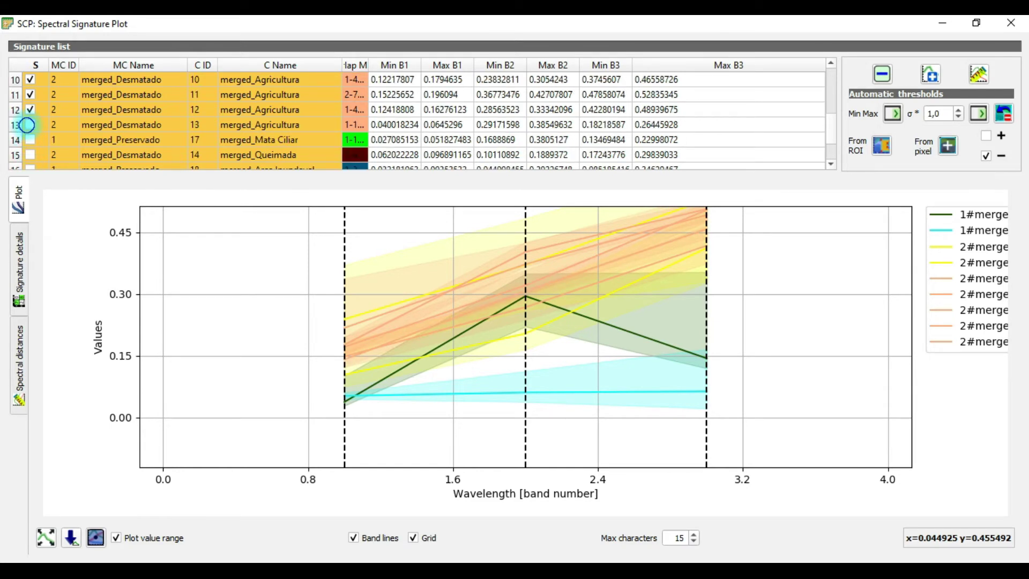
{"action": "left_click", "coordinate": [31, 125]}
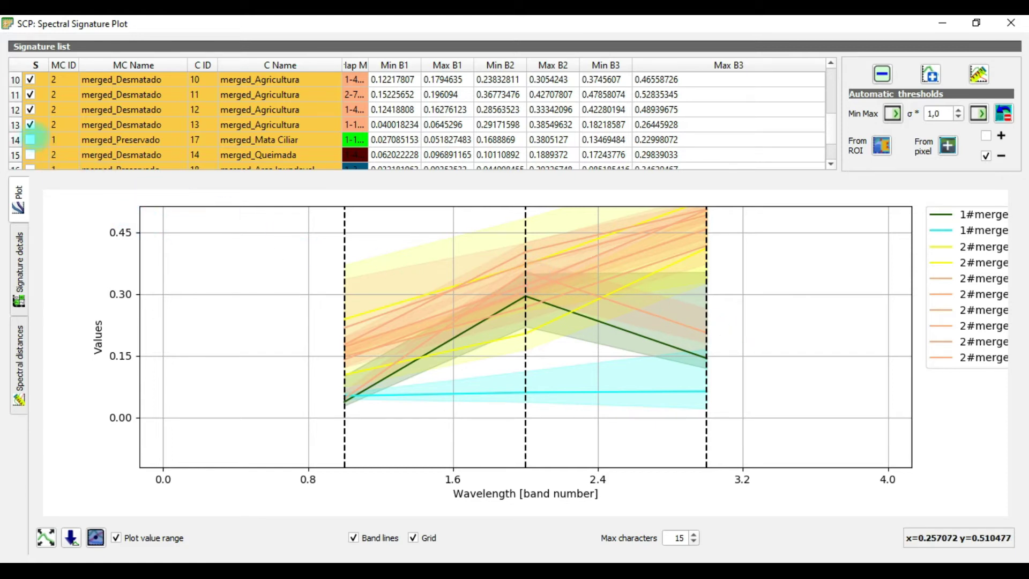
Show the 17 merged_Mata Ciliar, 14 and 19 merged_Queimada, 18 merged_Area Inundavel and 6 merged_merged_Solo exposto signatures in the plot
{"action": "left_click", "coordinate": [31, 139]}
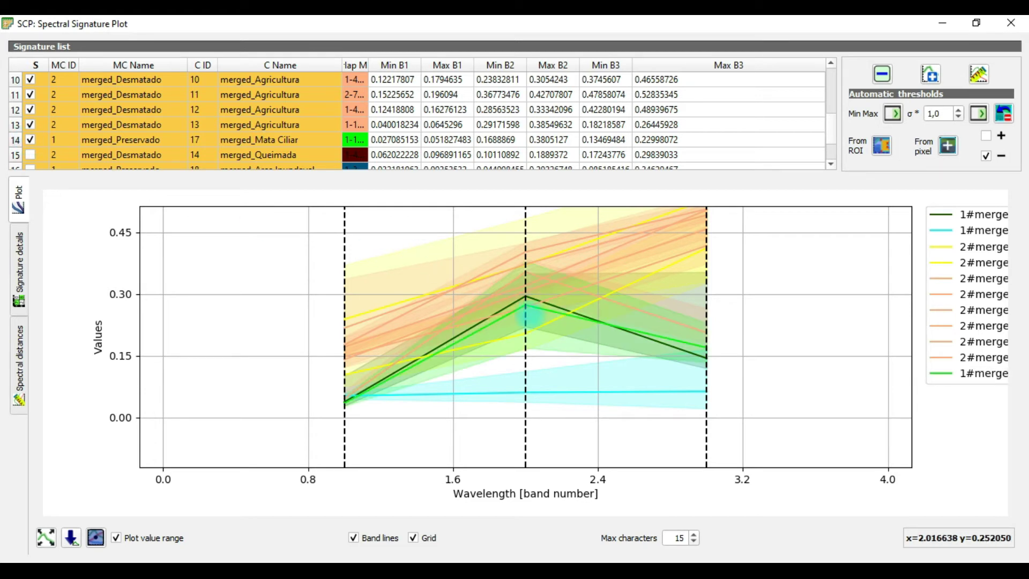
{"action": "scroll", "coordinate": [62, 158], "scroll_direction": "down", "scroll_amount": 1}
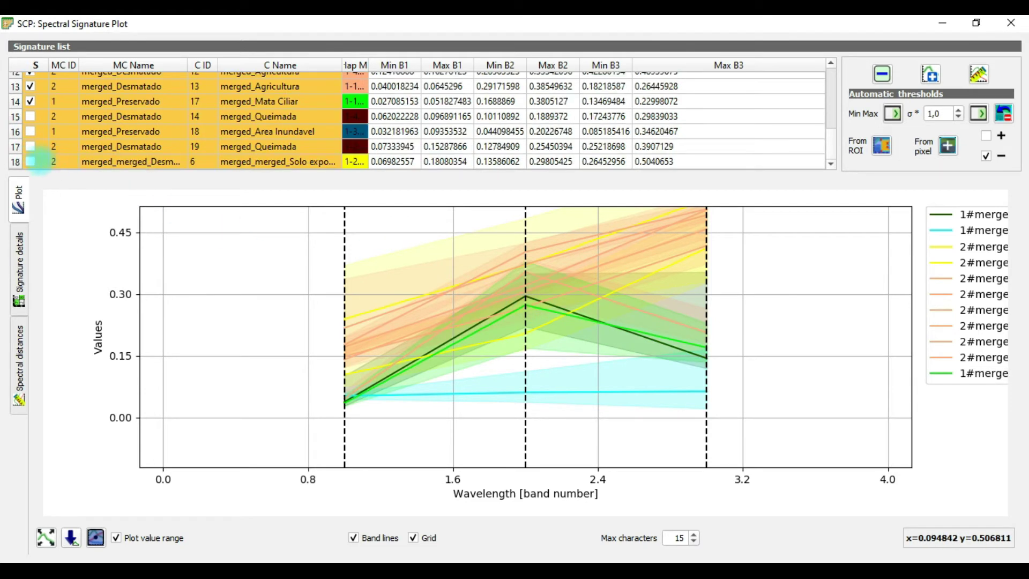
{"action": "left_click", "coordinate": [31, 116]}
{"action": "left_click", "coordinate": [31, 132]}
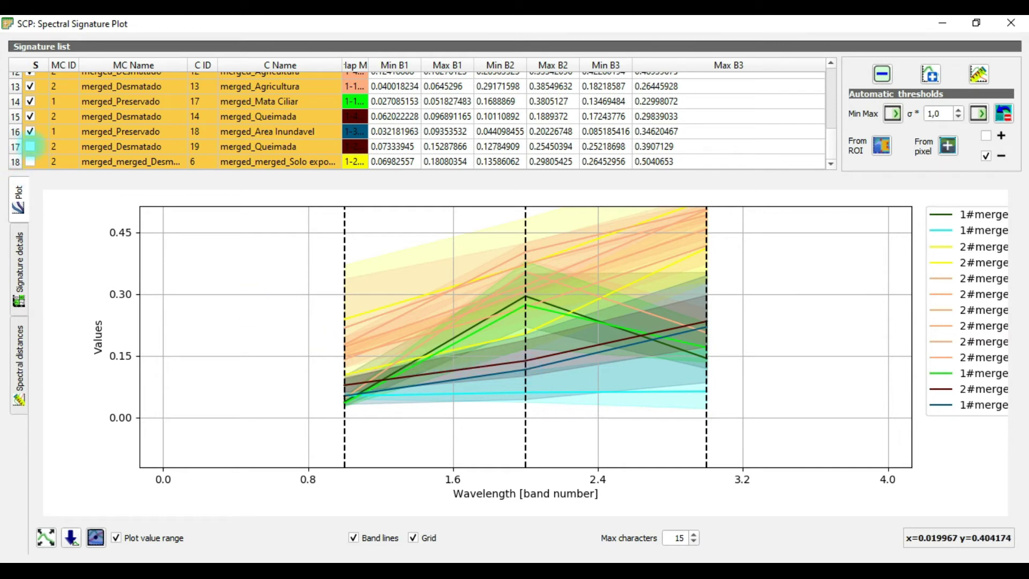
{"action": "left_click", "coordinate": [30, 146]}
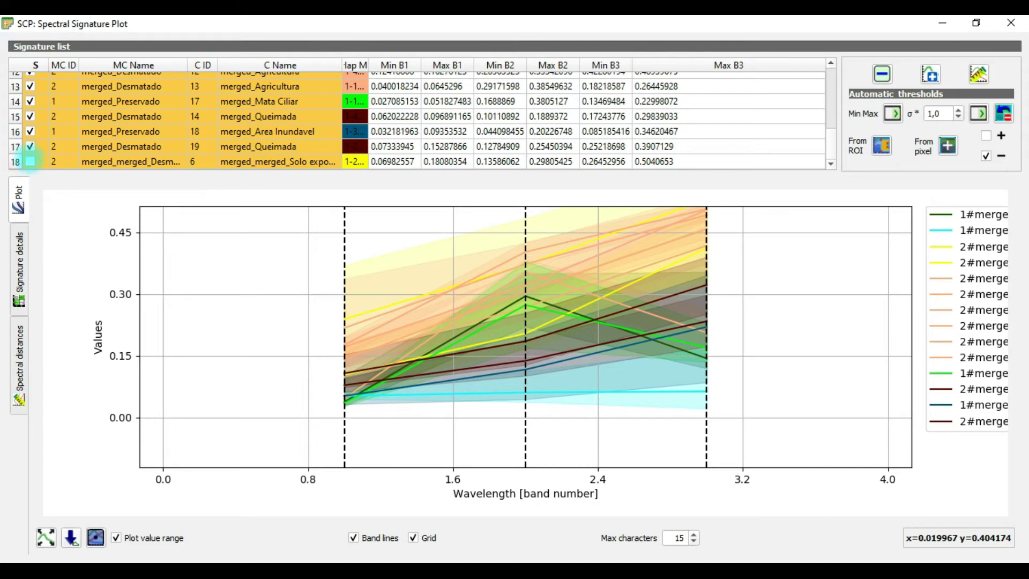
{"action": "left_click", "coordinate": [30, 161]}
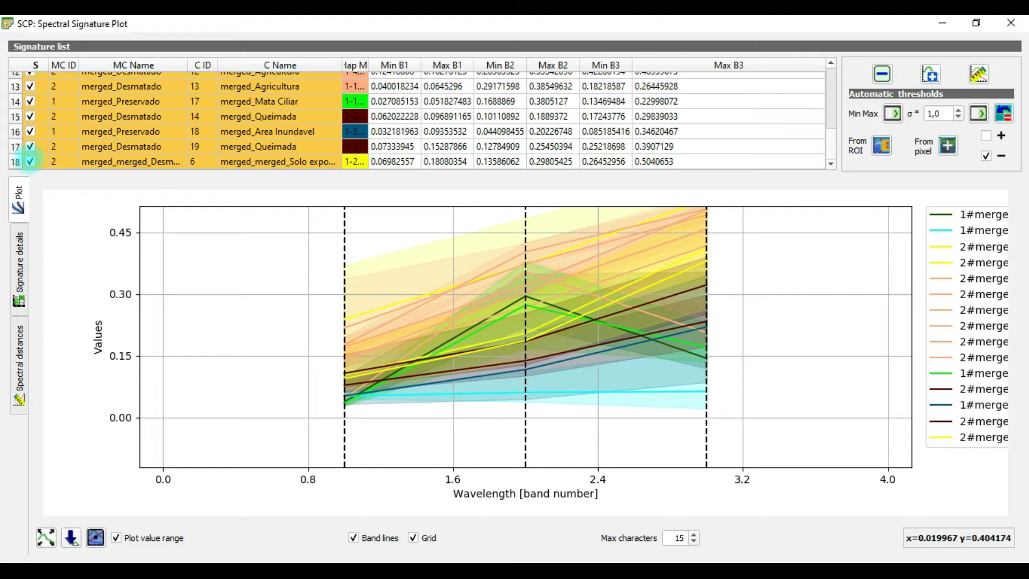
Hide the 6 merged_merged_Solo exposto, 19 merged_Queimada, 17 merged_Mata Ciliar and 13 merged_Agricultura signatures in the plot
{"action": "left_click", "coordinate": [30, 160]}
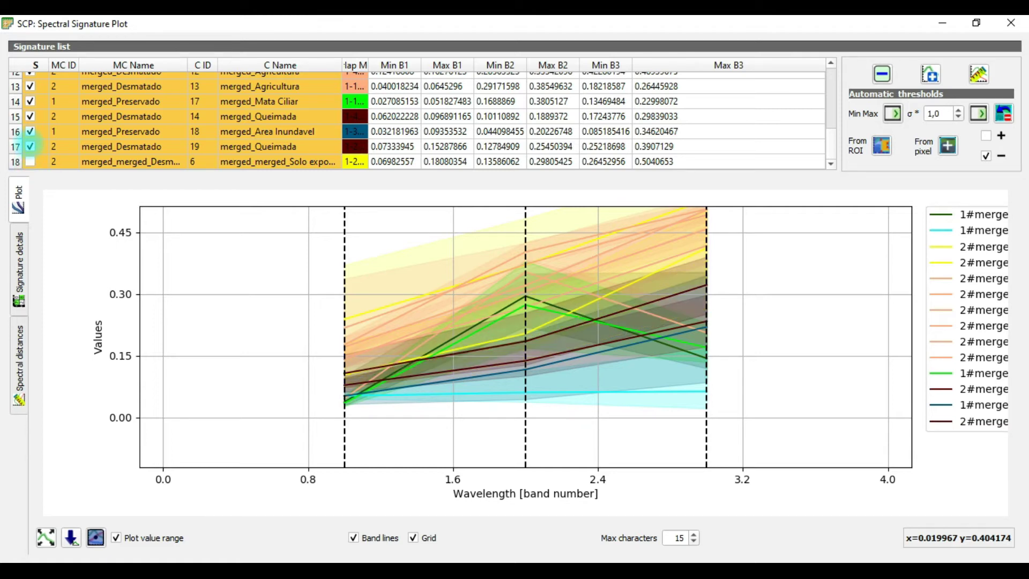
{"action": "left_click", "coordinate": [31, 146]}
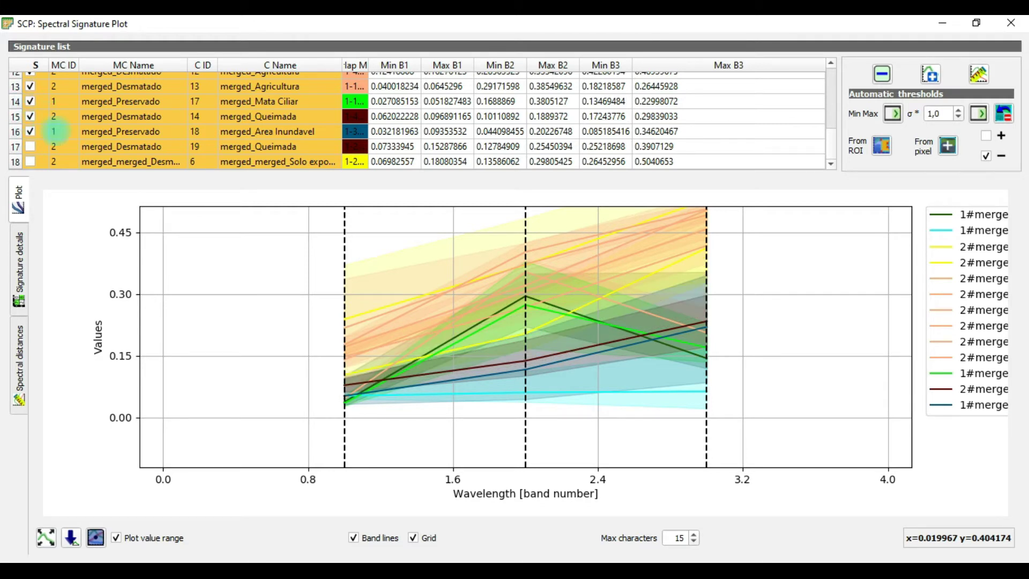
{"action": "left_click", "coordinate": [31, 101]}
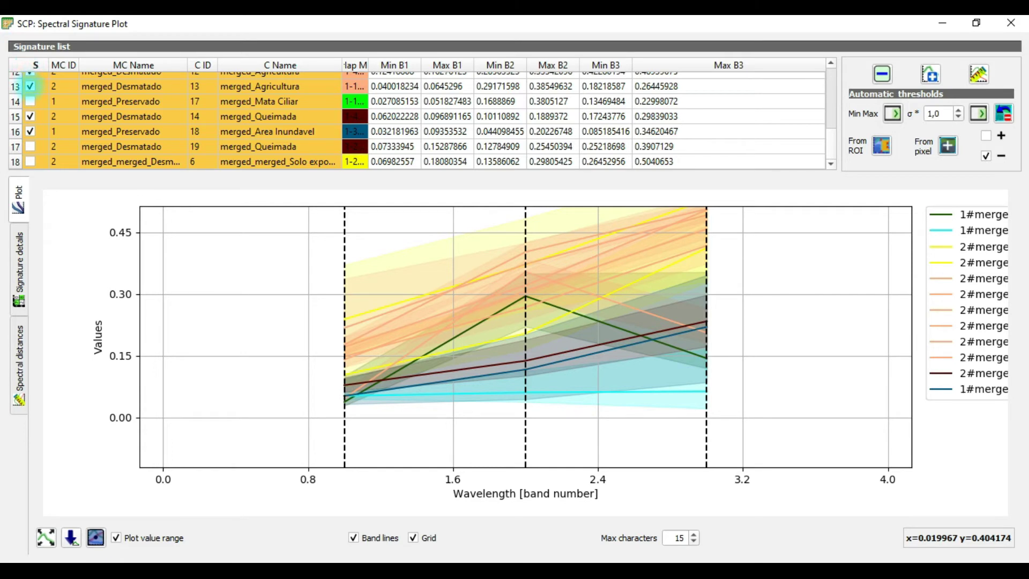
{"action": "left_click", "coordinate": [31, 86]}
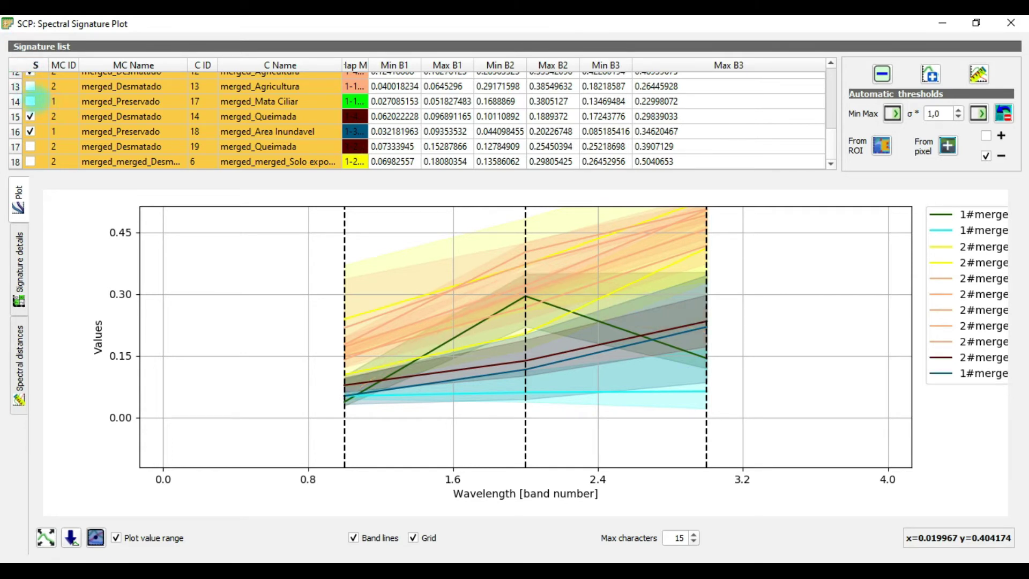
Hide the remaining merged_Agricultura signatures, classes 8 to 12, in the plot
{"action": "scroll", "coordinate": [33, 101], "scroll_direction": "up", "scroll_amount": 2}
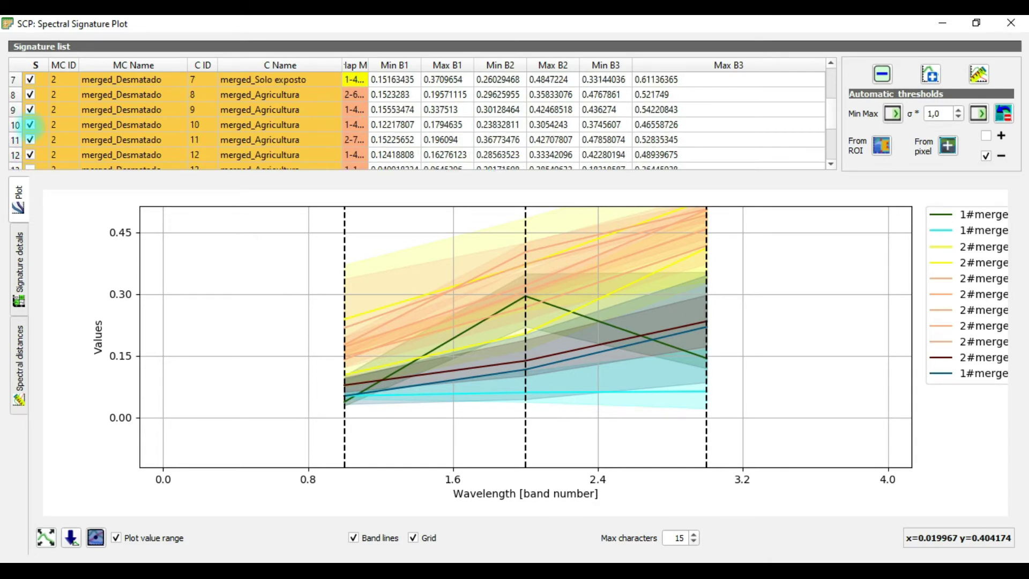
{"action": "left_click", "coordinate": [30, 140]}
{"action": "left_click", "coordinate": [30, 155]}
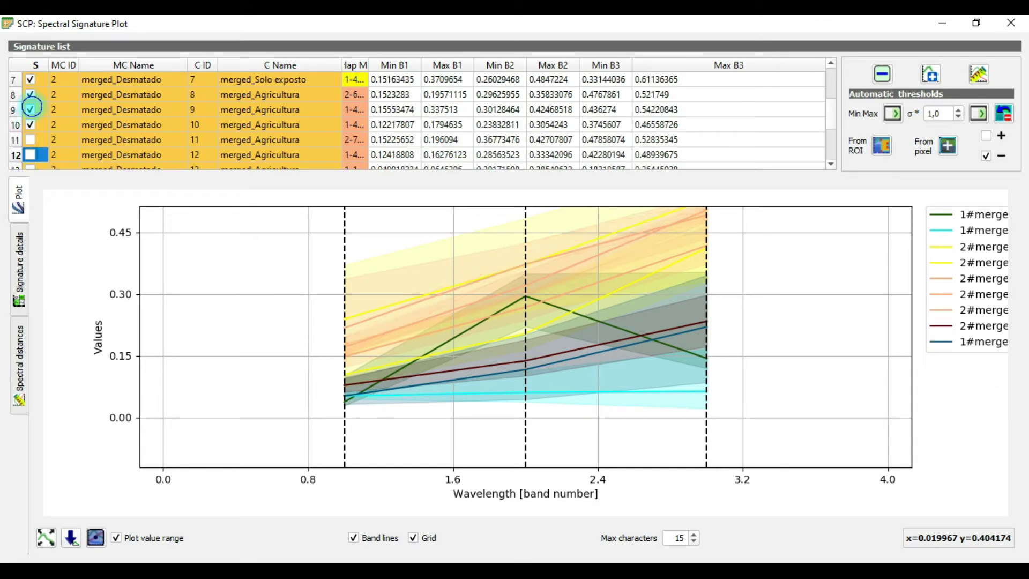
{"action": "left_click", "coordinate": [30, 125]}
{"action": "left_click", "coordinate": [30, 109]}
{"action": "left_click", "coordinate": [31, 94]}
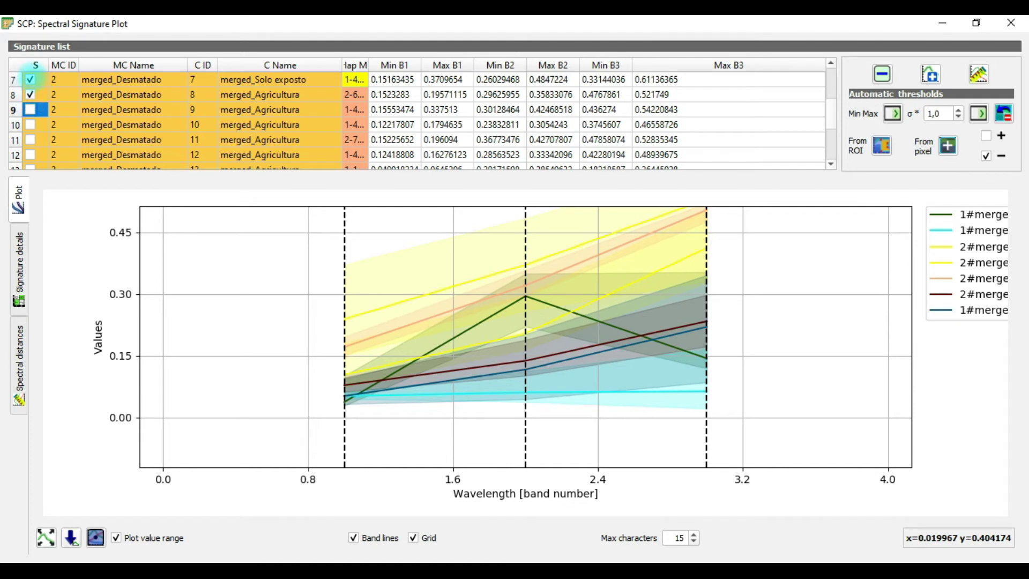
Hide the class 6 and 7 merged_Solo exposto, class 5 merged_Hidrografia and class 2 merged_Mata Nativa signatures in the plot
{"action": "scroll", "coordinate": [40, 109], "scroll_direction": "up", "scroll_amount": 2}
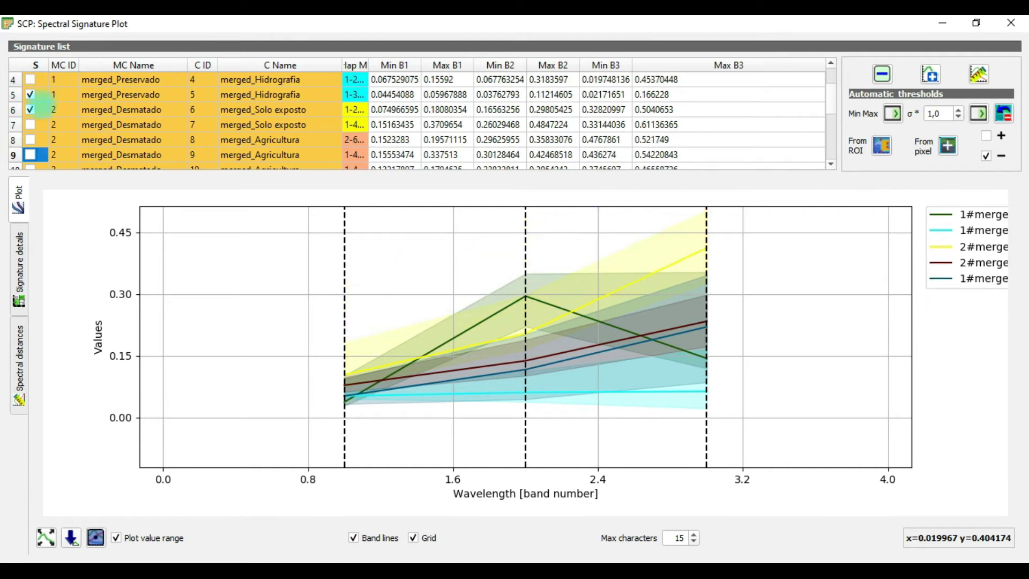
{"action": "left_click", "coordinate": [30, 154]}
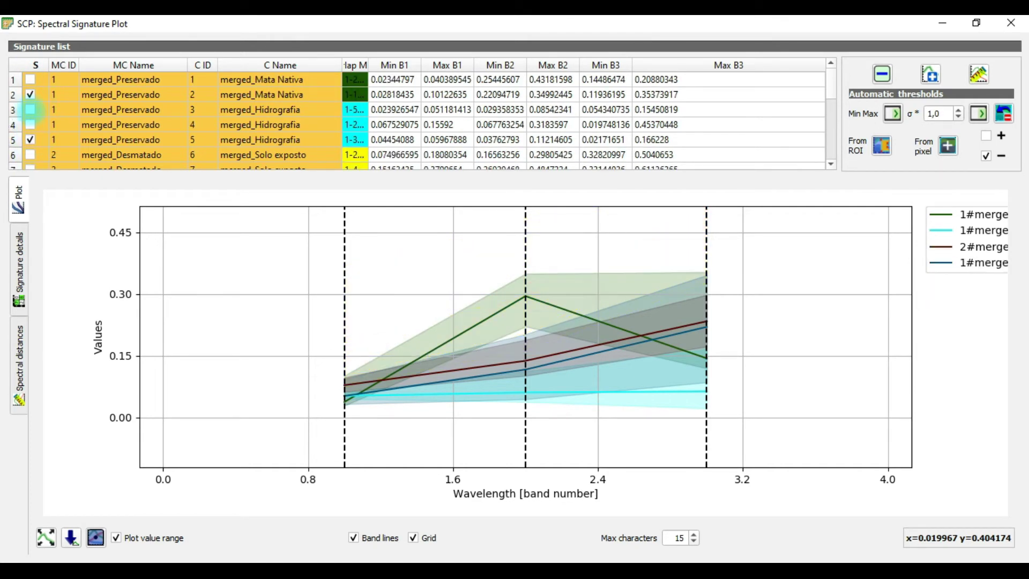
{"action": "left_click", "coordinate": [30, 139]}
{"action": "left_click", "coordinate": [31, 94]}
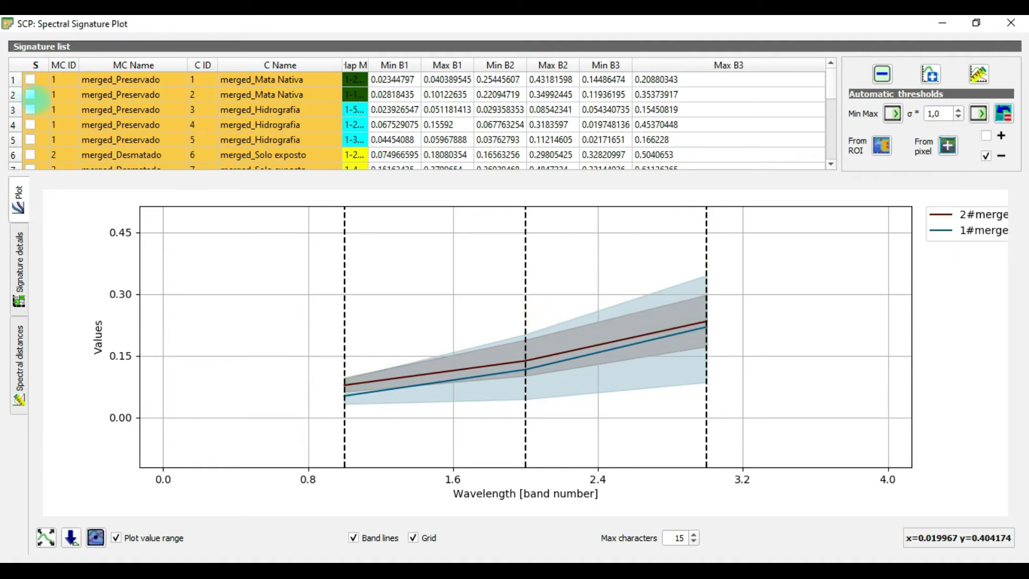
Calculate the spectral distances between the class 14 merged_Queimada and class 18 merged_Area Inundavel signatures
{"action": "scroll", "coordinate": [31, 98], "scroll_direction": "down", "scroll_amount": 4}
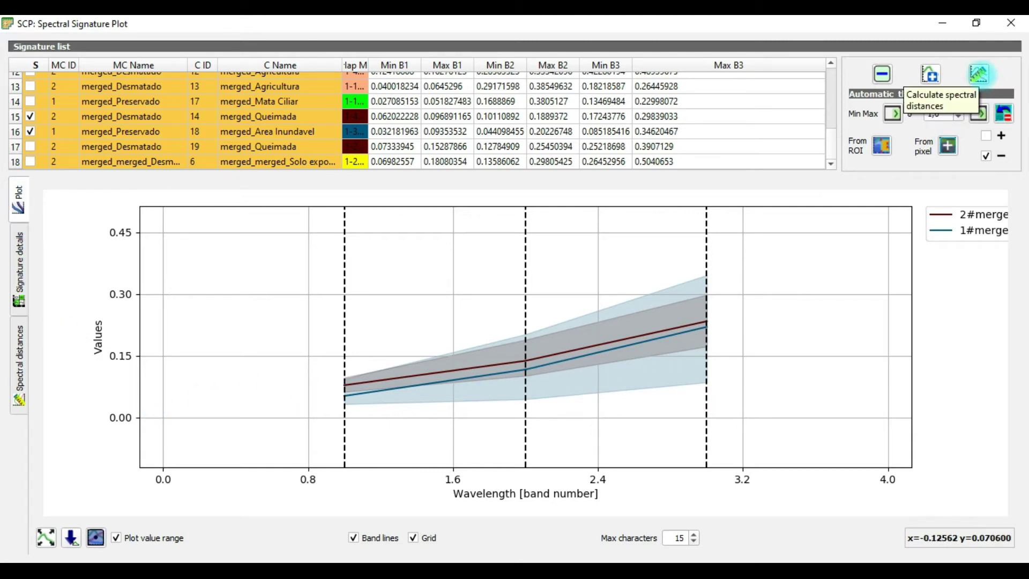
{"action": "left_click", "coordinate": [980, 74]}
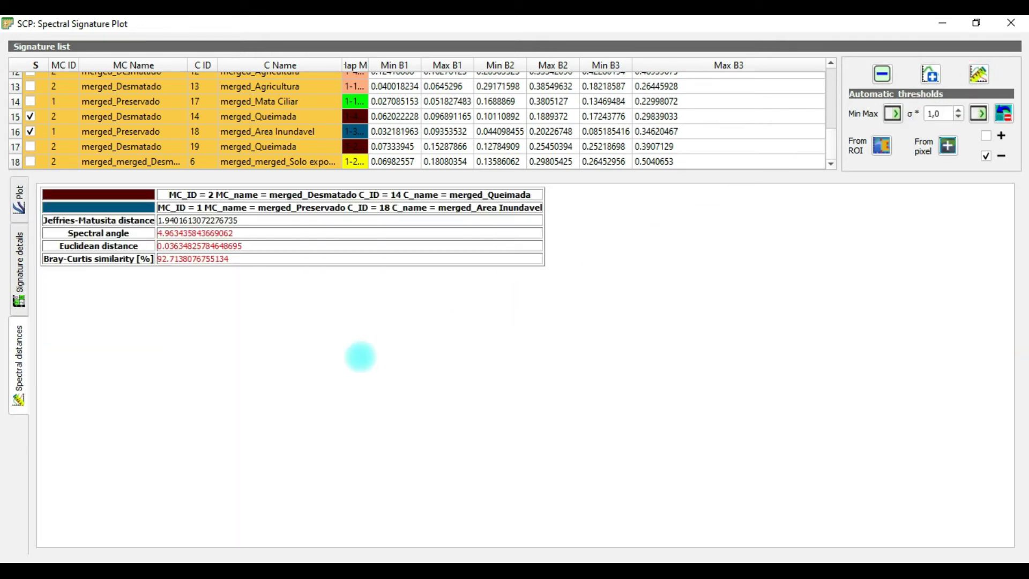
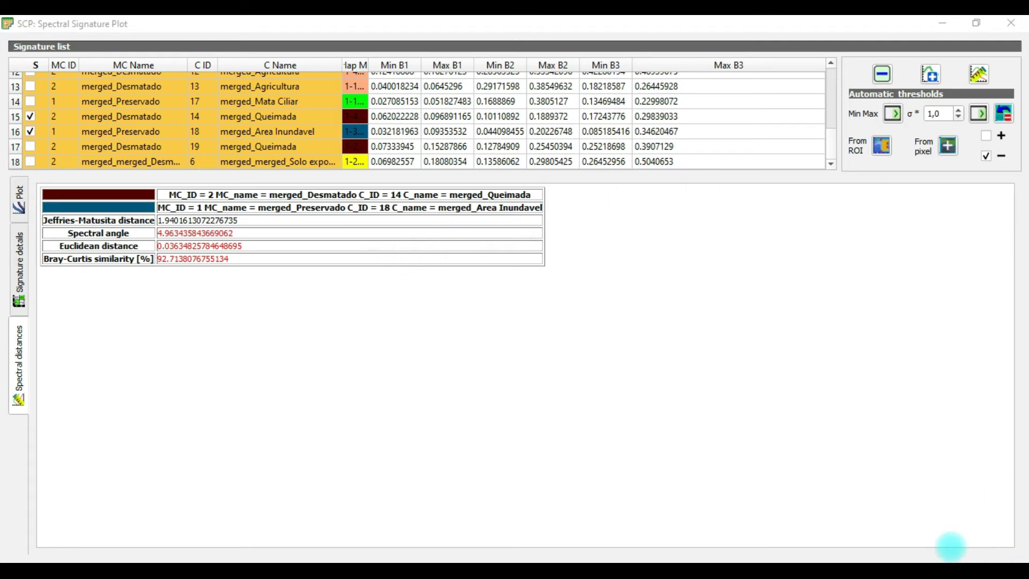
Show the merged_Mata Nativa classes 1 and 2, merged_Hidrografia classes 3 to 5 and class 6 merged_Solo exposto signatures in the plot
{"action": "scroll", "coordinate": [33, 151], "scroll_direction": "up", "scroll_amount": 3}
{"action": "scroll", "coordinate": [33, 149], "scroll_direction": "up", "scroll_amount": 1}
{"action": "left_click", "coordinate": [30, 80]}
{"action": "left_click", "coordinate": [31, 109]}
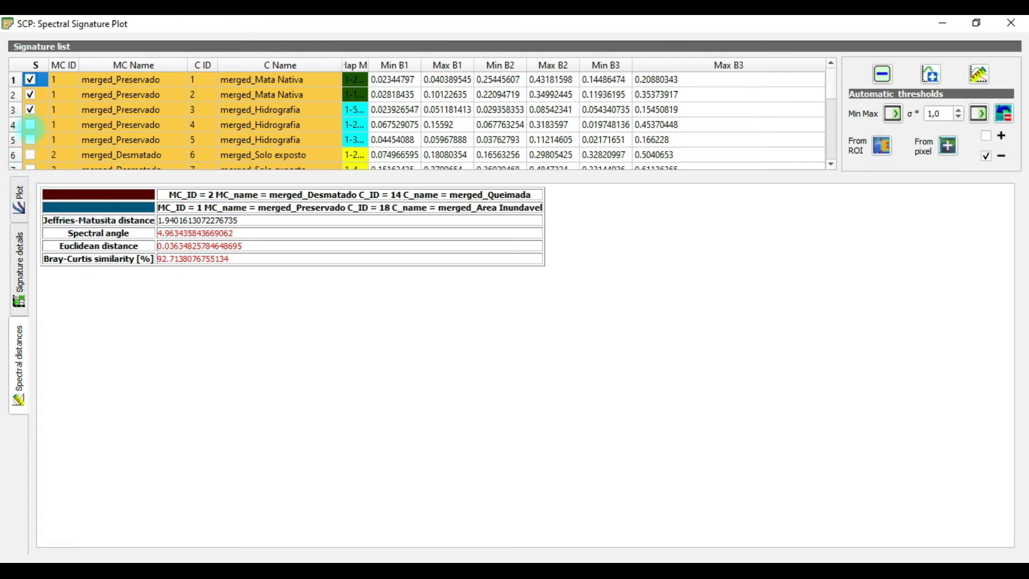
{"action": "left_click", "coordinate": [31, 124]}
{"action": "left_click", "coordinate": [30, 140]}
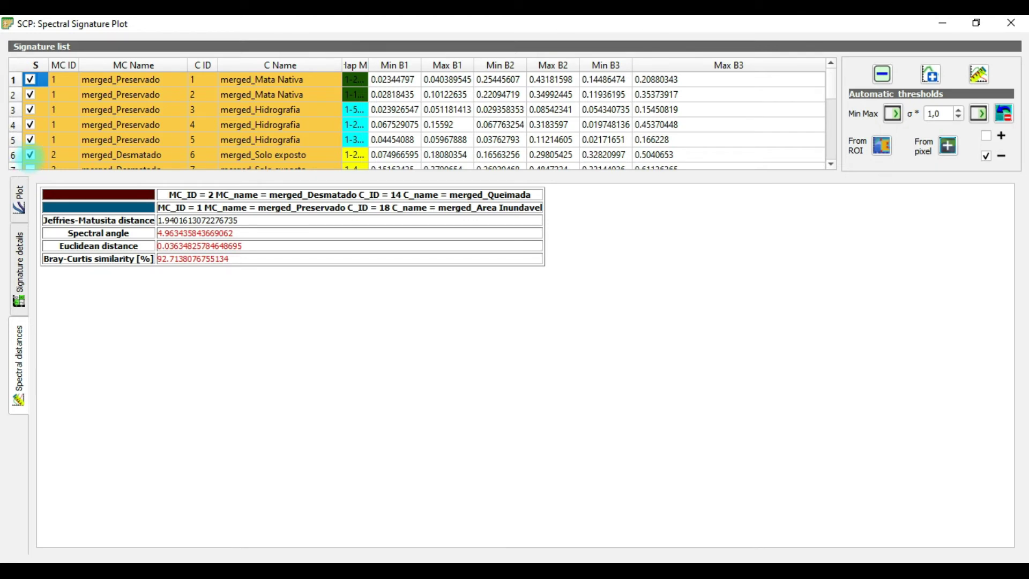
Show the class 7 merged_Solo exposto and the merged_Agricultura signatures, classes 8 to 12, in the plot
{"action": "scroll", "coordinate": [30, 155], "scroll_direction": "down", "scroll_amount": 1}
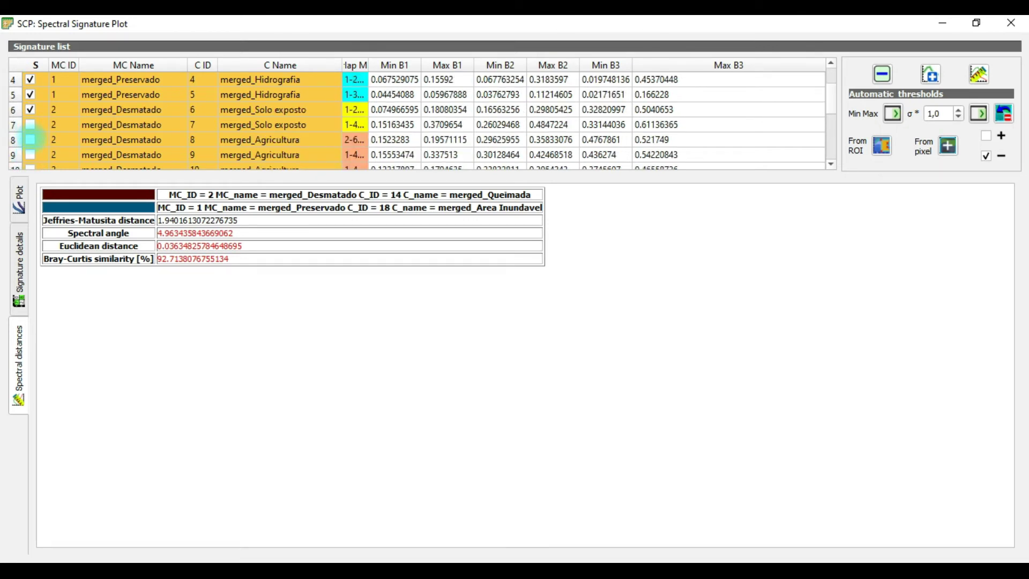
{"action": "left_click", "coordinate": [31, 154]}
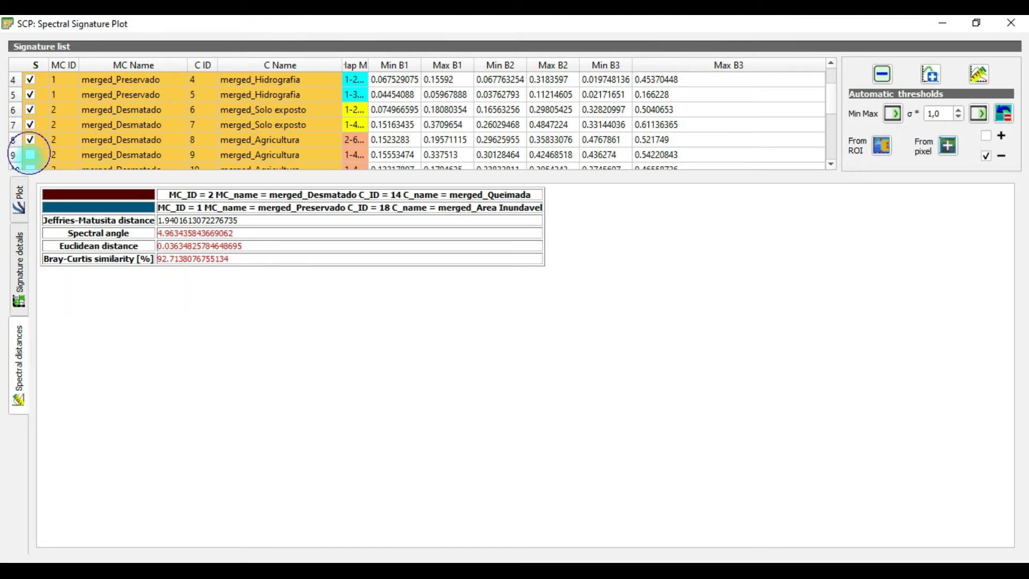
{"action": "scroll", "coordinate": [57, 167], "scroll_direction": "down", "scroll_amount": 1}
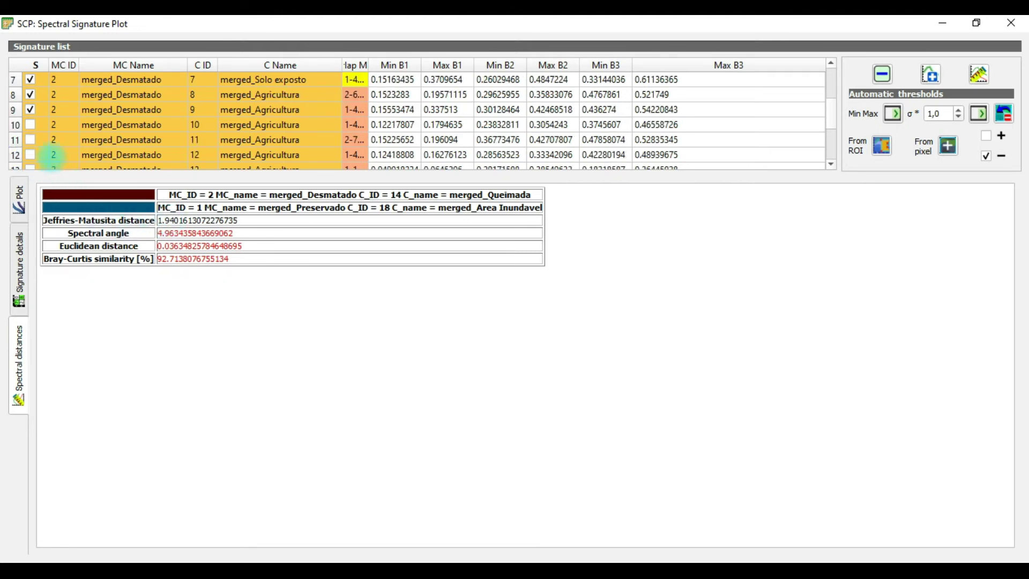
{"action": "left_click", "coordinate": [30, 125]}
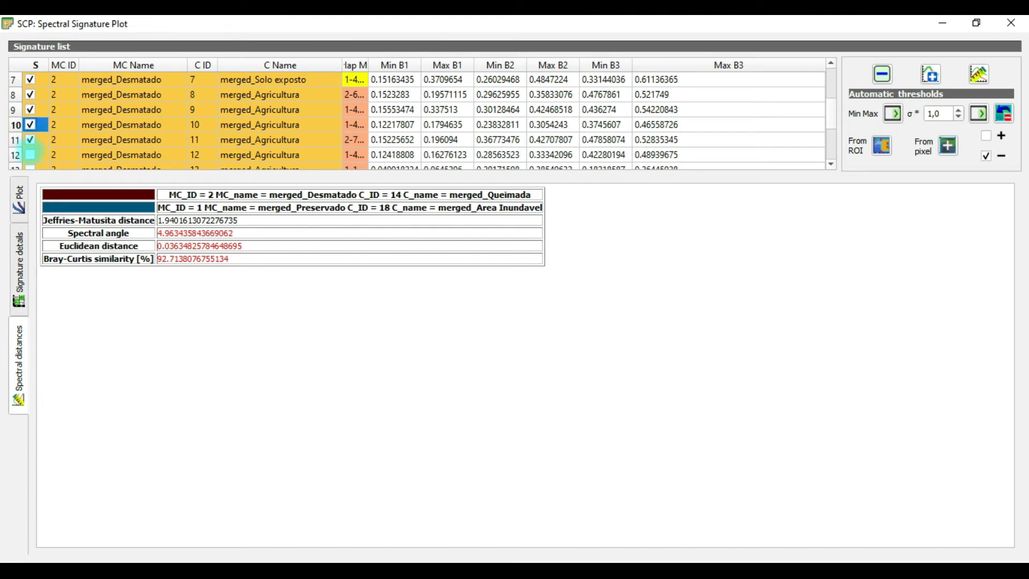
Show the remaining signatures from class 13 merged_Agricultura to merged_merged_Solo exposto and calculate the spectral distances between all signatures
{"action": "scroll", "coordinate": [48, 154], "scroll_direction": "down", "scroll_amount": 1}
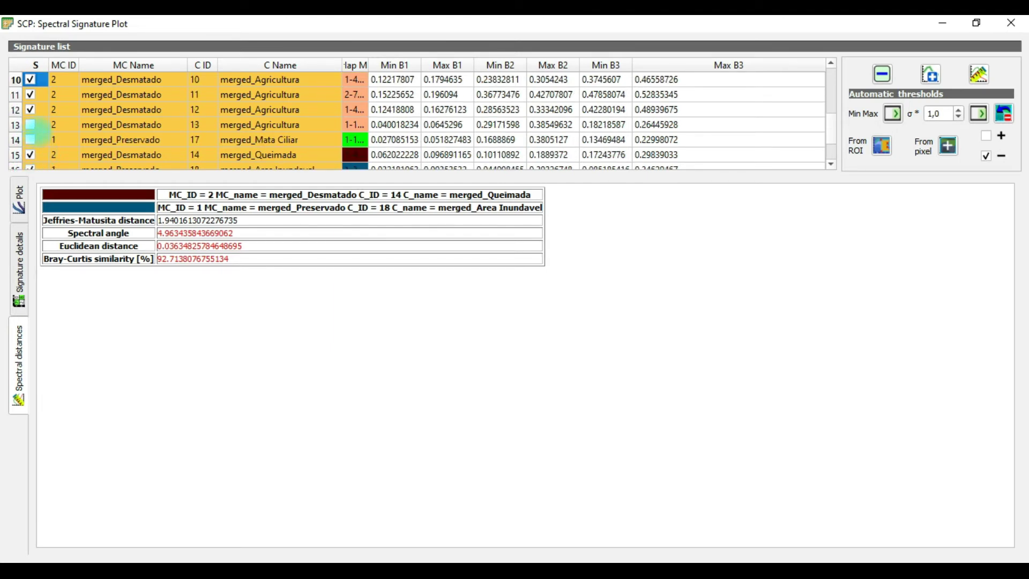
{"action": "left_click", "coordinate": [30, 110]}
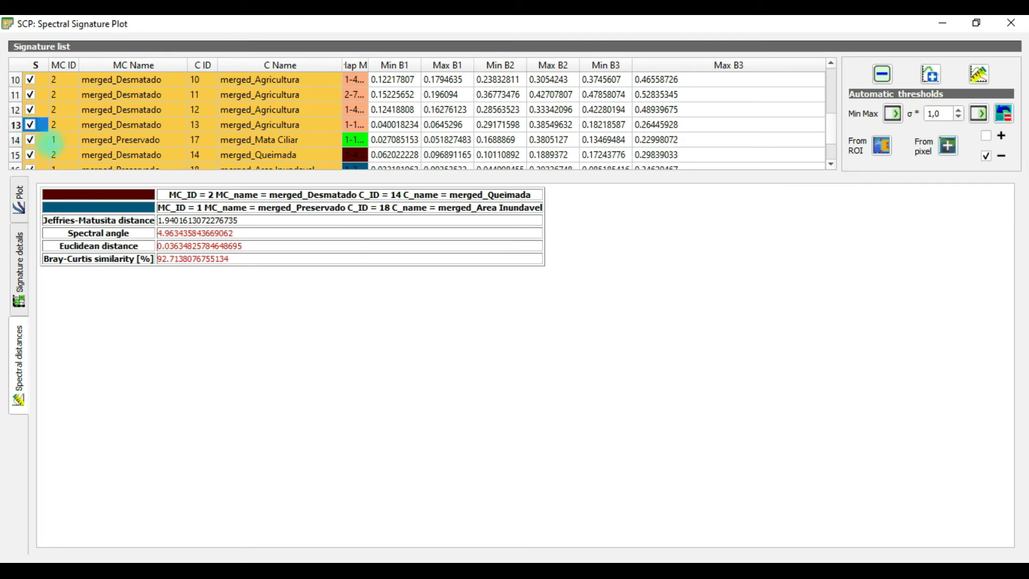
{"action": "scroll", "coordinate": [53, 143], "scroll_direction": "down", "scroll_amount": 1}
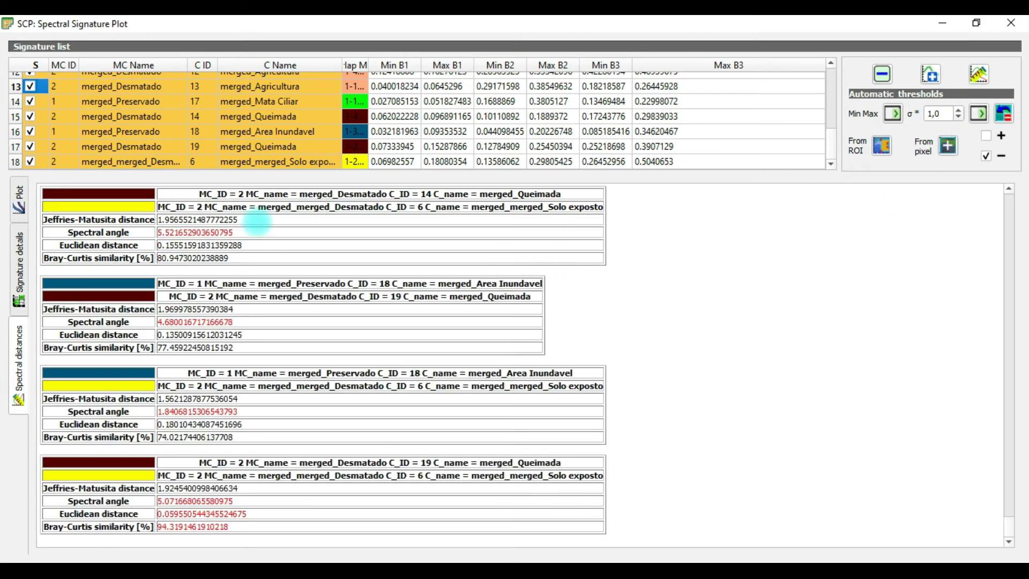
Examine the spectral distances between the signature pairs, including both class 6 Solo exposto signatures, and close the spectral signature plot
{"action": "scroll", "coordinate": [449, 320], "scroll_direction": "down", "scroll_amount": 5}
{"action": "scroll", "coordinate": [449, 319], "scroll_direction": "up", "scroll_amount": 12}
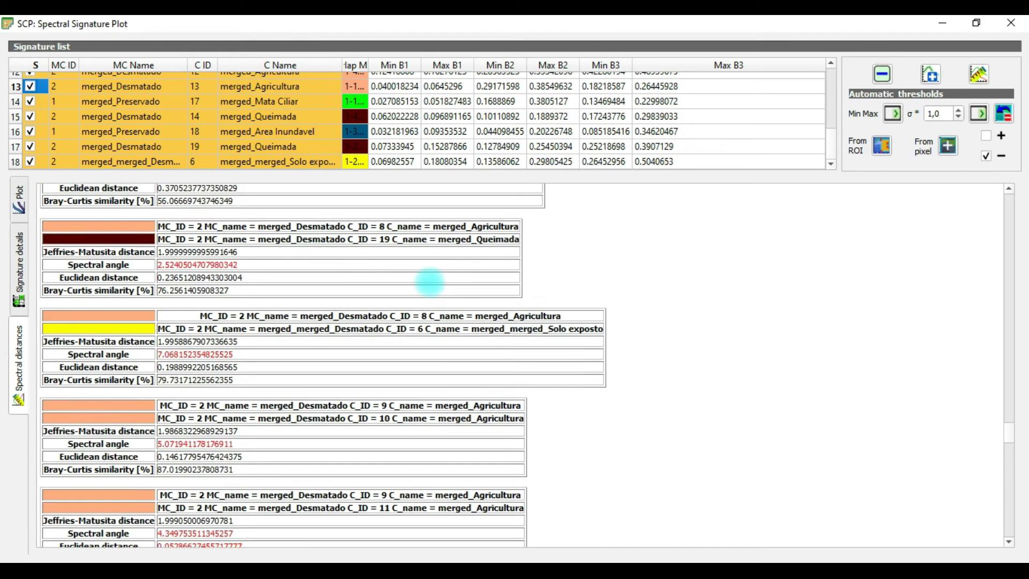
{"action": "scroll", "coordinate": [429, 282], "scroll_direction": "up", "scroll_amount": 10}
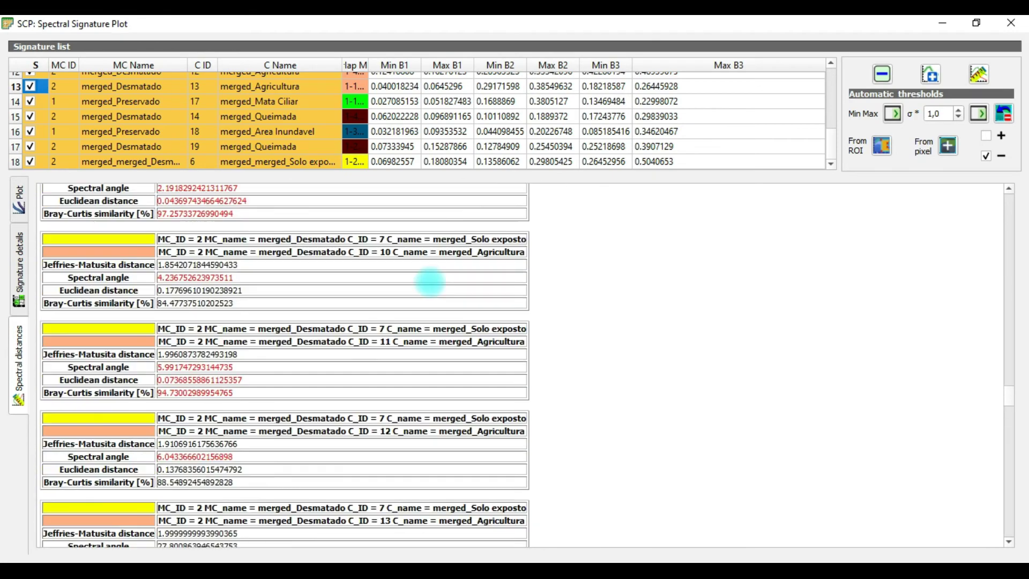
{"action": "scroll", "coordinate": [164, 355], "scroll_direction": "down", "scroll_amount": 7}
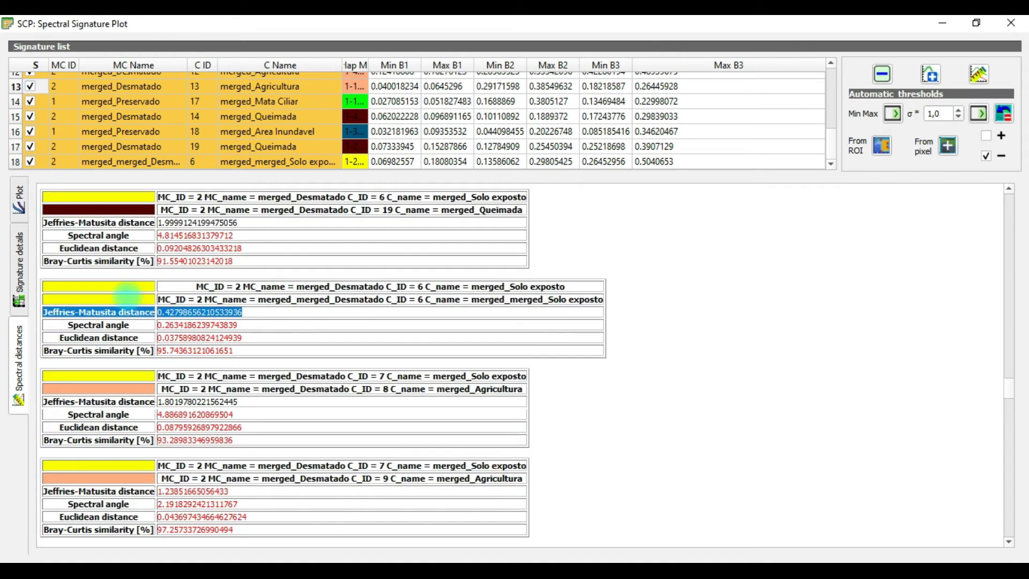
{"action": "scroll", "coordinate": [315, 323], "scroll_direction": "down", "scroll_amount": 10}
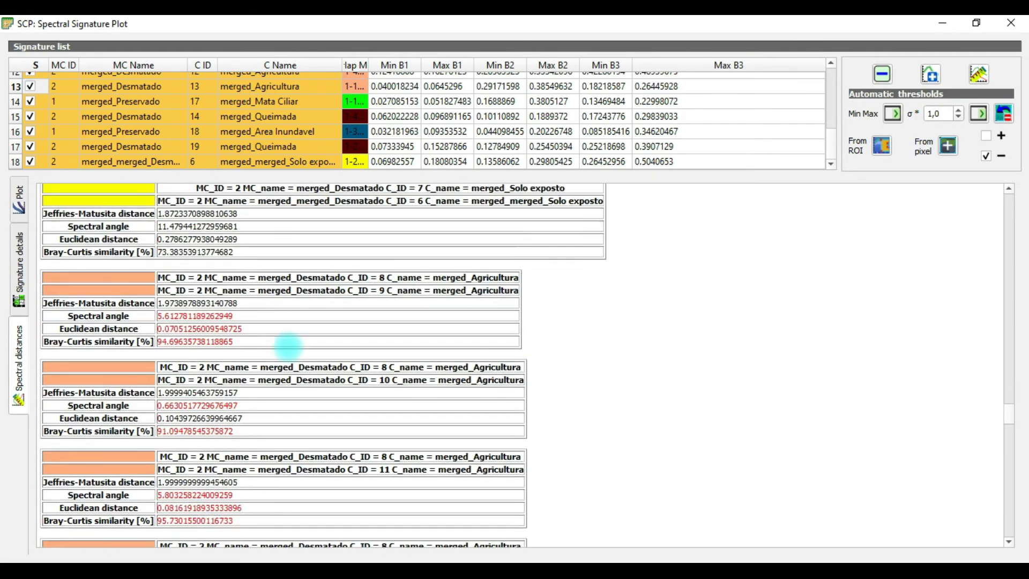
{"action": "scroll", "coordinate": [287, 348], "scroll_direction": "down", "scroll_amount": 15}
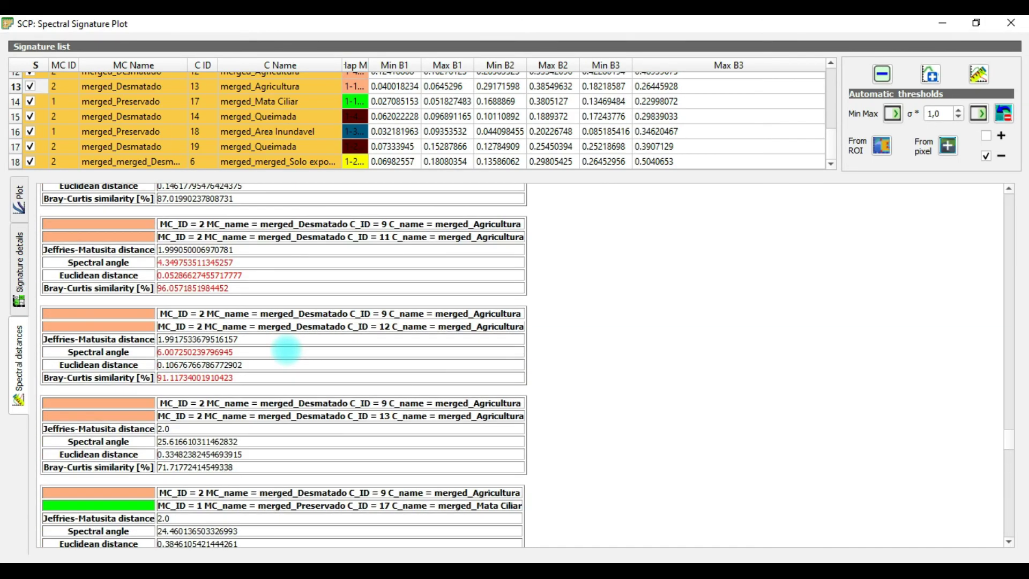
{"action": "scroll", "coordinate": [285, 353], "scroll_direction": "down", "scroll_amount": 15}
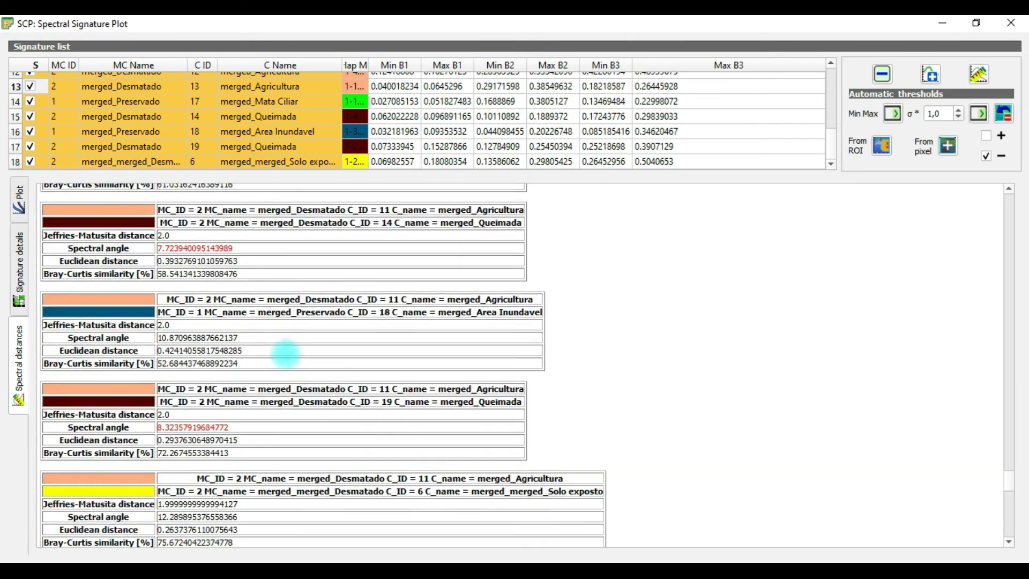
{"action": "scroll", "coordinate": [286, 352], "scroll_direction": "down", "scroll_amount": 2}
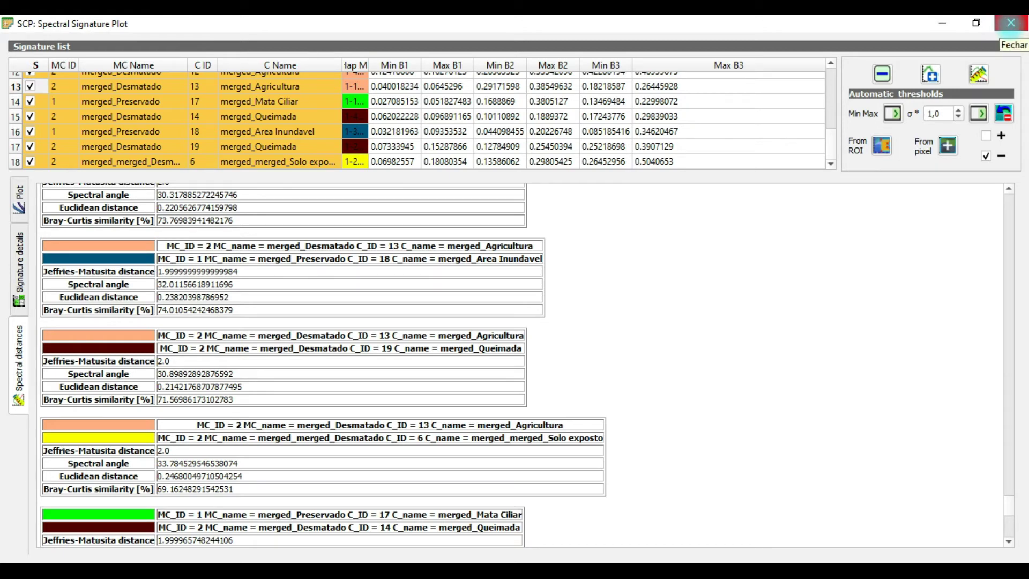
{"action": "left_click", "coordinate": [1010, 25]}
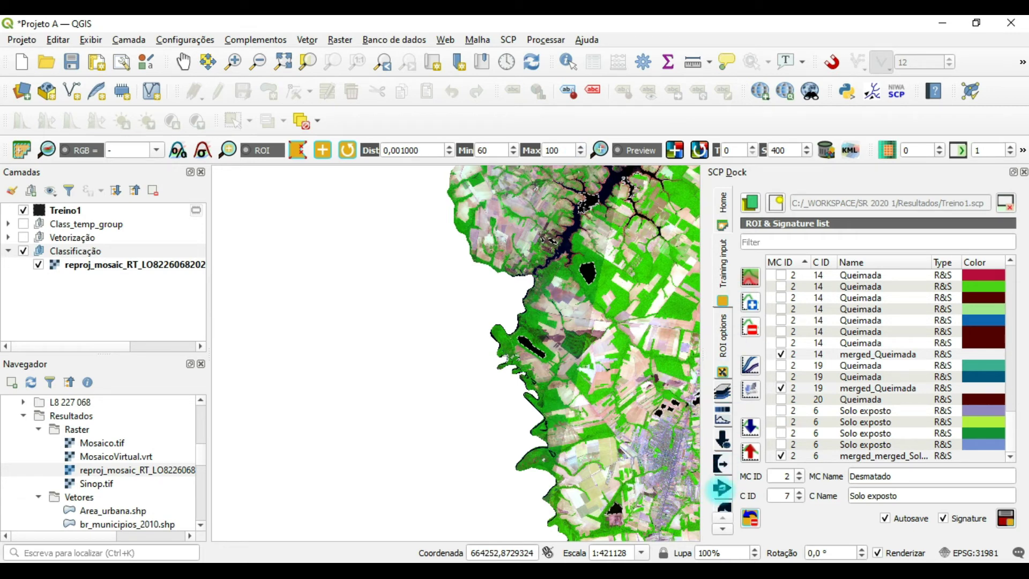
Open the SCP band processing tool for Classification
{"action": "left_click", "coordinate": [723, 202]}
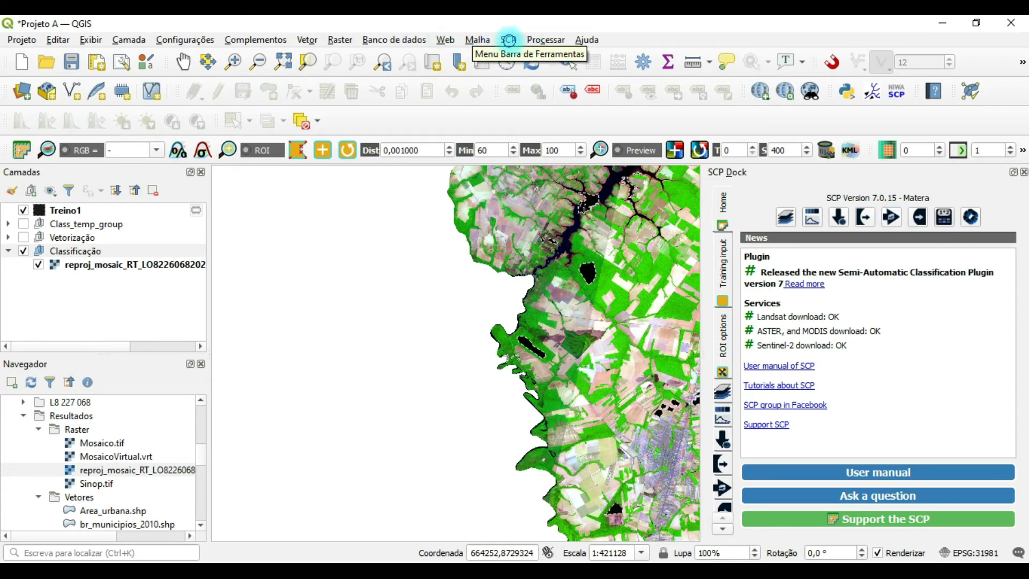
{"action": "left_click", "coordinate": [509, 39]}
{"action": "mouse_move", "coordinate": [525, 123]}
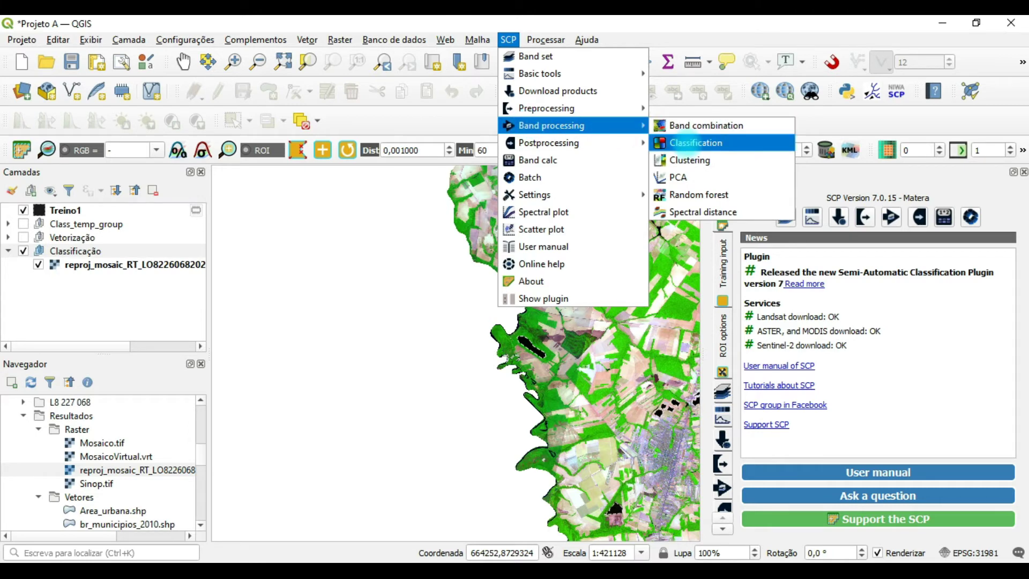
{"action": "left_click", "coordinate": [690, 144]}
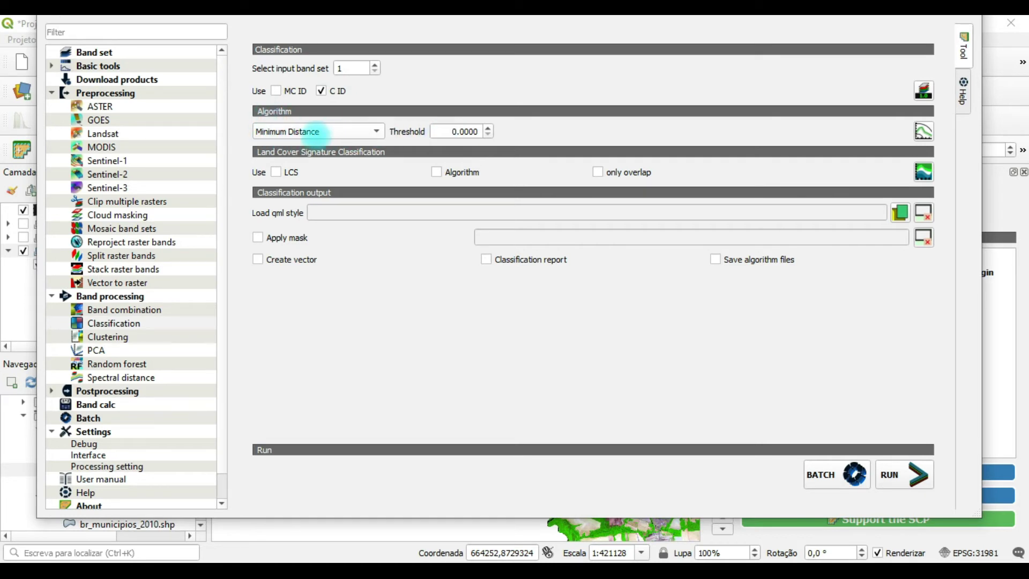
Set the classification algorithm to Maximum Likelihood and enable only overlap for the Land Cover Signature Classification
{"action": "left_click", "coordinate": [367, 132]}
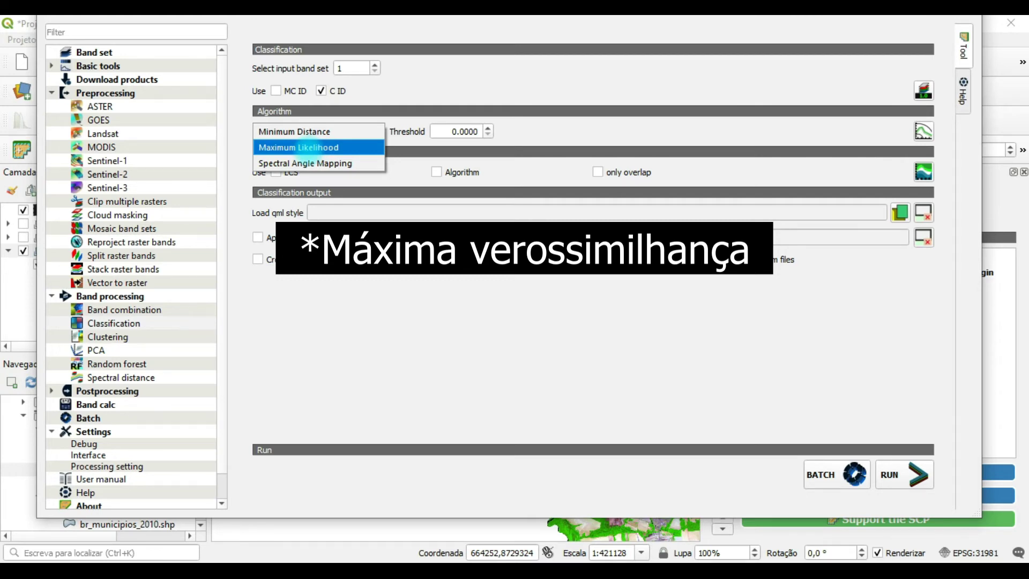
{"action": "left_click", "coordinate": [314, 148]}
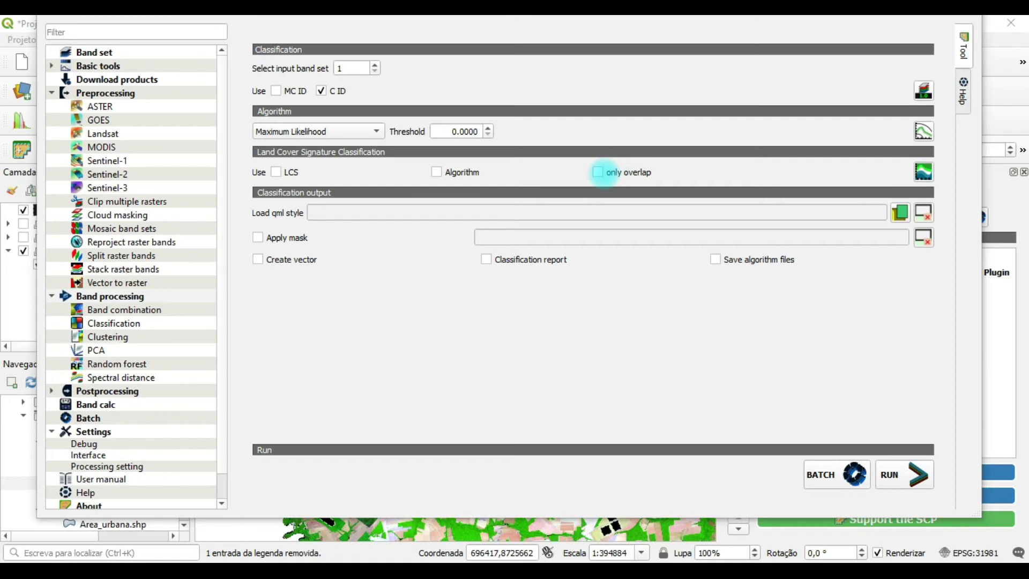
{"action": "left_click", "coordinate": [599, 172]}
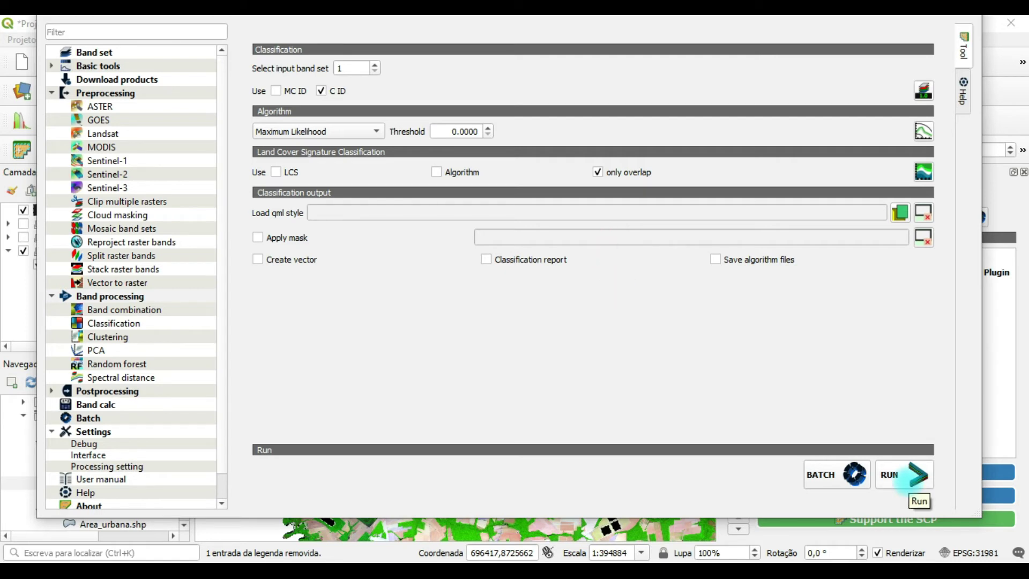
Run the classification and clear the suggested name of the output file
{"action": "left_click", "coordinate": [905, 476]}
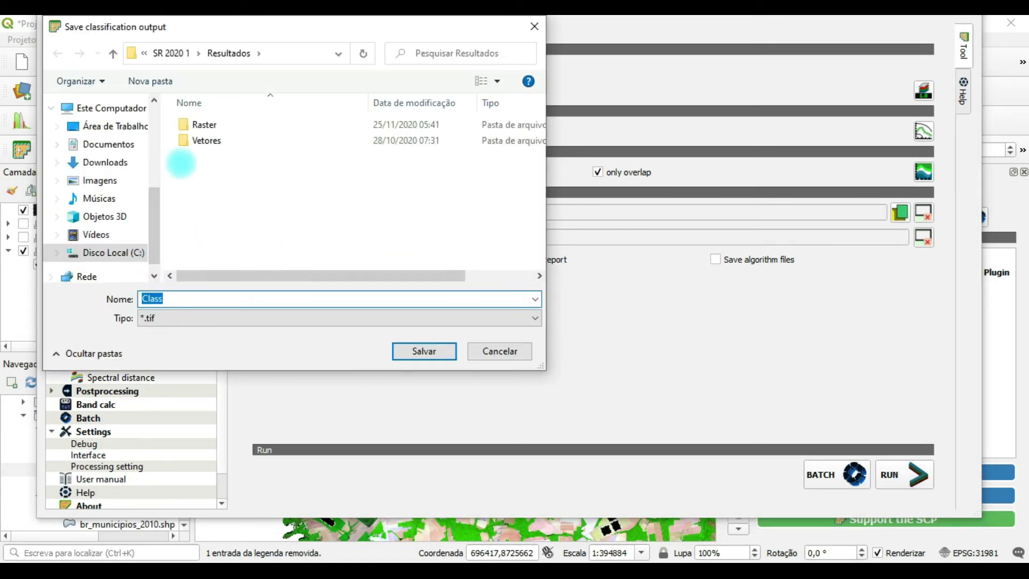
{"action": "left_click", "coordinate": [171, 299]}
{"action": "key", "text": "BackSpace"}
{"action": "key", "text": "BackSpace"}
{"action": "key", "text": "BackSpace"}
{"action": "key", "text": "BackSpace"}
{"action": "key", "text": "BackSpace"}
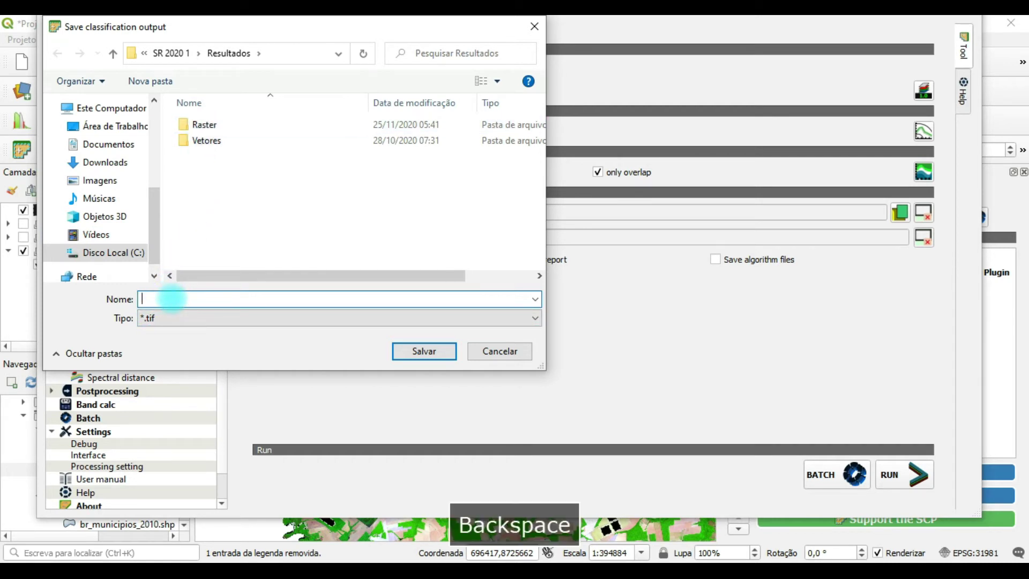
Create a new folder named Classe inside the Resultados folder
{"action": "right_click", "coordinate": [220, 206]}
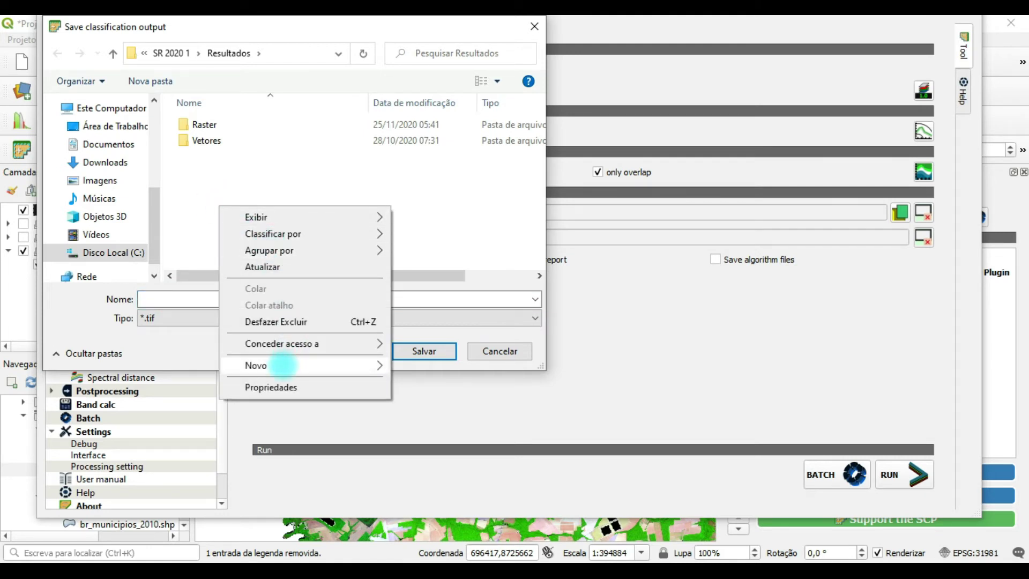
{"action": "mouse_move", "coordinate": [284, 365]}
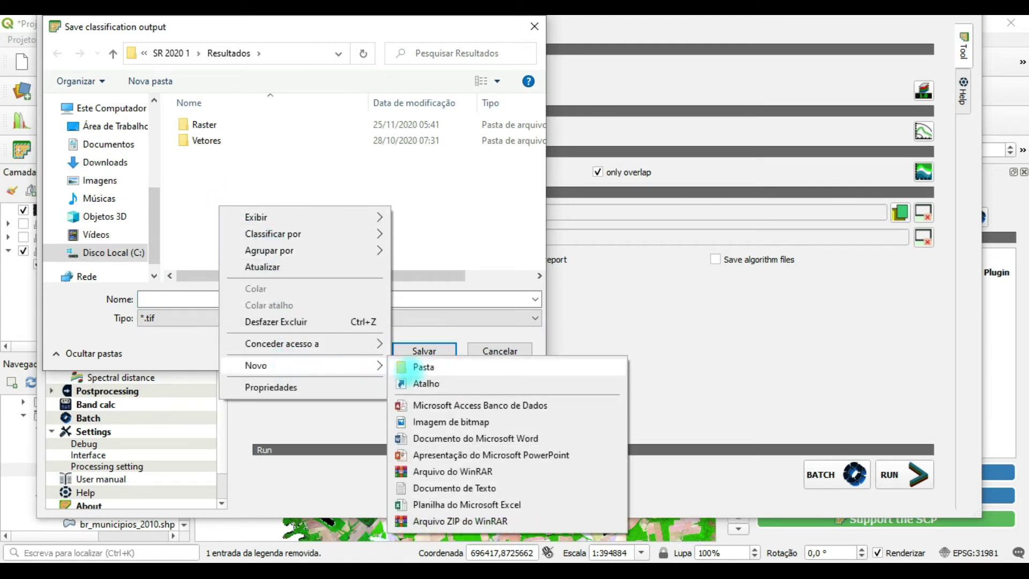
{"action": "left_click", "coordinate": [413, 368]}
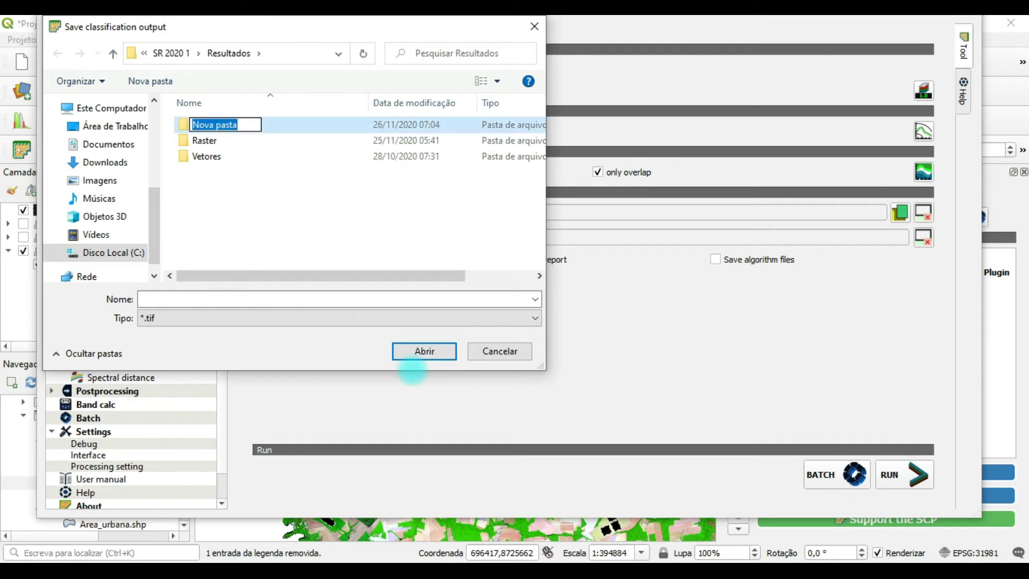
{"action": "type", "text": "Cla"}
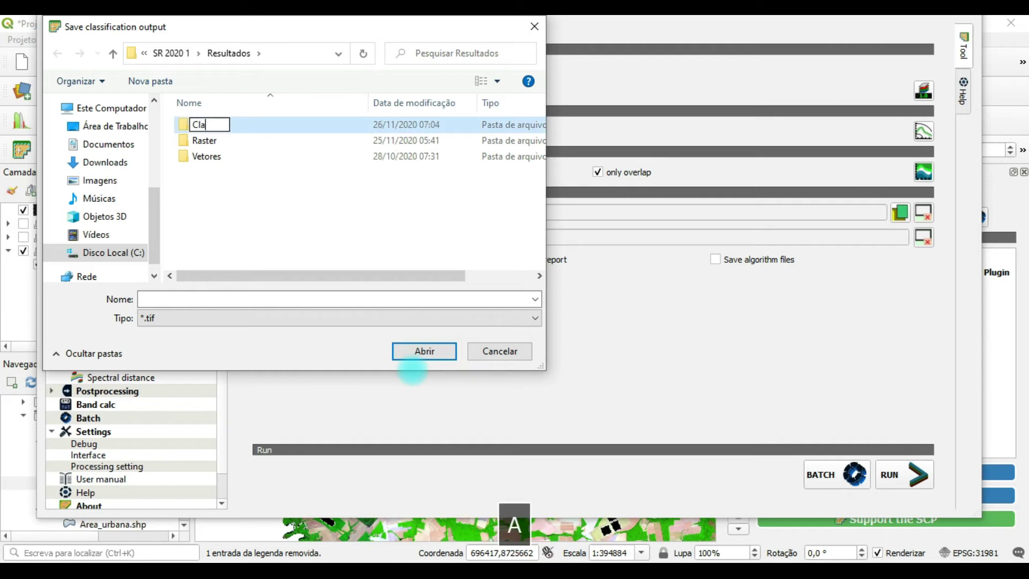
{"action": "type", "text": "sse"}
{"action": "key", "text": "Return"}
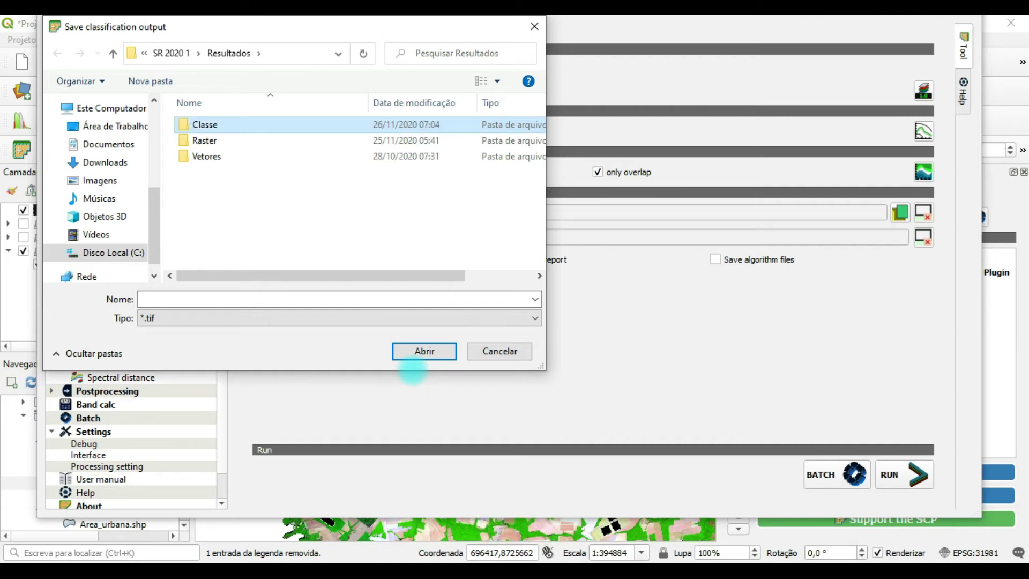
Save the classification output as Classificacao1 in the Classe folder and expand the class legend of the resulting layer
{"action": "double_click", "coordinate": [227, 124]}
{"action": "left_click", "coordinate": [161, 298]}
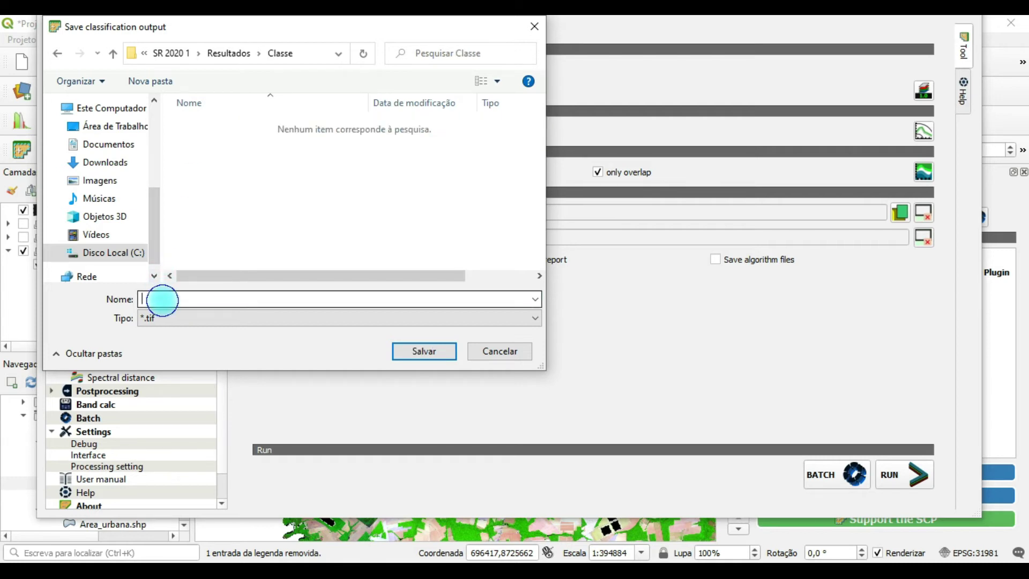
{"action": "type", "text": "Classificacao1"}
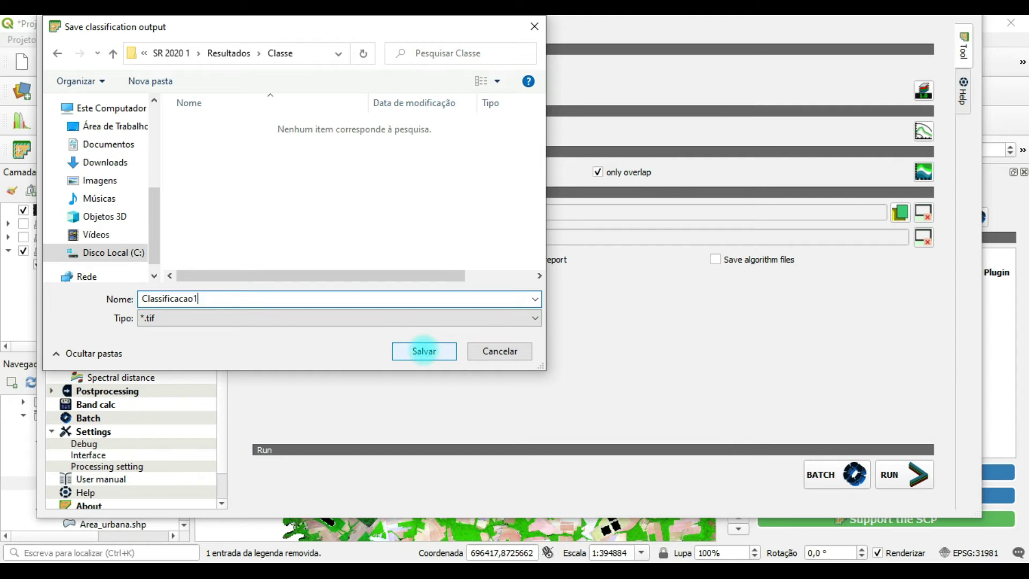
{"action": "left_click", "coordinate": [424, 351]}
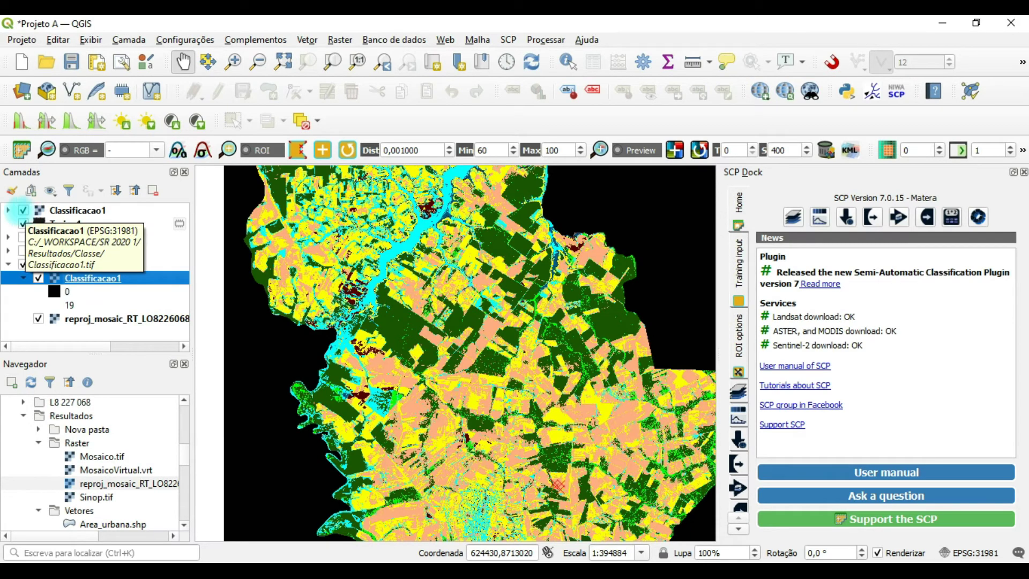
{"action": "left_click", "coordinate": [8, 209]}
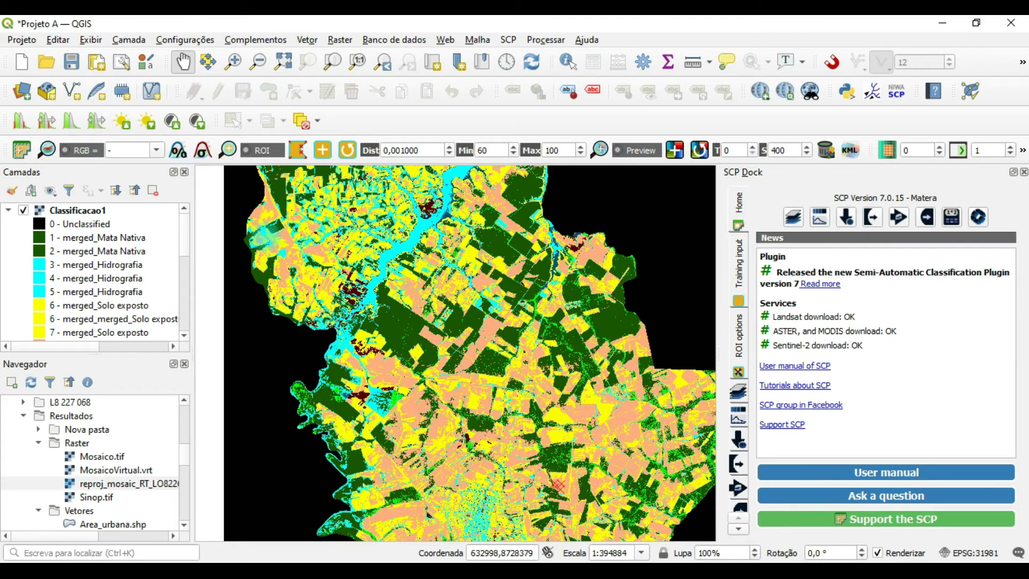
Remove the 0 - Unclassified class from the symbology of the topmost Classificacao1 layer and apply the change
{"action": "left_click", "coordinate": [258, 60]}
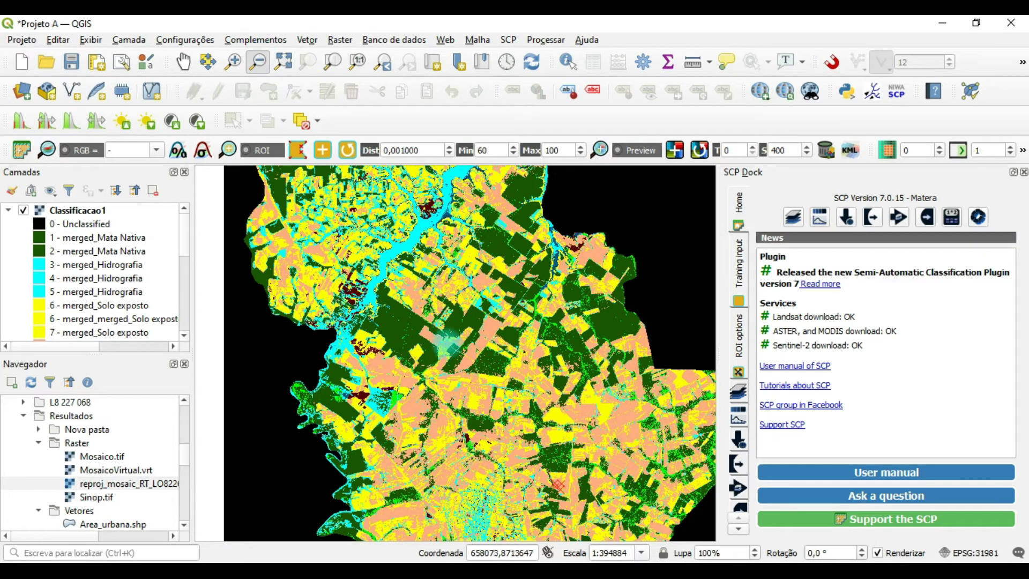
{"action": "left_click", "coordinate": [447, 345]}
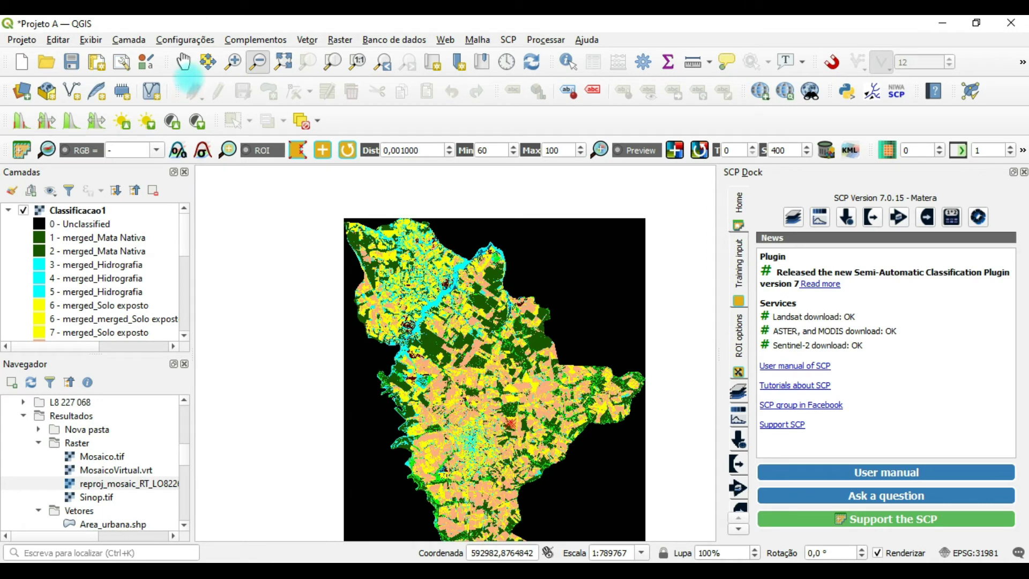
{"action": "left_click", "coordinate": [183, 61]}
{"action": "left_click_drag", "start_coordinate": [466, 378], "coordinate": [466, 345]}
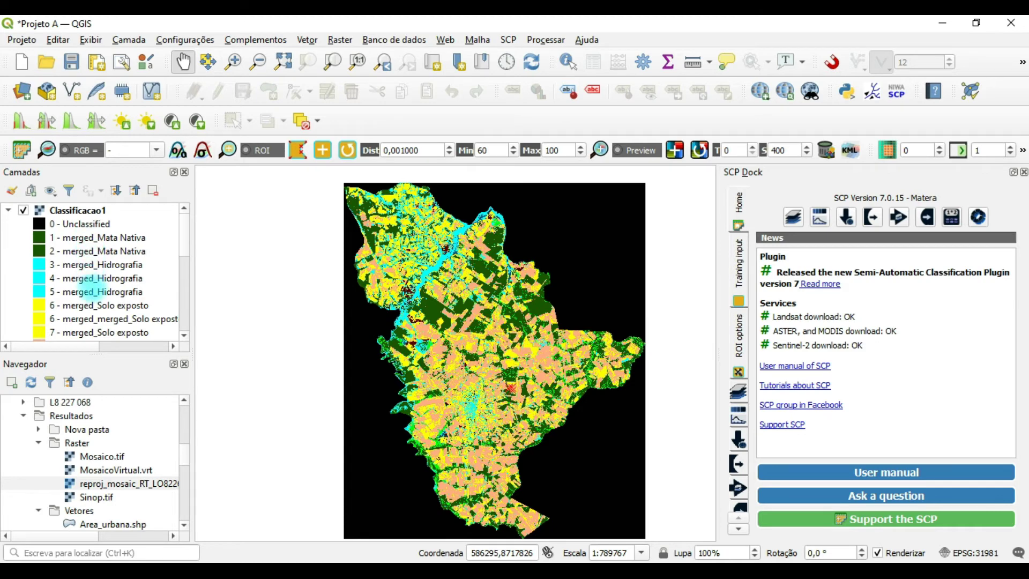
{"action": "mouse_move", "coordinate": [181, 235]}
{"action": "left_mouse_down"}
{"action": "mouse_move", "coordinate": [181, 301]}
{"action": "mouse_move", "coordinate": [182, 225]}
{"action": "left_mouse_up"}
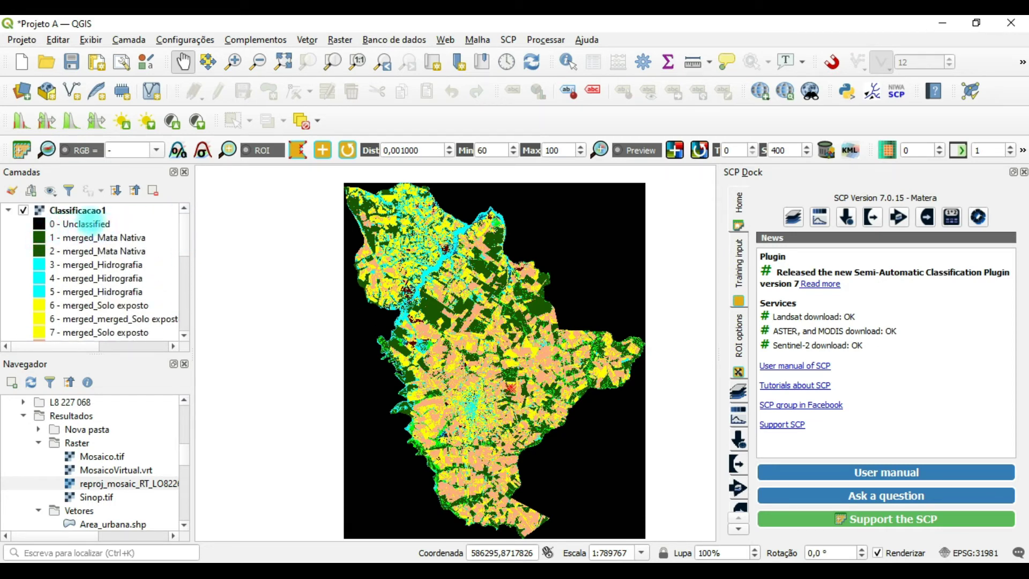
{"action": "left_click", "coordinate": [57, 209]}
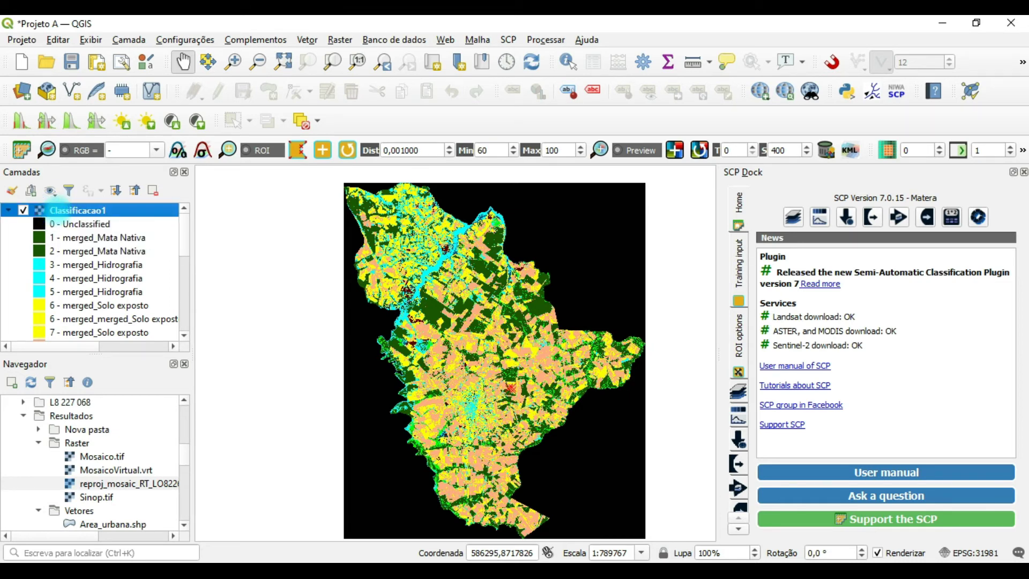
{"action": "double_click", "coordinate": [75, 209]}
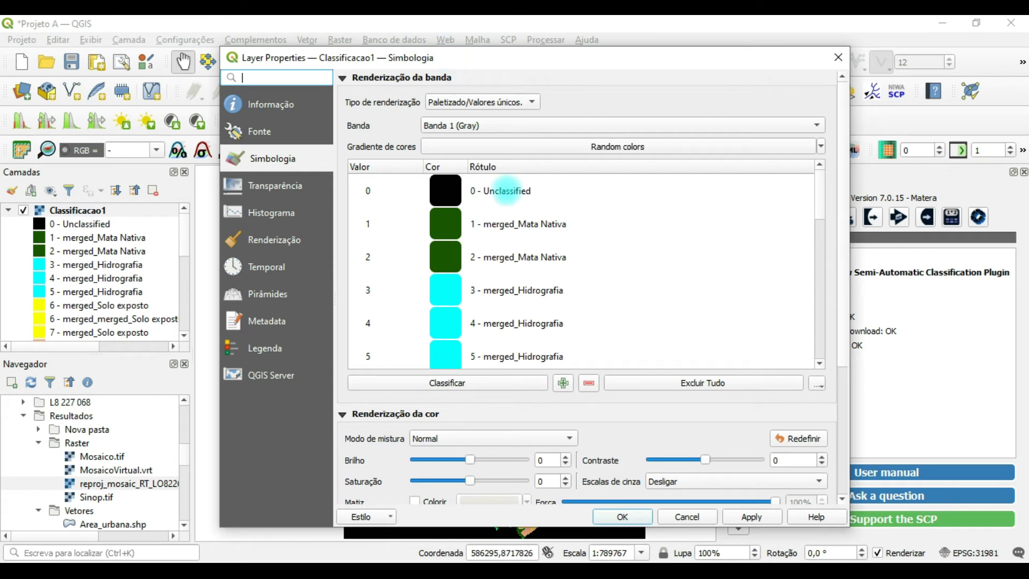
{"action": "left_click", "coordinate": [506, 190]}
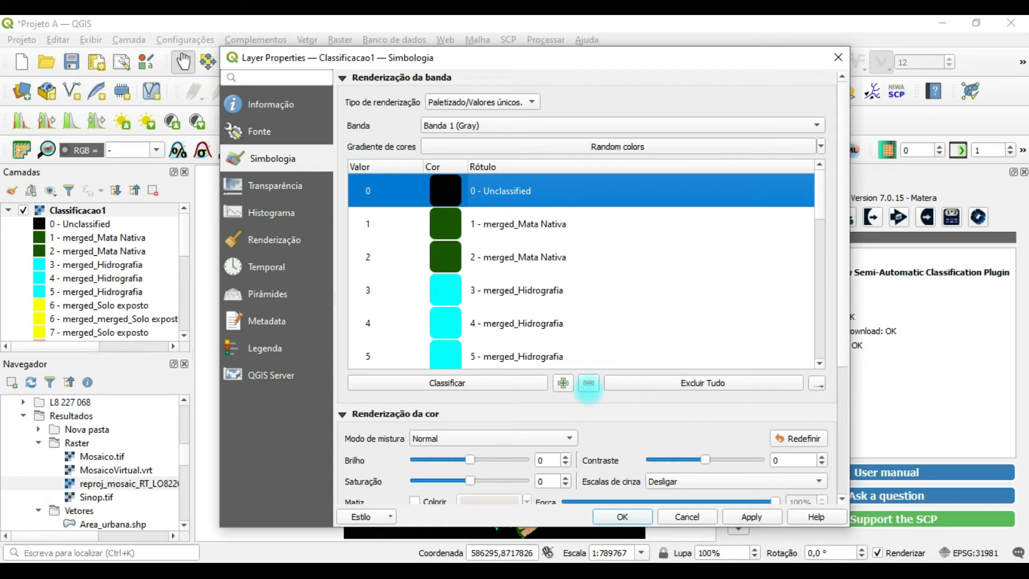
{"action": "left_click", "coordinate": [588, 382]}
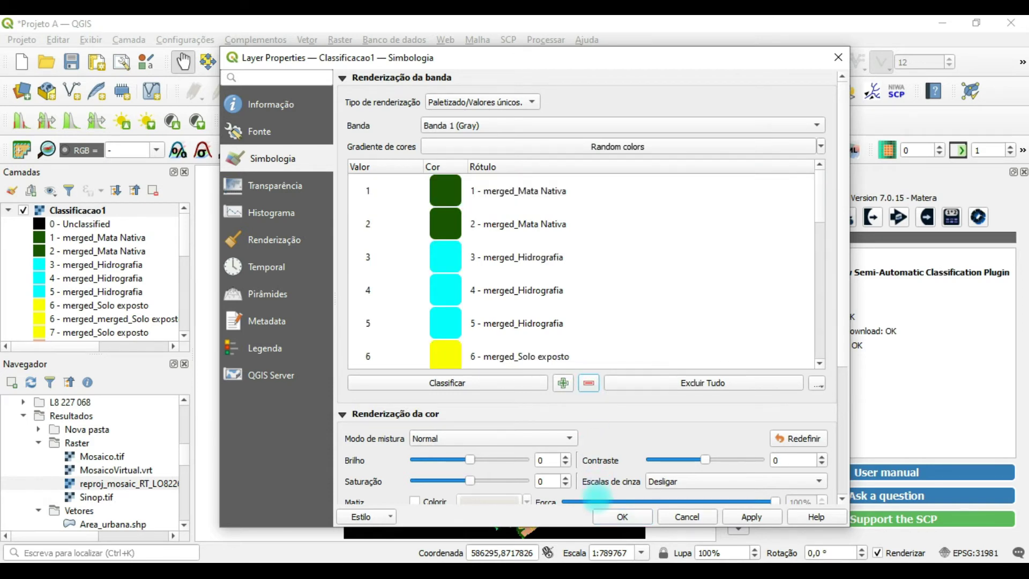
{"action": "left_click", "coordinate": [622, 516]}
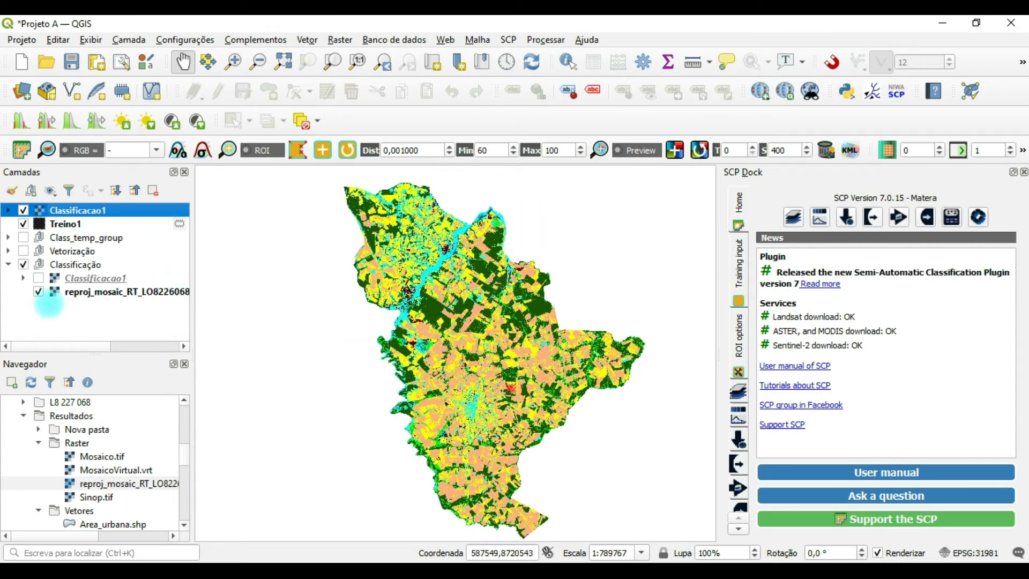
Hide the Treino1 and reproj_mosaic layers and inspect the classified areas around the river at a larger scale
{"action": "left_click", "coordinate": [39, 292]}
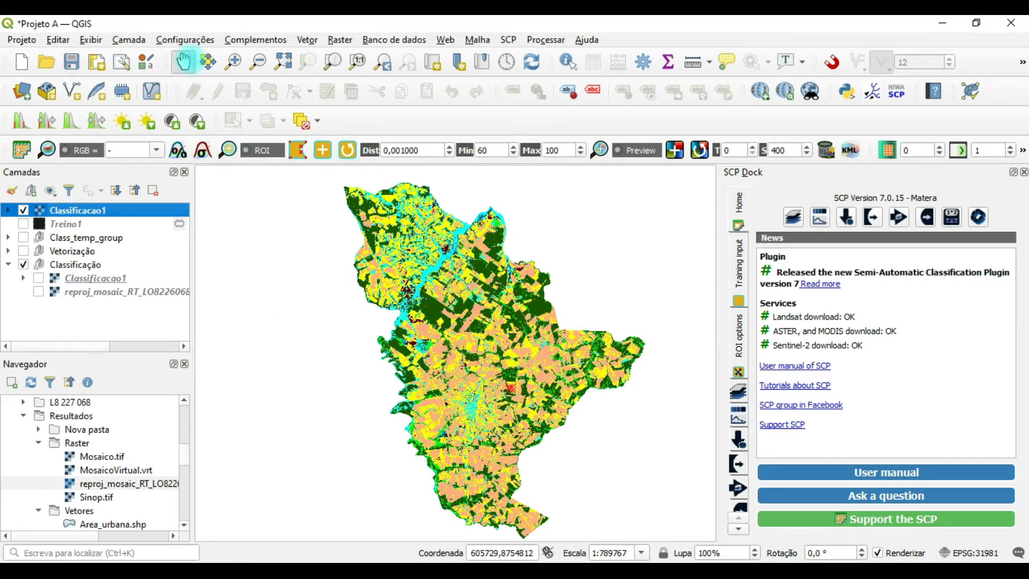
{"action": "left_click", "coordinate": [233, 62]}
{"action": "left_click_drag", "start_coordinate": [411, 263], "coordinate": [535, 388]}
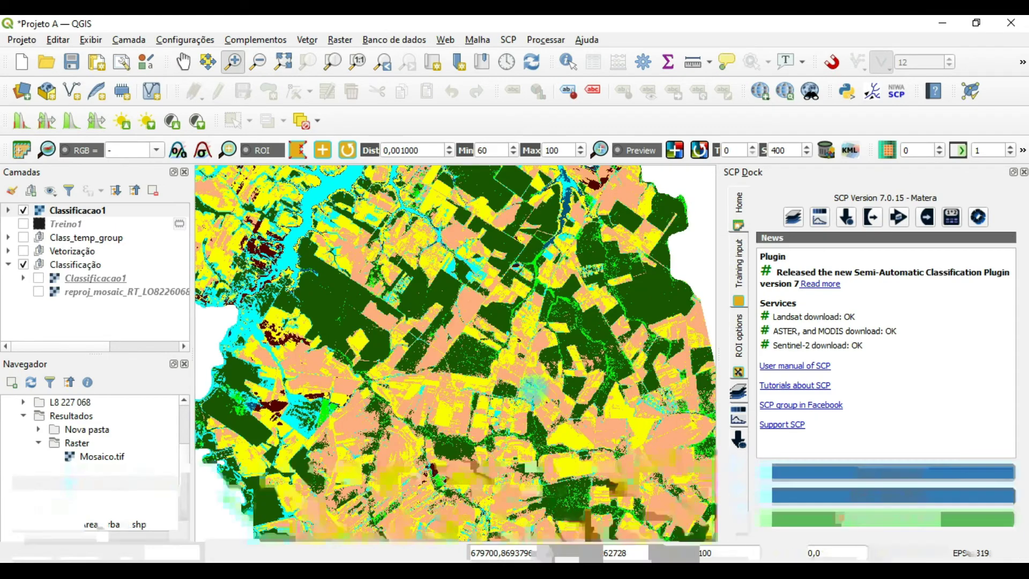
{"action": "left_click_drag", "start_coordinate": [224, 233], "coordinate": [309, 286]}
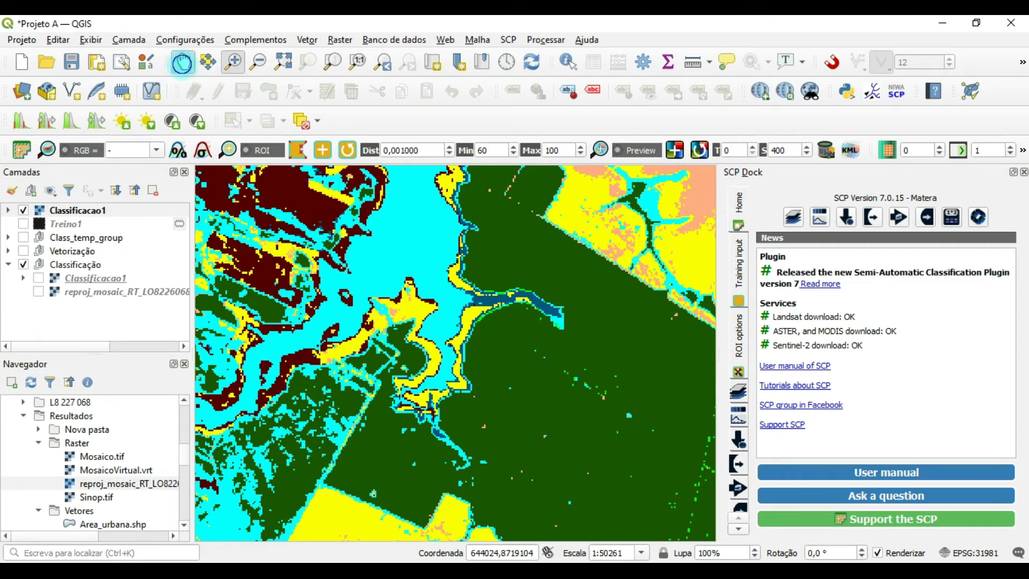
{"action": "left_click_drag", "start_coordinate": [321, 230], "coordinate": [490, 364]}
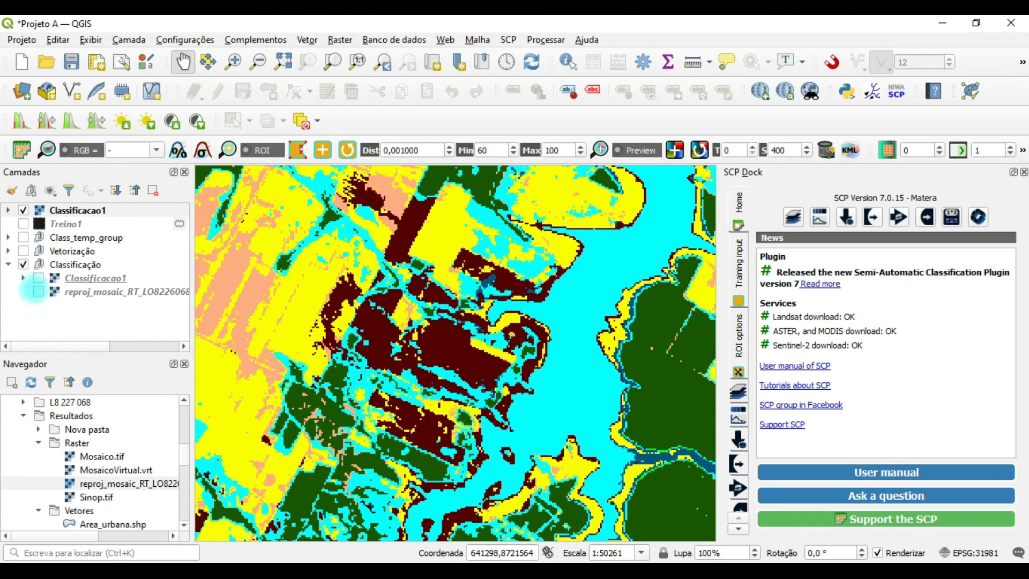
Show the reproj_mosaic image again and compare it with Classificacao1 around the river by toggling the classification's visibility
{"action": "left_click", "coordinate": [38, 292]}
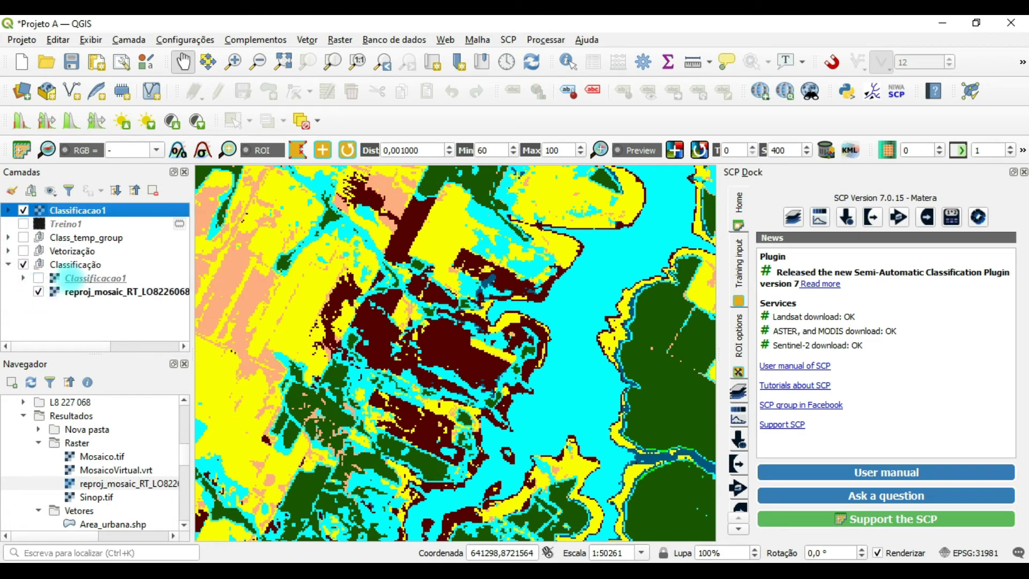
{"action": "left_click", "coordinate": [23, 209]}
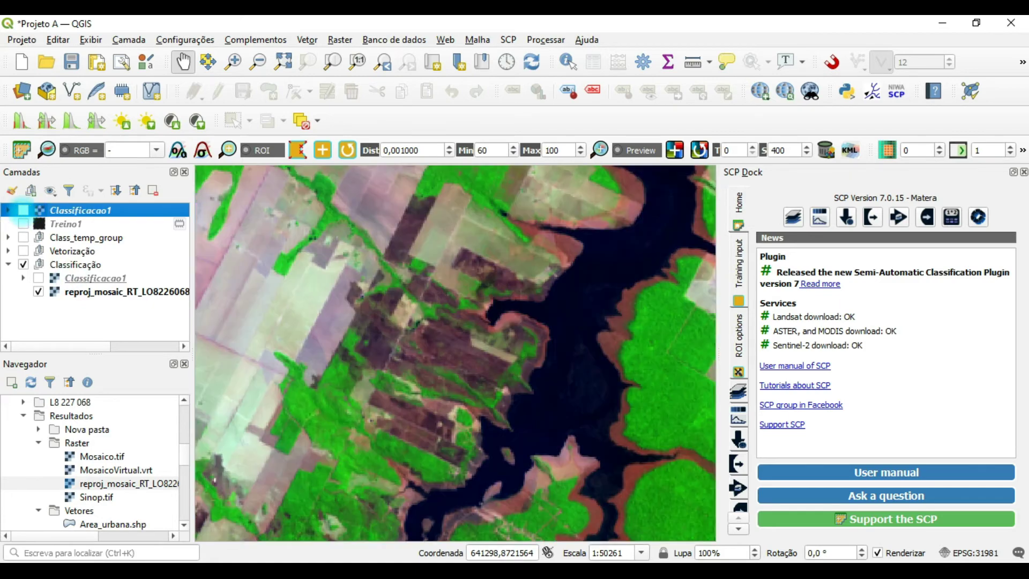
{"action": "left_click", "coordinate": [23, 209]}
{"action": "left_click", "coordinate": [23, 209]}
{"action": "left_click", "coordinate": [23, 209]}
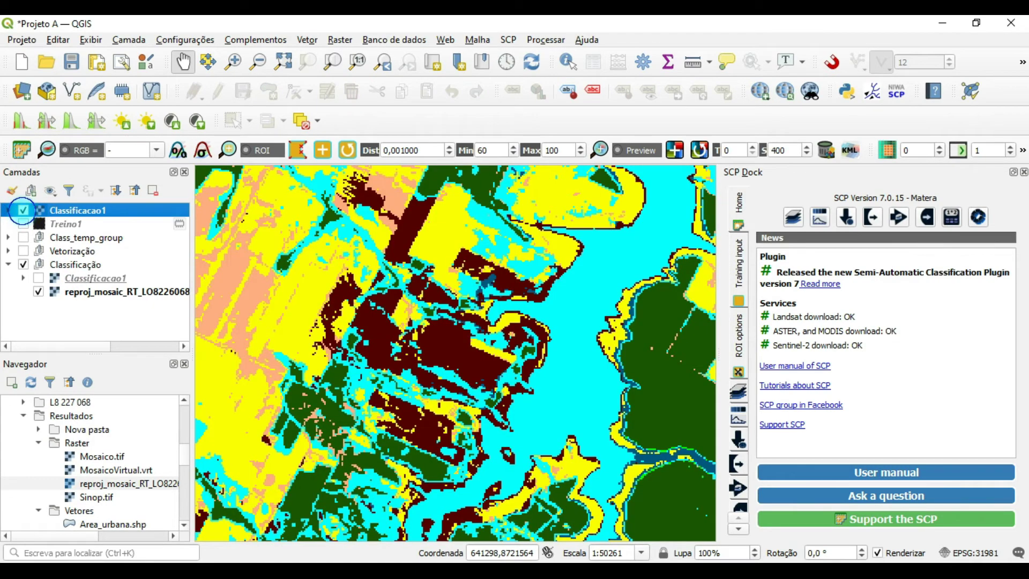
{"action": "left_click", "coordinate": [23, 210]}
{"action": "left_click", "coordinate": [23, 210]}
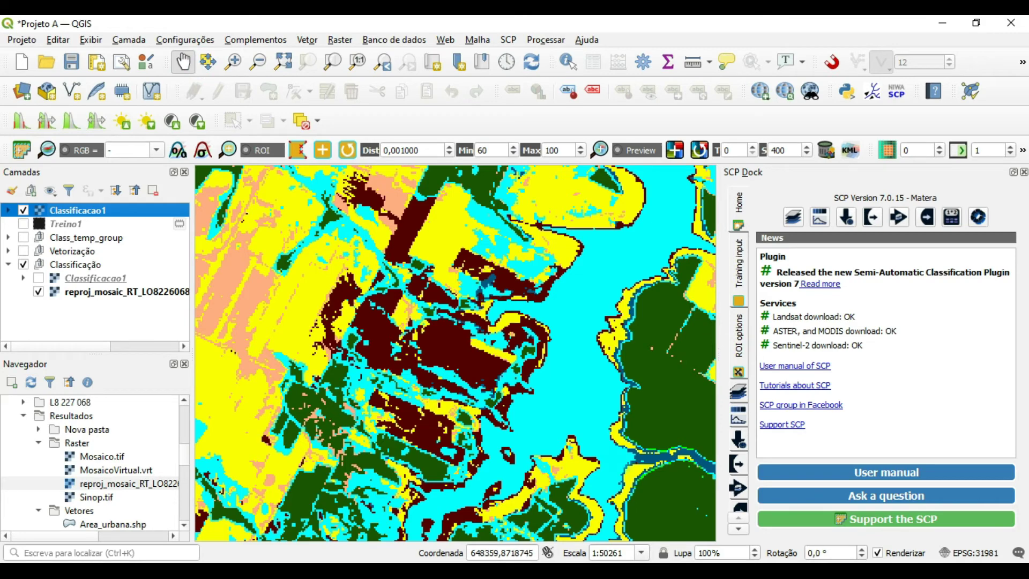
Compare Classificacao1 with the mosaic image over the forest and farmland southeast of the river by toggling the classification
{"action": "left_click_drag", "start_coordinate": [637, 471], "coordinate": [365, 244]}
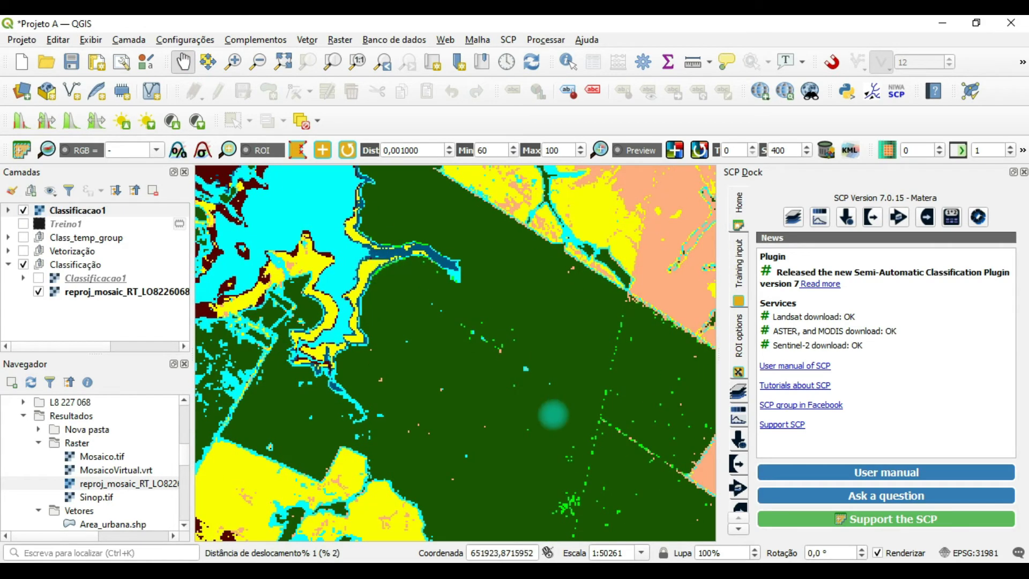
{"action": "left_click", "coordinate": [23, 210]}
{"action": "left_click", "coordinate": [23, 210]}
{"action": "left_click", "coordinate": [23, 210]}
{"action": "left_click", "coordinate": [23, 209]}
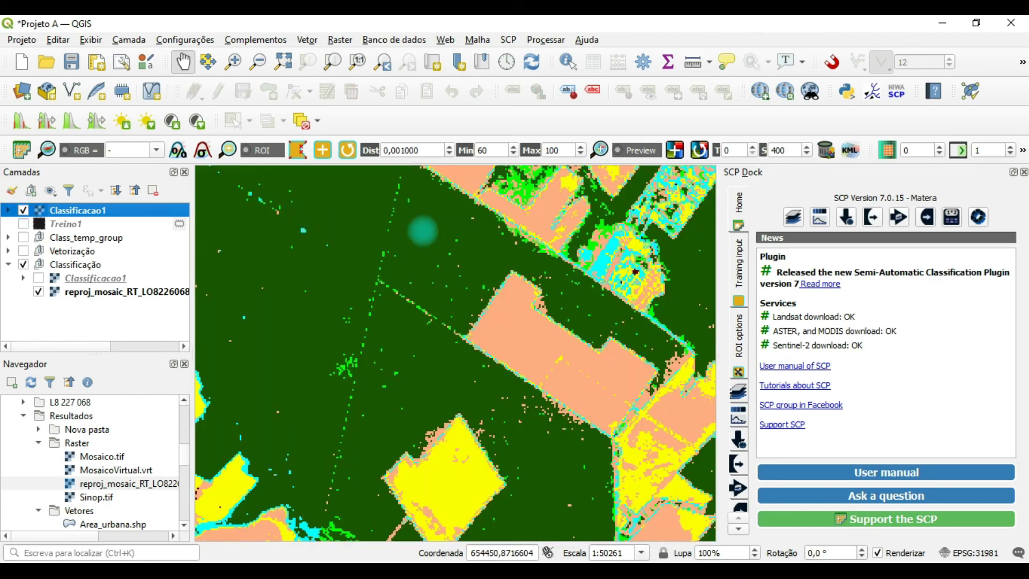
{"action": "left_click", "coordinate": [23, 209]}
{"action": "left_click", "coordinate": [23, 209]}
{"action": "left_click", "coordinate": [23, 210]}
{"action": "left_click", "coordinate": [23, 209]}
{"action": "left_click_drag", "start_coordinate": [651, 250], "coordinate": [293, 209]}
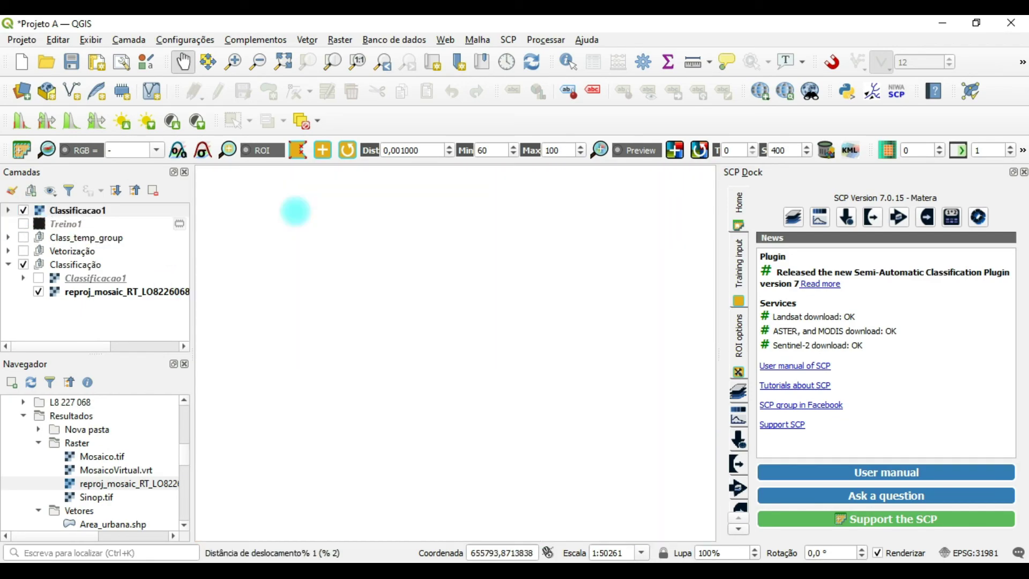
Examine the classified water, forest and crop areas along the northern and eastern edges of the municipality
{"action": "left_click_drag", "start_coordinate": [525, 306], "coordinate": [399, 421]}
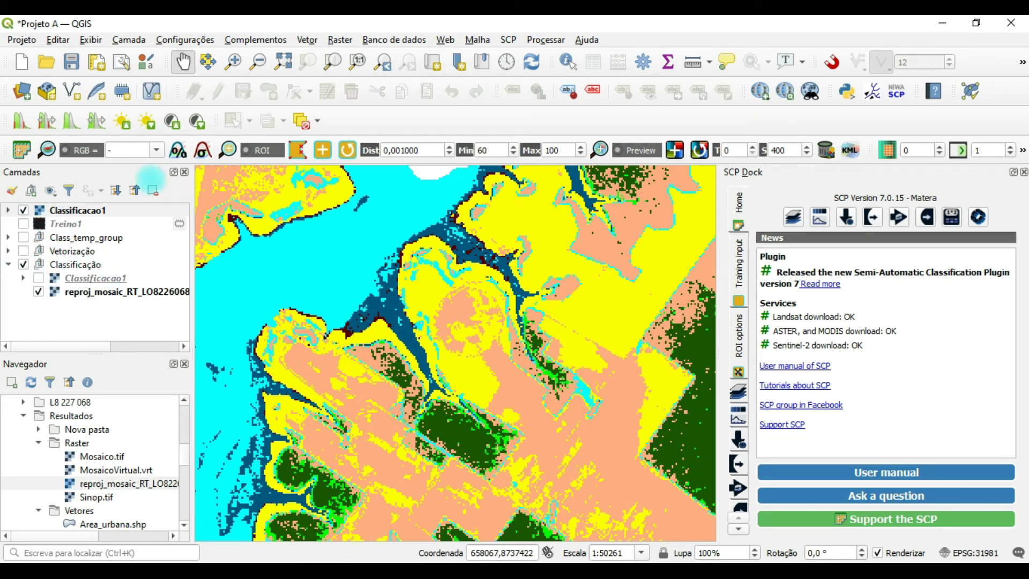
{"action": "left_click_drag", "start_coordinate": [560, 235], "coordinate": [560, 504]}
{"action": "scroll", "coordinate": [370, 423], "scroll_direction": "up", "scroll_amount": 4}
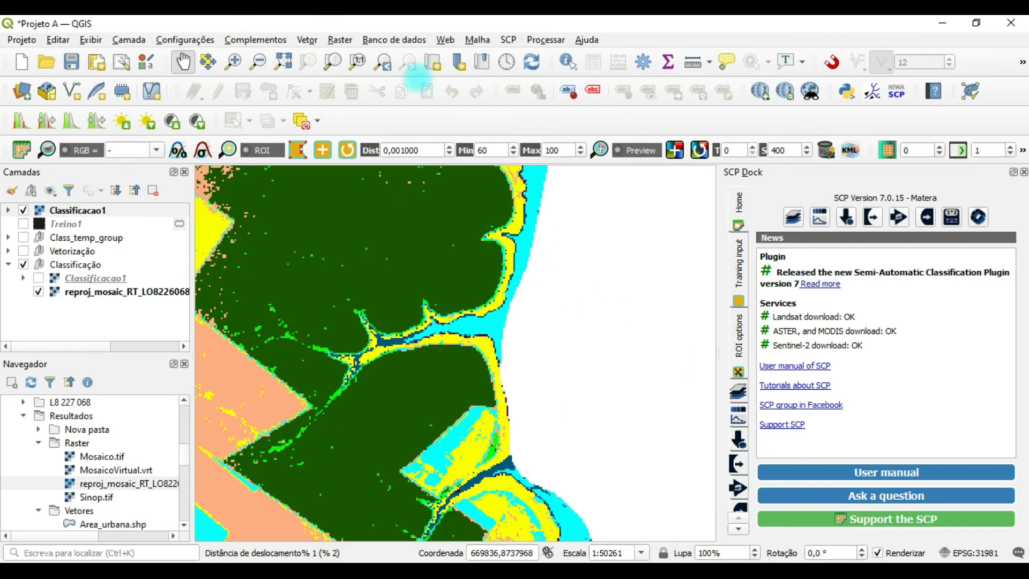
{"action": "left_click_drag", "start_coordinate": [377, 328], "coordinate": [391, 133]}
{"action": "left_click_drag", "start_coordinate": [632, 365], "coordinate": [455, 321]}
{"action": "left_click_drag", "start_coordinate": [660, 415], "coordinate": [452, 393]}
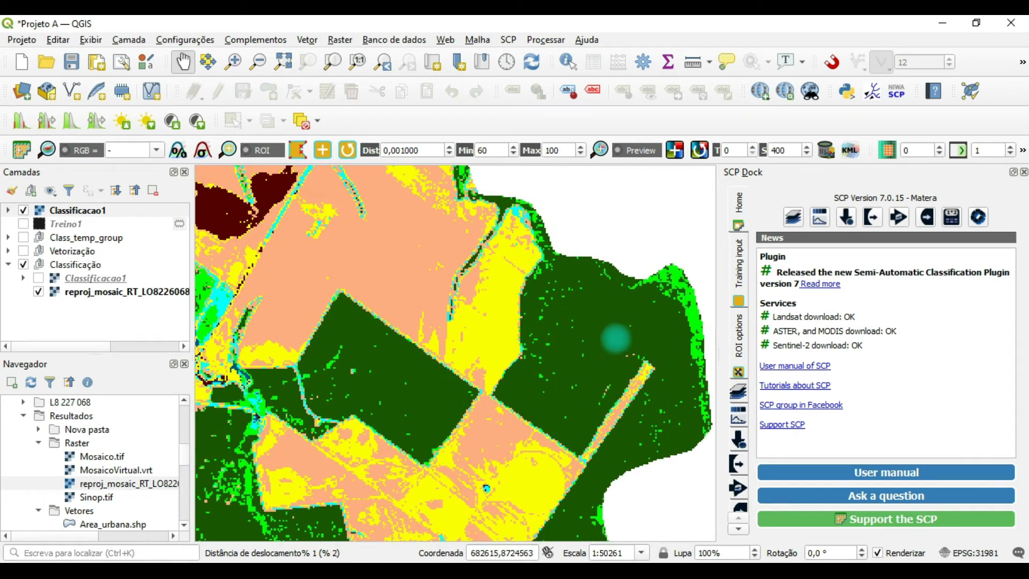
{"action": "left_click_drag", "start_coordinate": [616, 379], "coordinate": [490, 328]}
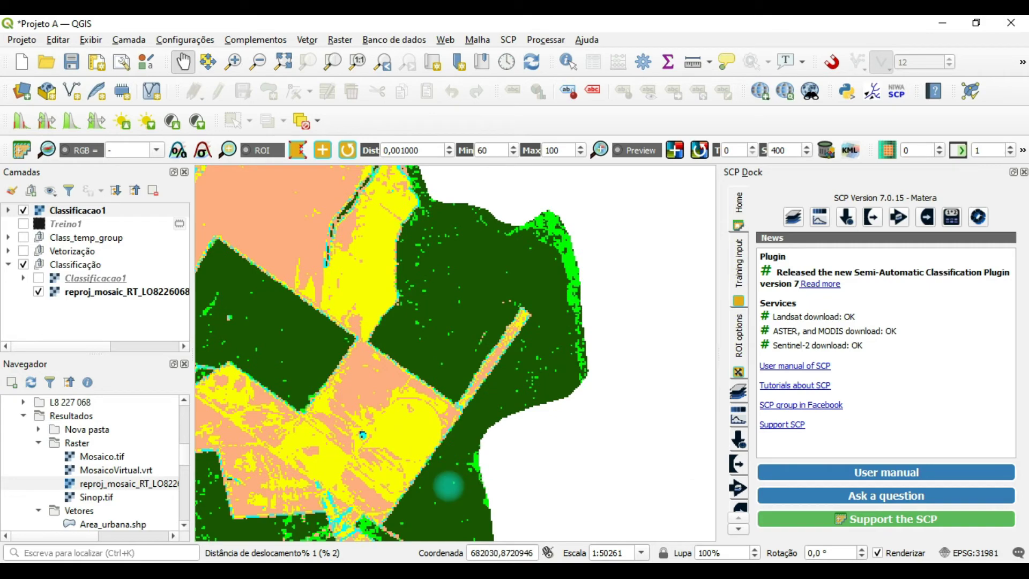
{"action": "left_click_drag", "start_coordinate": [448, 478], "coordinate": [493, 287]}
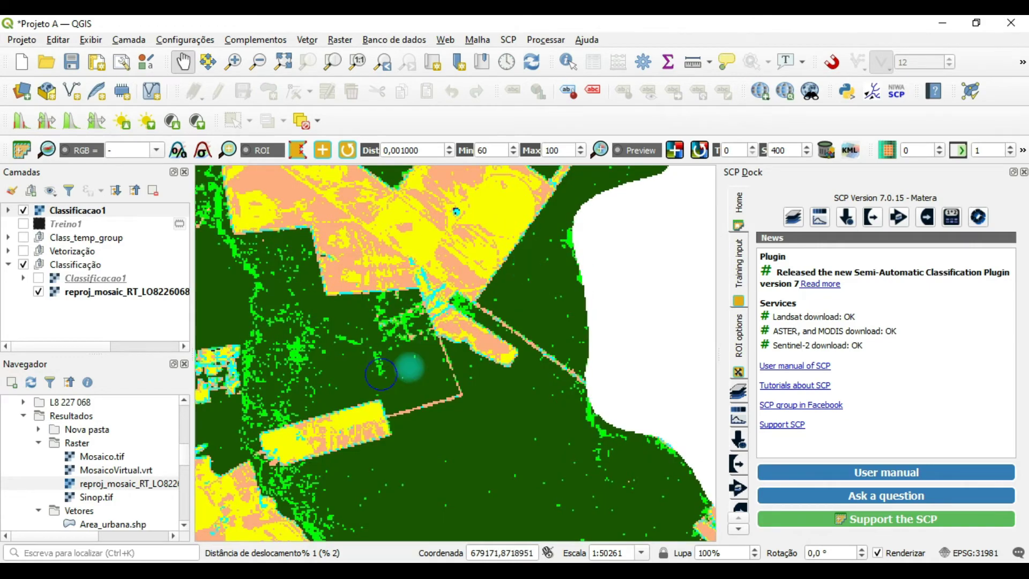
{"action": "left_click_drag", "start_coordinate": [409, 364], "coordinate": [524, 371]}
{"action": "left_click_drag", "start_coordinate": [361, 375], "coordinate": [524, 292]}
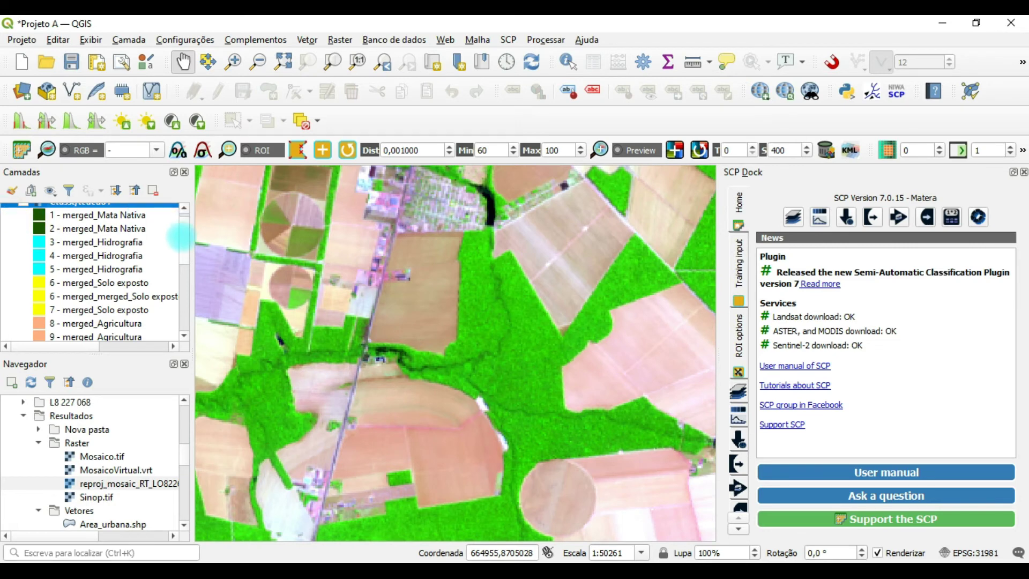
Collapse the class legend of Classificacao1 and make the layer visible over the mosaic again
{"action": "scroll", "coordinate": [185, 236], "scroll_direction": "up", "scroll_amount": 1}
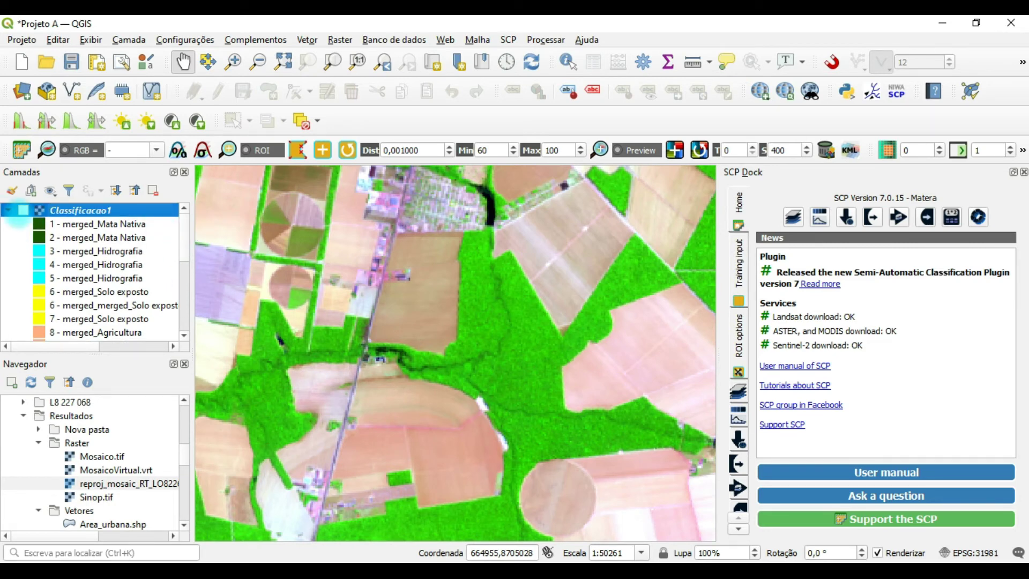
{"action": "left_click", "coordinate": [8, 210]}
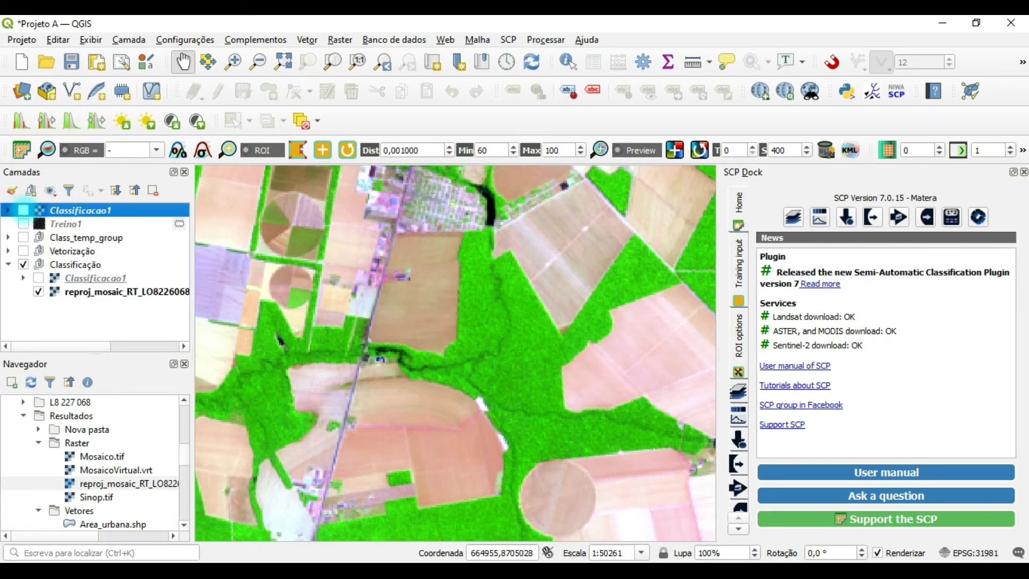
{"action": "left_click", "coordinate": [23, 210]}
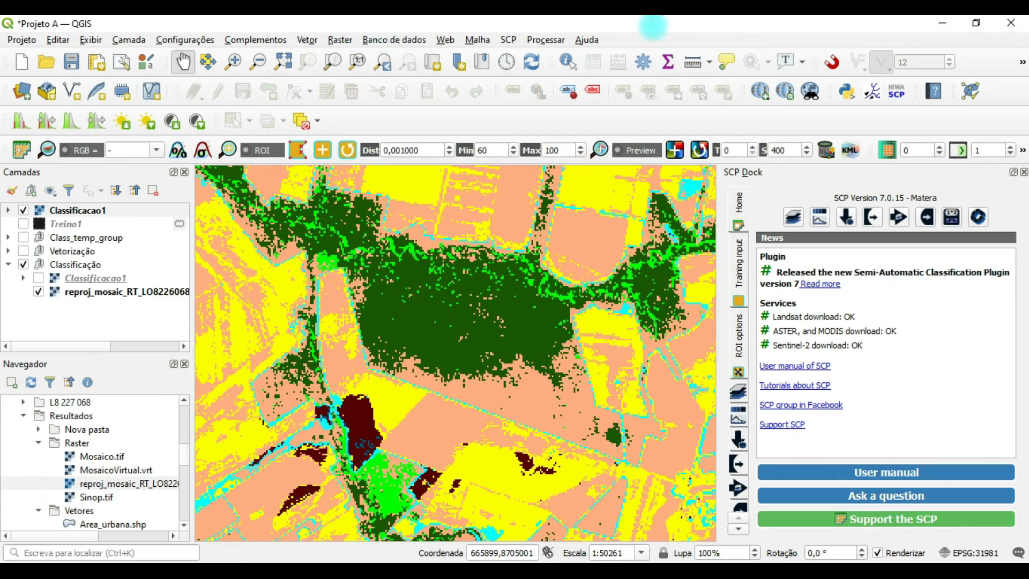
Start an SCP postprocessing Accuracy assessment with Classificacao1 as the classification to assess
{"action": "left_click", "coordinate": [509, 39]}
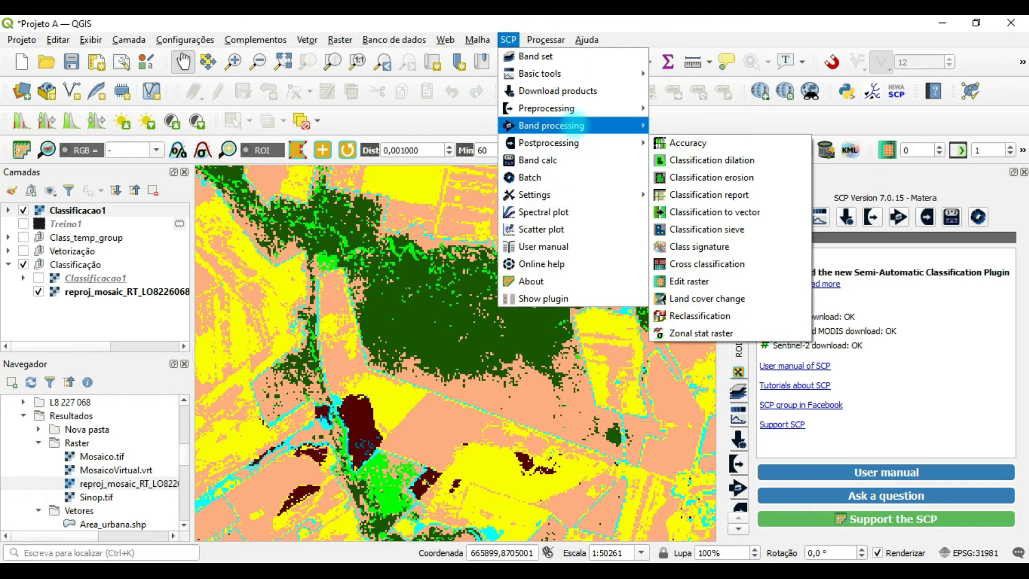
{"action": "mouse_move", "coordinate": [570, 144]}
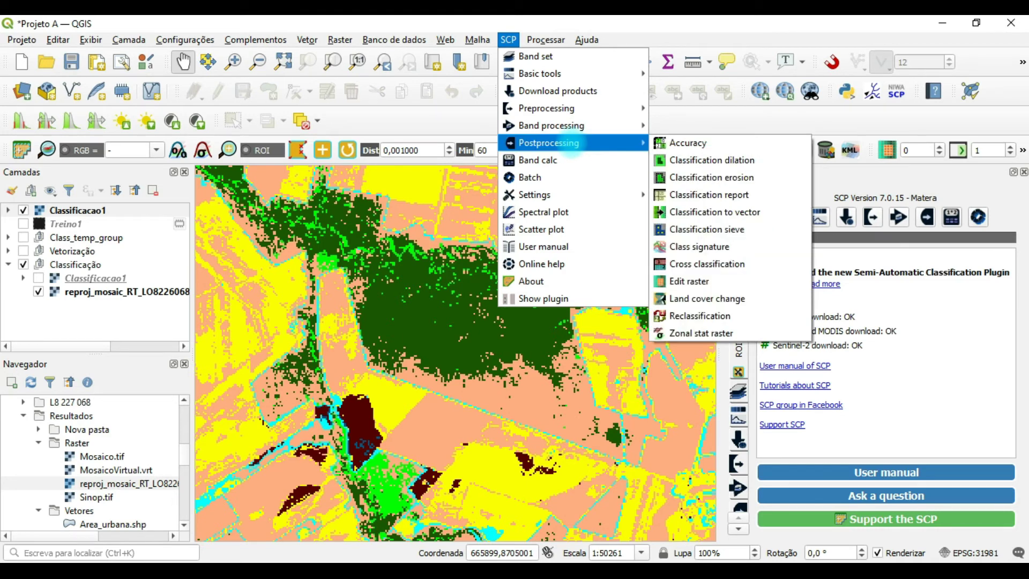
{"action": "left_click", "coordinate": [676, 142]}
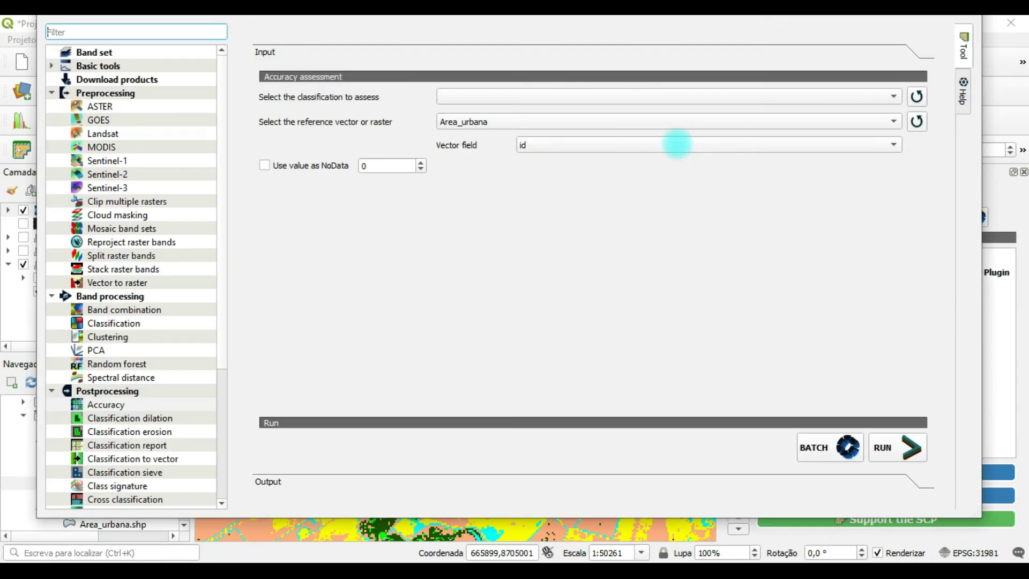
{"action": "left_click", "coordinate": [889, 96]}
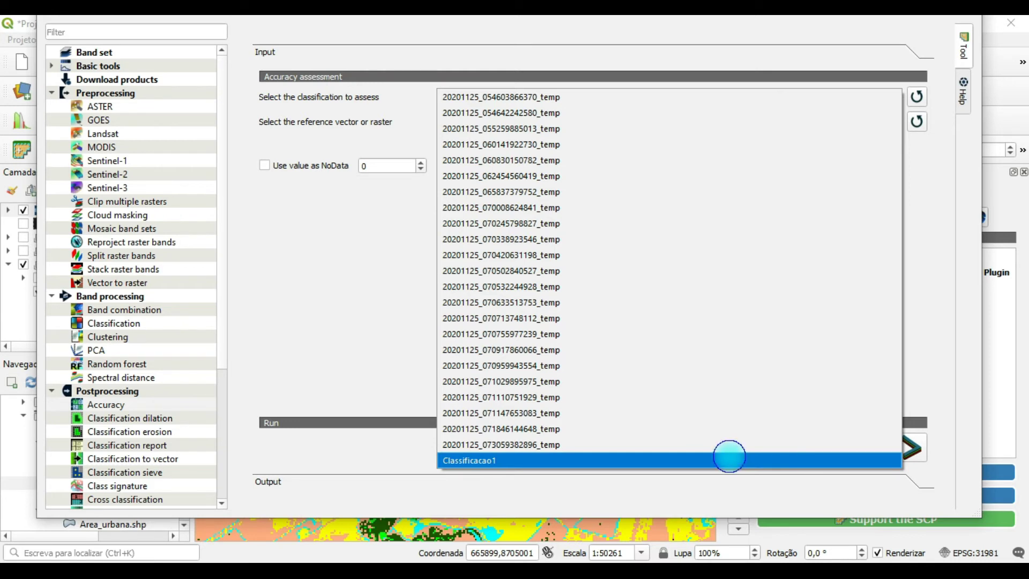
{"action": "left_click", "coordinate": [729, 459]}
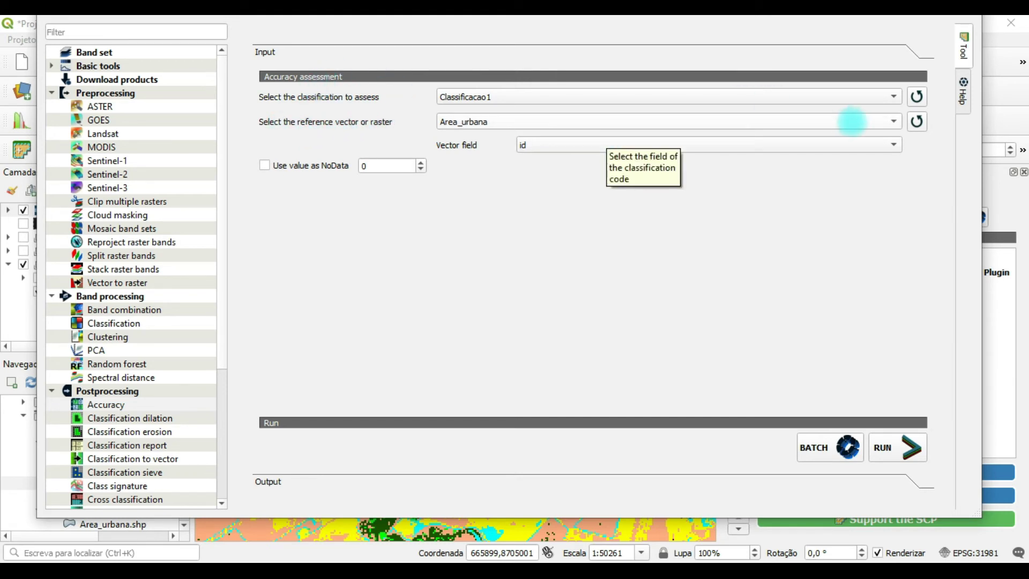
Refresh the reference list and use Treino1 as the reference, with C_ID as its vector field
{"action": "left_click", "coordinate": [889, 121]}
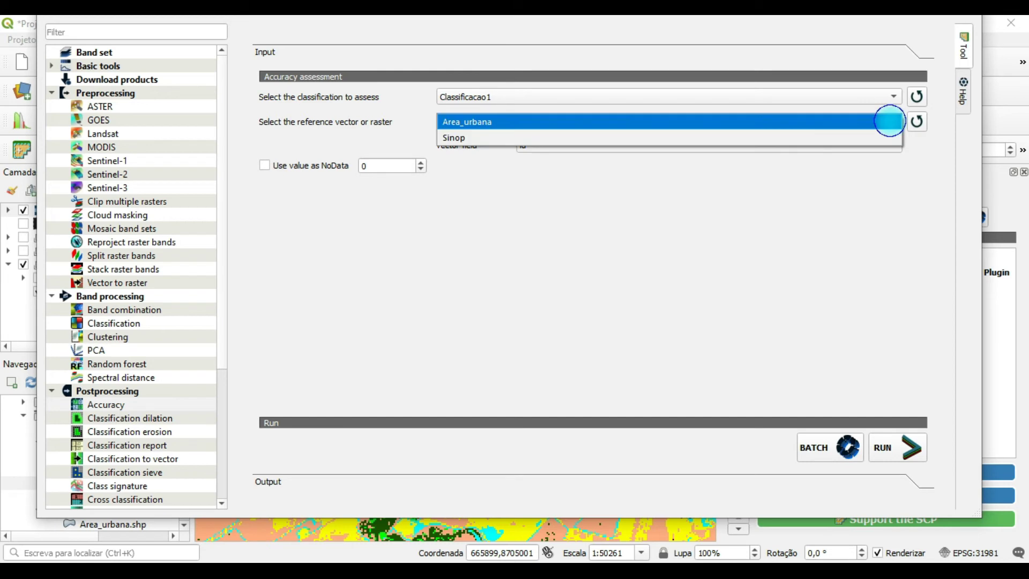
{"action": "left_click", "coordinate": [915, 121]}
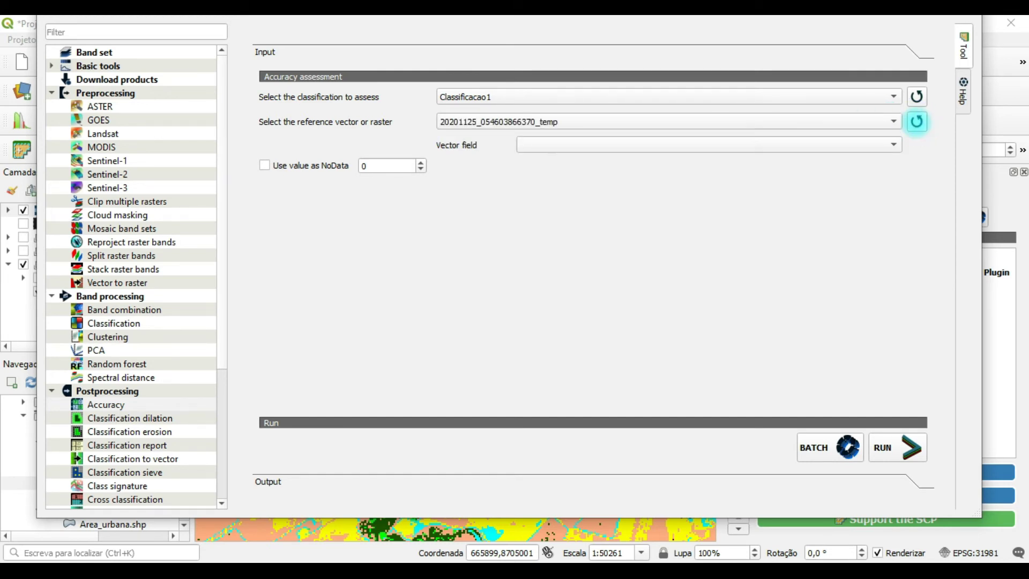
{"action": "left_click", "coordinate": [892, 122]}
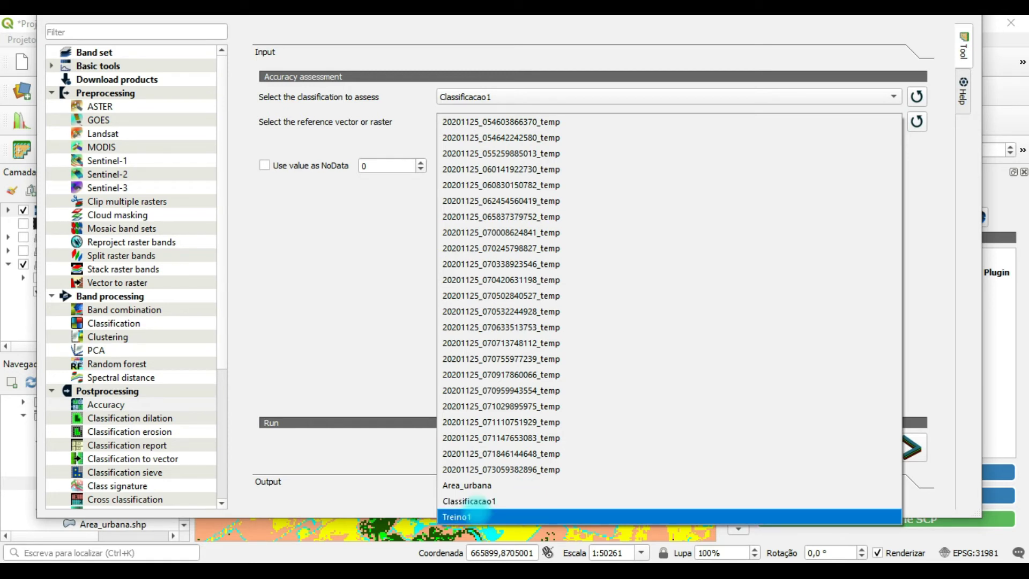
{"action": "left_click", "coordinate": [476, 510]}
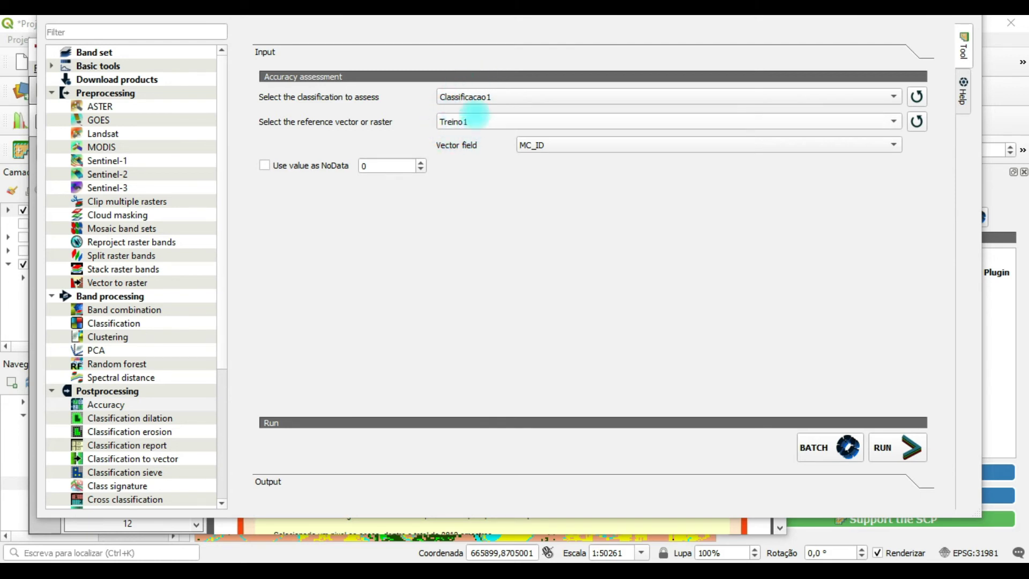
{"action": "scroll", "coordinate": [536, 148], "scroll_direction": "down", "scroll_amount": 2}
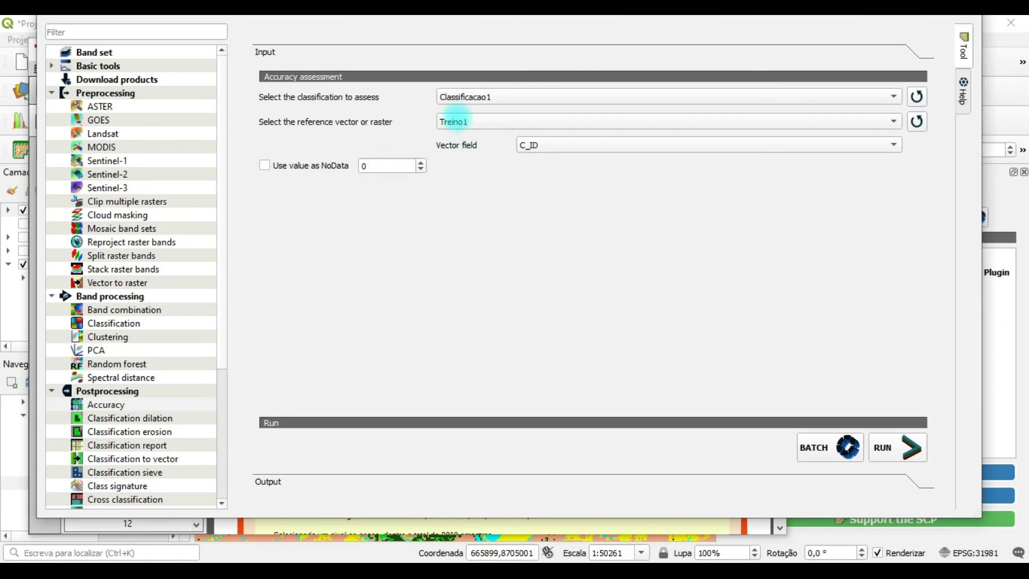
Use value 0 as NoData and run the accuracy assessment, saving the error matrix raster as acuracia in the Classe folder
{"action": "left_click", "coordinate": [264, 165]}
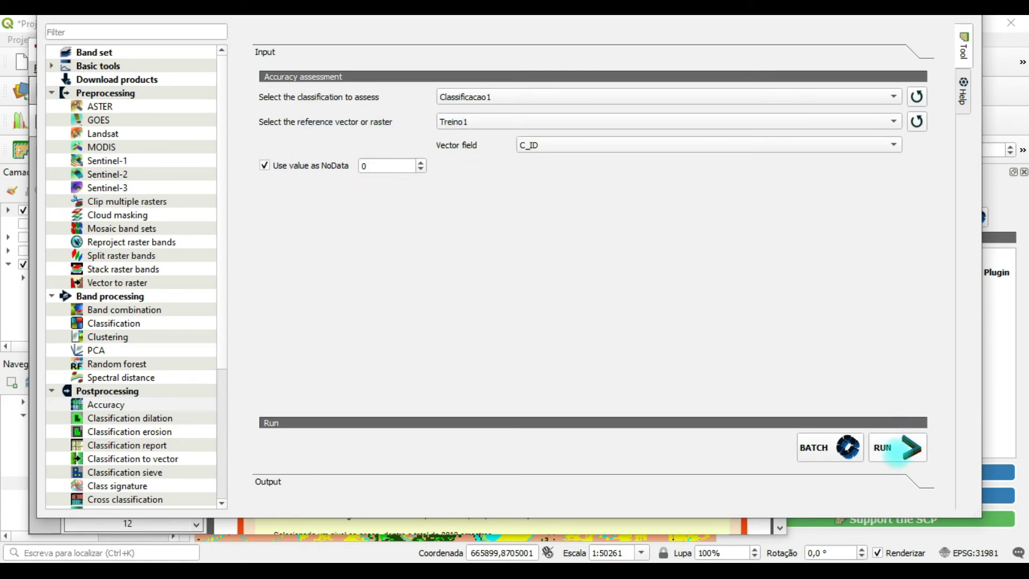
{"action": "left_click", "coordinate": [896, 453]}
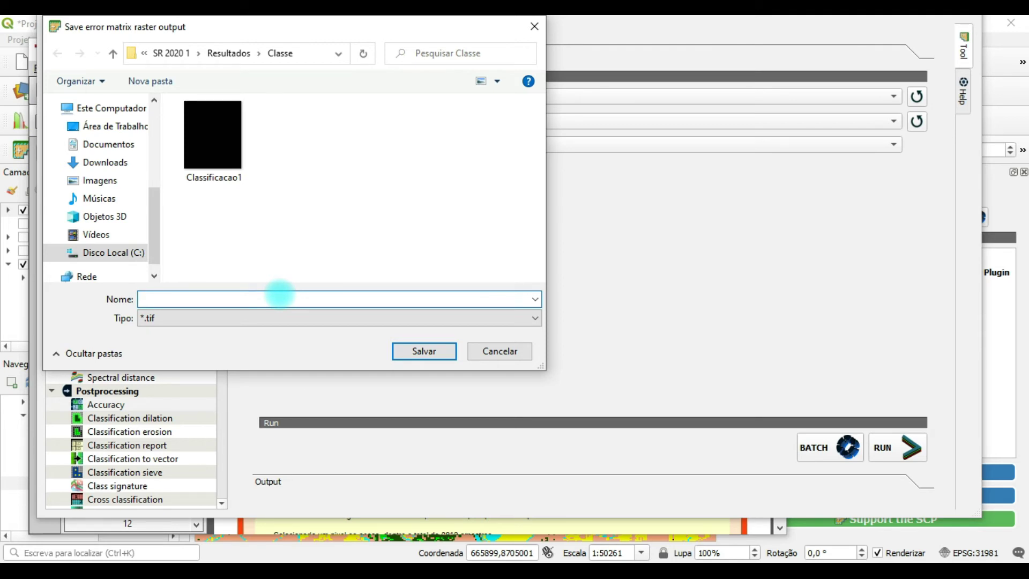
{"action": "type", "text": "acuracia"}
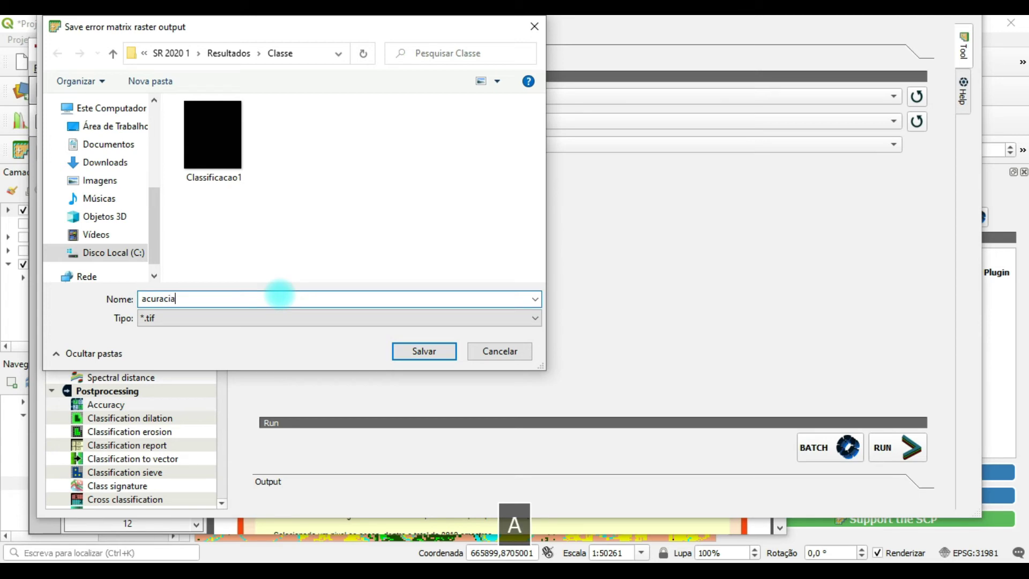
{"action": "left_click", "coordinate": [424, 351]}
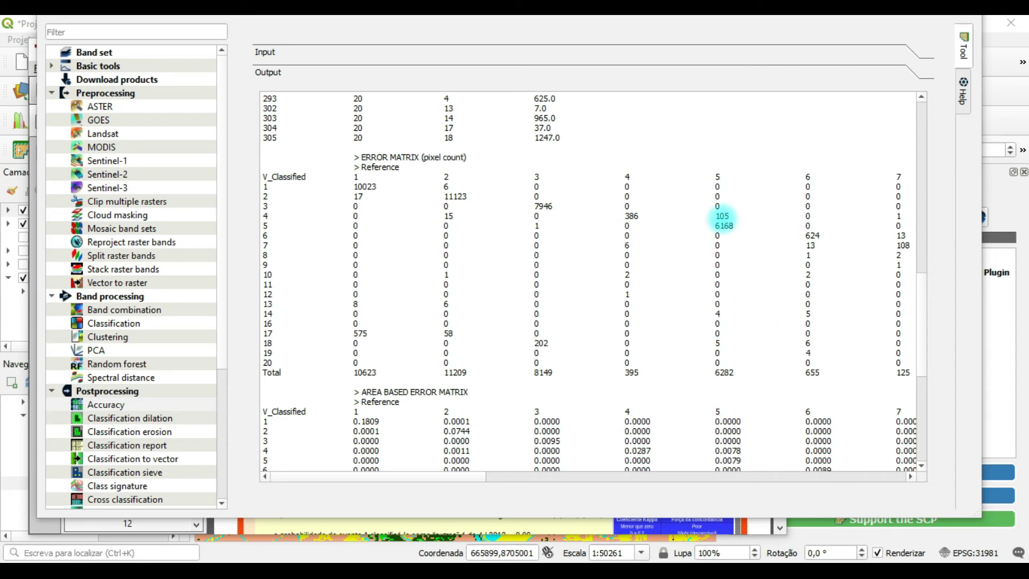
Examine the pixel-count error matrix across all the reference class columns
{"action": "left_click_drag", "start_coordinate": [470, 477], "coordinate": [597, 477]}
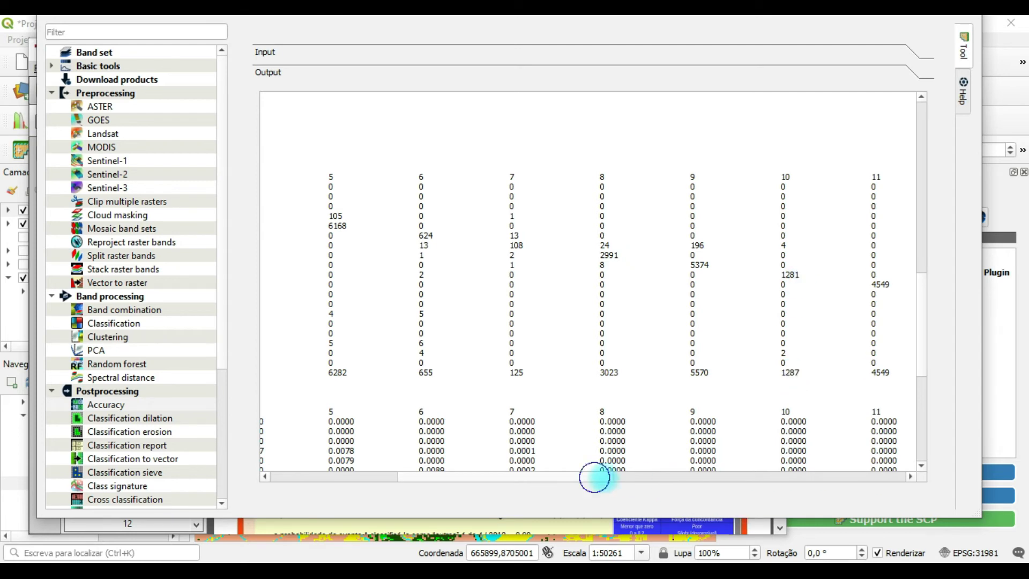
{"action": "left_click_drag", "start_coordinate": [595, 475], "coordinate": [684, 481]}
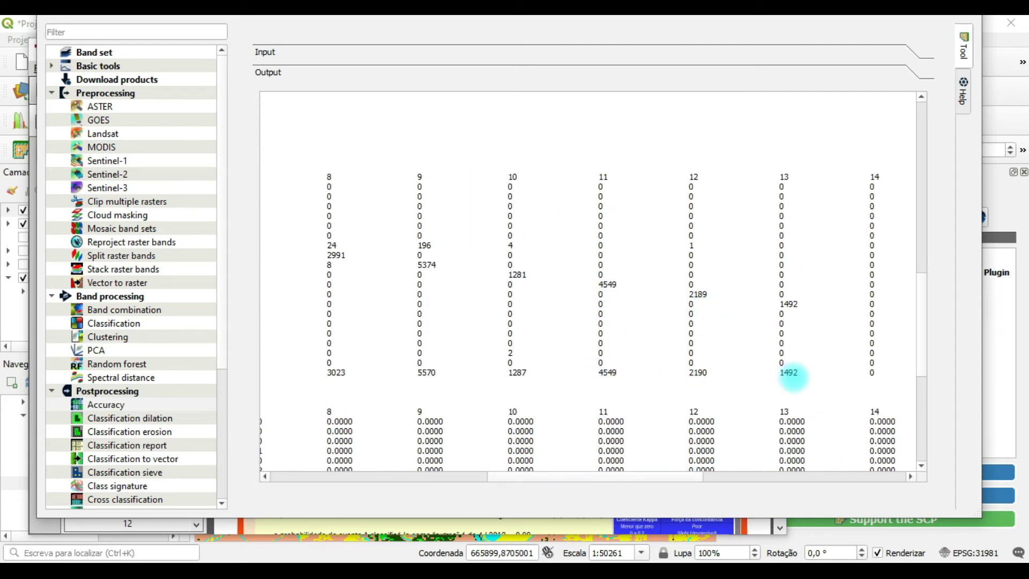
{"action": "left_click_drag", "start_coordinate": [514, 476], "coordinate": [574, 477]}
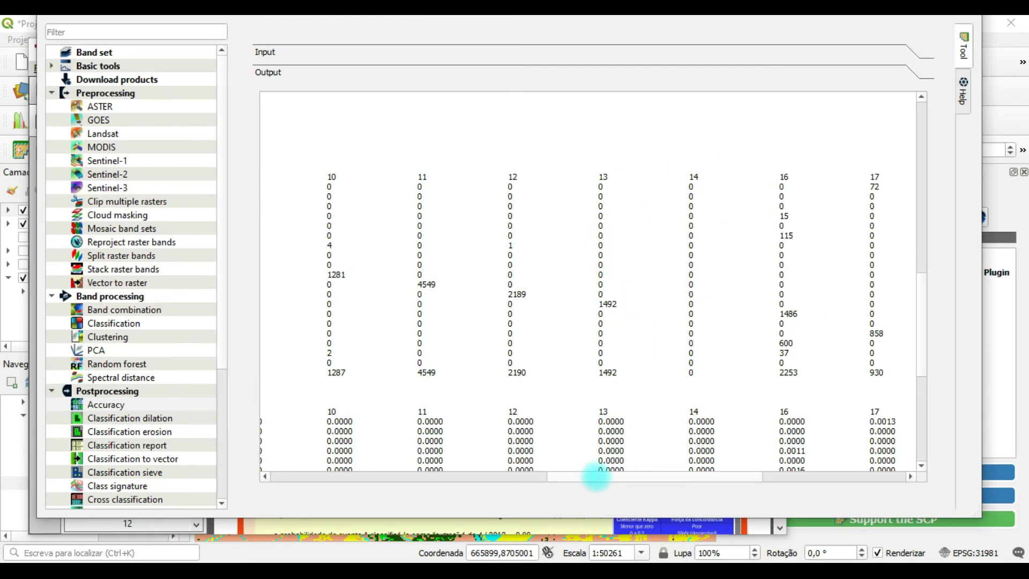
{"action": "left_click_drag", "start_coordinate": [596, 476], "coordinate": [670, 479]}
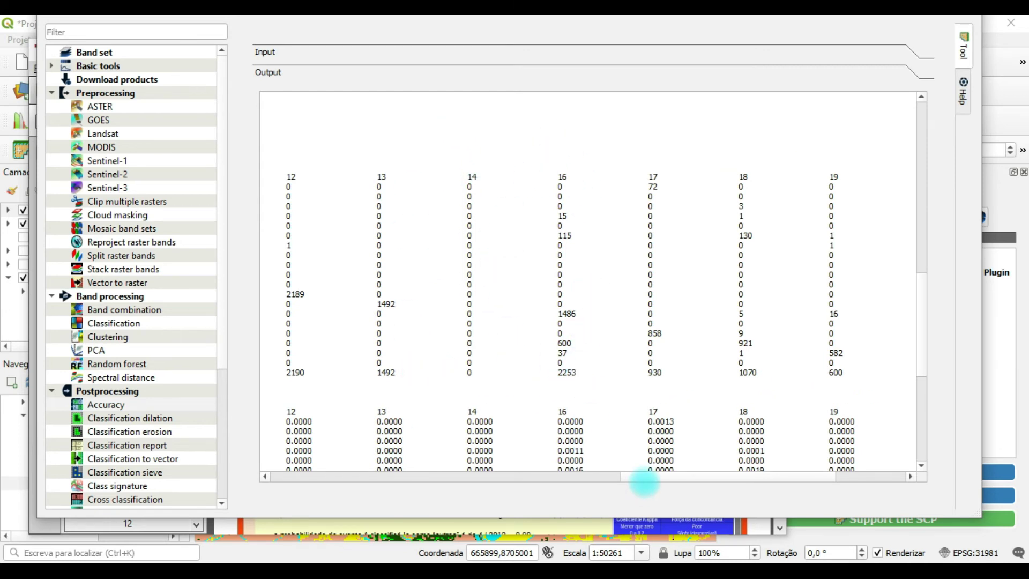
{"action": "left_click_drag", "start_coordinate": [644, 480], "coordinate": [706, 478]}
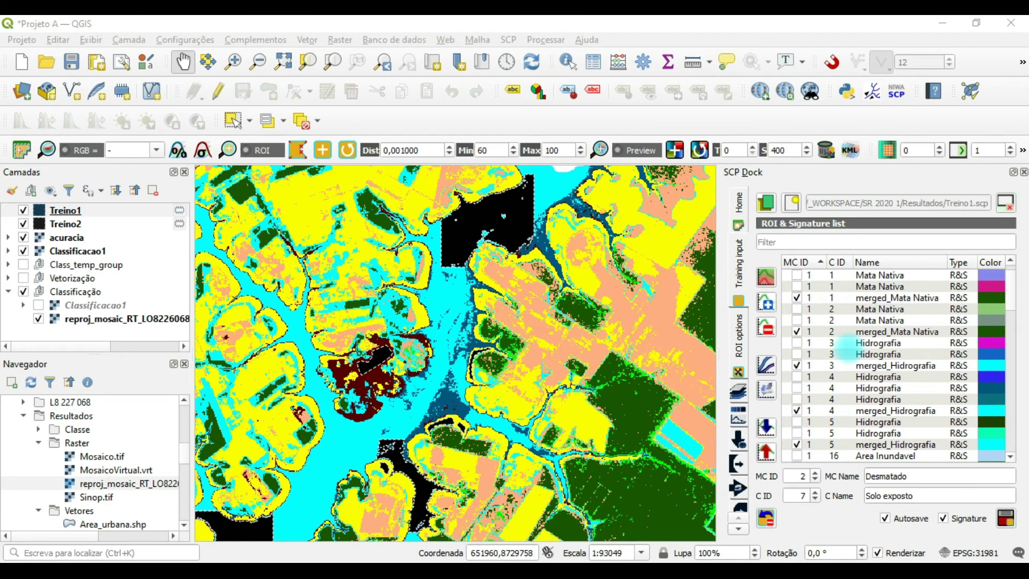
Select all the Solo exposto signatures with C ID 6, including the merged one, in the Treino1 signature list
{"action": "left_click", "coordinate": [1011, 437]}
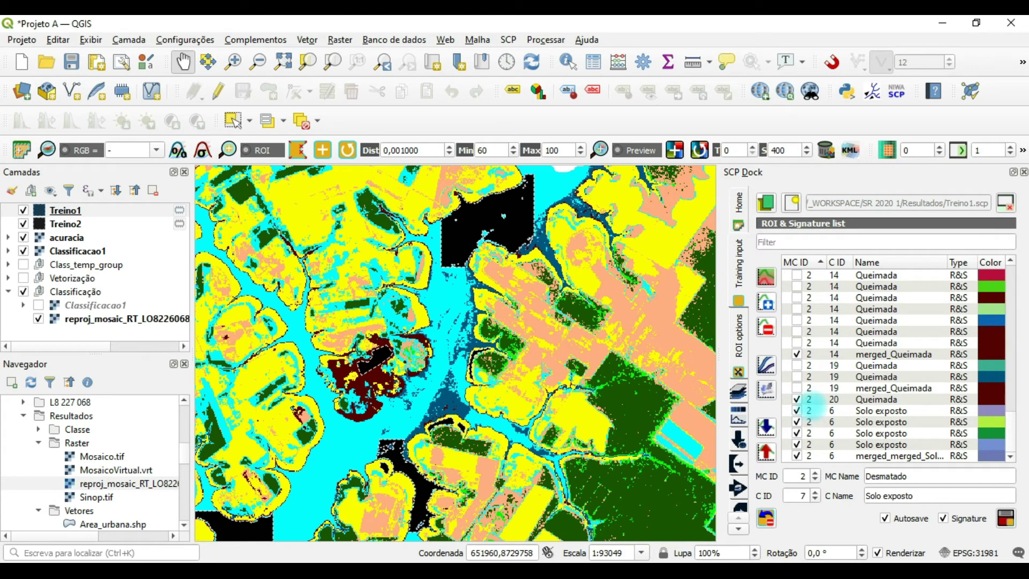
{"action": "left_click", "coordinate": [820, 399]}
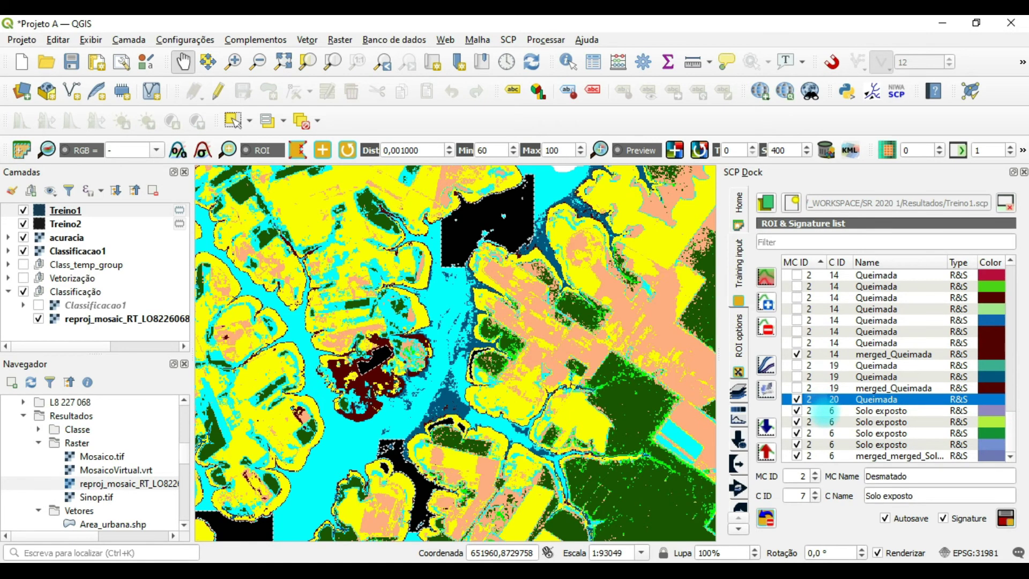
{"action": "left_click", "coordinate": [828, 422], "text": "shift"}
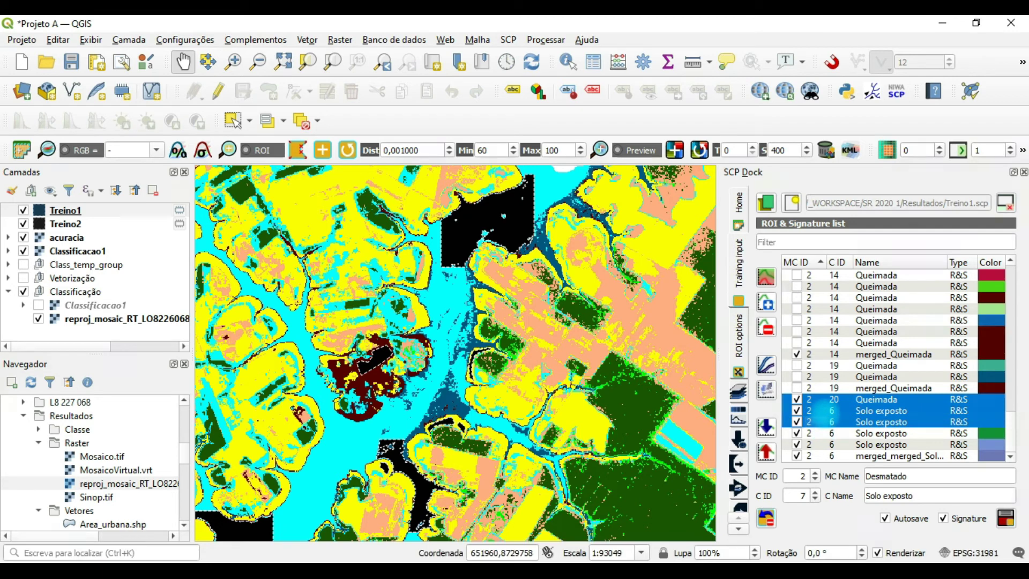
{"action": "left_click", "coordinate": [819, 410], "text": "ctrl"}
{"action": "left_click", "coordinate": [820, 399], "text": "ctrl"}
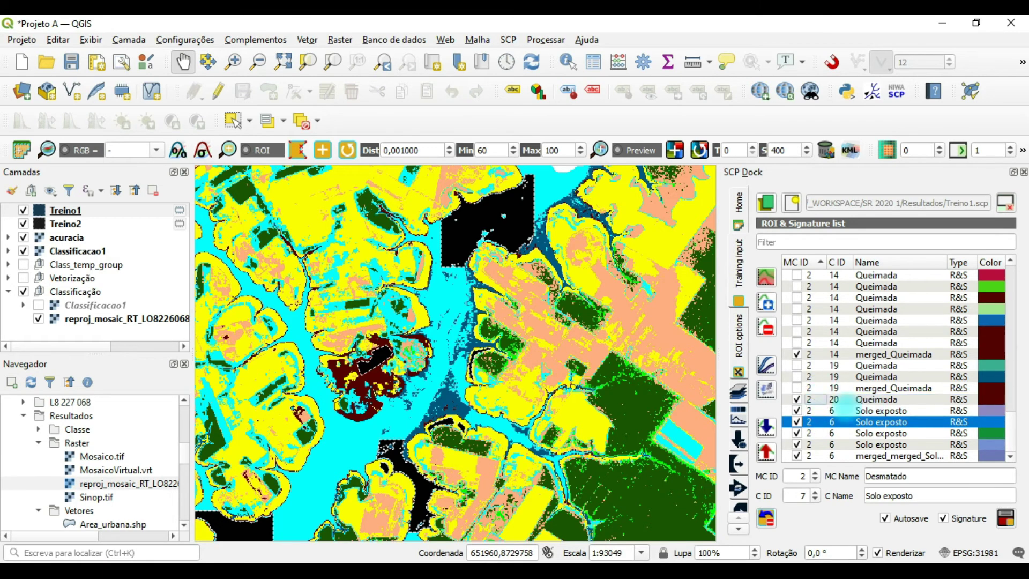
{"action": "left_click", "coordinate": [820, 410], "text": "ctrl"}
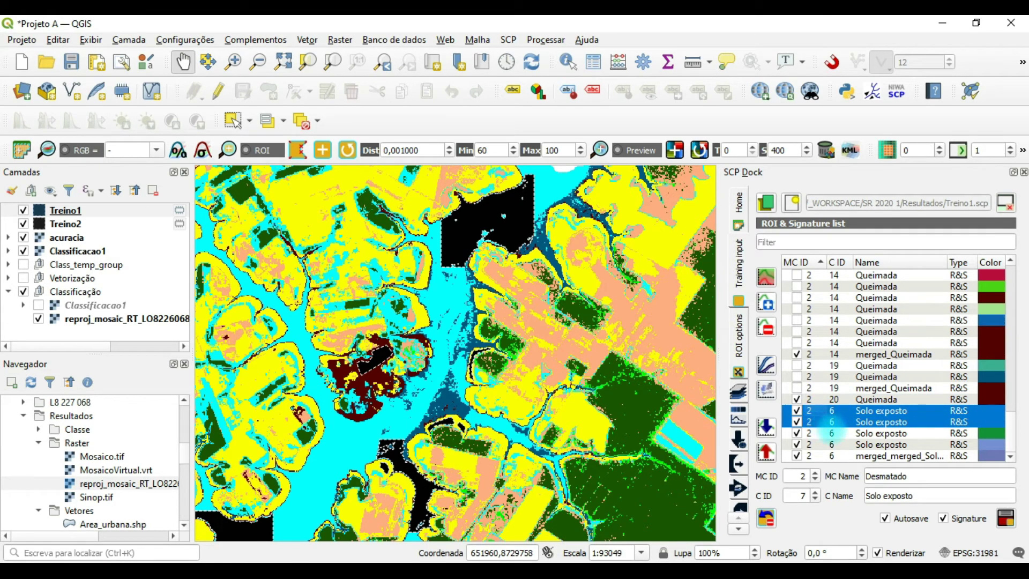
{"action": "left_click", "coordinate": [820, 433], "text": "ctrl"}
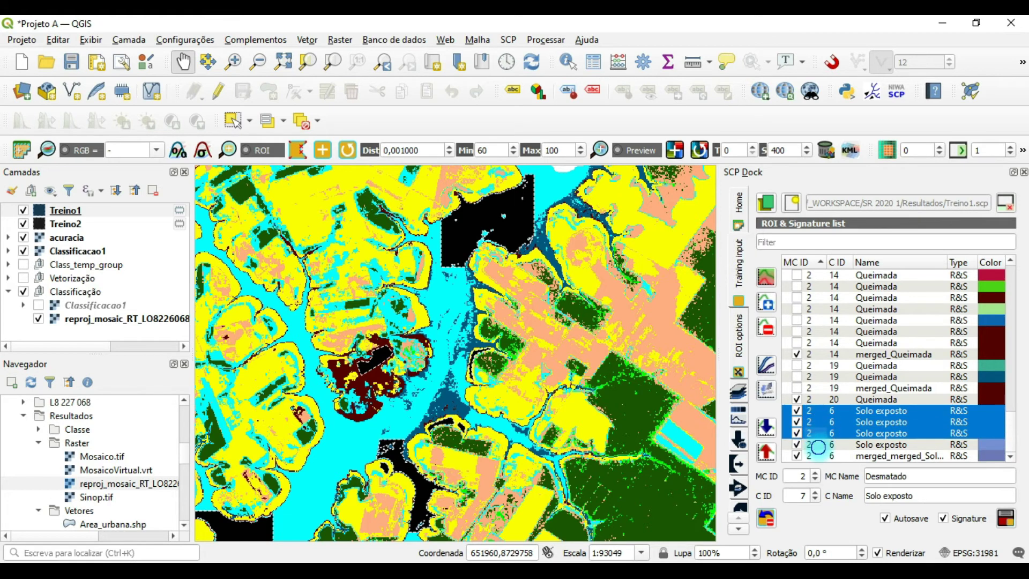
{"action": "left_click", "coordinate": [819, 445], "text": "ctrl"}
{"action": "left_click", "coordinate": [820, 455], "text": "ctrl"}
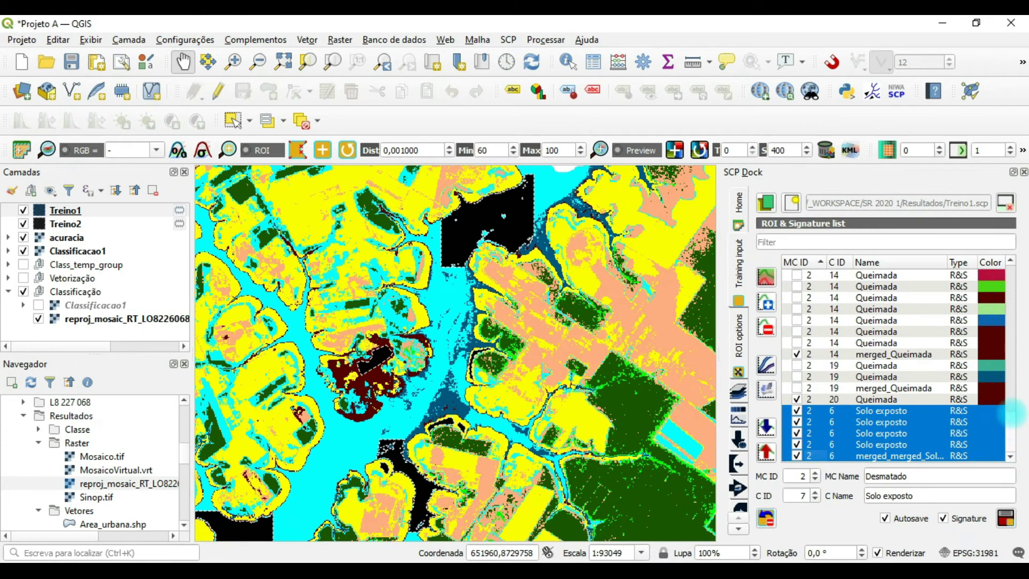
Add the merged_Agricultura signatures with C ID 8 through 13 to the selection of Solo exposto signatures
{"action": "left_click_drag", "start_coordinate": [1011, 408], "coordinate": [1010, 449]}
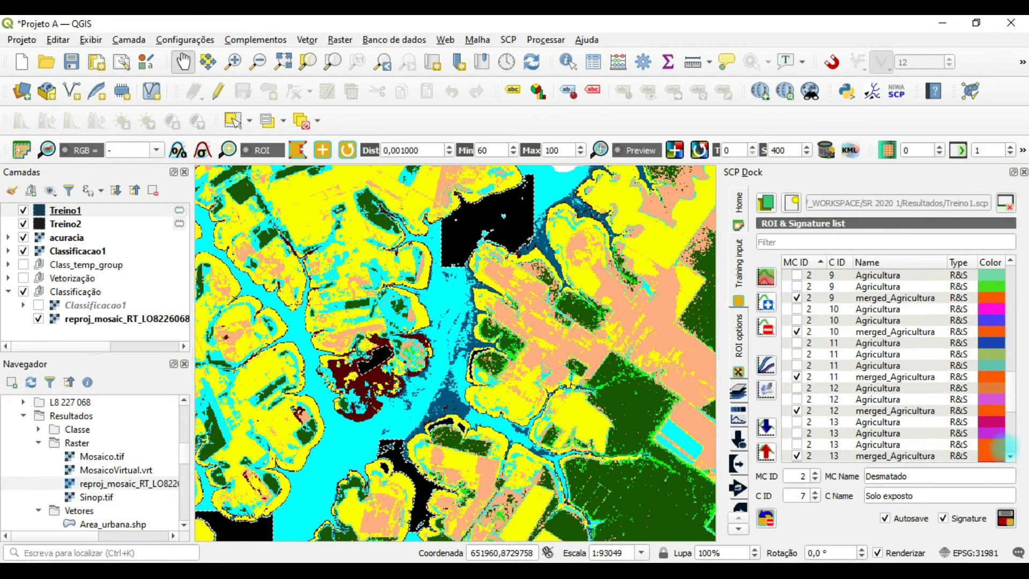
{"action": "left_click", "coordinate": [820, 455]}
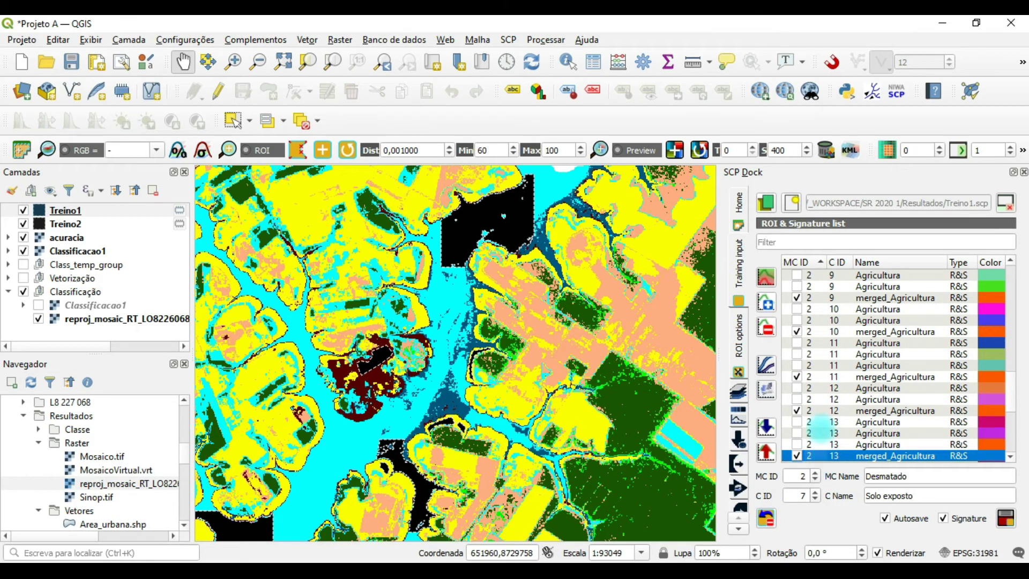
{"action": "left_click", "coordinate": [820, 410], "text": "ctrl"}
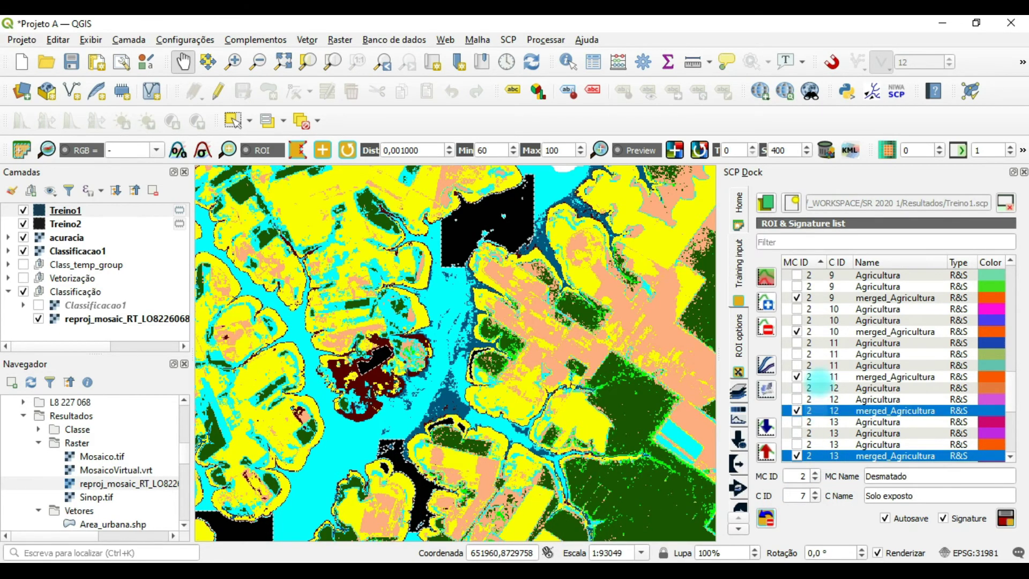
{"action": "left_click", "coordinate": [820, 377], "text": "ctrl"}
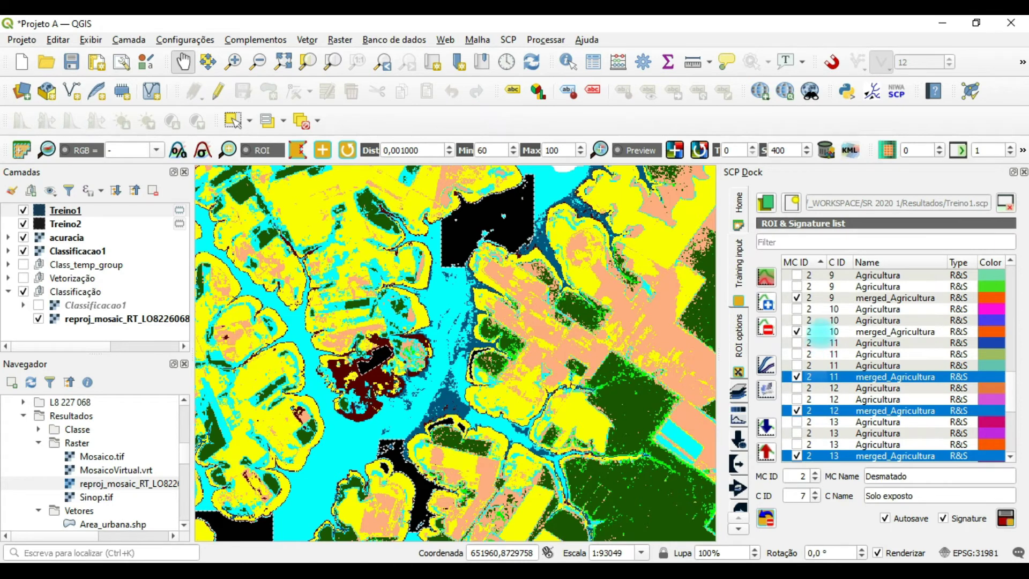
{"action": "left_click", "coordinate": [819, 332], "text": "ctrl"}
{"action": "left_click", "coordinate": [819, 297], "text": "ctrl"}
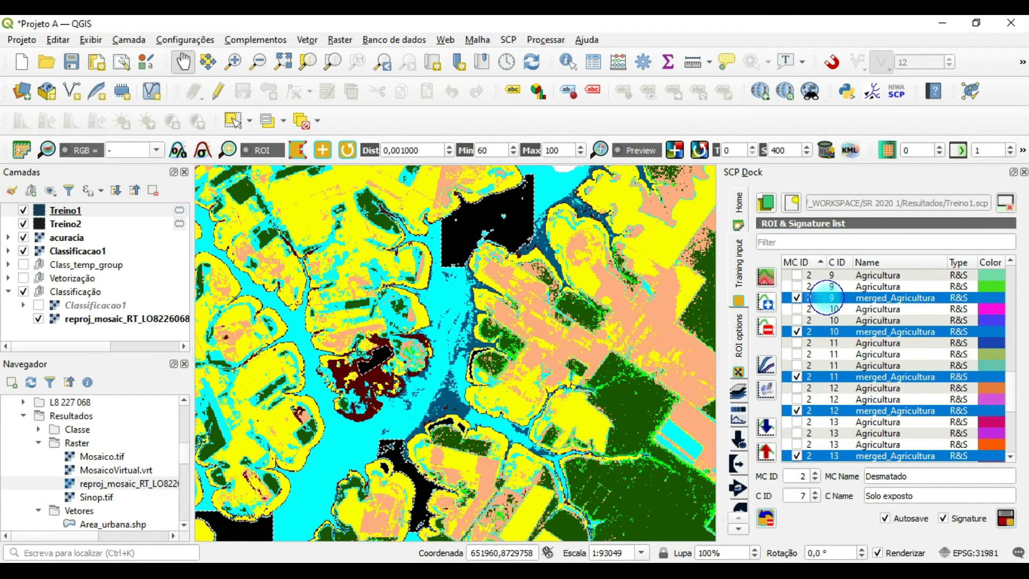
{"action": "left_click", "coordinate": [1011, 438]}
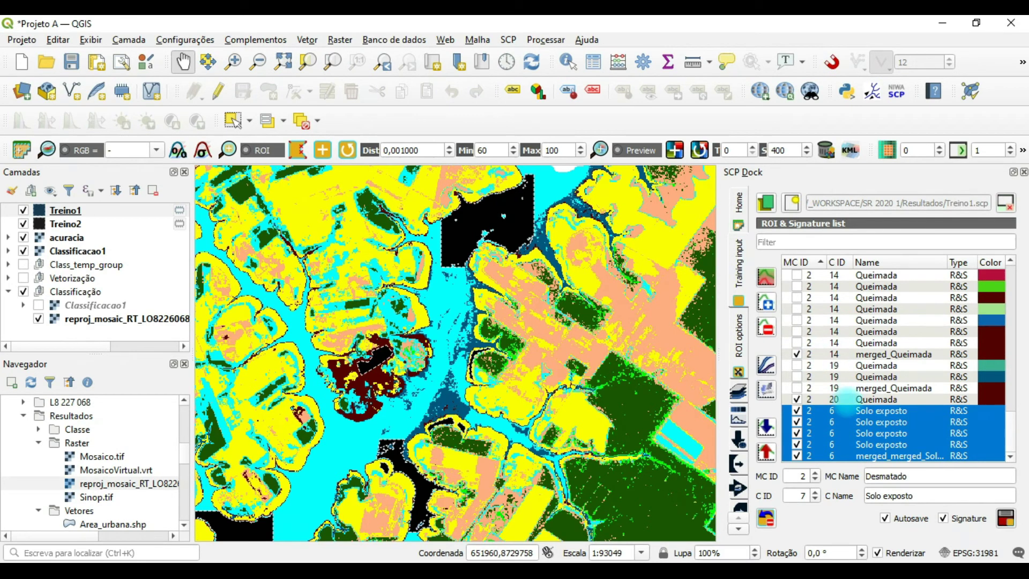
{"action": "left_click_drag", "start_coordinate": [1012, 422], "coordinate": [1012, 401]}
{"action": "left_click_drag", "start_coordinate": [1013, 394], "coordinate": [1012, 358]}
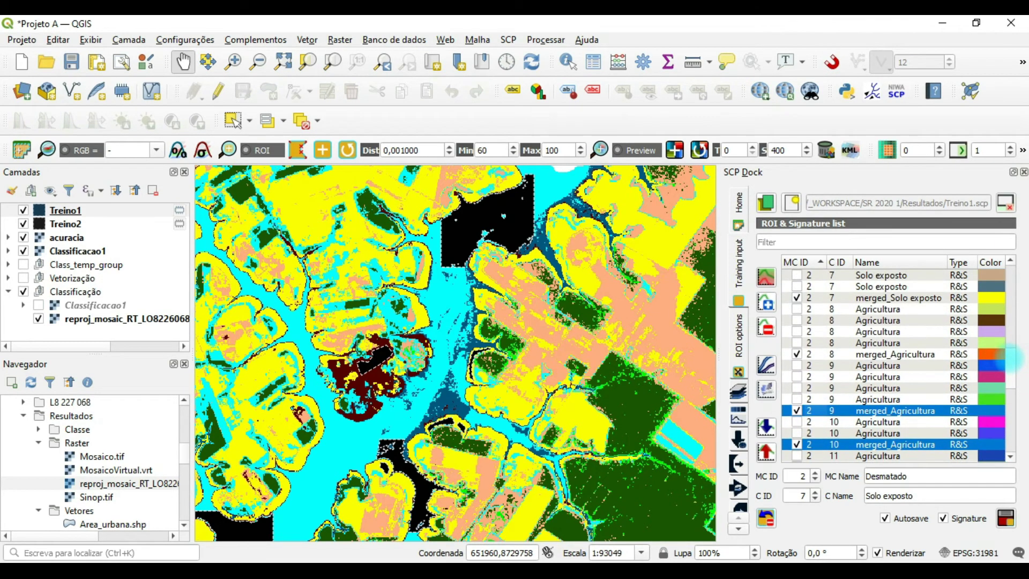
{"action": "left_click", "coordinate": [909, 354], "text": "ctrl"}
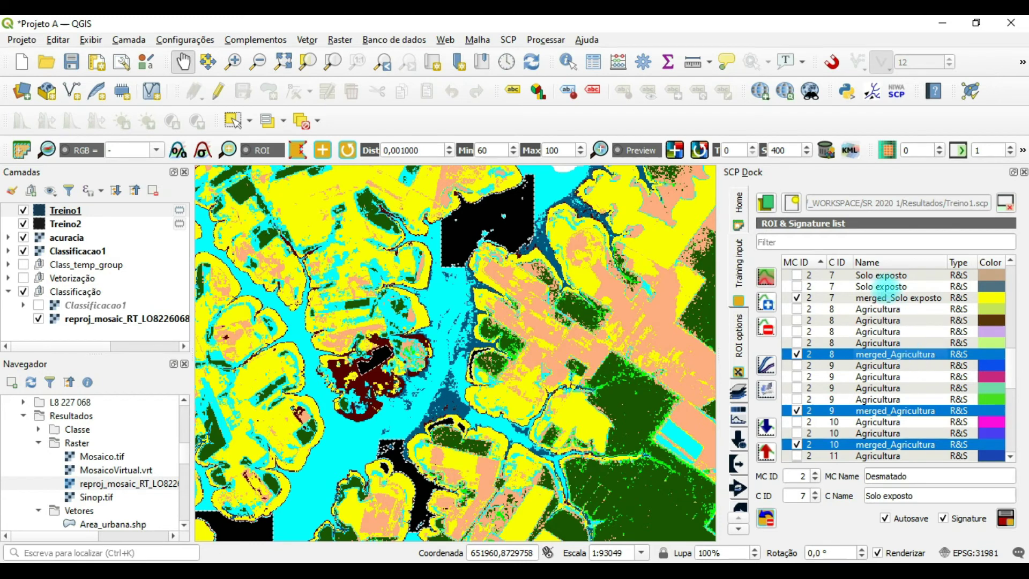
Add the merged Solo exposto (C ID 7 and 6), merged Area Inundavel (18) and merged Mata Ciliar (17) signatures to the selection
{"action": "left_click", "coordinate": [886, 298], "text": "ctrl"}
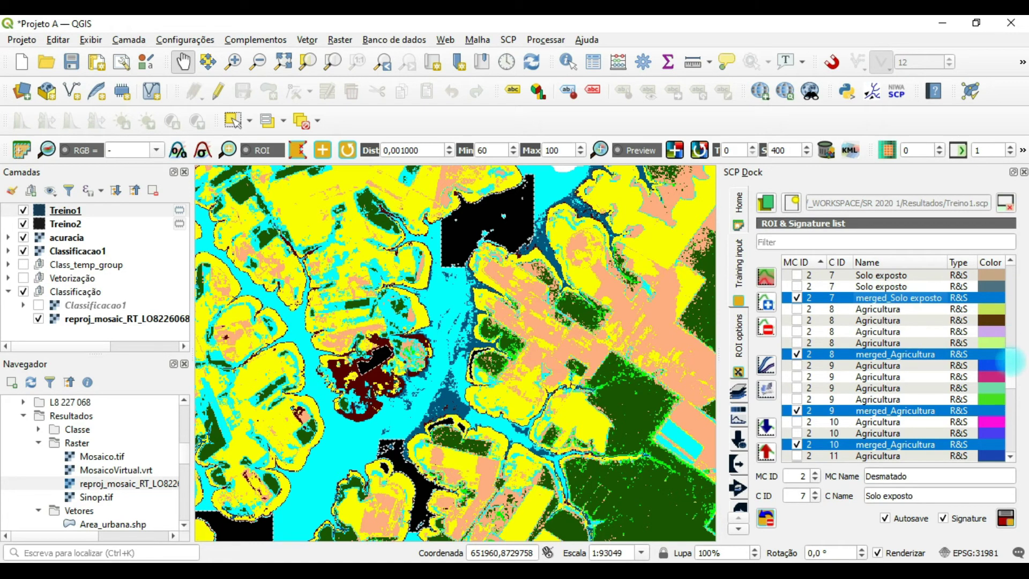
{"action": "scroll", "coordinate": [1009, 362], "scroll_direction": "up", "scroll_amount": 1}
{"action": "left_click_drag", "start_coordinate": [1009, 361], "coordinate": [1014, 328]}
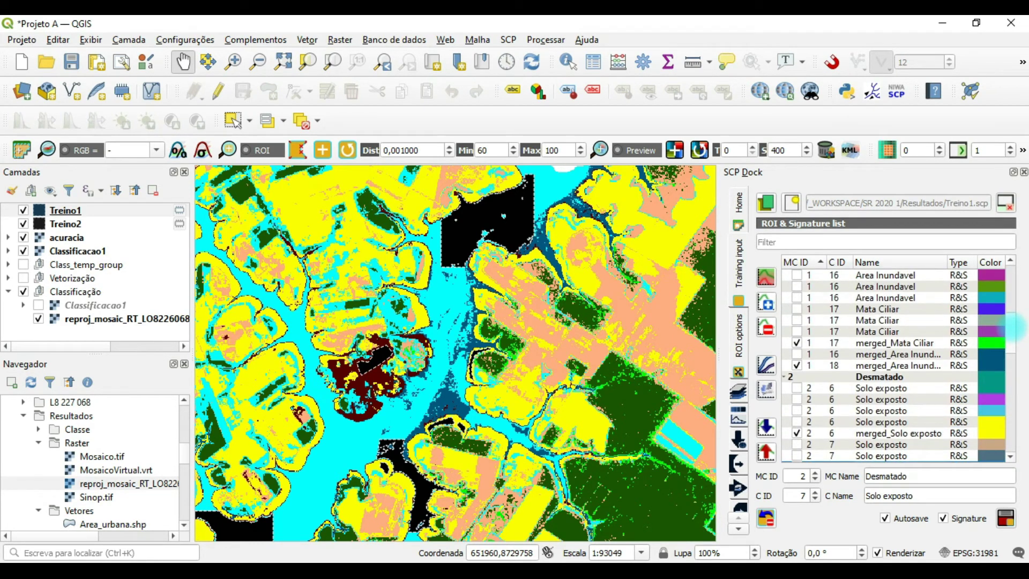
{"action": "left_click", "coordinate": [832, 433]}
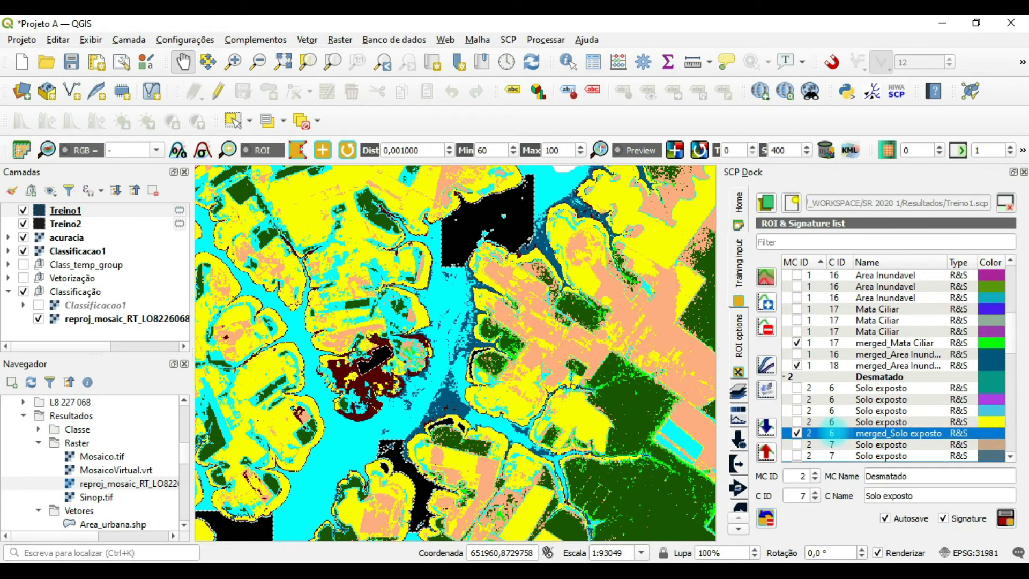
{"action": "left_click", "coordinate": [836, 365], "text": "ctrl"}
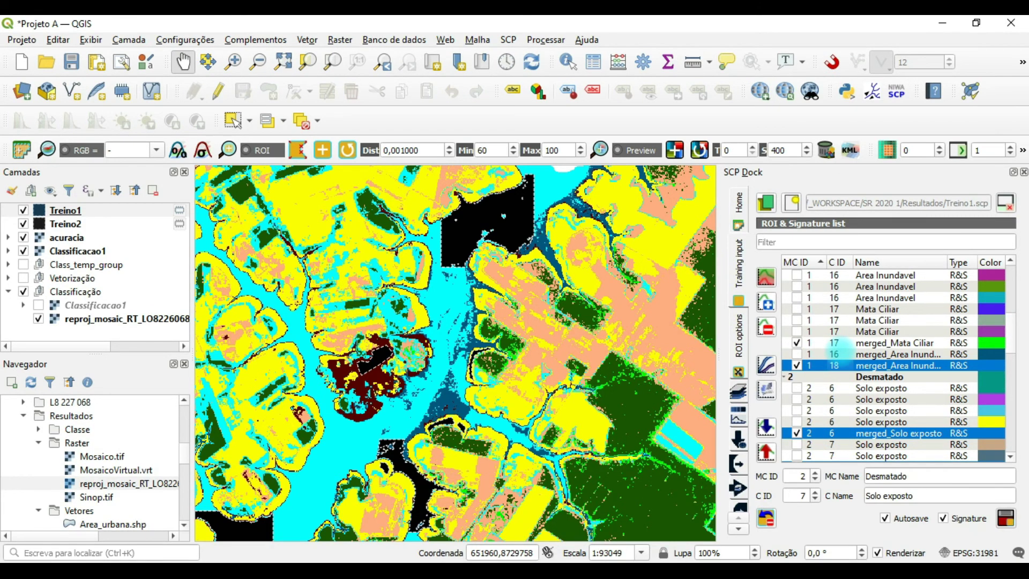
{"action": "left_click", "coordinate": [844, 342], "text": "ctrl"}
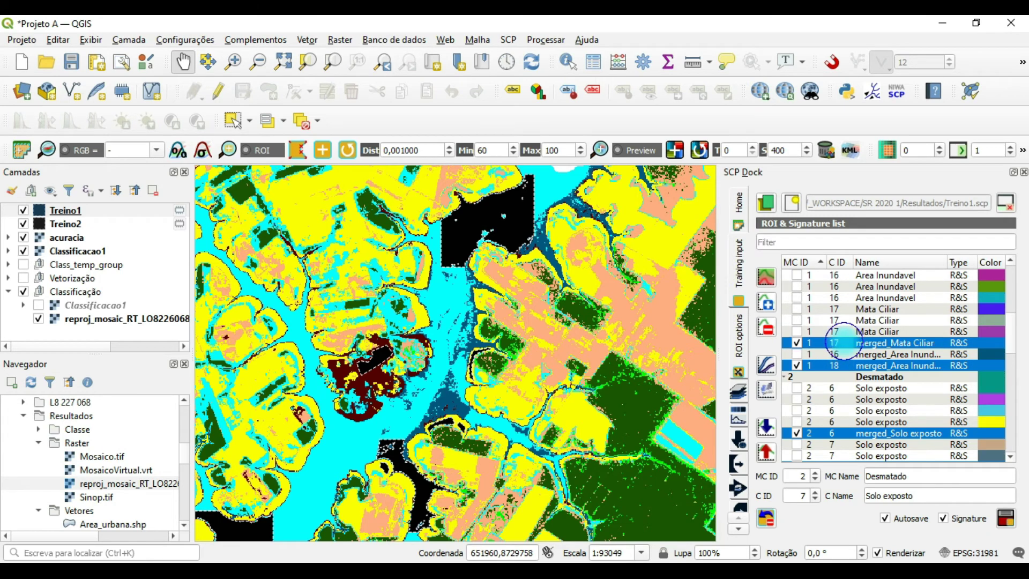
Add the merged Hidrografia signatures (C ID 5, 4, 3) and the merged Mata Nativa signatures (2, 1) to the selection
{"action": "left_click_drag", "start_coordinate": [1013, 340], "coordinate": [1013, 306]}
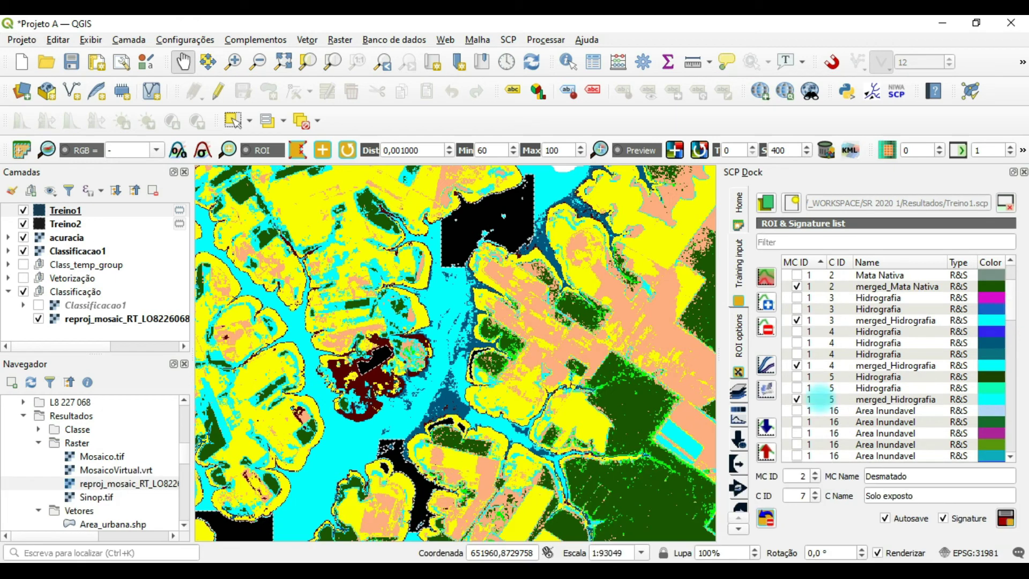
{"action": "left_click", "coordinate": [819, 399], "text": "ctrl"}
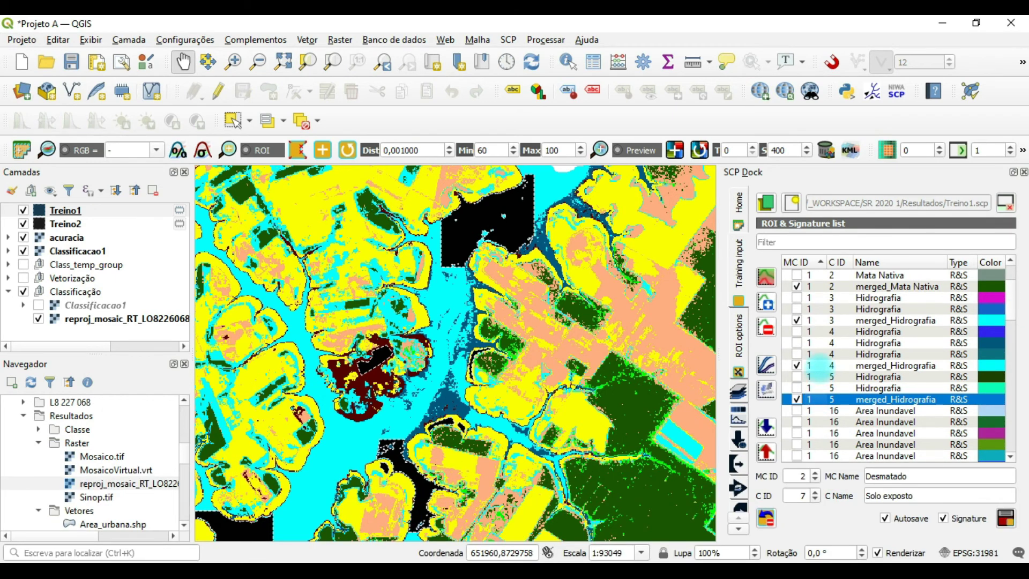
{"action": "left_click", "coordinate": [819, 366], "text": "ctrl"}
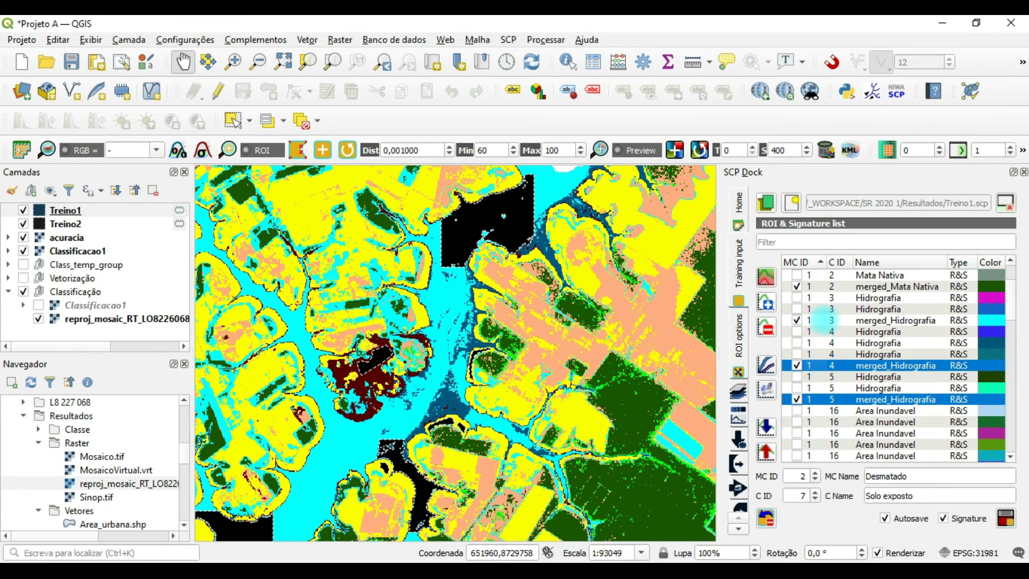
{"action": "left_click", "coordinate": [823, 320], "text": "ctrl"}
{"action": "left_click", "coordinate": [837, 286], "text": "ctrl"}
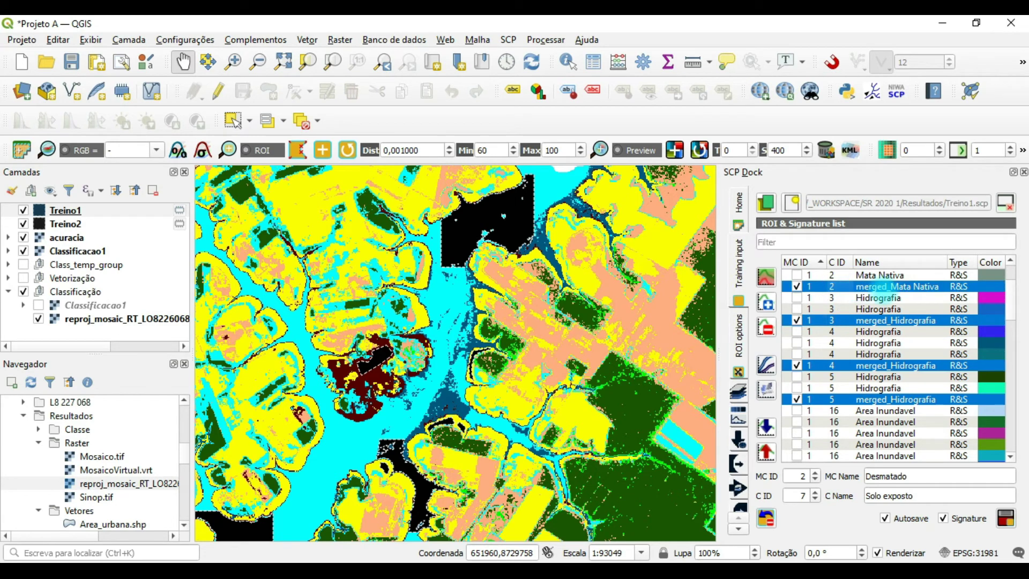
{"action": "left_click_drag", "start_coordinate": [1010, 314], "coordinate": [1011, 280]}
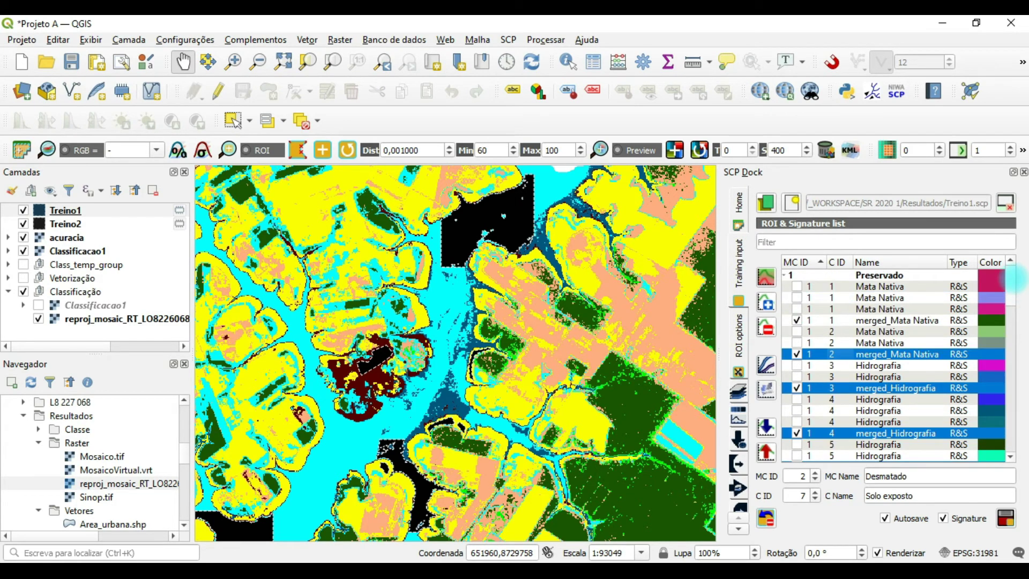
{"action": "left_click", "coordinate": [852, 320], "text": "ctrl"}
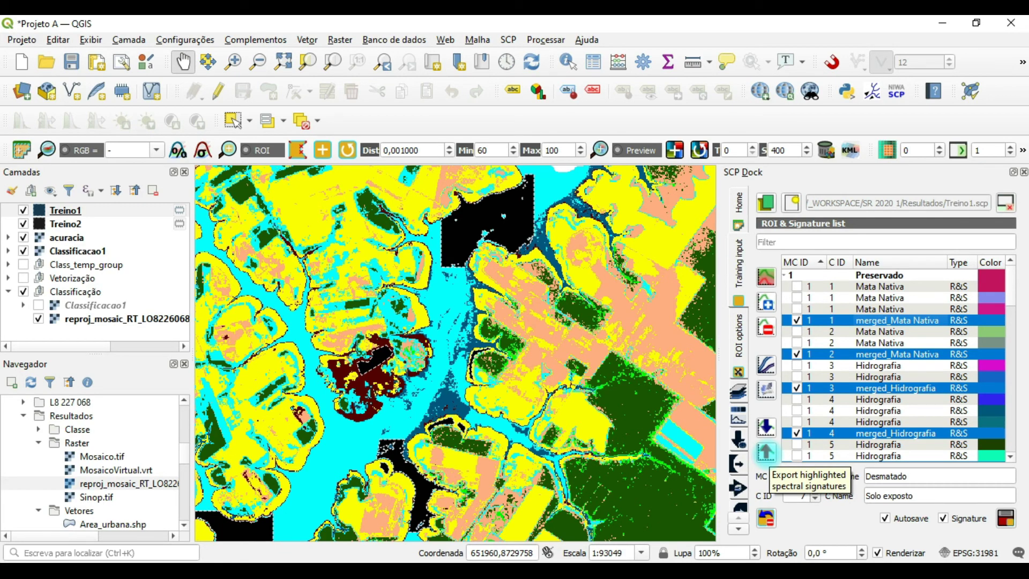
Export the highlighted spectral signatures as an SCP file, overwriting Treino2 in the Resultados folder
{"action": "left_click", "coordinate": [766, 453]}
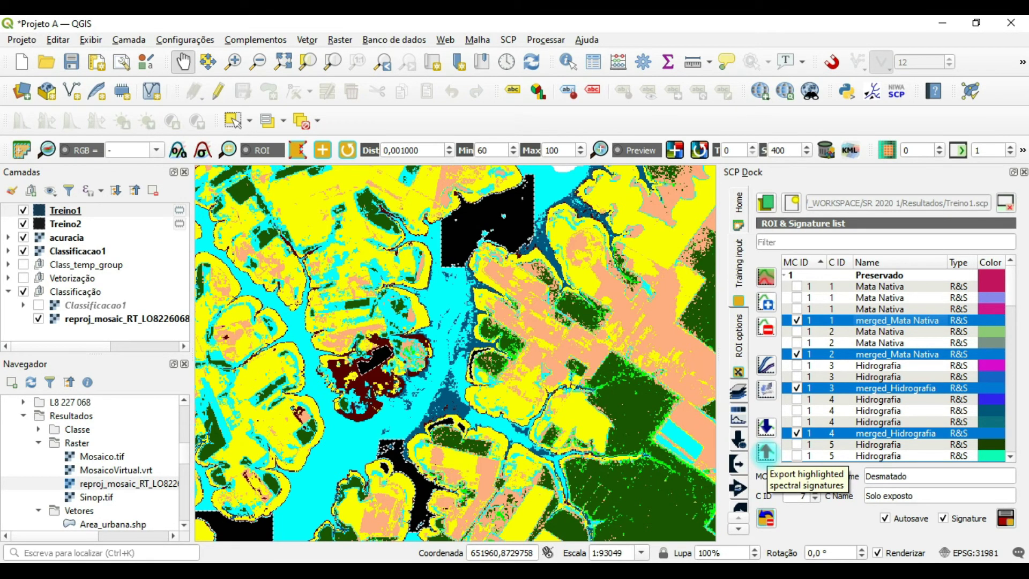
{"action": "left_click", "coordinate": [767, 453]}
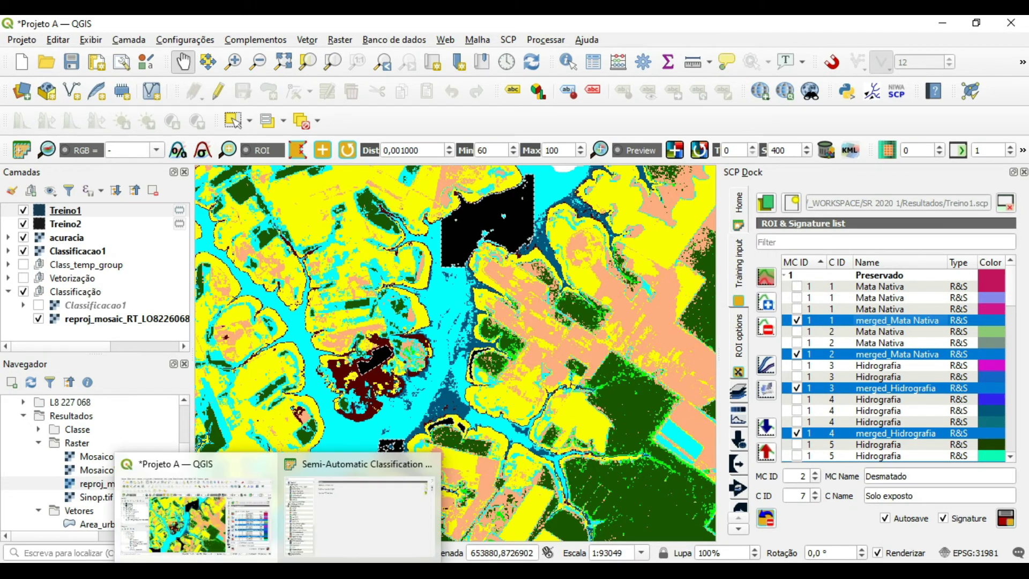
{"action": "left_click", "coordinate": [326, 530]}
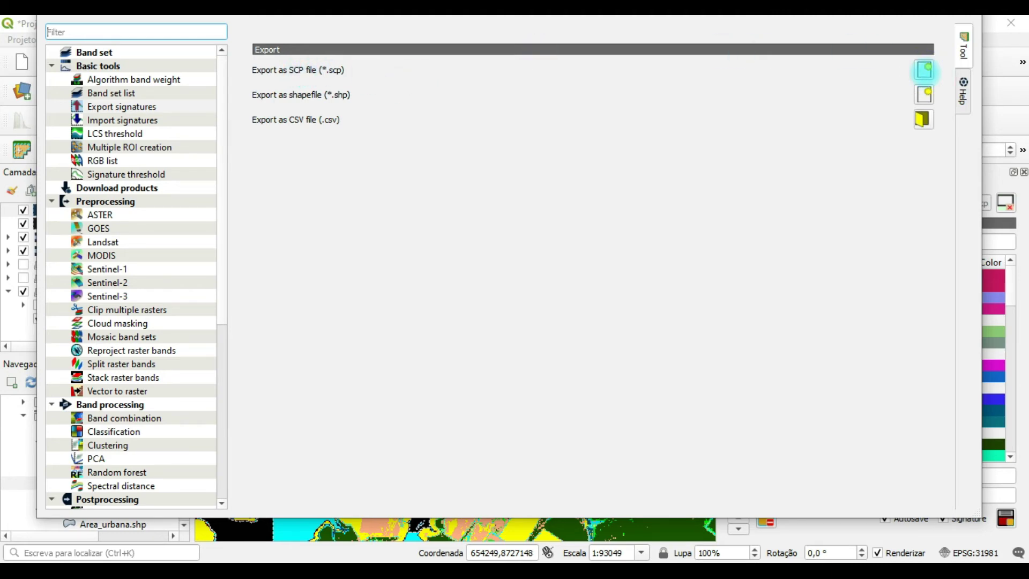
{"action": "left_click", "coordinate": [924, 70]}
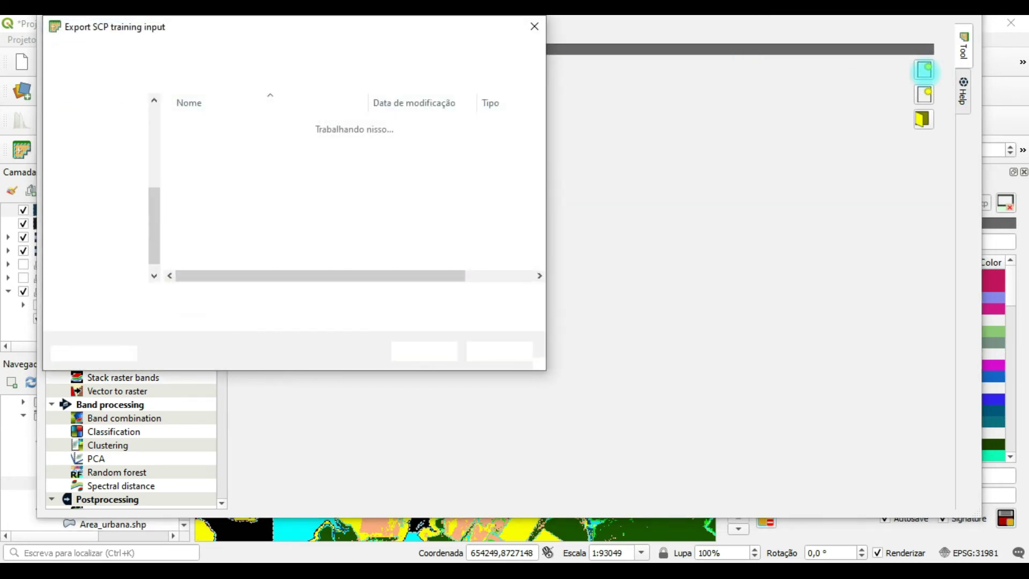
{"action": "left_click", "coordinate": [228, 189]}
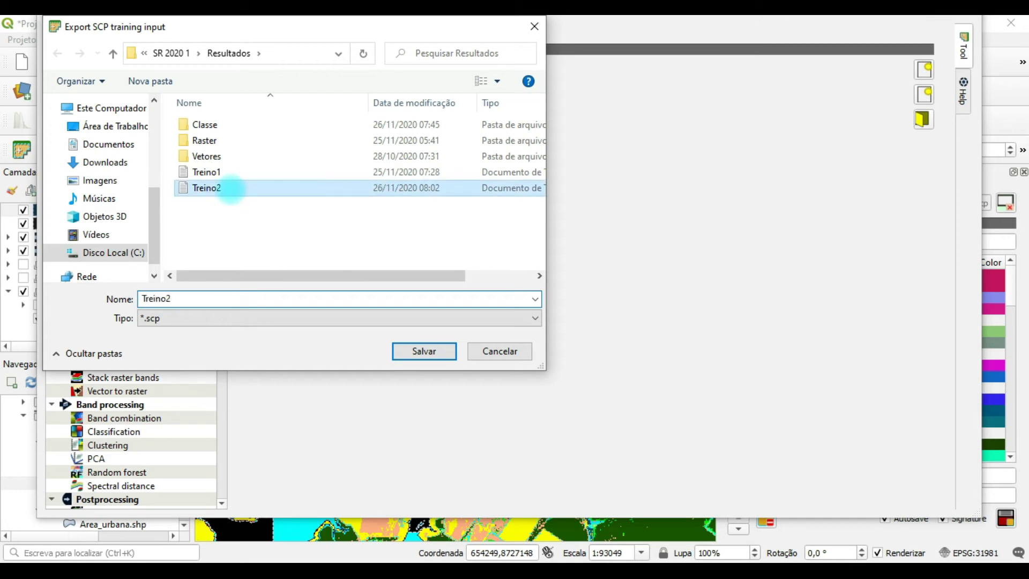
{"action": "left_click", "coordinate": [426, 353]}
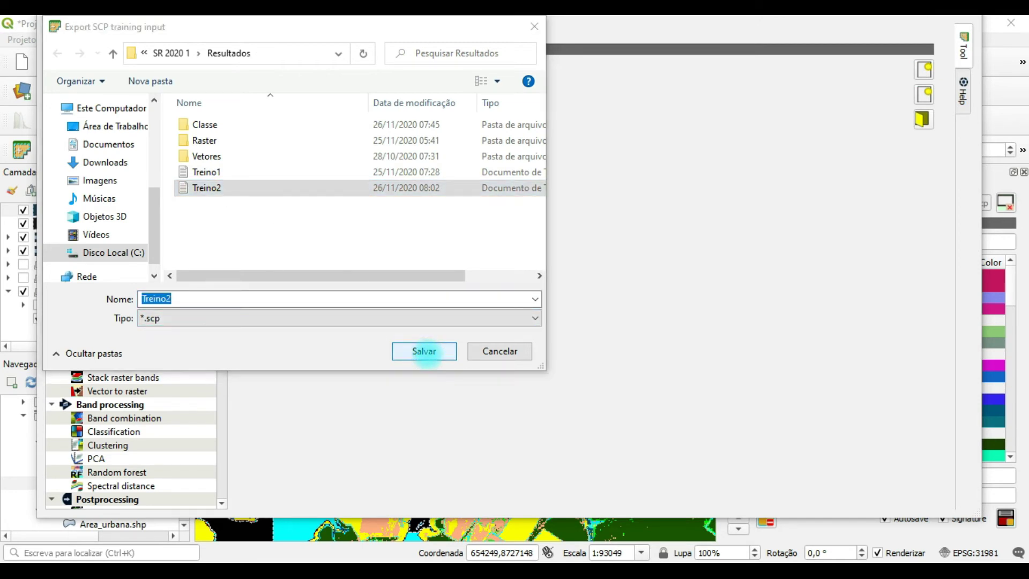
{"action": "left_click", "coordinate": [552, 296]}
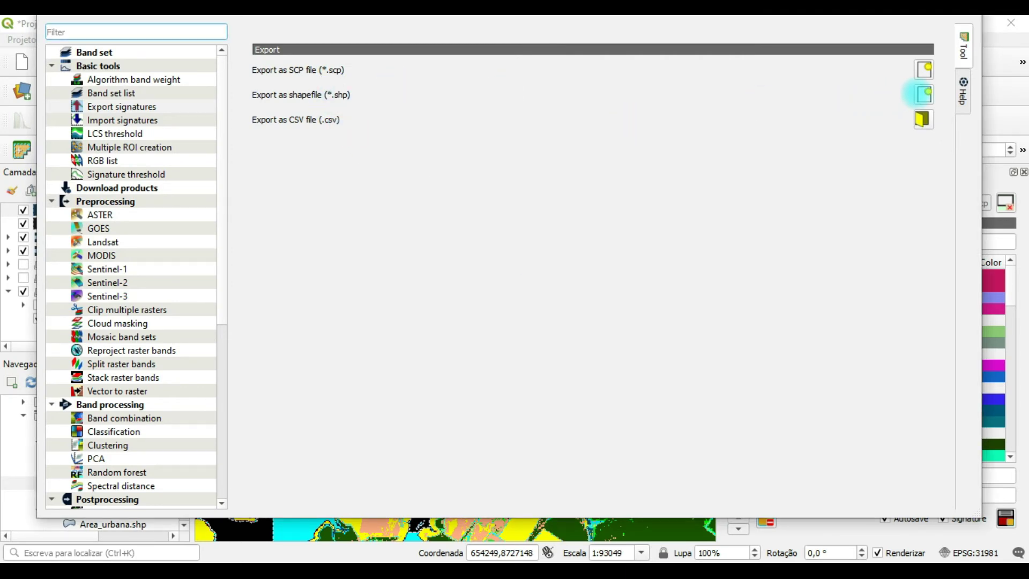
Export the highlighted signatures as a shapefile, overwriting Treino2.shp in Resultados, and return to the main project window
{"action": "left_click", "coordinate": [922, 93]}
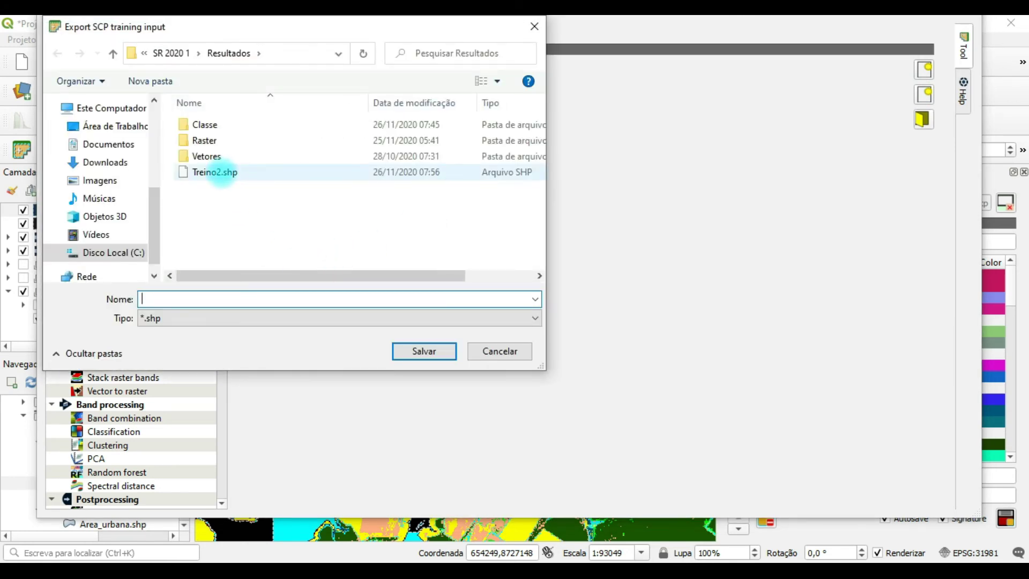
{"action": "left_click", "coordinate": [221, 172]}
{"action": "left_click", "coordinate": [423, 352]}
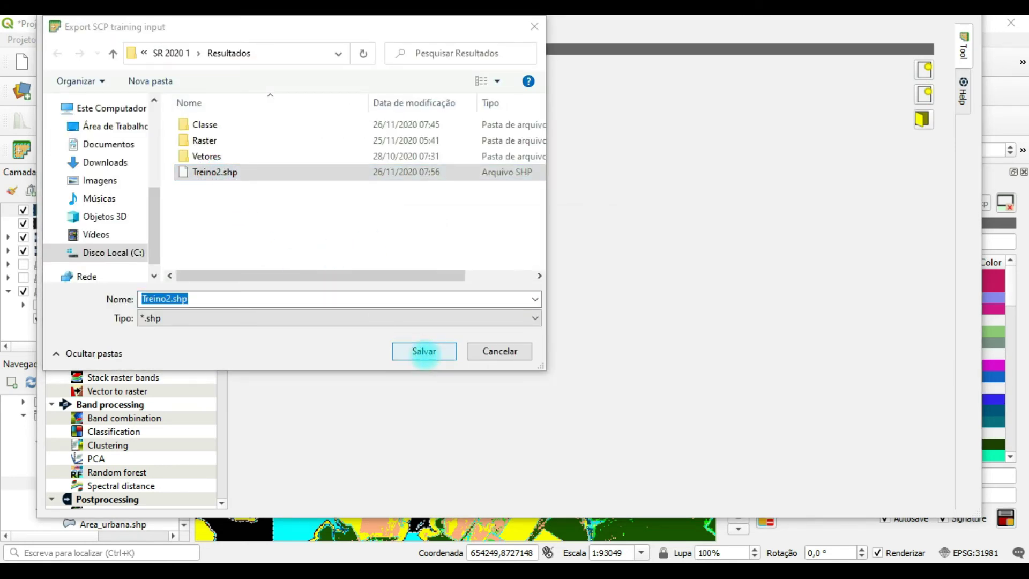
{"action": "left_click", "coordinate": [551, 297]}
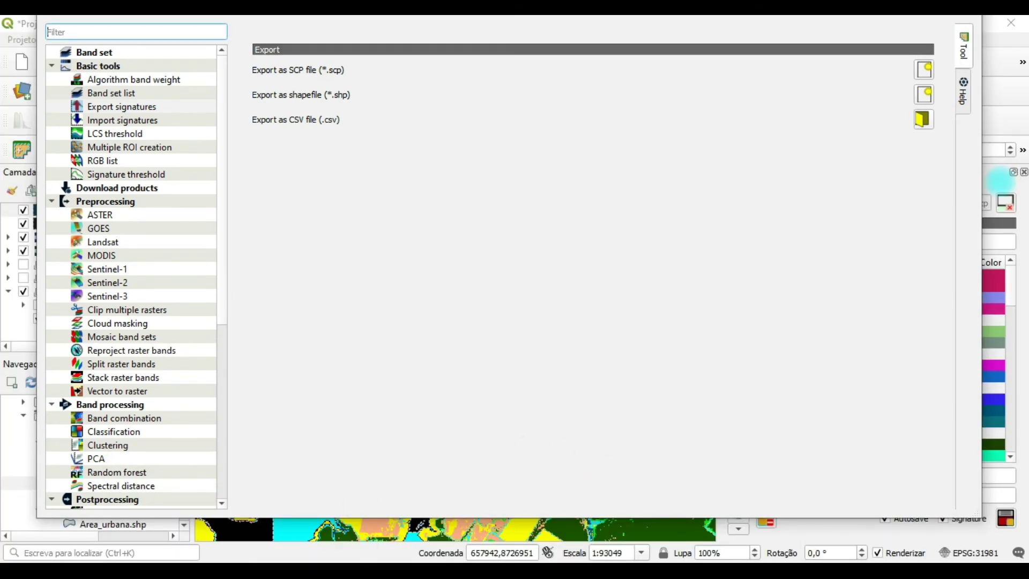
{"action": "left_click", "coordinate": [998, 179]}
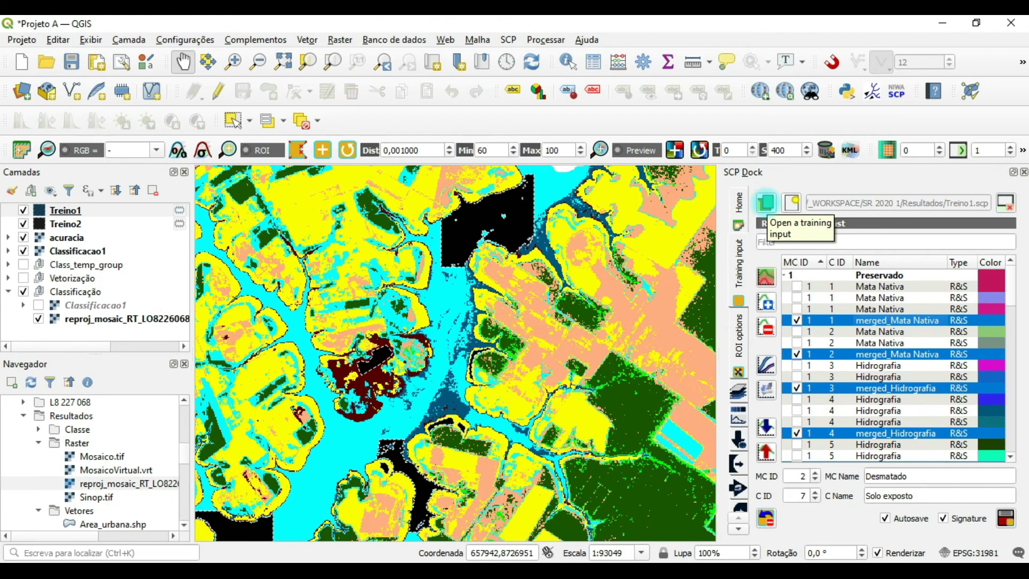
Open Treino2 from the Resultados folder as the SCP training input
{"action": "left_click", "coordinate": [767, 203]}
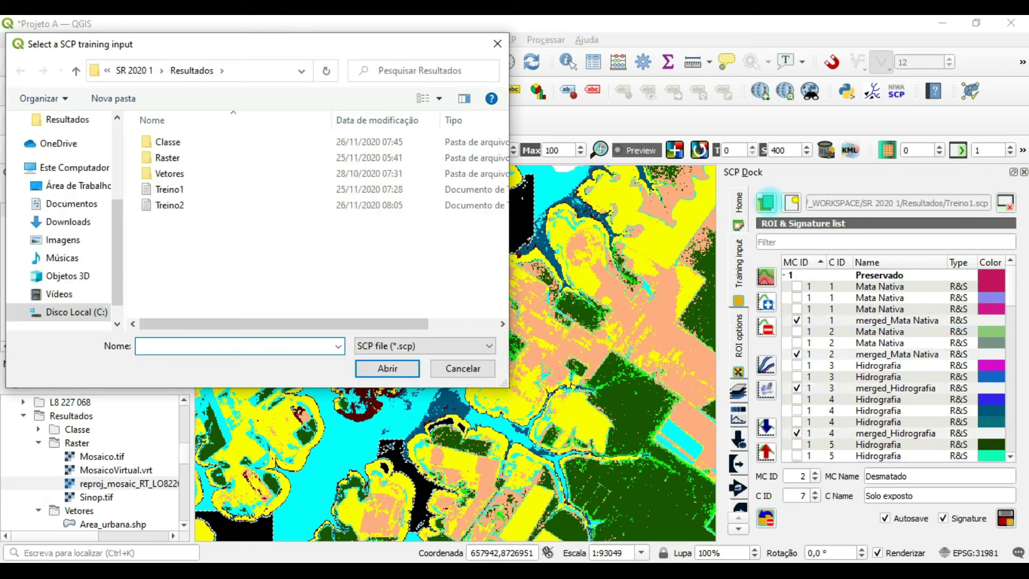
{"action": "left_click", "coordinate": [178, 204]}
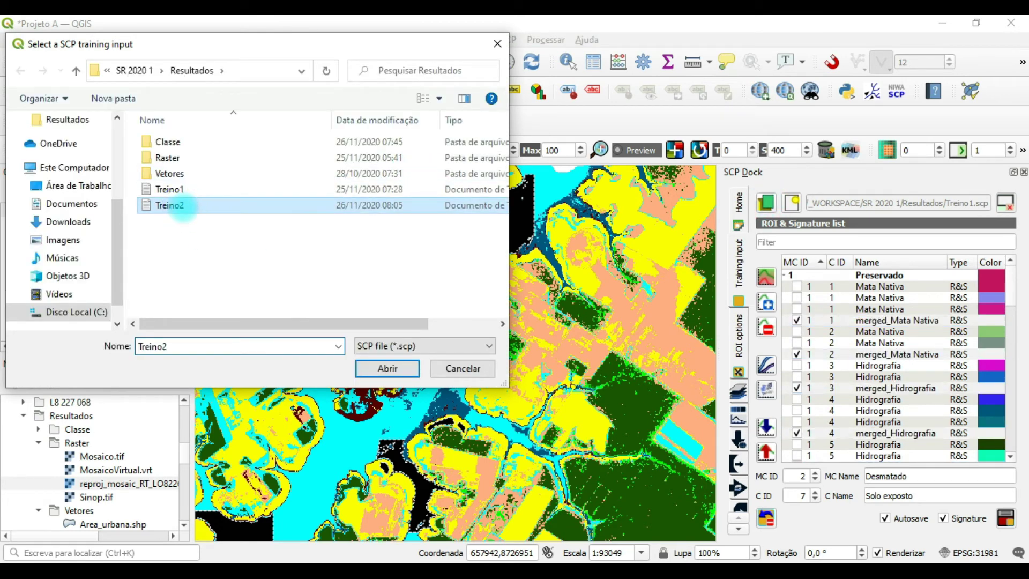
{"action": "left_click", "coordinate": [397, 374]}
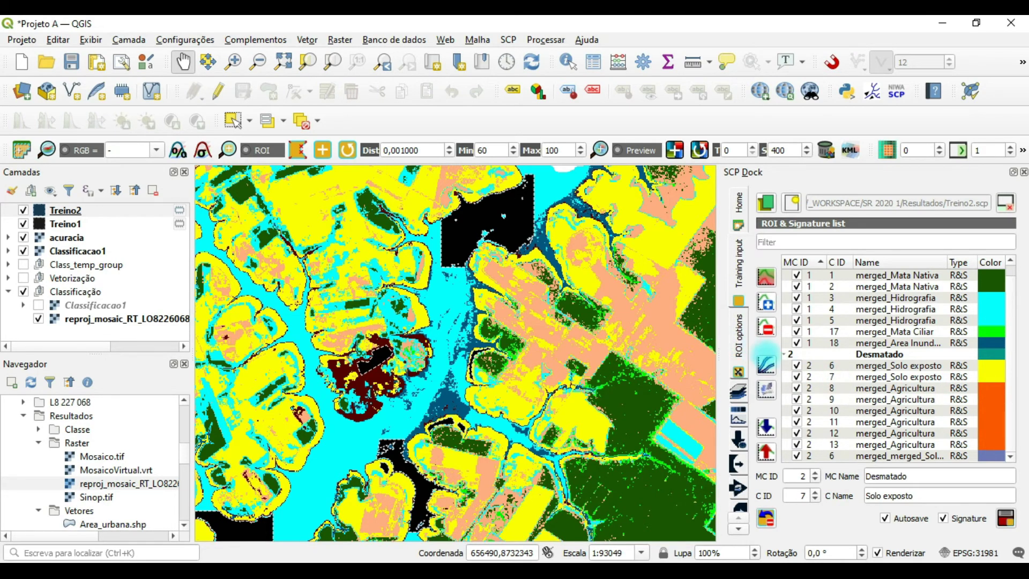
Open the spectral signature plot, delete all thirteen old rows from its signature list, and minimize the plot window
{"action": "left_click", "coordinate": [765, 362]}
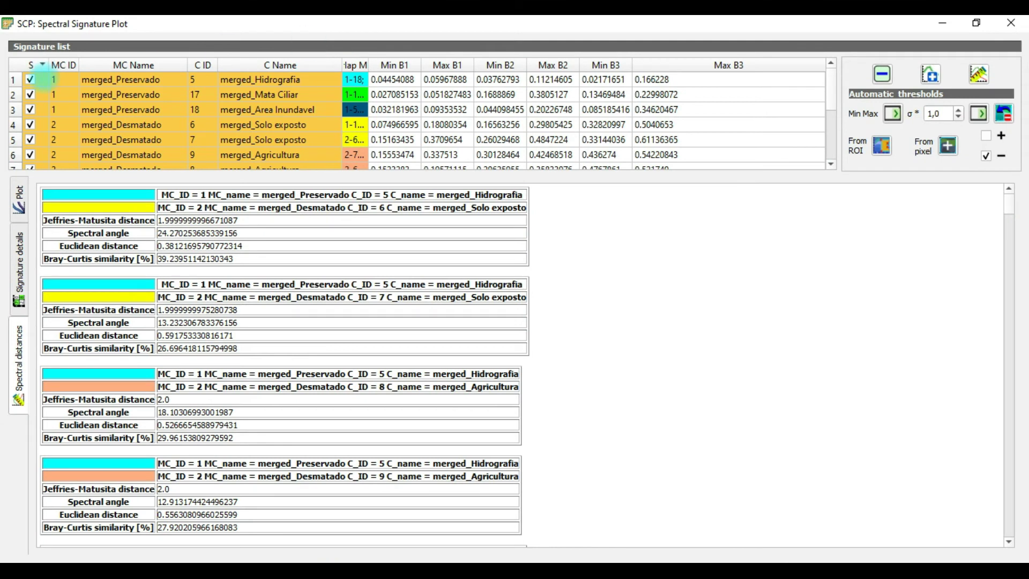
{"action": "left_click", "coordinate": [42, 81]}
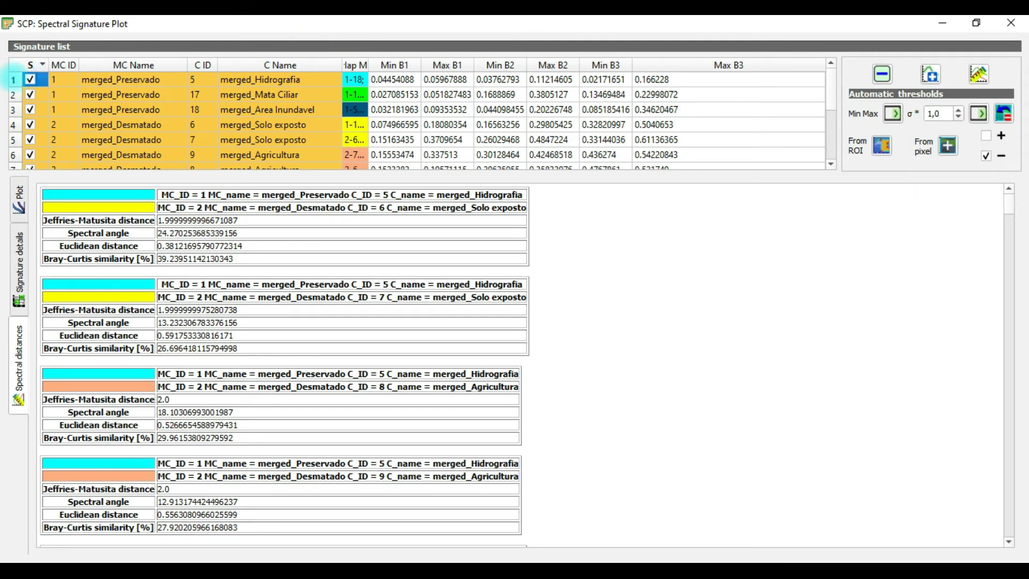
{"action": "left_click", "coordinate": [12, 80]}
{"action": "left_click", "coordinate": [12, 95]}
{"action": "left_click", "coordinate": [13, 109], "text": "shift"}
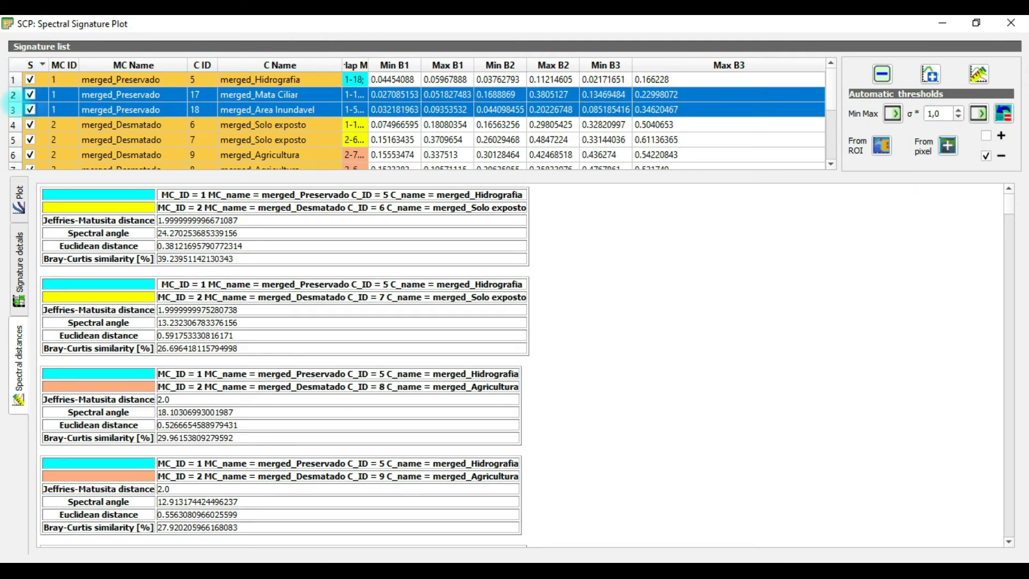
{"action": "left_click", "coordinate": [13, 80]}
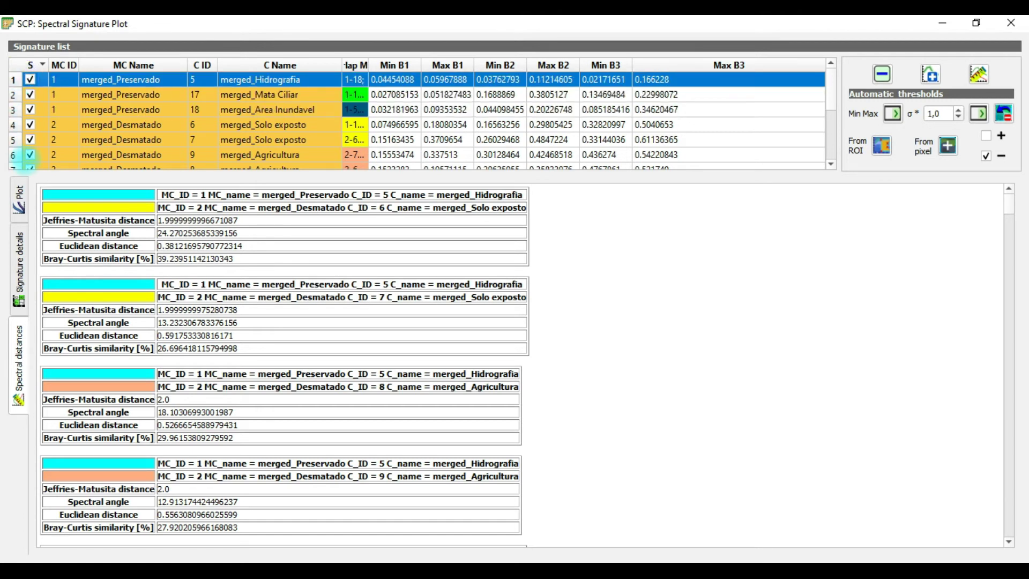
{"action": "left_click_drag", "start_coordinate": [831, 91], "coordinate": [832, 141]}
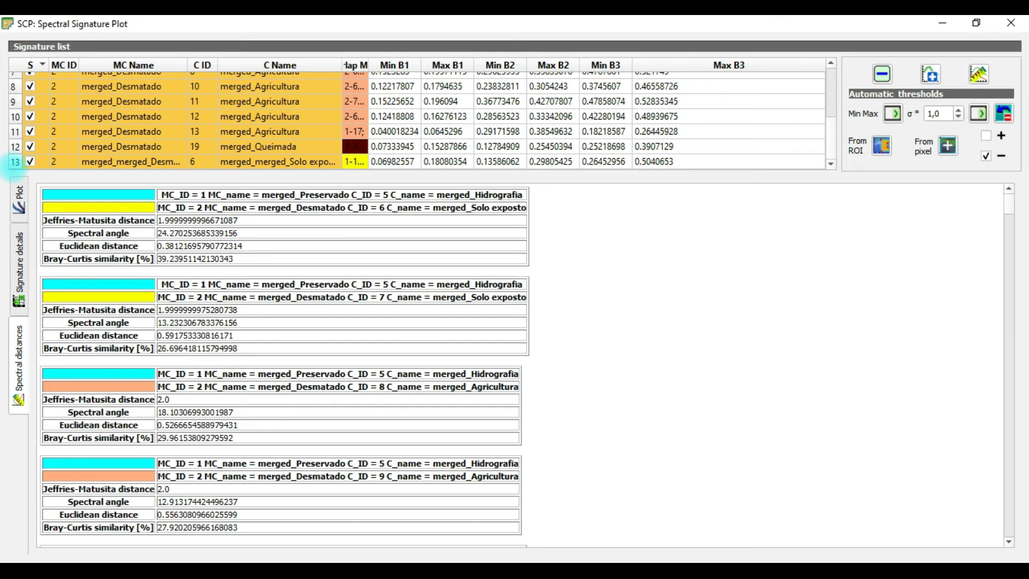
{"action": "left_click", "coordinate": [13, 161], "text": "shift"}
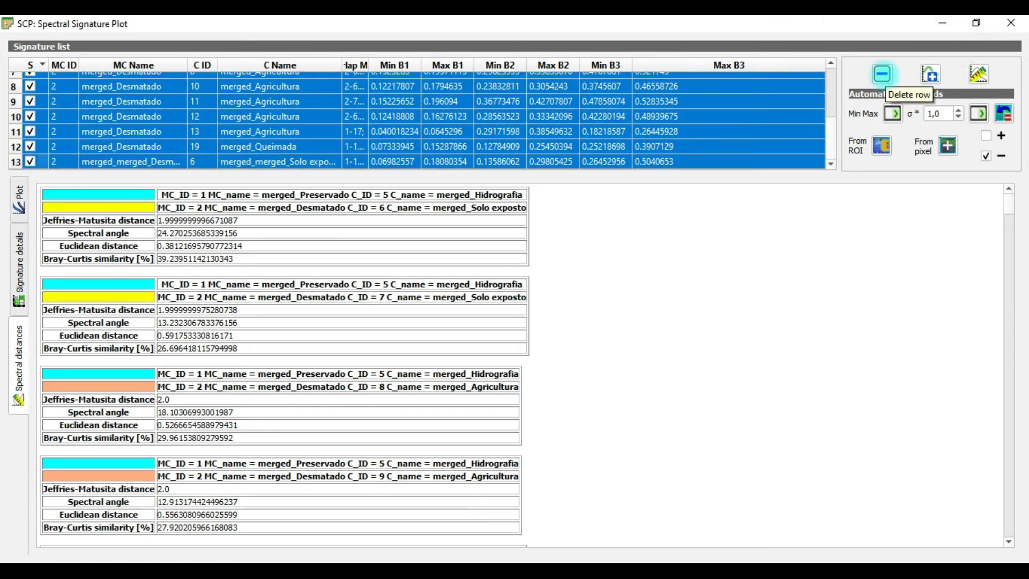
{"action": "left_click", "coordinate": [882, 75]}
{"action": "left_click", "coordinate": [563, 308]}
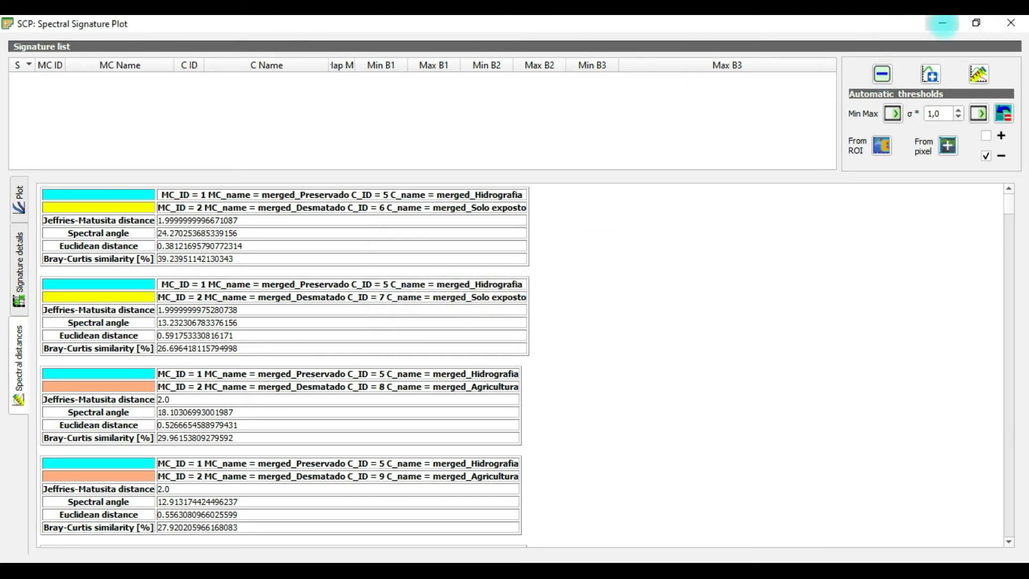
{"action": "left_click", "coordinate": [942, 23]}
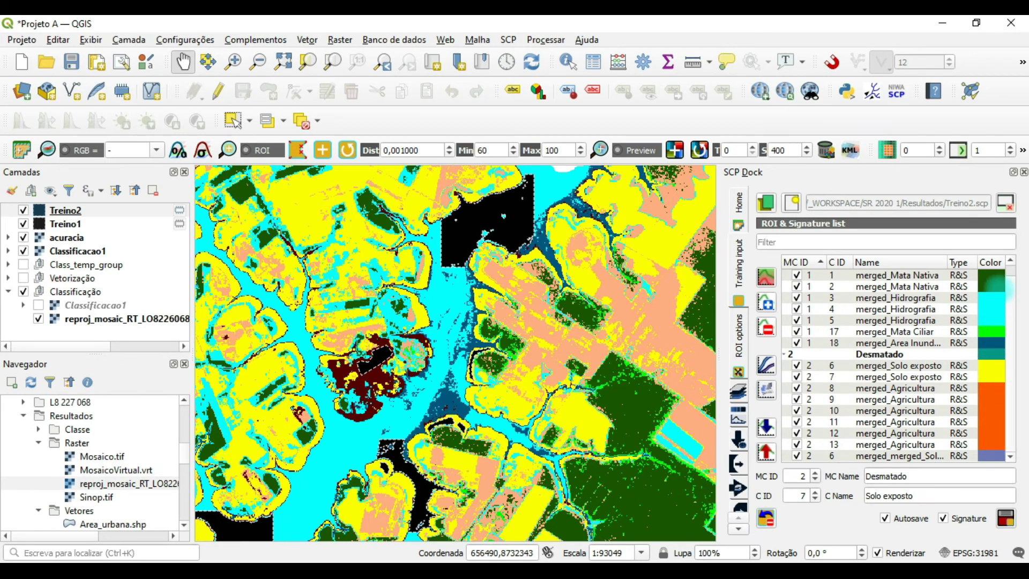
Add all merged signatures under Preservado and Desmatado, without the class headings, to the spectral signature plot and view their curves
{"action": "left_click", "coordinate": [1011, 261]}
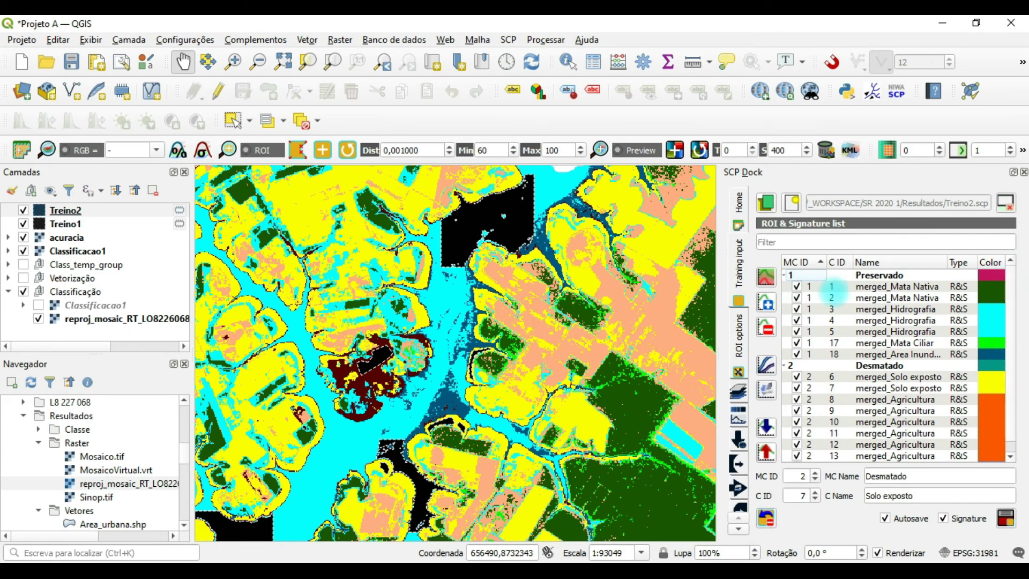
{"action": "left_click", "coordinate": [803, 287]}
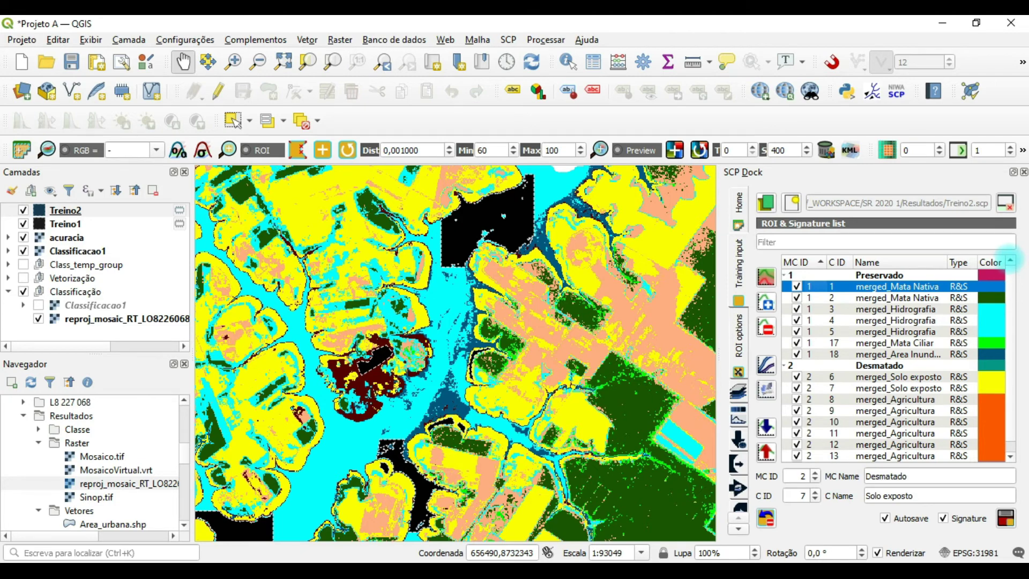
{"action": "left_click", "coordinate": [1010, 454]}
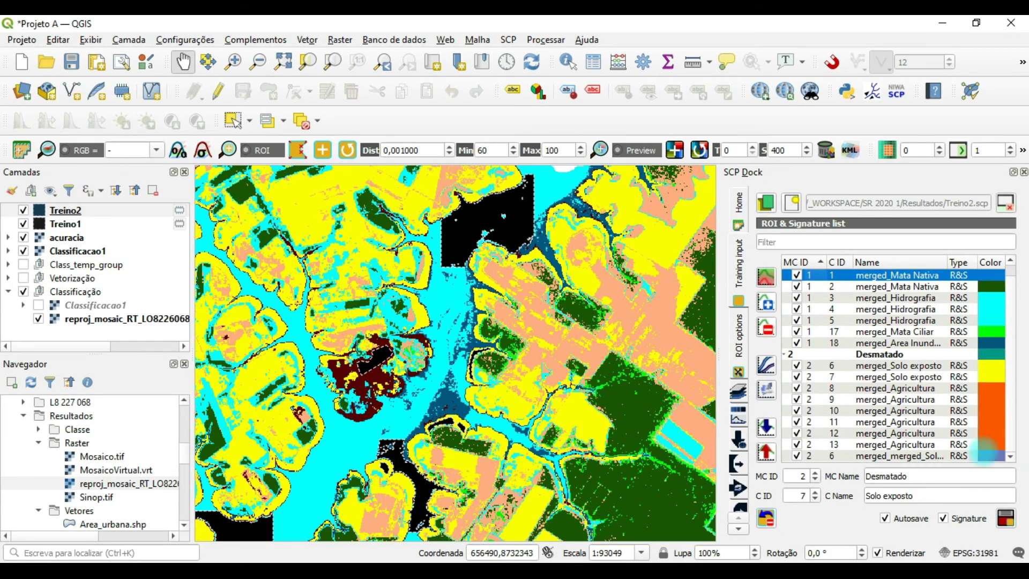
{"action": "left_click", "coordinate": [792, 456], "text": "shift"}
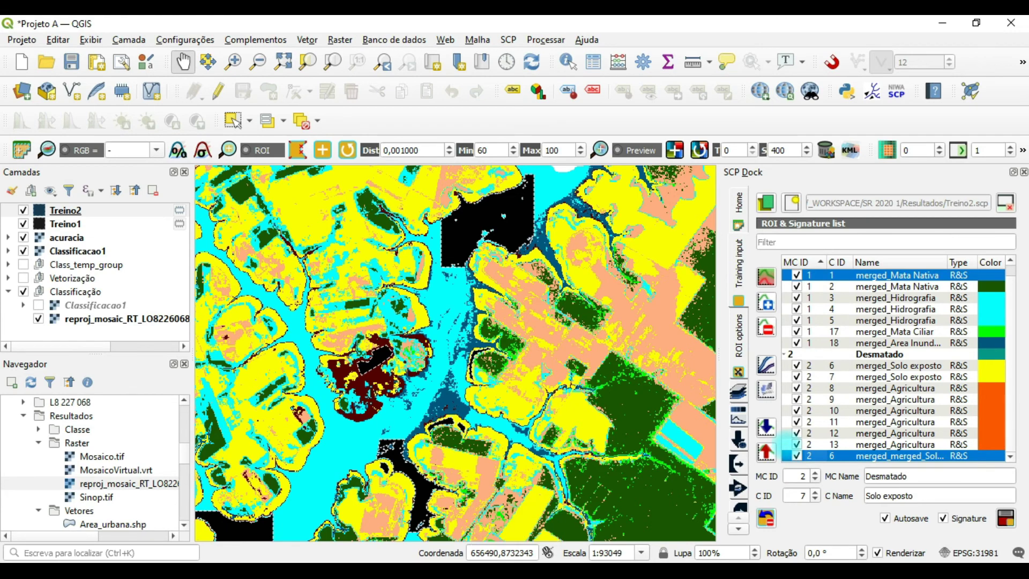
{"action": "left_click", "coordinate": [804, 444], "text": "ctrl"}
{"action": "left_click", "coordinate": [793, 422], "text": "ctrl"}
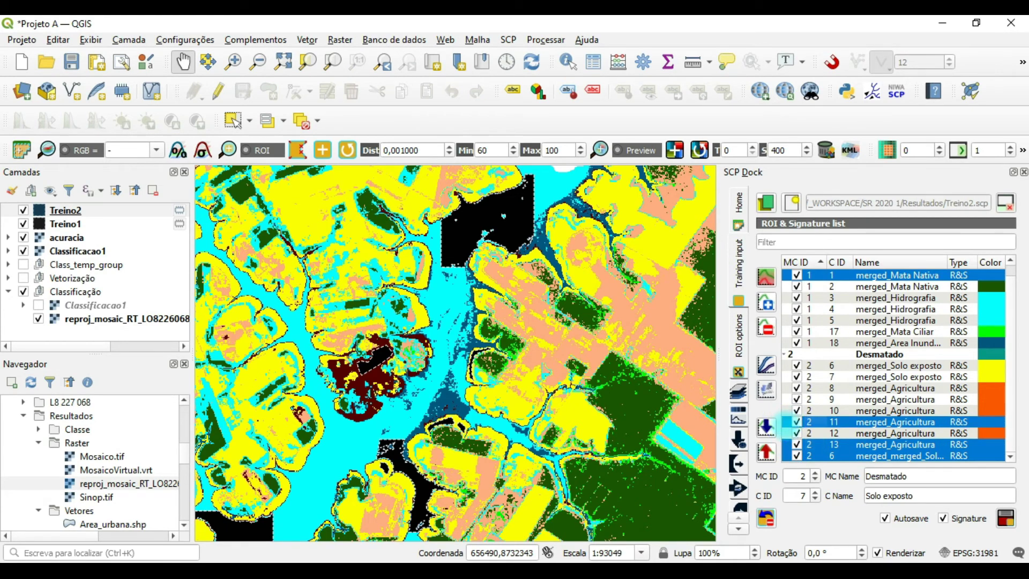
{"action": "left_click", "coordinate": [799, 433], "text": "ctrl"}
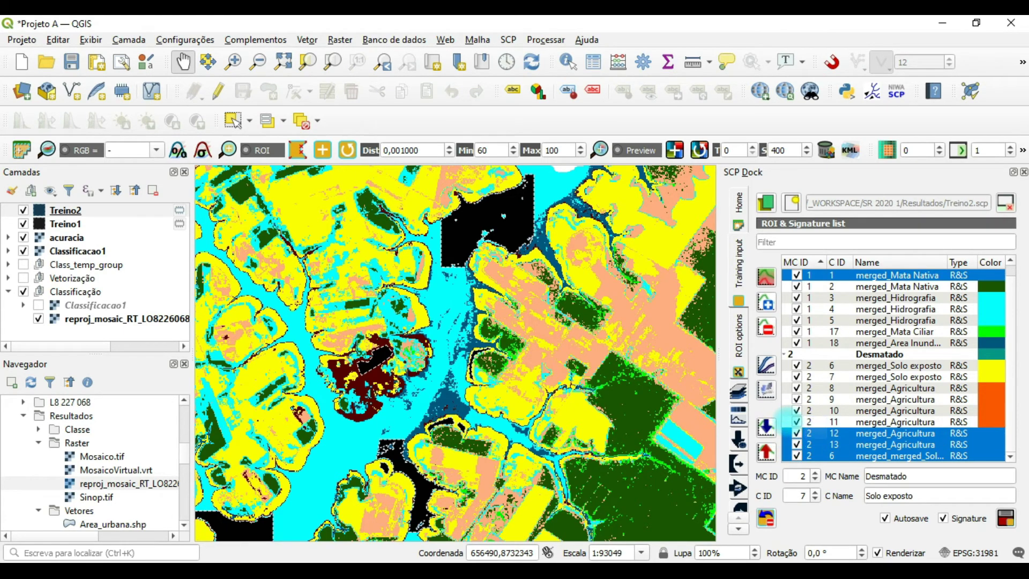
{"action": "left_click", "coordinate": [793, 411], "text": "ctrl"}
{"action": "left_click", "coordinate": [793, 399], "text": "ctrl"}
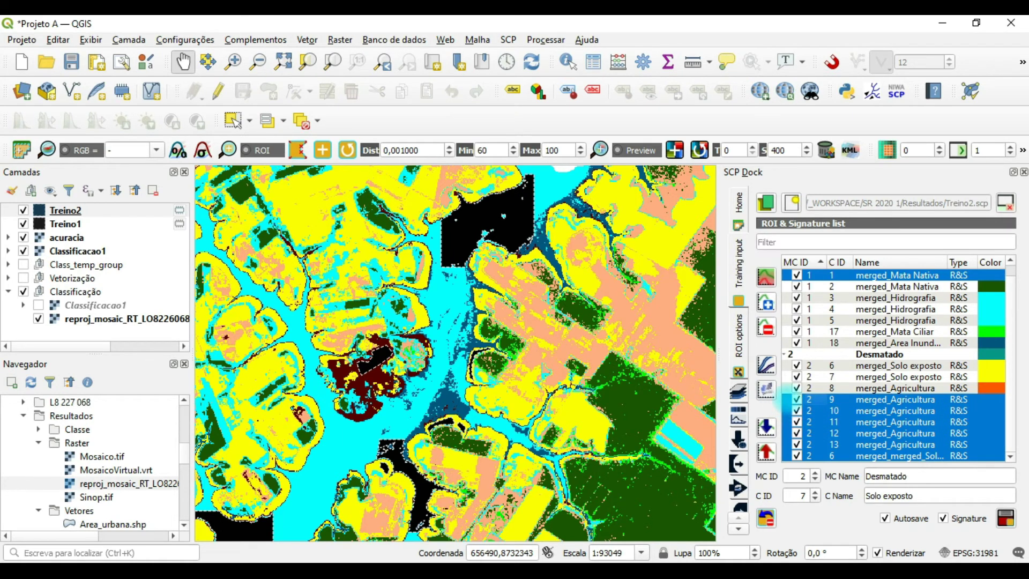
{"action": "left_click", "coordinate": [793, 388], "text": "ctrl"}
{"action": "left_click", "coordinate": [793, 377], "text": "ctrl"}
{"action": "left_click", "coordinate": [793, 366], "text": "ctrl"}
{"action": "left_click", "coordinate": [793, 354], "text": "ctrl"}
{"action": "left_click", "coordinate": [793, 343], "text": "ctrl"}
{"action": "left_click", "coordinate": [793, 331], "text": "ctrl"}
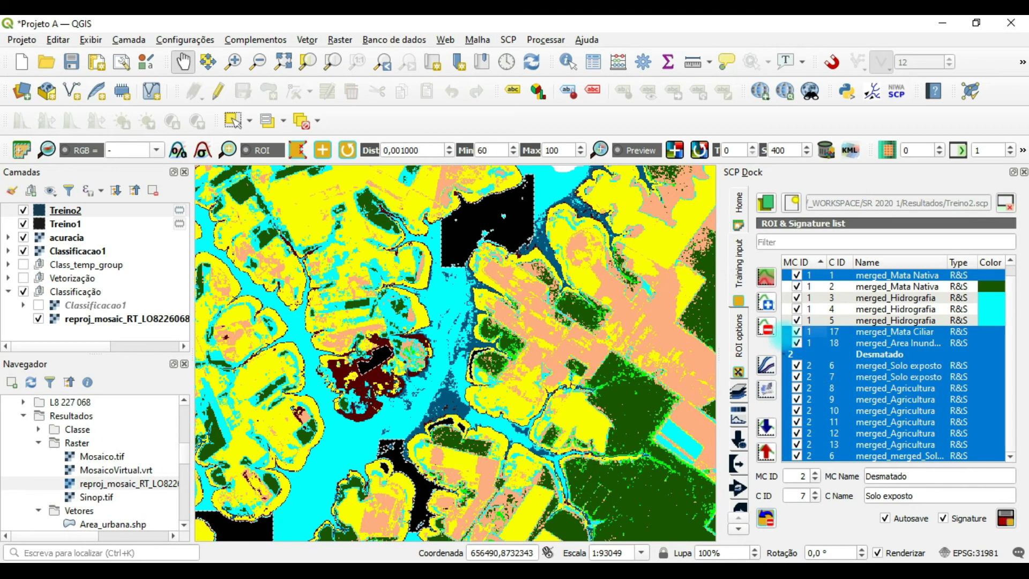
{"action": "left_click", "coordinate": [793, 320], "text": "ctrl"}
{"action": "left_click", "coordinate": [793, 310], "text": "ctrl"}
{"action": "left_click", "coordinate": [793, 298], "text": "ctrl"}
{"action": "left_click", "coordinate": [784, 286], "text": "ctrl"}
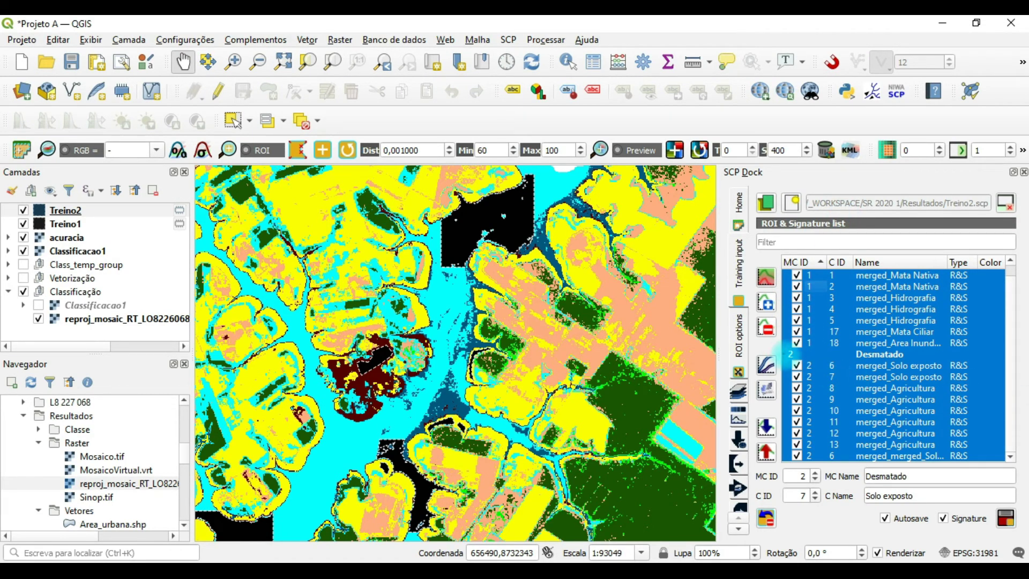
{"action": "left_click", "coordinate": [790, 354], "text": "ctrl"}
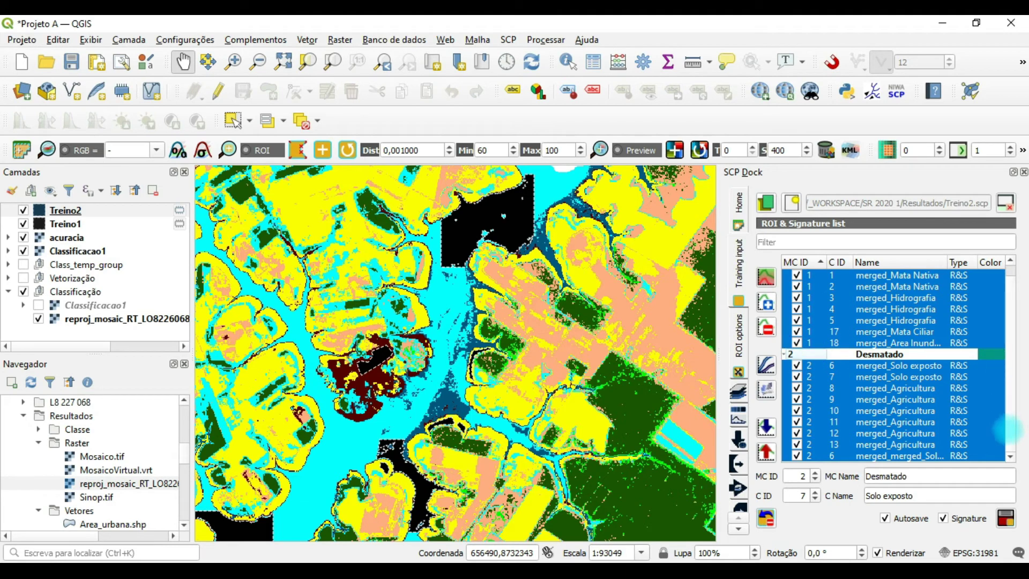
{"action": "left_click", "coordinate": [1010, 263]}
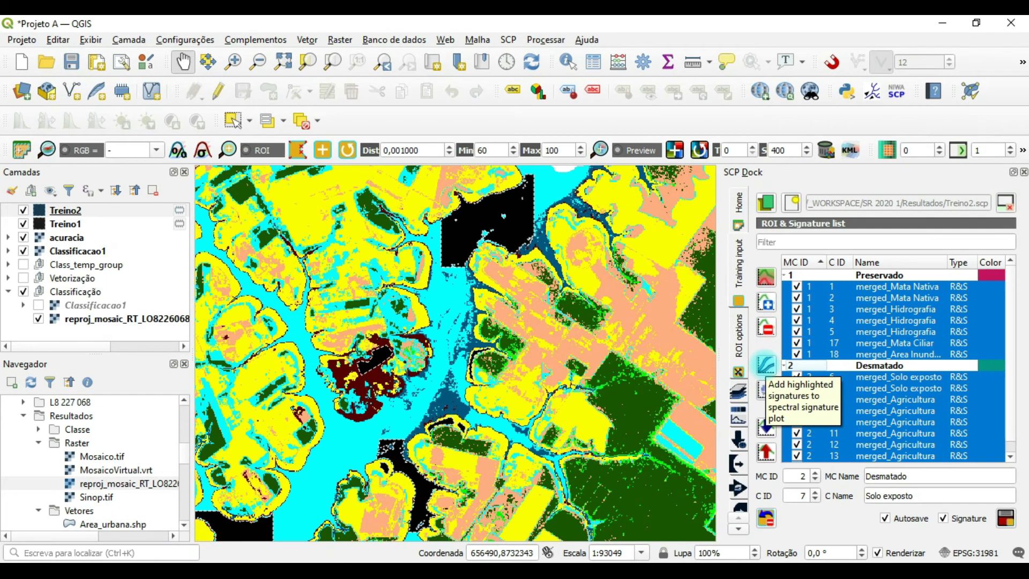
{"action": "left_click", "coordinate": [765, 364]}
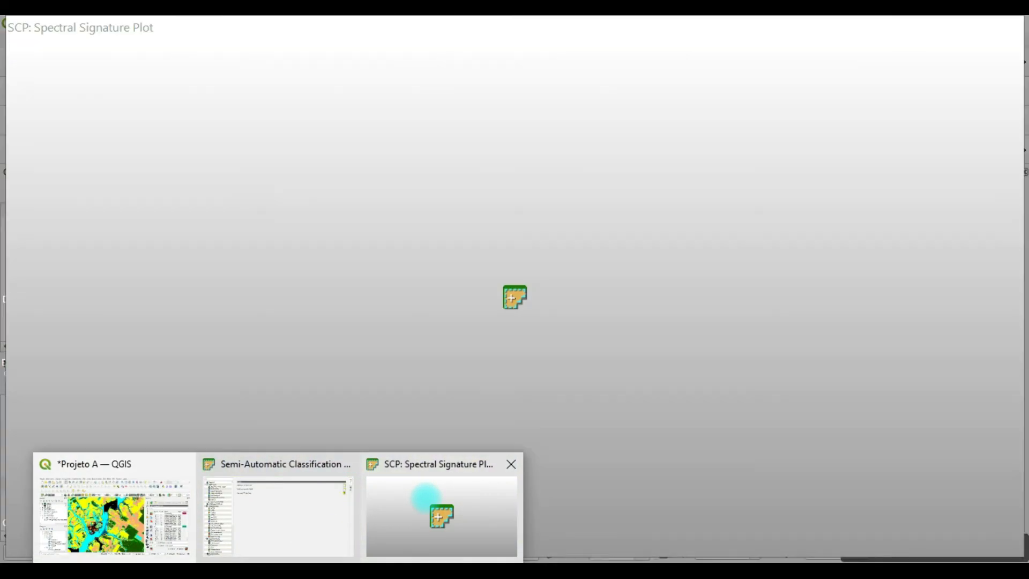
{"action": "left_click", "coordinate": [426, 498]}
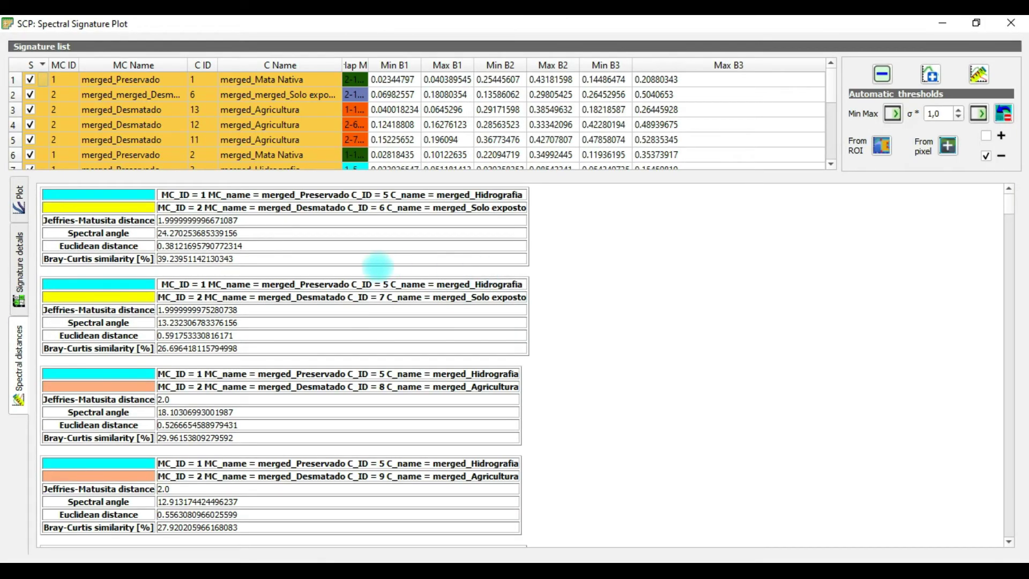
{"action": "left_click", "coordinate": [13, 212]}
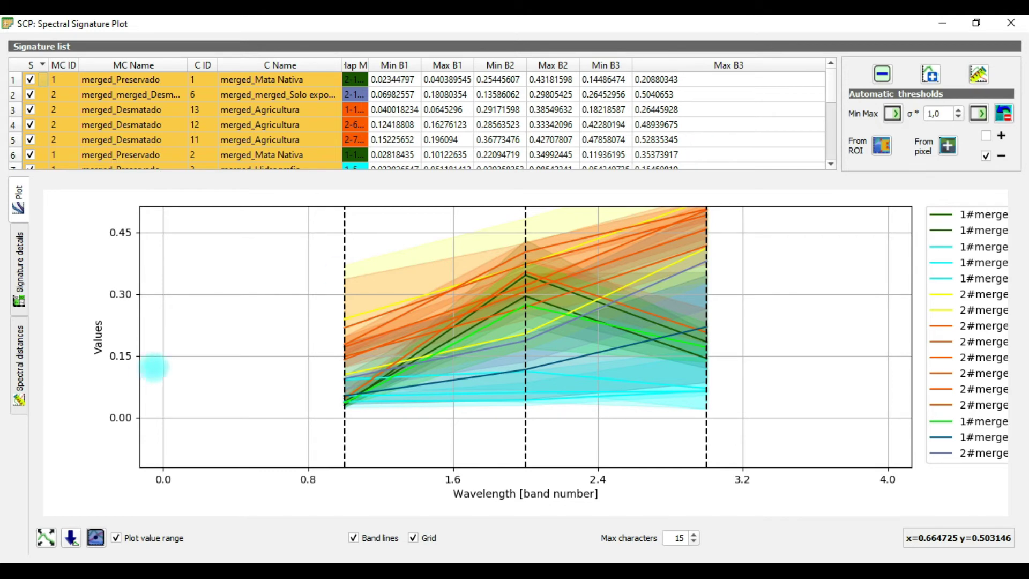
Examine the spectral distances between the merged signature pairs, from Mata Nativa through the Solo exposto and Agricultura comparisons
{"action": "left_click", "coordinate": [20, 338]}
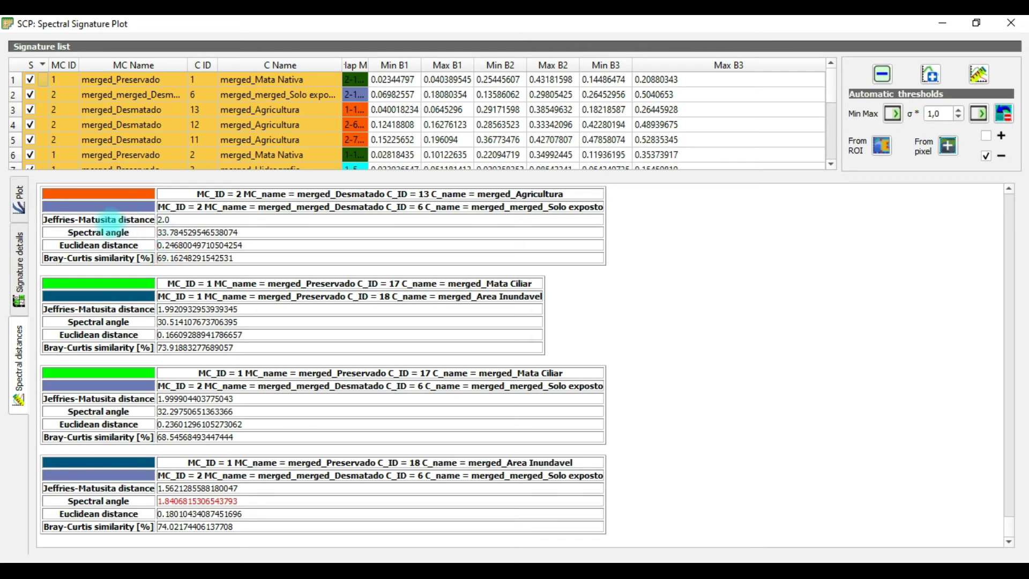
{"action": "left_click_drag", "start_coordinate": [1008, 524], "coordinate": [1008, 197]}
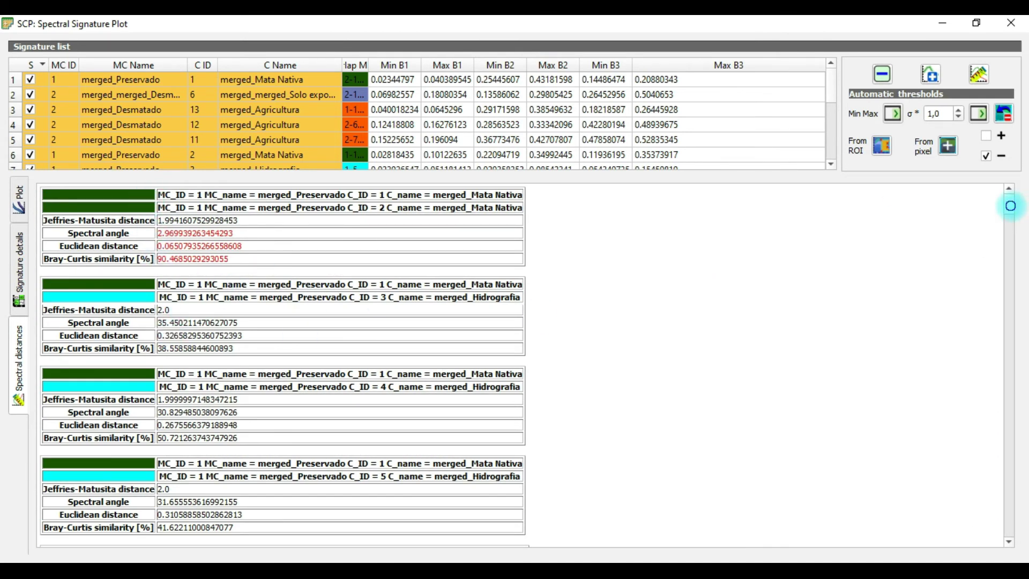
{"action": "left_click_drag", "start_coordinate": [1010, 207], "coordinate": [1010, 223]}
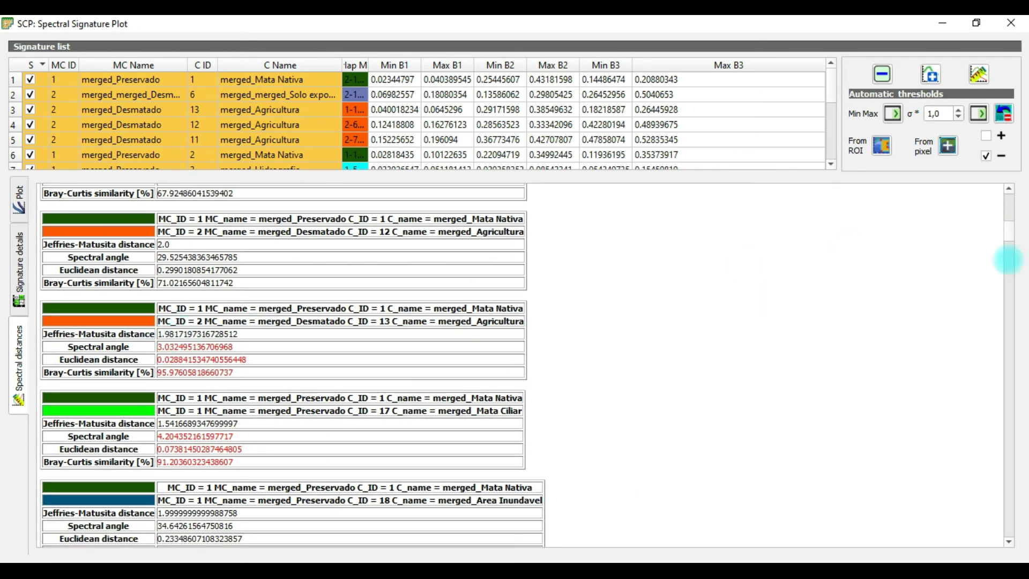
{"action": "left_click_drag", "start_coordinate": [1003, 243], "coordinate": [1006, 266]}
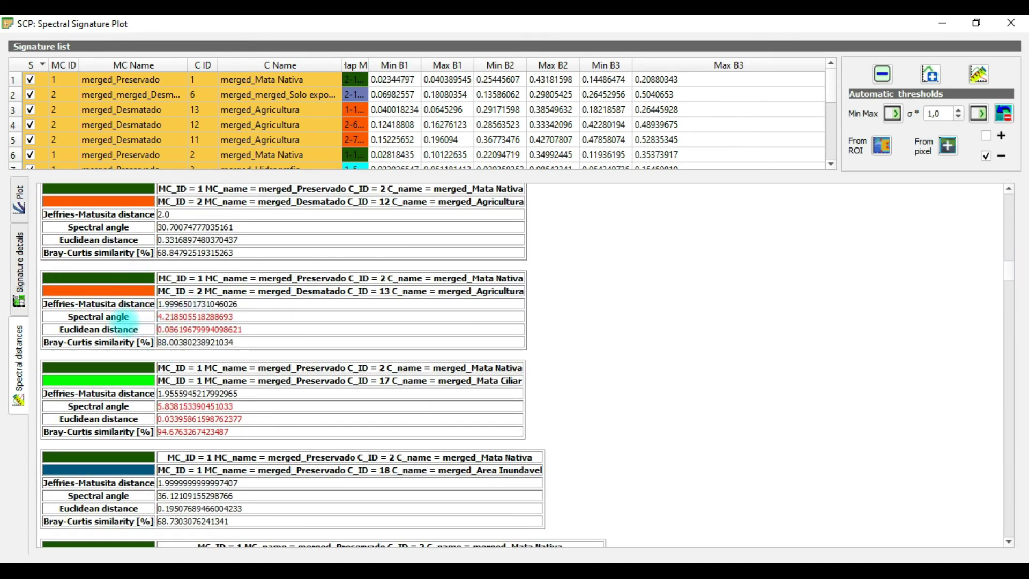
{"action": "left_click_drag", "start_coordinate": [1010, 272], "coordinate": [1015, 396]}
{"action": "left_click", "coordinate": [1012, 404]}
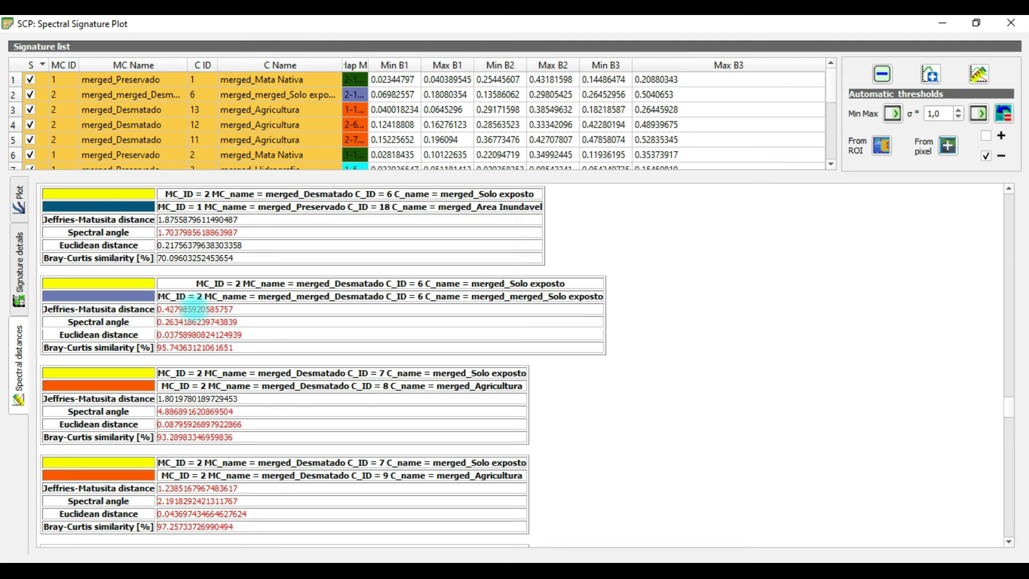
{"action": "left_click", "coordinate": [1007, 406]}
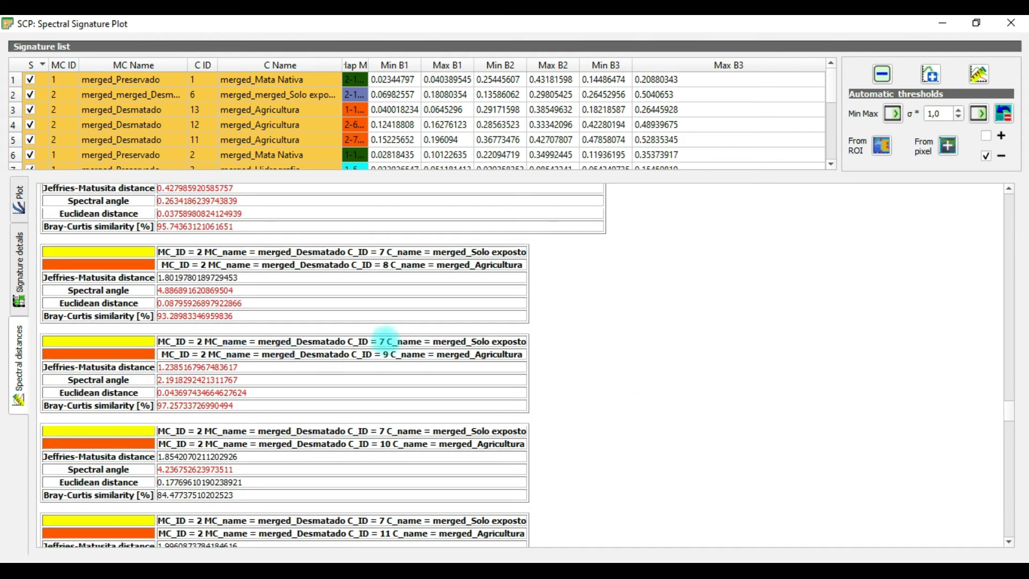
Locate the merged Solo exposto signature with C ID 7 in the signature list and widen the color overlap column to read its overlaps
{"action": "left_click", "coordinate": [832, 144]}
{"action": "scroll", "coordinate": [835, 144], "scroll_direction": "down", "scroll_amount": 1}
{"action": "scroll", "coordinate": [835, 131], "scroll_direction": "up", "scroll_amount": 2}
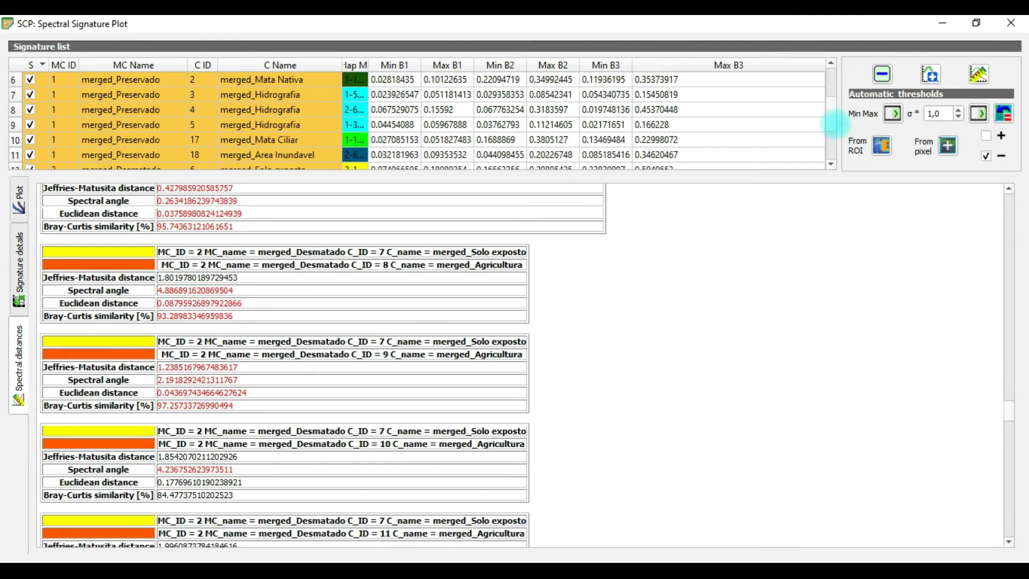
{"action": "scroll", "coordinate": [834, 123], "scroll_direction": "down", "scroll_amount": 2}
{"action": "left_click", "coordinate": [30, 116]}
{"action": "double_click", "coordinate": [369, 64]}
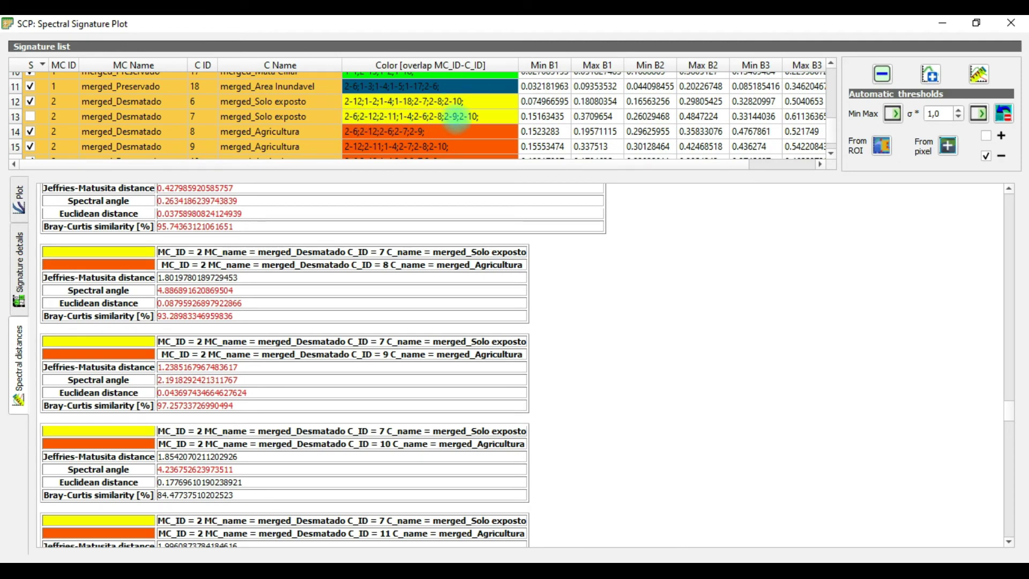
Review the remaining spectral distance comparisons from end to start, and close the spectral signature plot
{"action": "left_click_drag", "start_coordinate": [1010, 412], "coordinate": [1013, 529]}
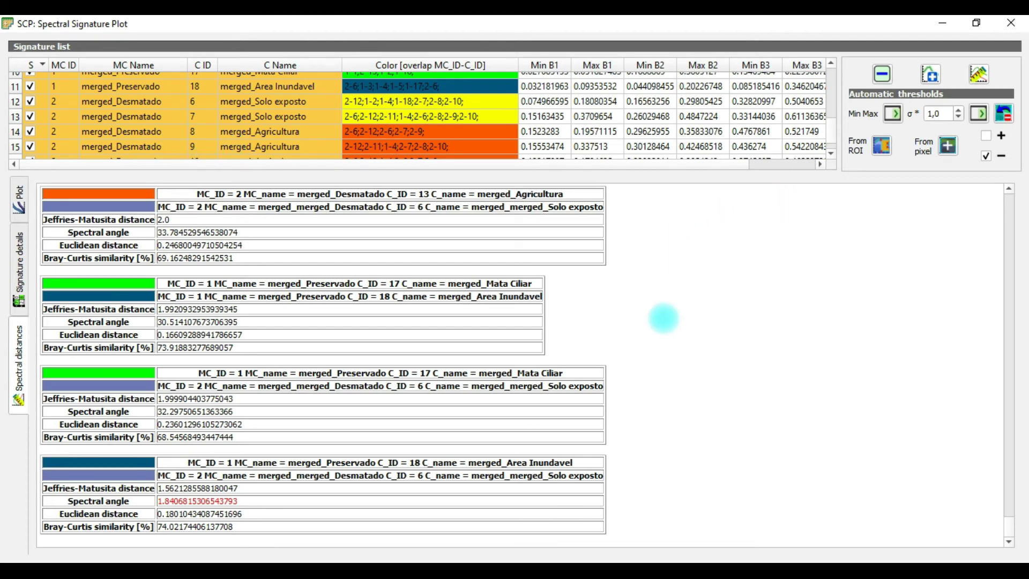
{"action": "scroll", "coordinate": [1011, 199], "scroll_direction": "up", "scroll_amount": 20}
{"action": "scroll", "coordinate": [402, 397], "scroll_direction": "down", "scroll_amount": 10}
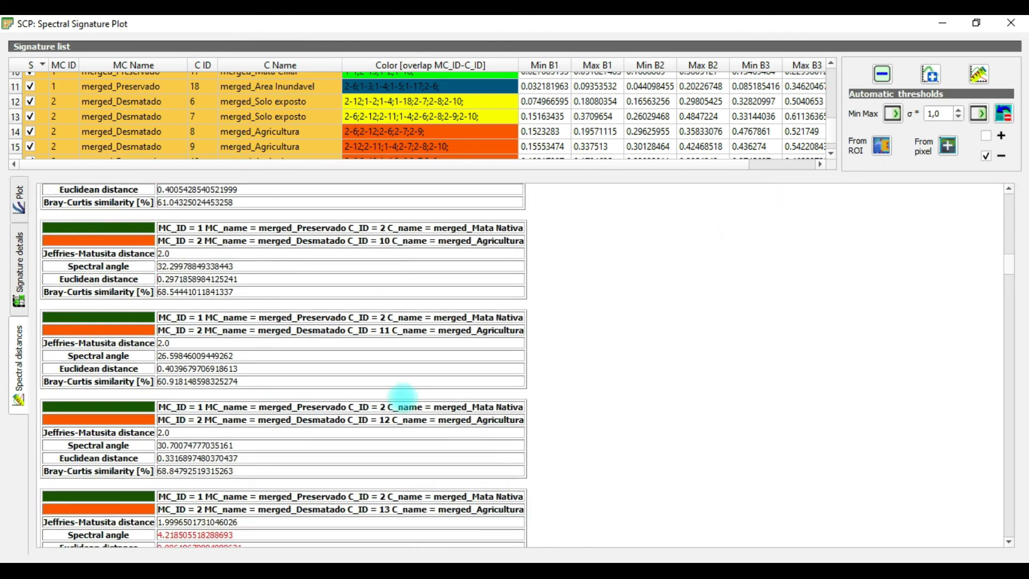
{"action": "scroll", "coordinate": [453, 256], "scroll_direction": "up", "scroll_amount": 10}
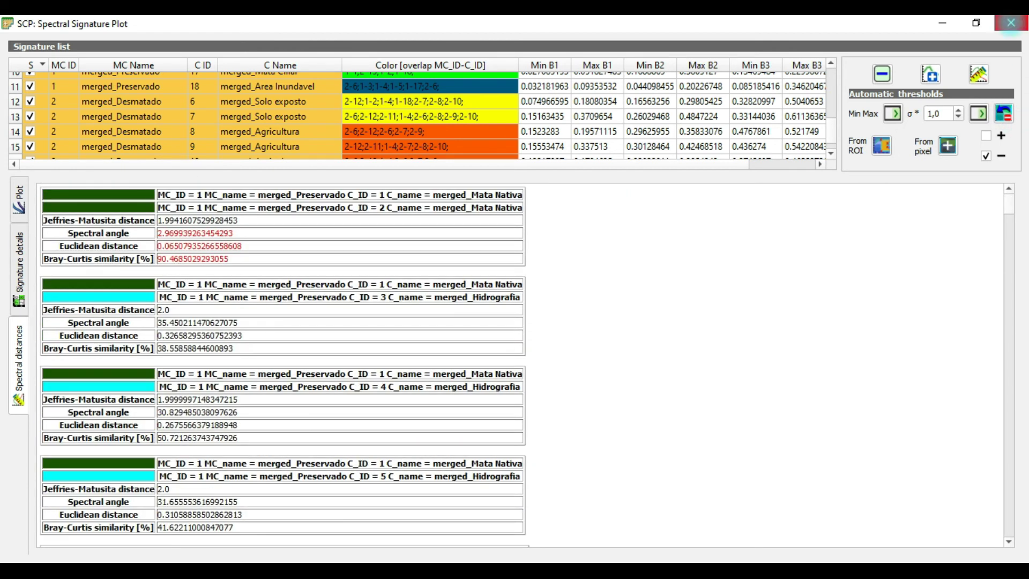
{"action": "left_click", "coordinate": [1010, 24]}
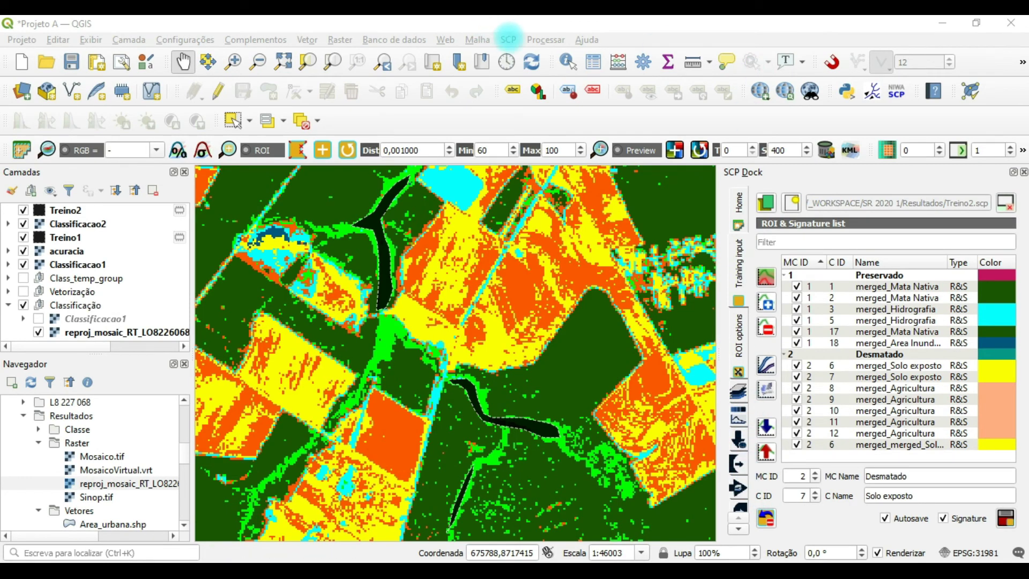
Open the SCP band-processing Classification tool with the Algorithm option off for land cover signature classification
{"action": "left_click", "coordinate": [508, 39]}
{"action": "mouse_move", "coordinate": [576, 125]}
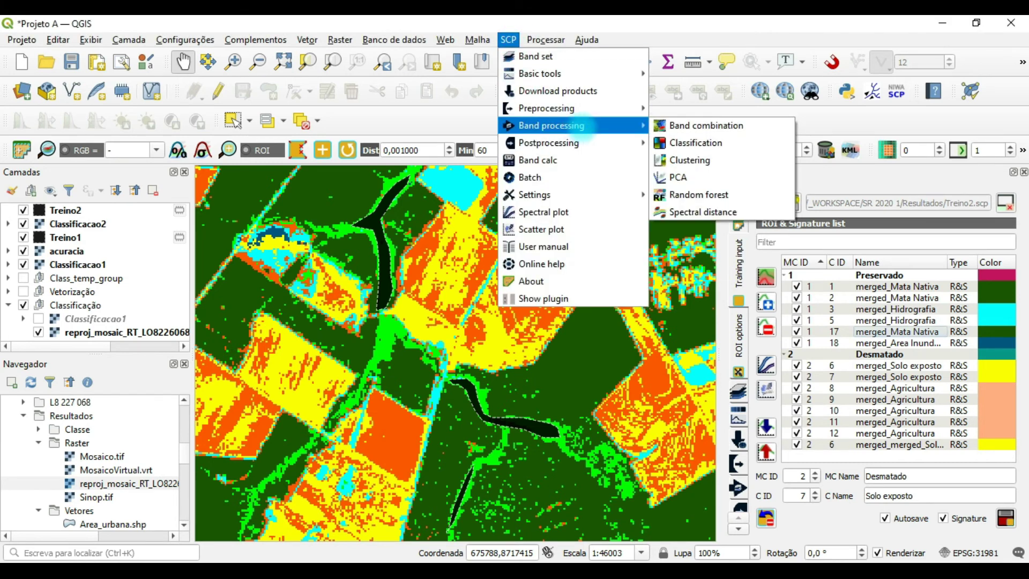
{"action": "left_click", "coordinate": [694, 142]}
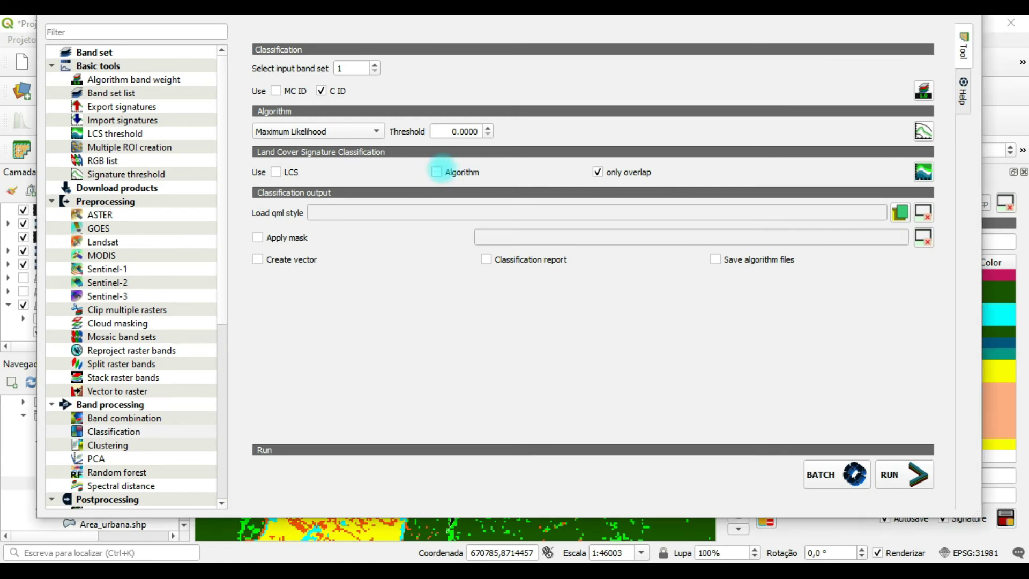
{"action": "left_click", "coordinate": [437, 172]}
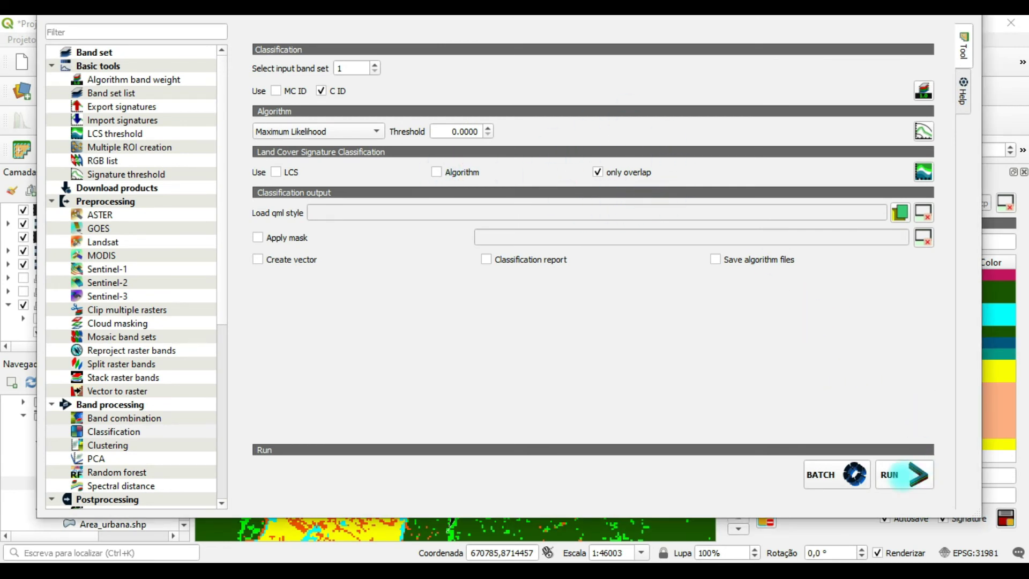
Run the Maximum Likelihood classification by C ID, saving the output as Classificacao2 in the Classe folder of Resultados
{"action": "left_click", "coordinate": [888, 474]}
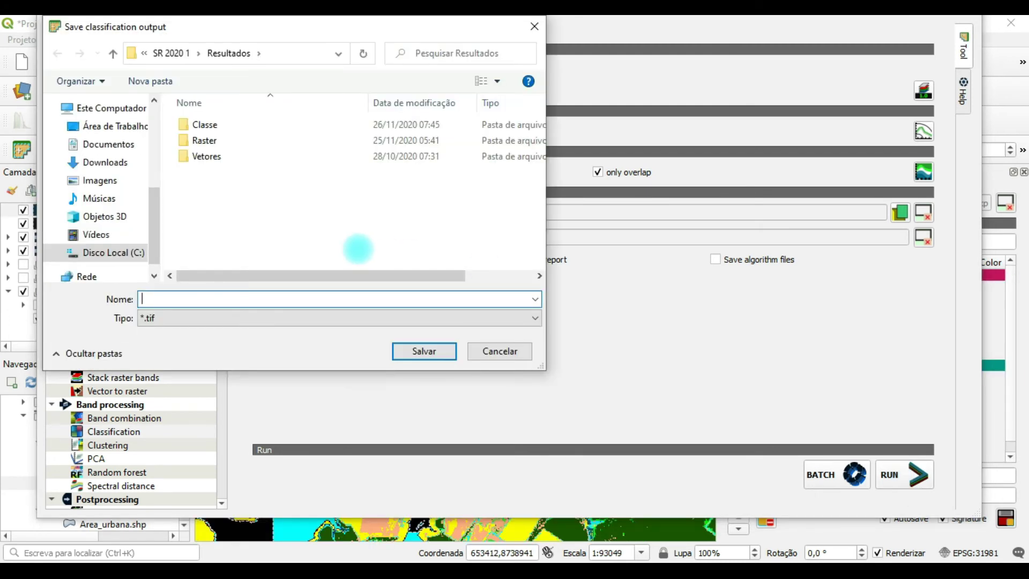
{"action": "double_click", "coordinate": [207, 128]}
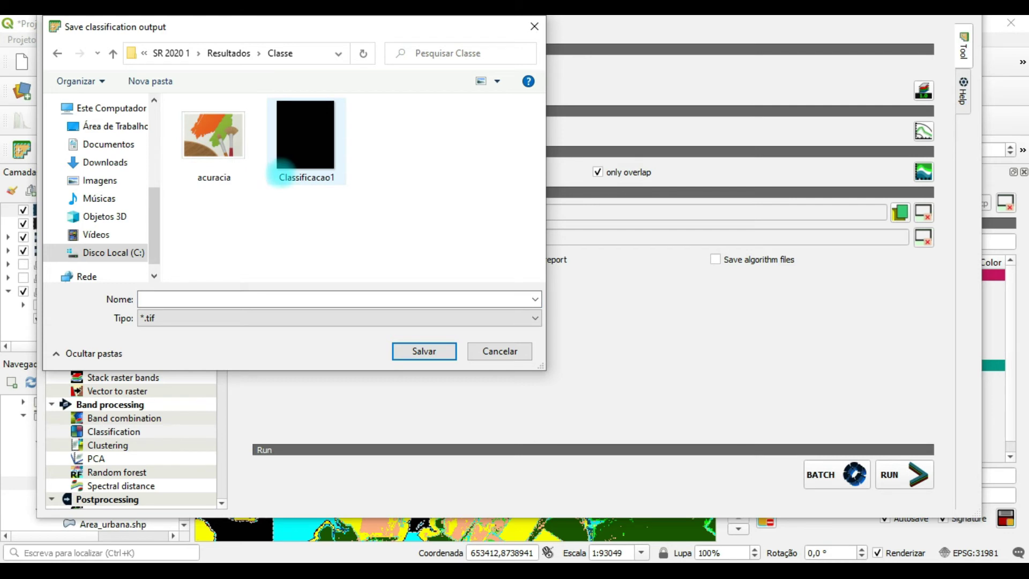
{"action": "left_click", "coordinate": [288, 161]}
{"action": "double_click", "coordinate": [202, 298]}
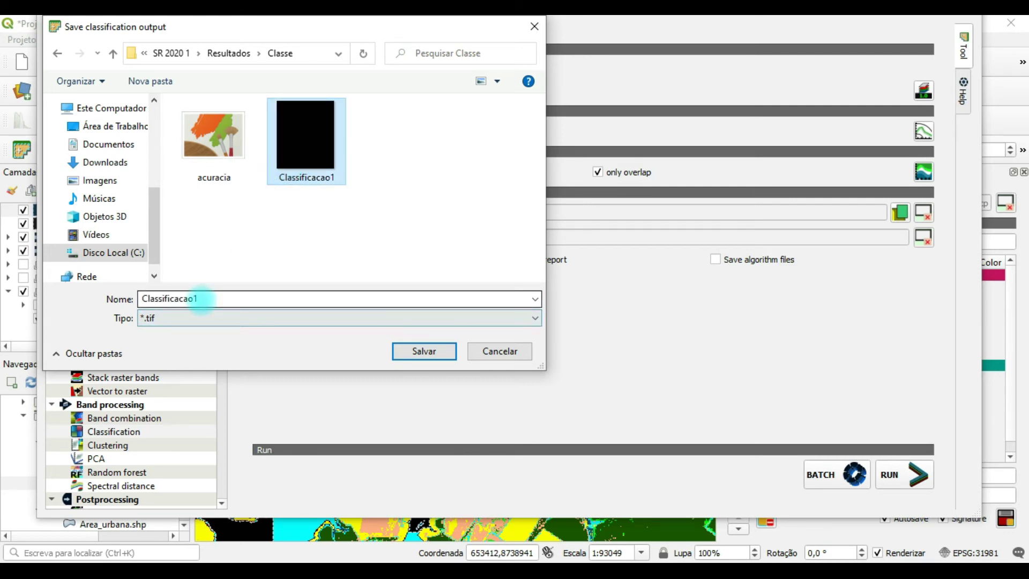
{"action": "left_click", "coordinate": [202, 298]}
{"action": "key", "text": "BackSpace"}
{"action": "type", "text": "5"}
{"action": "key", "text": "BackSpace"}
{"action": "type", "text": "2"}
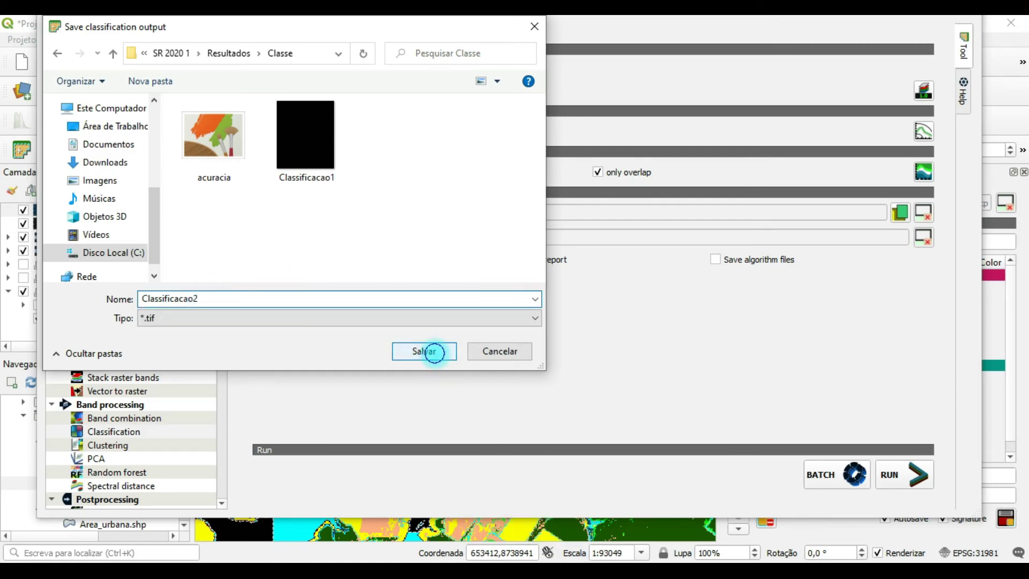
{"action": "left_click", "coordinate": [434, 352]}
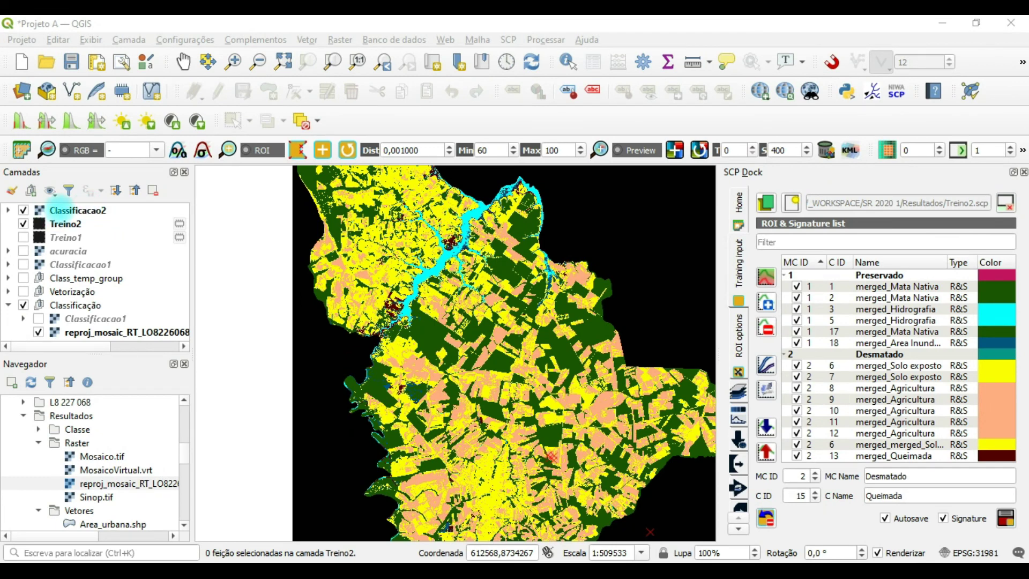
Remove the 0 - Unclassified class from the Classificacao2 layer's symbology and apply the change
{"action": "left_click", "coordinate": [60, 206]}
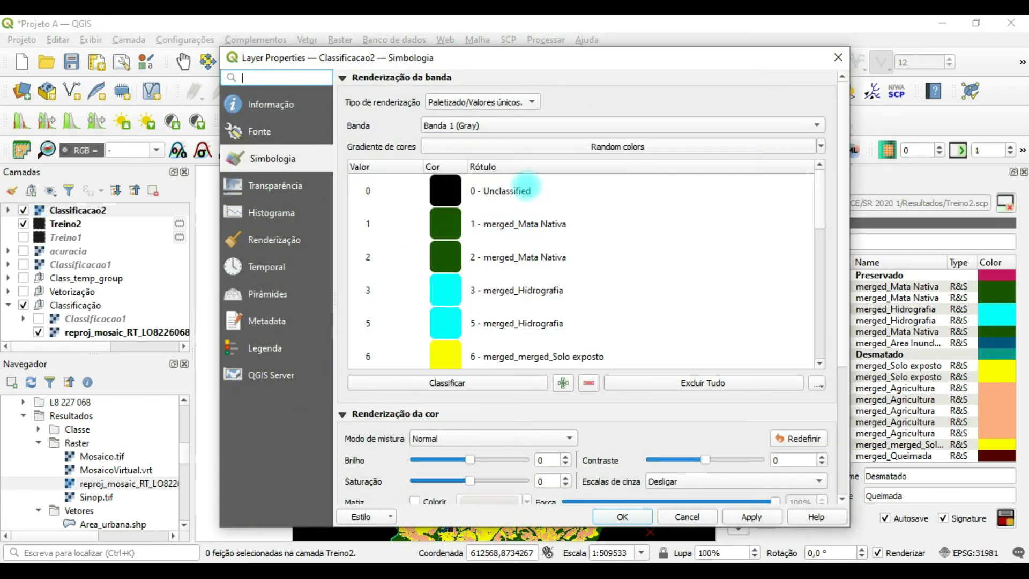
{"action": "left_click", "coordinate": [526, 188]}
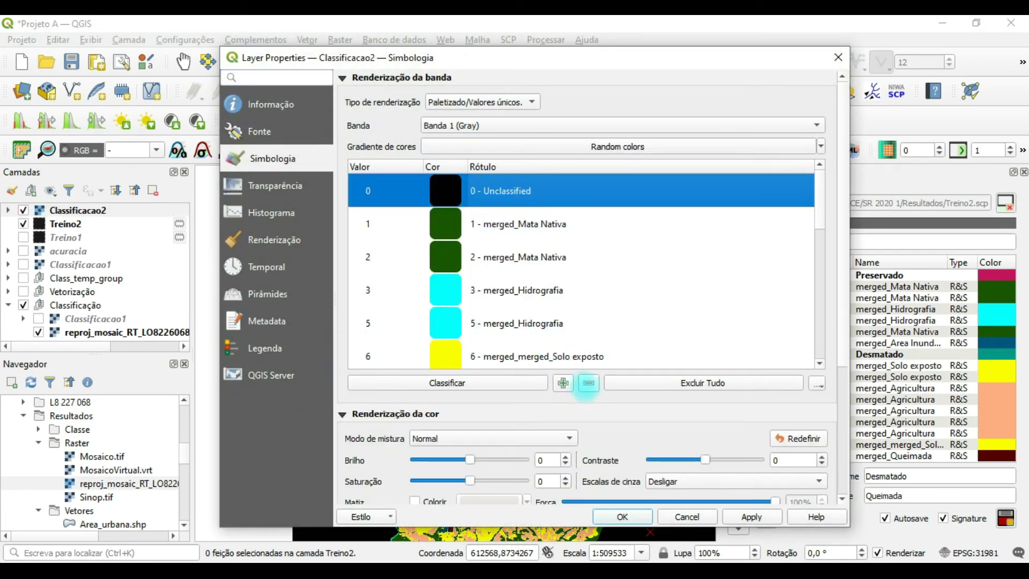
{"action": "left_click", "coordinate": [589, 383]}
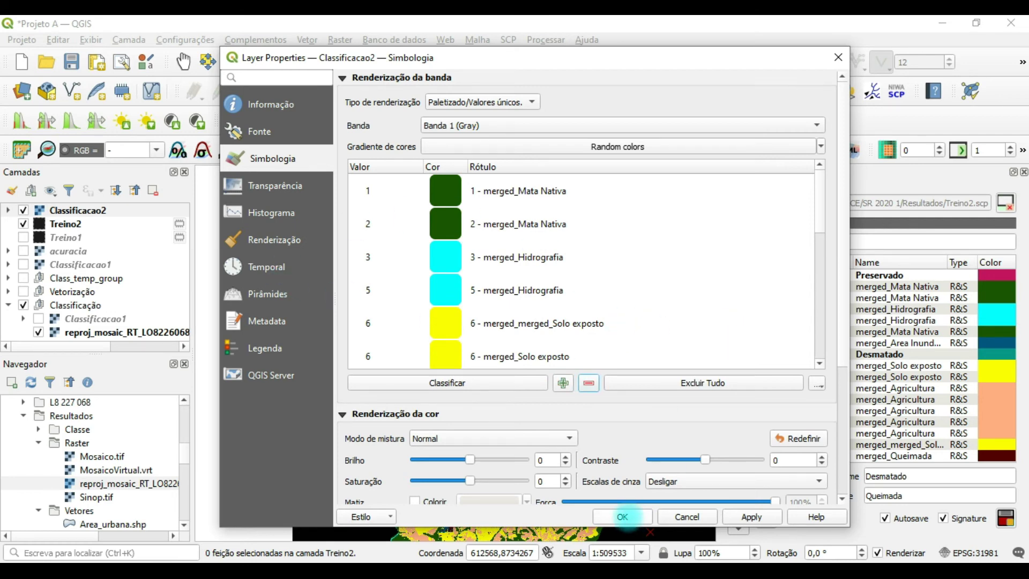
{"action": "left_click", "coordinate": [622, 516]}
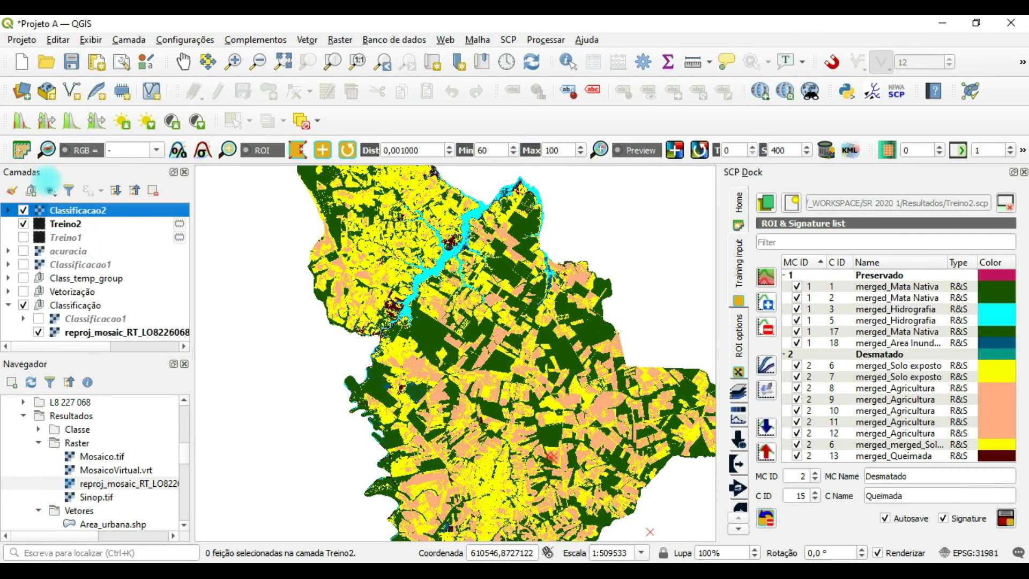
Compare Classificacao2 with the reprojected mosaic and Classificacao1 by switching layer visibility, leaving both classifications shown
{"action": "left_click", "coordinate": [23, 210]}
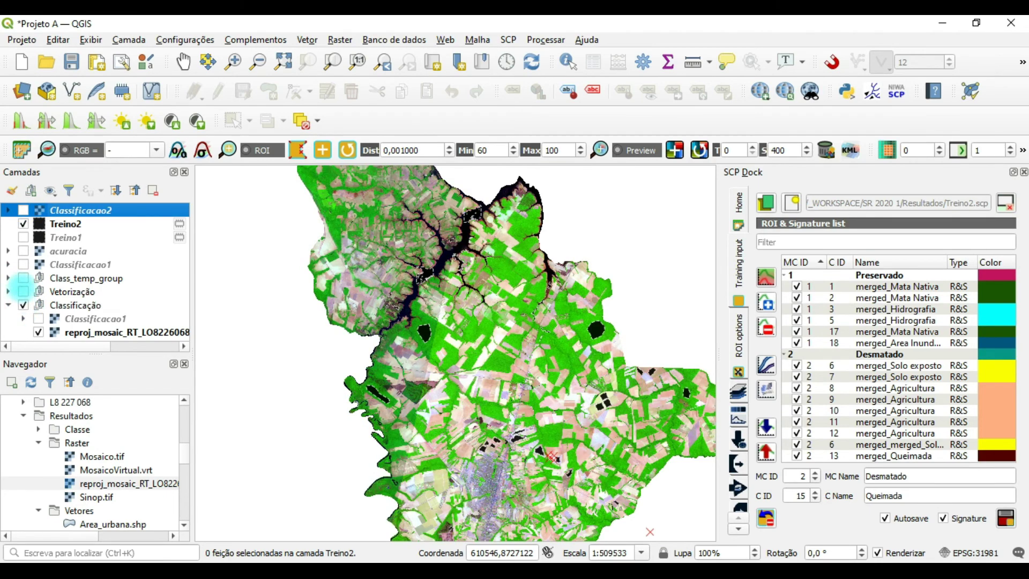
{"action": "left_click", "coordinate": [23, 305]}
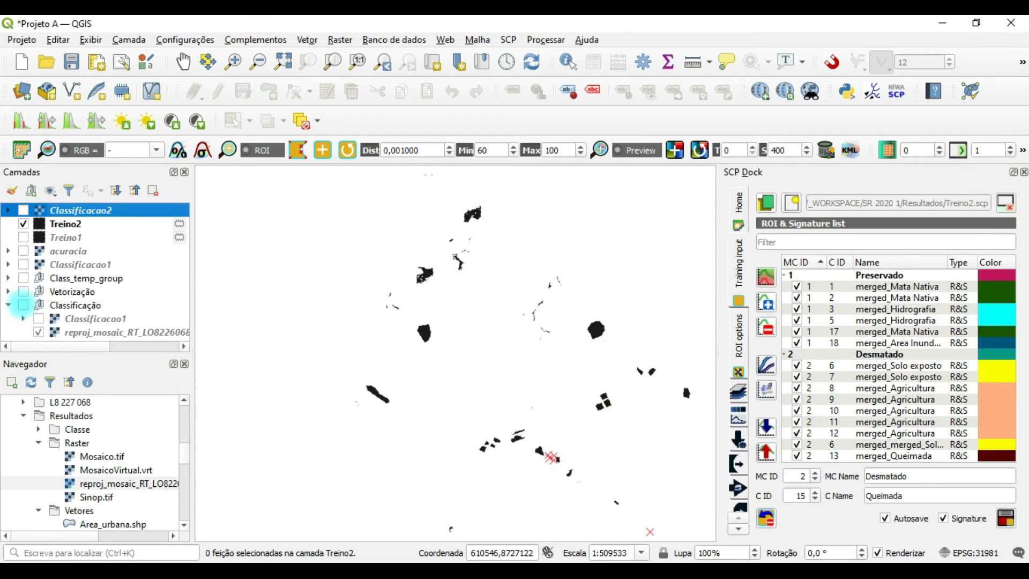
{"action": "left_click", "coordinate": [23, 305]}
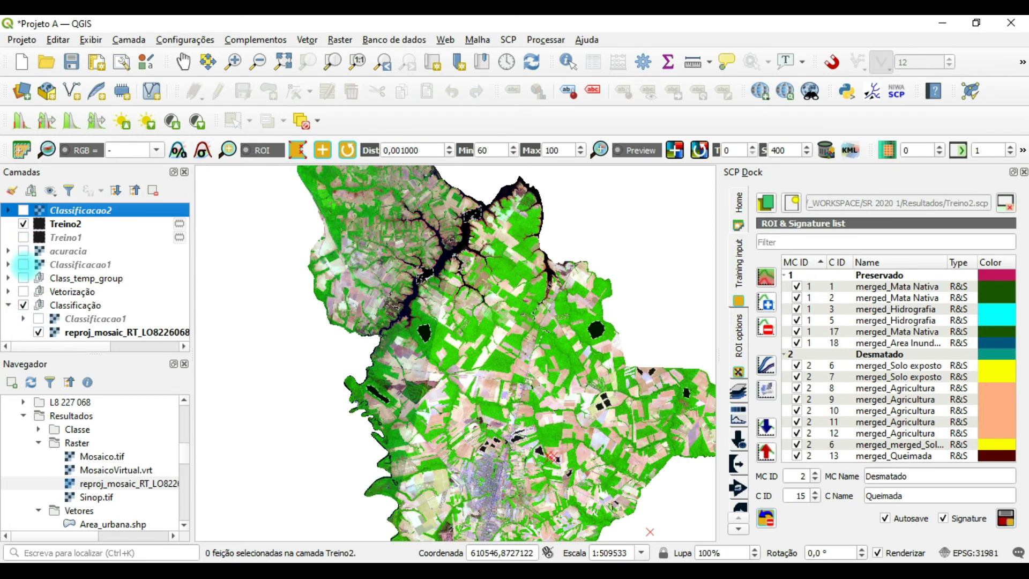
{"action": "left_click", "coordinate": [23, 264]}
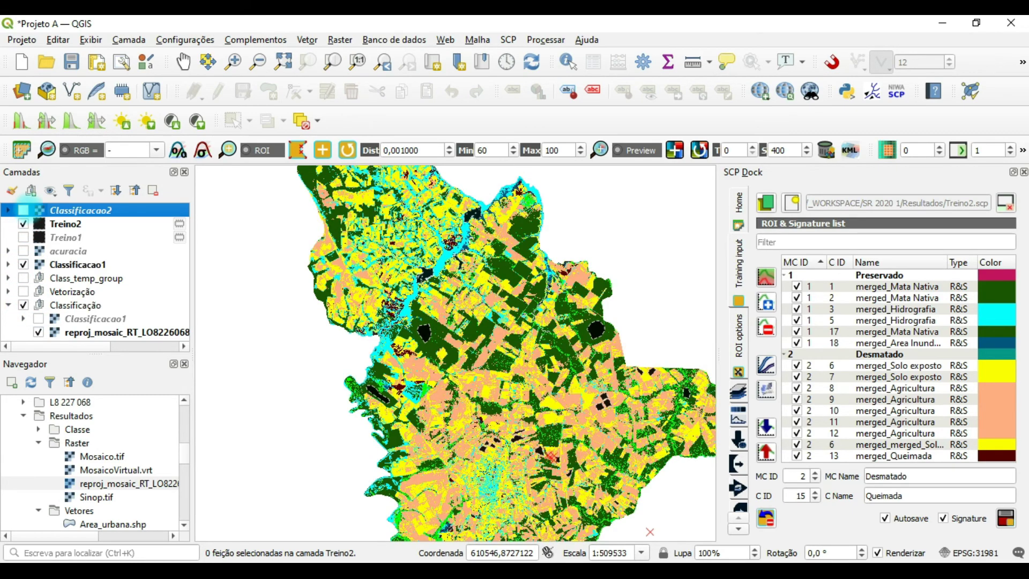
{"action": "left_click", "coordinate": [23, 210]}
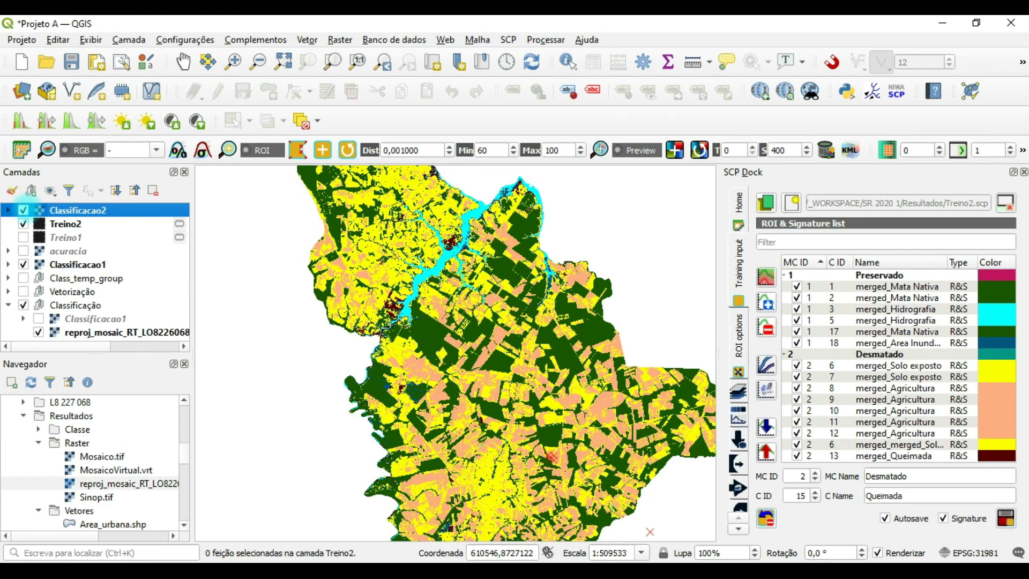
{"action": "left_click", "coordinate": [23, 210]}
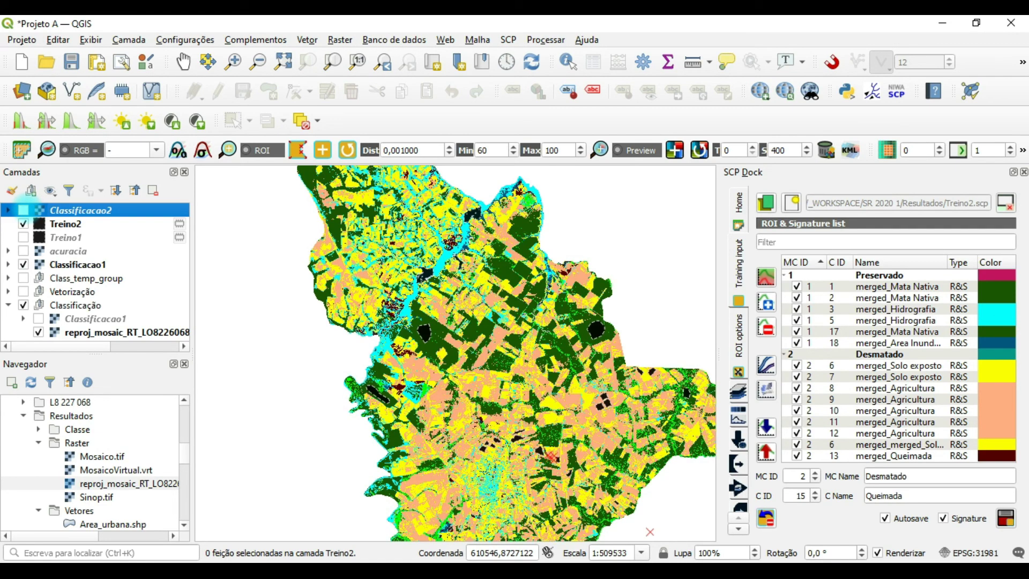
{"action": "left_click", "coordinate": [23, 210]}
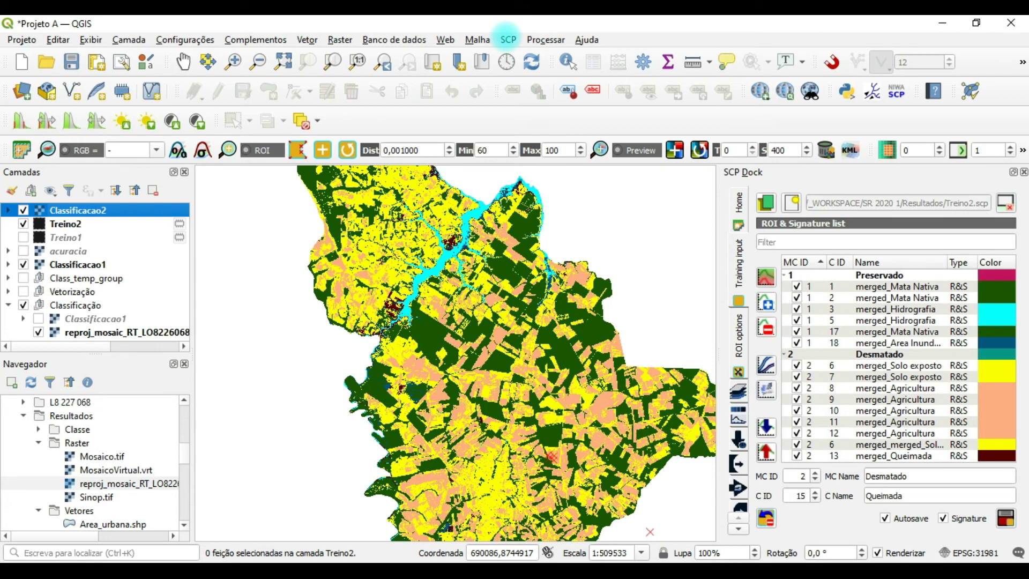
Open the SCP postprocessing Accuracy tool, refresh the classification list, and choose Classificacao2 as the classification to assess
{"action": "left_click", "coordinate": [506, 39]}
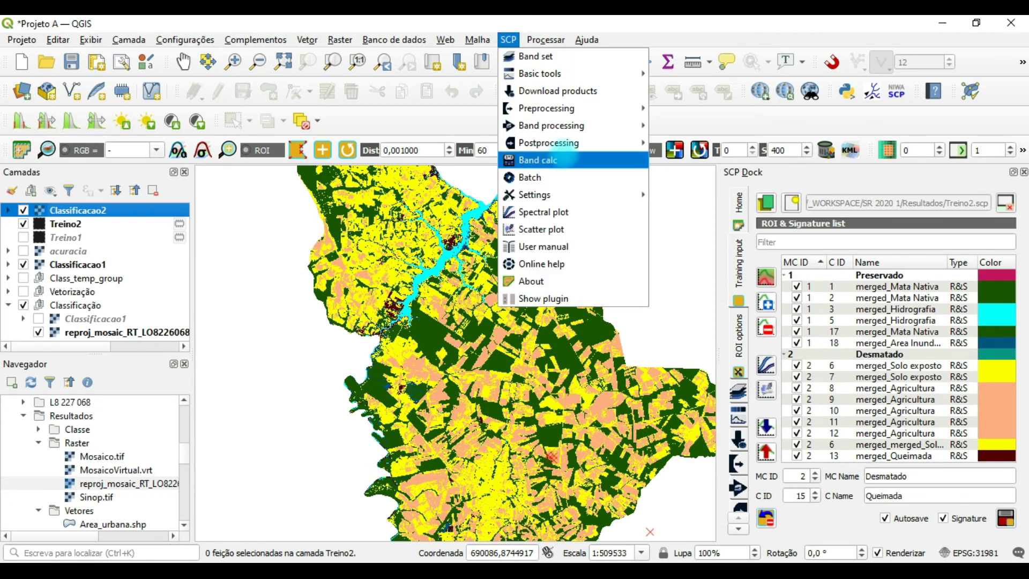
{"action": "mouse_move", "coordinate": [572, 142]}
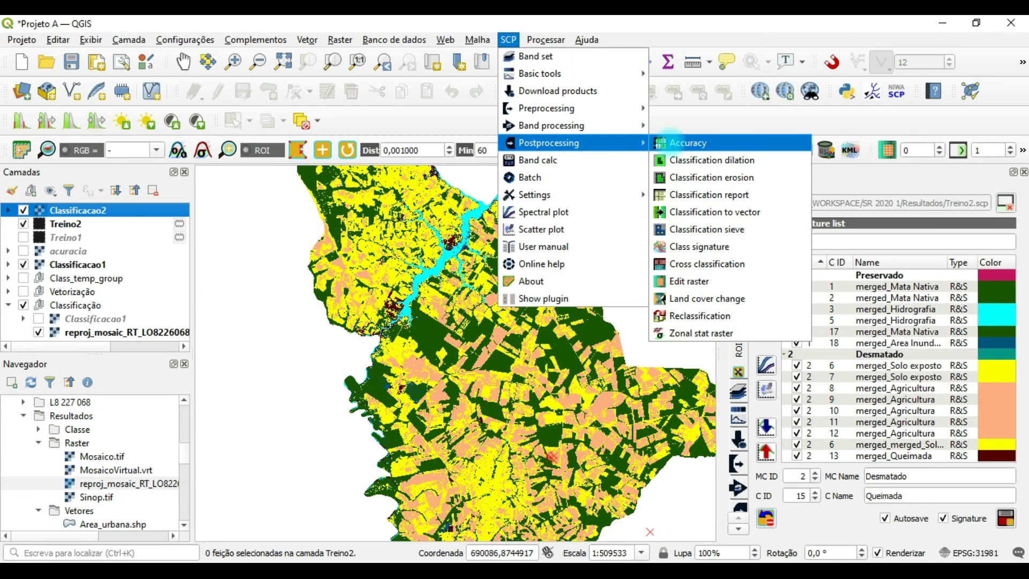
{"action": "left_click", "coordinate": [670, 143]}
{"action": "left_click", "coordinate": [266, 52]}
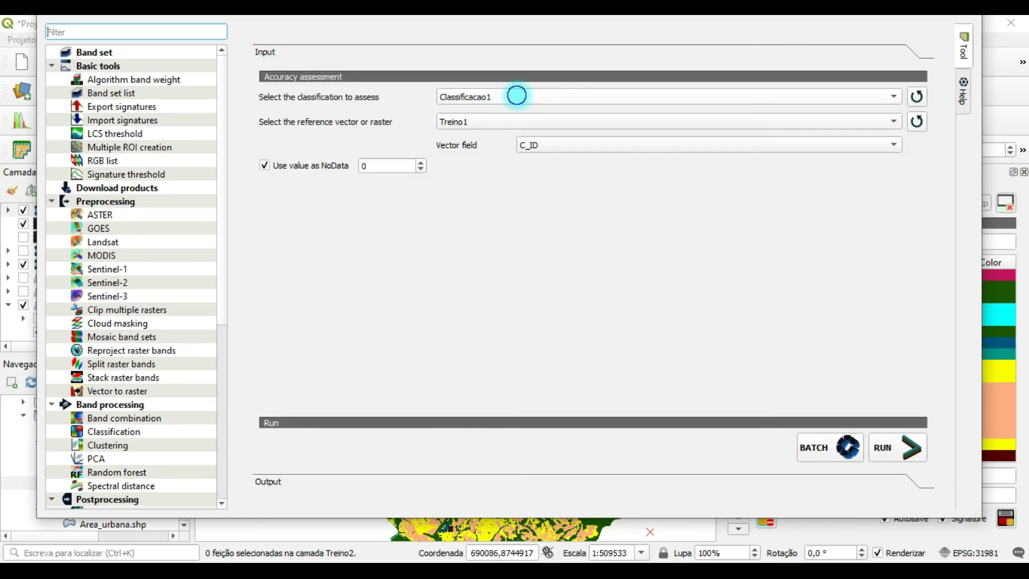
{"action": "left_click", "coordinate": [517, 96]}
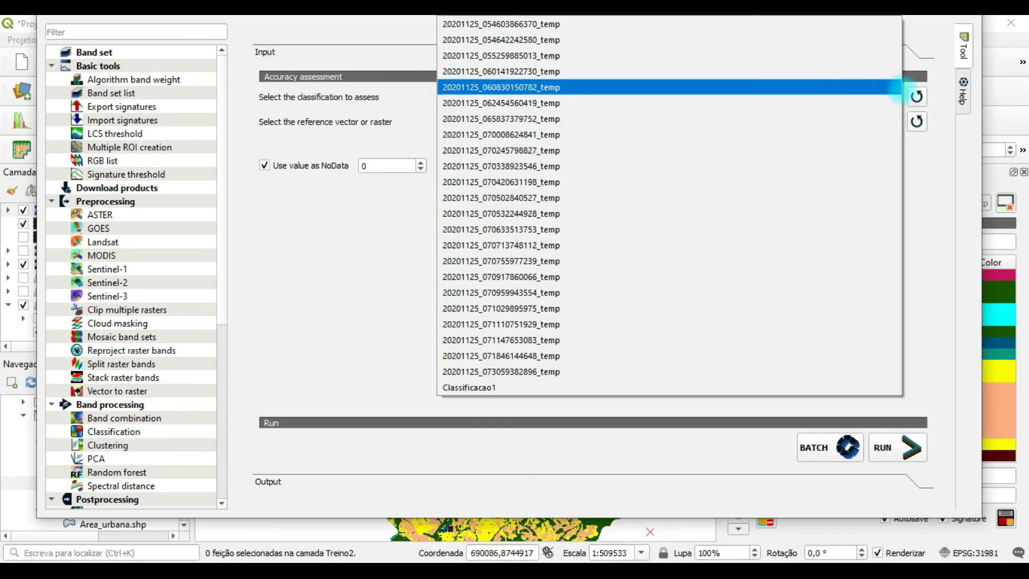
{"action": "left_click", "coordinate": [917, 97]}
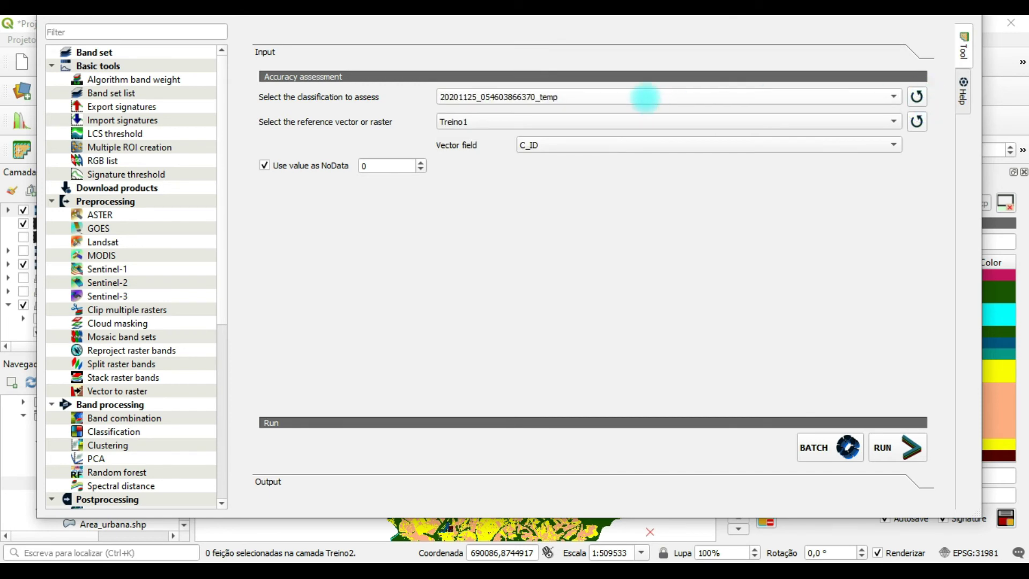
{"action": "left_click", "coordinate": [645, 97]}
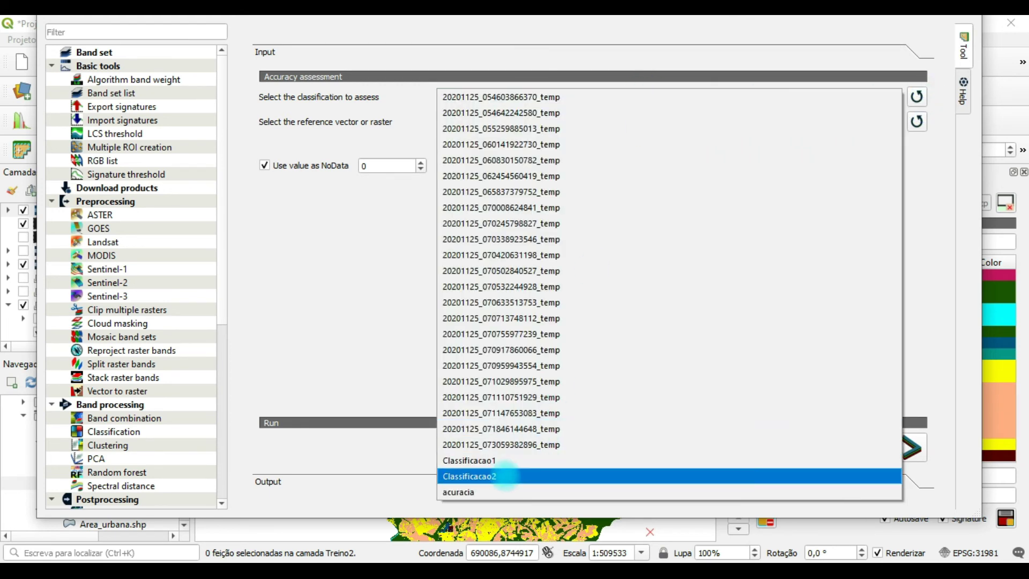
{"action": "left_click", "coordinate": [505, 476]}
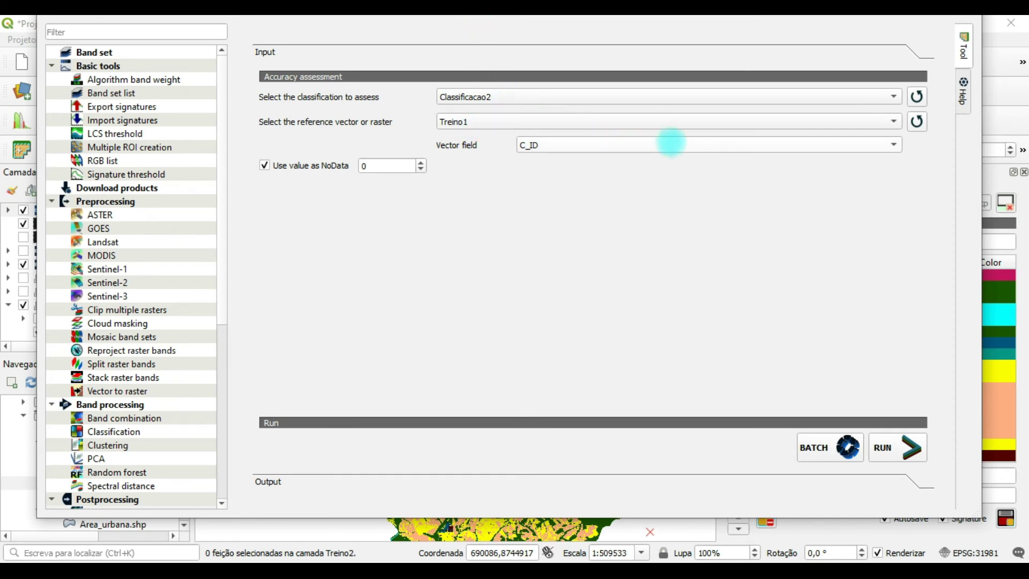
Refresh the reference list and set Treino2 as the accuracy reference with C_ID as the vector field
{"action": "left_click", "coordinate": [916, 121]}
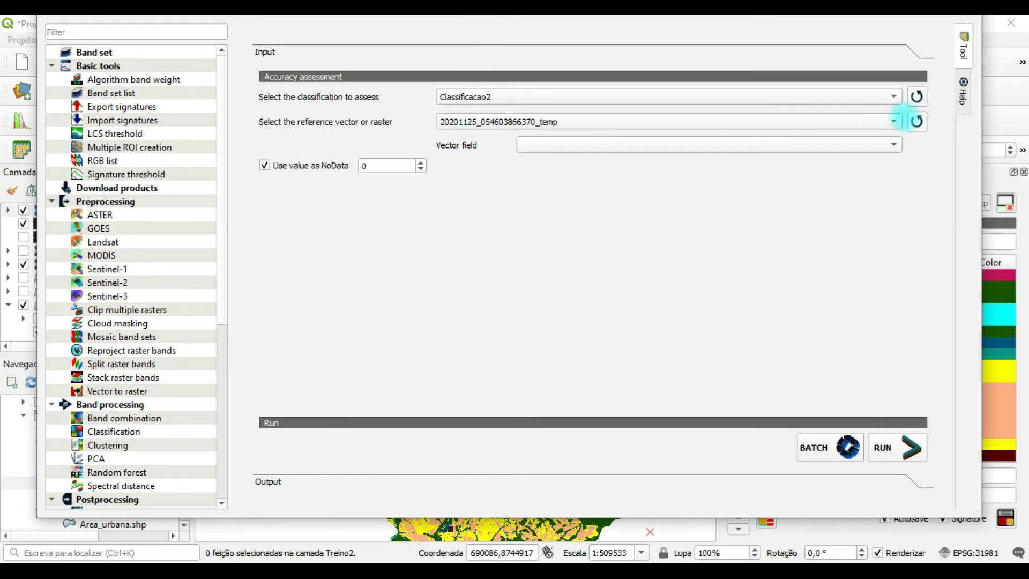
{"action": "left_click", "coordinate": [892, 119]}
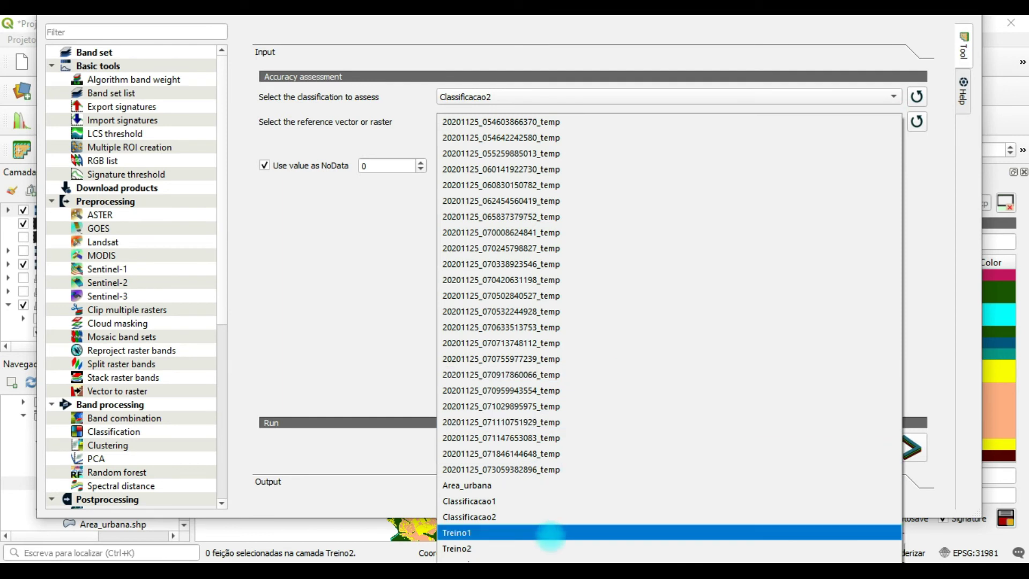
{"action": "left_click", "coordinate": [549, 545]}
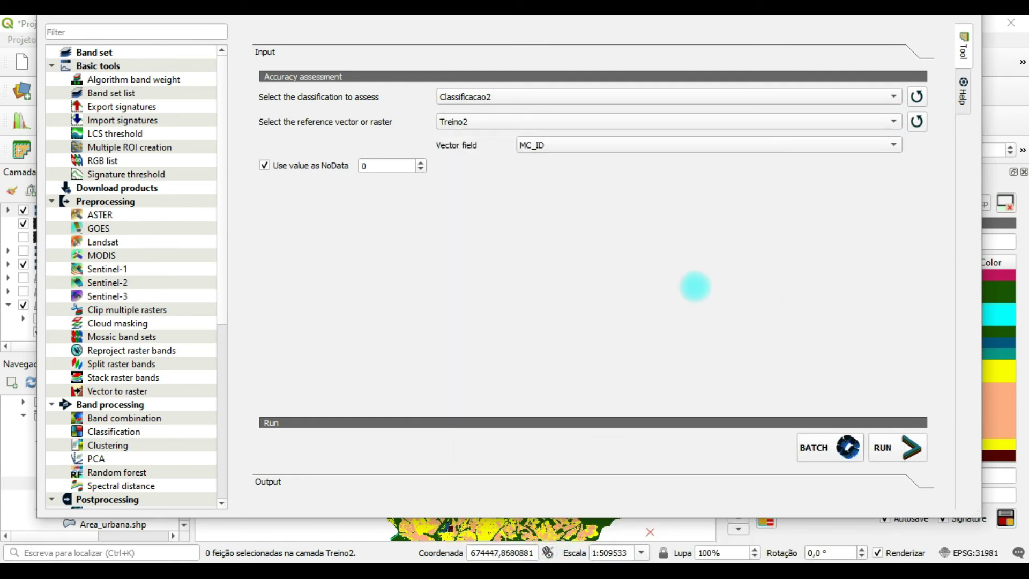
{"action": "left_click", "coordinate": [700, 144]}
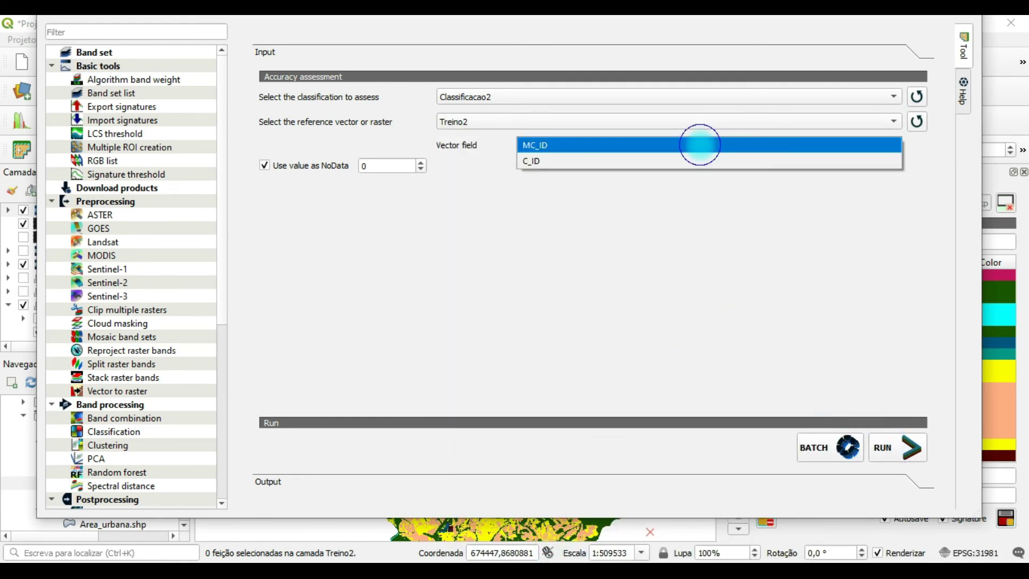
{"action": "left_click", "coordinate": [664, 158]}
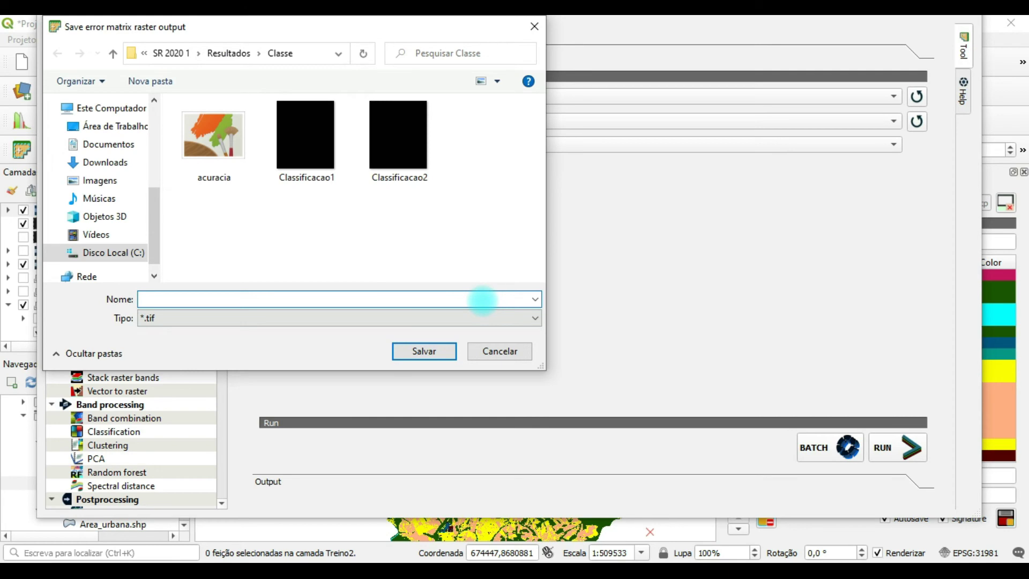
Run the accuracy assessment, saving the error matrix raster as acuracia2 in the Classe folder of Resultados
{"action": "left_click", "coordinate": [236, 163]}
{"action": "double_click", "coordinate": [206, 298]}
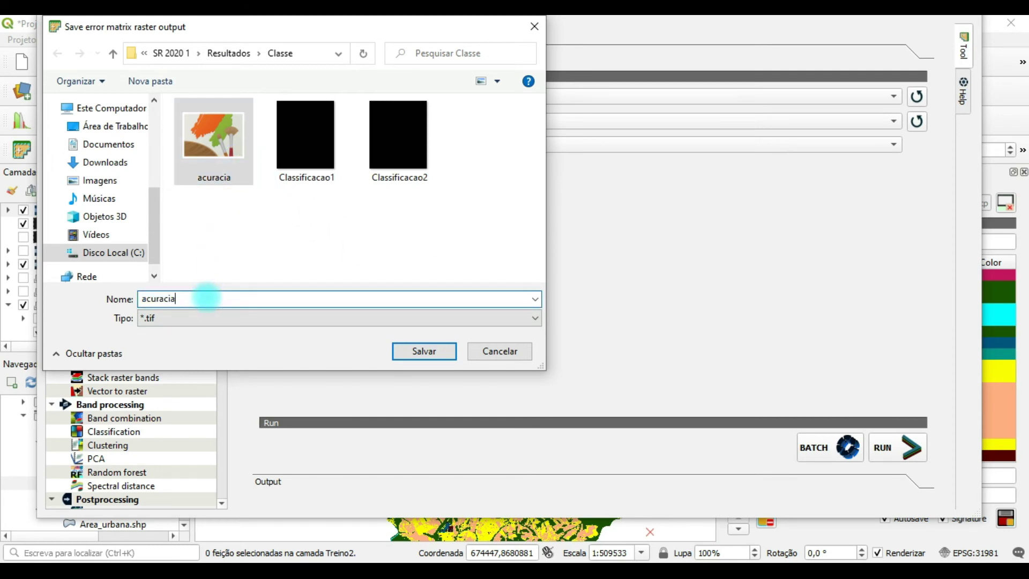
{"action": "type", "text": "2"}
{"action": "key", "text": "Return"}
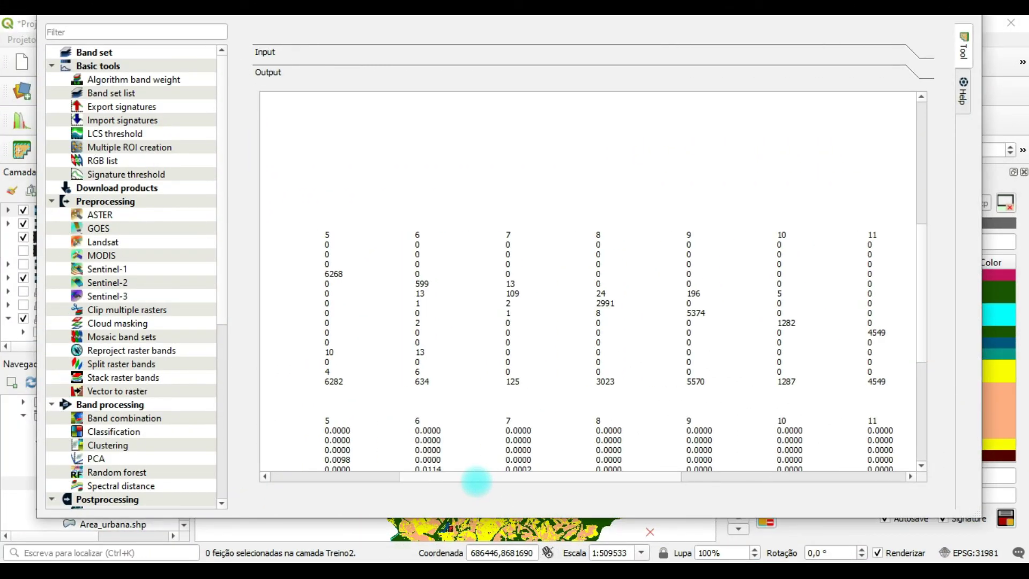
Examine the error matrix columns, per-class accuracies, overall accuracy and Kappa hat in the output, and close the tool
{"action": "left_click_drag", "start_coordinate": [476, 481], "coordinate": [779, 492]}
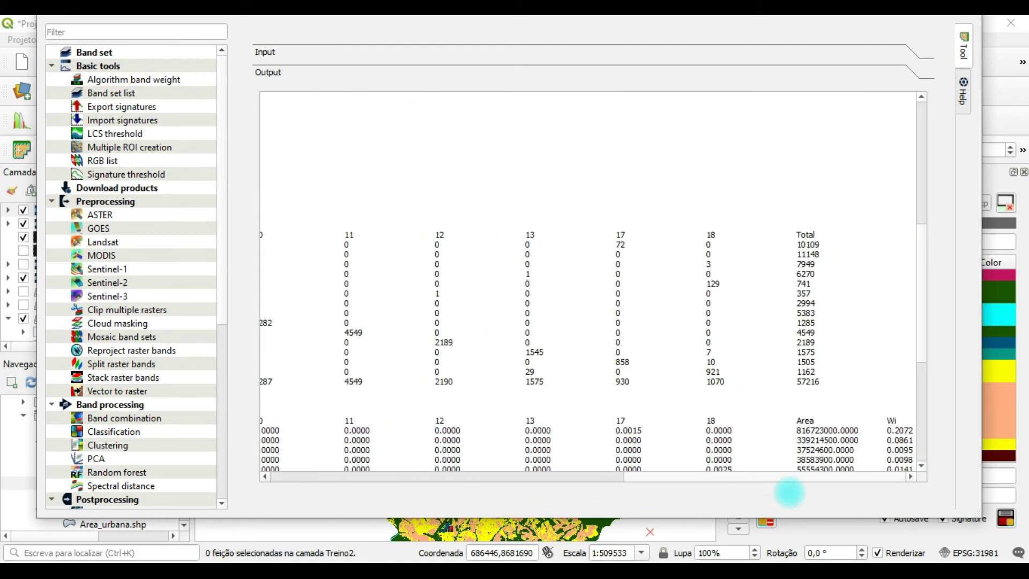
{"action": "left_click_drag", "start_coordinate": [922, 262], "coordinate": [921, 358]}
{"action": "left_click_drag", "start_coordinate": [650, 478], "coordinate": [285, 478]}
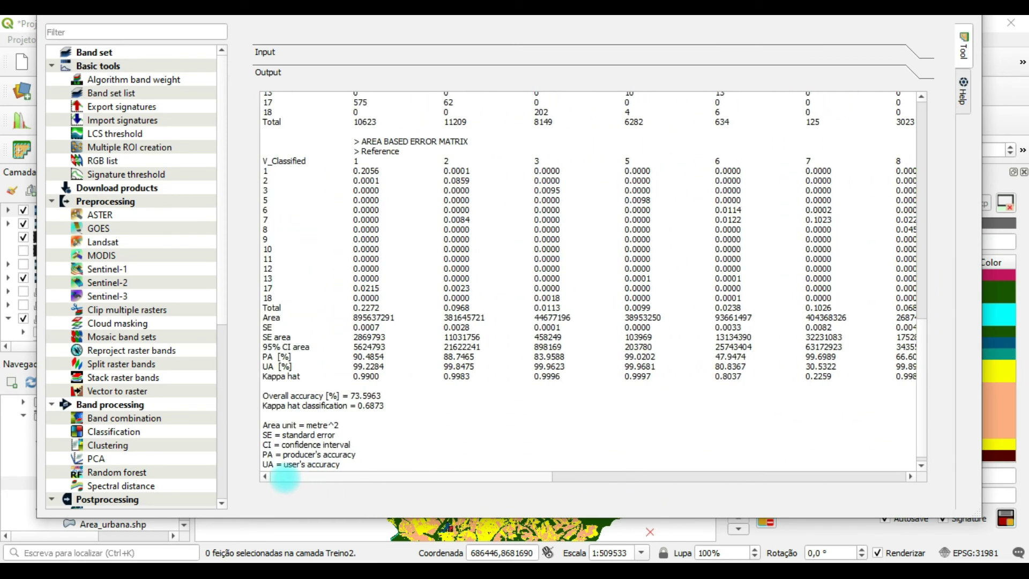
{"action": "left_click", "coordinate": [1011, 23]}
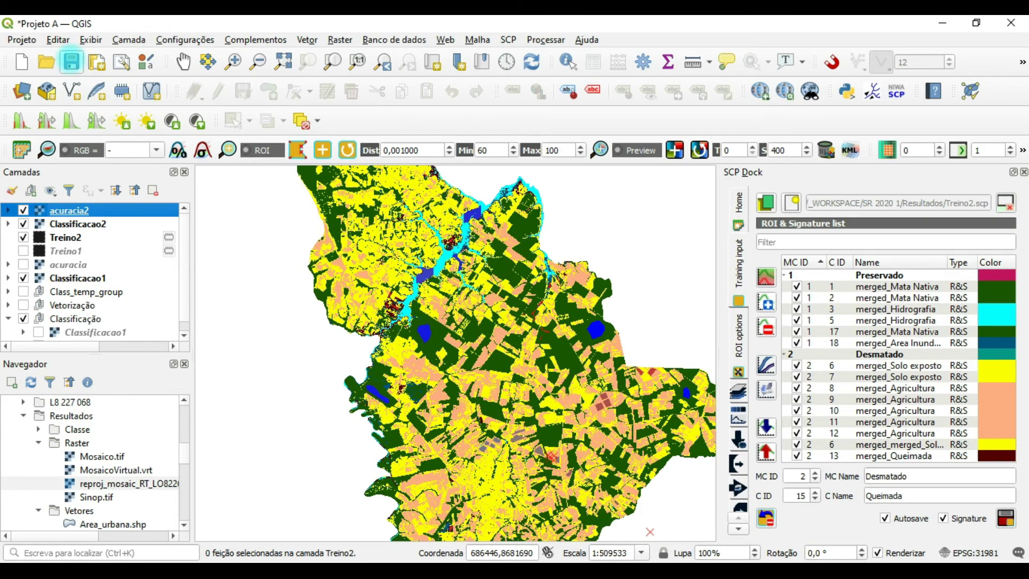
Save the project, move the temporary Treino2 layer above acuracia2, and remove it from the project
{"action": "left_click", "coordinate": [71, 62]}
{"action": "left_click_drag", "start_coordinate": [72, 237], "coordinate": [86, 209]}
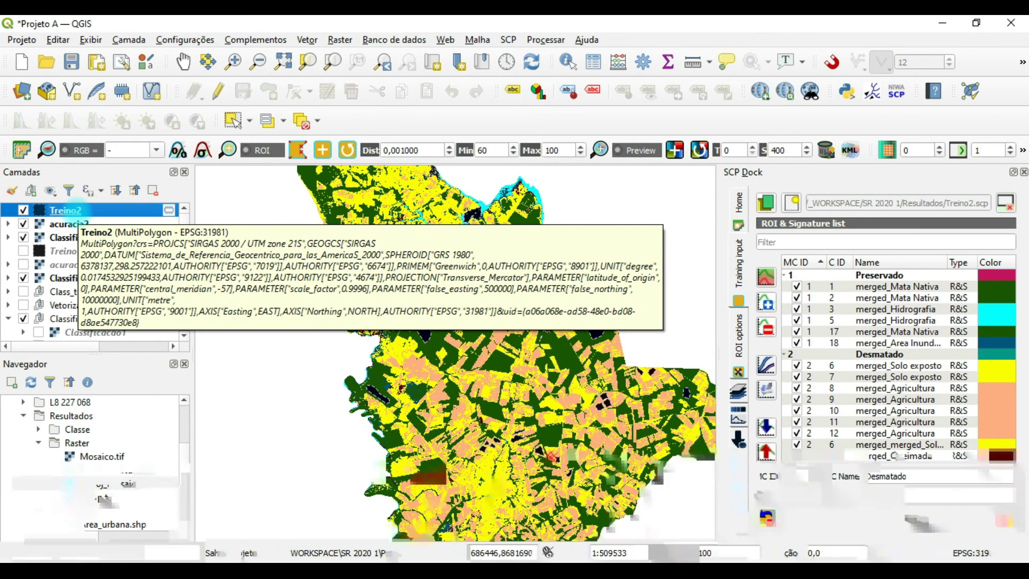
{"action": "mouse_move", "coordinate": [169, 210]}
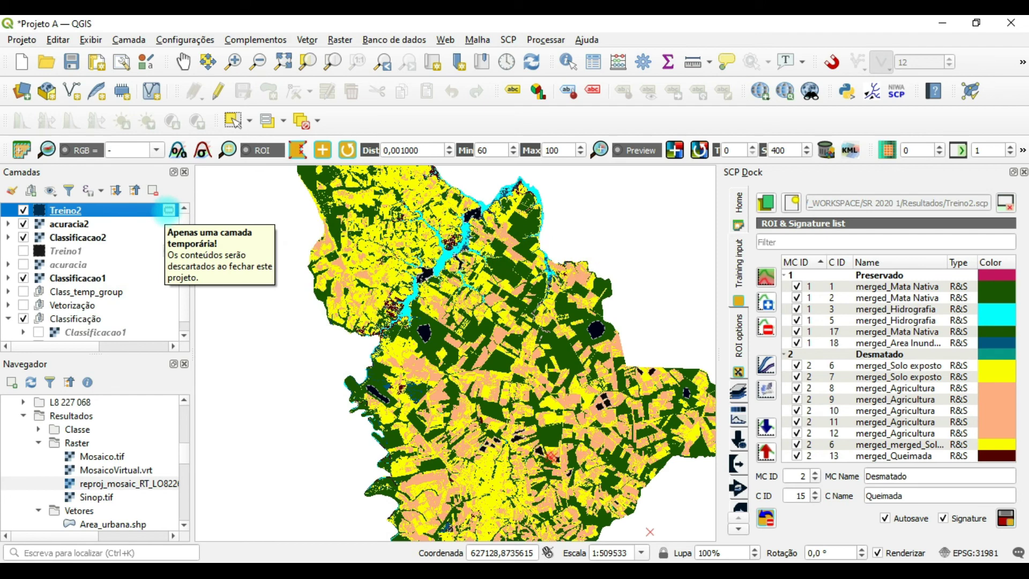
{"action": "right_click", "coordinate": [141, 210]}
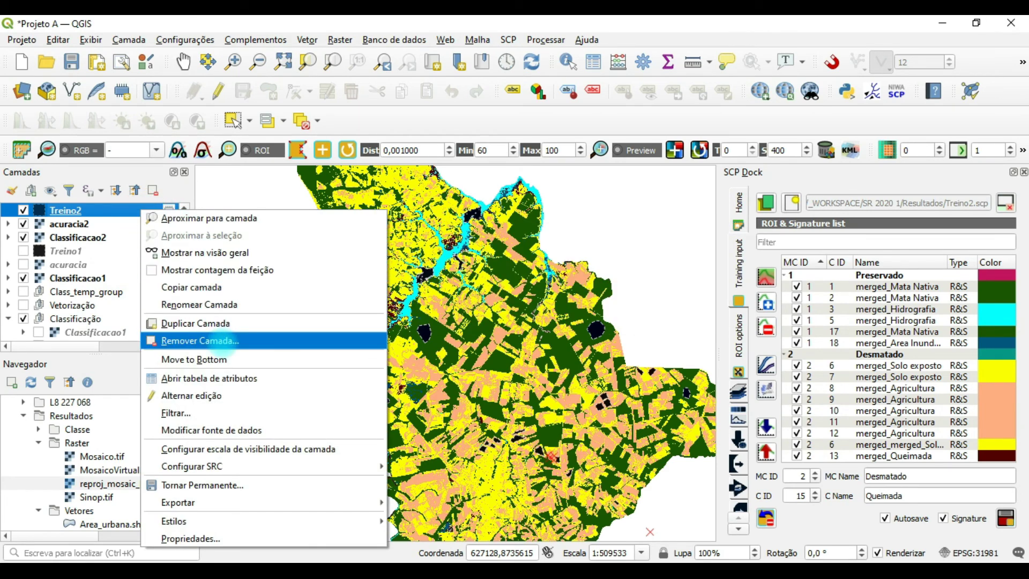
{"action": "left_click", "coordinate": [221, 341]}
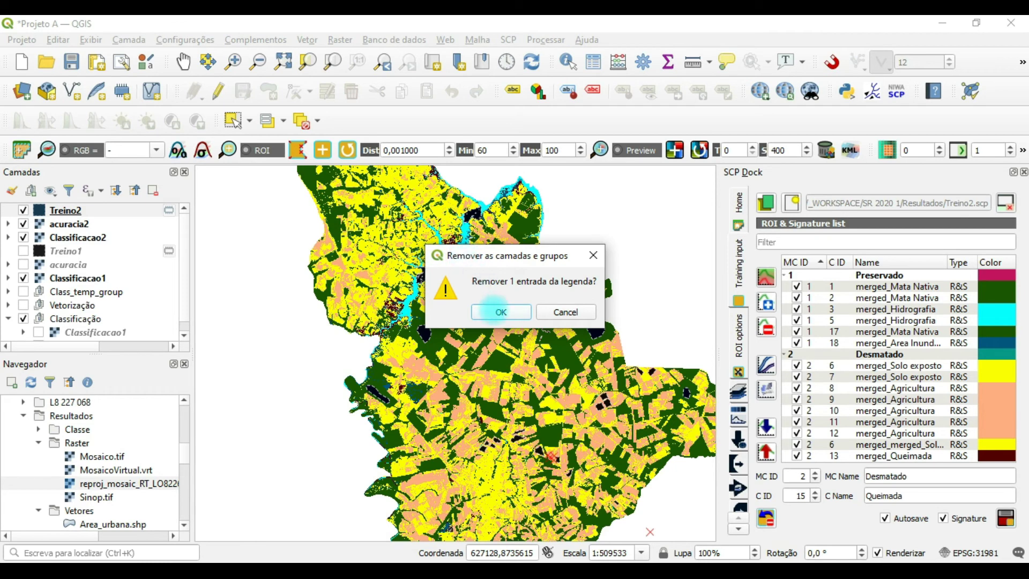
{"action": "left_click", "coordinate": [501, 311]}
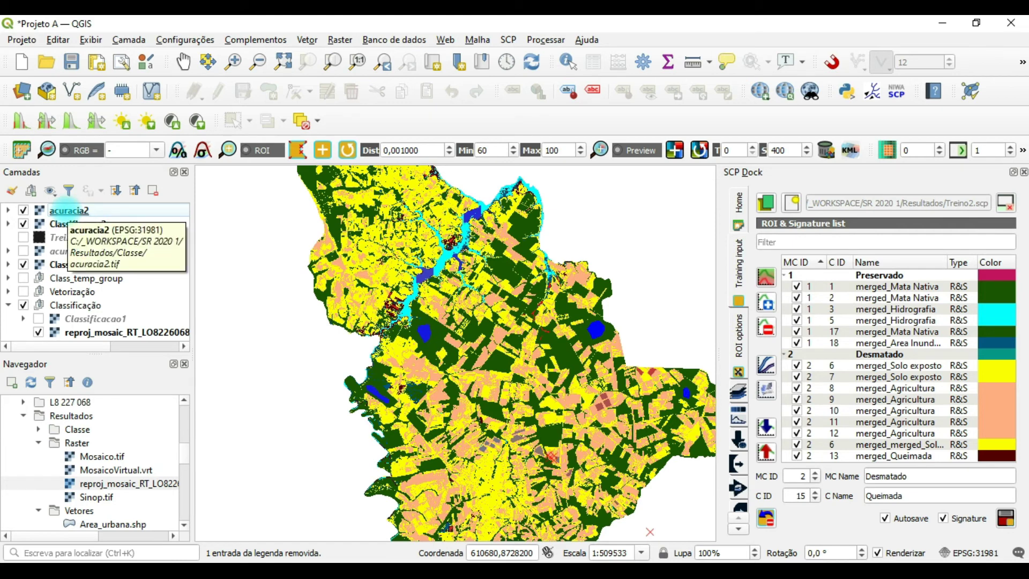
Remove the acuracia2 raster layer from the project
{"action": "right_click", "coordinate": [66, 209]}
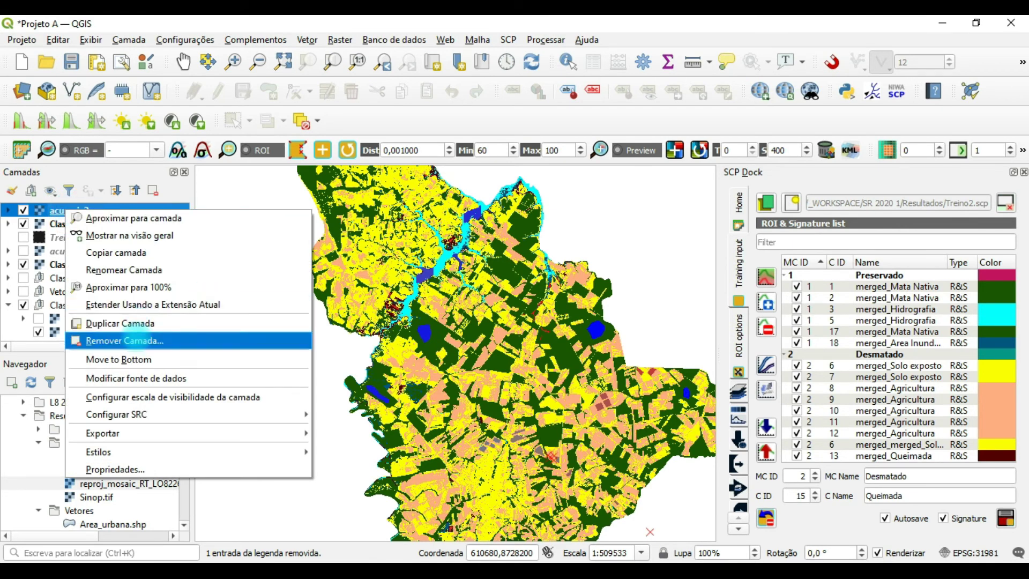
{"action": "left_click", "coordinate": [129, 340]}
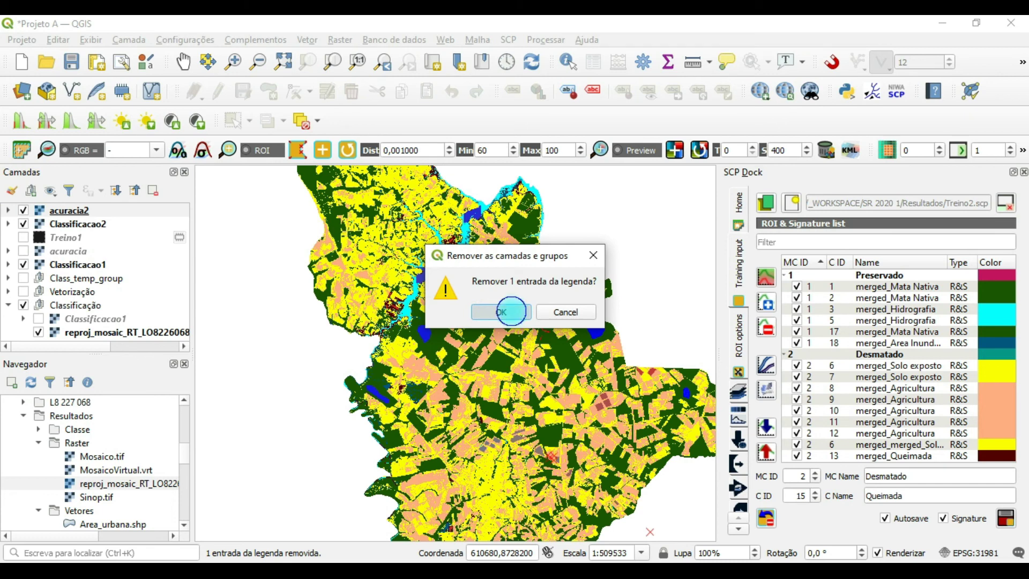
{"action": "left_click", "coordinate": [511, 312]}
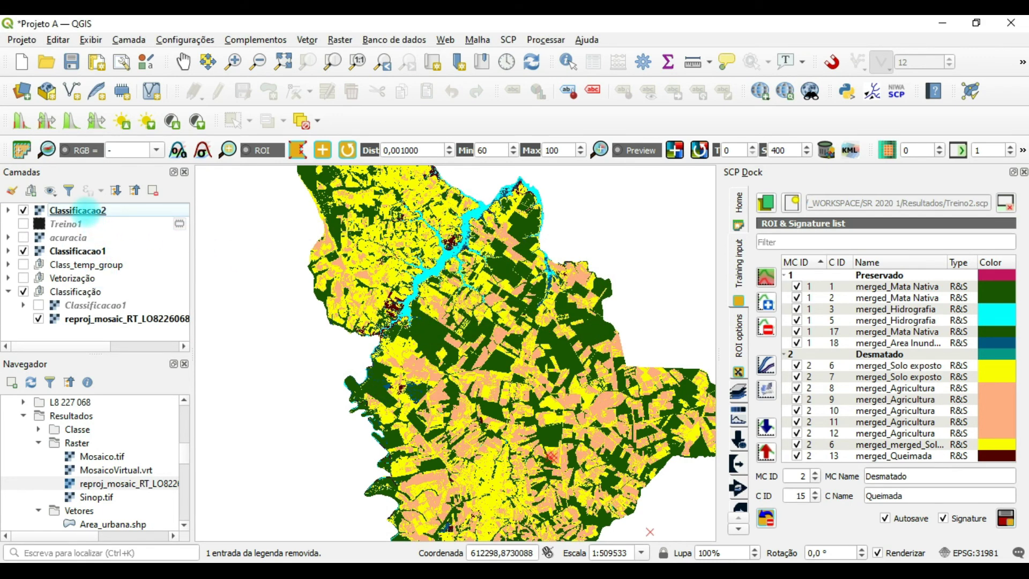
Move Classificacao2 to the head of the Classificação group and remove the Classificacao1 layer from that group
{"action": "left_click", "coordinate": [86, 210]}
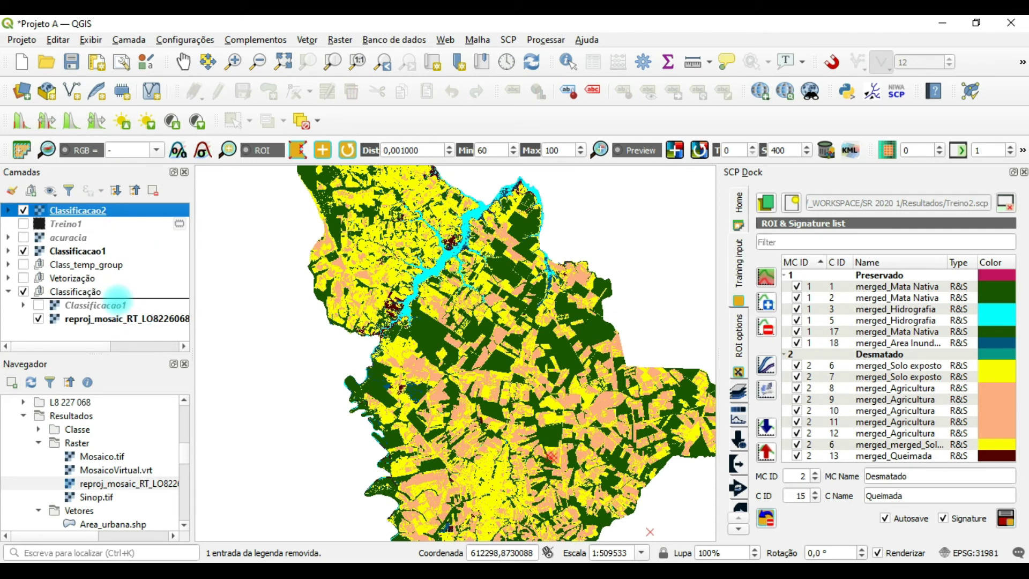
{"action": "left_click_drag", "start_coordinate": [119, 296], "coordinate": [115, 299]}
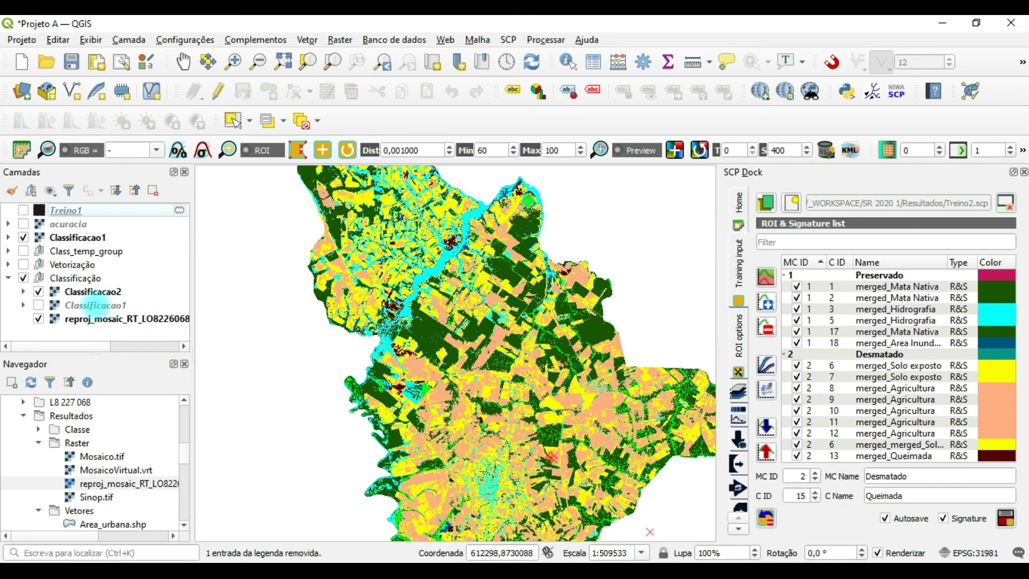
{"action": "right_click", "coordinate": [102, 305]}
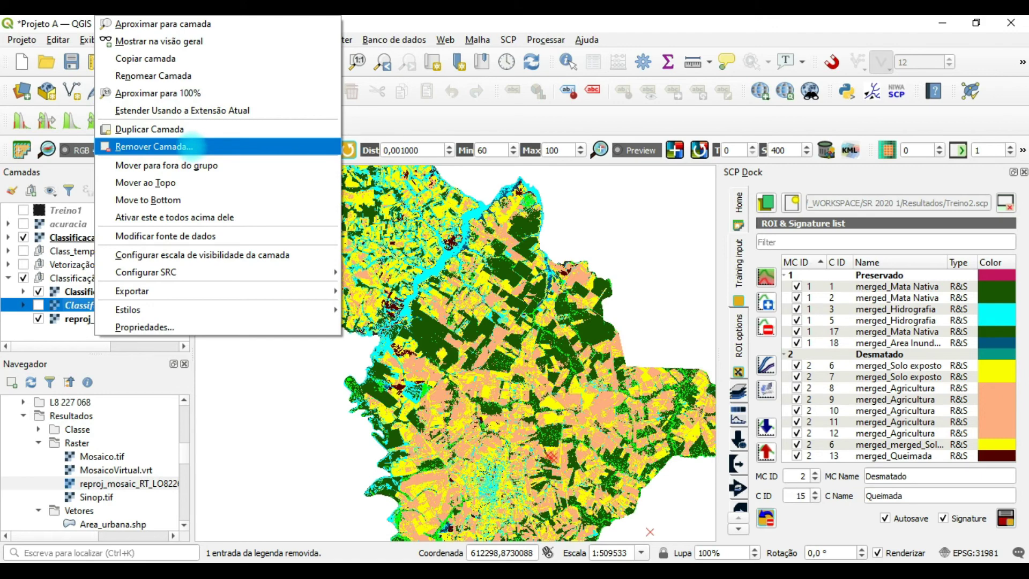
{"action": "left_click", "coordinate": [192, 146]}
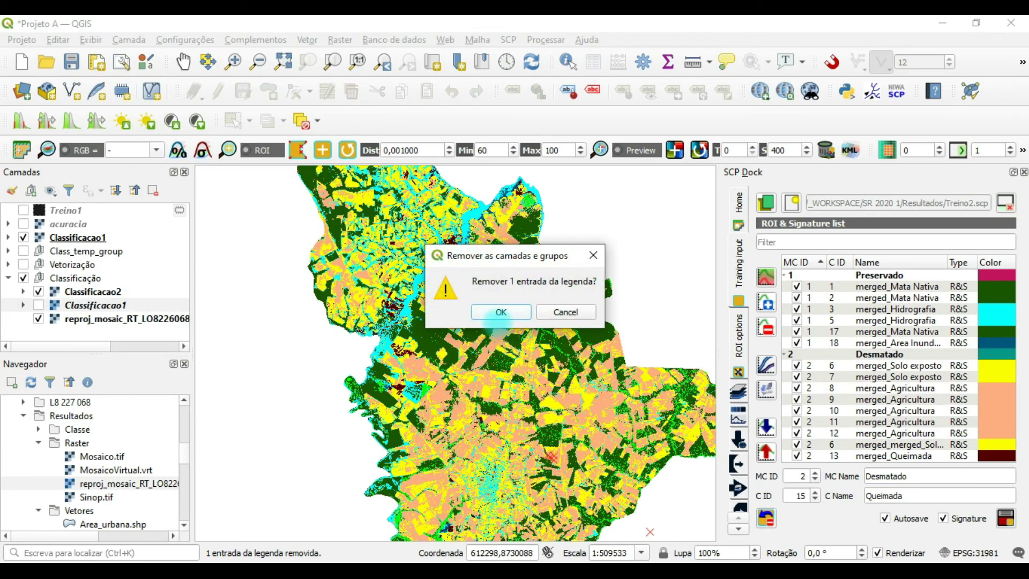
{"action": "left_click", "coordinate": [499, 312]}
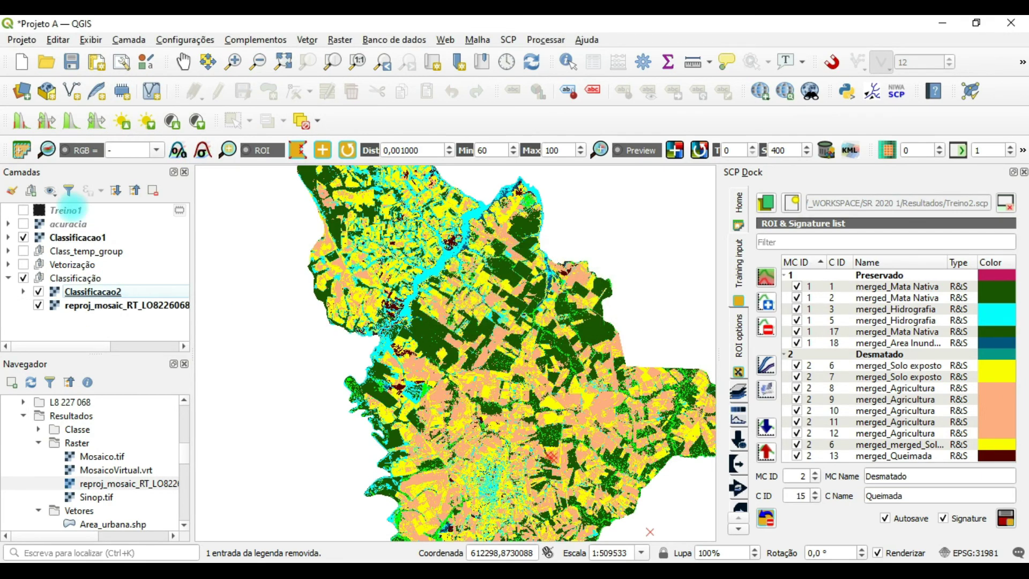
Remove the temporary Treino1 layer and the acuracia raster from the project
{"action": "right_click", "coordinate": [72, 210]}
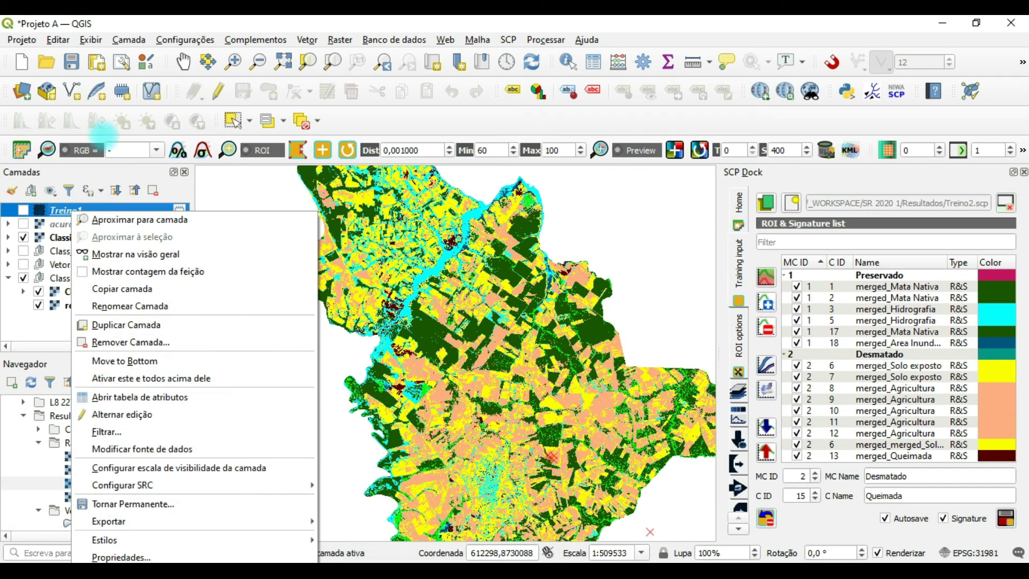
{"action": "left_click", "coordinate": [154, 192]}
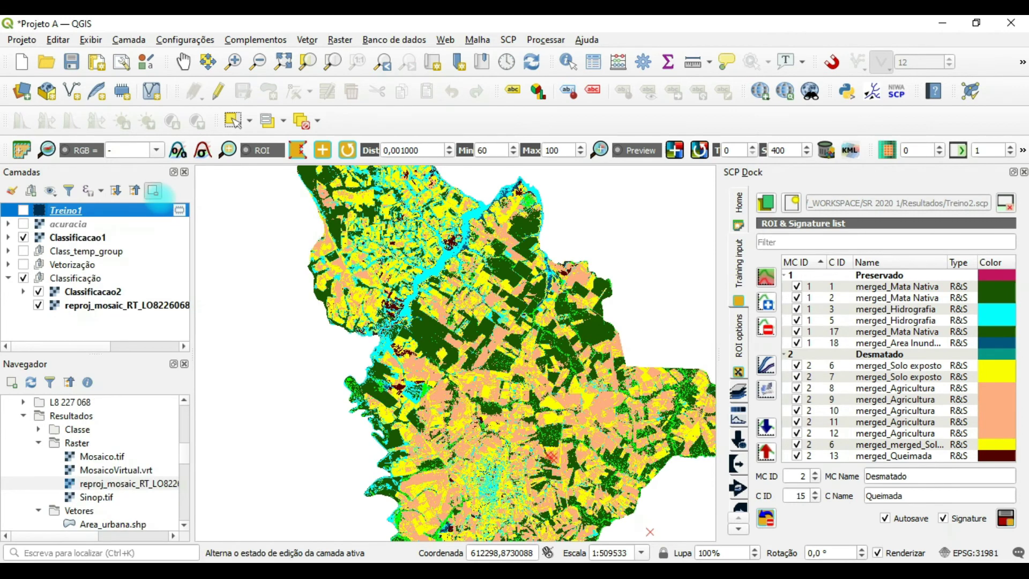
{"action": "left_click", "coordinate": [154, 192]}
{"action": "left_click", "coordinate": [501, 312]}
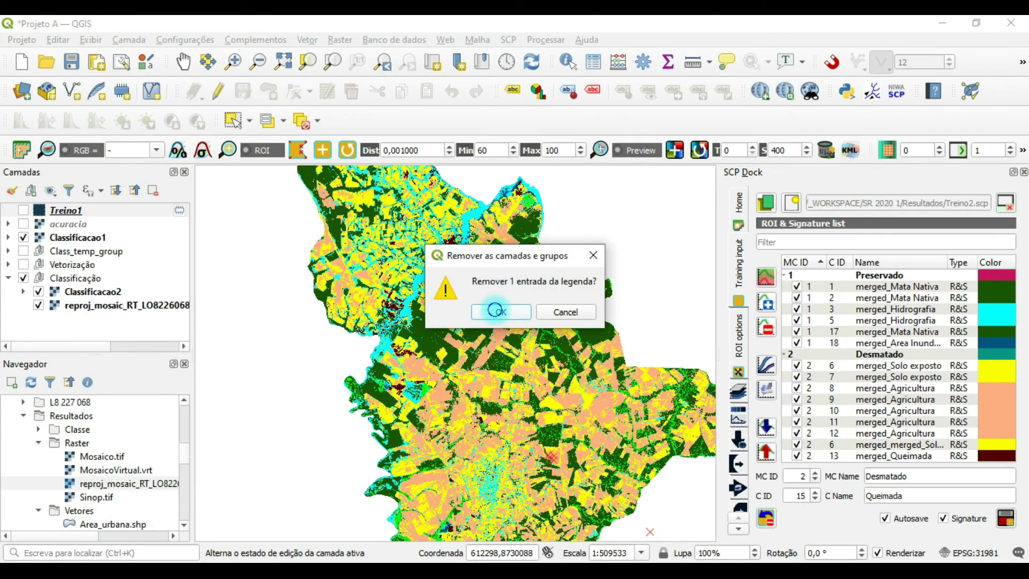
{"action": "left_click", "coordinate": [96, 210]}
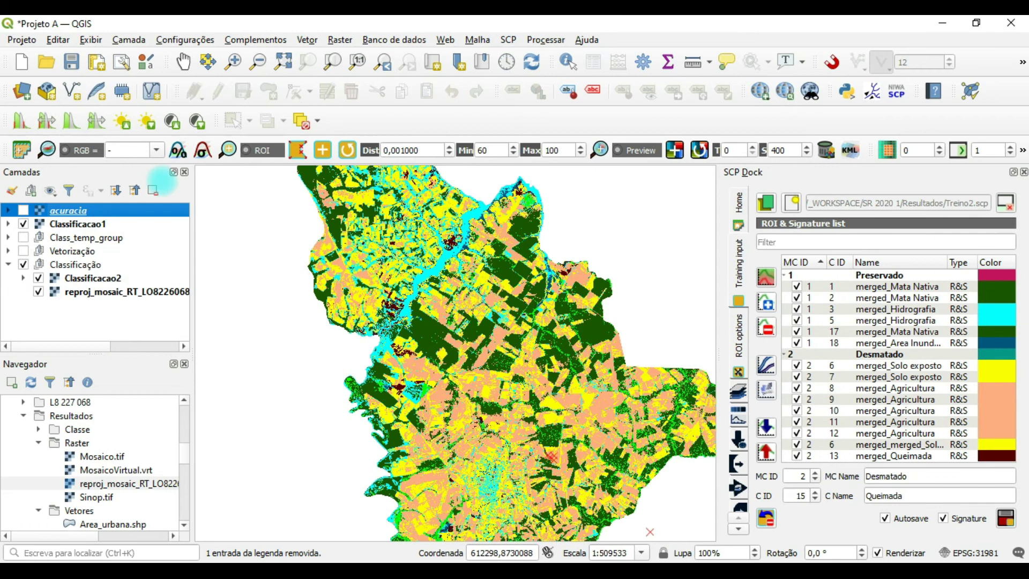
{"action": "left_click", "coordinate": [154, 190]}
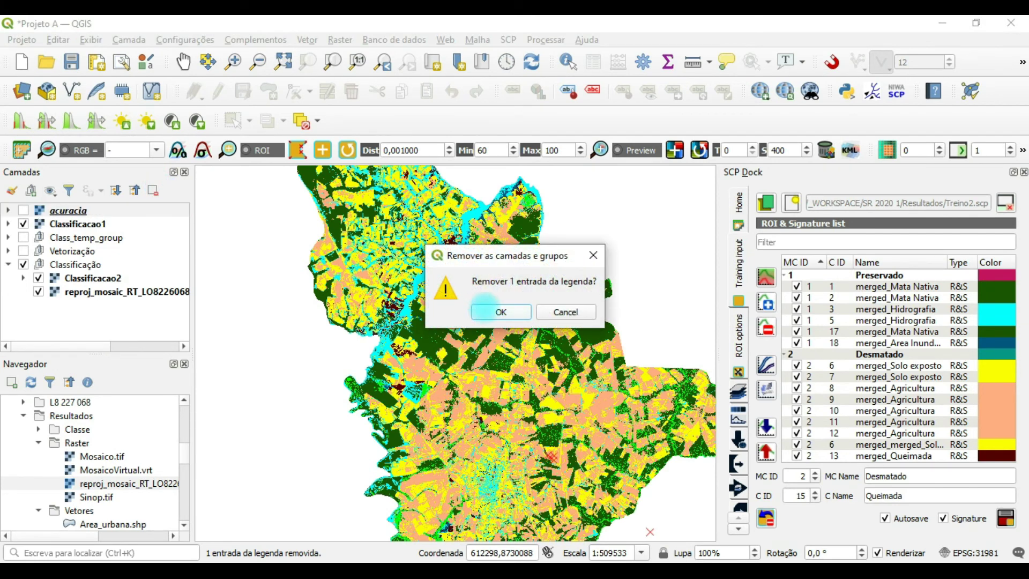
{"action": "left_click", "coordinate": [485, 309]}
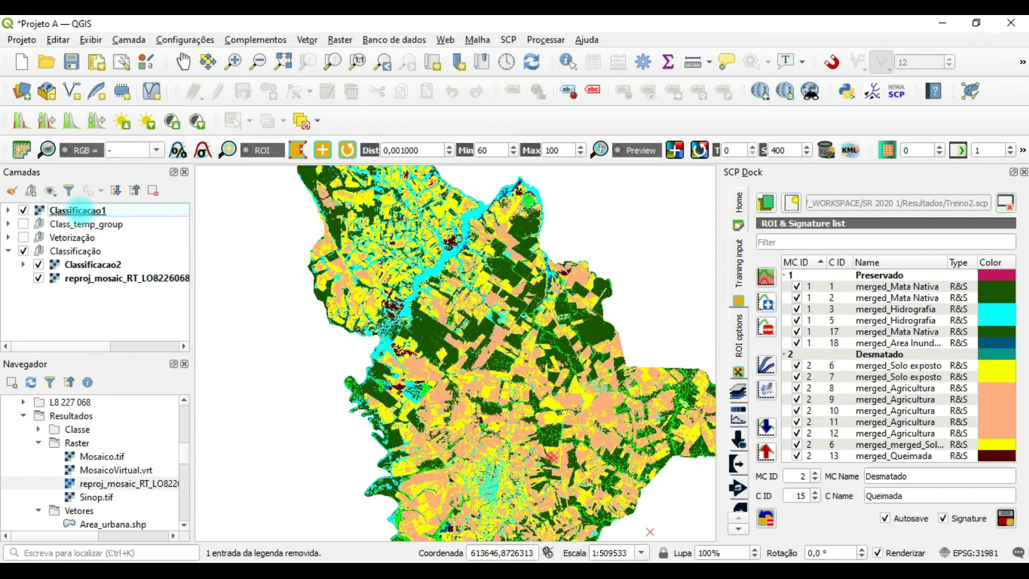
Check the contents of Class_temp_group and remove the whole group from the project
{"action": "left_click", "coordinate": [80, 210]}
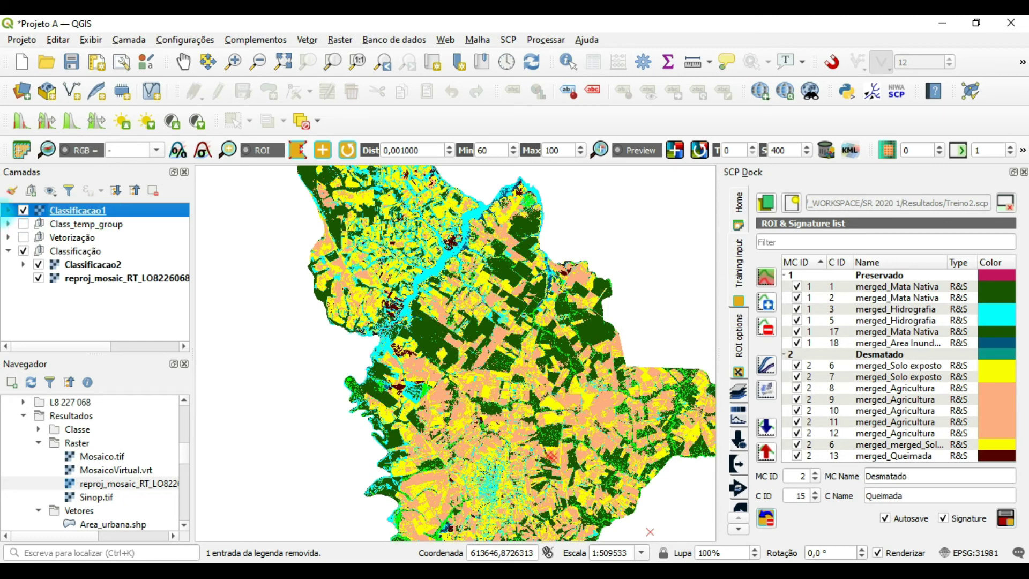
{"action": "left_click", "coordinate": [9, 210]}
{"action": "left_click", "coordinate": [8, 210]}
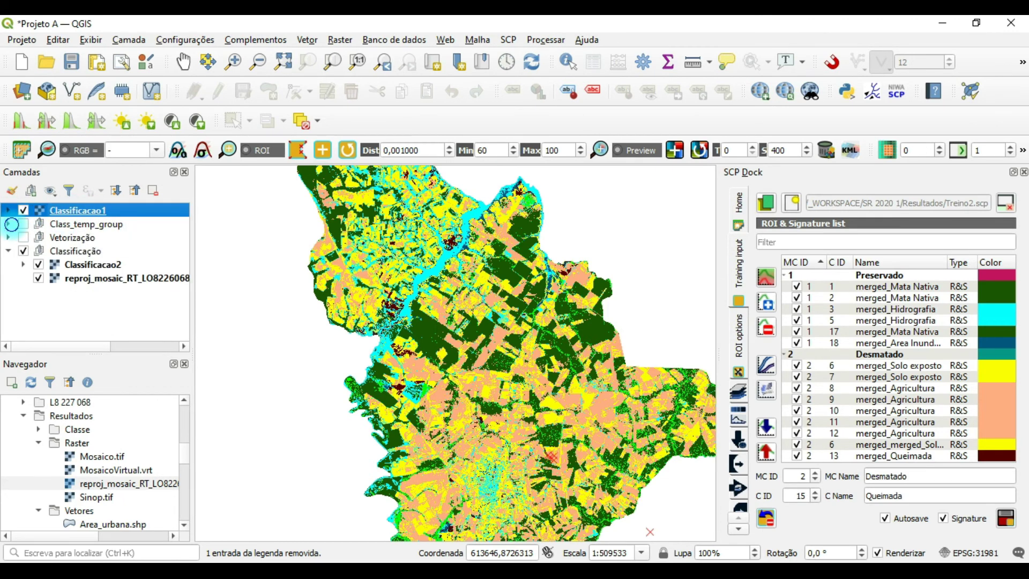
{"action": "left_click", "coordinate": [9, 224]}
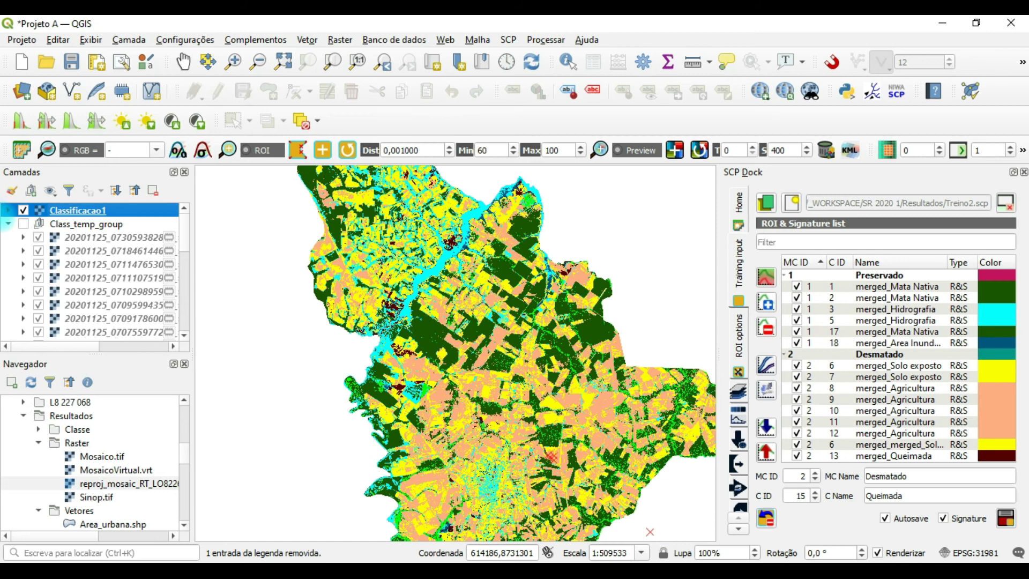
{"action": "left_click", "coordinate": [8, 224]}
{"action": "left_click", "coordinate": [99, 229]}
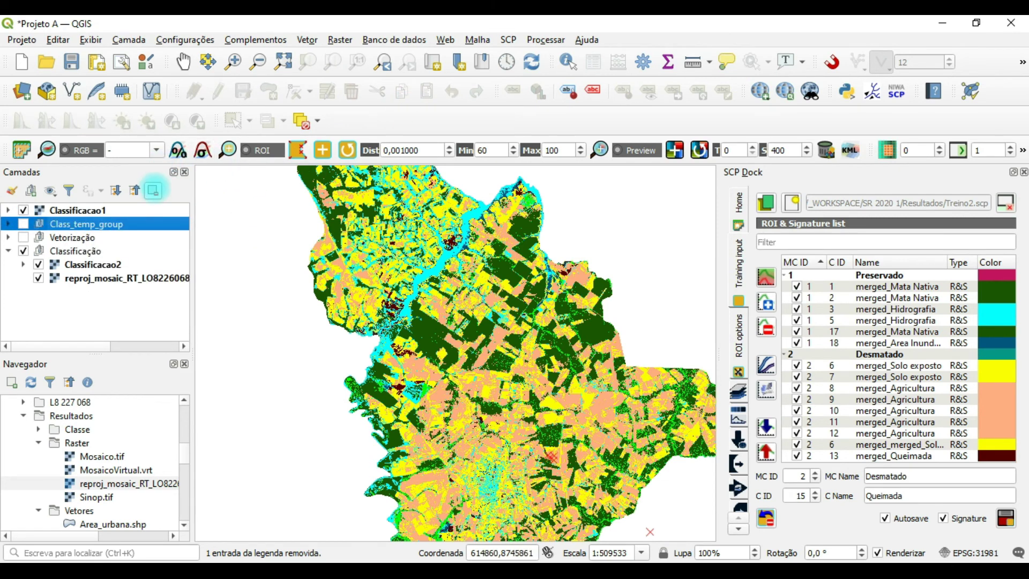
{"action": "left_click", "coordinate": [153, 190]}
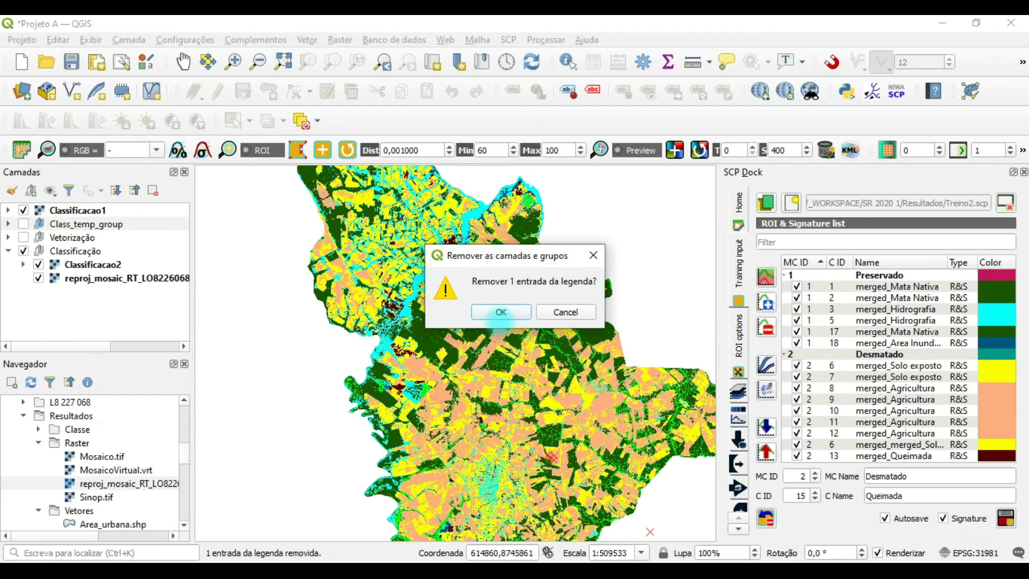
{"action": "left_click", "coordinate": [500, 312]}
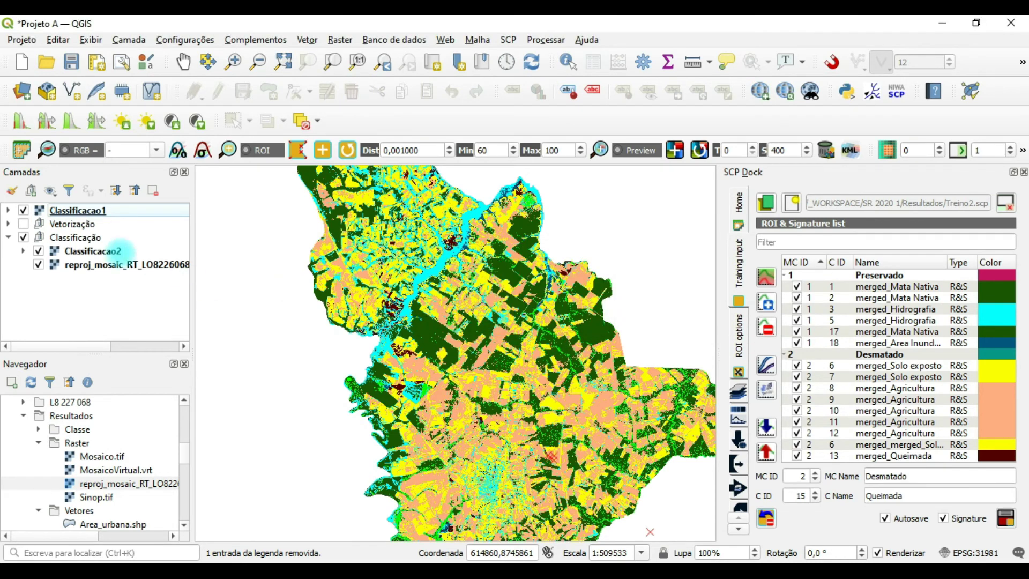
Remove the remaining ungrouped Classificacao1 layer and hide the Classificacao2 layer
{"action": "left_click", "coordinate": [67, 209]}
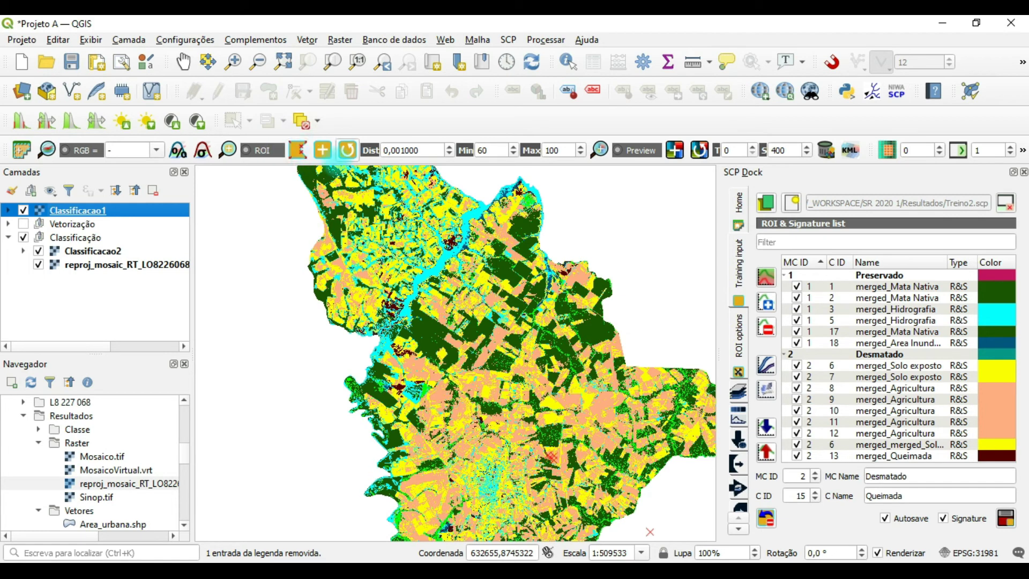
{"action": "left_click", "coordinate": [298, 150]}
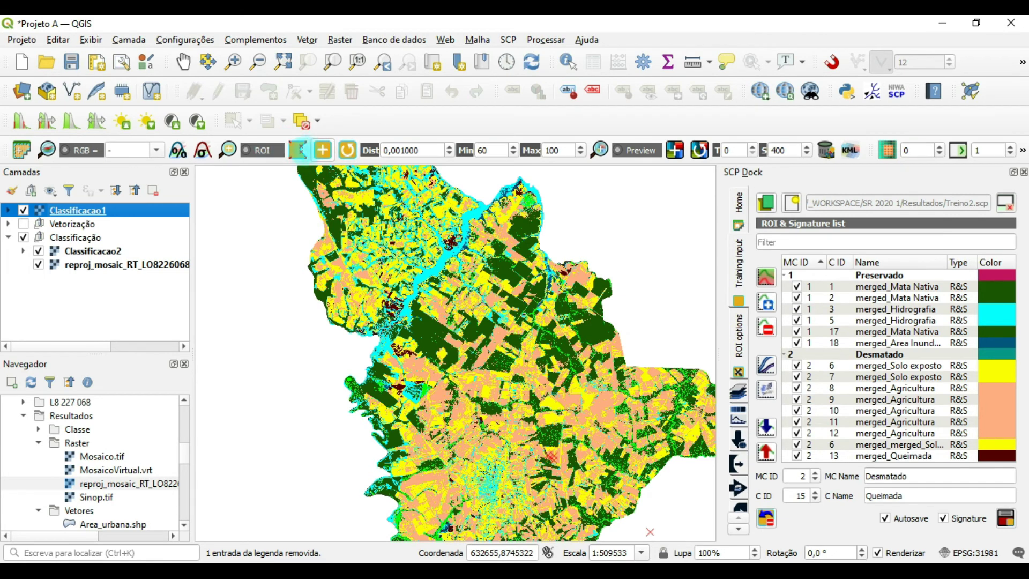
{"action": "left_click", "coordinate": [152, 191]}
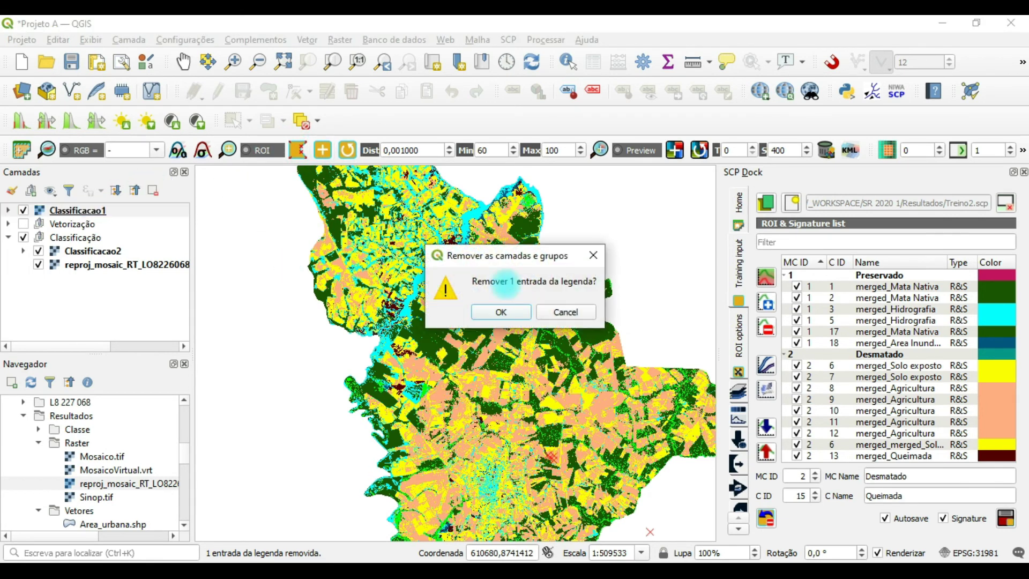
{"action": "left_click", "coordinate": [516, 312]}
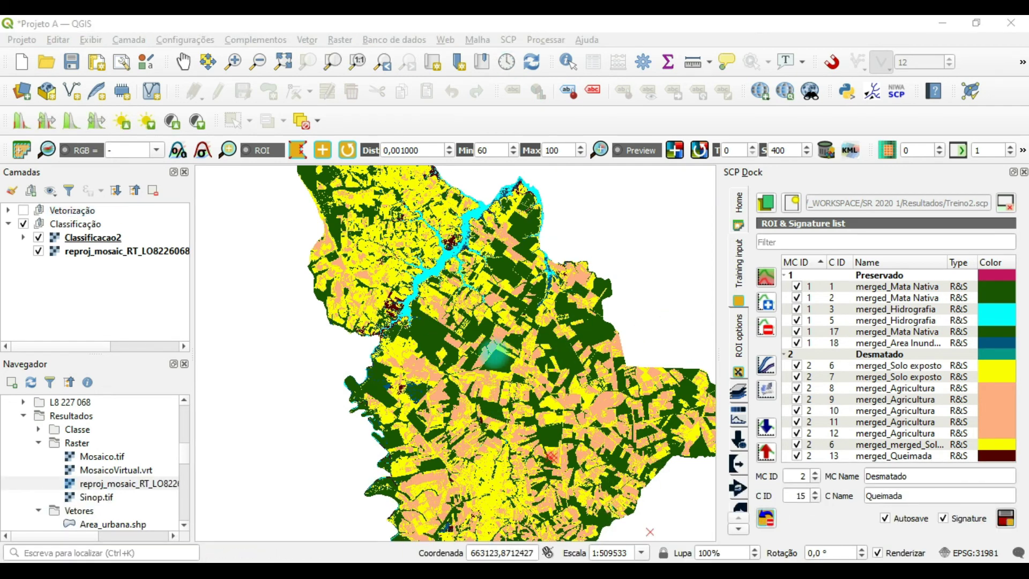
{"action": "key", "text": "space"}
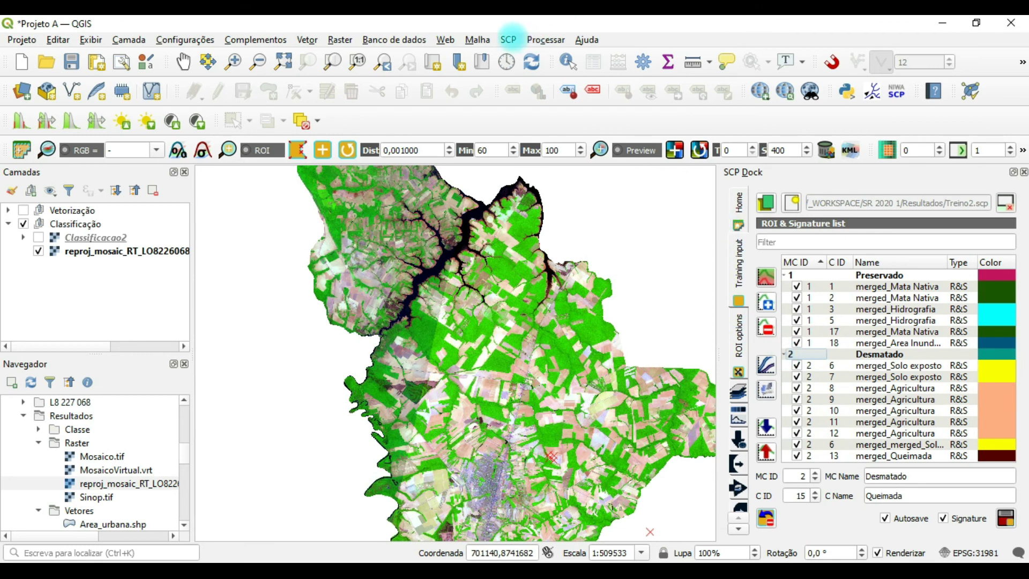
Run the SCP Maximum Likelihood classification by MC ID, saving the output as UsoDoSolo_Geral in the Classe folder of Resultados
{"action": "left_click", "coordinate": [510, 39]}
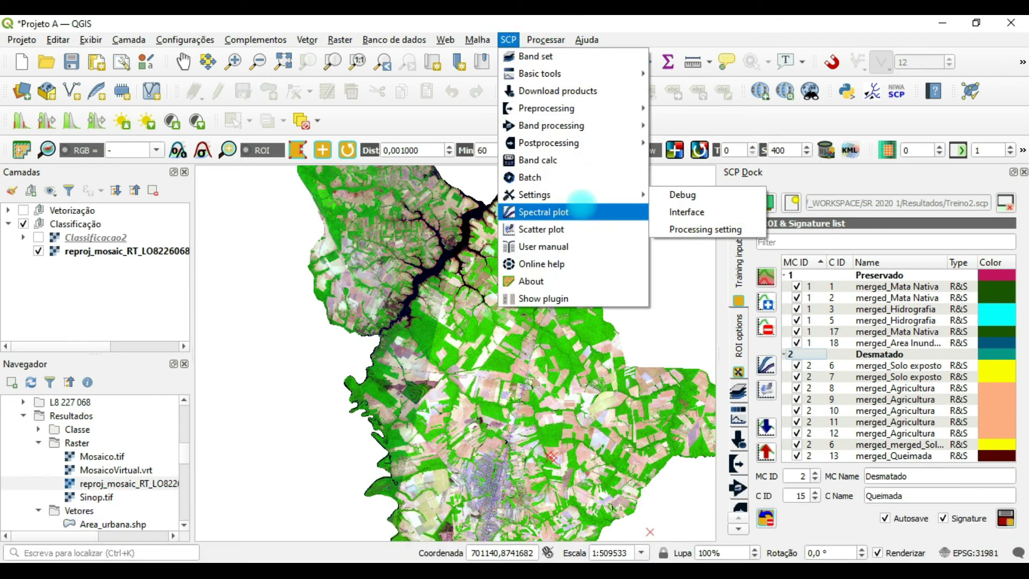
{"action": "mouse_move", "coordinate": [600, 132]}
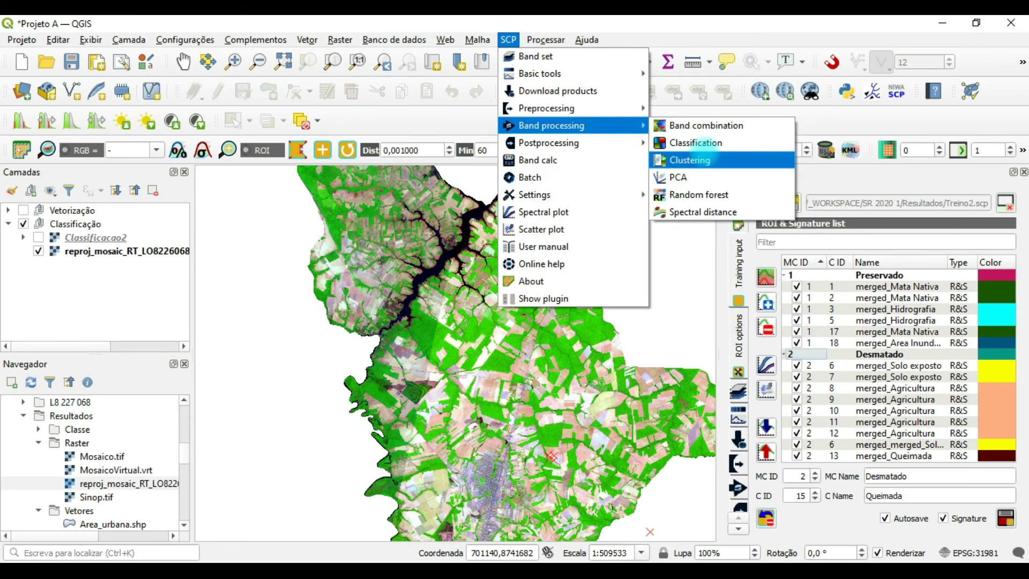
{"action": "left_click", "coordinate": [703, 141]}
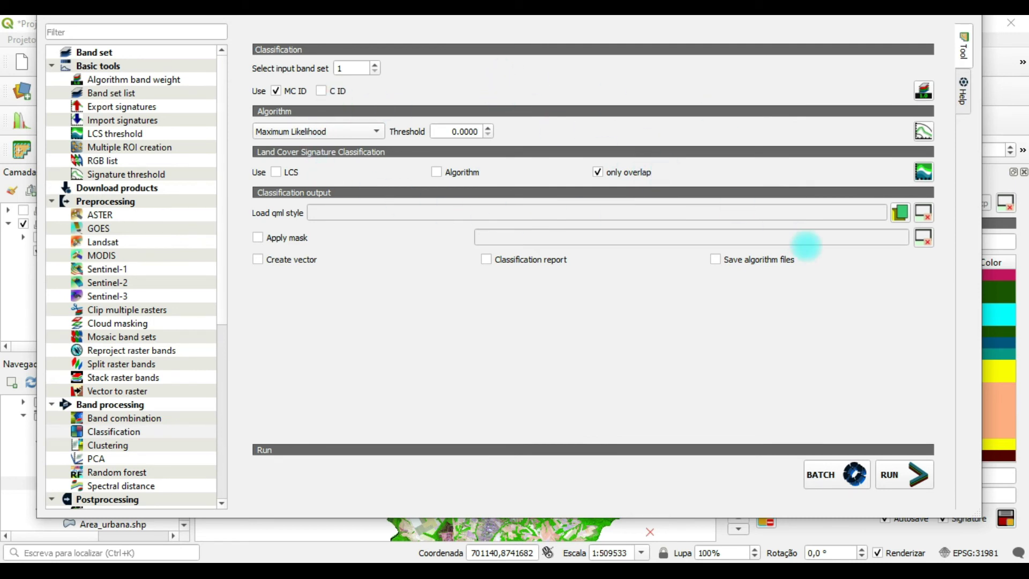
{"action": "left_click", "coordinate": [893, 476]}
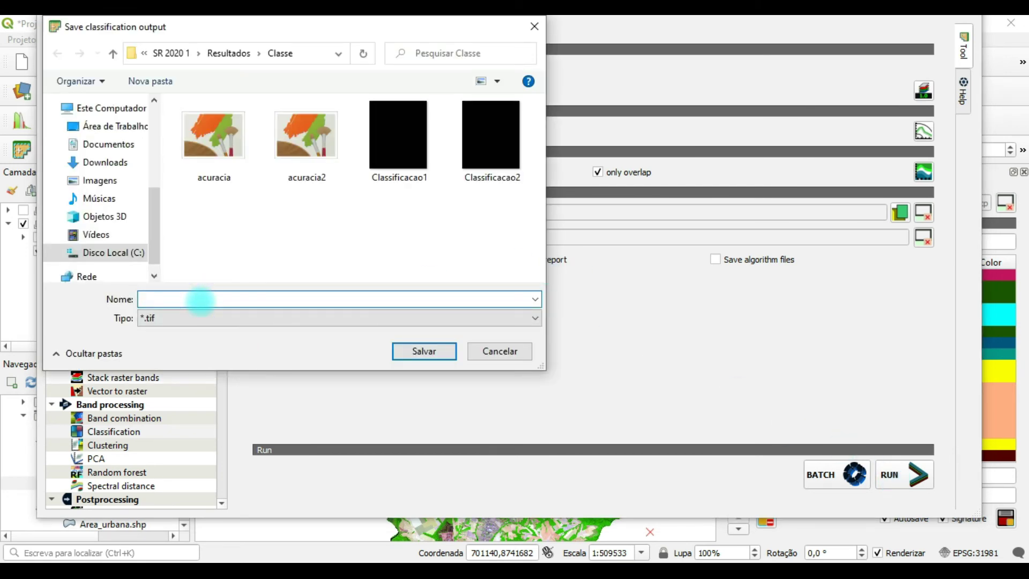
{"action": "type", "text": "UsoD"}
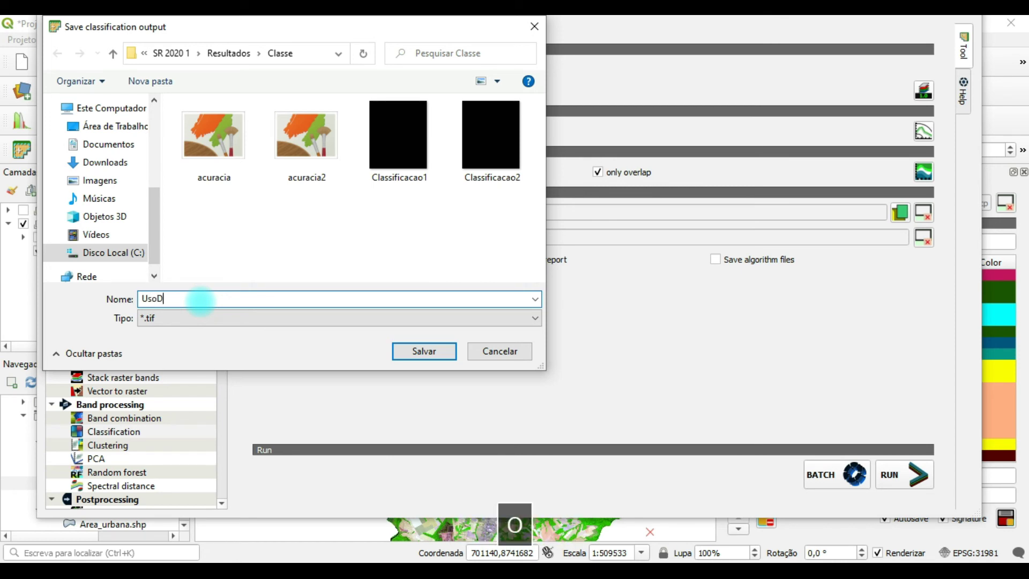
{"action": "type", "text": "oSolo_Geral"}
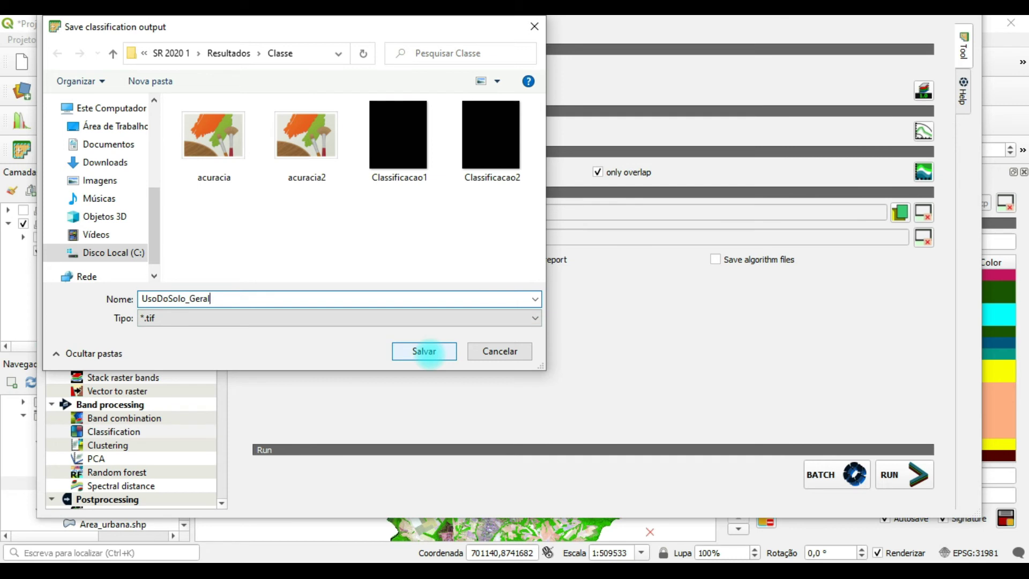
{"action": "left_click", "coordinate": [429, 352]}
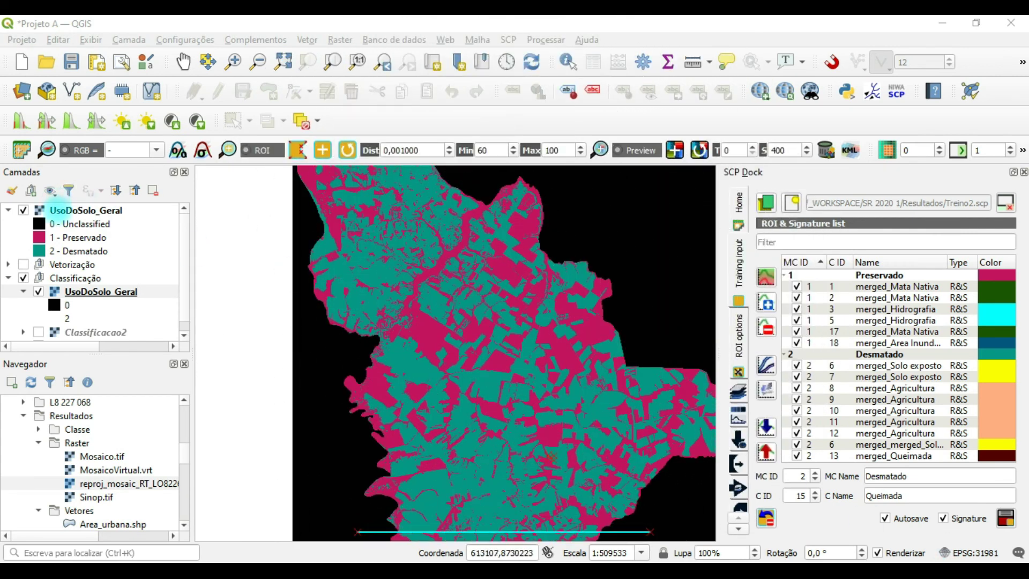
Remove the 0 - Unclassified entry from the symbology of the newly styled UsoDoSolo_Geral layer
{"action": "left_click", "coordinate": [60, 208]}
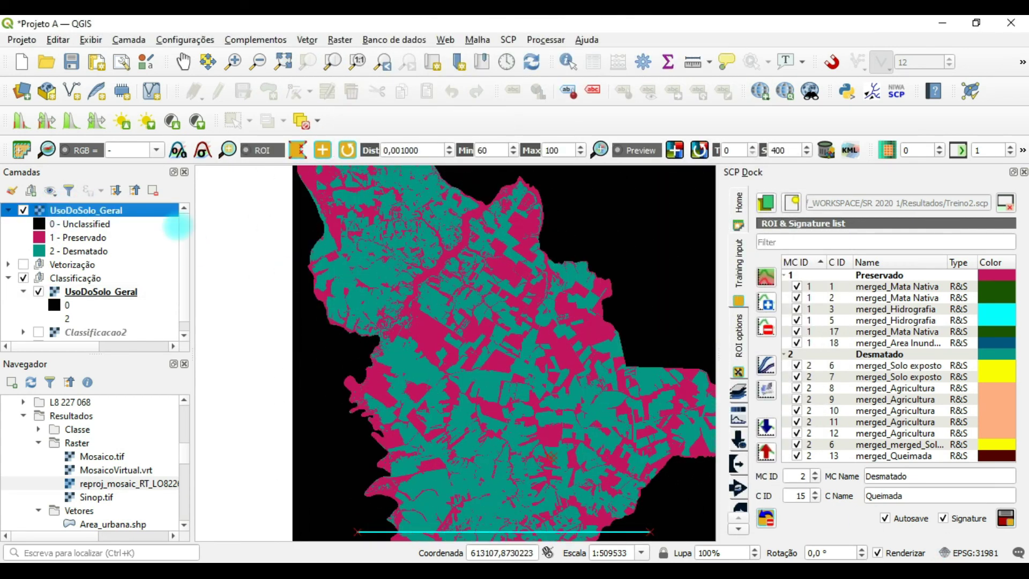
{"action": "double_click", "coordinate": [69, 223]}
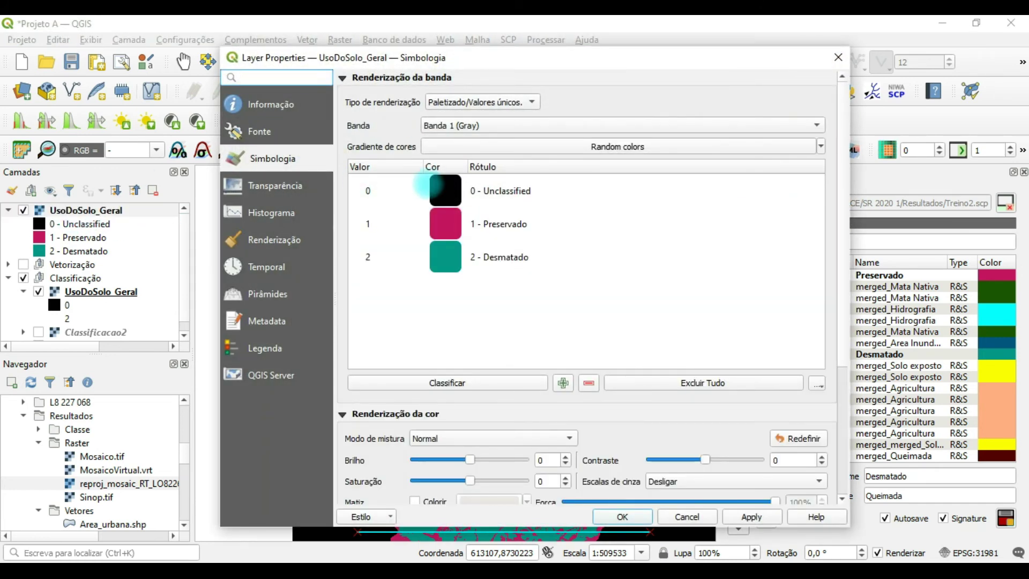
{"action": "left_click", "coordinate": [504, 191]}
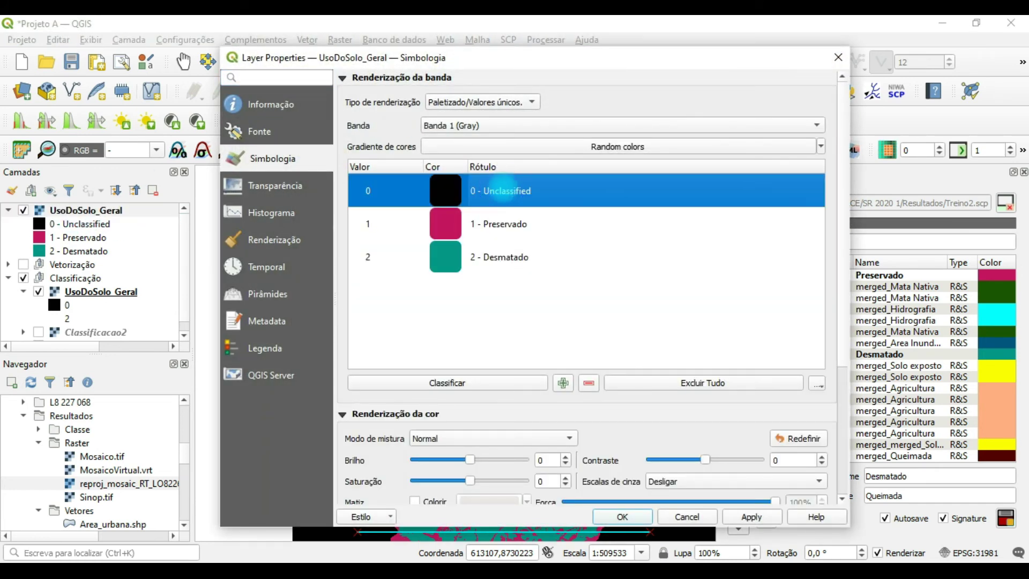
{"action": "left_click", "coordinate": [589, 382]}
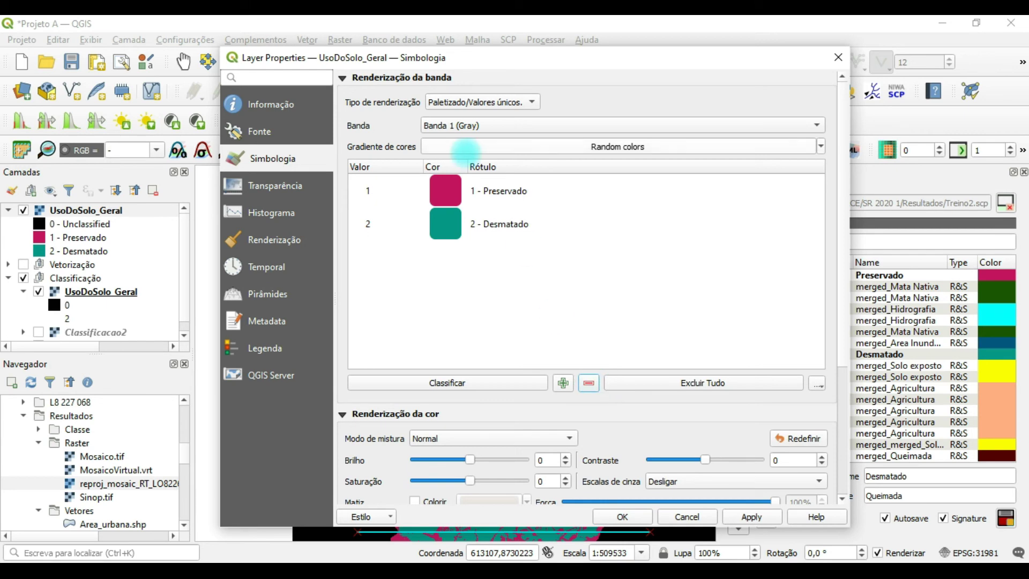
Set the colour of the 1 - Preservado class to green #219146
{"action": "double_click", "coordinate": [445, 190]}
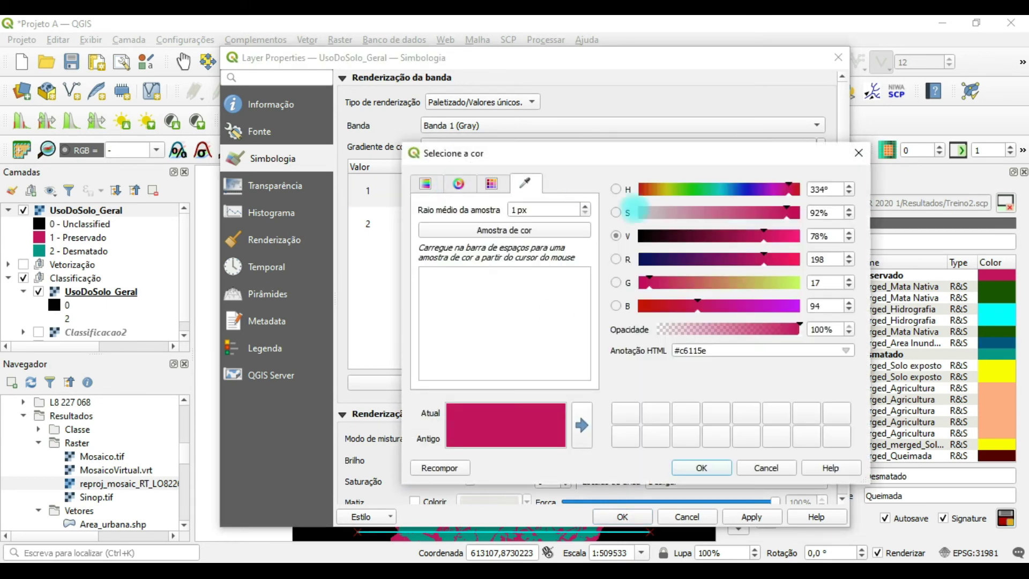
{"action": "left_click", "coordinate": [490, 182]}
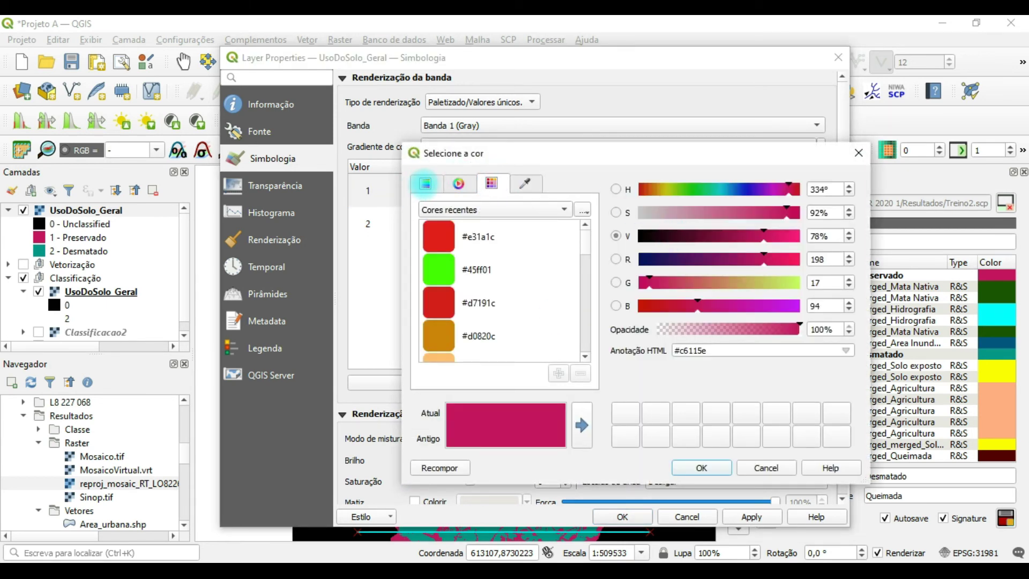
{"action": "left_click", "coordinate": [425, 184]}
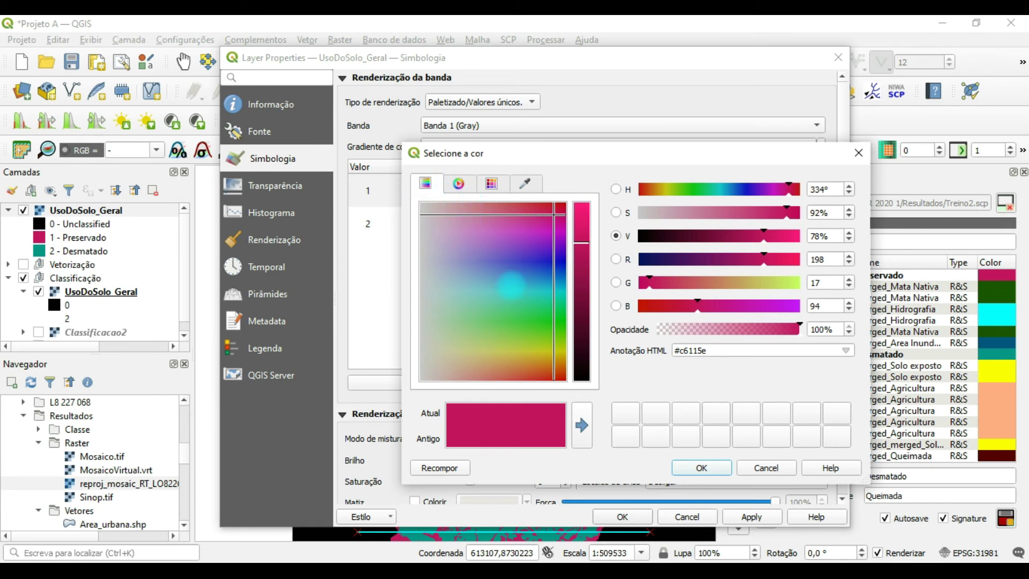
{"action": "left_click", "coordinate": [458, 183]}
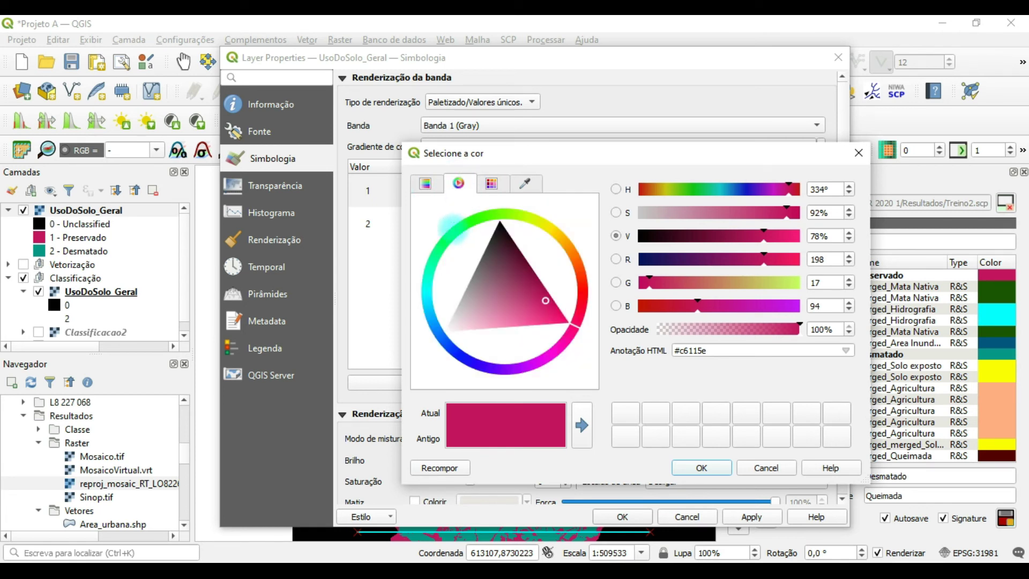
{"action": "left_click", "coordinate": [444, 242]}
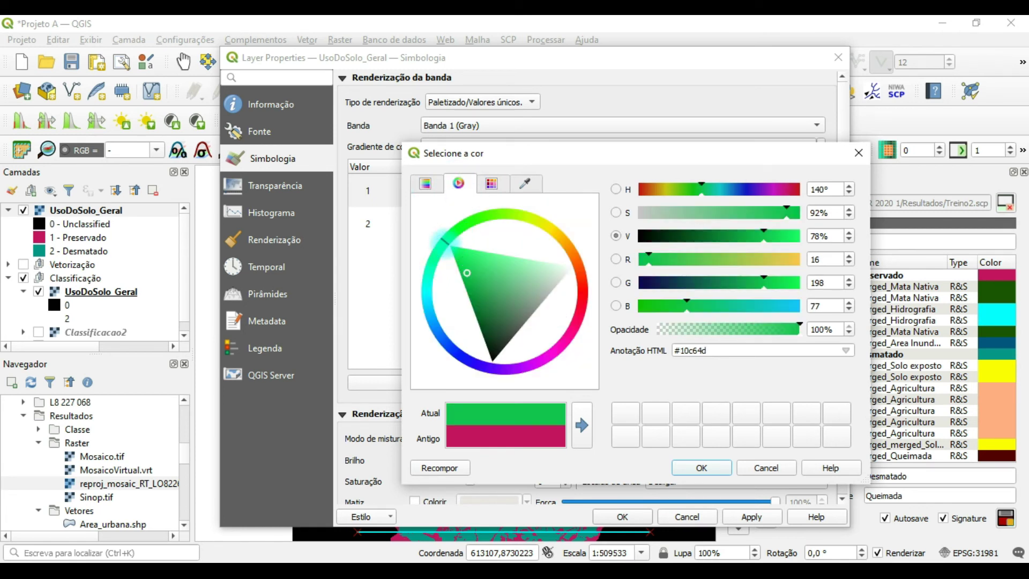
{"action": "left_click", "coordinate": [484, 299]}
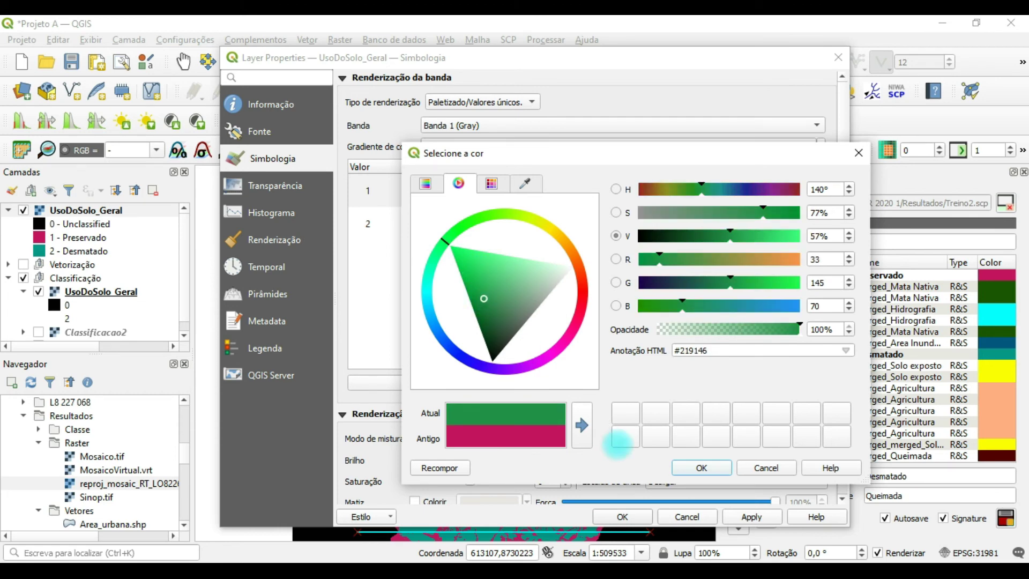
{"action": "left_click", "coordinate": [694, 468]}
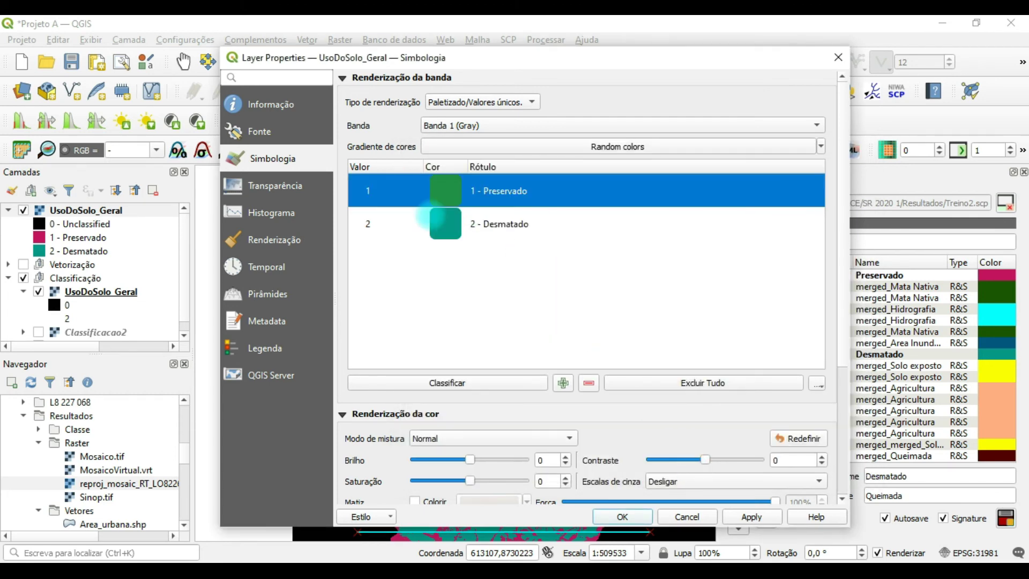
Set the colour of the 2 - Desmatado class to the recent light orange #fdbf6f and apply the layer styling
{"action": "double_click", "coordinate": [445, 223]}
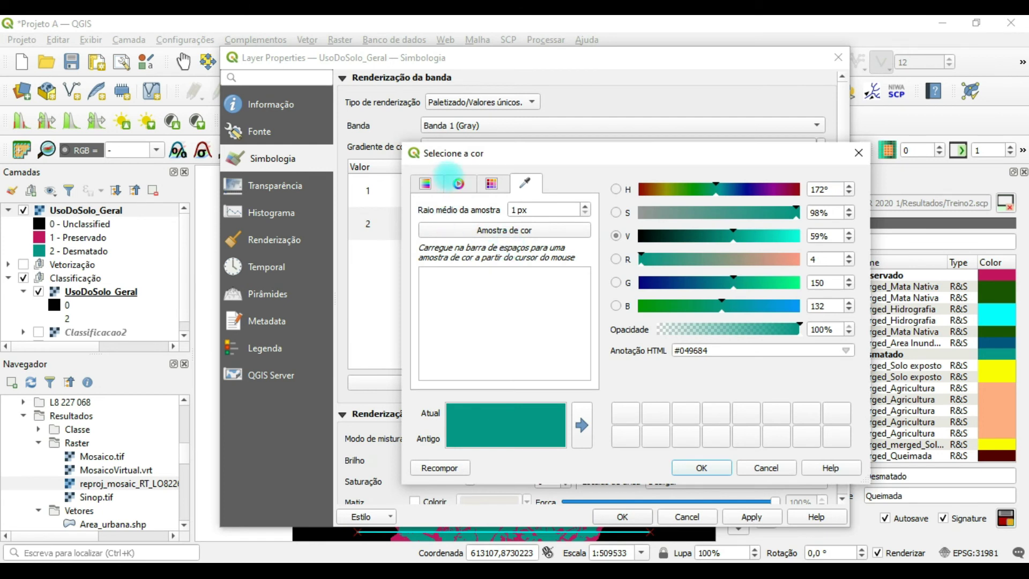
{"action": "left_click", "coordinate": [481, 183]}
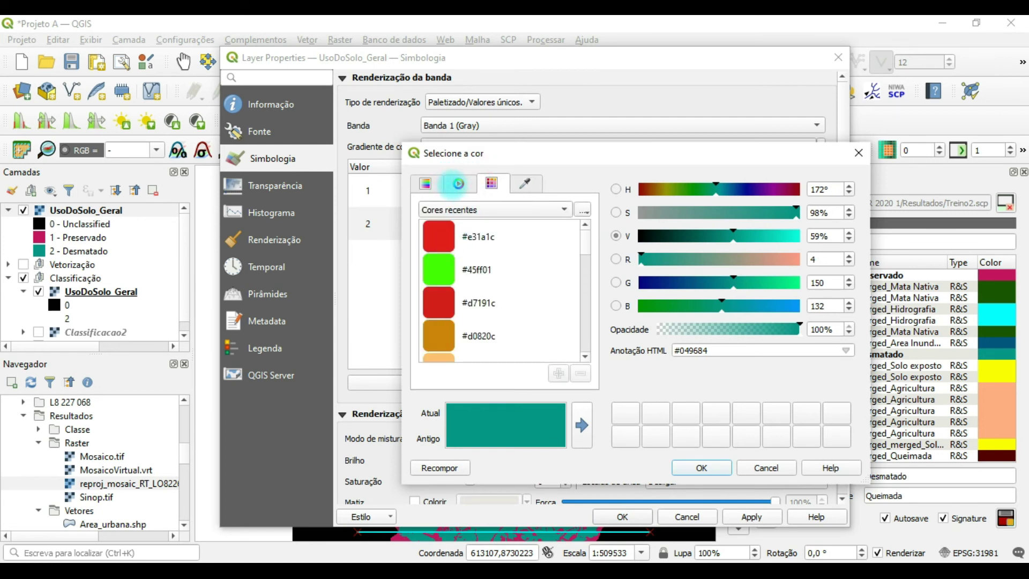
{"action": "left_click", "coordinate": [442, 357]}
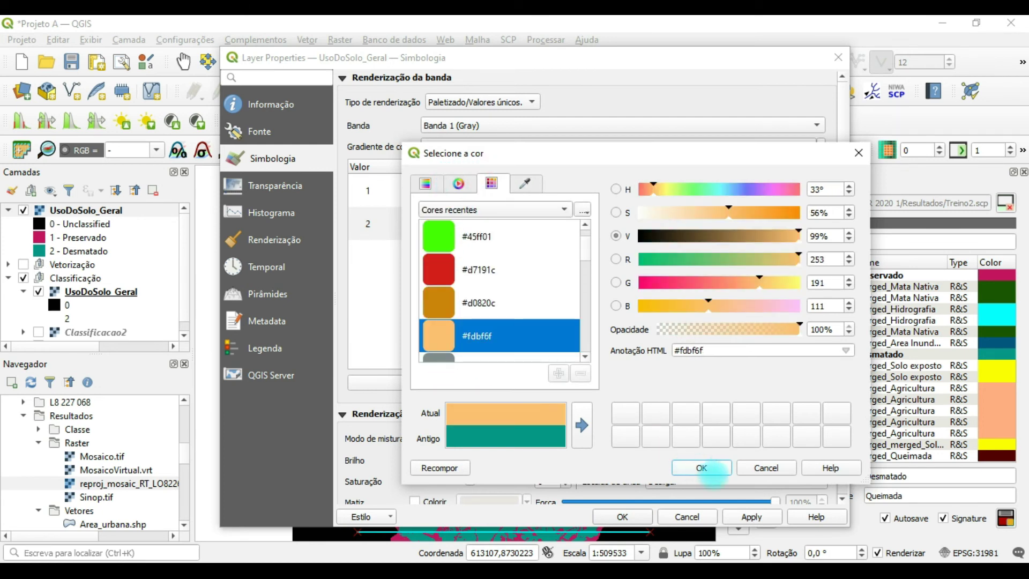
{"action": "left_click", "coordinate": [713, 467]}
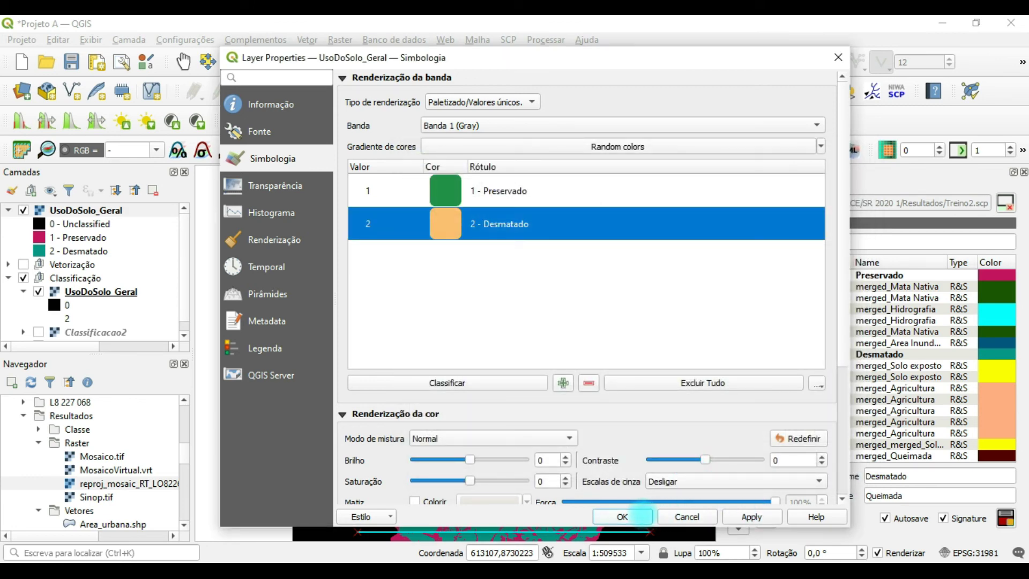
{"action": "left_click", "coordinate": [640, 516]}
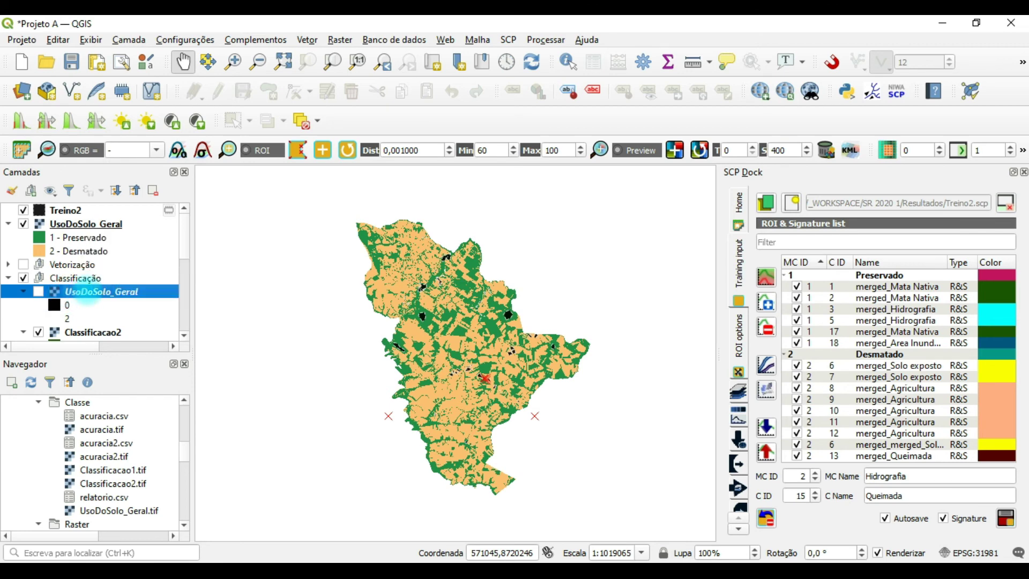
Remove the unstyled duplicate UsoDoSolo_Geral from the Classificação group and move the styled UsoDoSolo_Geral layer into that group
{"action": "right_click", "coordinate": [84, 292]}
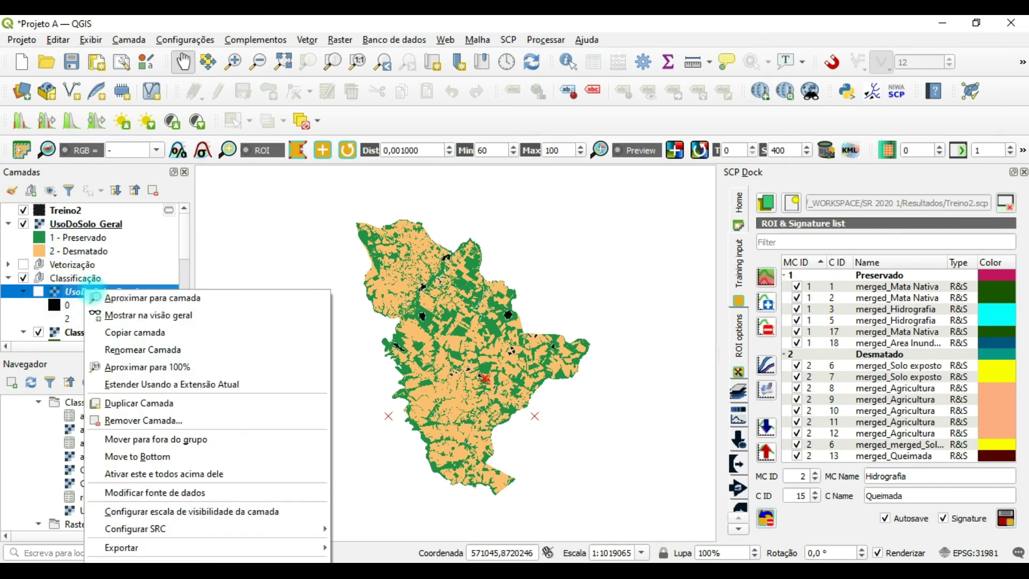
{"action": "left_click", "coordinate": [138, 421]}
{"action": "left_click", "coordinate": [504, 311]}
{"action": "left_click_drag", "start_coordinate": [85, 223], "coordinate": [93, 279]}
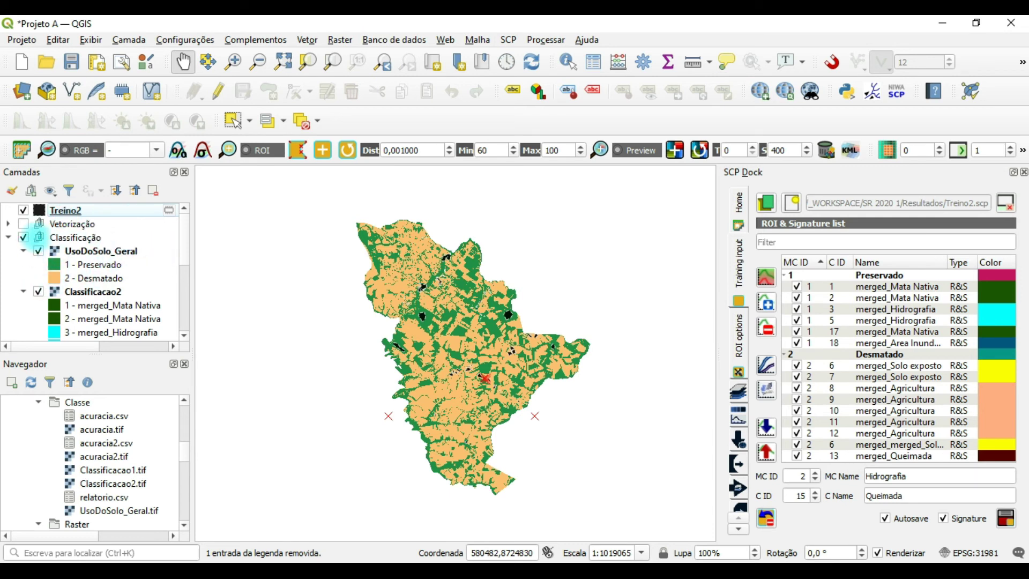
Hide the Treino2 and reproj_mosaic layers, and enlarge the layer list to show the whole Classificacao2 legend
{"action": "left_click", "coordinate": [23, 210]}
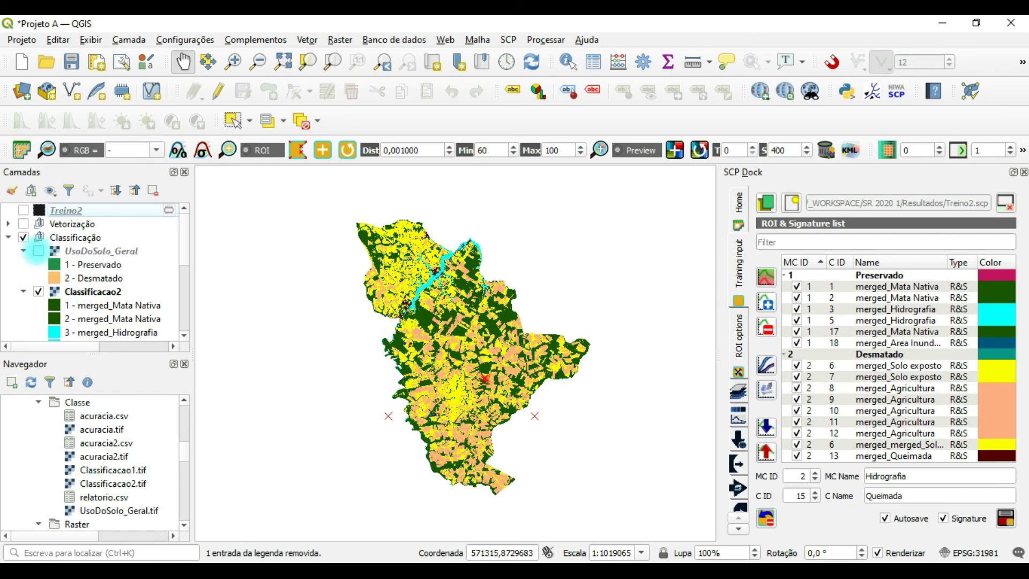
{"action": "left_click", "coordinate": [37, 252]}
{"action": "left_click_drag", "start_coordinate": [184, 241], "coordinate": [190, 333]}
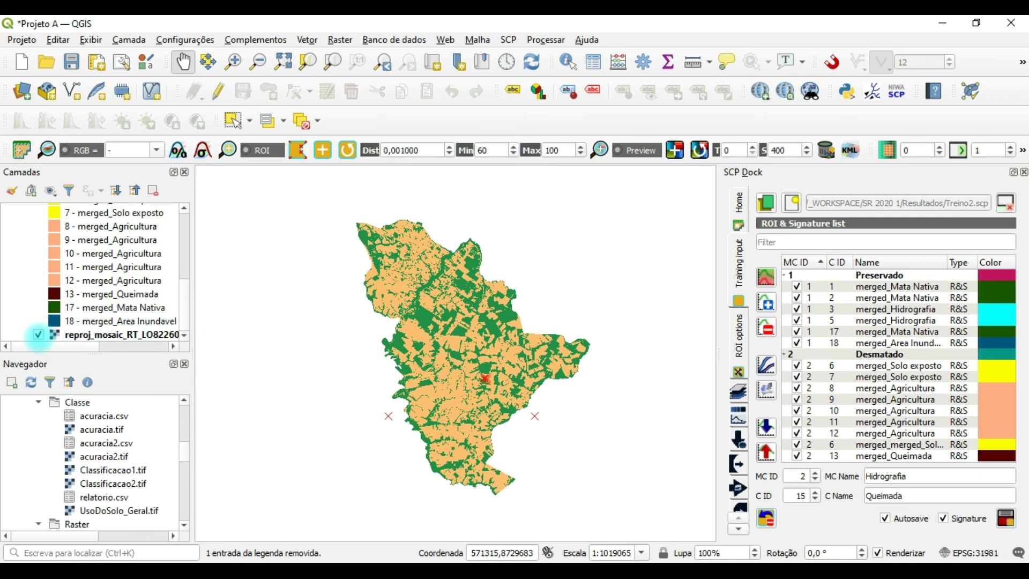
{"action": "left_click_drag", "start_coordinate": [184, 287], "coordinate": [184, 239]}
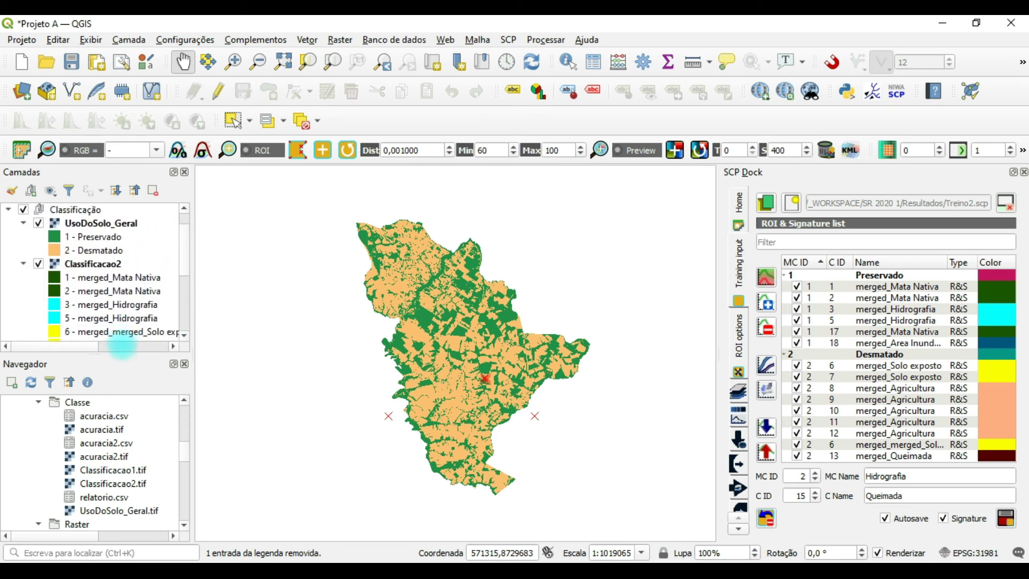
{"action": "left_click_drag", "start_coordinate": [122, 354], "coordinate": [119, 450]}
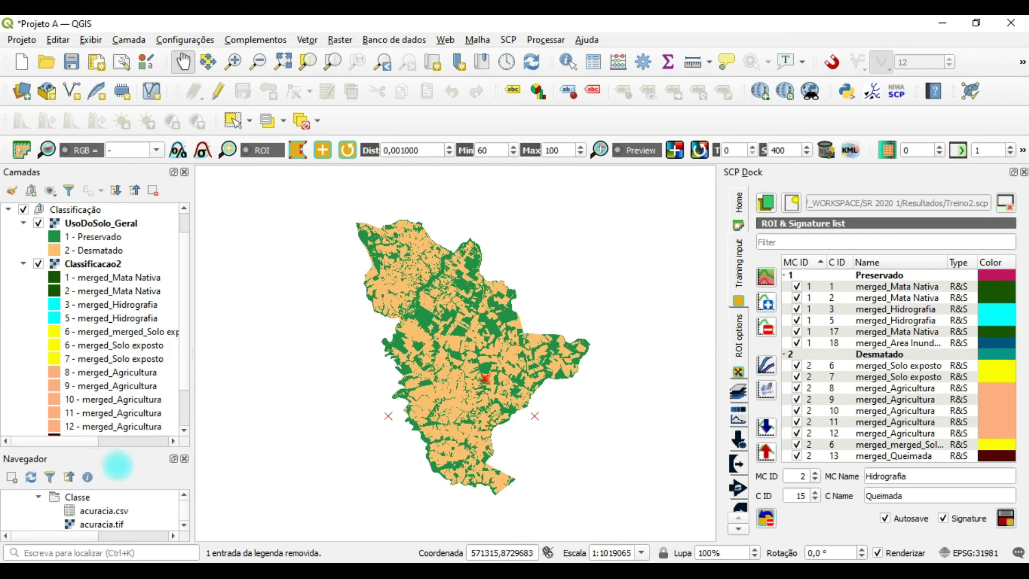
{"action": "scroll", "coordinate": [124, 247], "scroll_direction": "down", "scroll_amount": 2}
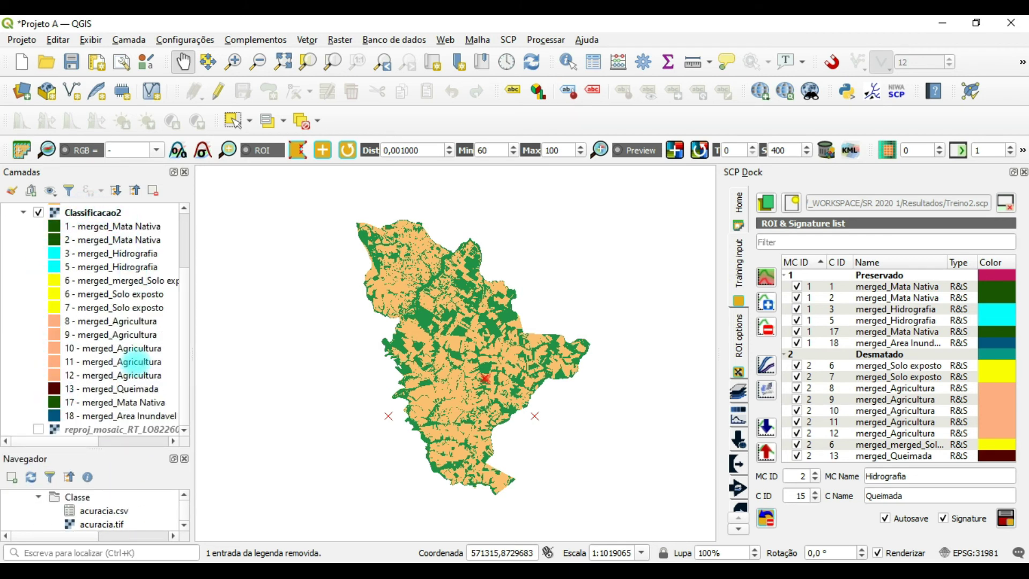
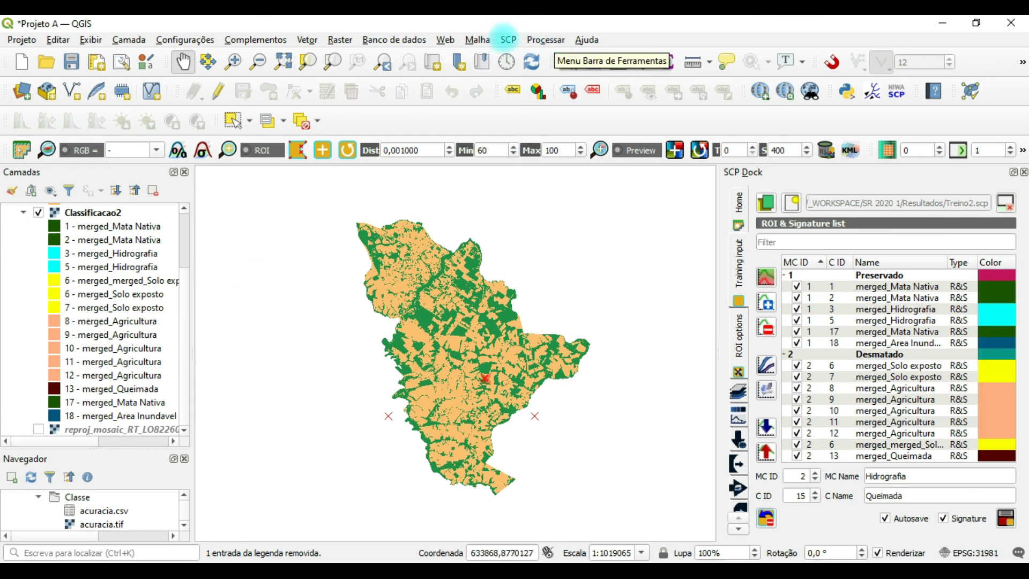
Set up an SCP Reclassification of Classificacao2, using the C_ID codes from the signature list for its symbology
{"action": "left_click", "coordinate": [507, 38]}
{"action": "mouse_move", "coordinate": [538, 146]}
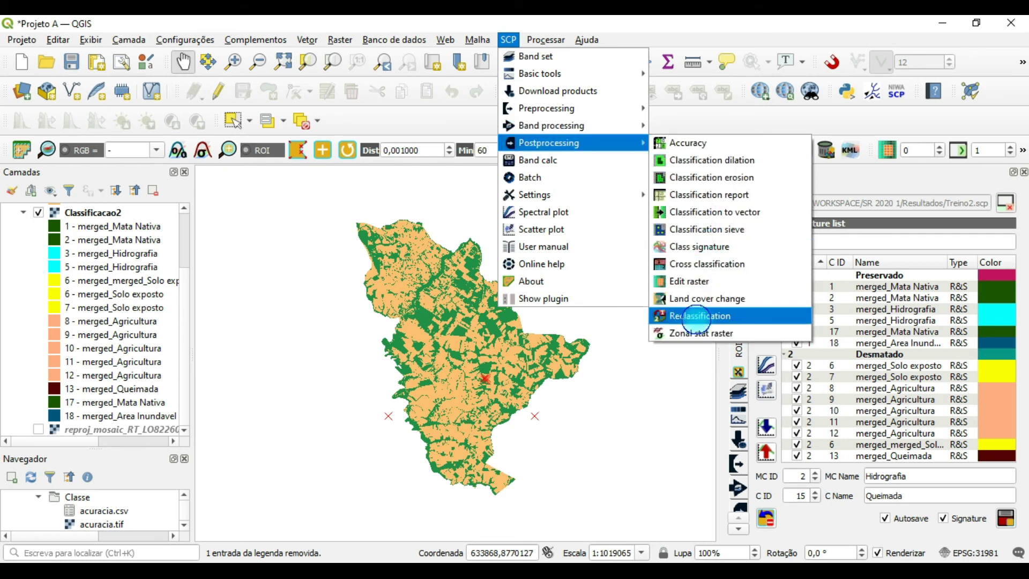
{"action": "left_click", "coordinate": [697, 316]}
{"action": "mouse_move", "coordinate": [287, 561]}
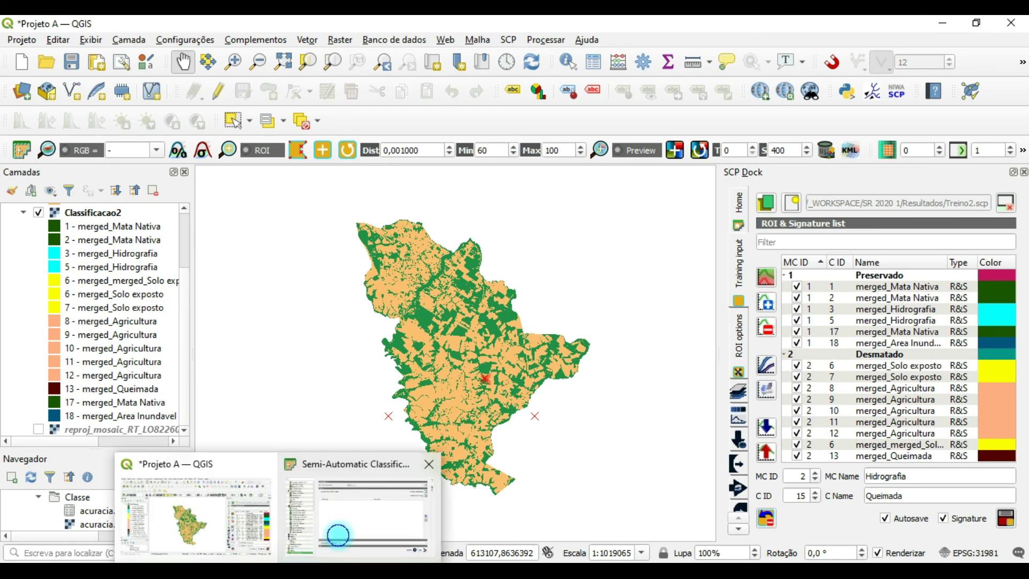
{"action": "left_click", "coordinate": [338, 535]}
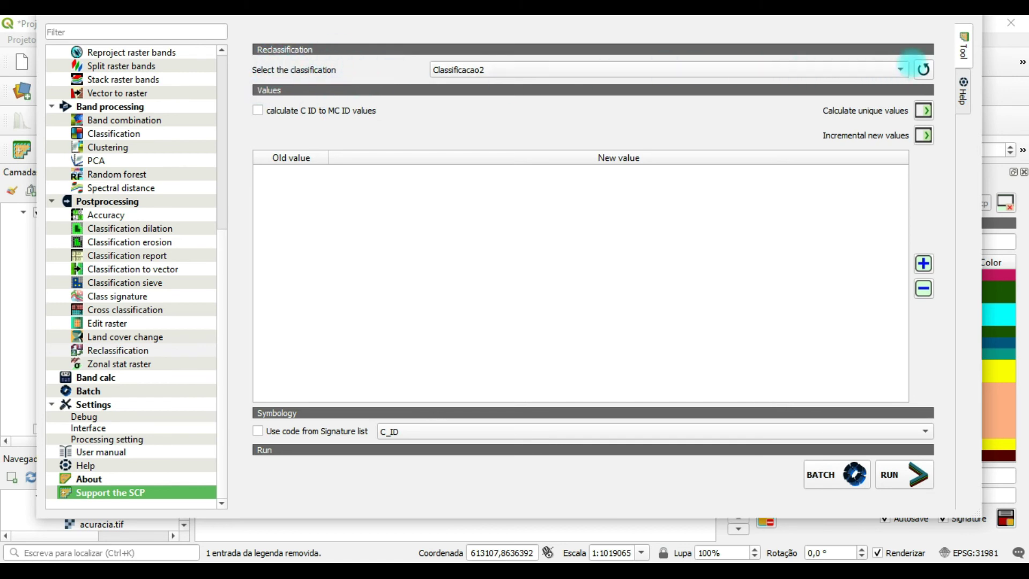
{"action": "left_click", "coordinate": [901, 69]}
{"action": "left_click", "coordinate": [906, 68]}
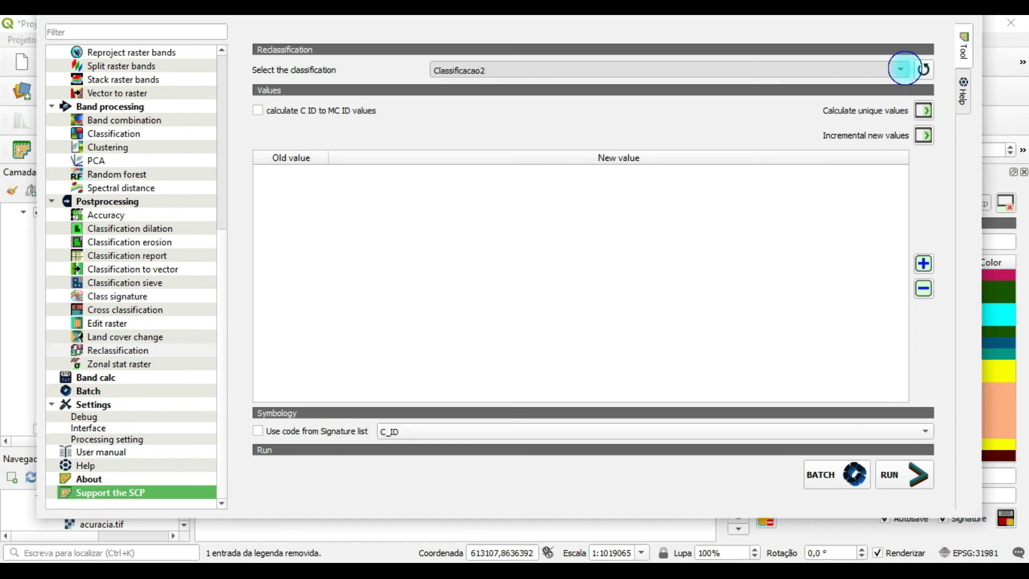
{"action": "left_click", "coordinate": [899, 69]}
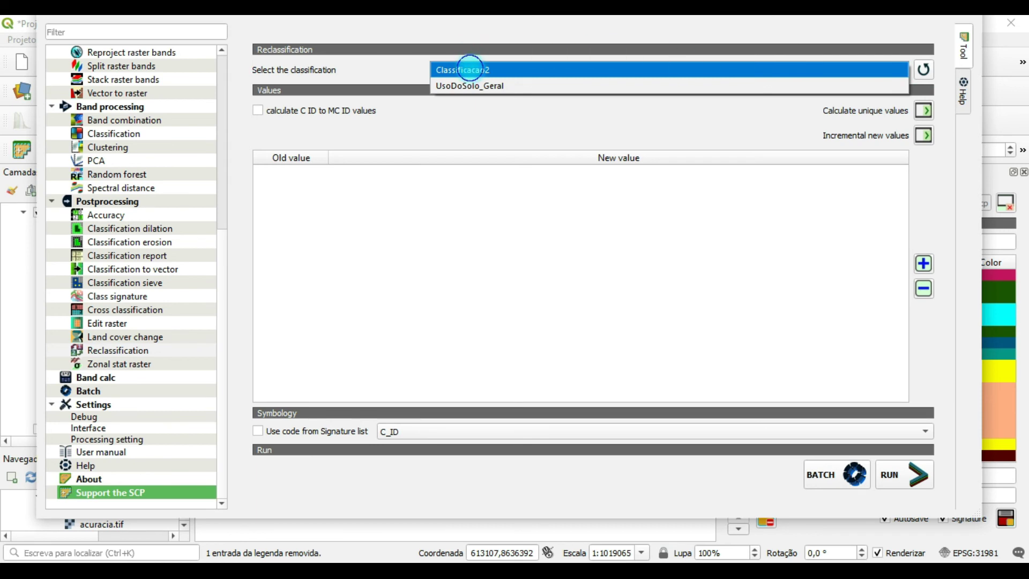
{"action": "left_click", "coordinate": [470, 69]}
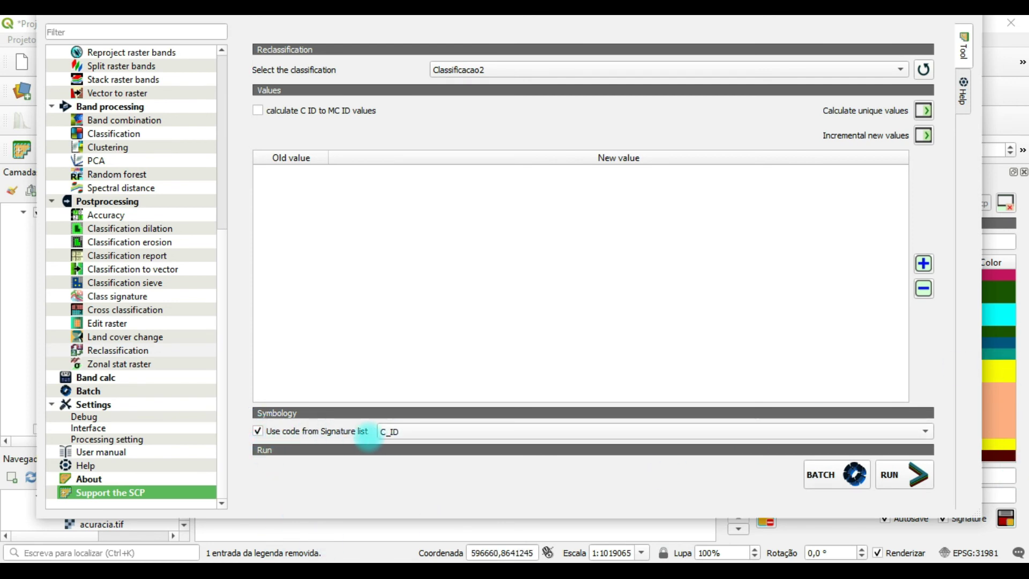
{"action": "left_click", "coordinate": [405, 435]}
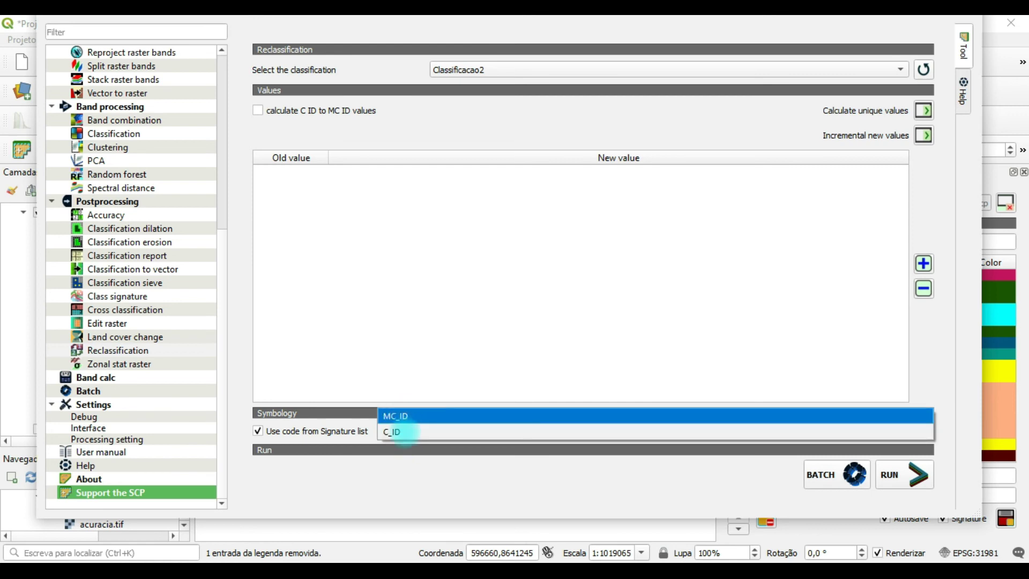
{"action": "left_click", "coordinate": [405, 433]}
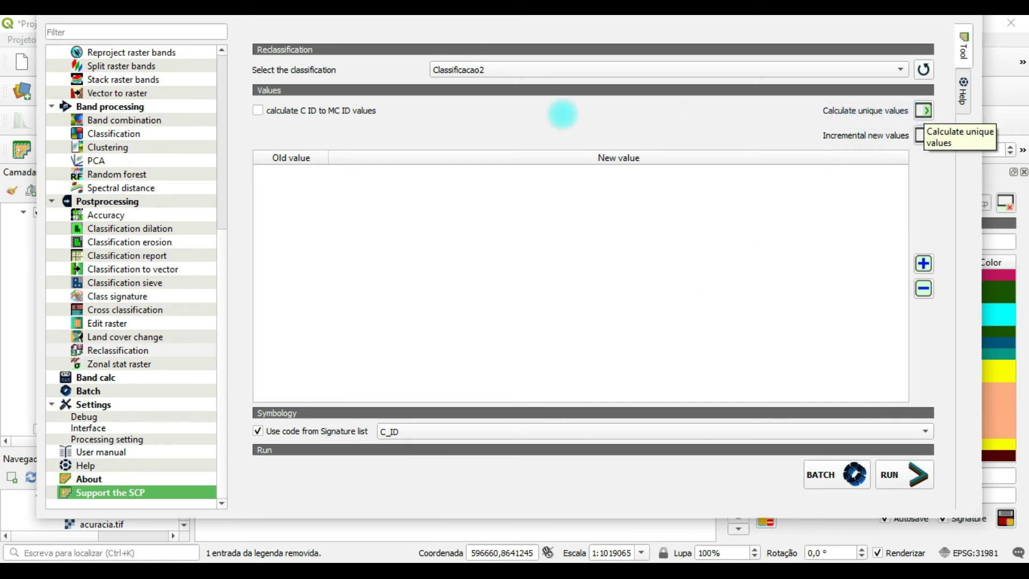
Calculate the unique values of Classificacao2 and narrow the plugin window so the layer legend shows beside the value table
{"action": "left_click", "coordinate": [923, 110]}
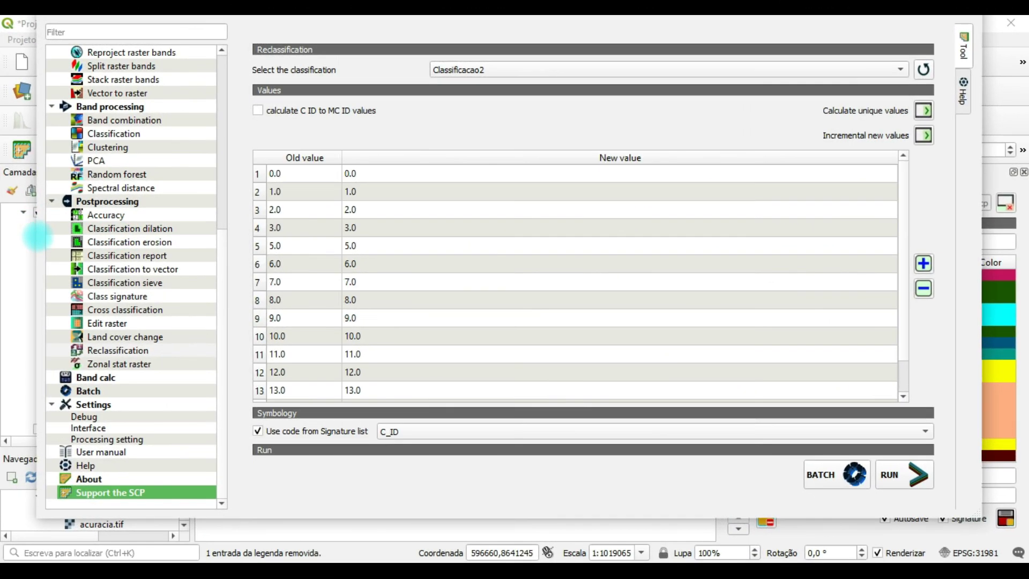
{"action": "left_click_drag", "start_coordinate": [35, 234], "coordinate": [194, 225]}
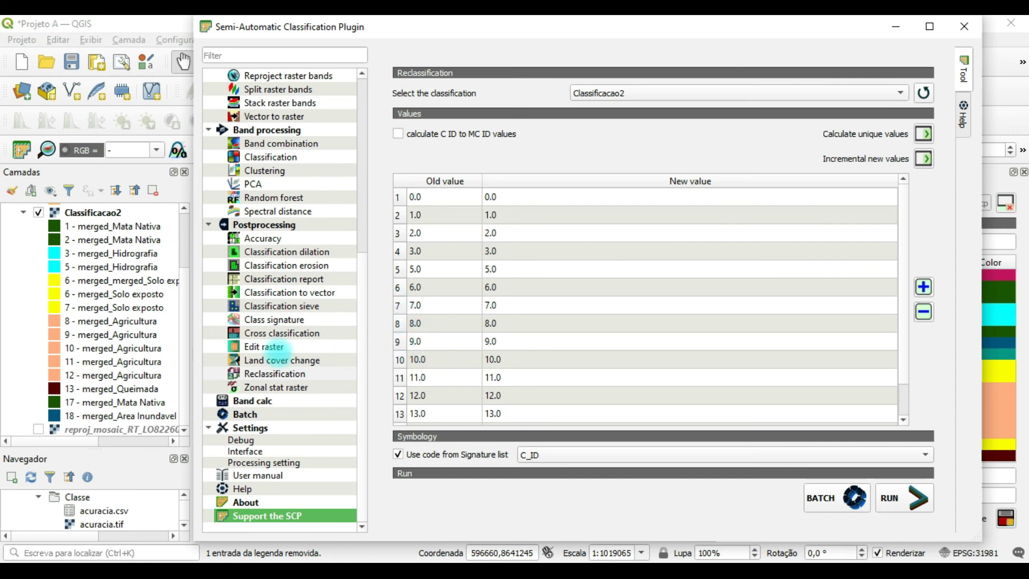
{"action": "scroll", "coordinate": [421, 388], "scroll_direction": "down", "scroll_amount": 1}
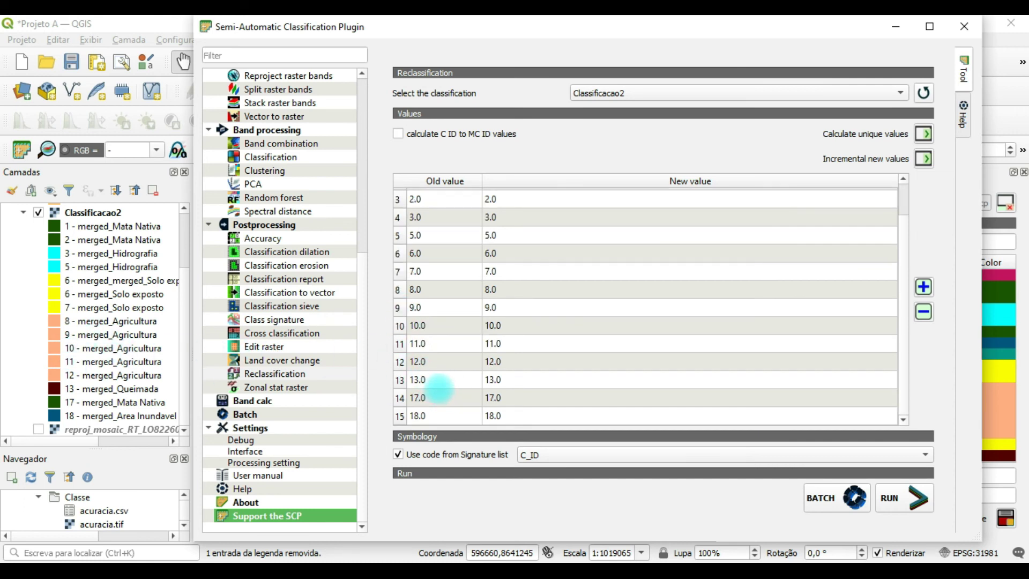
Set the new value to 1 for old values 2 and 17, the Mata Nativa classes
{"action": "scroll", "coordinate": [423, 325], "scroll_direction": "up", "scroll_amount": 1}
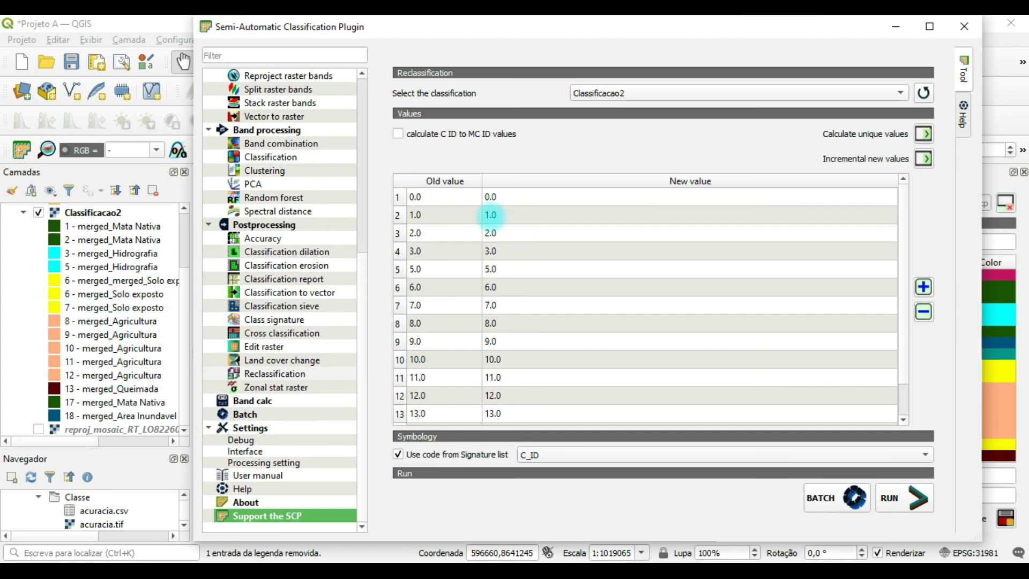
{"action": "left_click", "coordinate": [491, 215]}
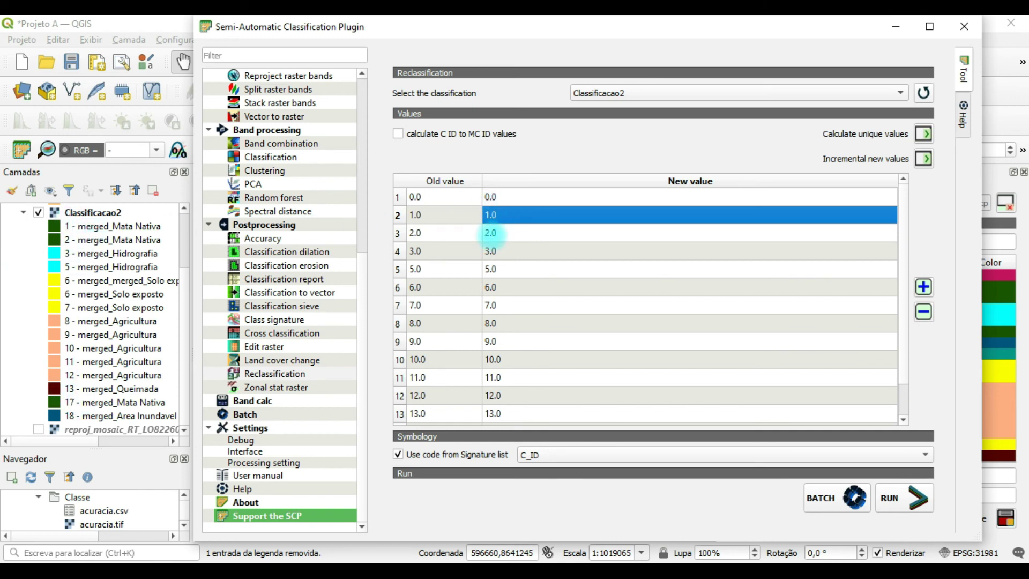
{"action": "left_click", "coordinate": [492, 235]}
{"action": "double_click", "coordinate": [493, 235]}
{"action": "type", "text": "1"}
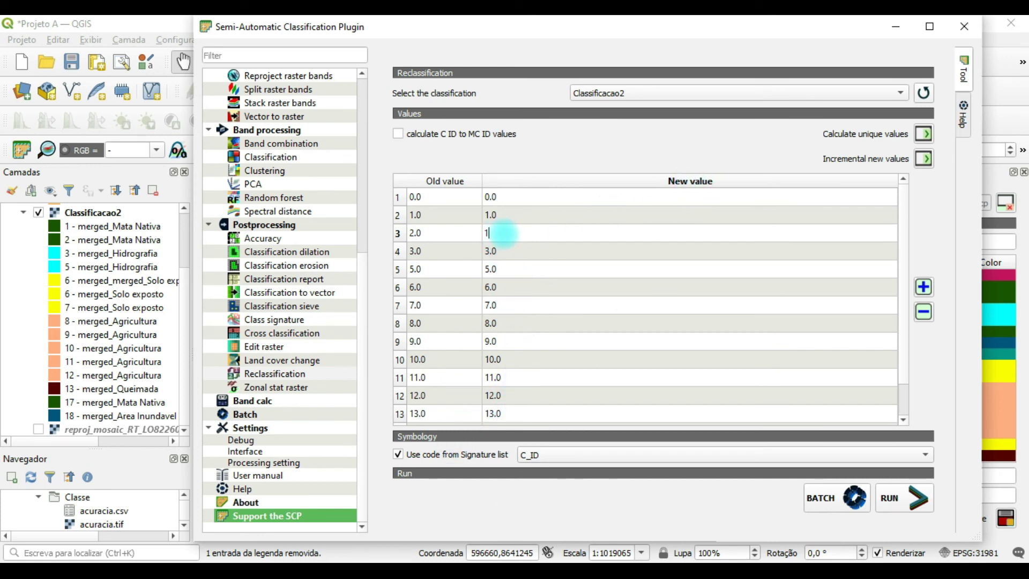
{"action": "left_click", "coordinate": [922, 286]}
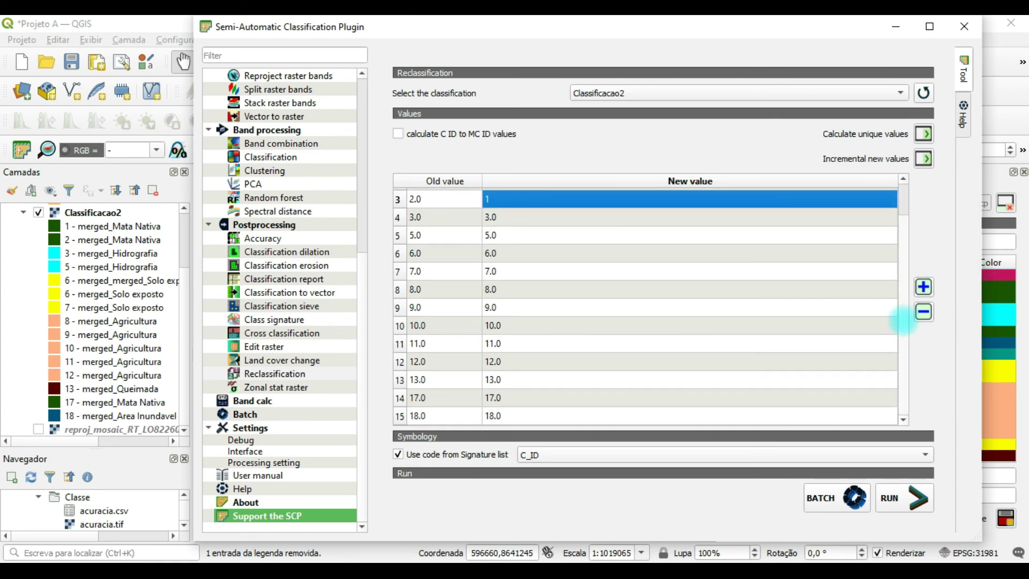
{"action": "left_click", "coordinate": [494, 397]}
{"action": "left_click", "coordinate": [493, 397]}
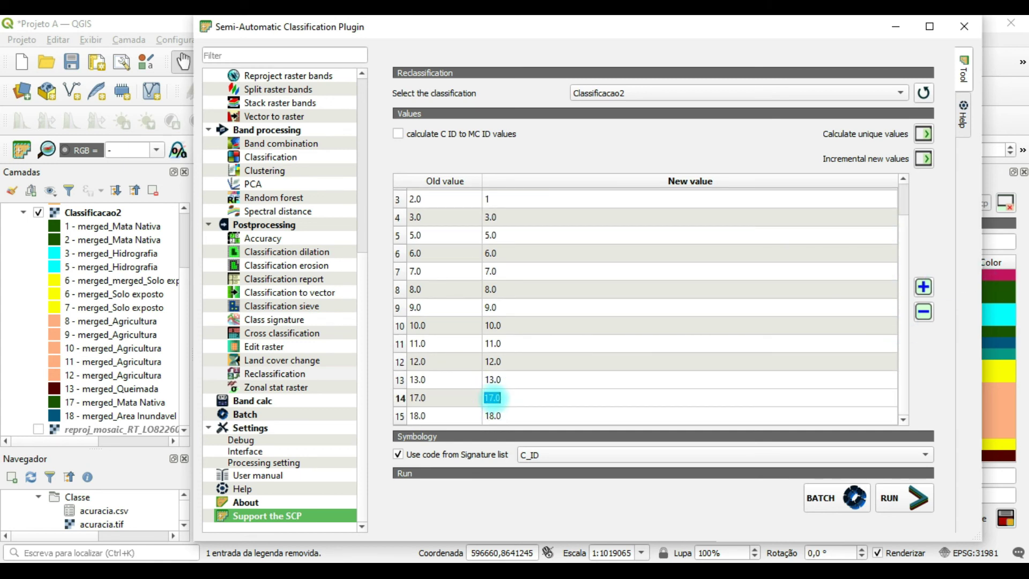
{"action": "type", "text": "1"}
{"action": "left_click", "coordinate": [596, 351]}
{"action": "left_click", "coordinate": [923, 286]}
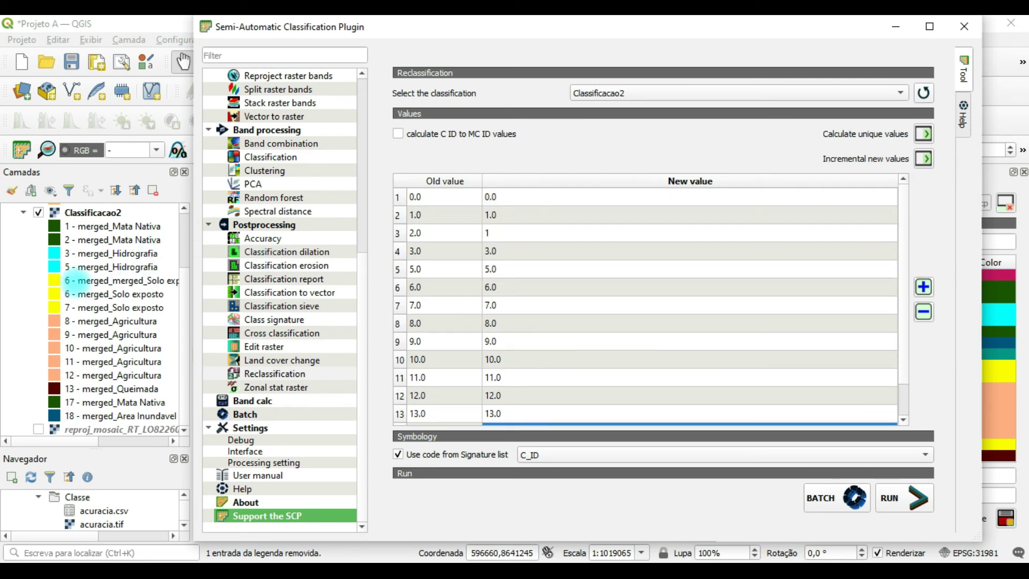
Set the new value to 2 for old values 3 and 5, the Hidrografia classes
{"action": "left_click", "coordinate": [509, 249]}
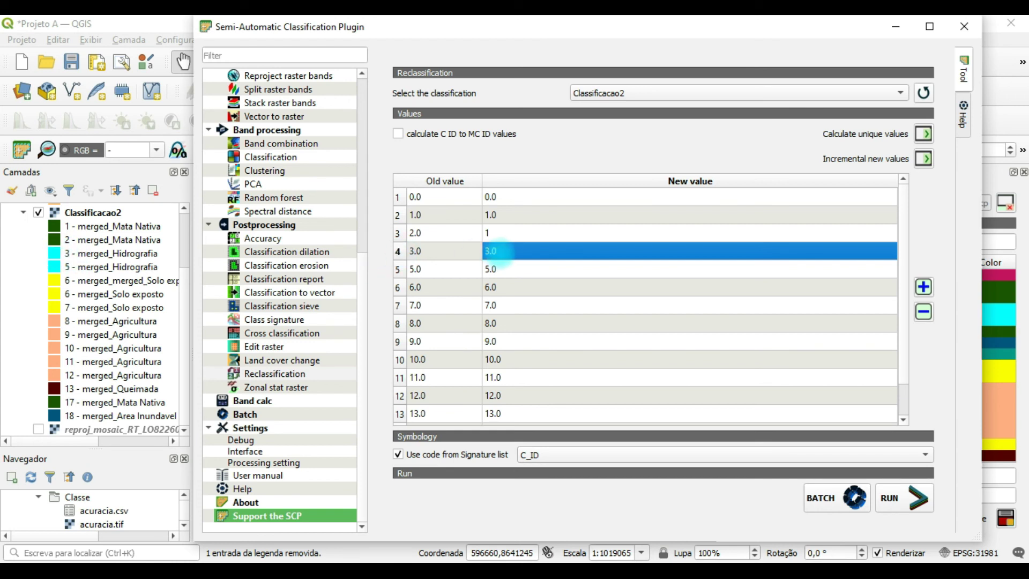
{"action": "double_click", "coordinate": [498, 252]}
{"action": "type", "text": "2"}
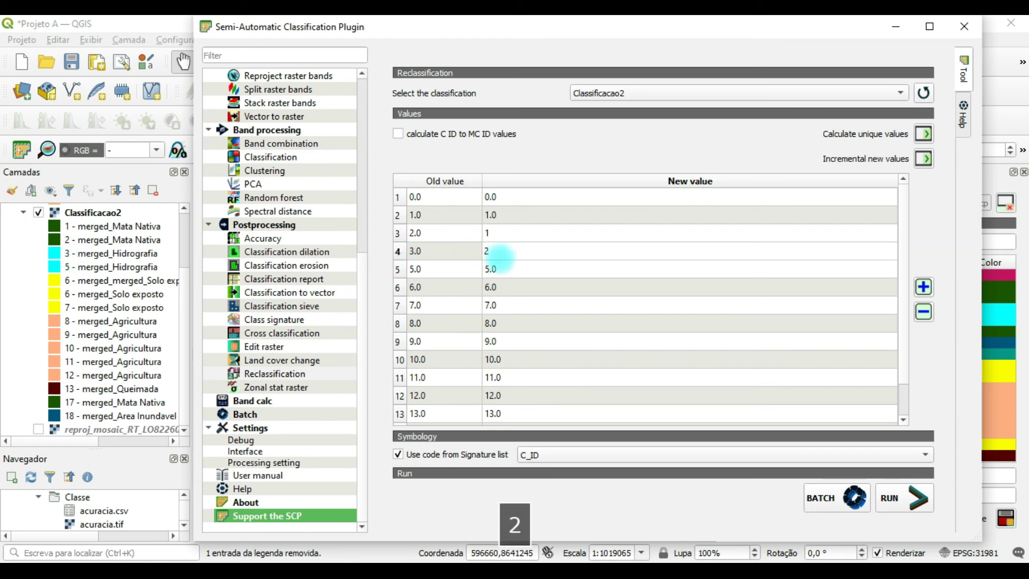
{"action": "double_click", "coordinate": [490, 269]}
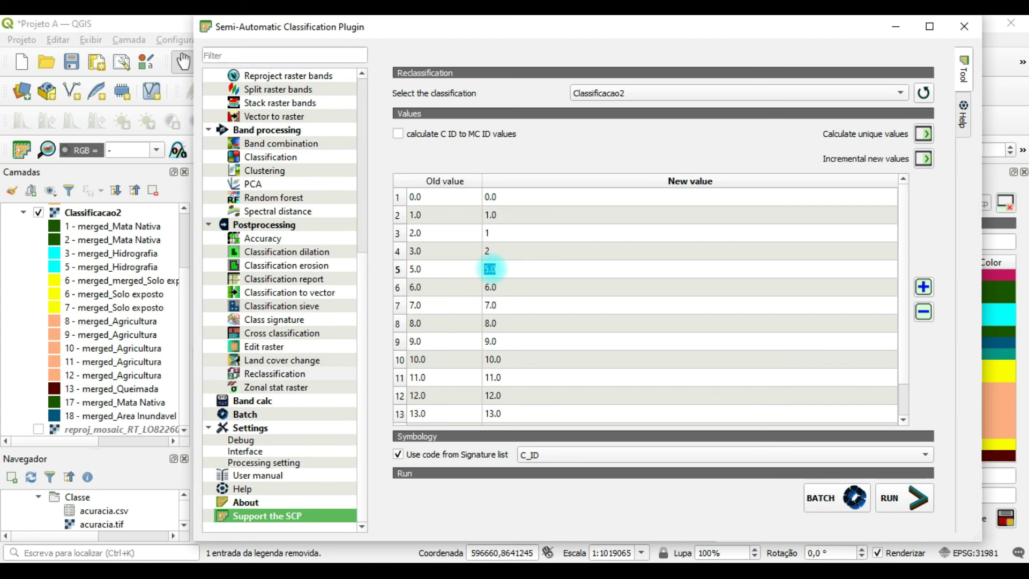
{"action": "type", "text": "2"}
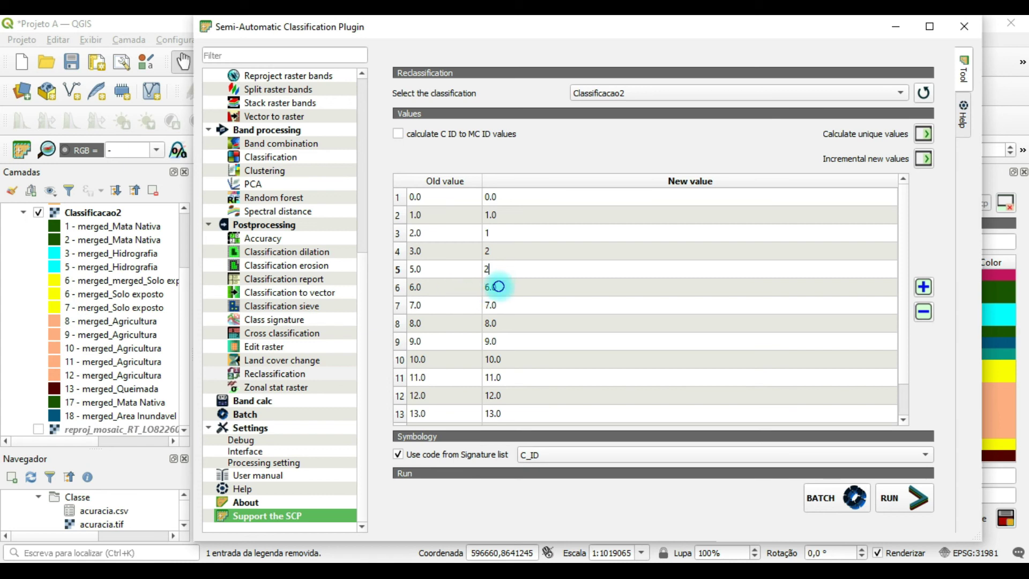
Set the new value to 3 for old values 6 and 7, the Solo exposto classes
{"action": "double_click", "coordinate": [490, 287]}
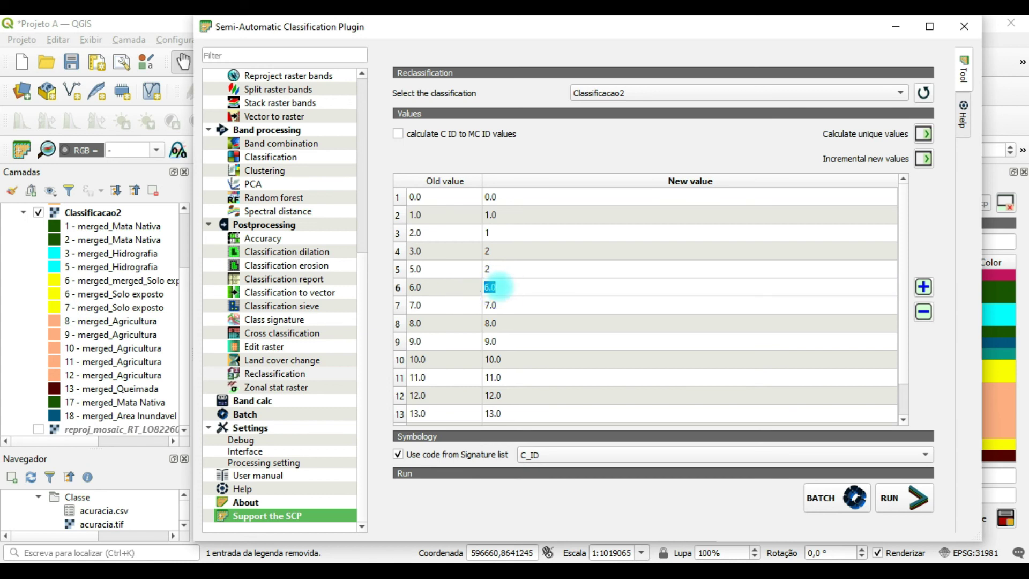
{"action": "type", "text": "3"}
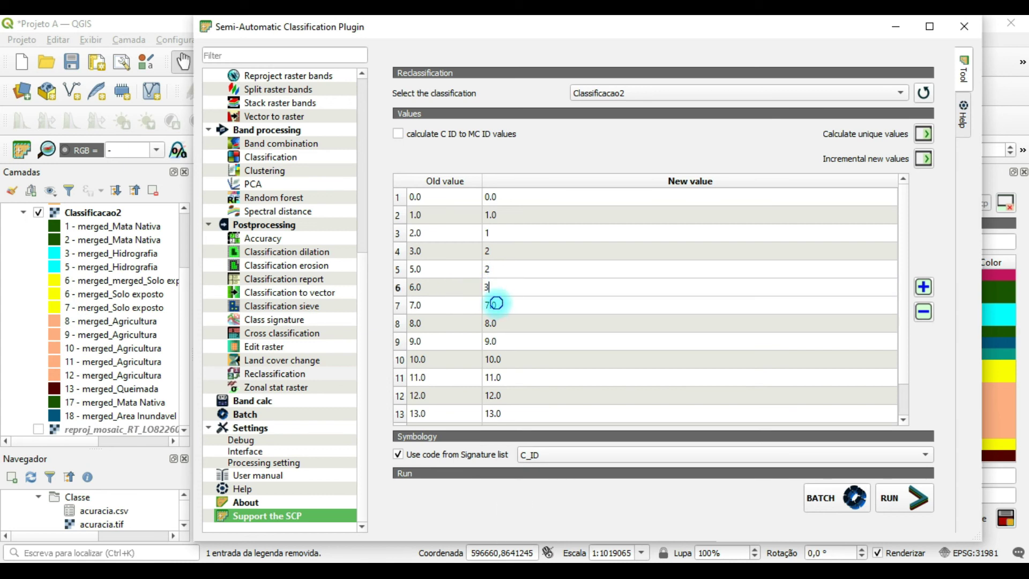
{"action": "double_click", "coordinate": [491, 304]}
{"action": "type", "text": "3"}
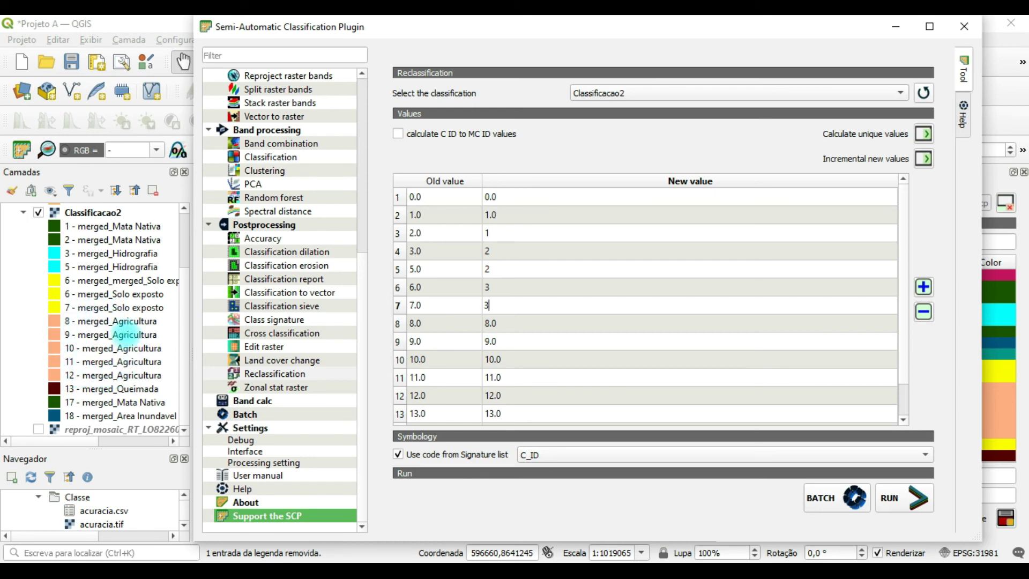
Set the new value to 4 for old values 8 through 12, the Agricultura classes
{"action": "left_click", "coordinate": [489, 323]}
{"action": "left_click", "coordinate": [489, 323]}
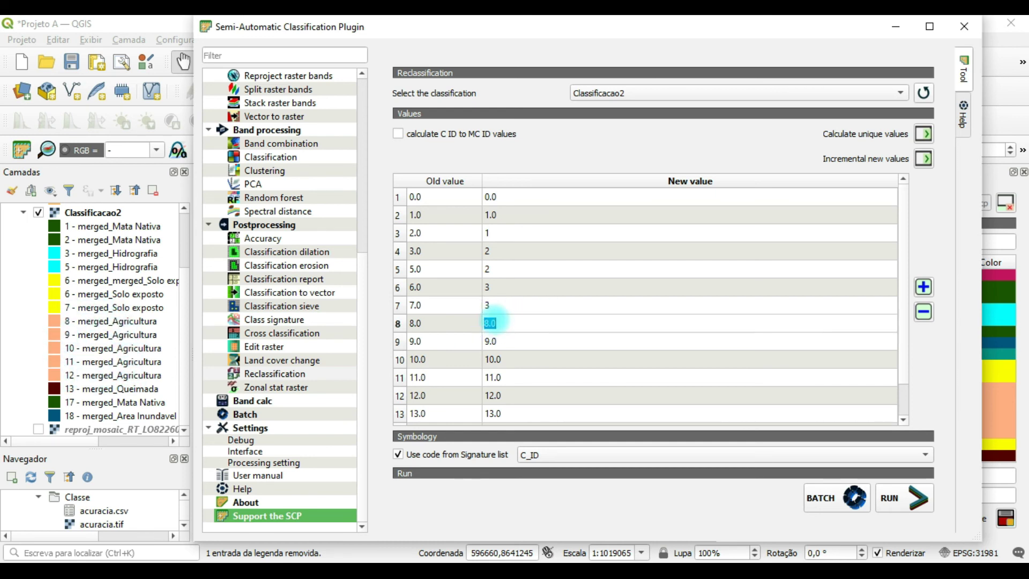
{"action": "type", "text": "4"}
{"action": "left_click", "coordinate": [508, 341]}
{"action": "left_click", "coordinate": [508, 341]}
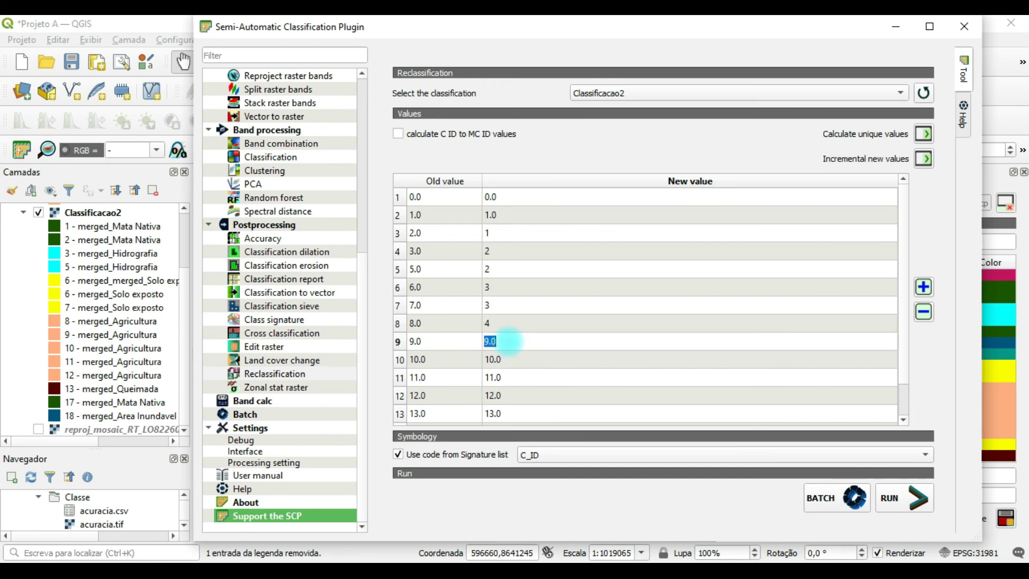
{"action": "type", "text": "4"}
{"action": "left_click", "coordinate": [506, 359]}
{"action": "left_click", "coordinate": [507, 359]}
{"action": "type", "text": "4"}
{"action": "left_click", "coordinate": [504, 378]}
{"action": "left_click", "coordinate": [504, 378]}
{"action": "type", "text": "4"}
{"action": "left_click", "coordinate": [502, 391]}
{"action": "left_click", "coordinate": [502, 391]}
{"action": "type", "text": "4"}
Set the new value to 5 for old value 13 (Queimada) and 6 for old value 18 (Area Inundavel), and review the table
{"action": "scroll", "coordinate": [502, 388], "scroll_direction": "down", "scroll_amount": 1}
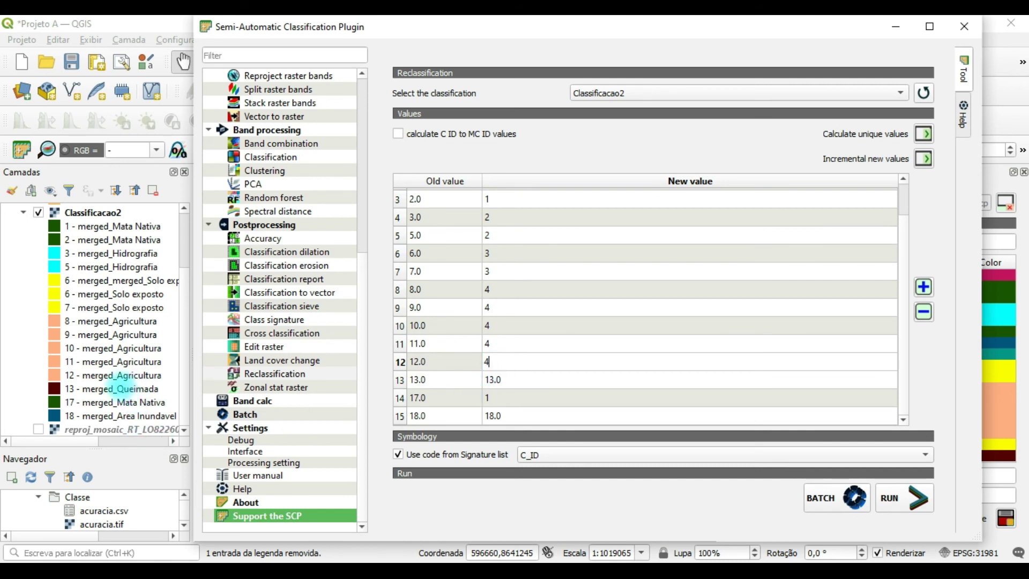
{"action": "double_click", "coordinate": [503, 379]}
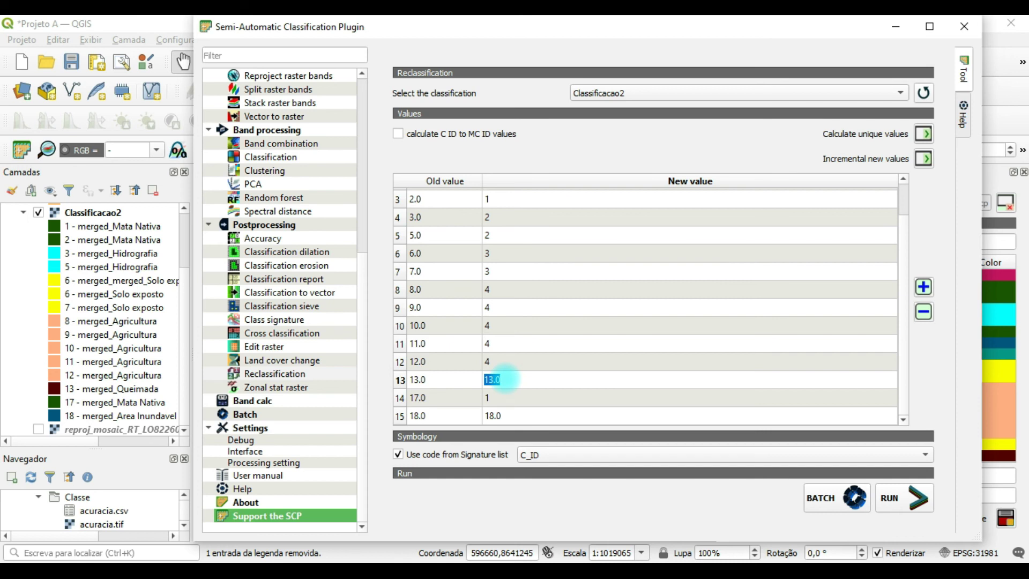
{"action": "type", "text": "5"}
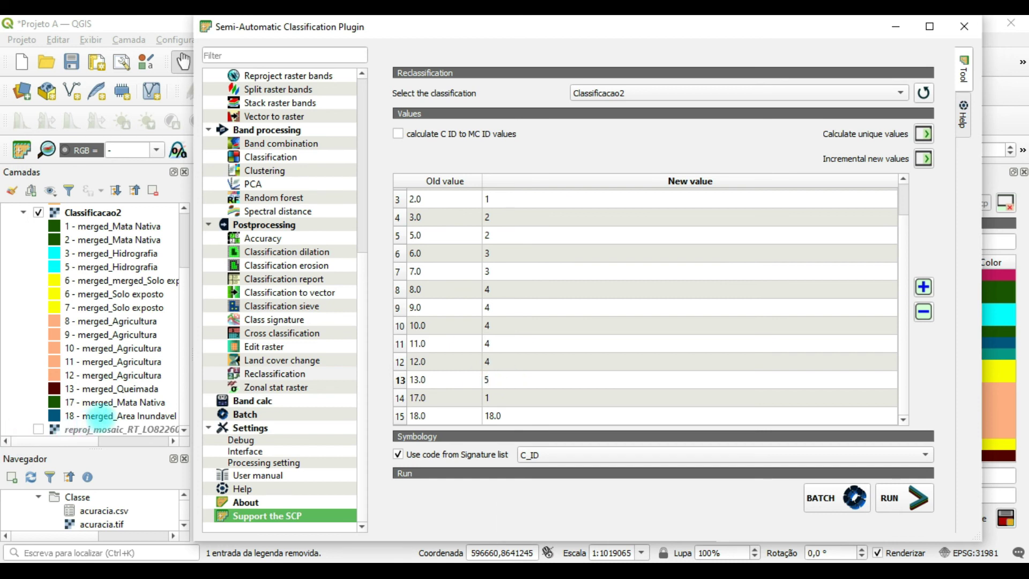
{"action": "double_click", "coordinate": [490, 415]}
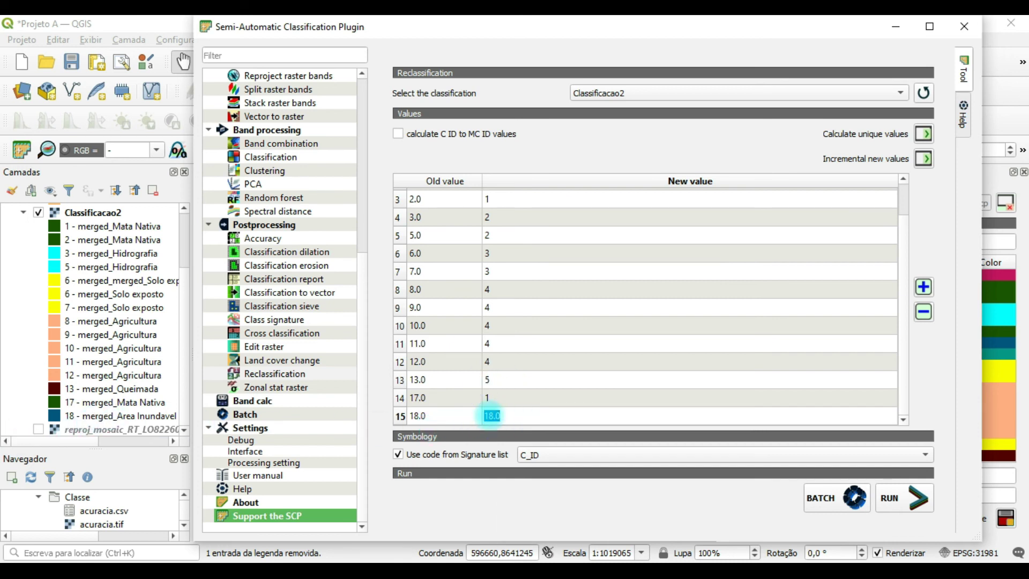
{"action": "type", "text": "6"}
{"action": "left_click", "coordinate": [597, 345]}
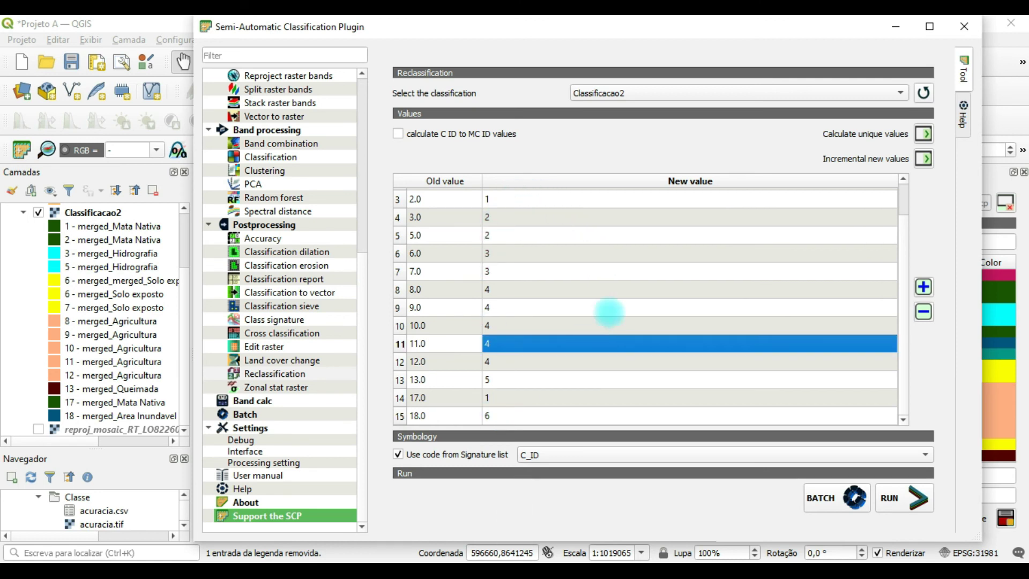
{"action": "scroll", "coordinate": [610, 306], "scroll_direction": "up", "scroll_amount": 1}
{"action": "scroll", "coordinate": [610, 306], "scroll_direction": "down", "scroll_amount": 1}
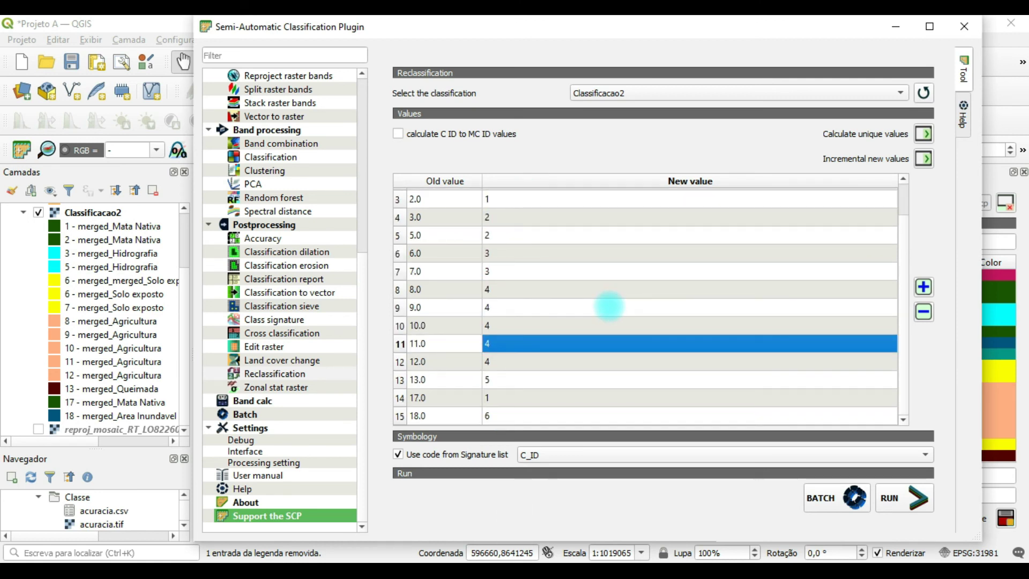
{"action": "scroll", "coordinate": [609, 306], "scroll_direction": "up", "scroll_amount": 1}
{"action": "scroll", "coordinate": [609, 306], "scroll_direction": "down", "scroll_amount": 1}
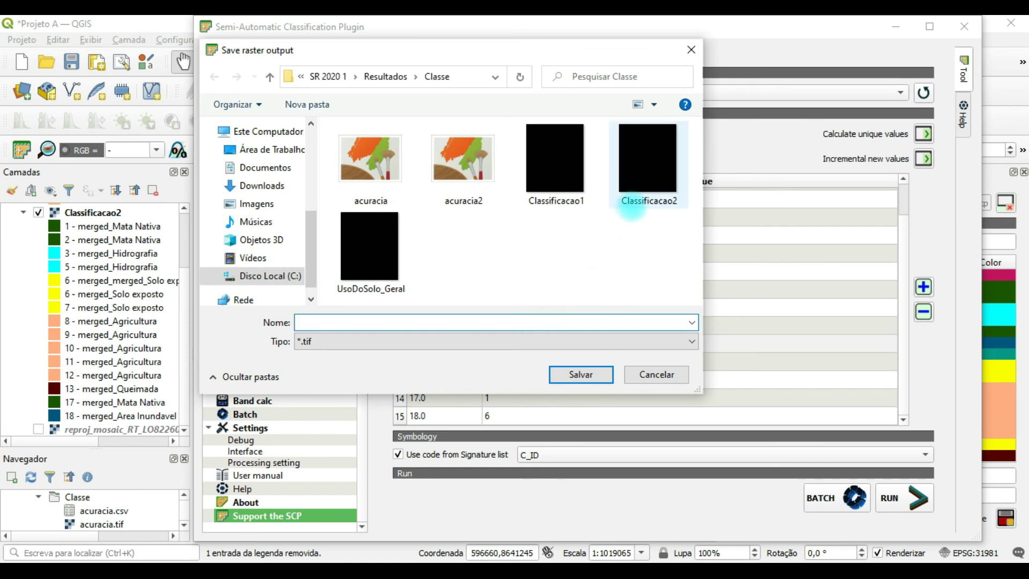
Save the reclassified raster output as Classificacao2_R in the Classe folder
{"action": "left_click", "coordinate": [644, 199]}
{"action": "left_click", "coordinate": [397, 322]}
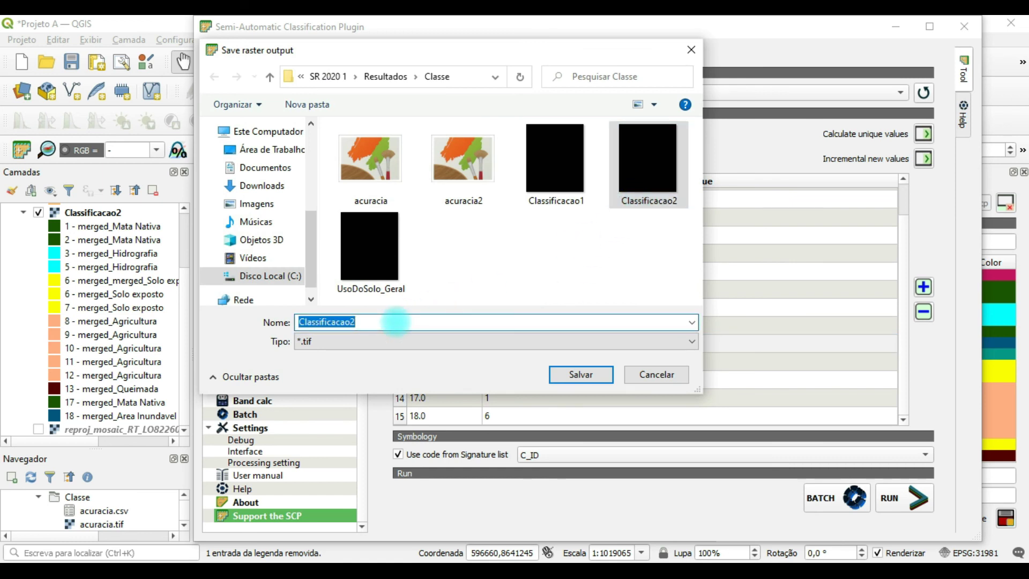
{"action": "left_click", "coordinate": [397, 322]}
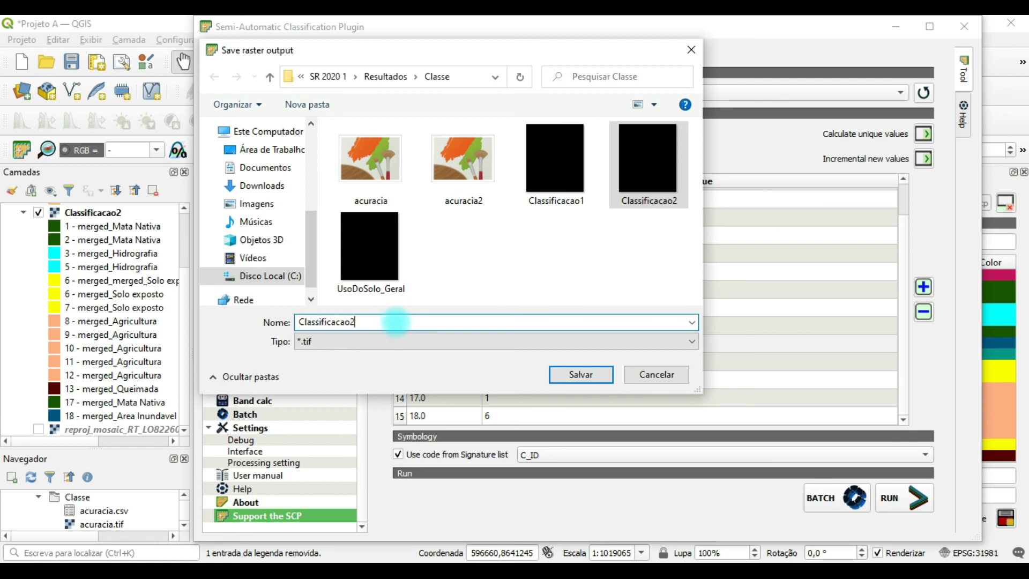
{"action": "type", "text": "_R"}
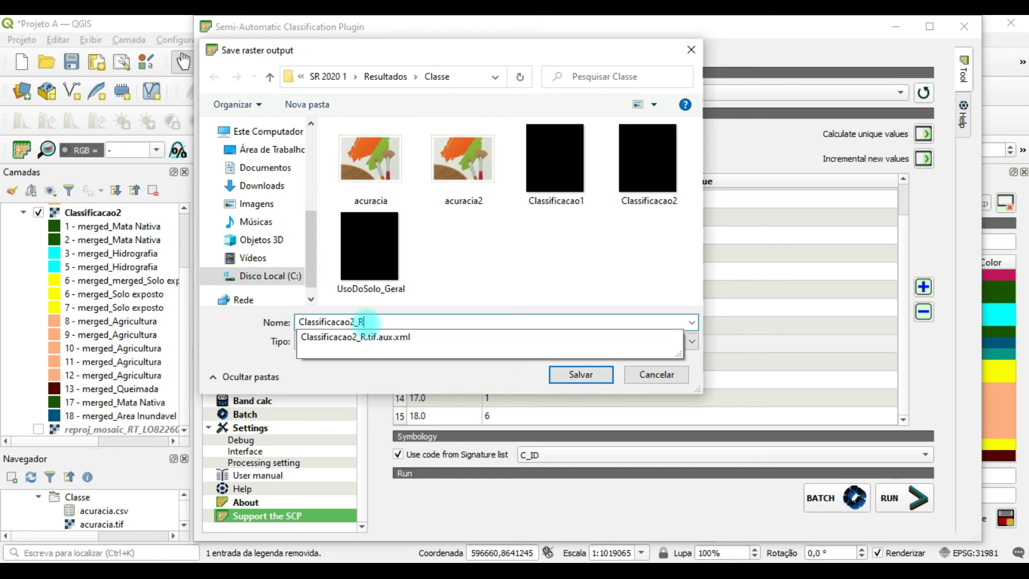
{"action": "left_click", "coordinate": [453, 369]}
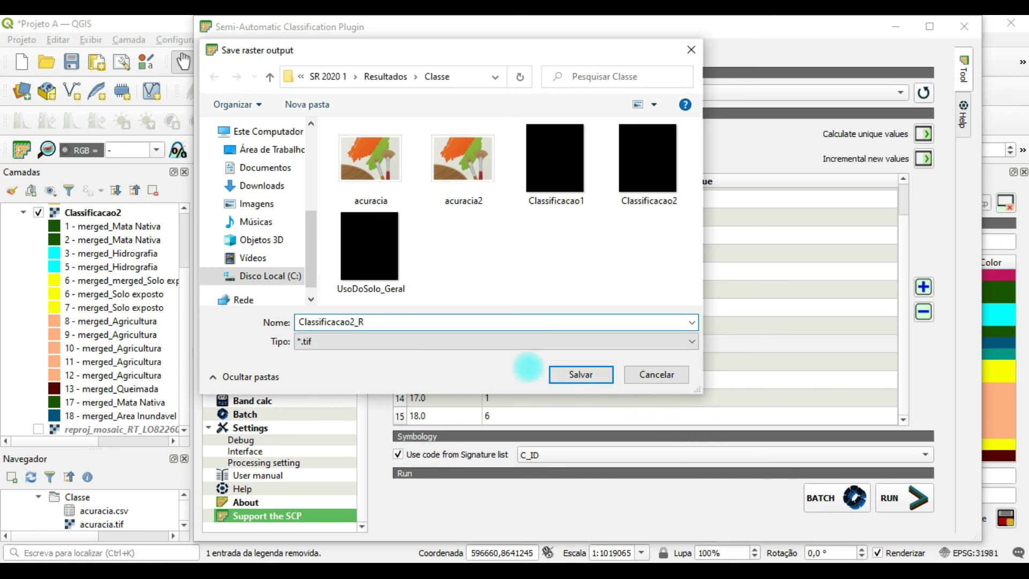
{"action": "left_click", "coordinate": [581, 374]}
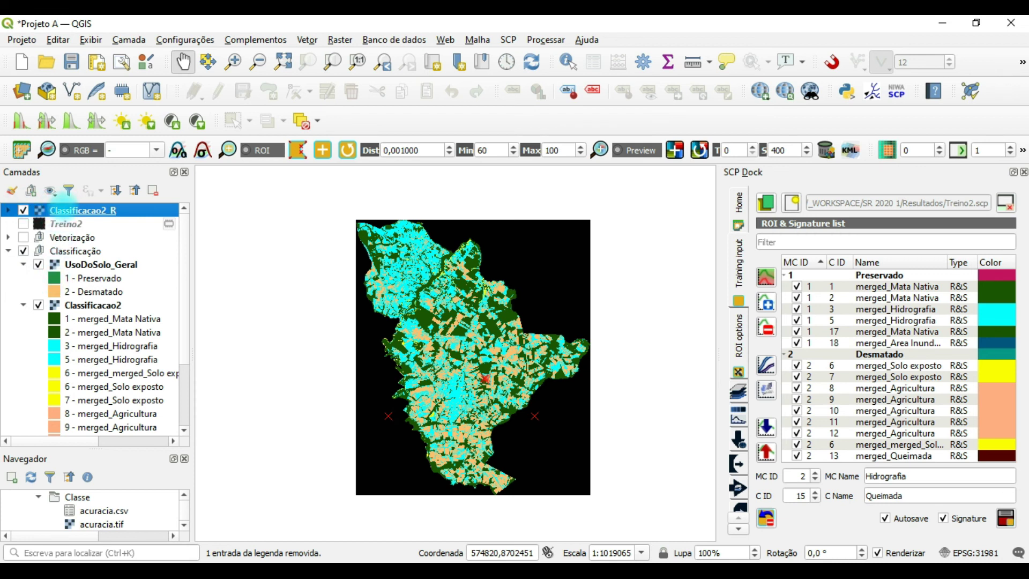
Move Classificacao2_R between UsoDoSolo_Geral and Classificacao2 in the Classificação group, hide UsoDoSolo_Geral, and expand the Classificacao2_R legend
{"action": "left_click_drag", "start_coordinate": [59, 210], "coordinate": [86, 306]}
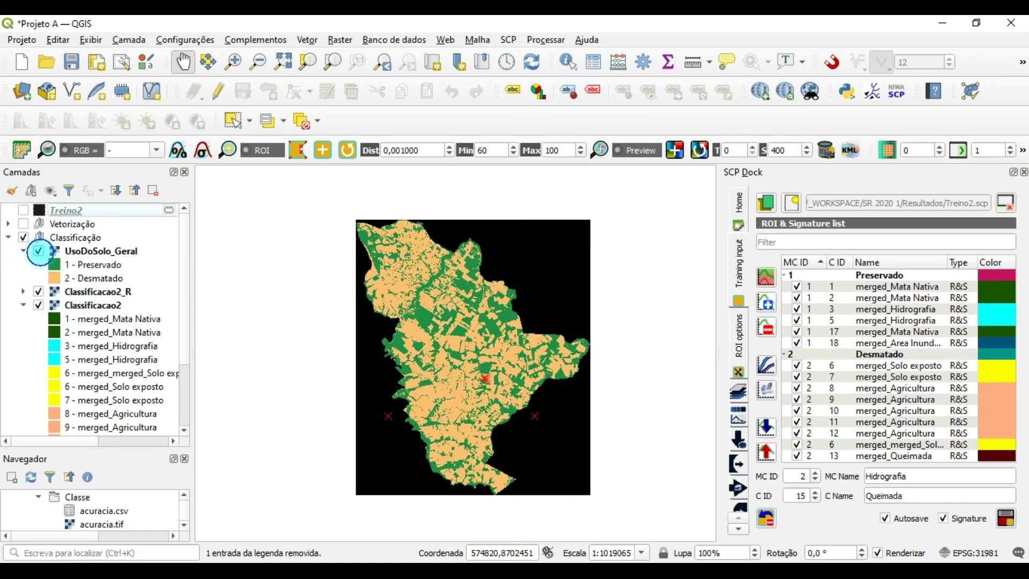
{"action": "left_click", "coordinate": [39, 250]}
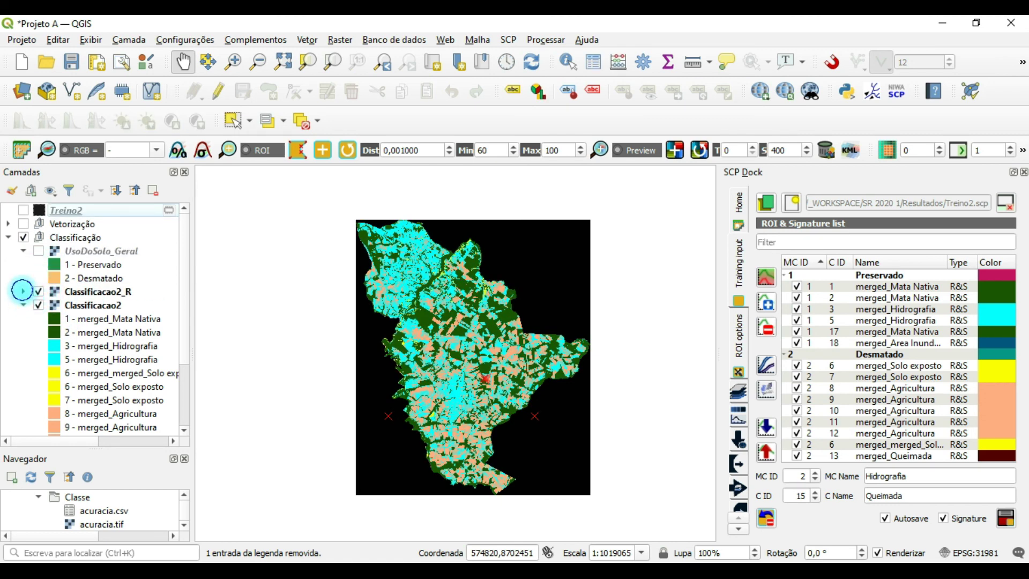
{"action": "left_click", "coordinate": [23, 291]}
{"action": "left_click_drag", "start_coordinate": [186, 291], "coordinate": [172, 223]}
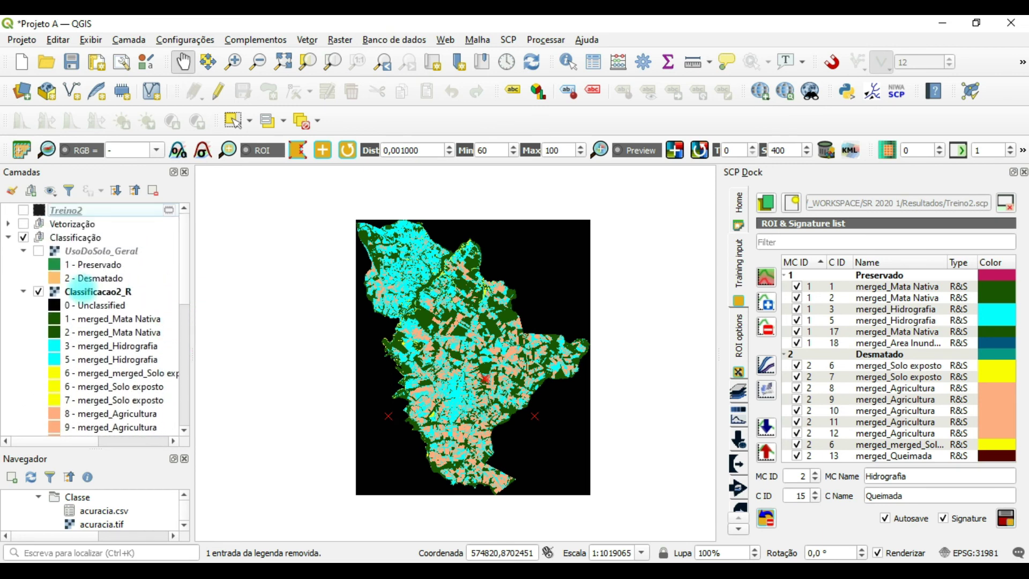
Open the symbology of Classificacao2_R, classify its unique values again, and review the resulting class list
{"action": "left_click", "coordinate": [81, 291]}
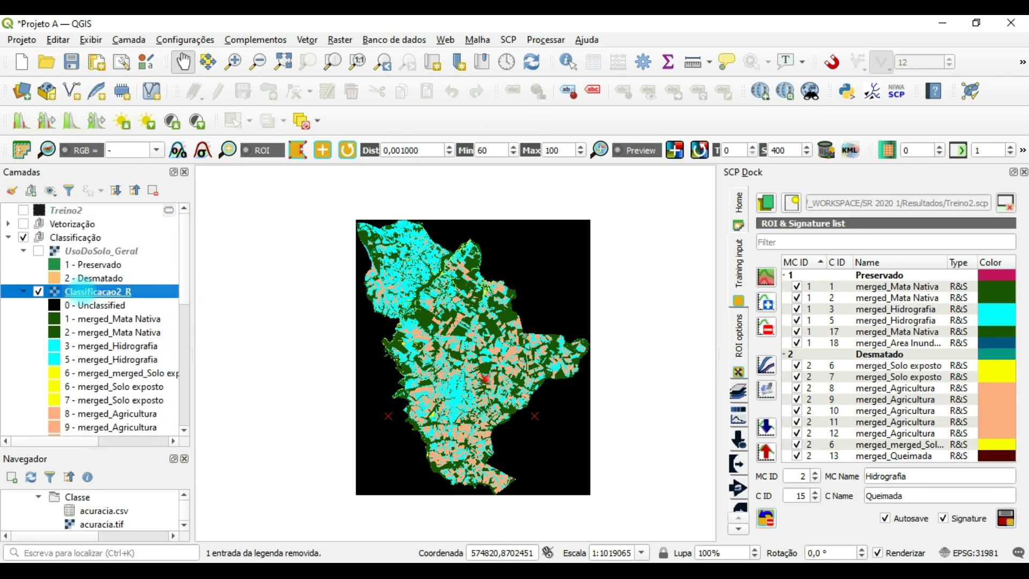
{"action": "double_click", "coordinate": [80, 291]}
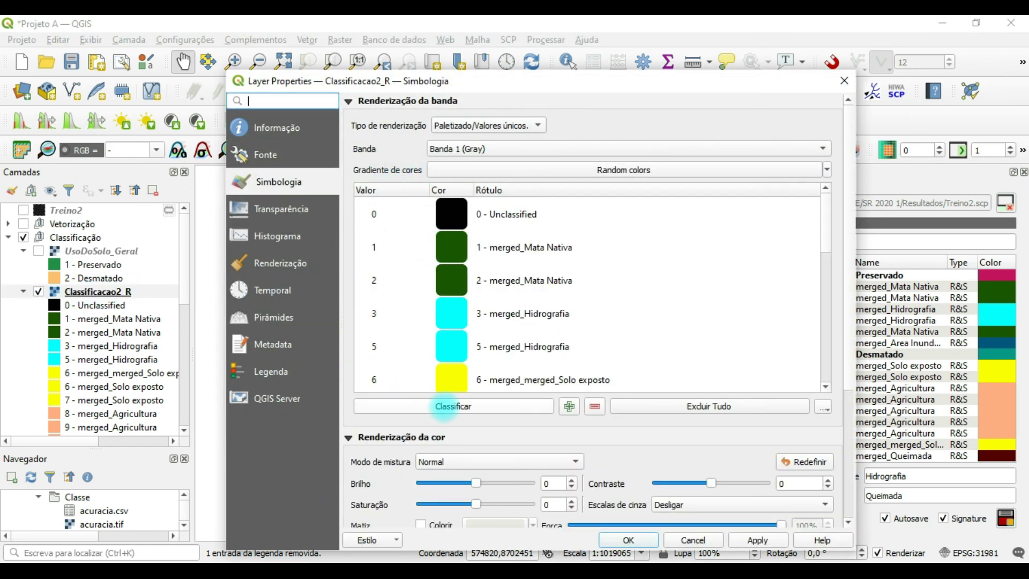
{"action": "left_click", "coordinate": [444, 406]}
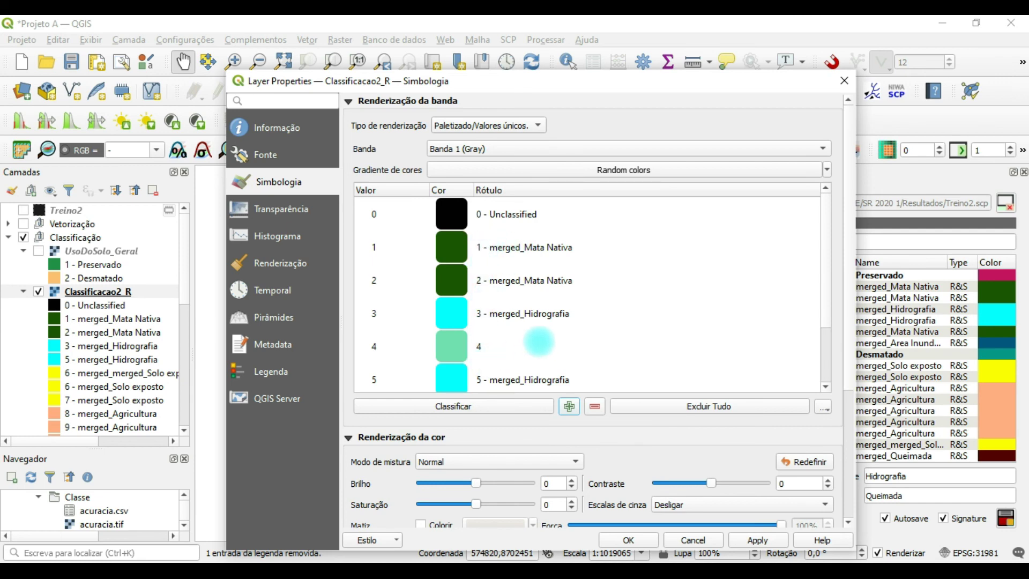
{"action": "scroll", "coordinate": [536, 340], "scroll_direction": "down", "scroll_amount": 3}
{"action": "scroll", "coordinate": [524, 314], "scroll_direction": "up", "scroll_amount": 1}
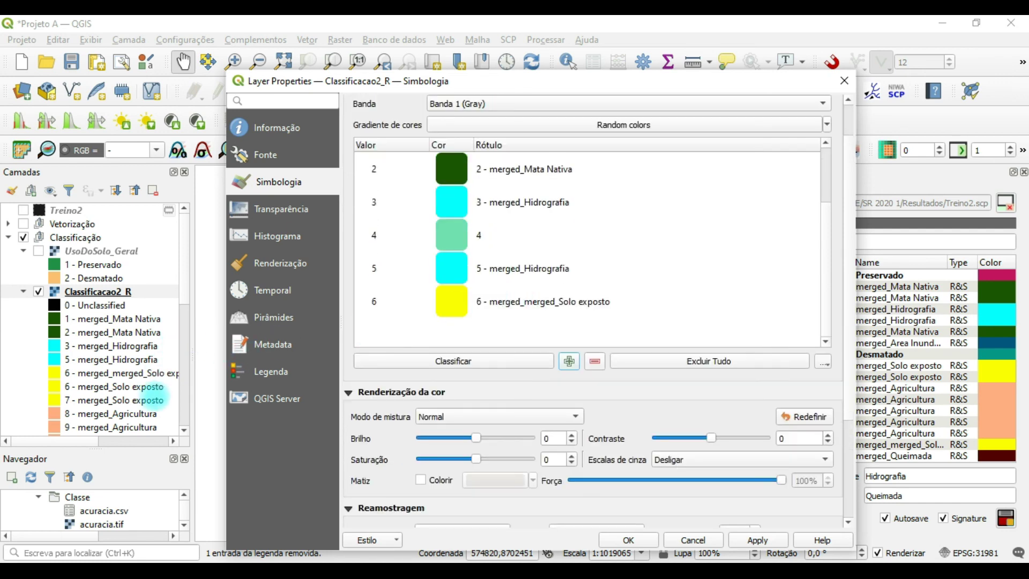
{"action": "scroll", "coordinate": [467, 215], "scroll_direction": "up", "scroll_amount": 3}
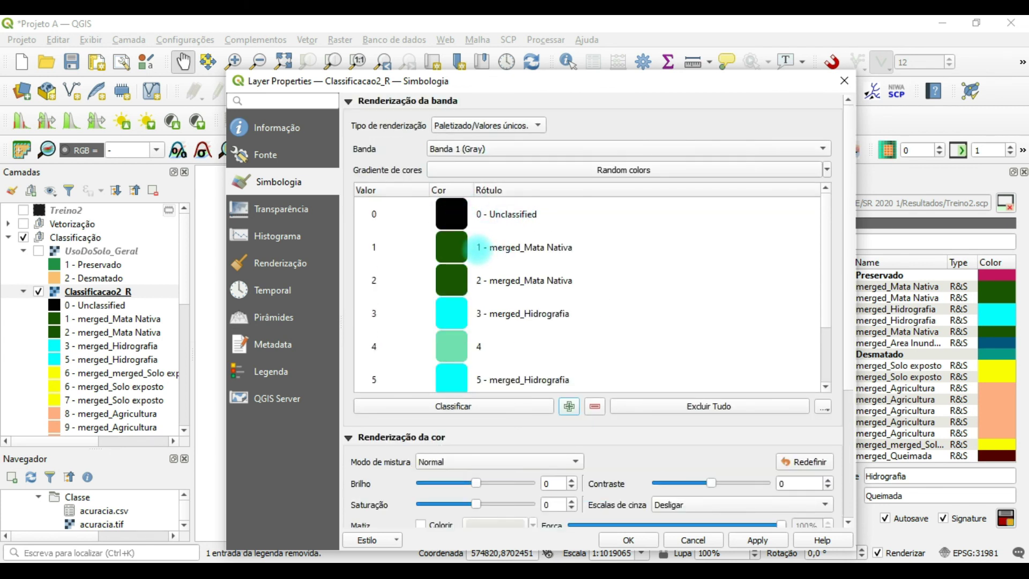
Remove the 0 - Unclassified entry from the class list and relabel value 1 as Mata Nativa
{"action": "left_click", "coordinate": [476, 210]}
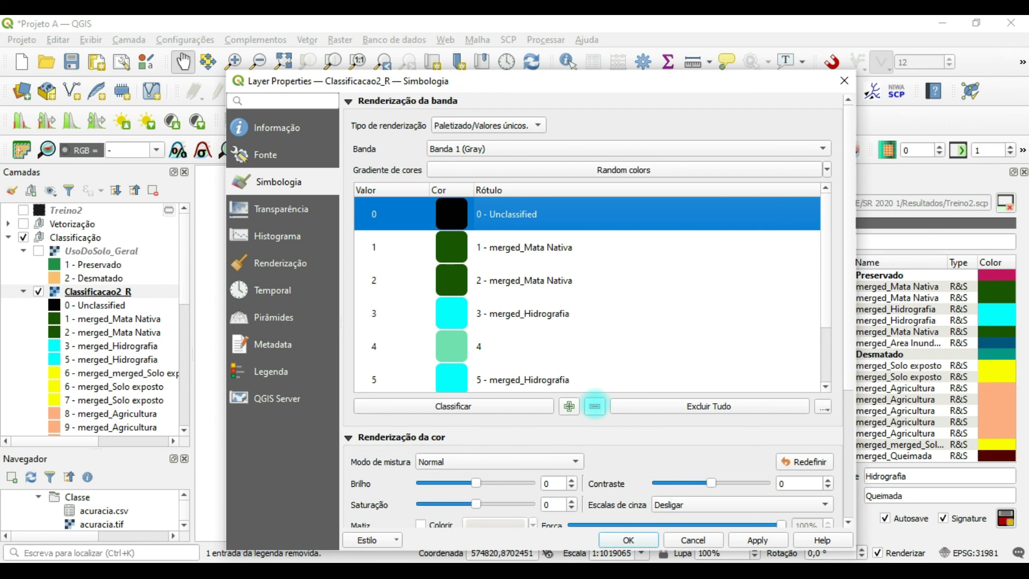
{"action": "left_click", "coordinate": [595, 406]}
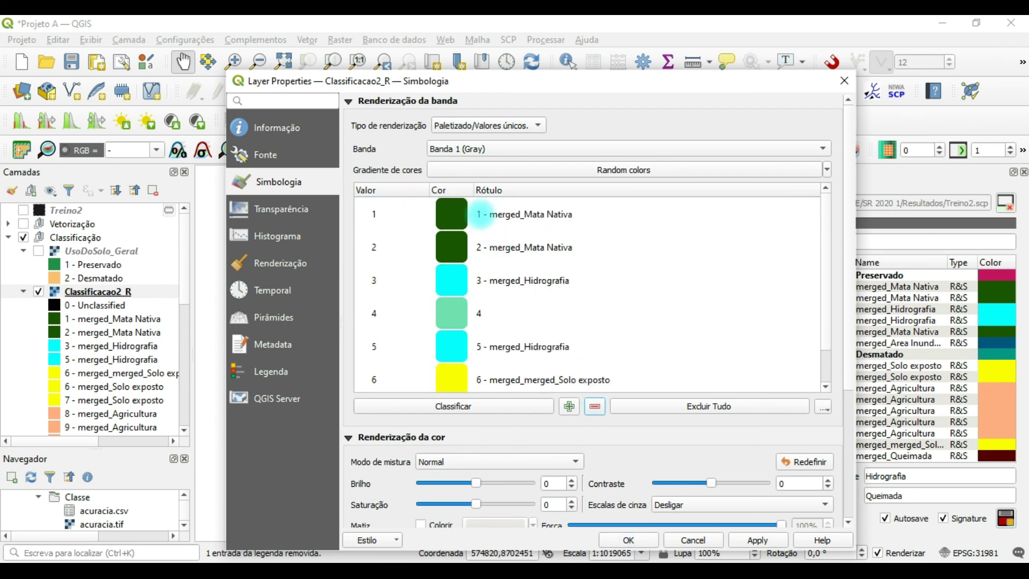
{"action": "double_click", "coordinate": [492, 214]}
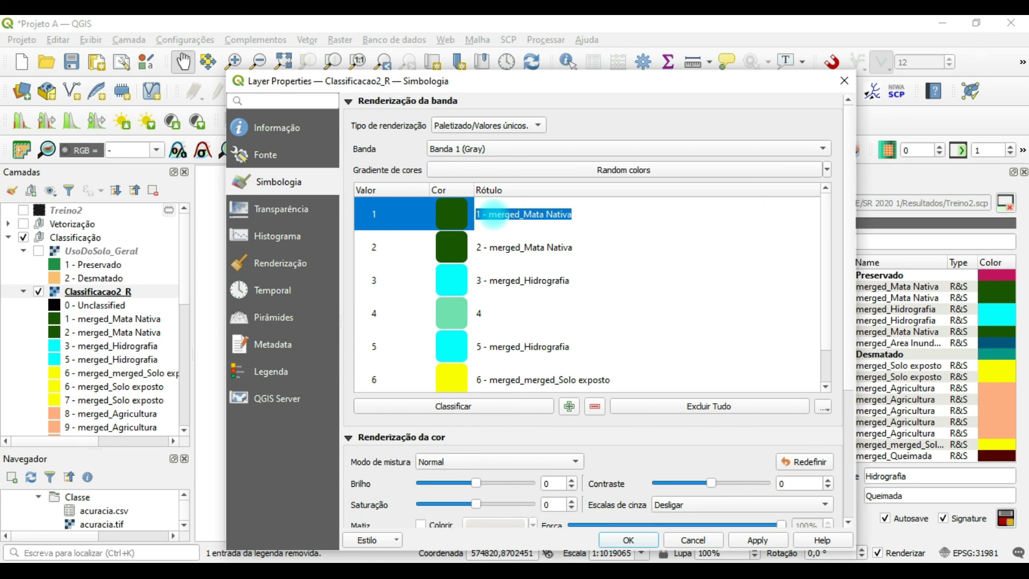
{"action": "type", "text": "Mata N"}
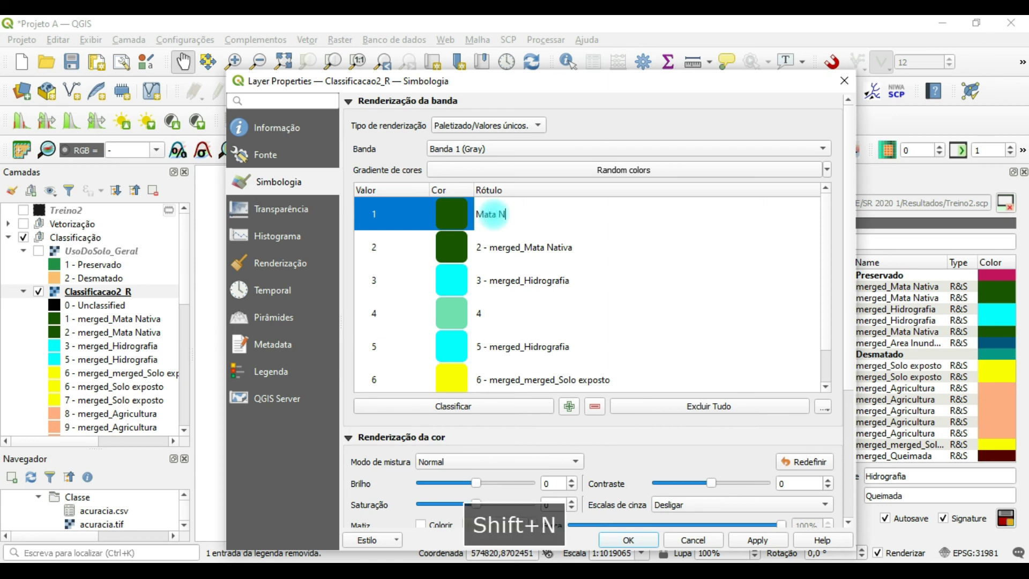
{"action": "type", "text": "ativa"}
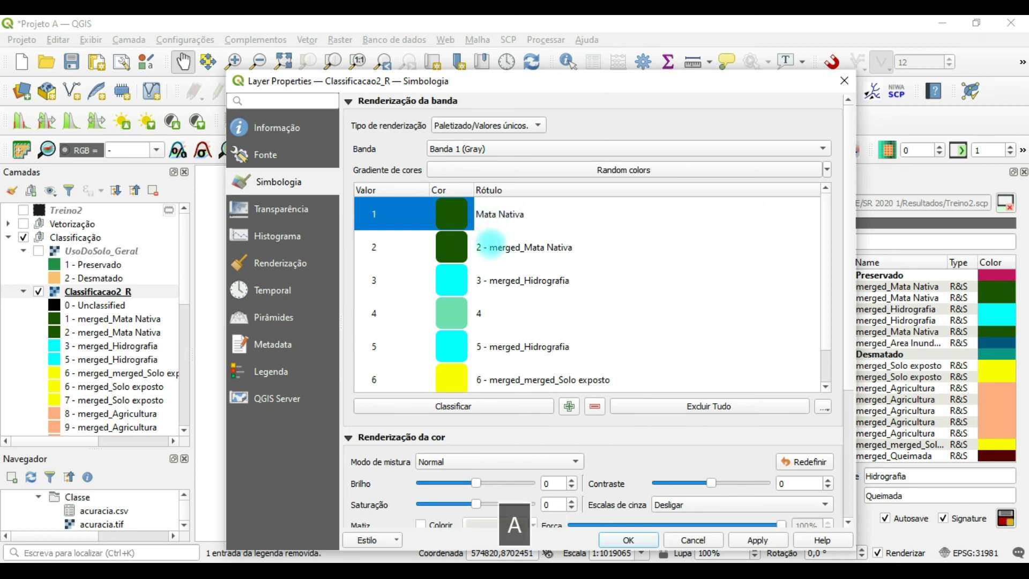
Relabel value 2 as Hidrografia and set its colour to turquoise, about #12ede2
{"action": "double_click", "coordinate": [489, 249]}
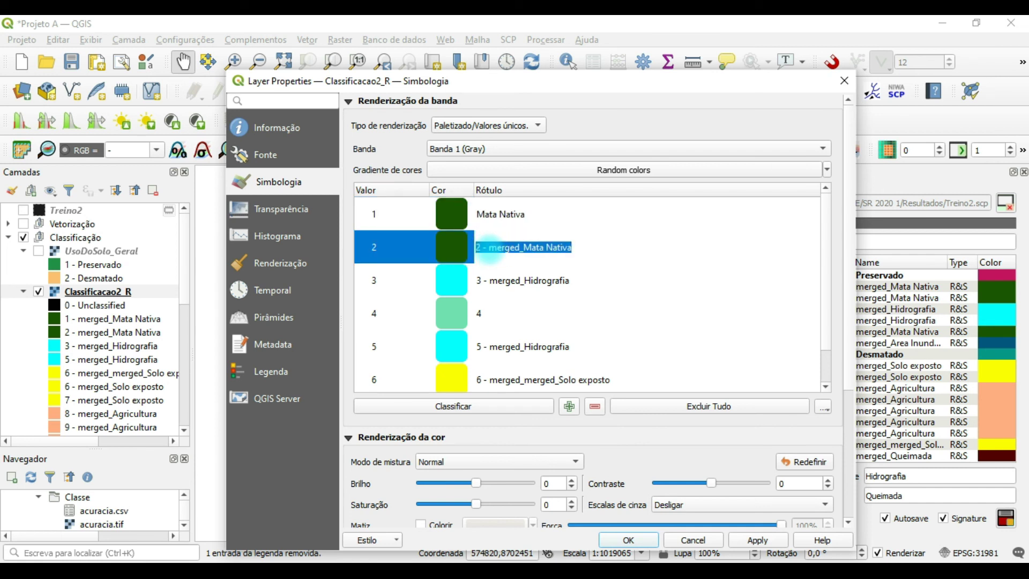
{"action": "type", "text": "Hidrografia"}
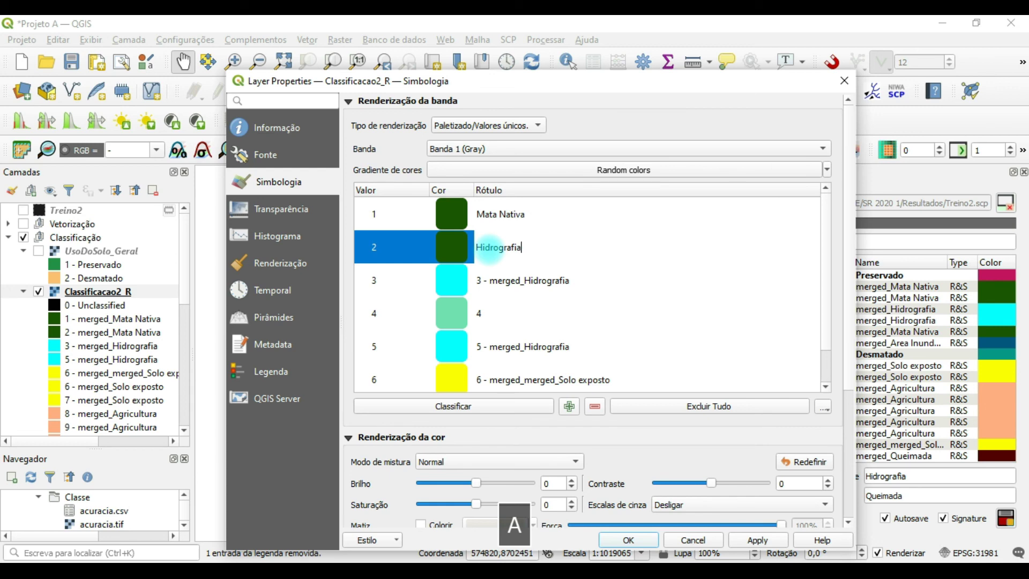
{"action": "left_click", "coordinate": [454, 247]}
{"action": "double_click", "coordinate": [454, 247]}
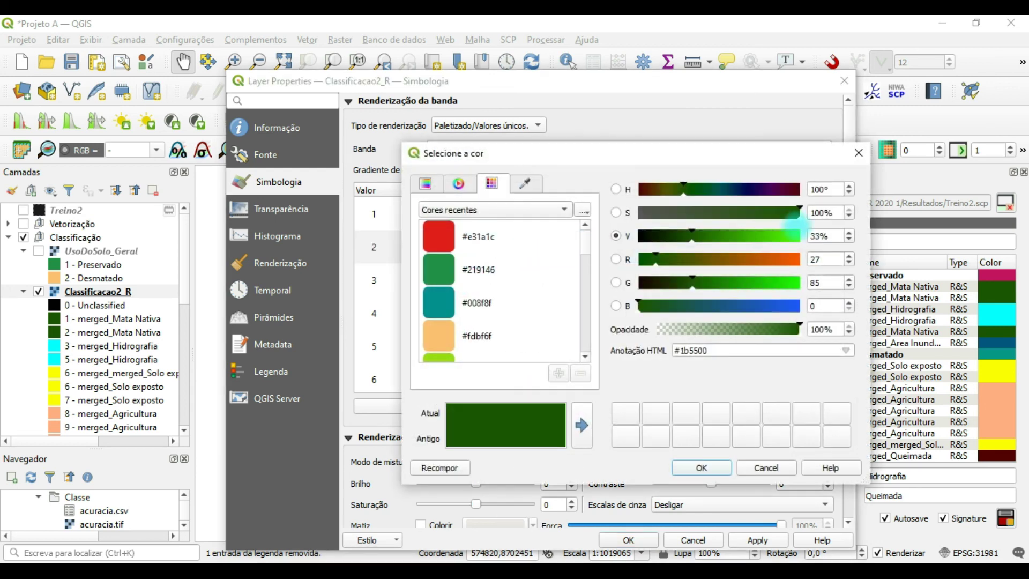
{"action": "left_click", "coordinate": [458, 183]}
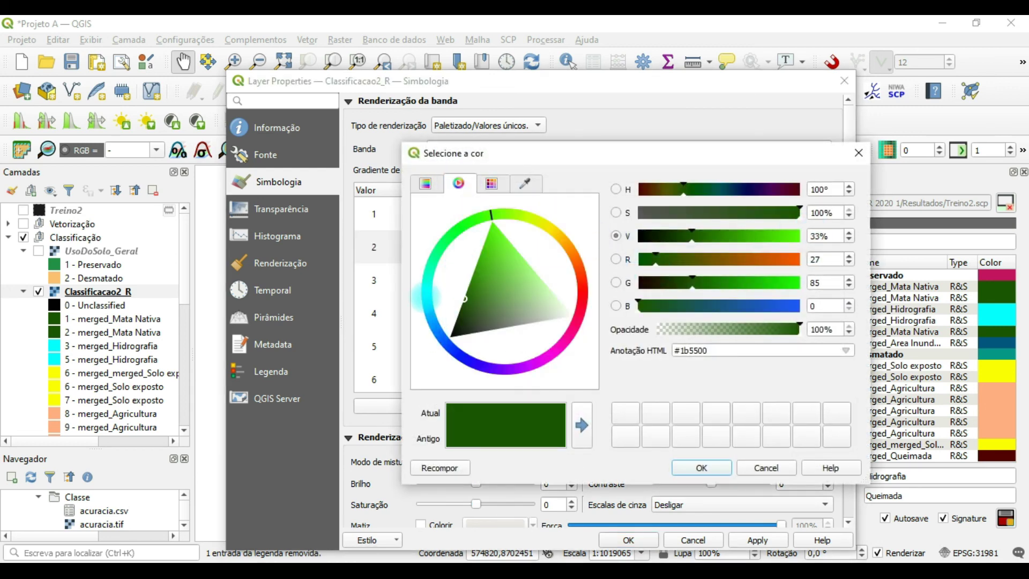
{"action": "left_click", "coordinate": [425, 288]}
{"action": "left_click", "coordinate": [448, 288]}
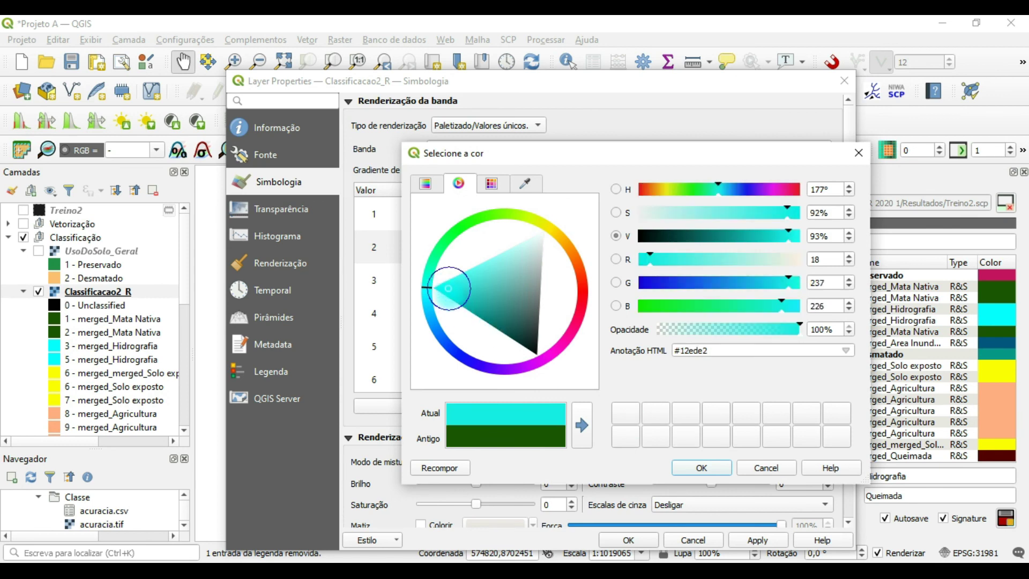
{"action": "left_click", "coordinate": [702, 467]}
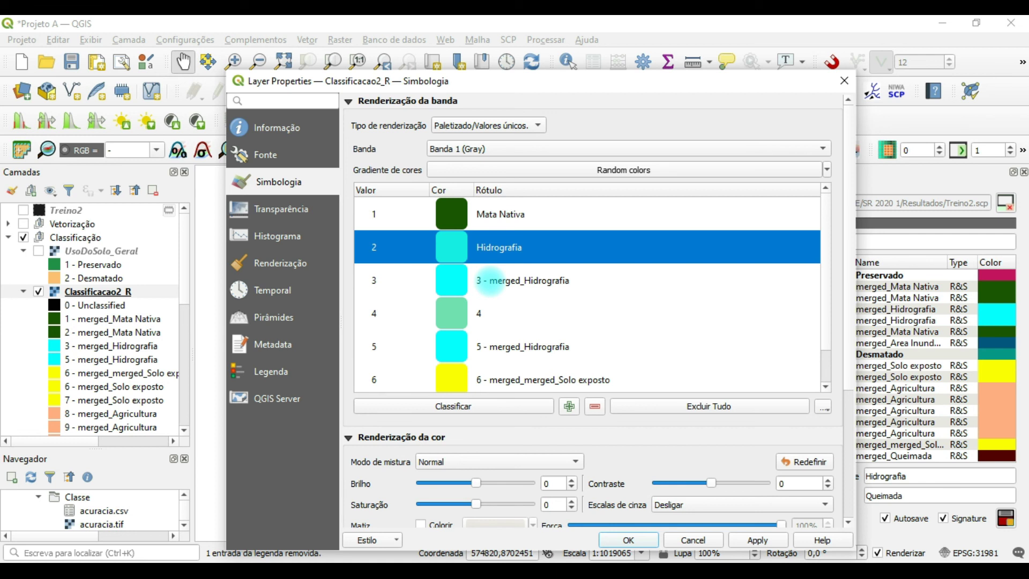
Relabel value 3 as Solo Exposto and give it the recent light orange colour #fdbf6f
{"action": "double_click", "coordinate": [489, 280]}
{"action": "type", "text": "Solo Exposto"}
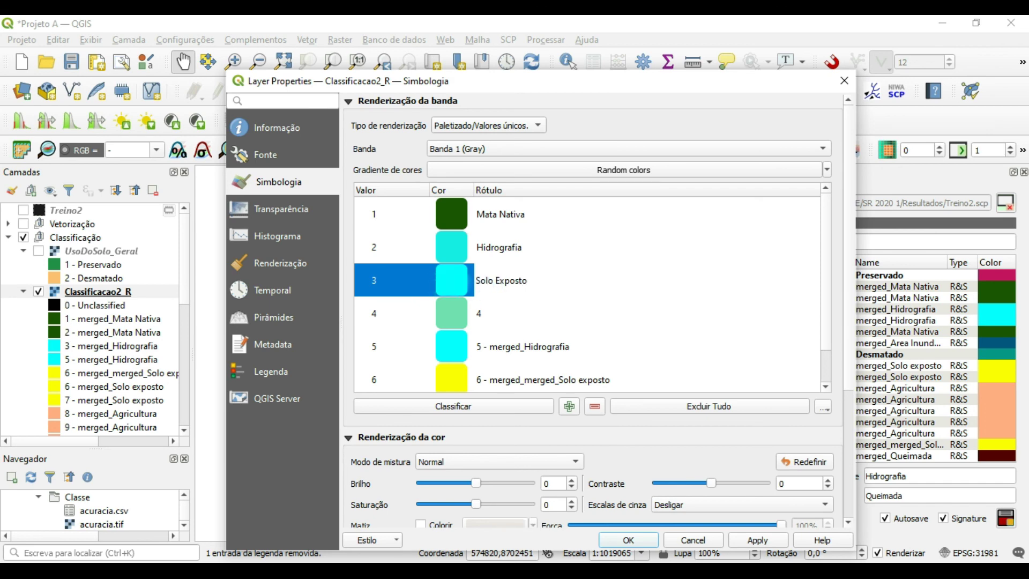
{"action": "double_click", "coordinate": [452, 280]}
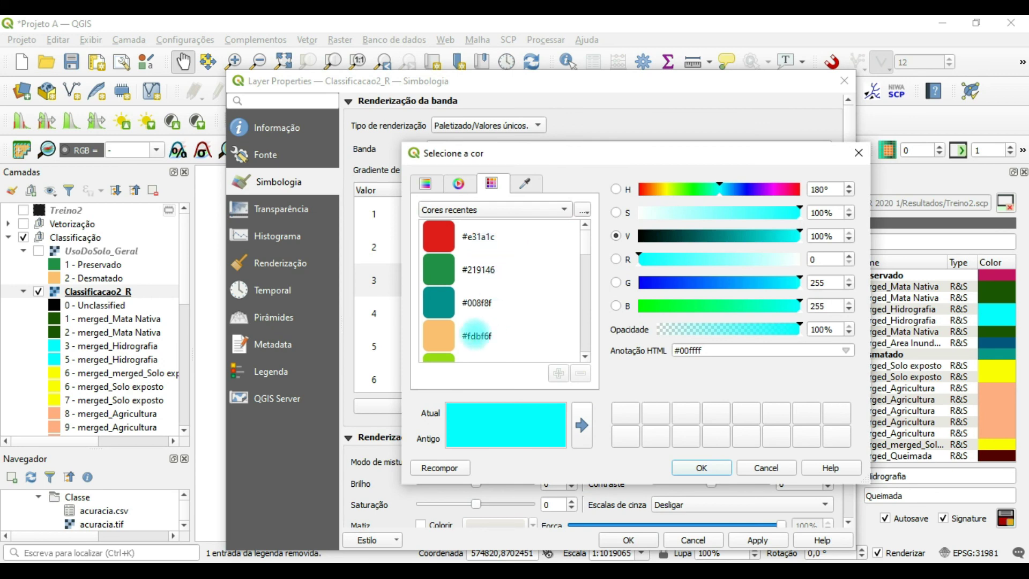
{"action": "left_click", "coordinate": [466, 338]}
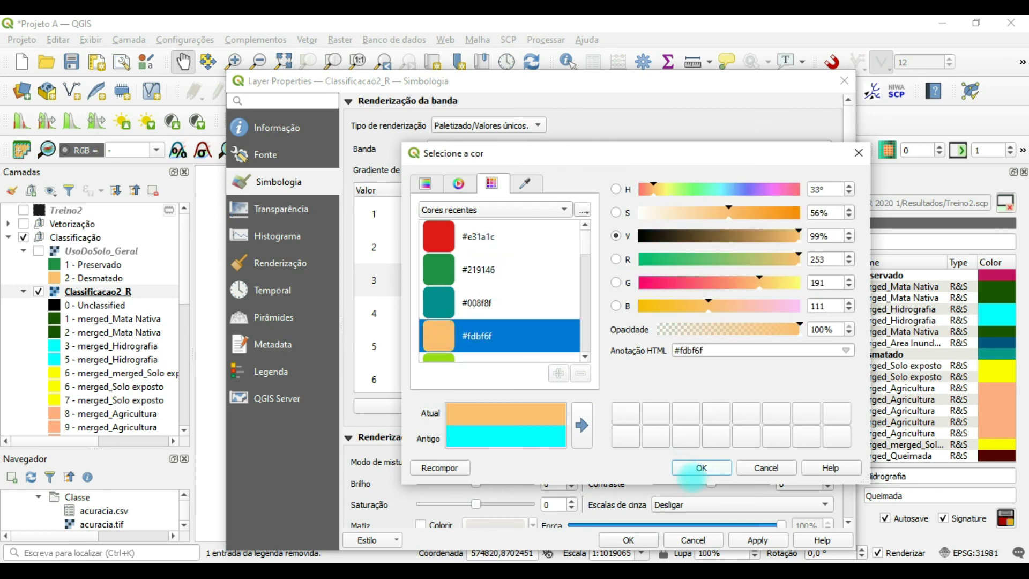
{"action": "left_click", "coordinate": [701, 467]}
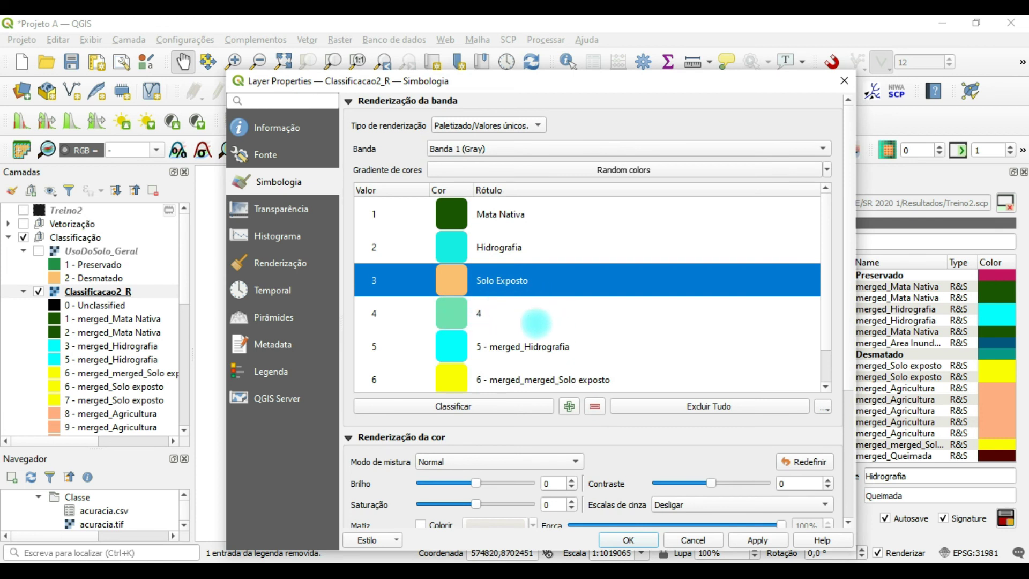
Relabel value 4 as Agricultura and set its colour to pale yellow, about #f0f184
{"action": "double_click", "coordinate": [476, 313]}
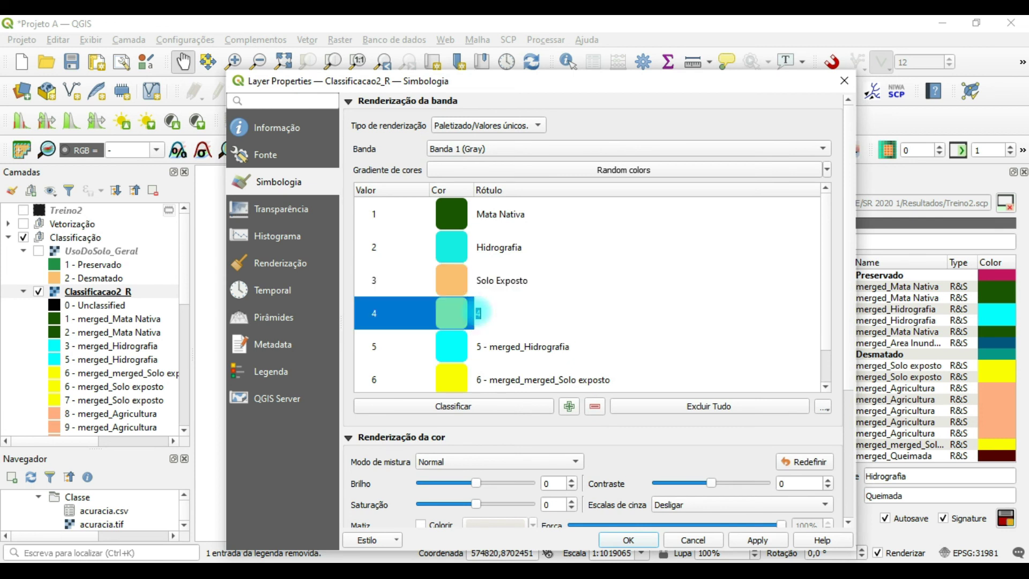
{"action": "type", "text": "Agricultura"}
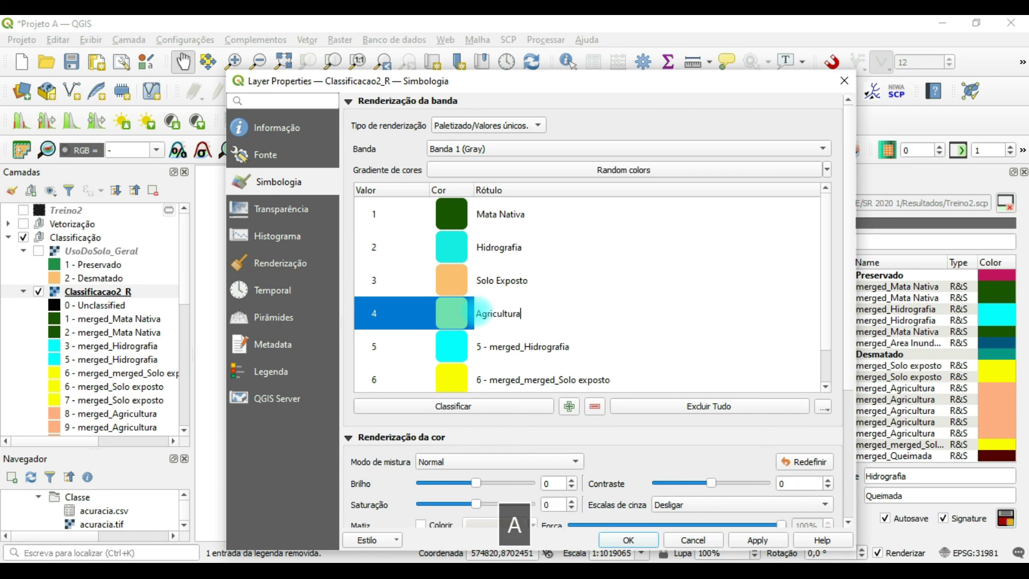
{"action": "double_click", "coordinate": [450, 312]}
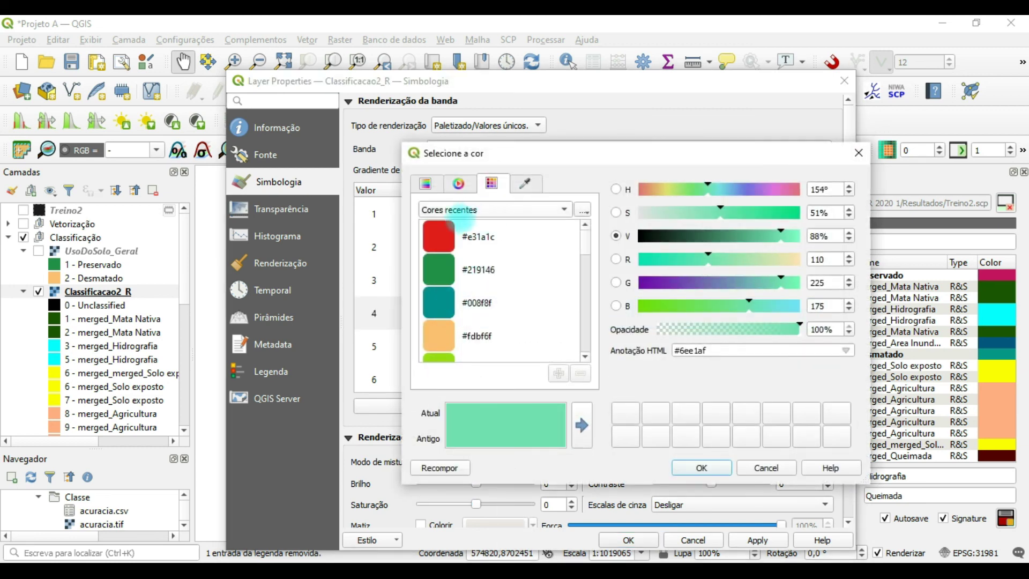
{"action": "left_click", "coordinate": [458, 183]}
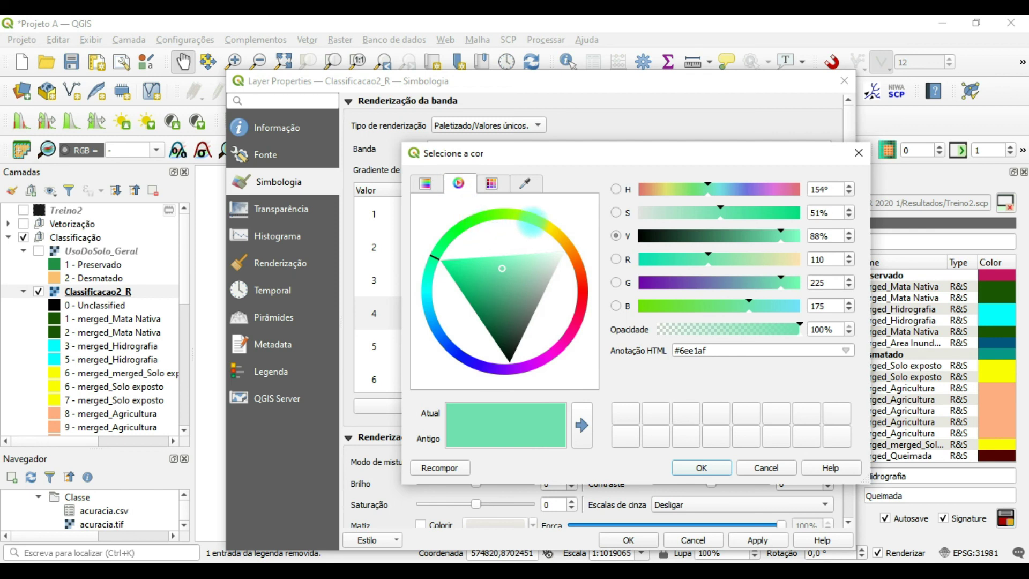
{"action": "left_click", "coordinate": [523, 214]}
{"action": "left_click", "coordinate": [528, 249]}
{"action": "left_click_drag", "start_coordinate": [526, 215], "coordinate": [541, 223]}
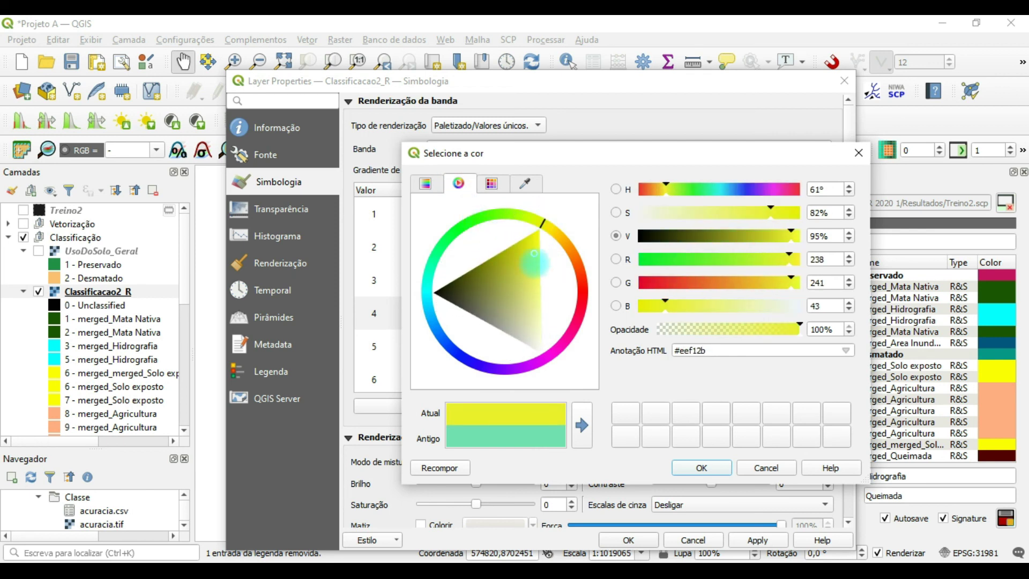
{"action": "mouse_move", "coordinate": [520, 273]}
{"action": "left_mouse_down"}
{"action": "mouse_move", "coordinate": [532, 270]}
{"action": "mouse_move", "coordinate": [534, 297]}
{"action": "left_mouse_up"}
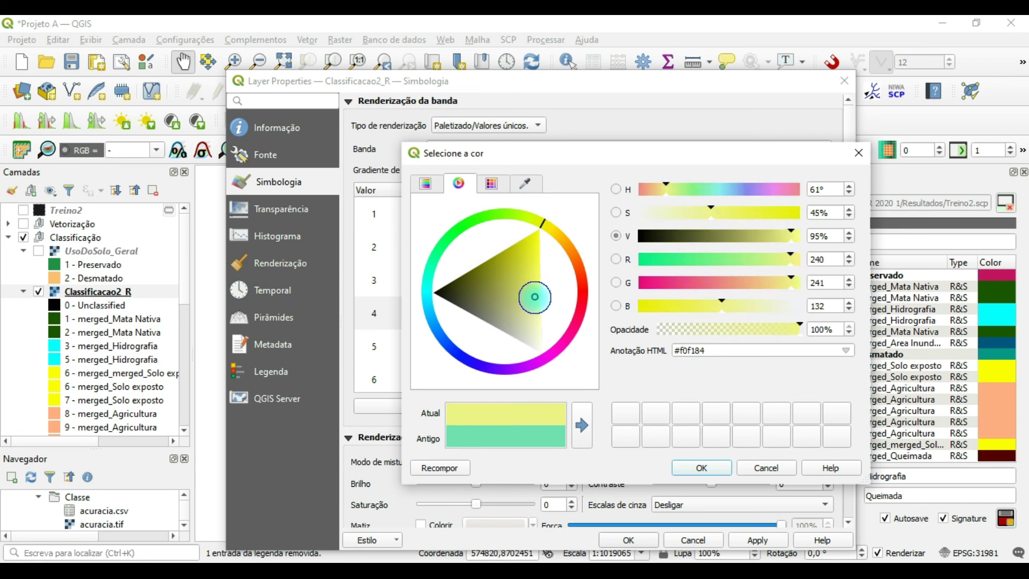
{"action": "left_click", "coordinate": [700, 467]}
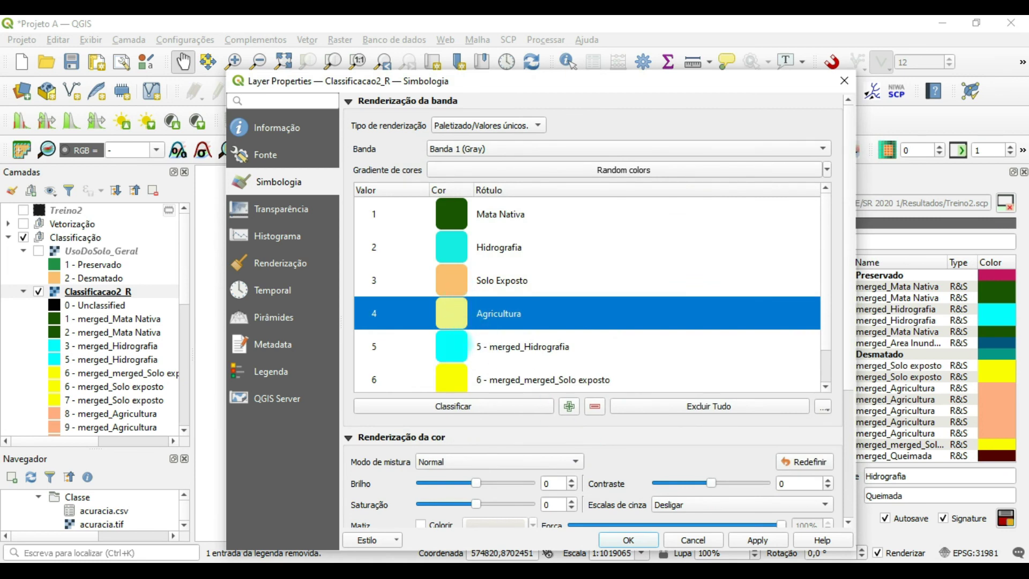
Increase the saturation of the Solo Exposto colour to about 78%, giving a stronger orange, #fda538
{"action": "double_click", "coordinate": [457, 344]}
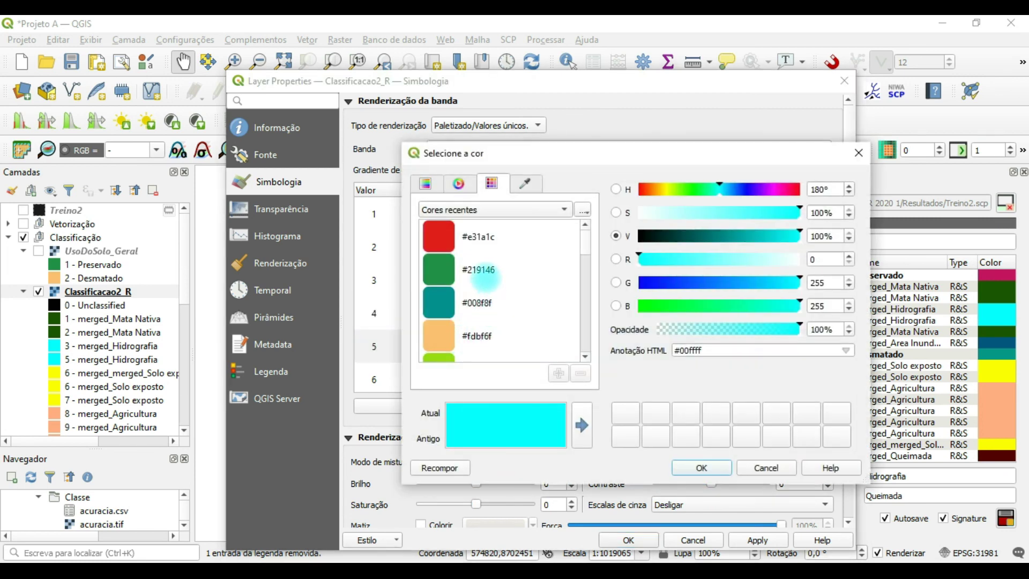
{"action": "left_click", "coordinate": [858, 153]}
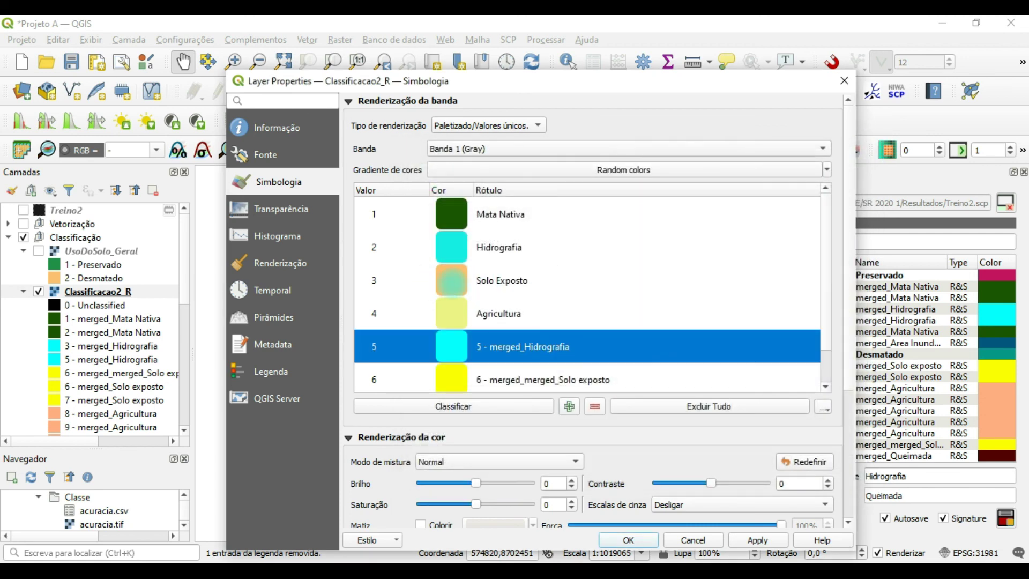
{"action": "left_click", "coordinate": [451, 282]}
{"action": "double_click", "coordinate": [451, 281]}
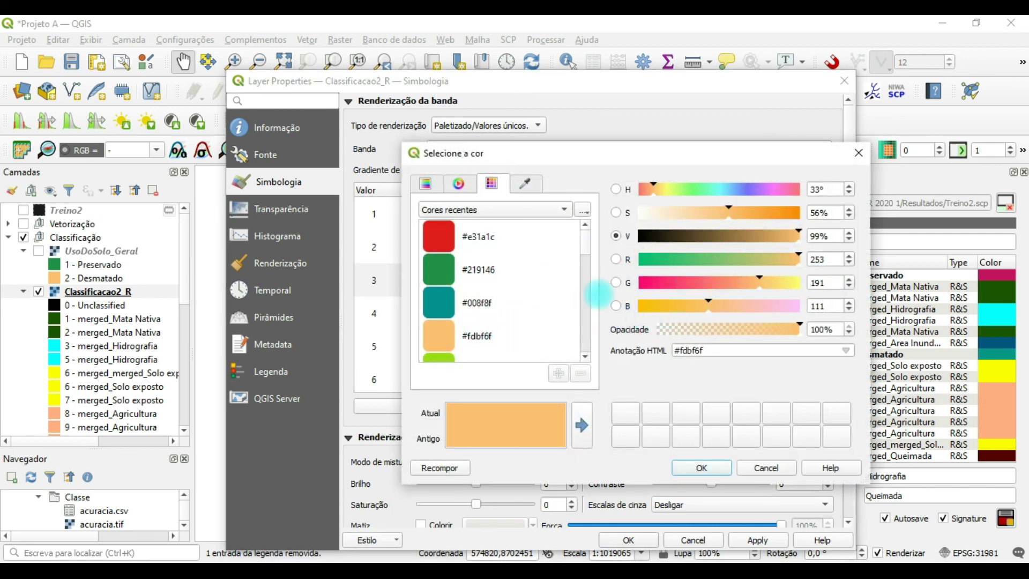
{"action": "left_click_drag", "start_coordinate": [748, 214], "coordinate": [764, 213]}
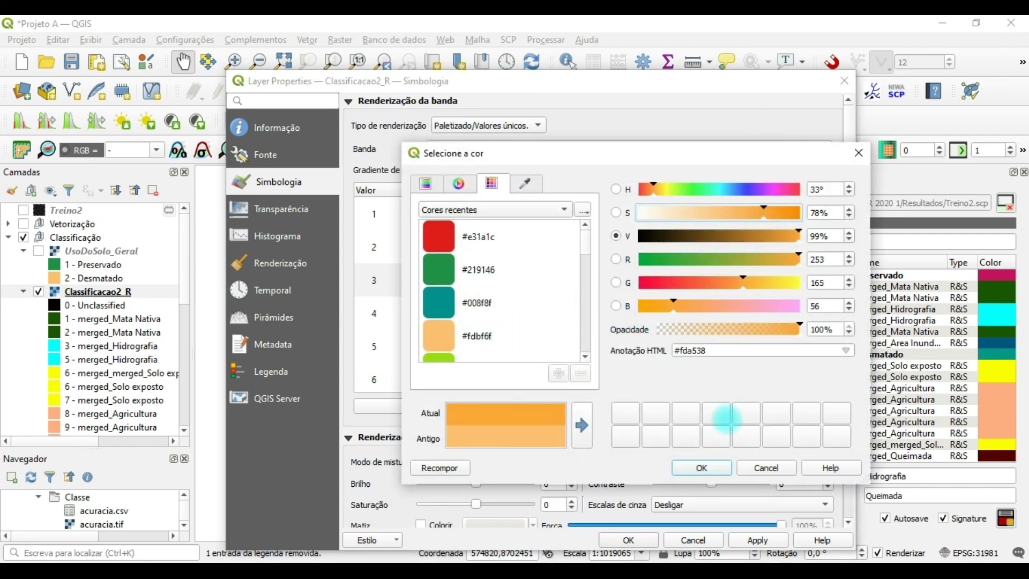
{"action": "left_click", "coordinate": [702, 467]}
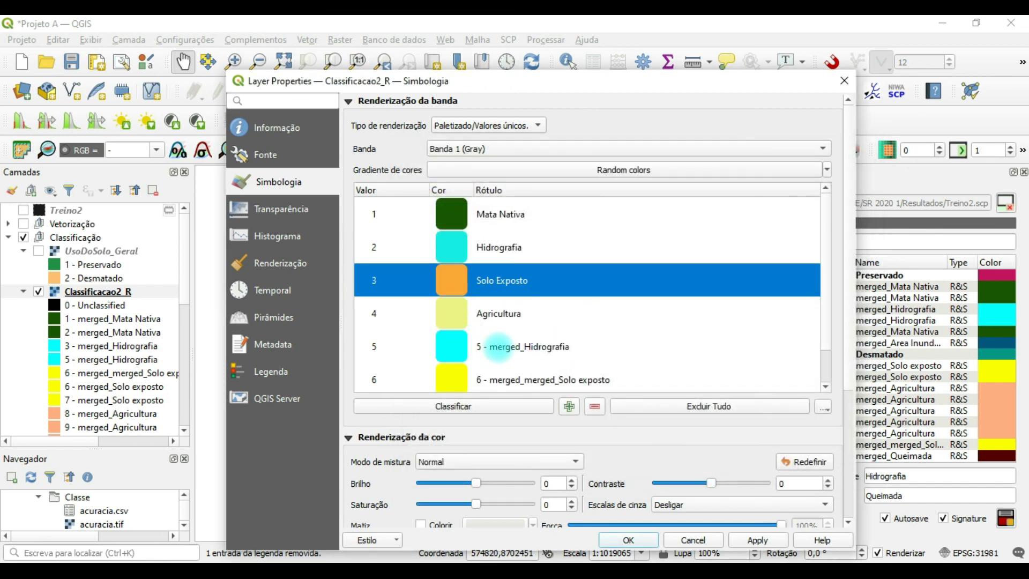
Relabel value 5 as Queimada and give it the recent red colour #e31a1c
{"action": "double_click", "coordinate": [512, 346]}
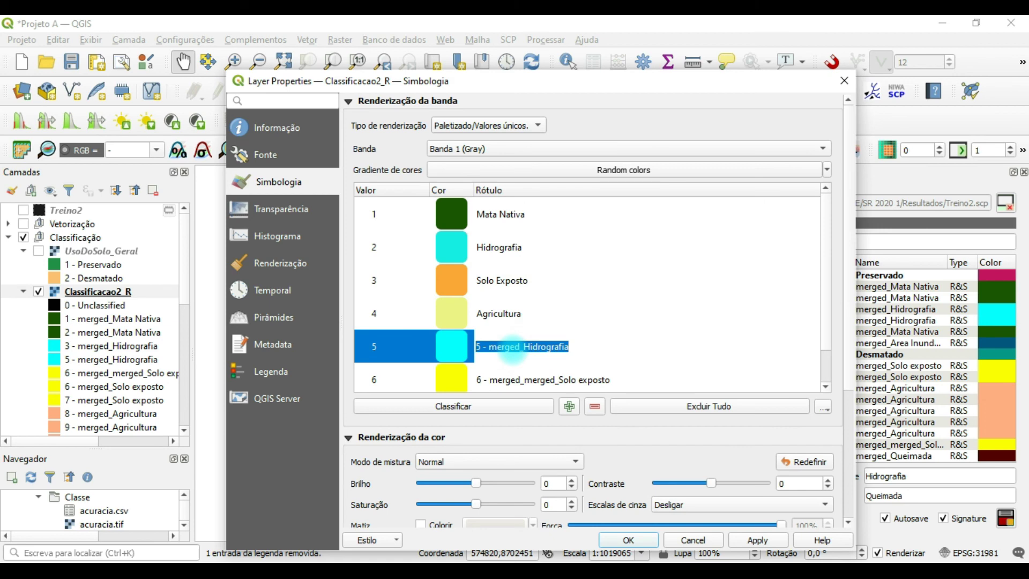
{"action": "type", "text": "Queimada"}
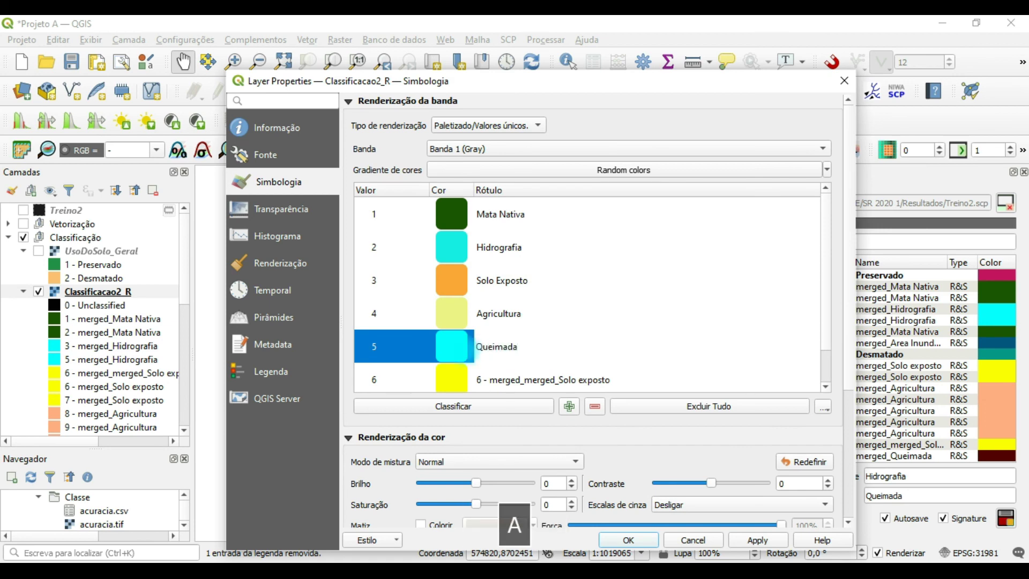
{"action": "key", "text": "Return"}
{"action": "double_click", "coordinate": [452, 346]}
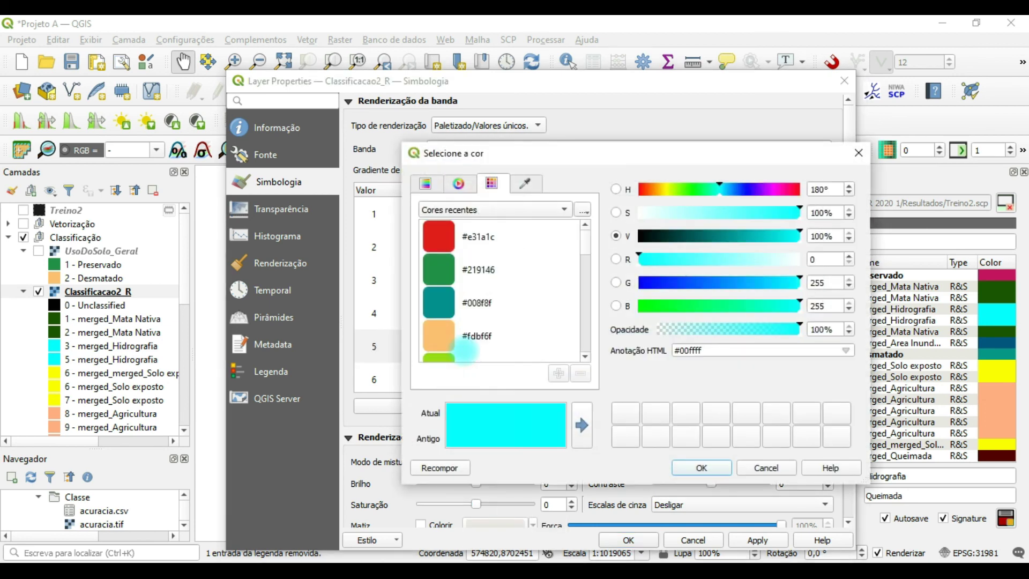
{"action": "left_click", "coordinate": [452, 238]}
{"action": "left_click", "coordinate": [701, 467]}
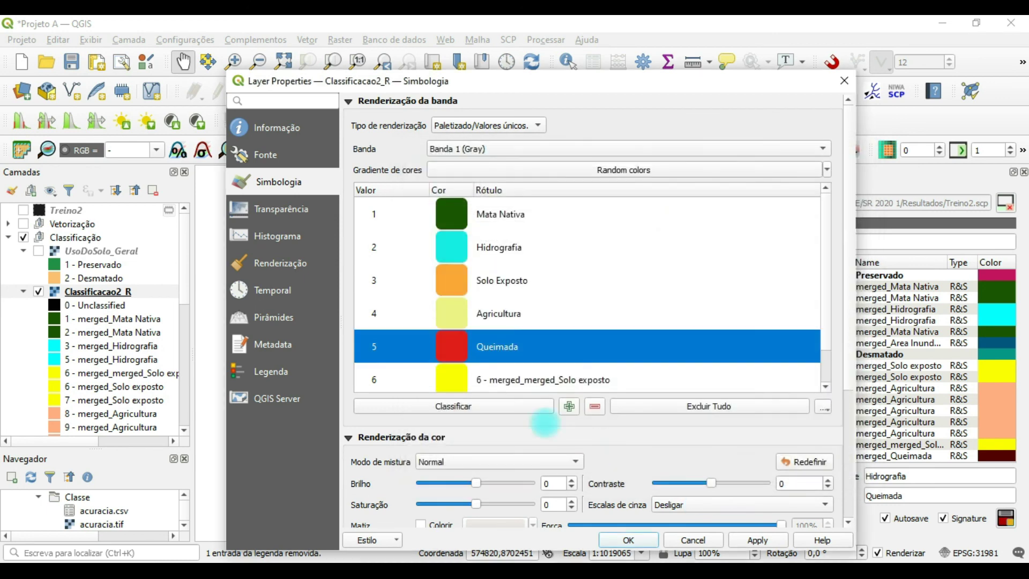
Relabel value 6 as Area Inundável, set its colour to teal #00abab, and apply the layer's symbology
{"action": "double_click", "coordinate": [501, 380]}
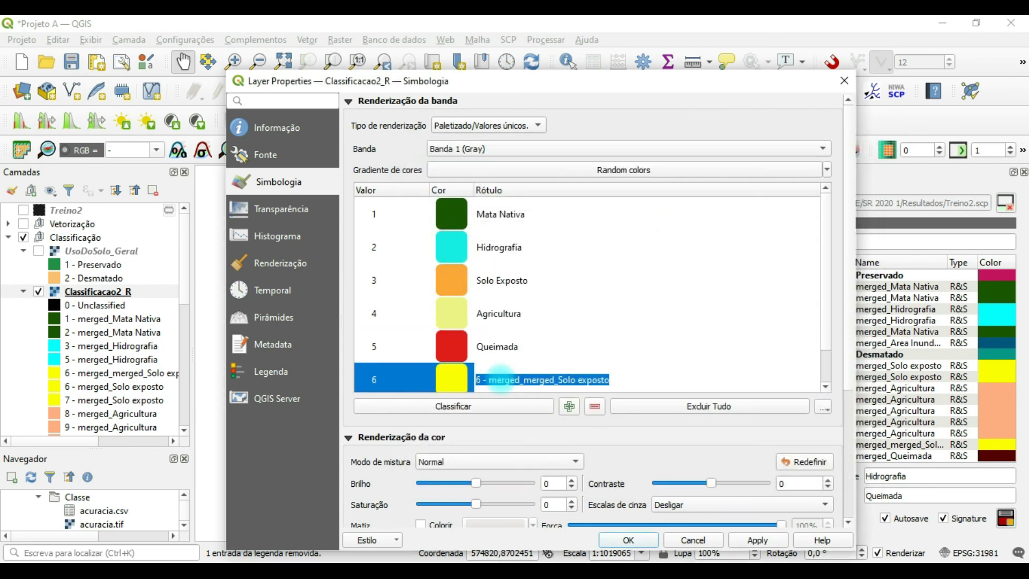
{"action": "type", "text": "Are"}
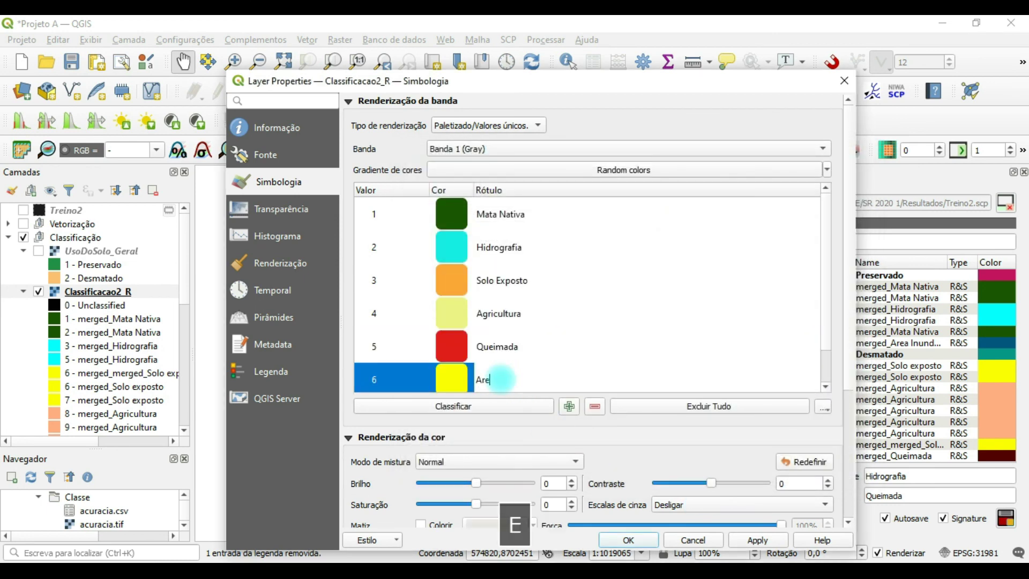
{"action": "type", "text": "a Inundável"}
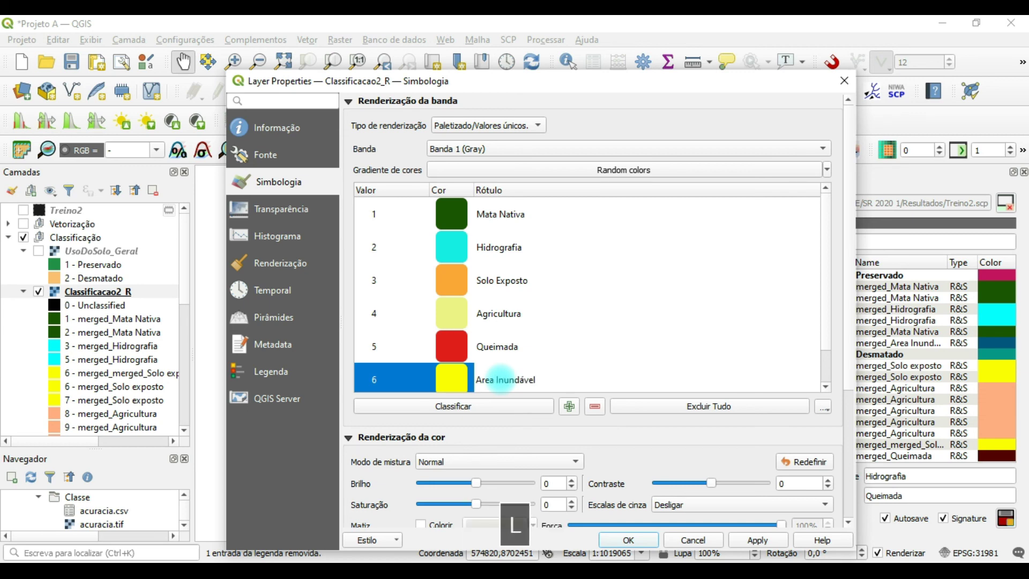
{"action": "double_click", "coordinate": [451, 379]}
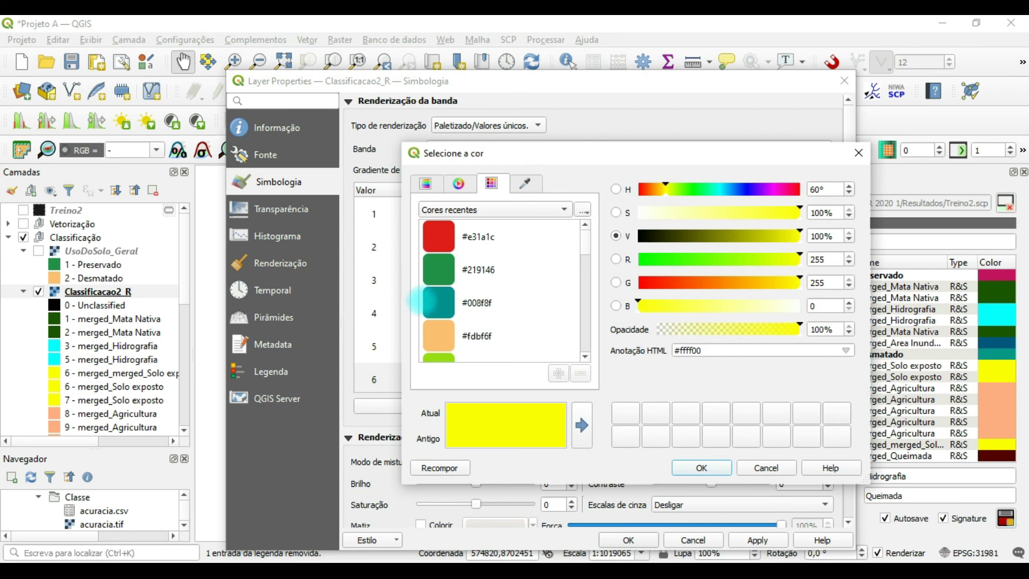
{"action": "left_click", "coordinate": [438, 303]}
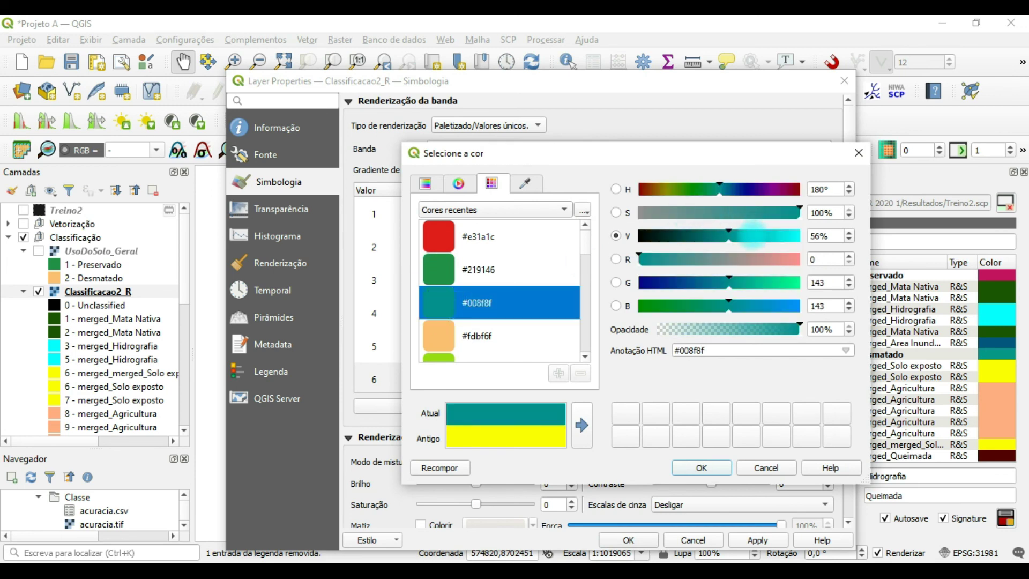
{"action": "left_click", "coordinate": [748, 236]}
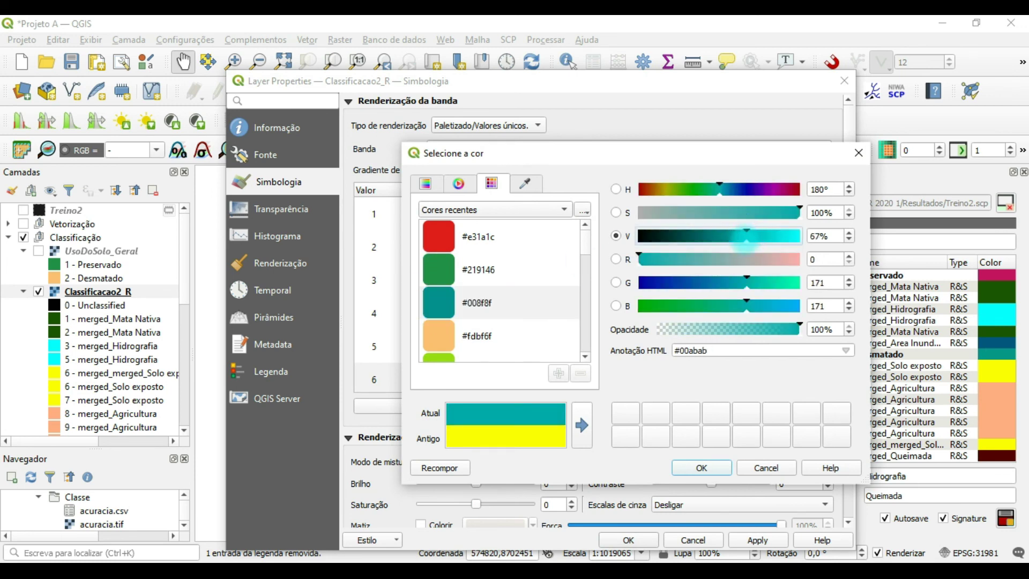
{"action": "left_click", "coordinate": [717, 467]}
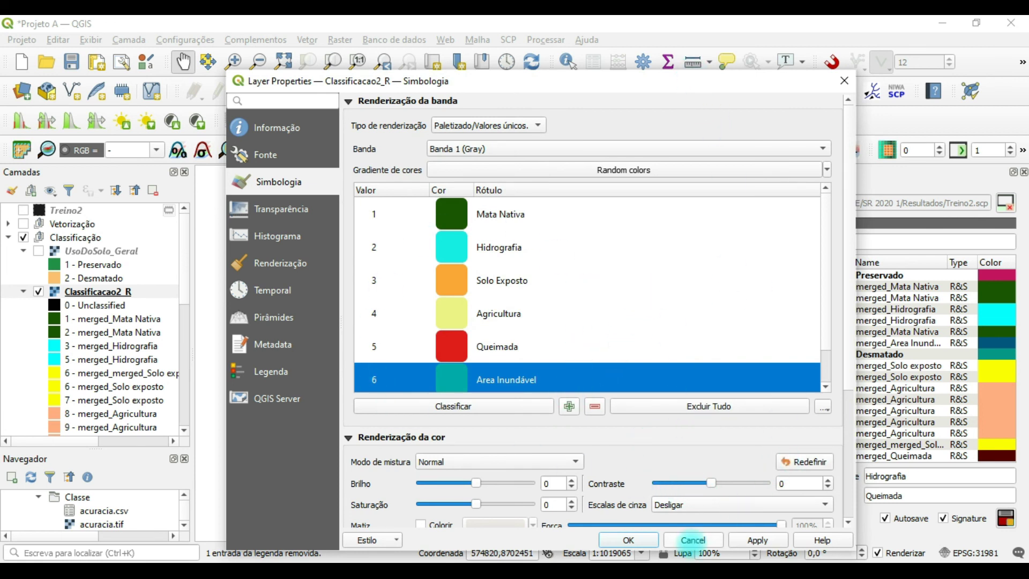
{"action": "left_click", "coordinate": [628, 539]}
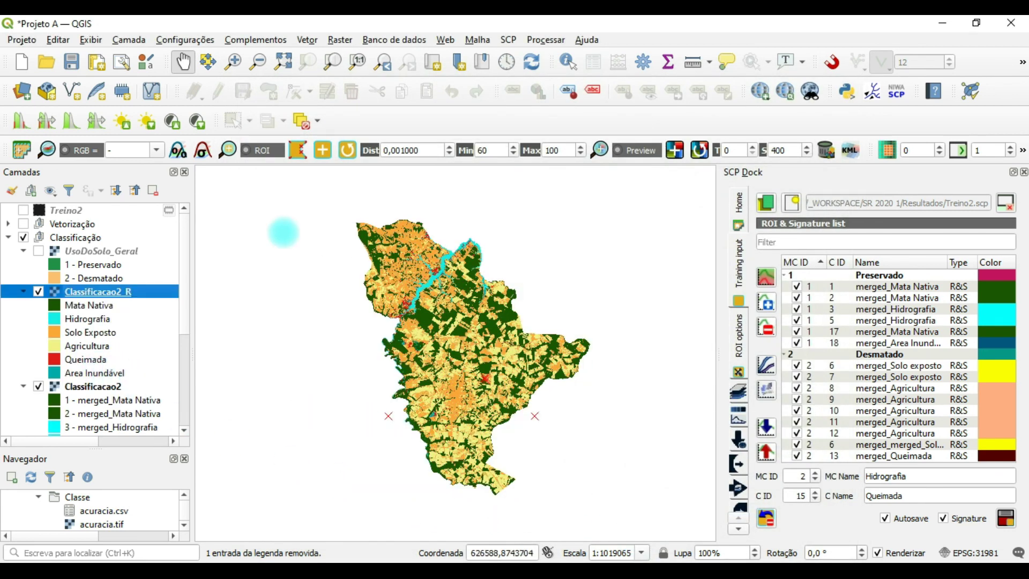
Remove the original Classificacao2 layer from the project
{"action": "scroll", "coordinate": [177, 324], "scroll_direction": "down", "scroll_amount": 3}
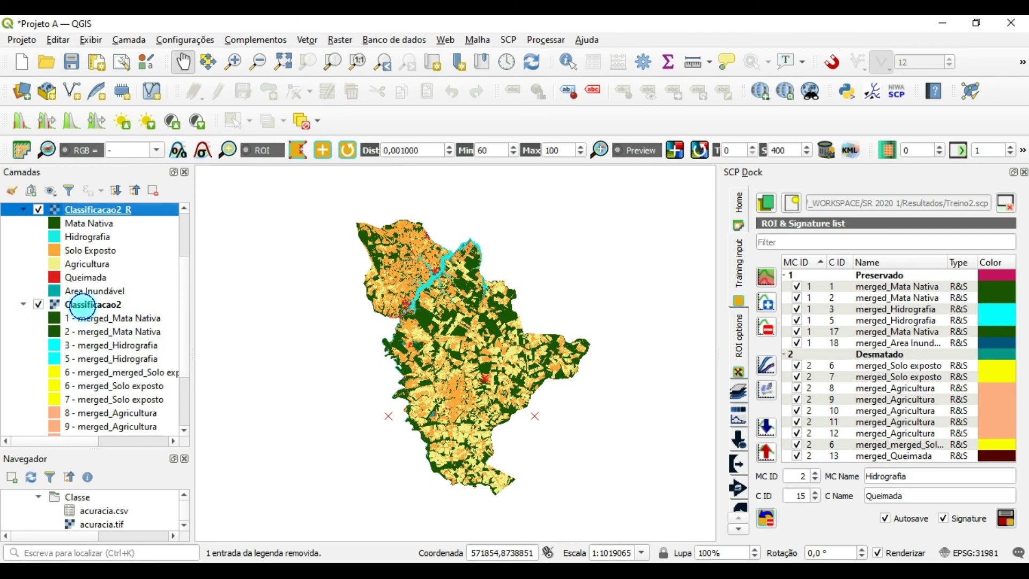
{"action": "left_click", "coordinate": [86, 303]}
{"action": "right_click", "coordinate": [85, 304]}
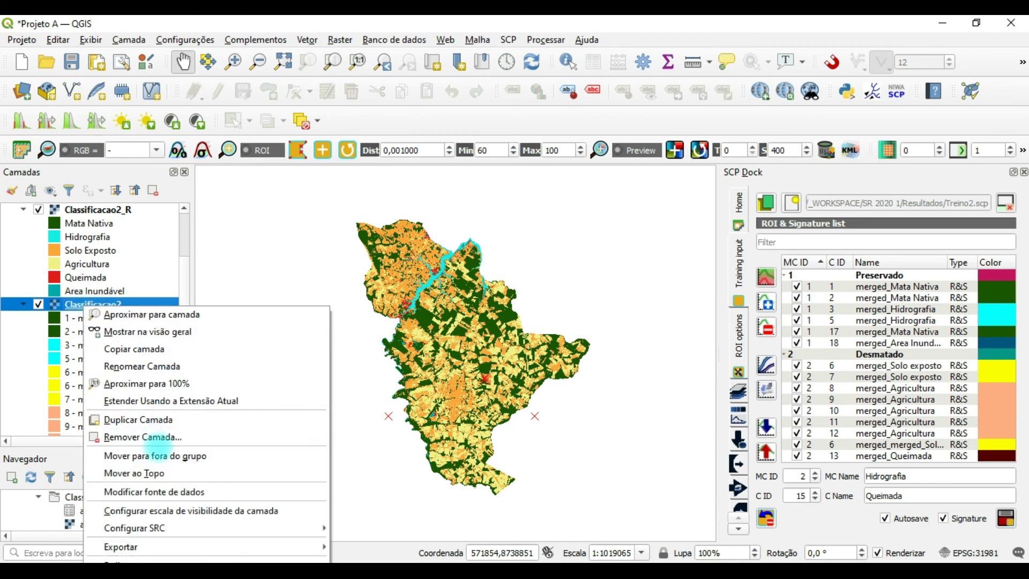
{"action": "left_click", "coordinate": [153, 435]}
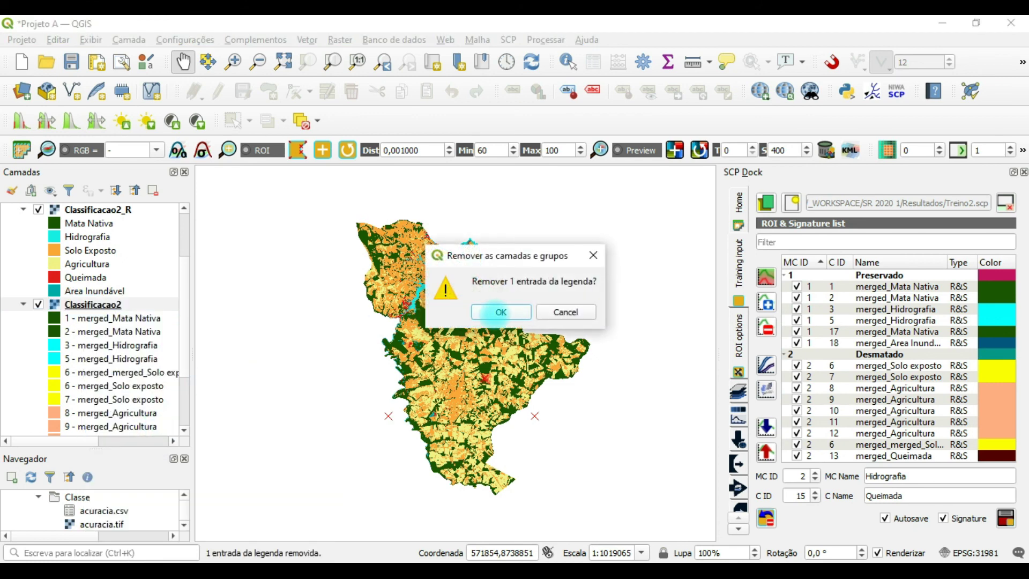
{"action": "key", "text": "Return"}
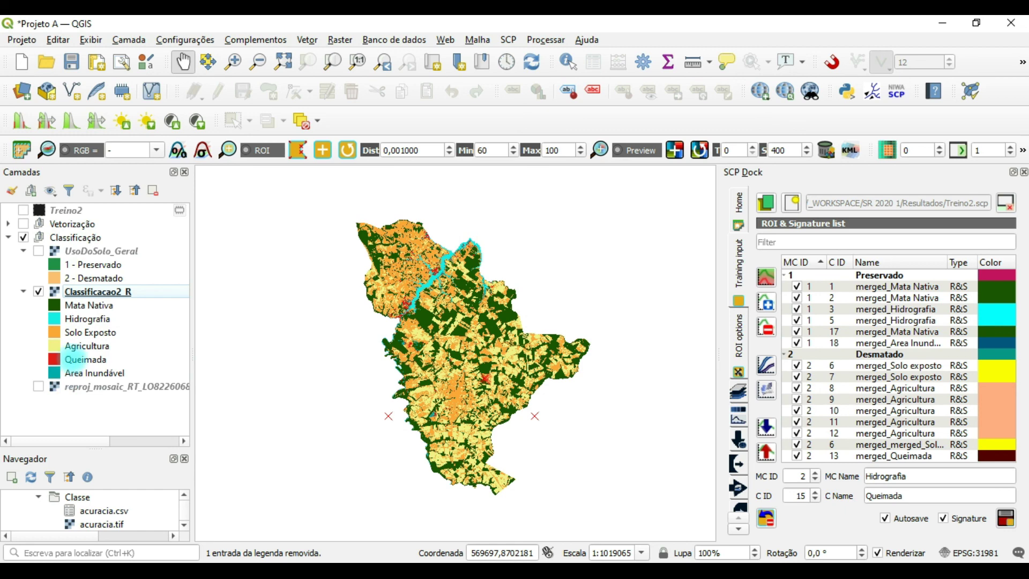
Compare UsoDoSolo_Geral with Classificacao2_R by switching the UsoDoSolo_Geral layer on and off, leaving it on
{"action": "left_click", "coordinate": [38, 250]}
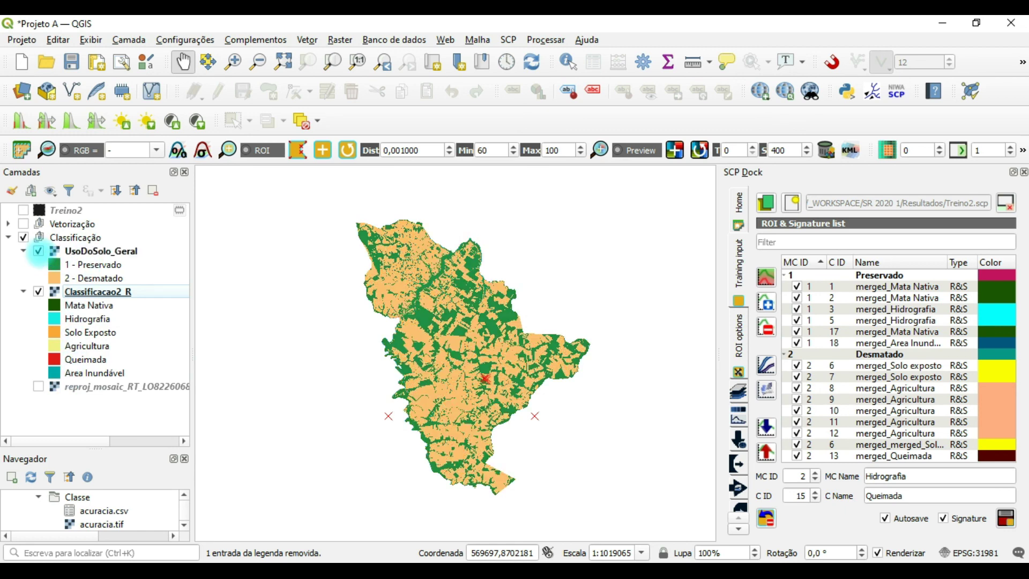
{"action": "left_click", "coordinate": [39, 251]}
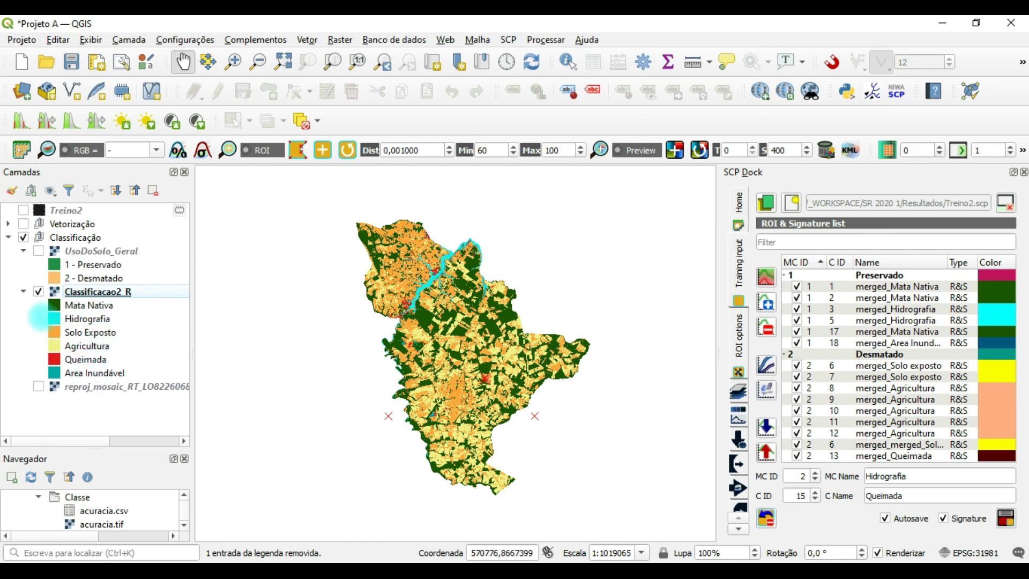
{"action": "left_click", "coordinate": [38, 251]}
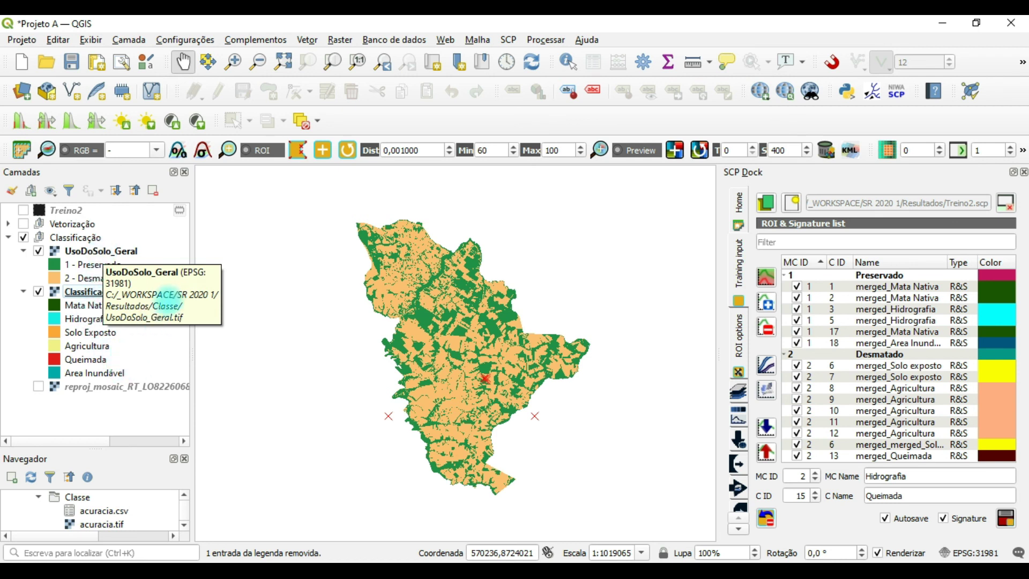
Set up an SCP classification report with the refreshed raster list and UsoDoSolo_Geral as the classification
{"action": "left_click", "coordinate": [508, 39]}
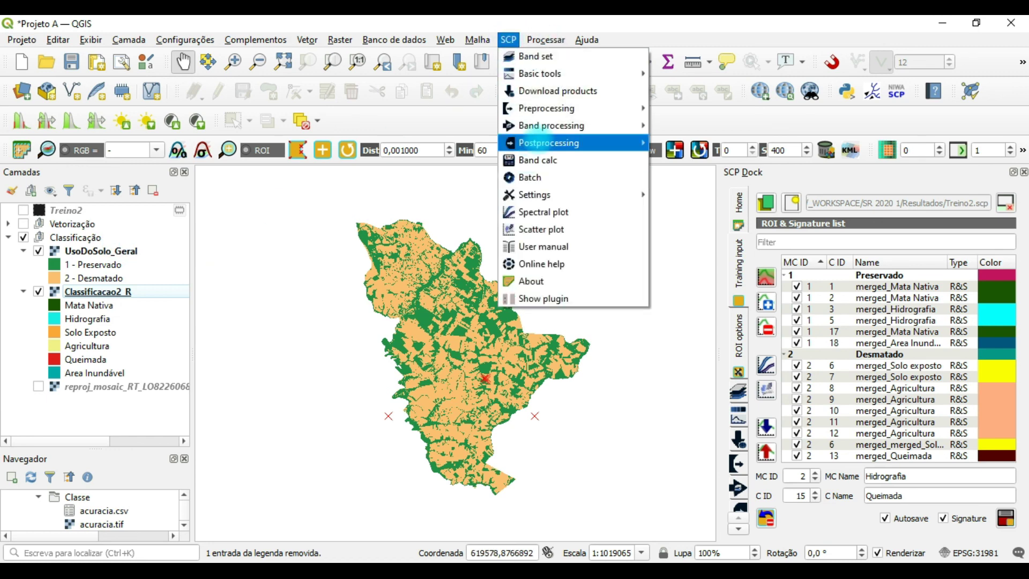
{"action": "left_click", "coordinate": [522, 143]}
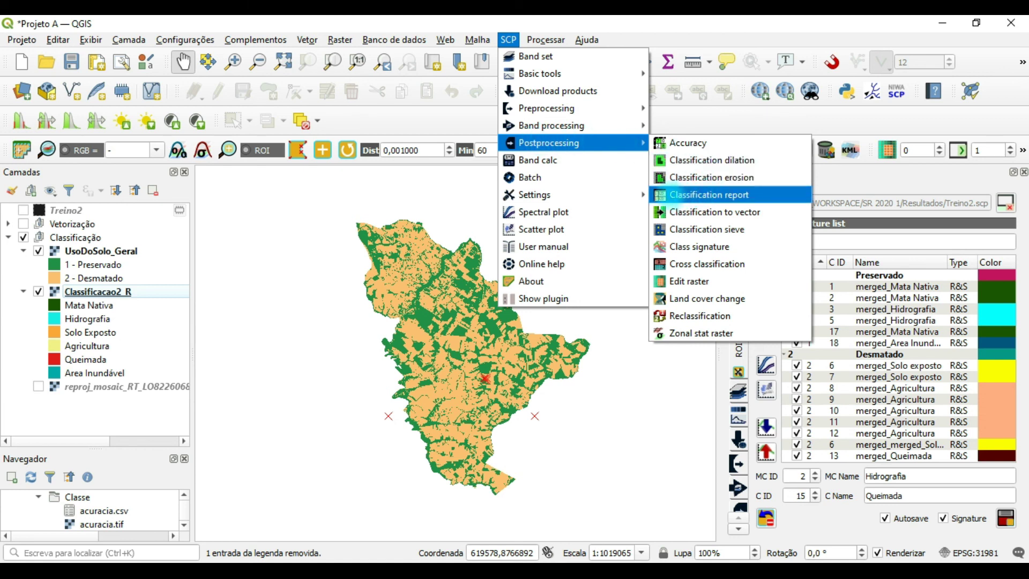
{"action": "left_click", "coordinate": [695, 194]}
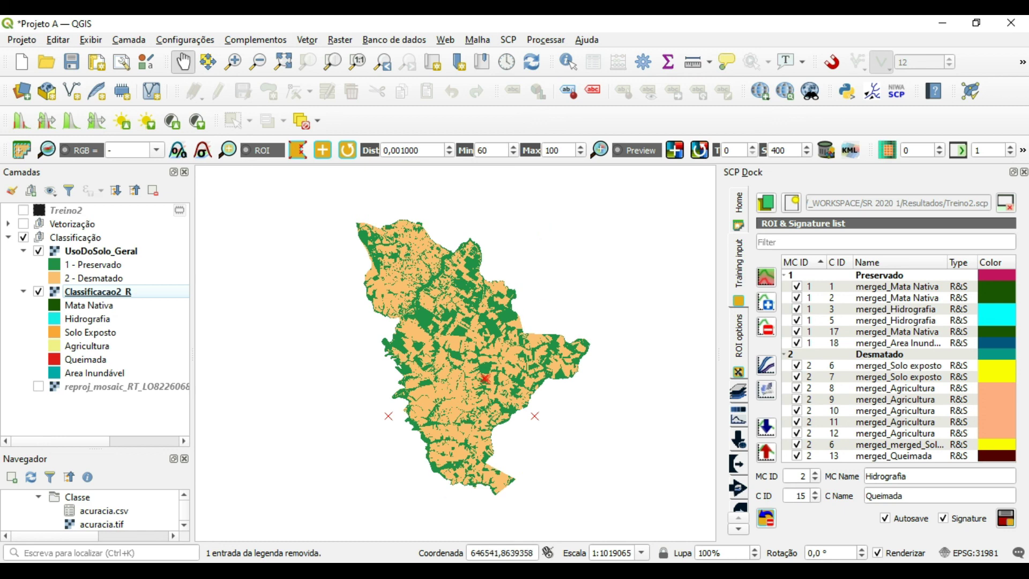
{"action": "left_click", "coordinate": [334, 526]}
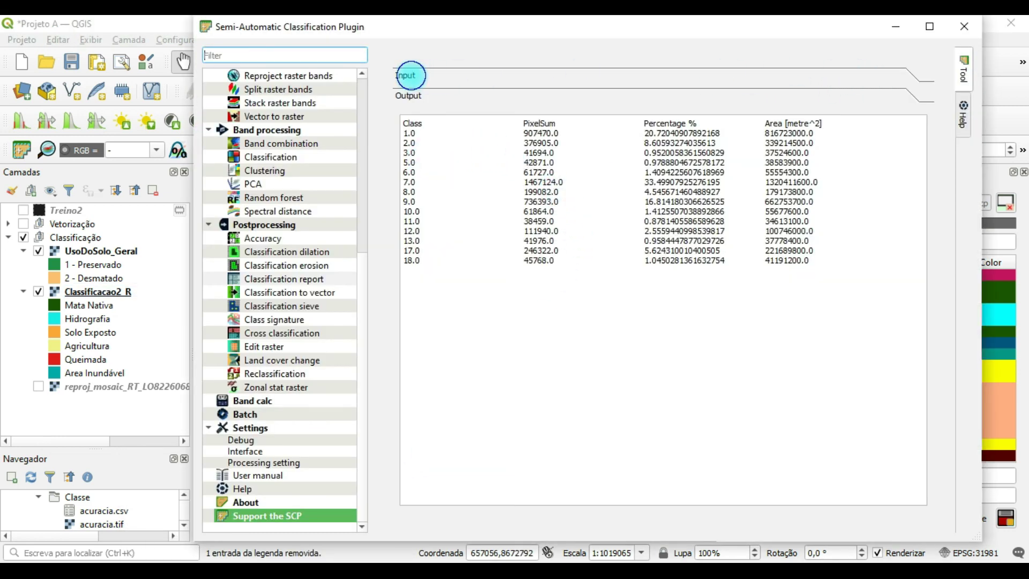
{"action": "left_click", "coordinate": [411, 75]}
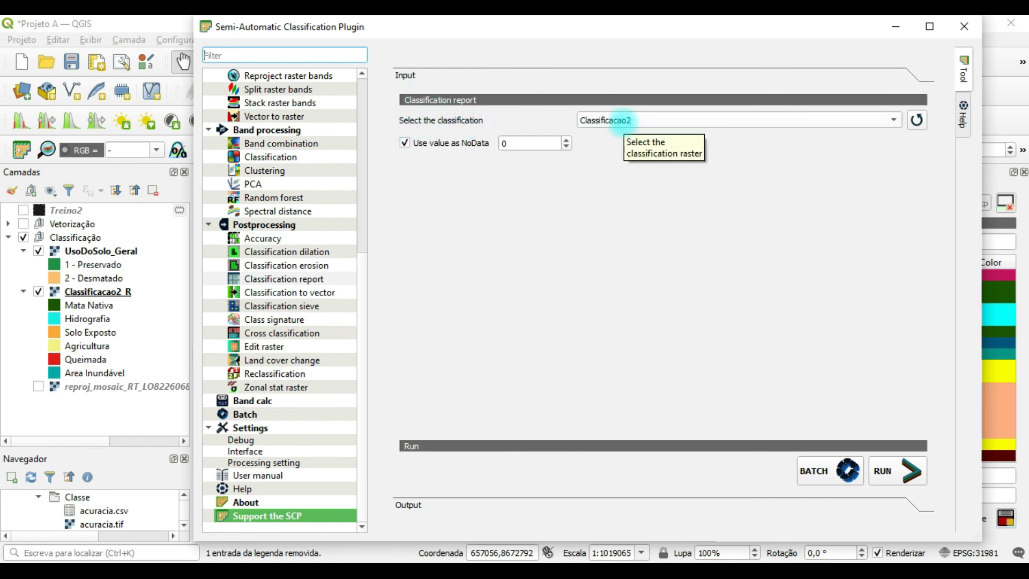
{"action": "left_click", "coordinate": [623, 121]}
{"action": "left_click", "coordinate": [916, 121]}
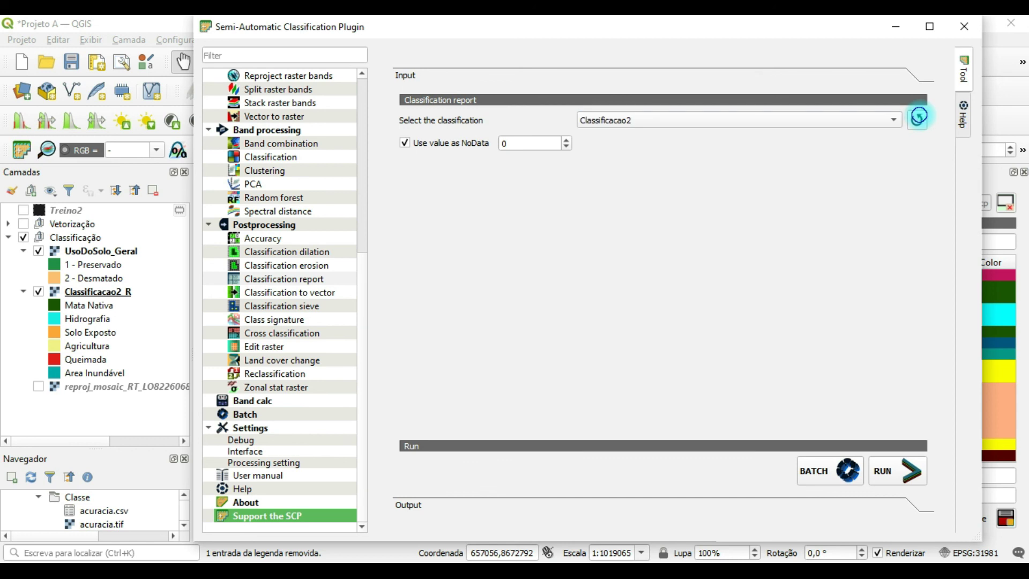
{"action": "left_click", "coordinate": [652, 123]}
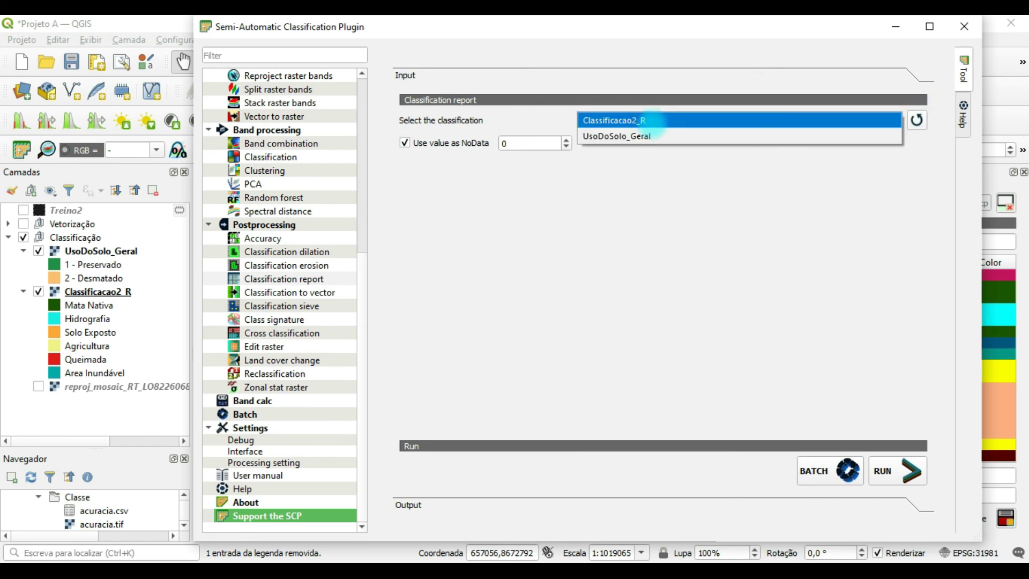
{"action": "left_click", "coordinate": [616, 136]}
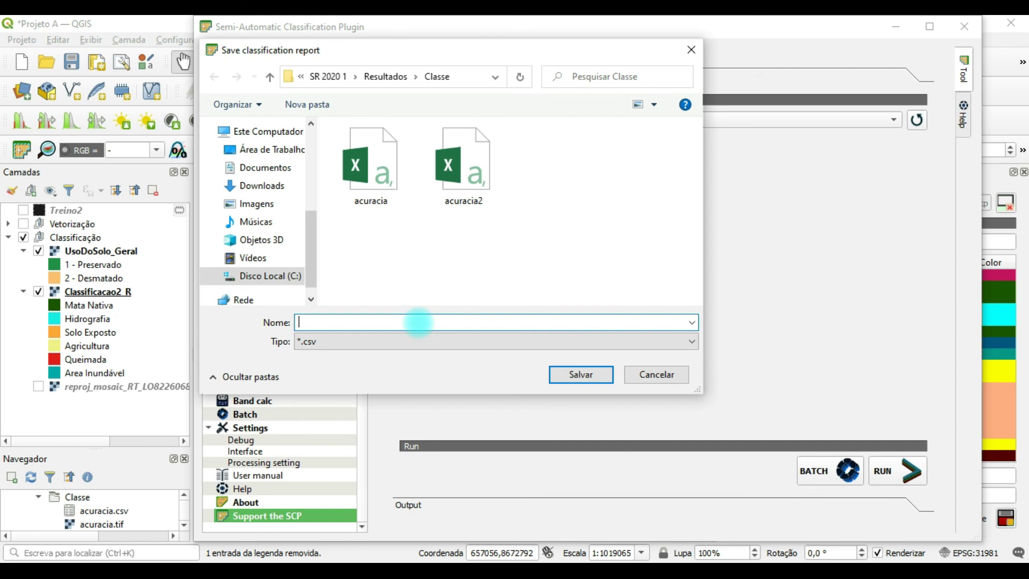
Save the UsoDoSolo_Geral report as the CSV file Relatorio_MC in the Classe folder and check that folder in File Explorer
{"action": "type", "text": "Relatorio_MC"}
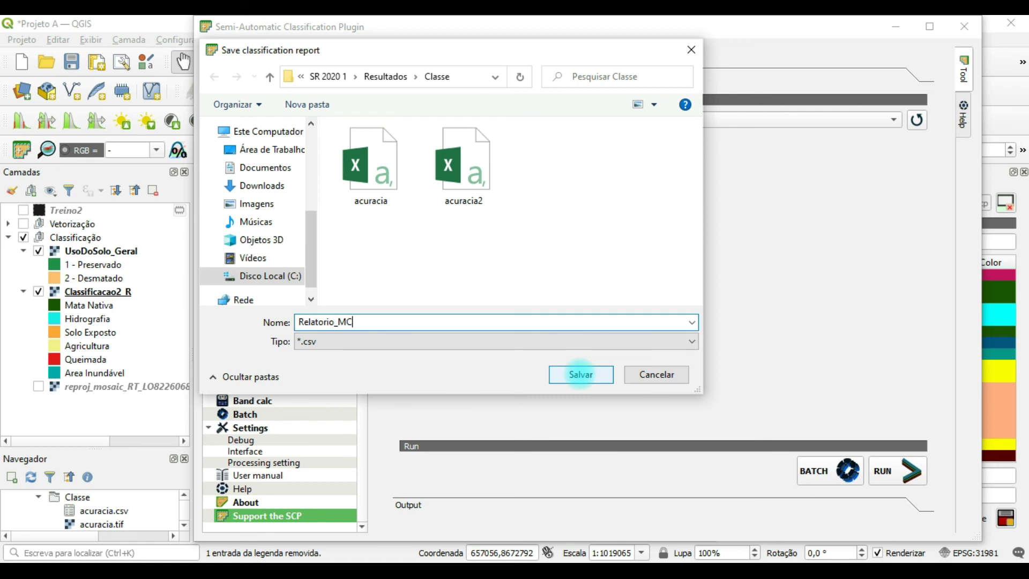
{"action": "left_click", "coordinate": [580, 373]}
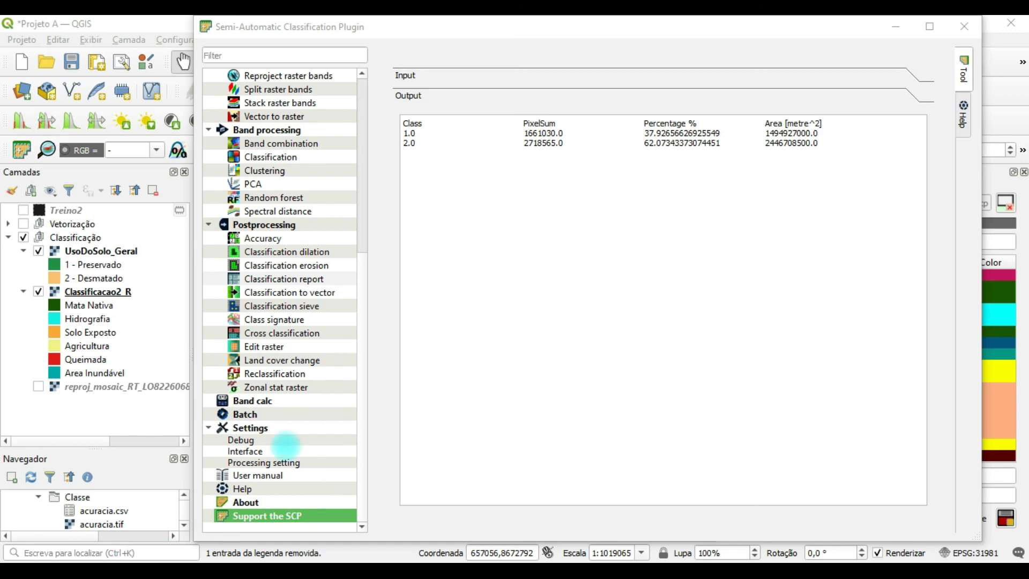
{"action": "left_click", "coordinate": [54, 566]}
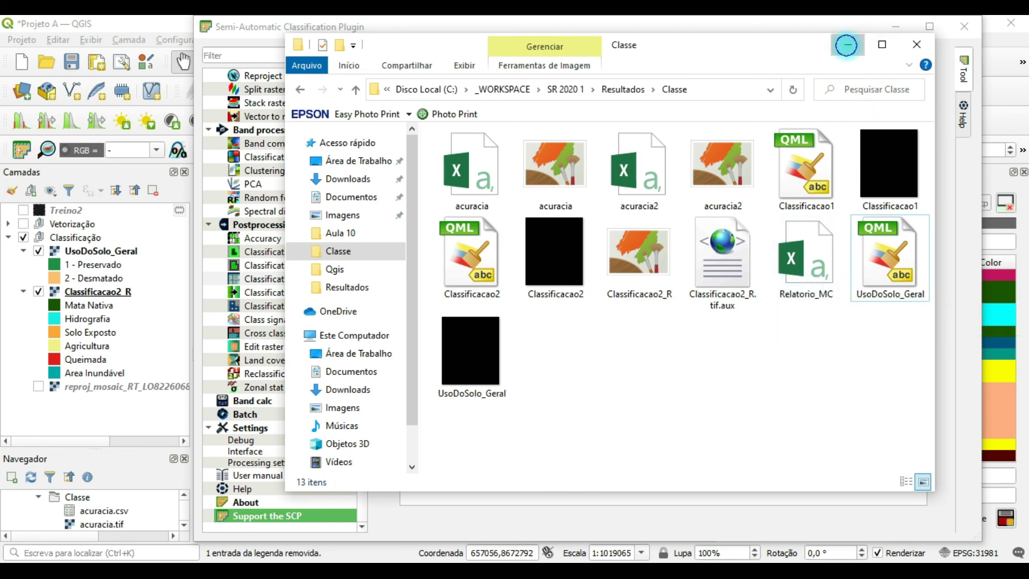
{"action": "left_click", "coordinate": [847, 44]}
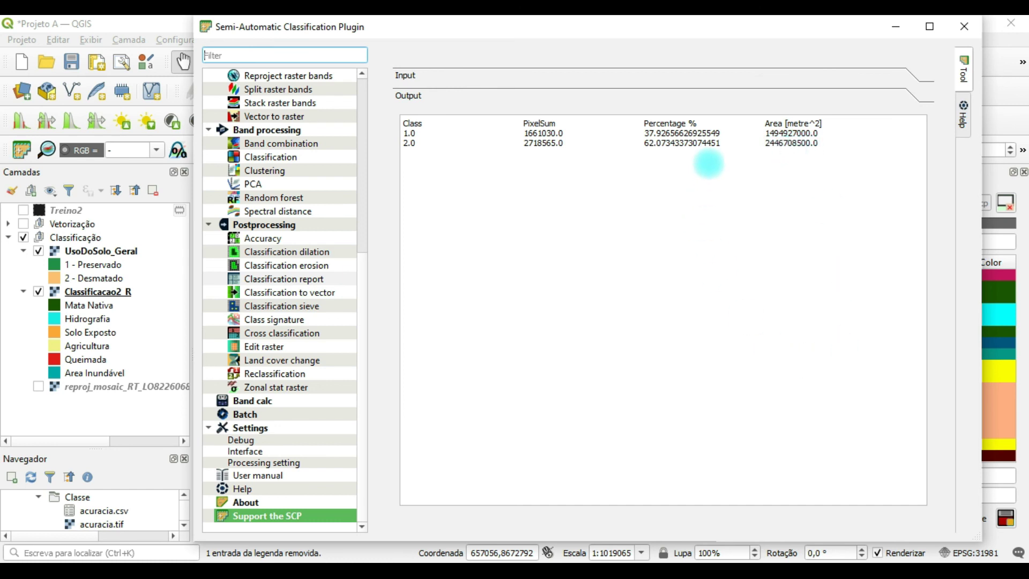
Run the classification report for Classificacao2_R, save it as a CSV in the Classe folder under a name adapted from Relatorio_MC, and close the plugin window
{"action": "left_click", "coordinate": [405, 76]}
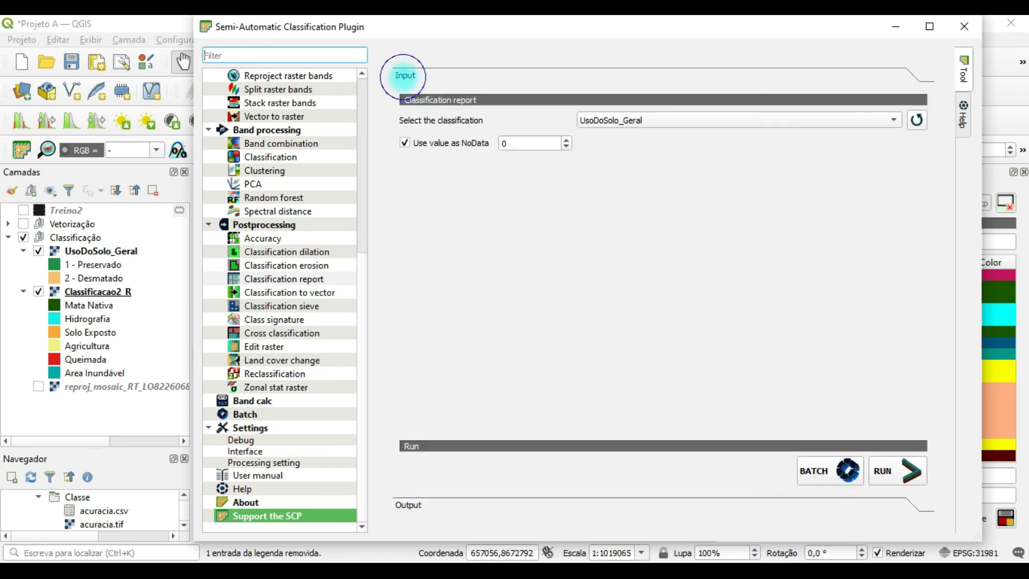
{"action": "left_click", "coordinate": [693, 118]}
{"action": "left_click", "coordinate": [689, 104]}
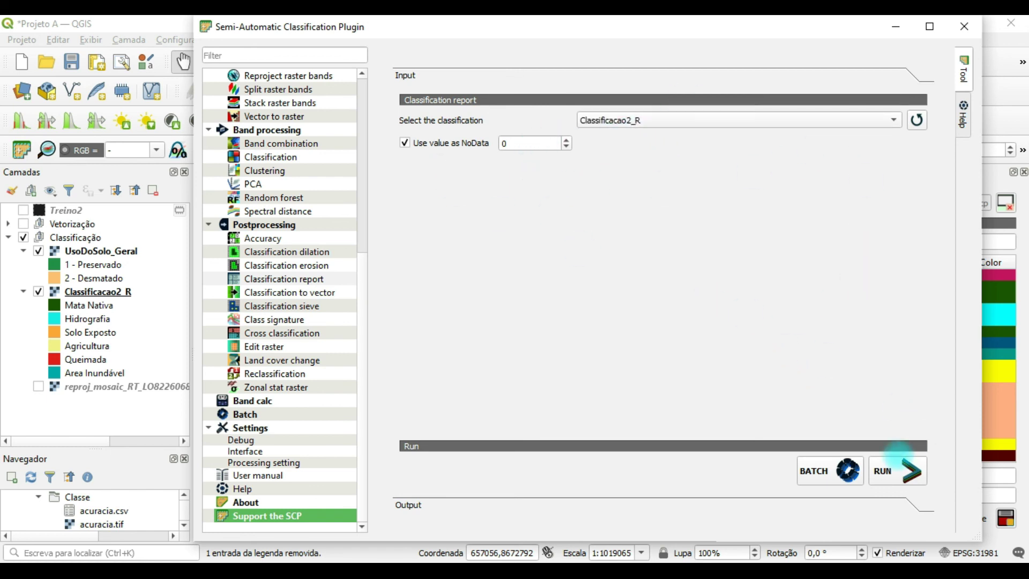
{"action": "left_click", "coordinate": [894, 469]}
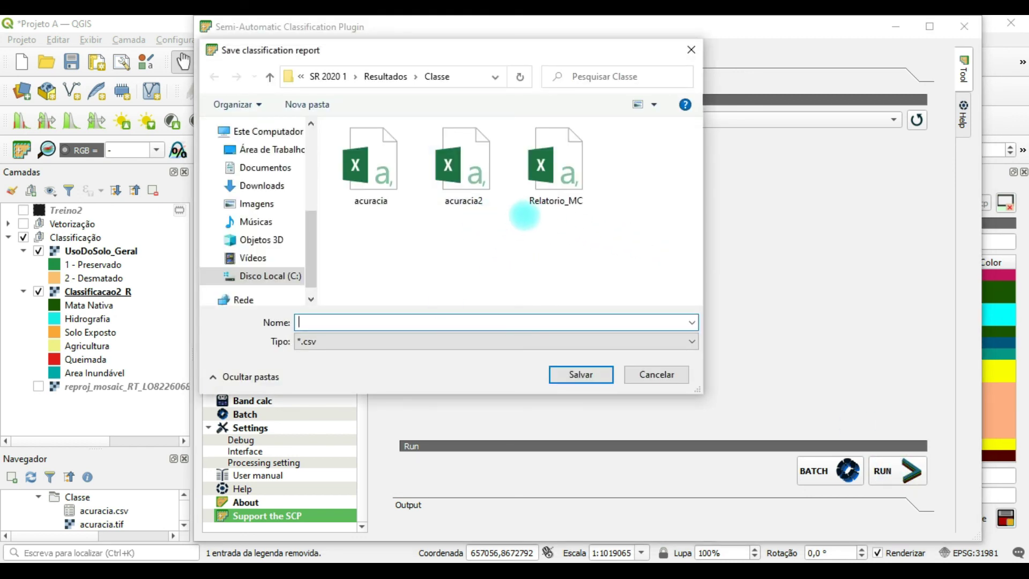
{"action": "left_click", "coordinate": [524, 214]}
{"action": "left_click_drag", "start_coordinate": [298, 321], "coordinate": [355, 322]}
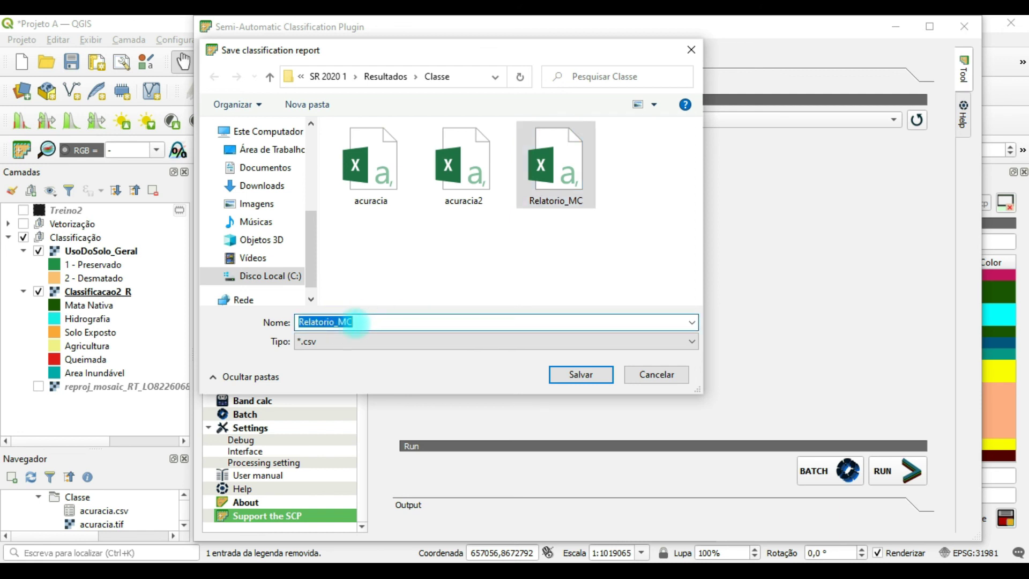
{"action": "left_click", "coordinate": [348, 322]}
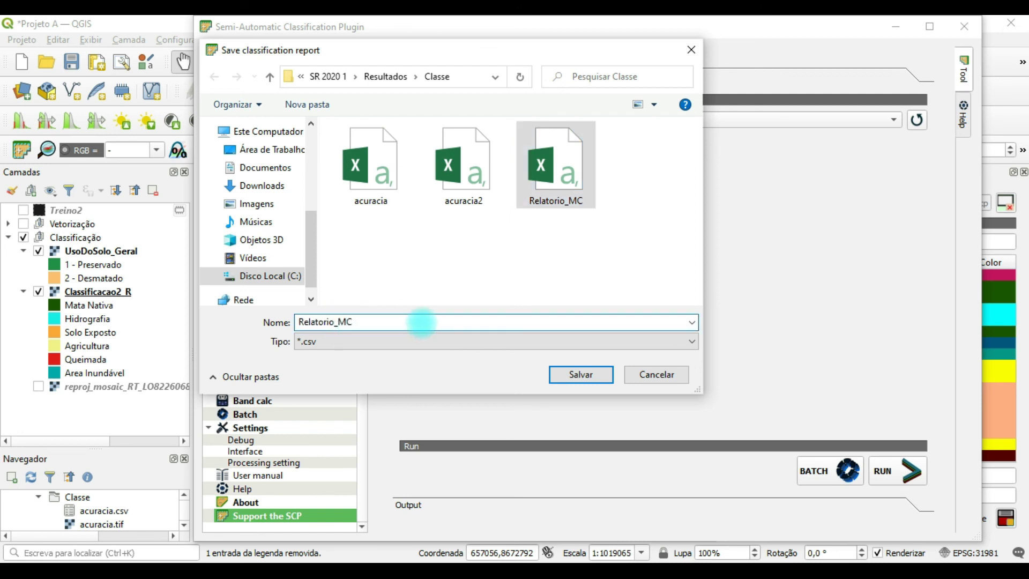
{"action": "key", "text": "BackSpace"}
{"action": "left_click", "coordinate": [577, 374]}
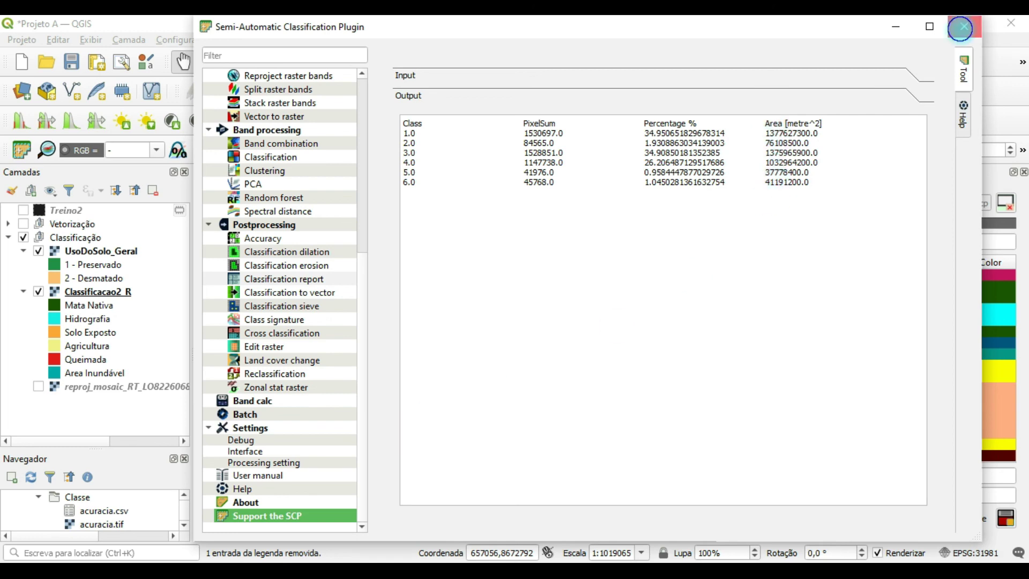
{"action": "left_click", "coordinate": [960, 28]}
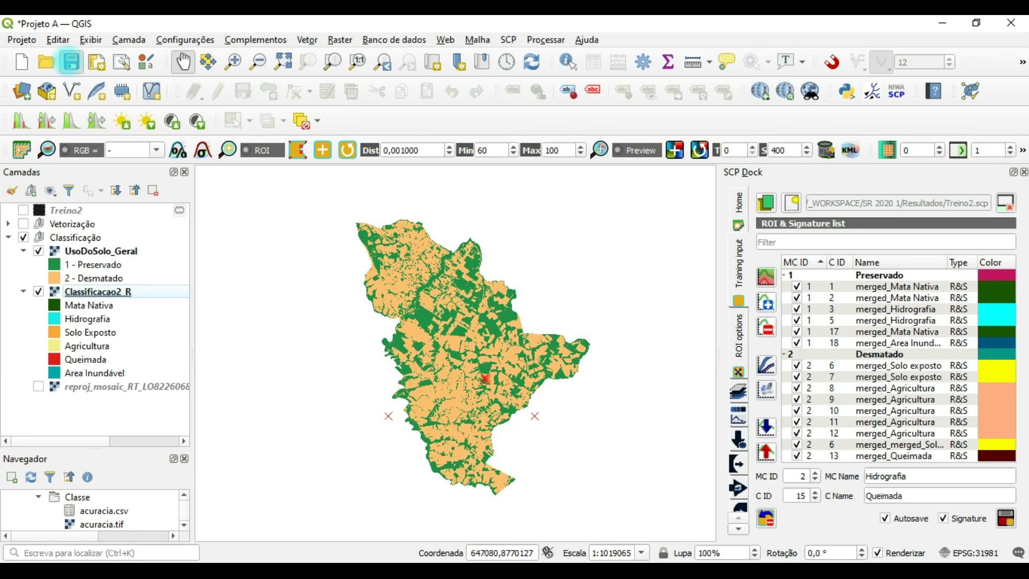